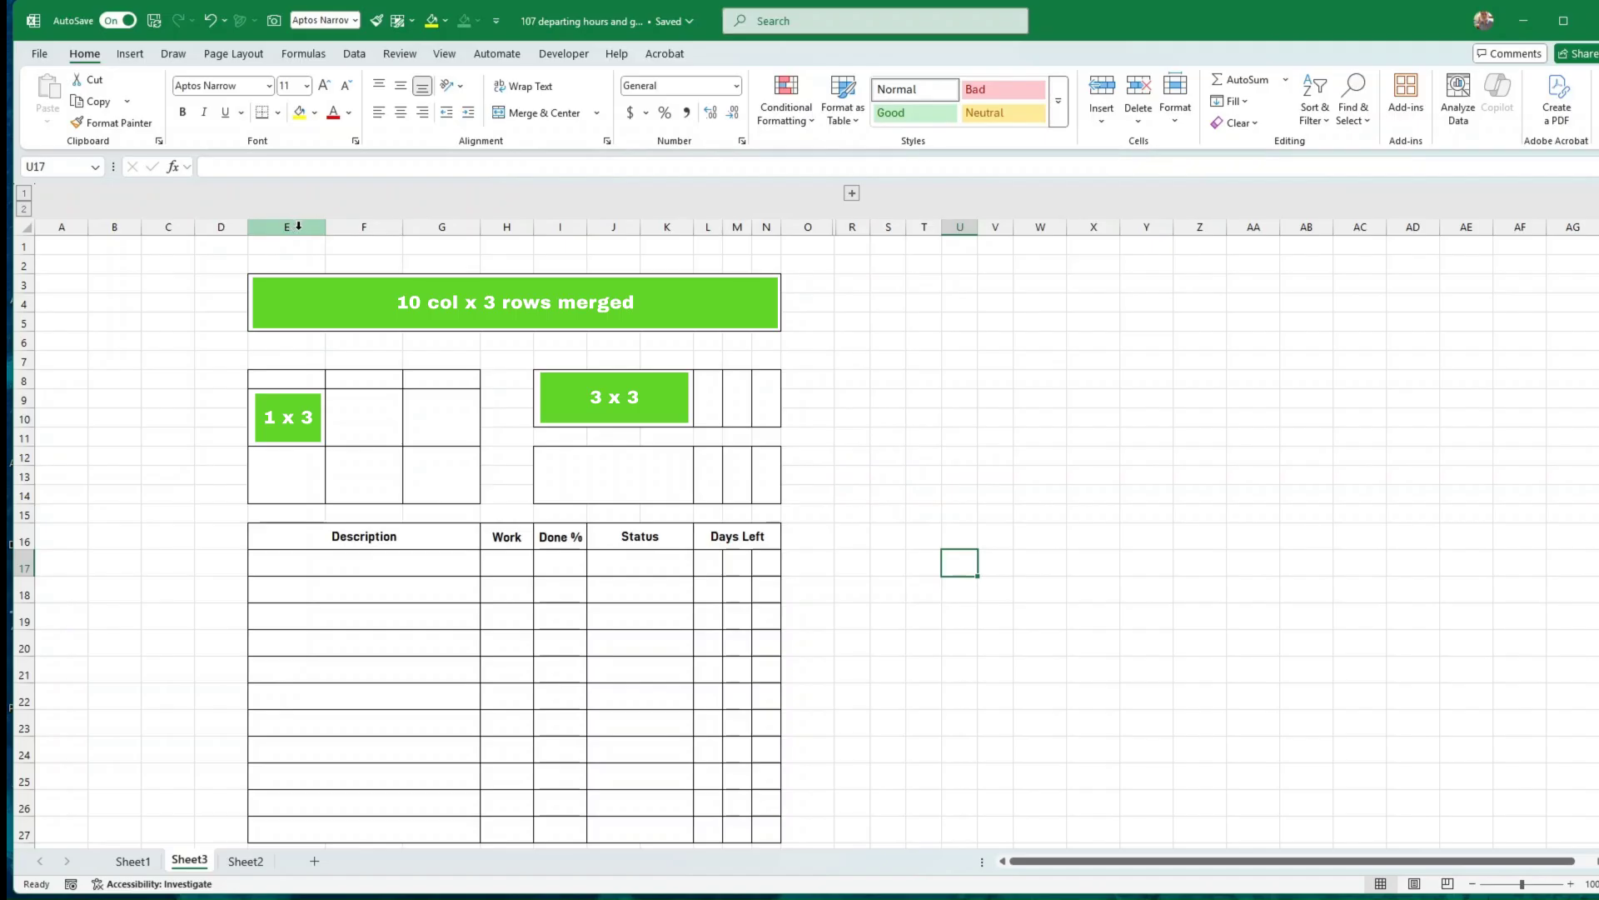
Examine the template's columns E to N, the merged title block in rows 3 to 5 and the grid of blocks in E8:G14
click(299, 225)
drag(344, 227, 808, 232)
click(996, 361)
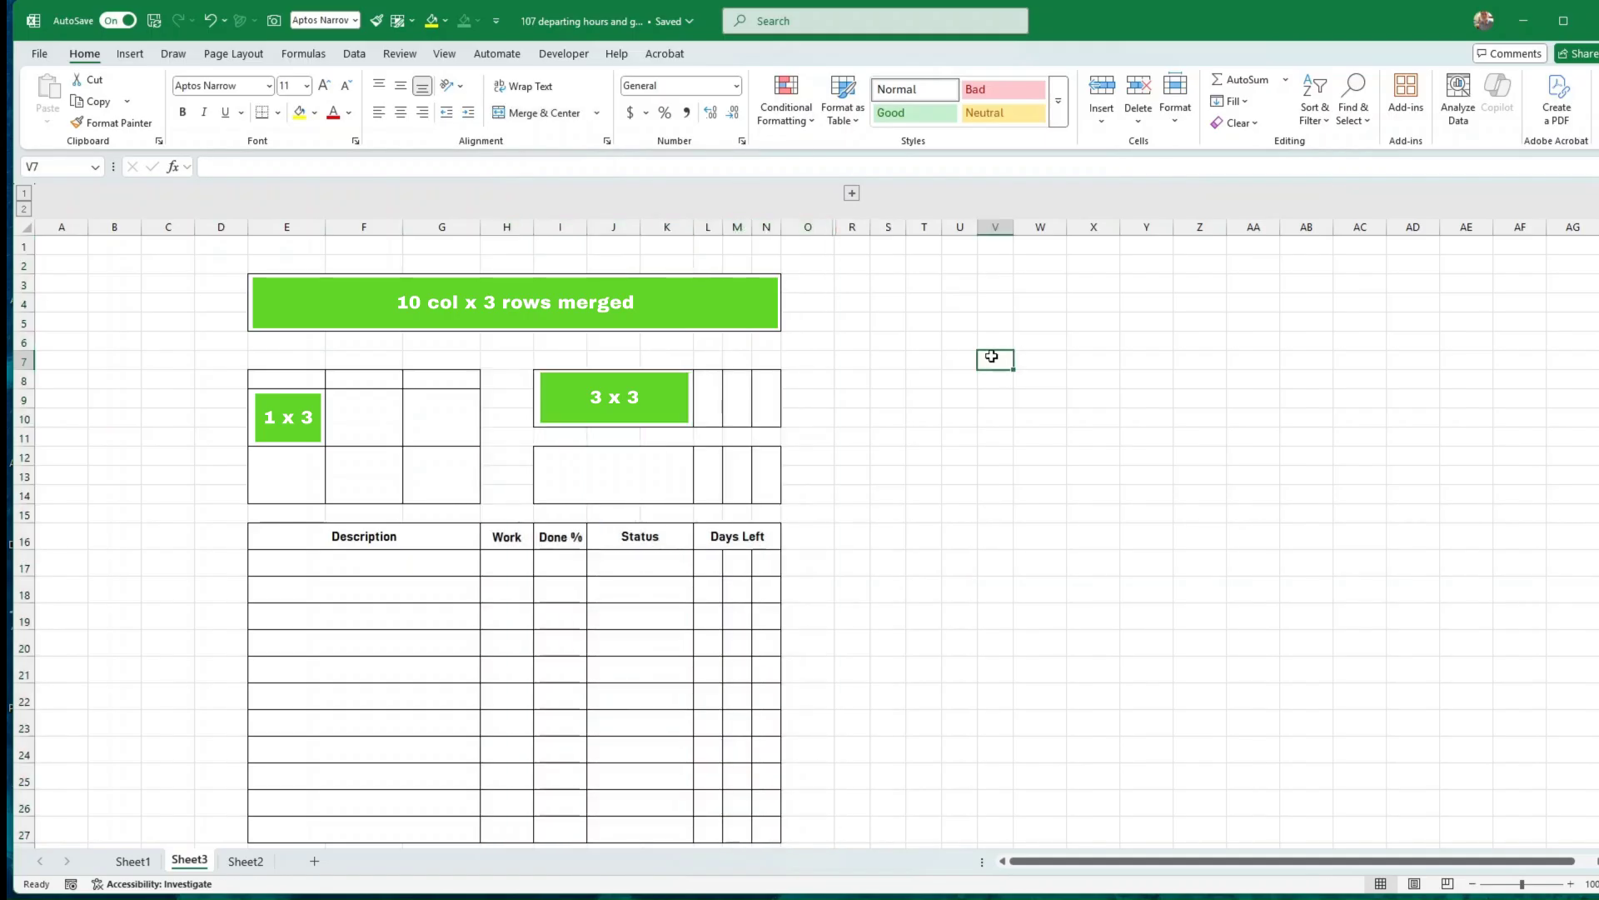
click(329, 279)
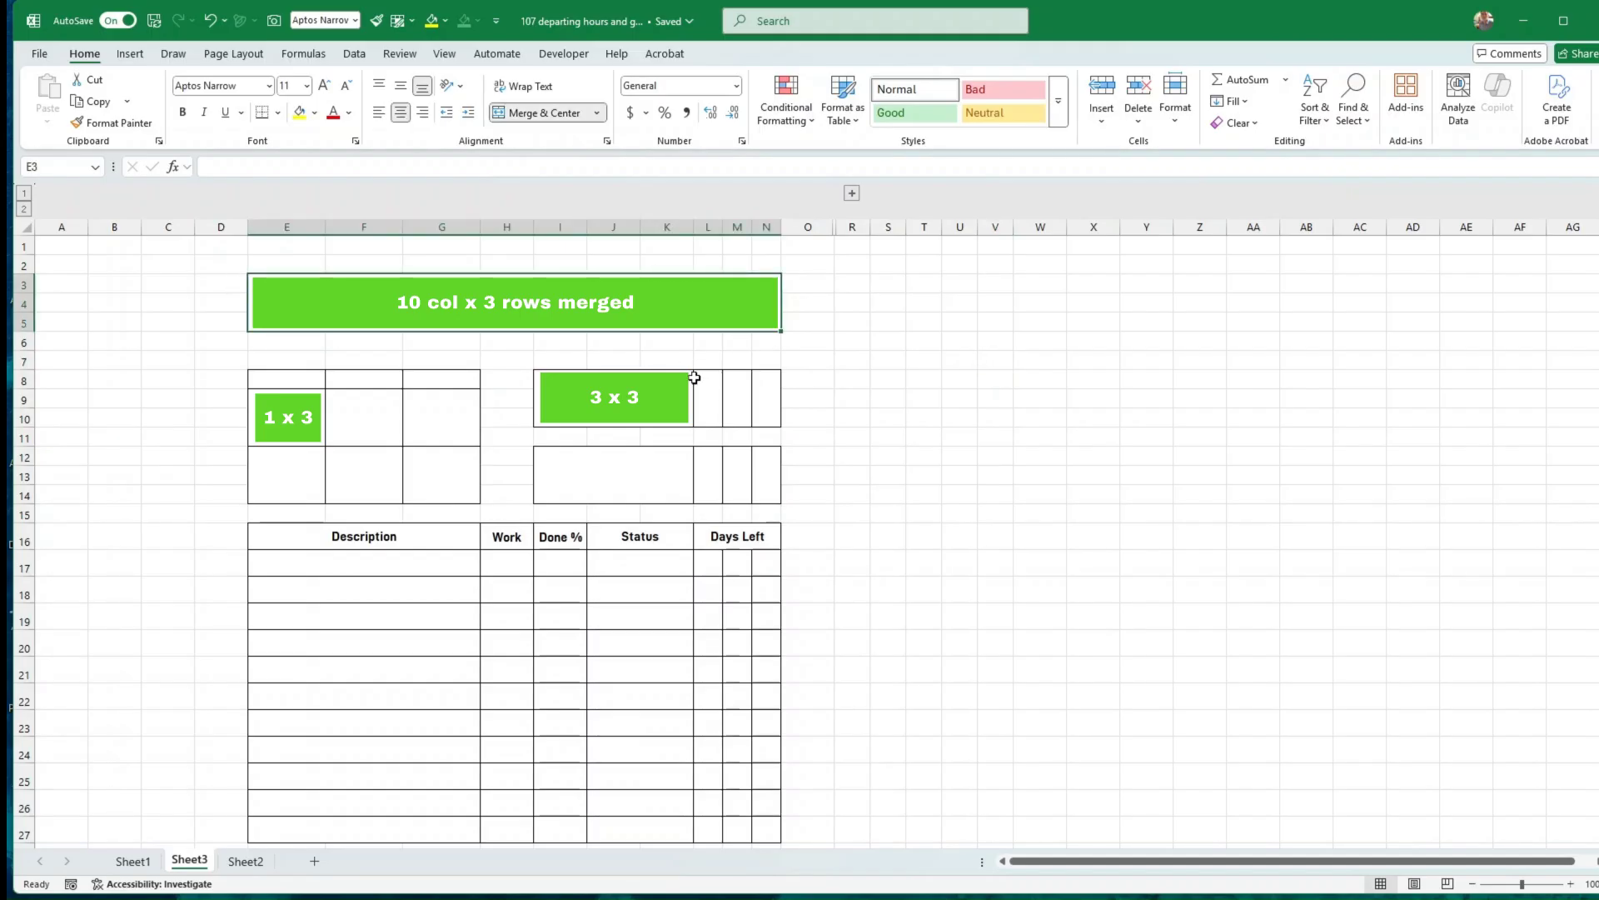
drag(269, 388, 431, 382)
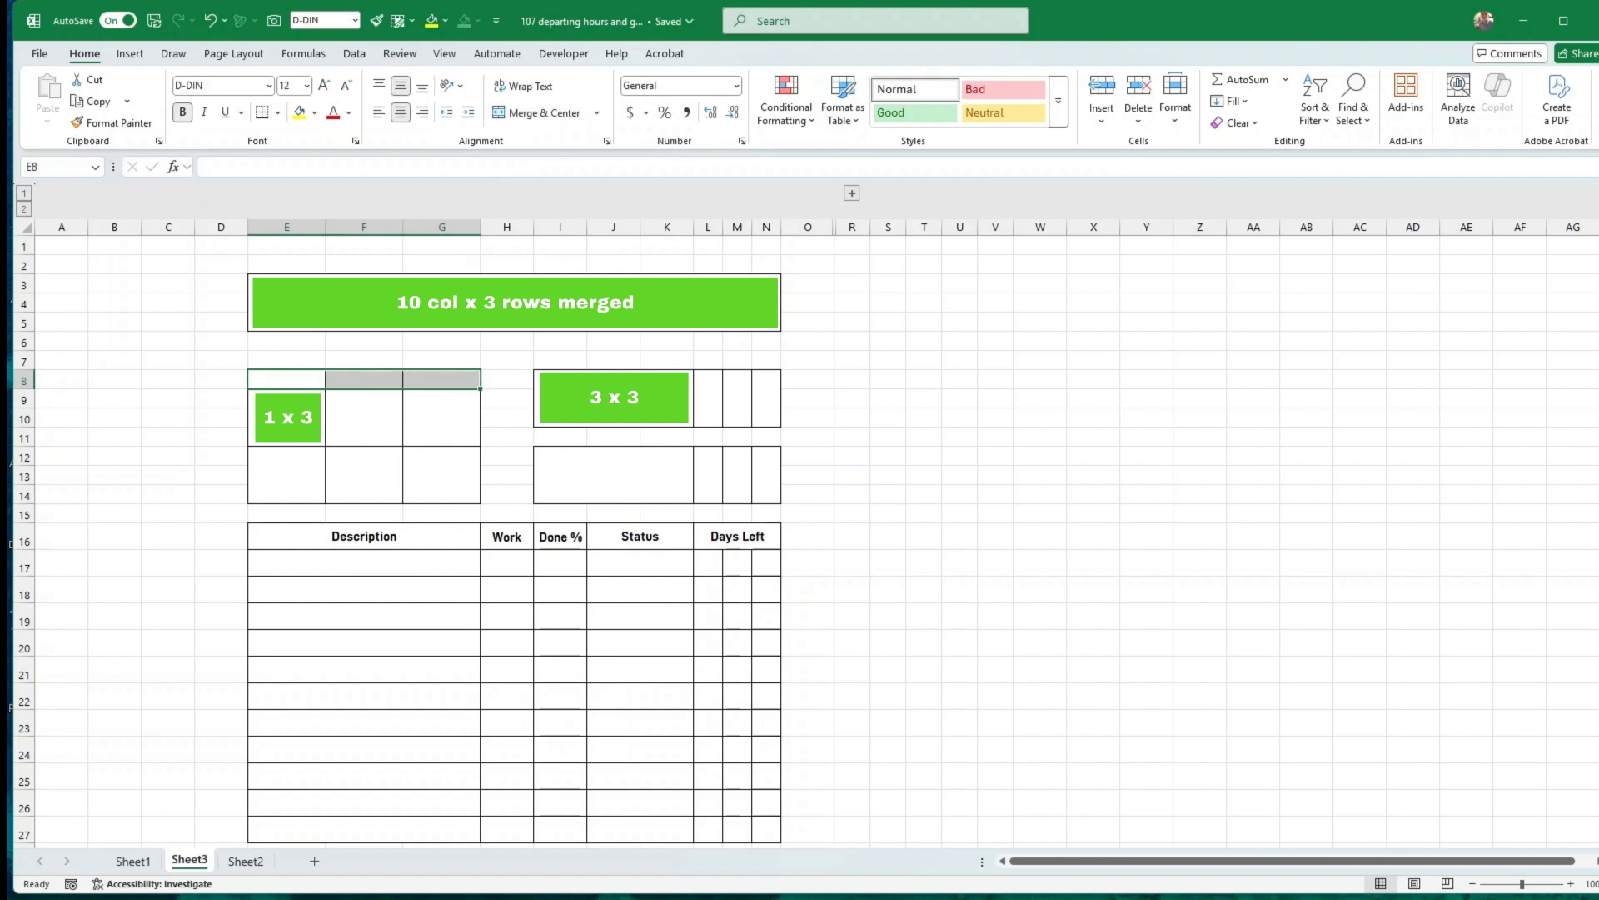
click(293, 394)
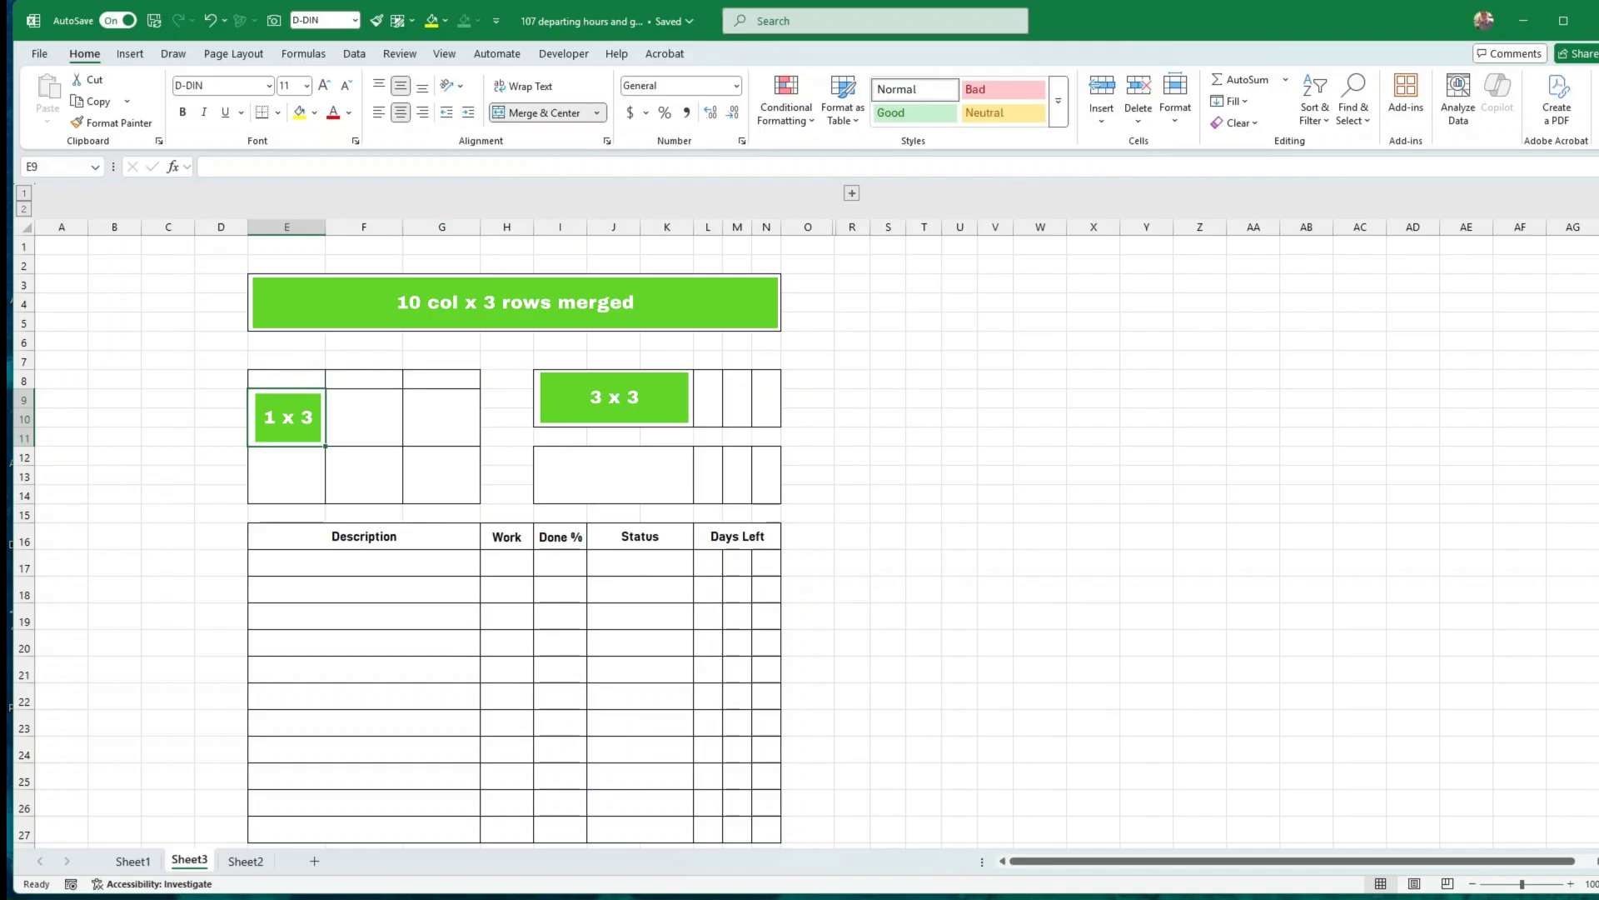
click(366, 431)
click(419, 414)
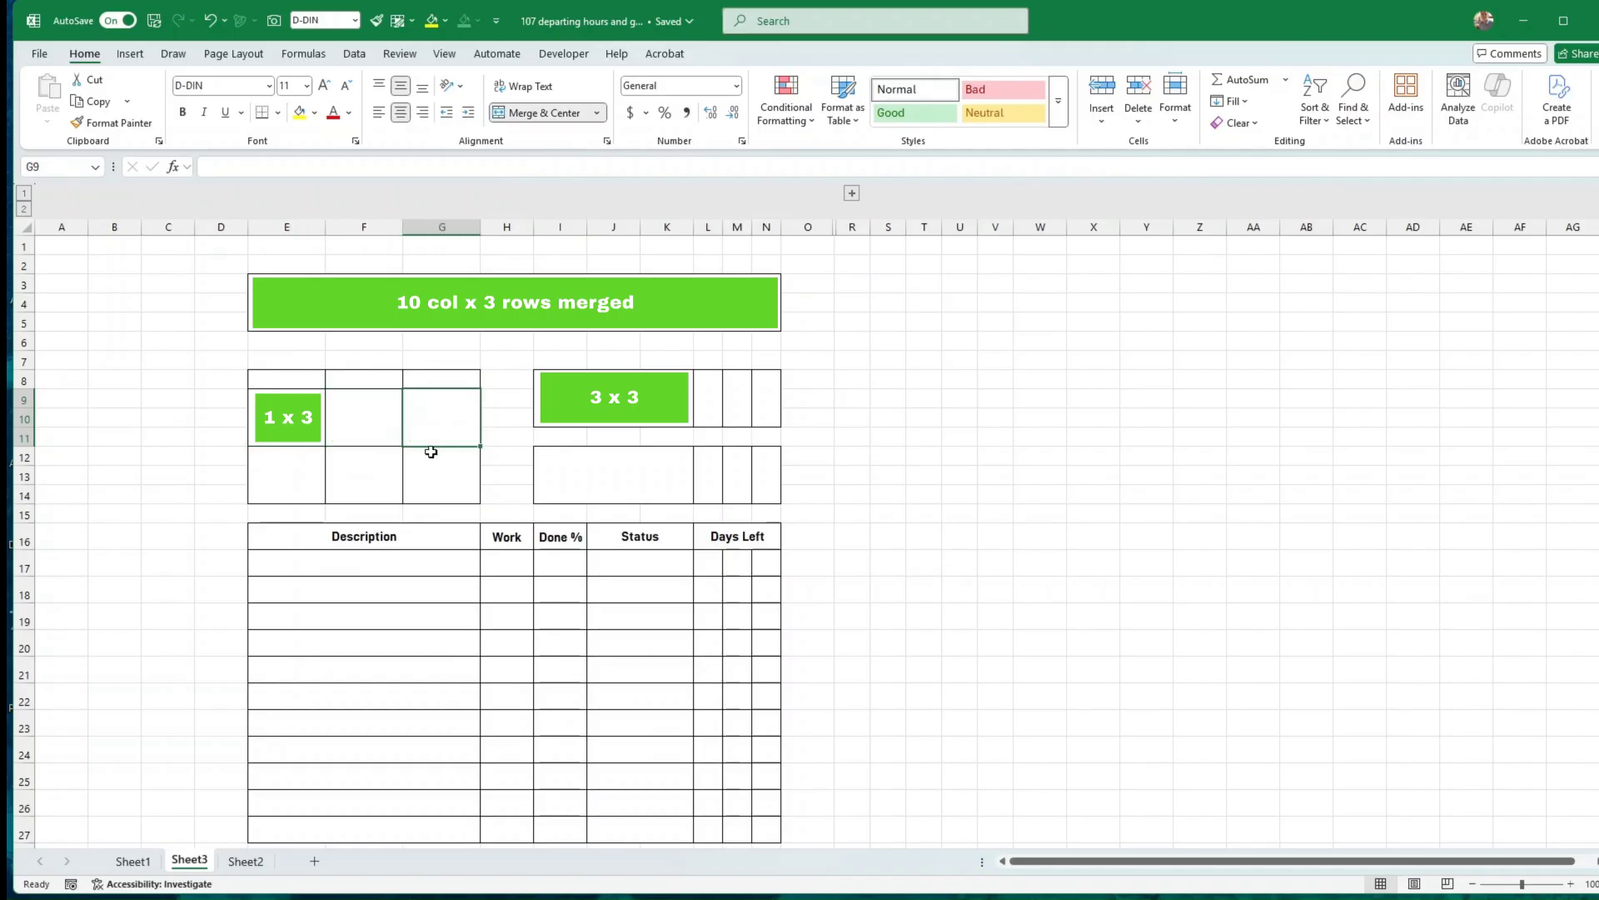
click(287, 475)
click(364, 475)
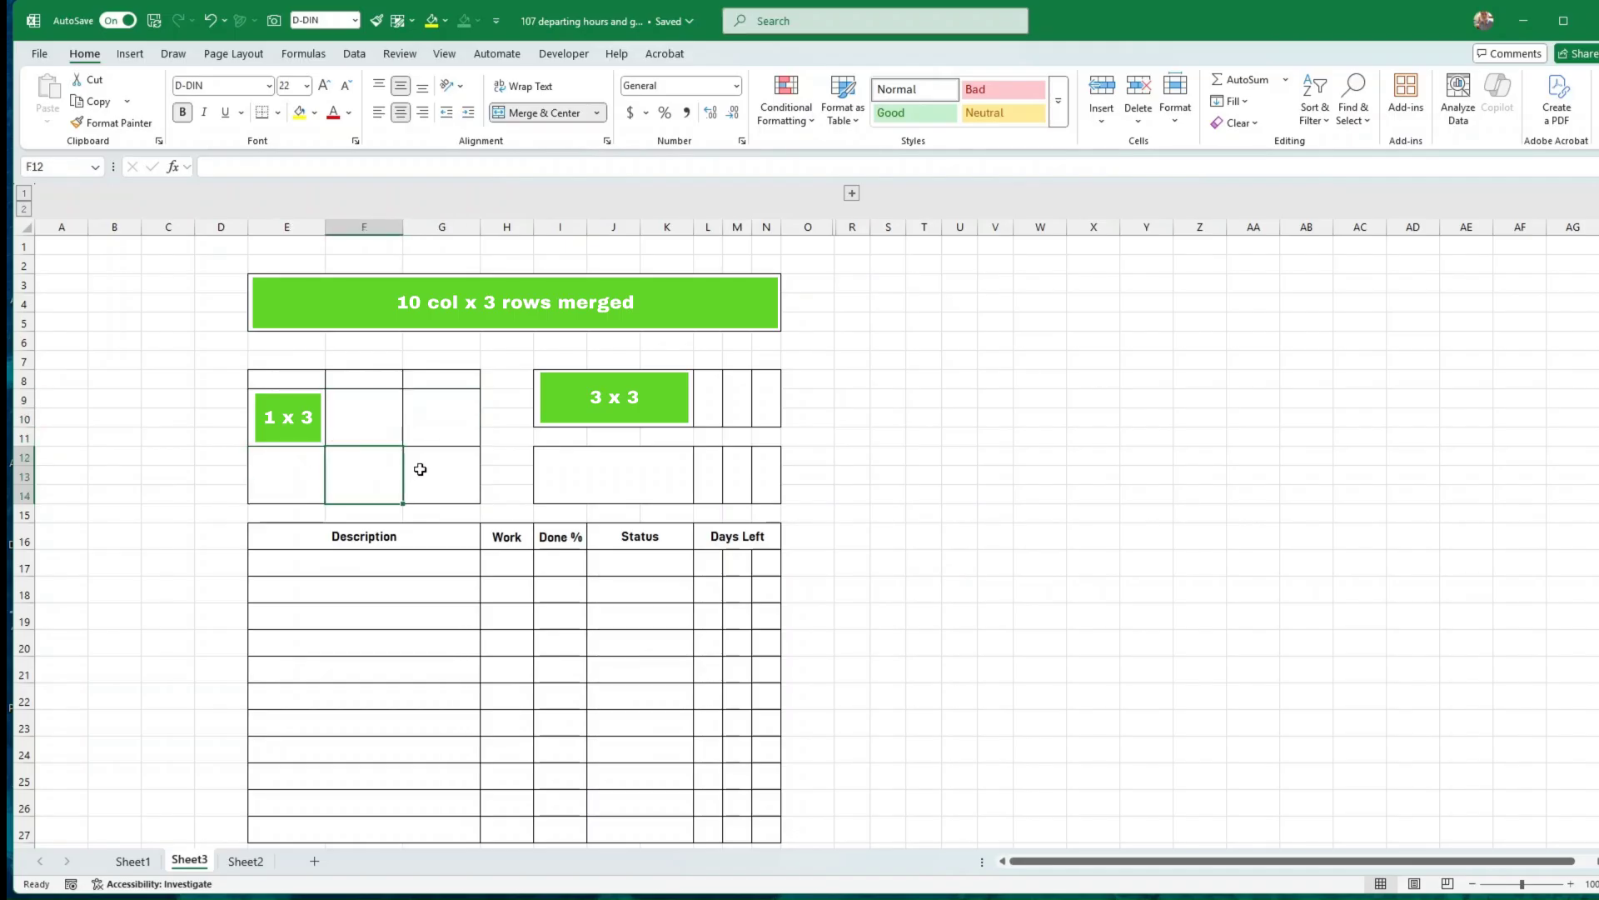
click(420, 465)
Examine the wide merged blocks in I8 and I12, the narrow blocks beside them, and the lower grid row starting at E12
click(631, 424)
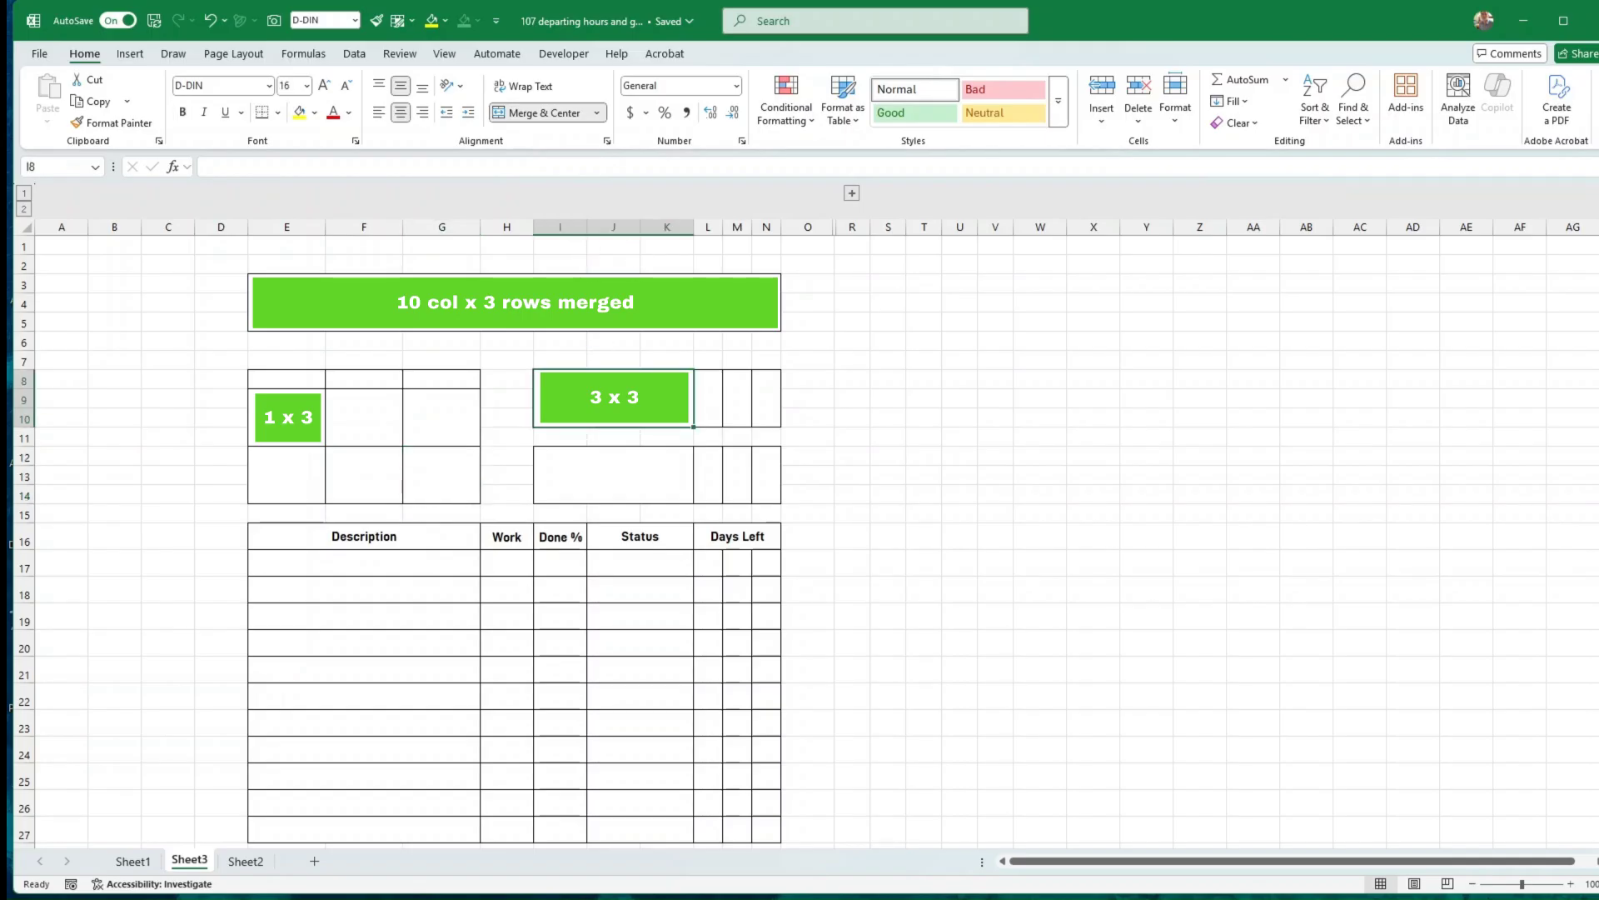
click(715, 378)
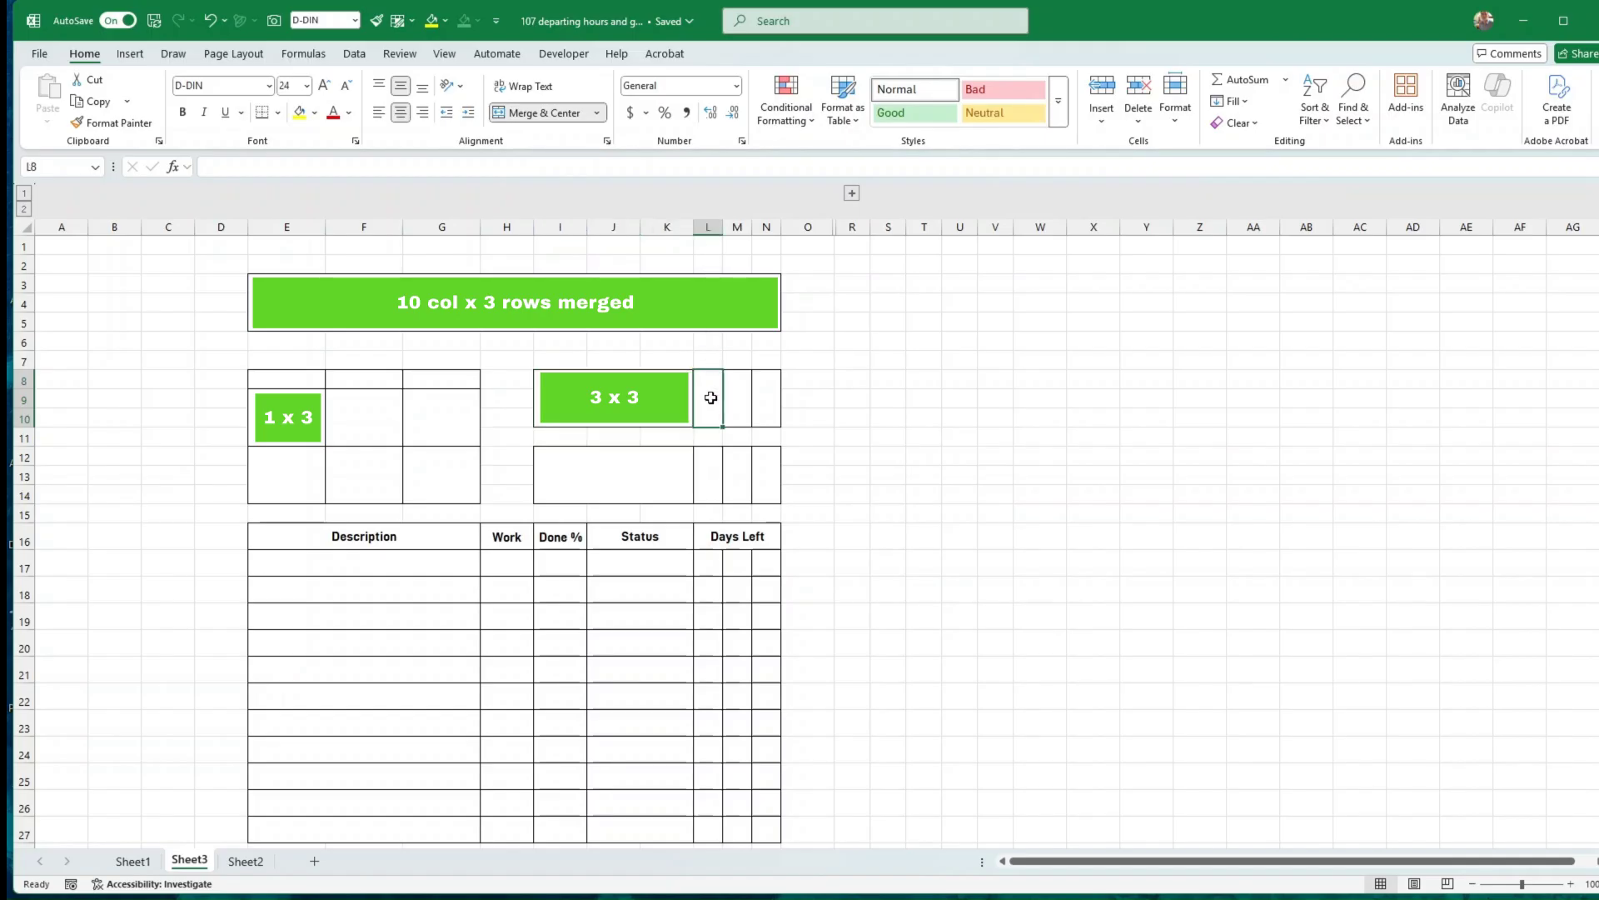
click(740, 393)
click(772, 397)
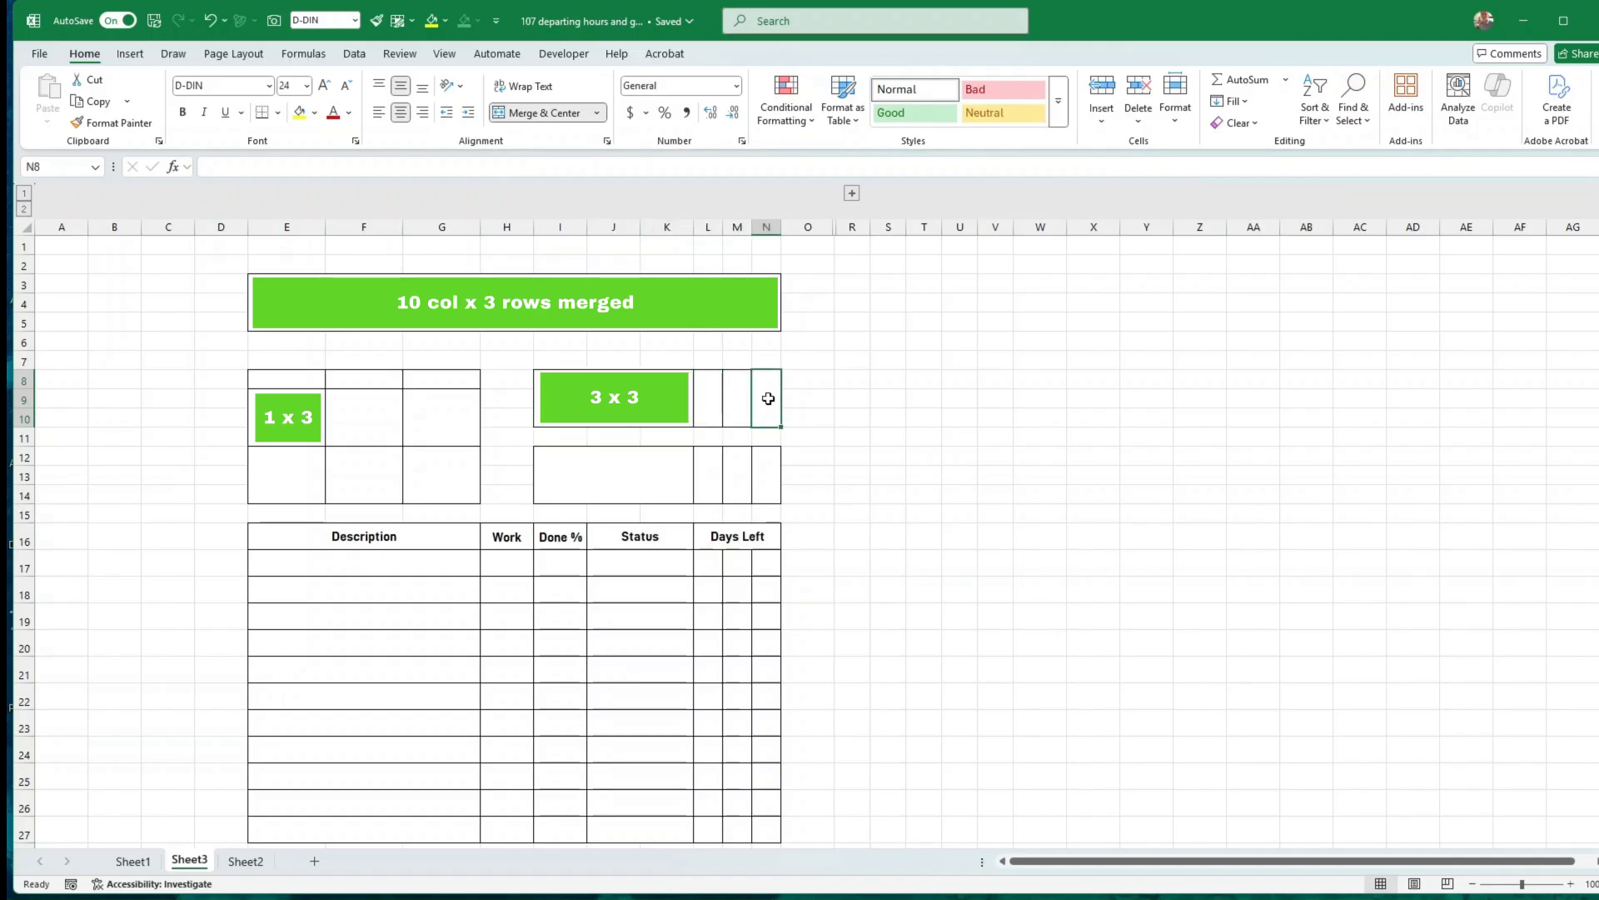
click(265, 472)
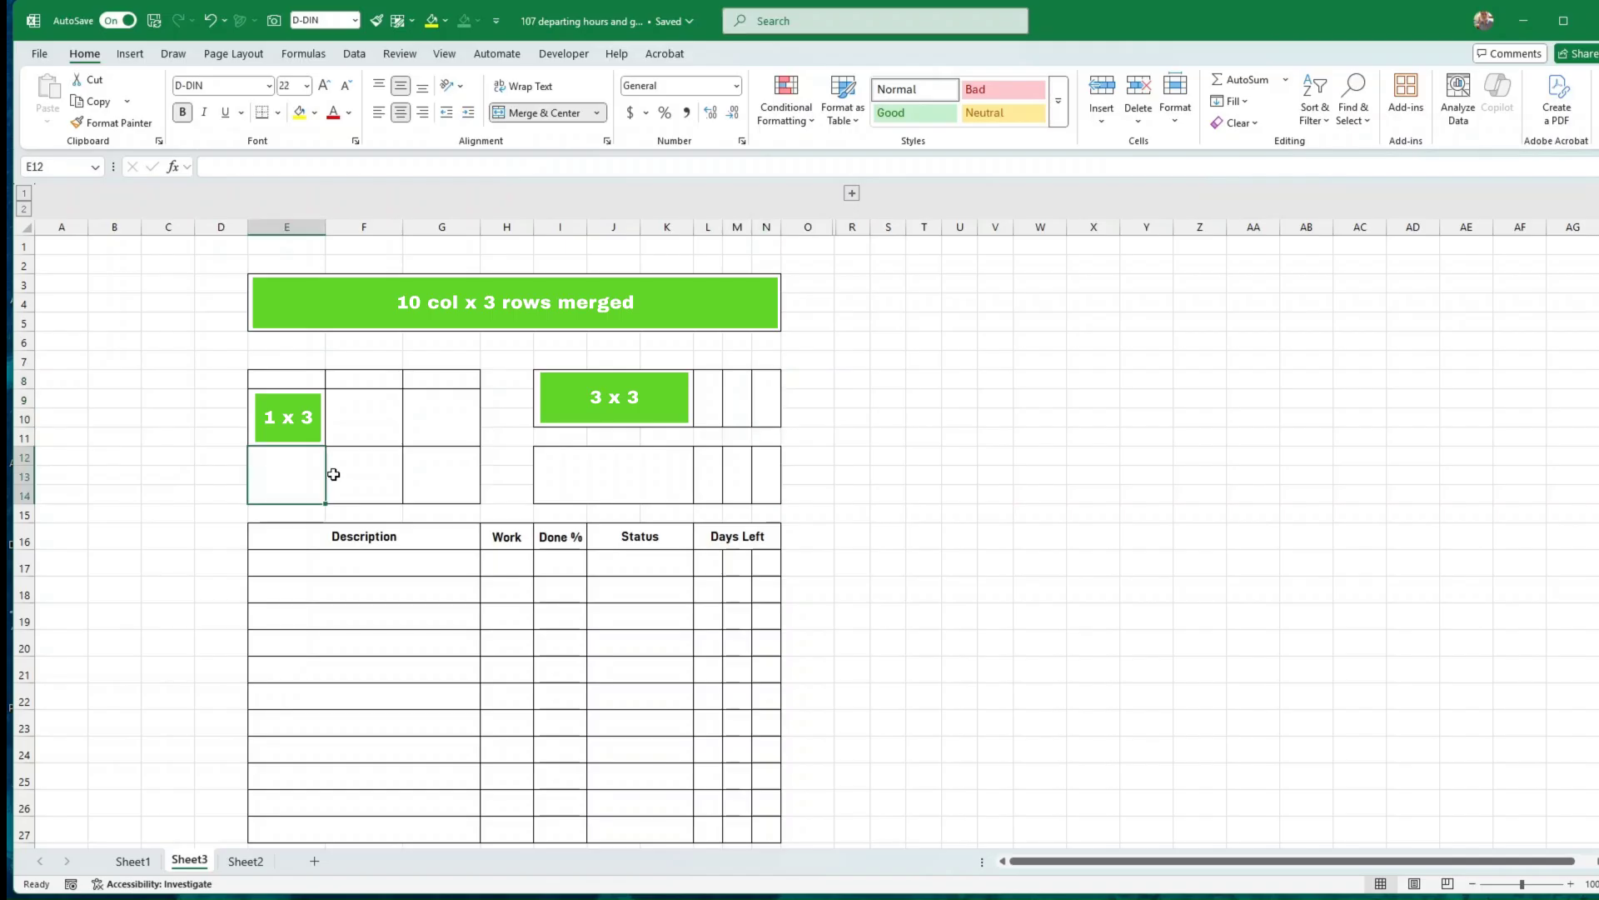
click(331, 472)
click(433, 471)
click(646, 486)
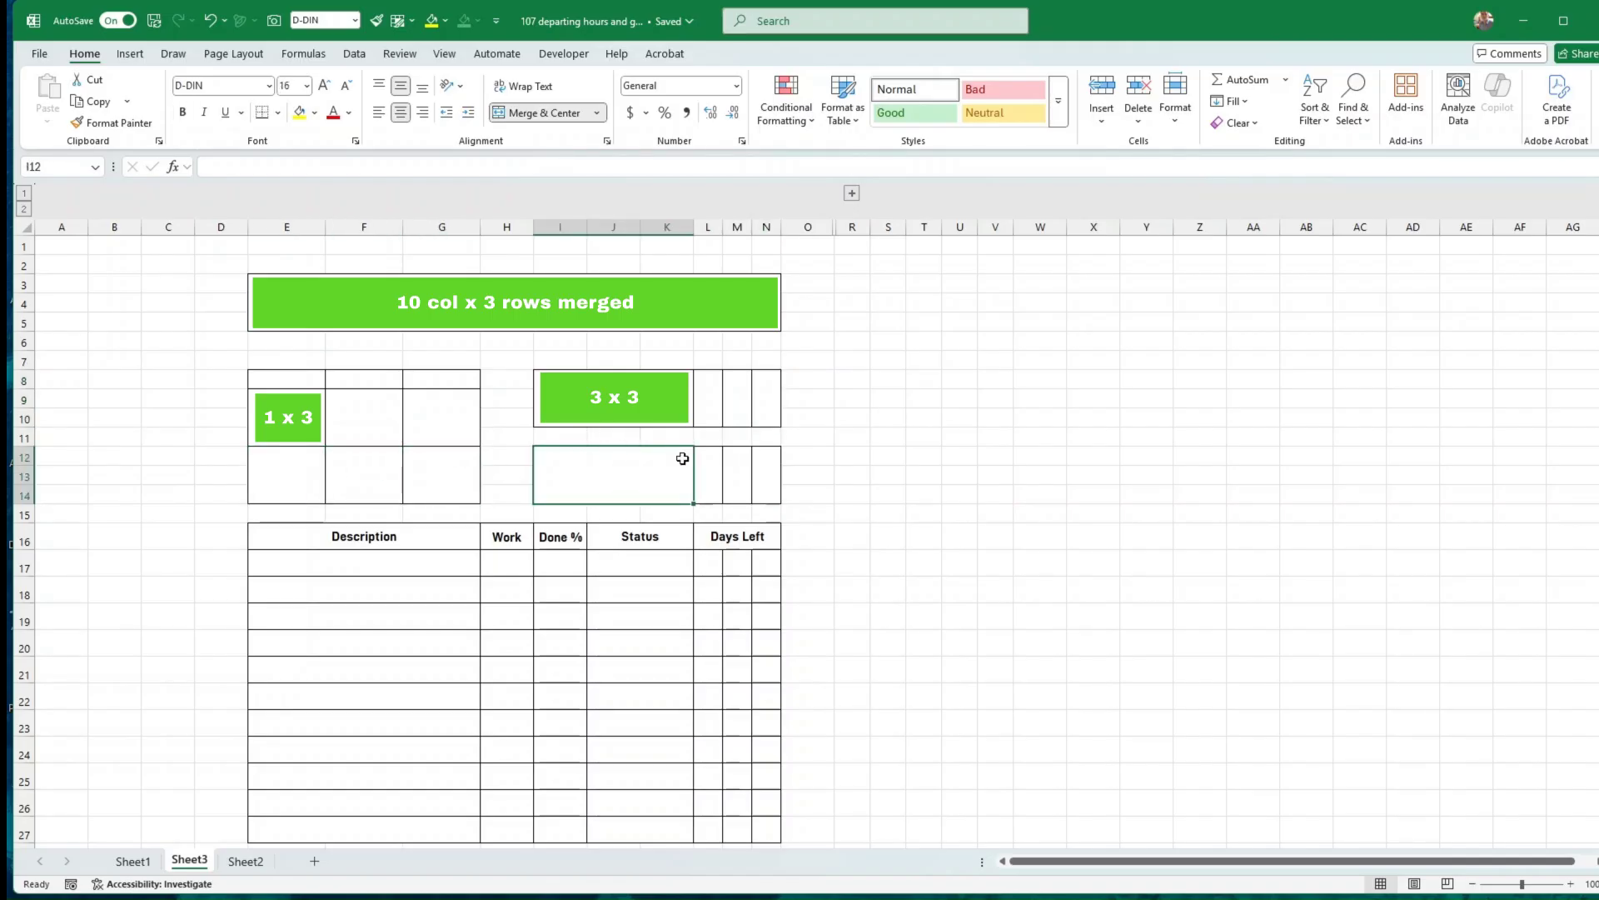
click(714, 472)
click(737, 472)
click(766, 471)
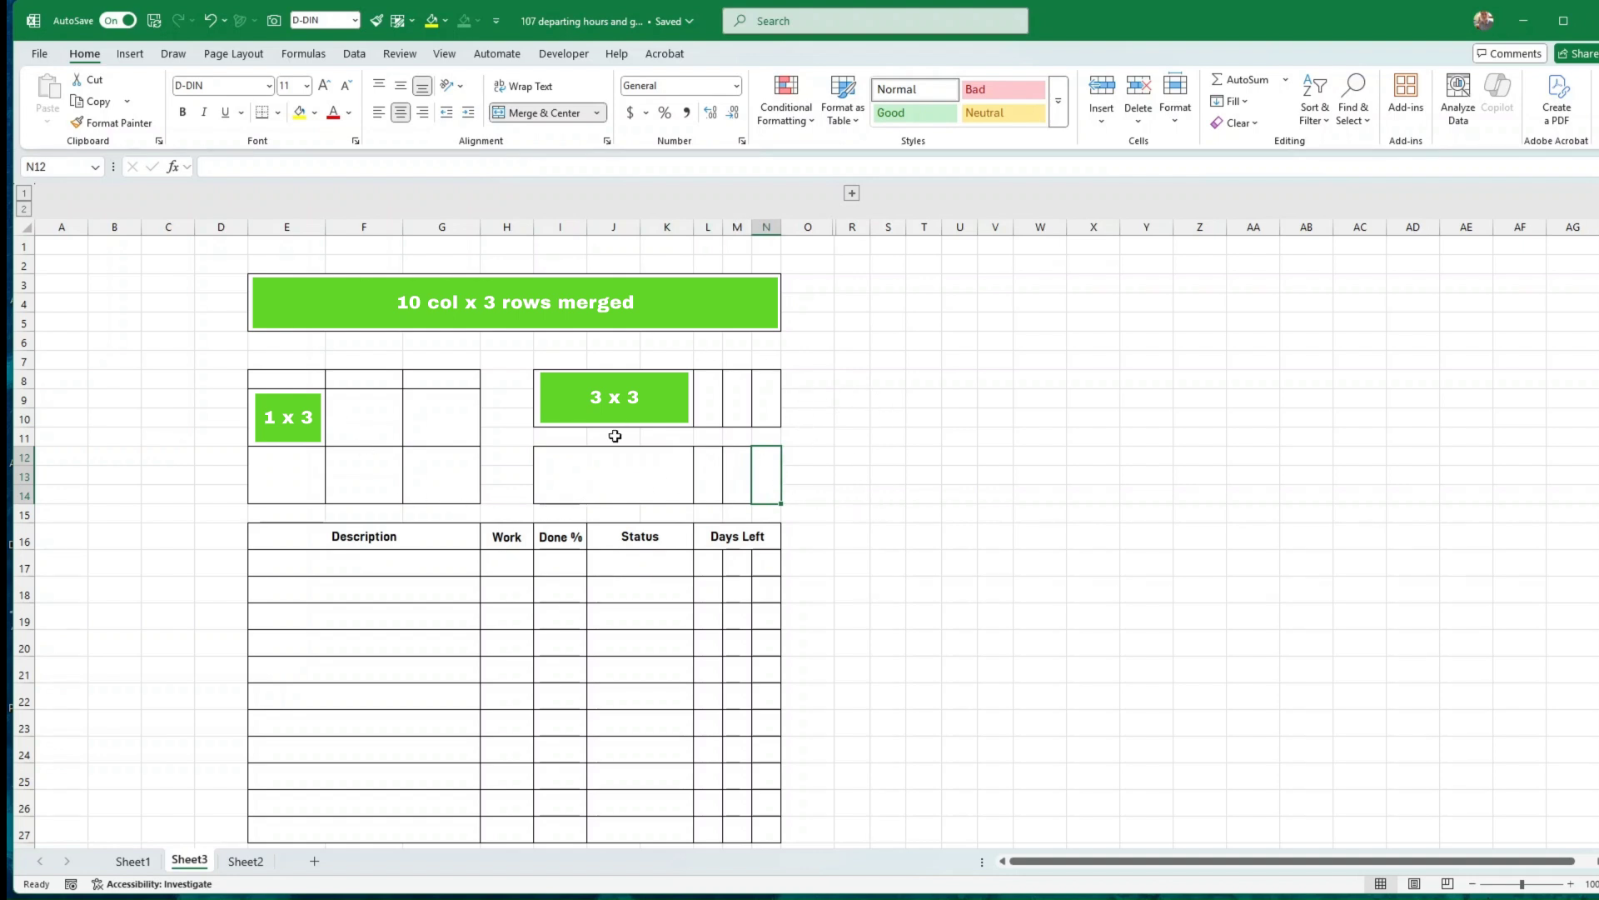
click(853, 537)
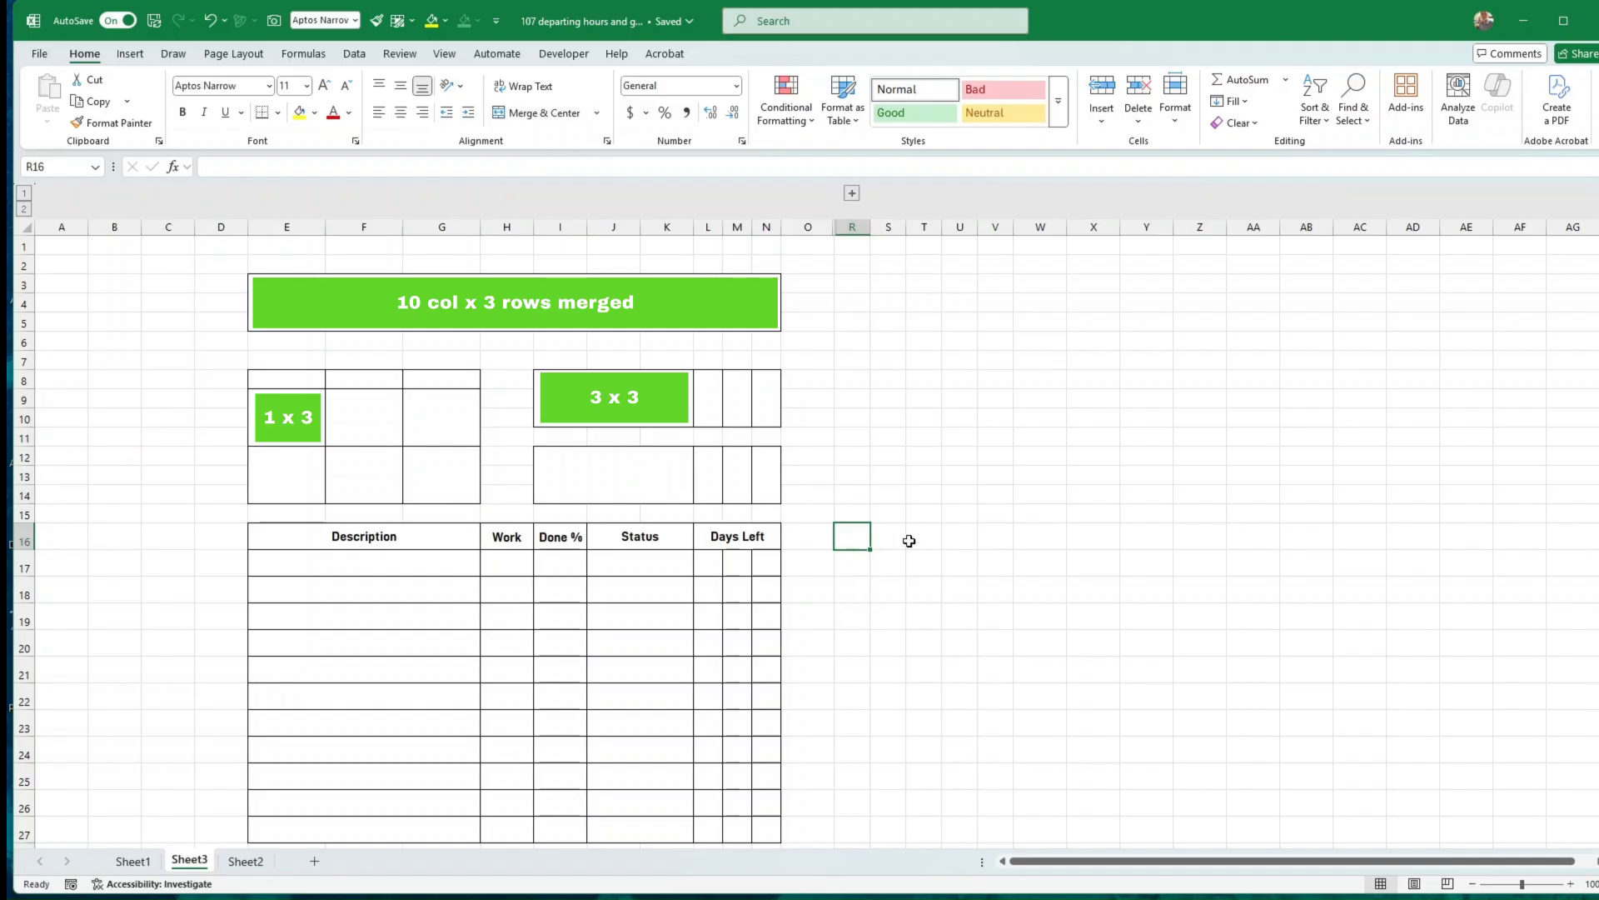
scroll(910, 538, down, 2)
scroll(949, 535, up, 2)
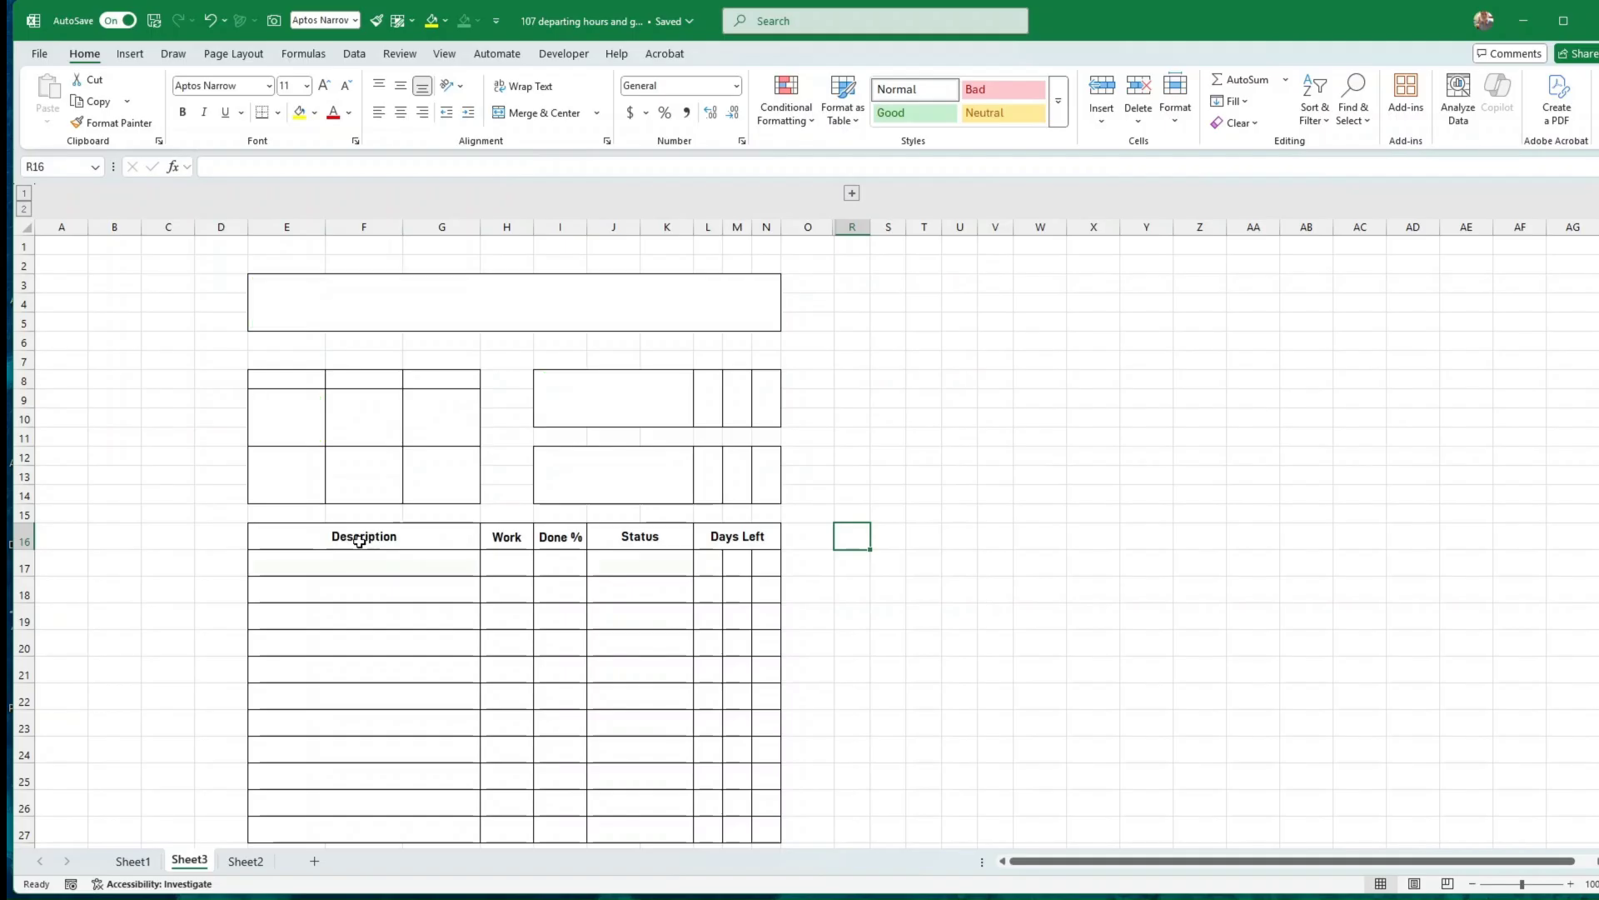
Examine how the row 16 headings Description, Work, Done %, Status and Days Left span the table's columns
click(364, 540)
click(505, 538)
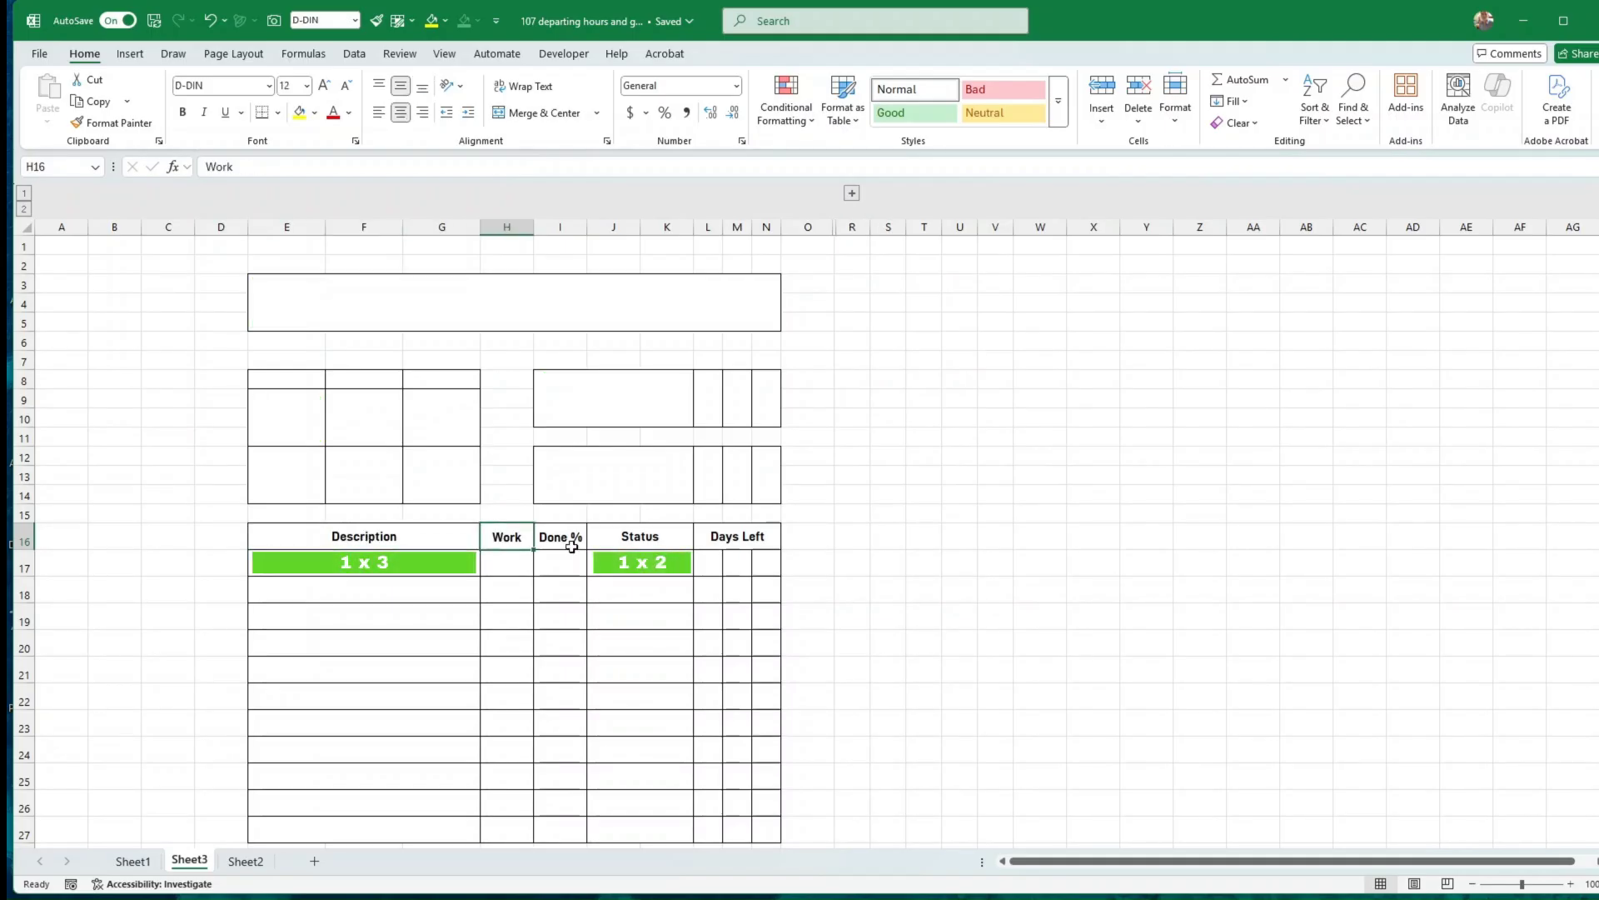
click(566, 540)
click(664, 540)
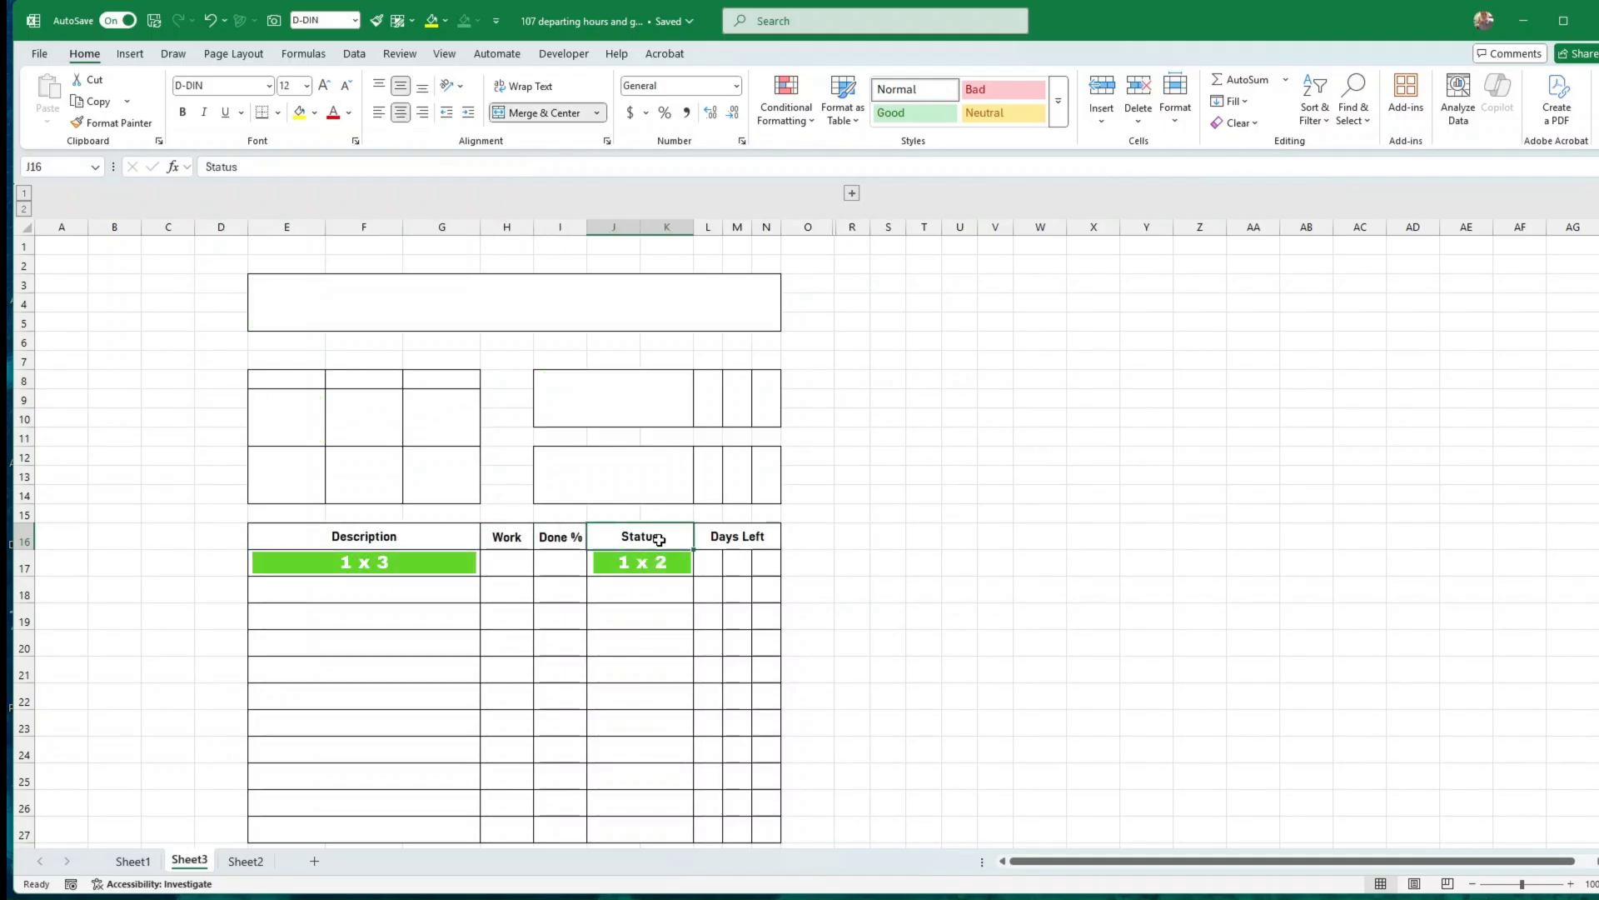
click(720, 537)
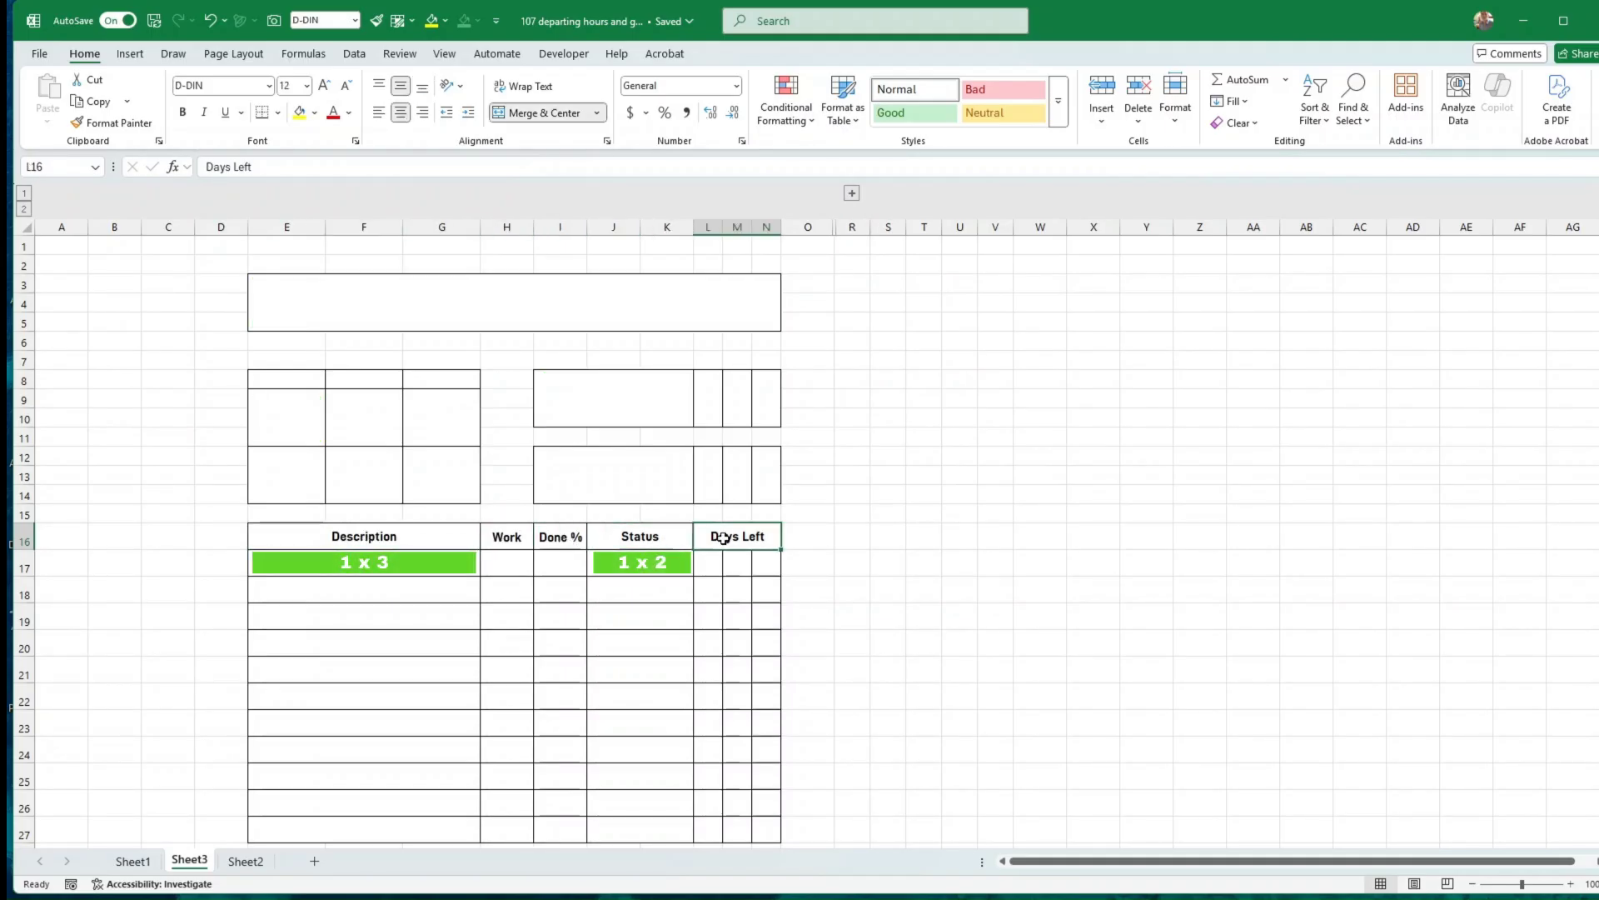
click(366, 537)
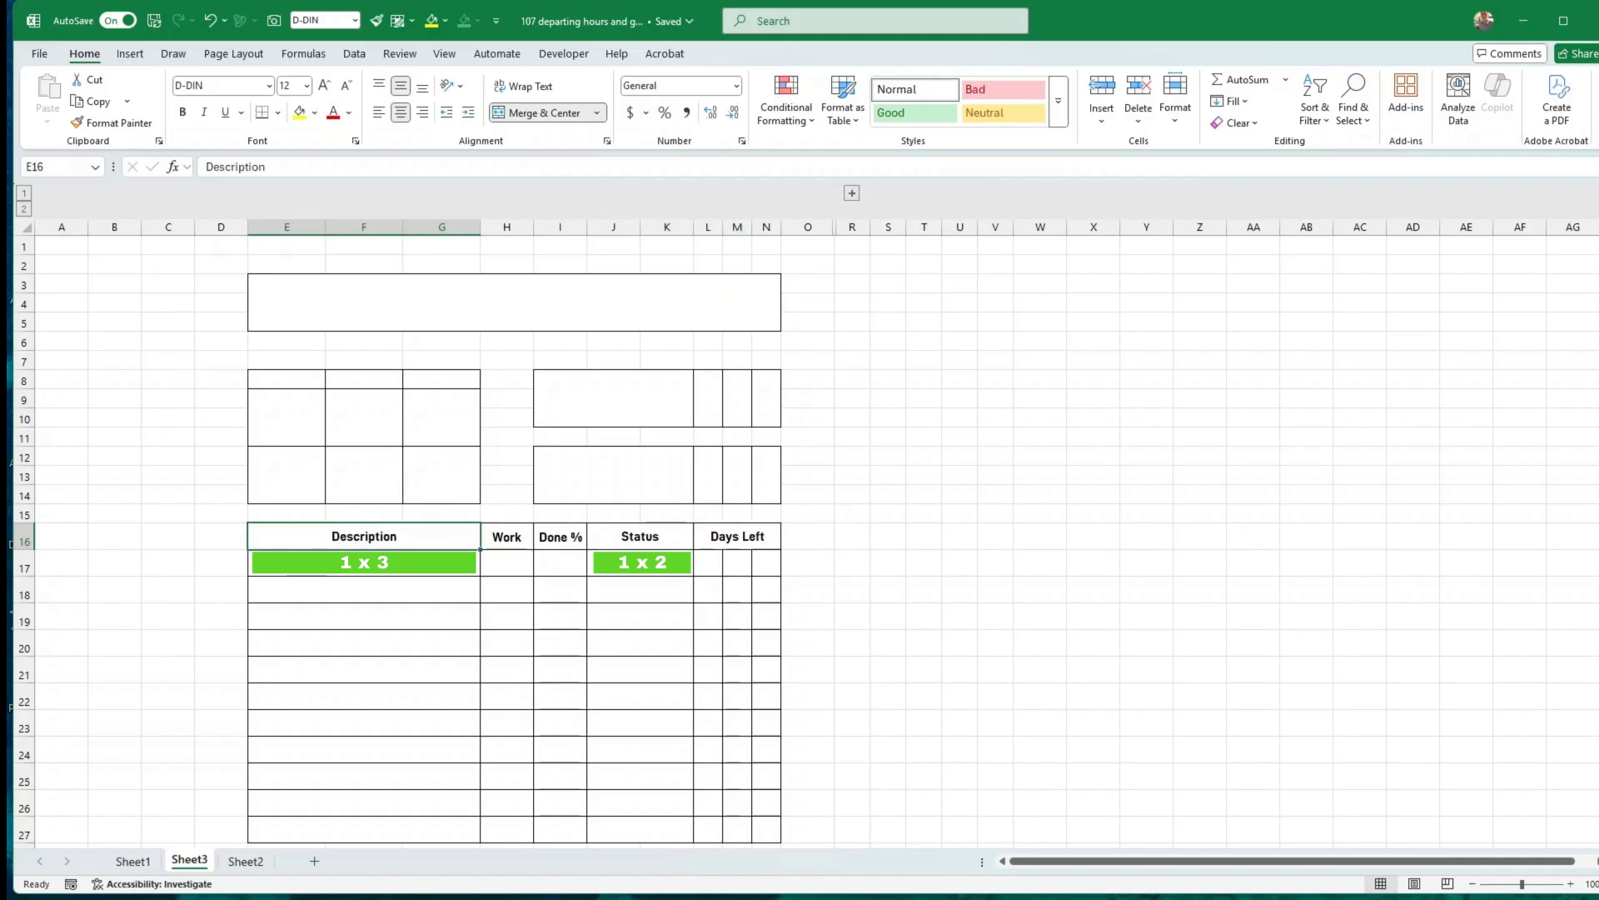
Examine the merged cells in the table's first row 17 and the task entries in E17:I27
click(364, 563)
click(509, 562)
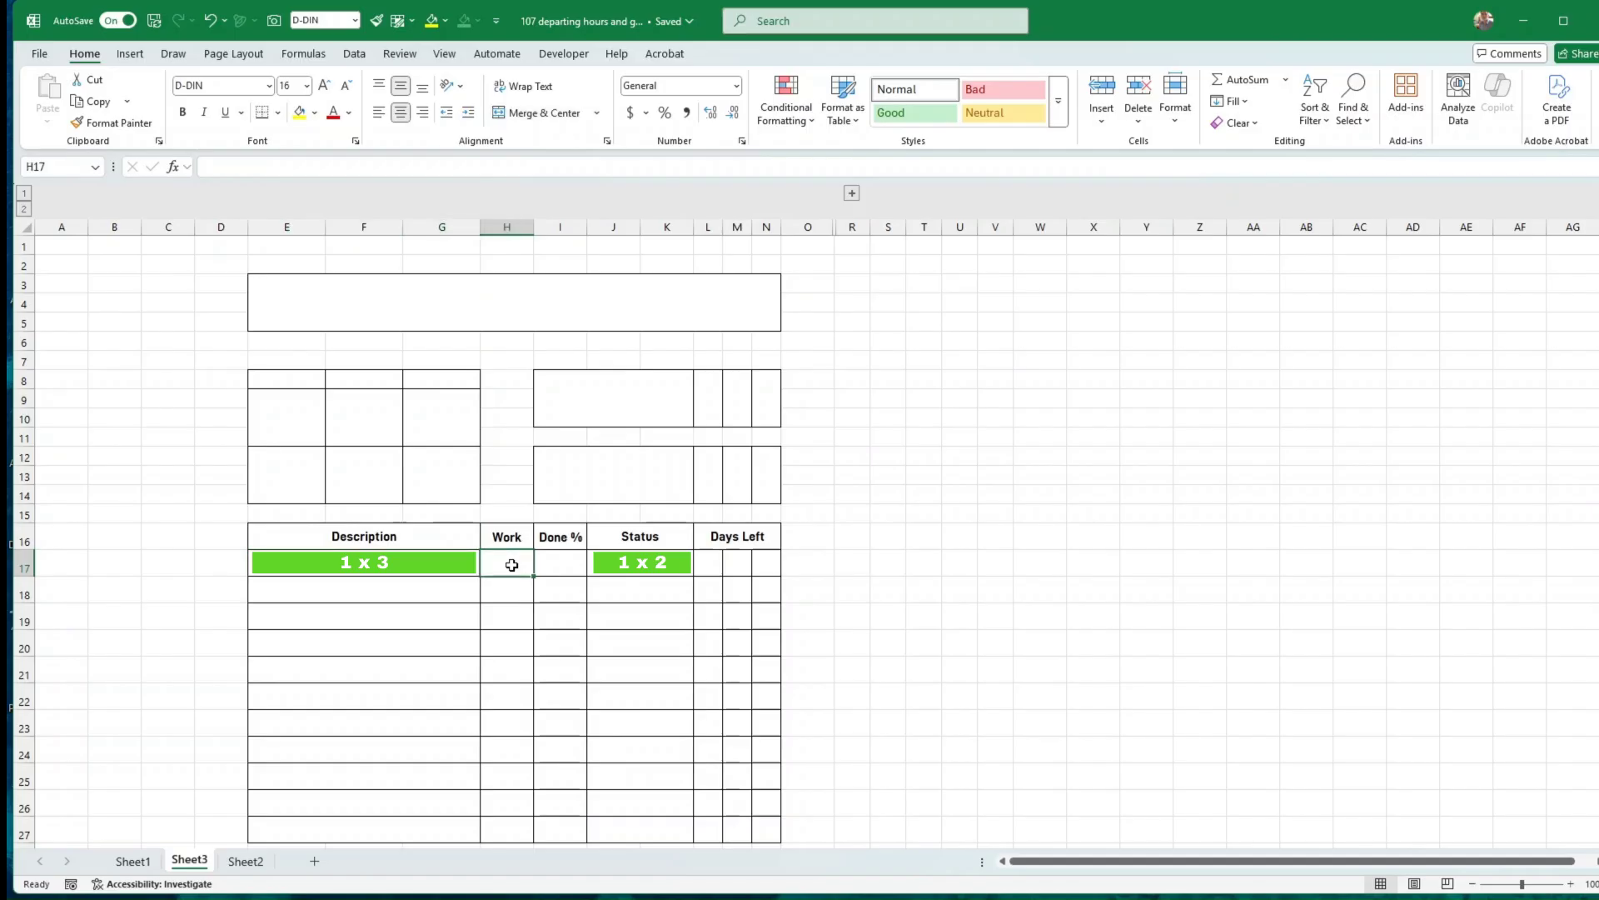
click(559, 561)
click(641, 563)
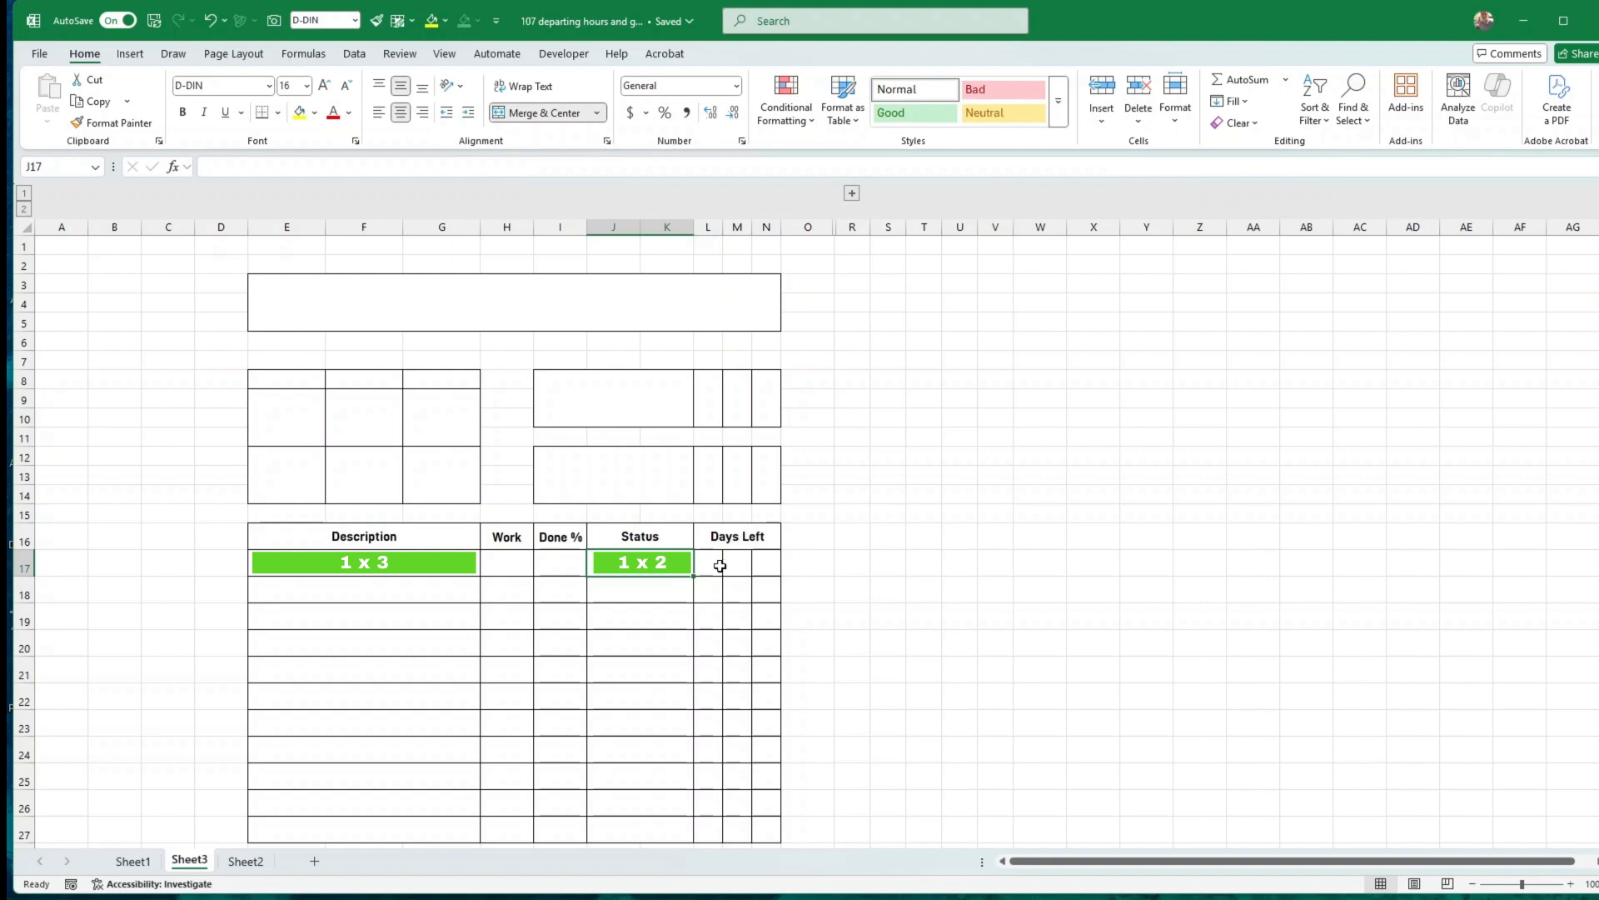
key(Right)
key(Right)
key(Right)
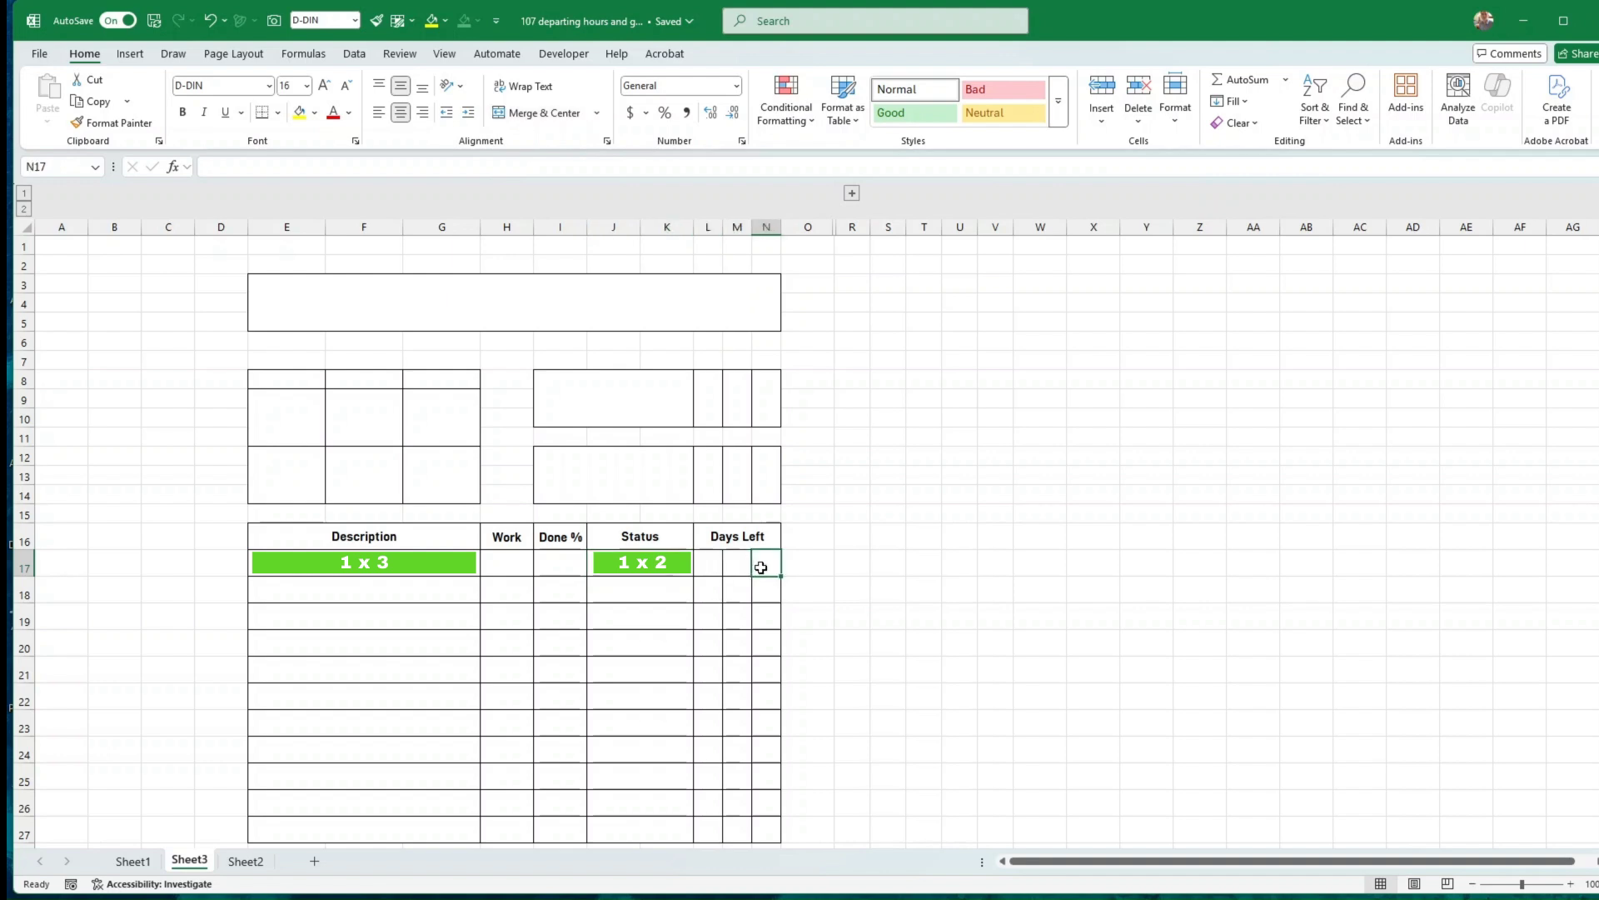
click(735, 563)
click(776, 570)
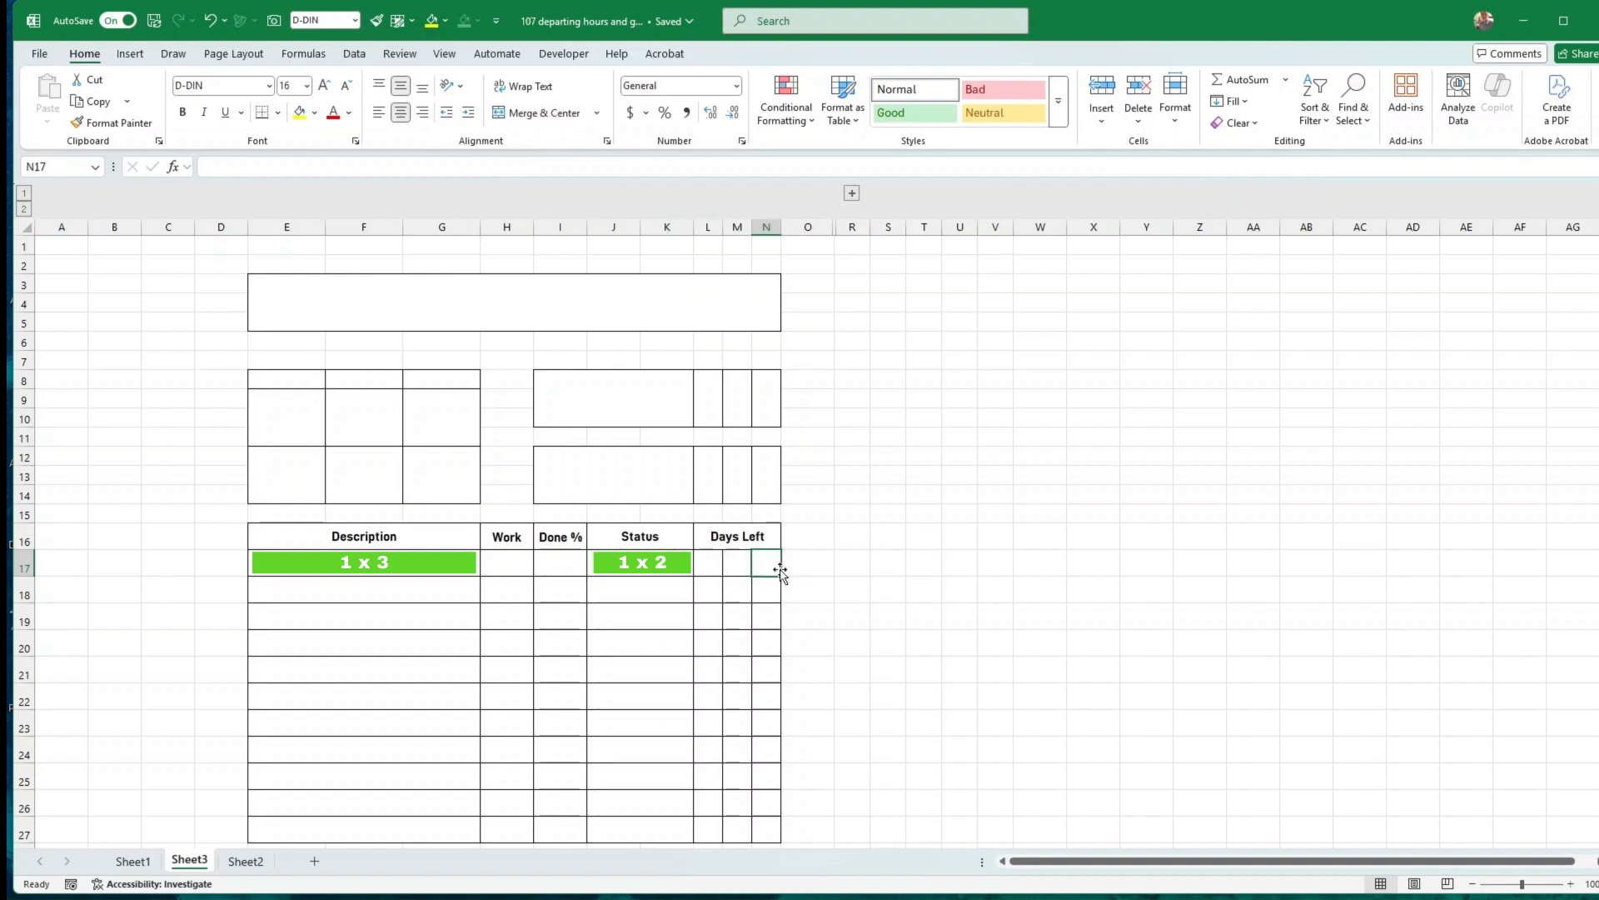
click(752, 538)
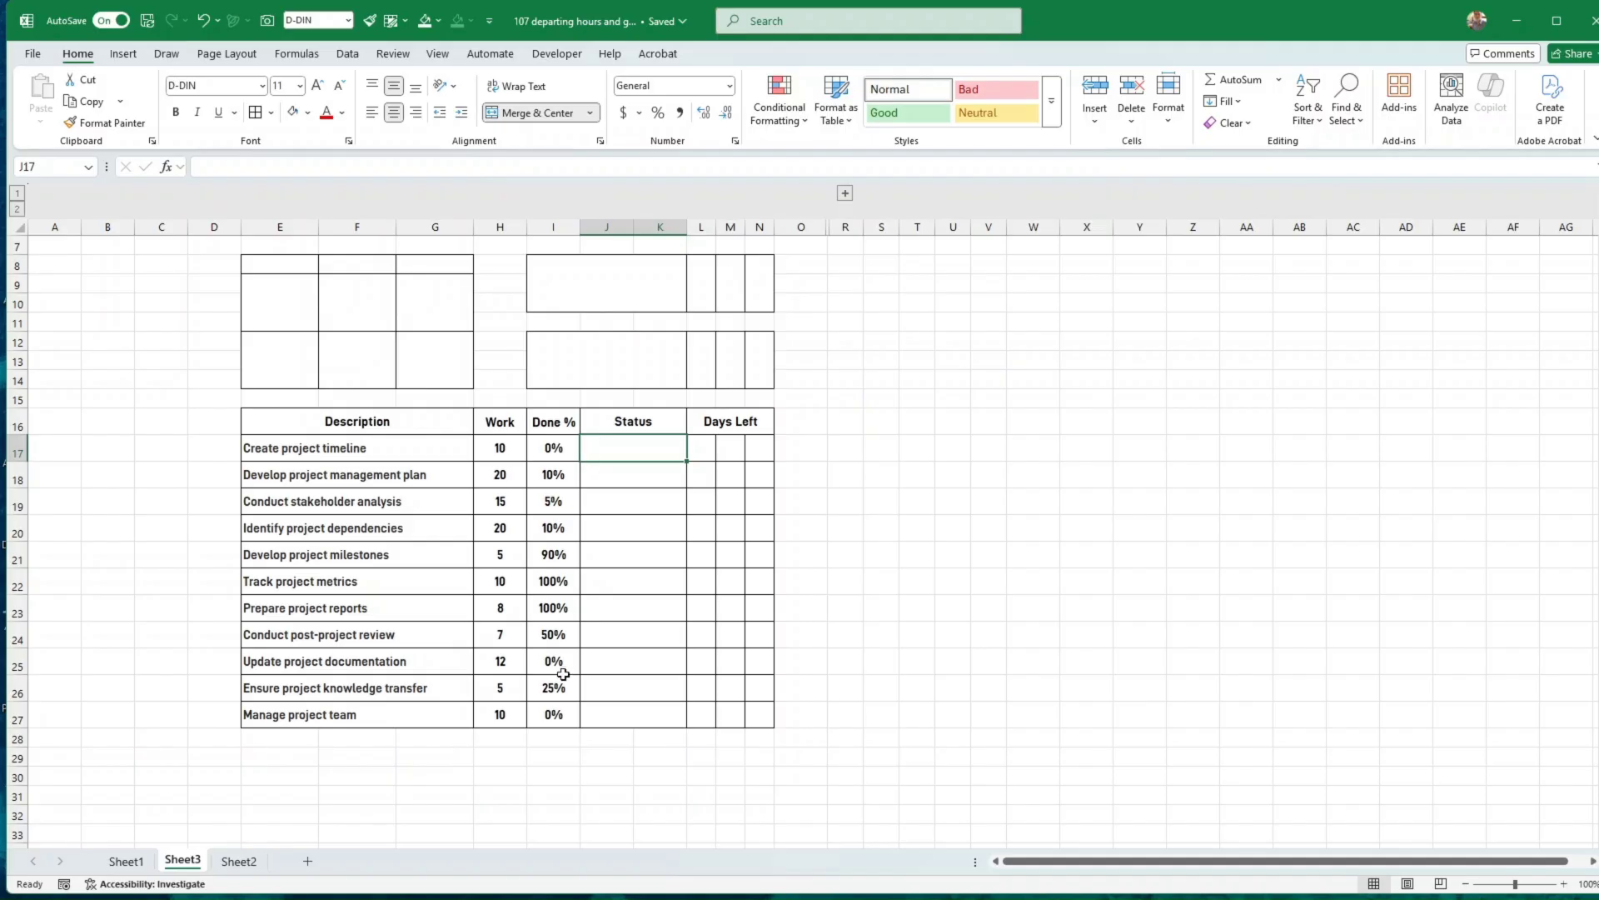
scroll(317, 344, up, 2)
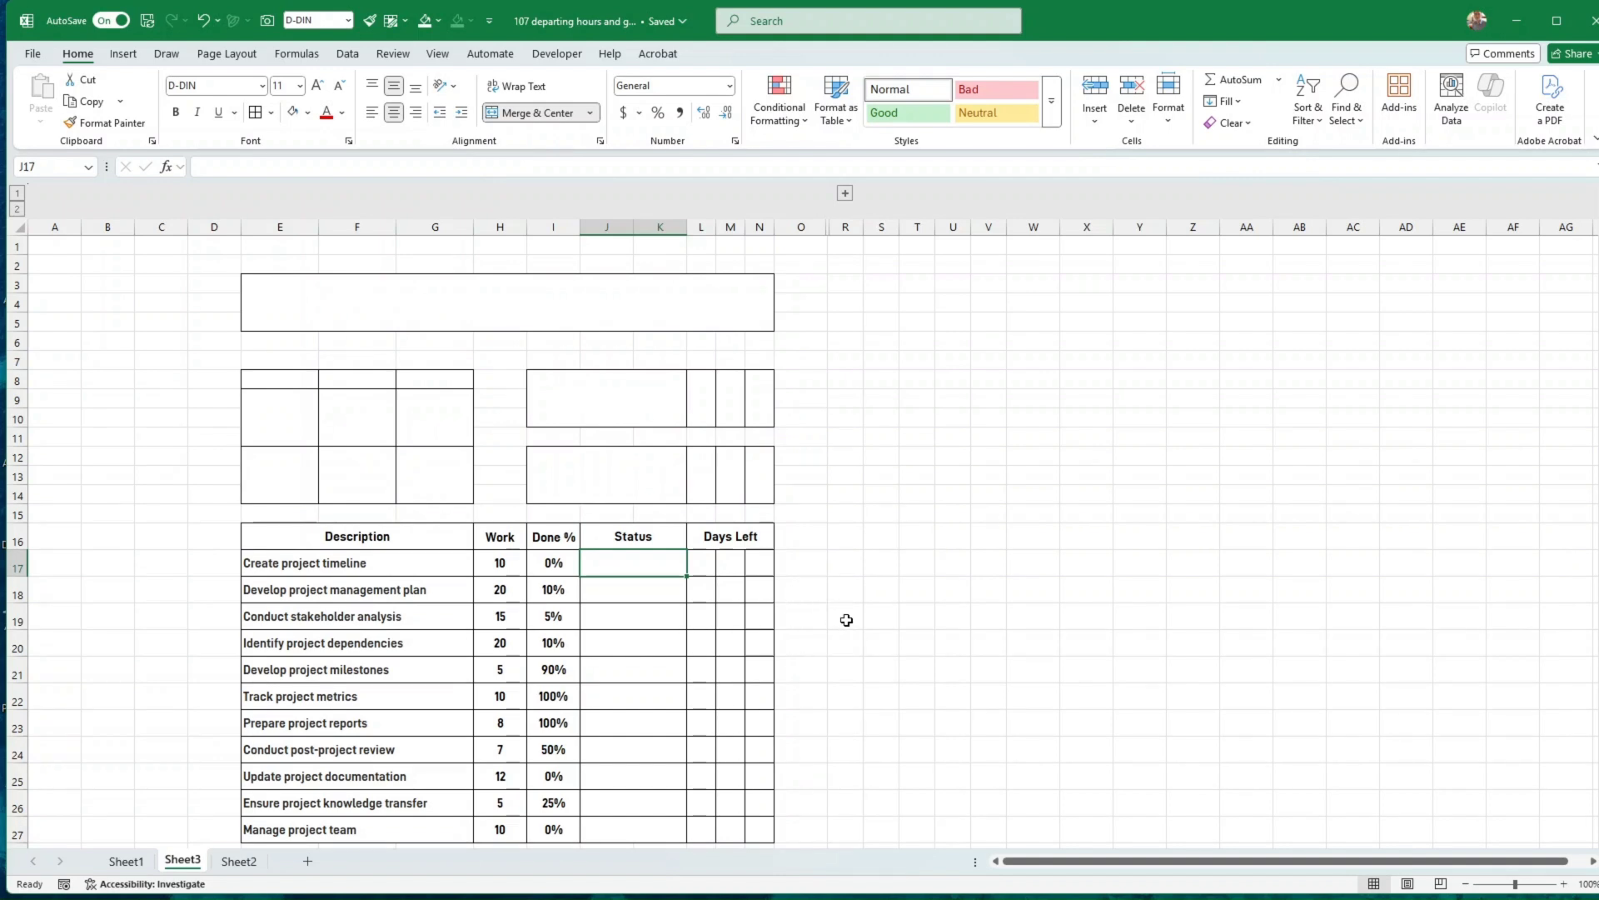
scroll(846, 620, down, 1)
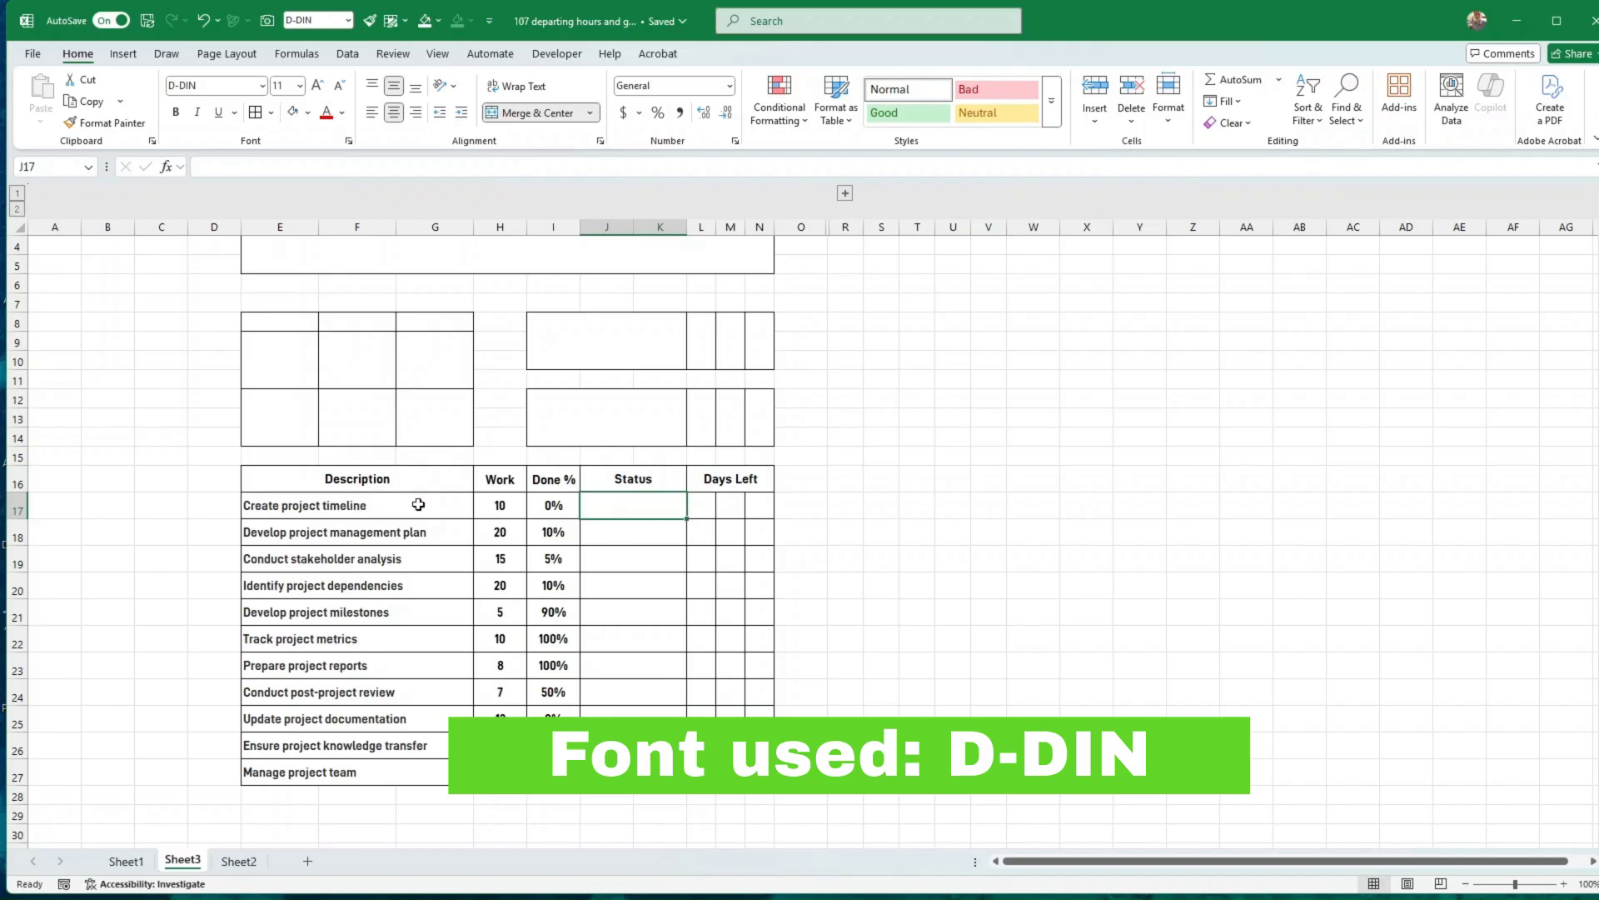
drag(442, 505, 536, 761)
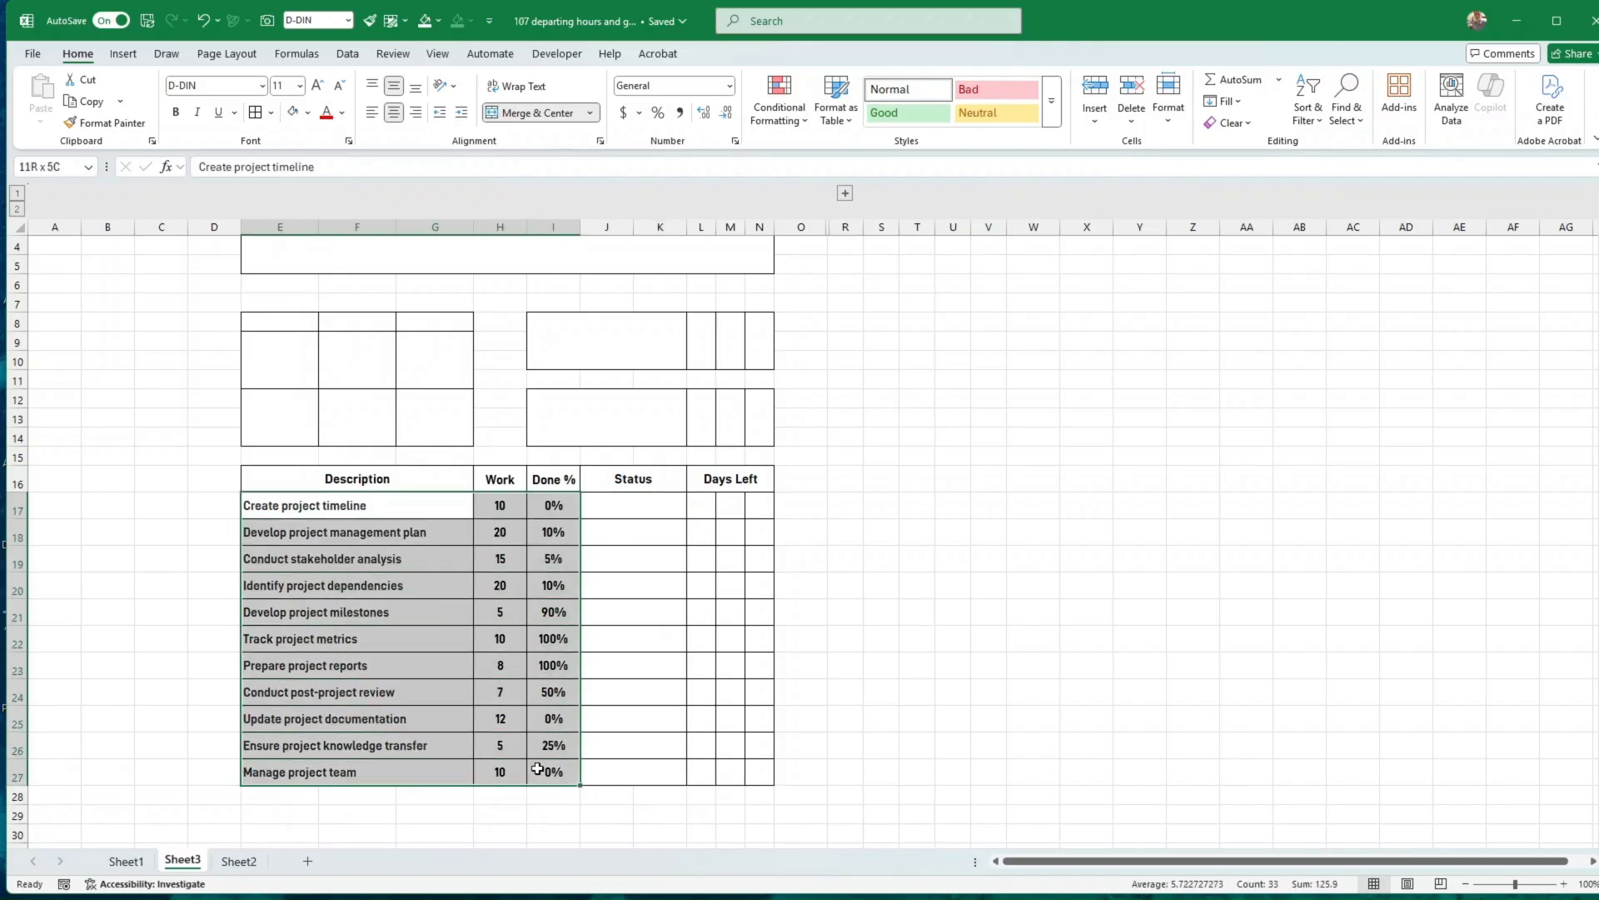
Start an IFS formula in the first Status cell J17 that returns "Departing" when I17=0
click(607, 510)
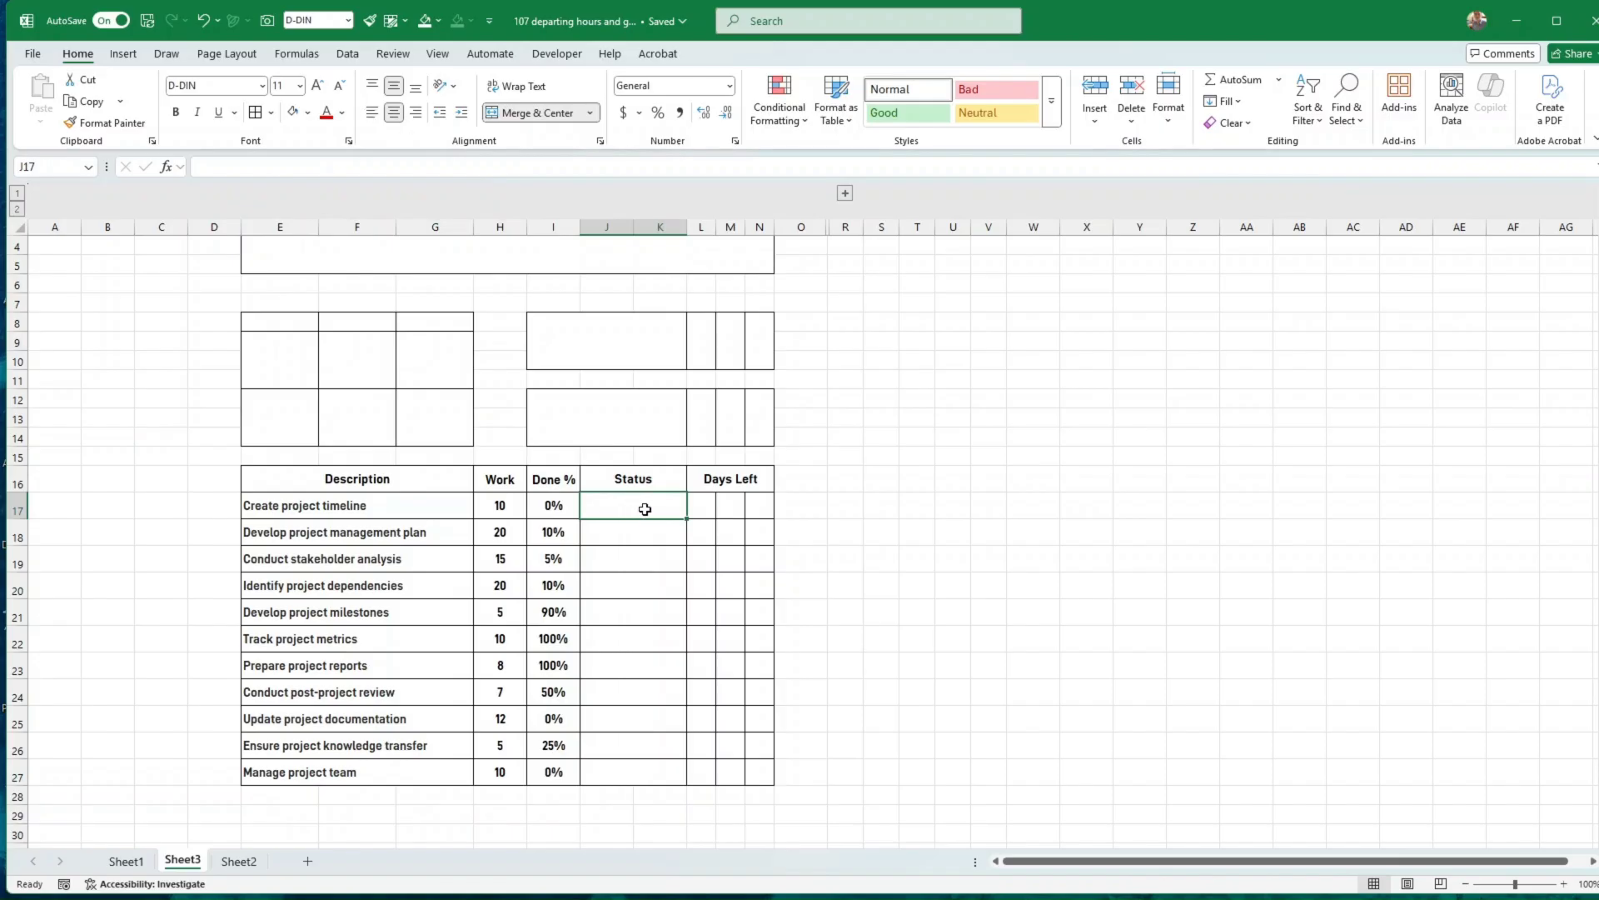
mouse_move(653, 503)
mouse_down()
mouse_move(757, 506)
mouse_move(638, 503)
mouse_up()
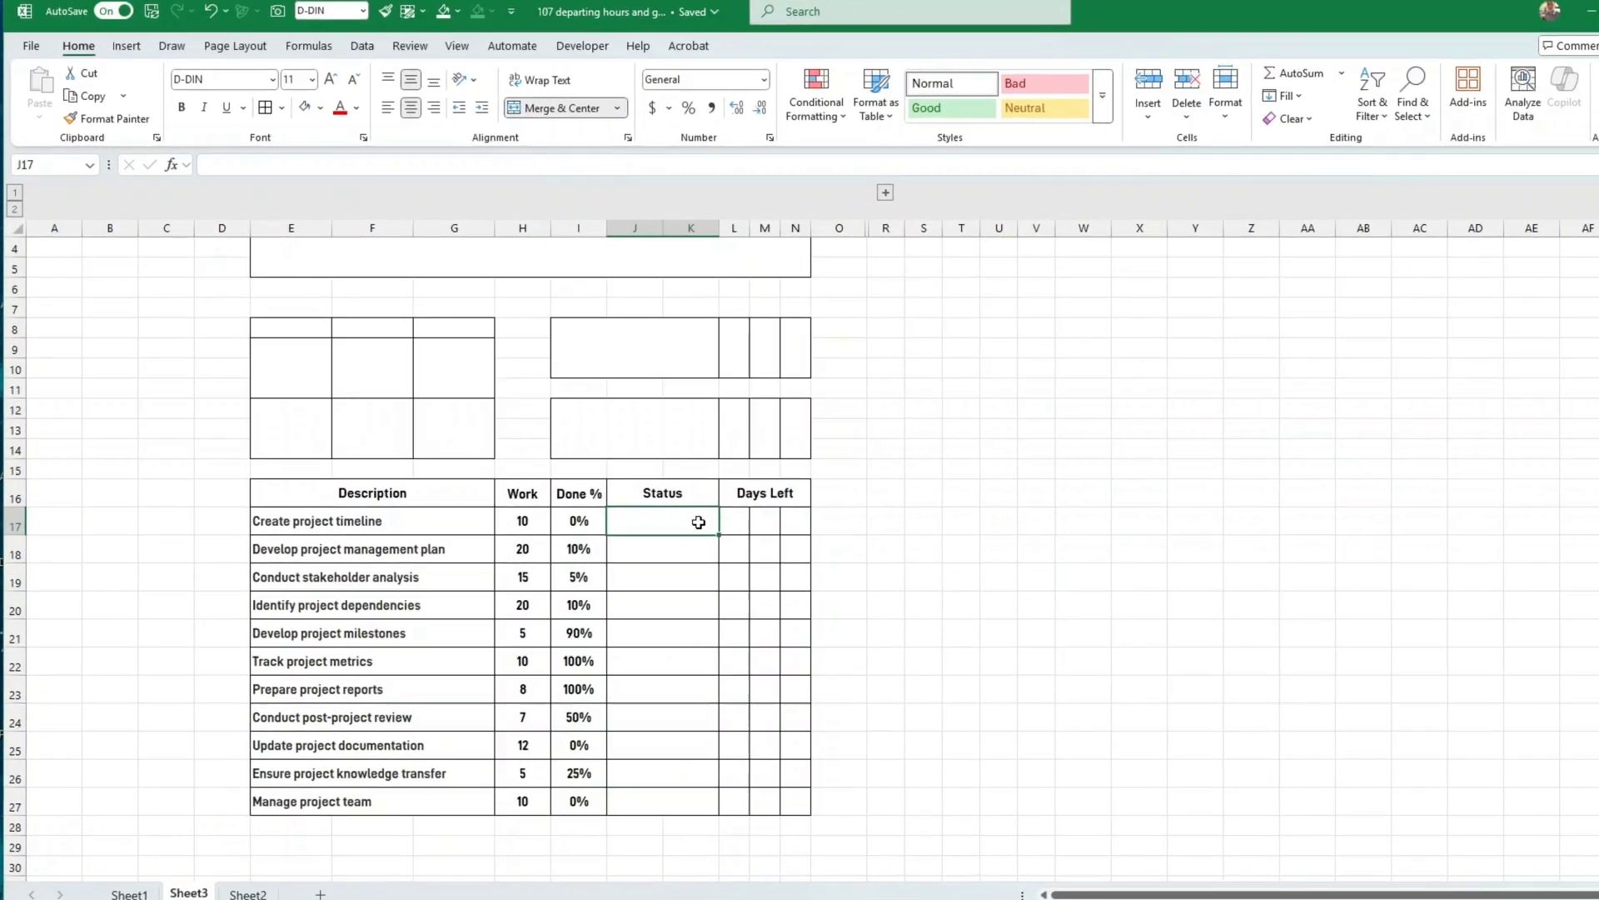
double_click(699, 522)
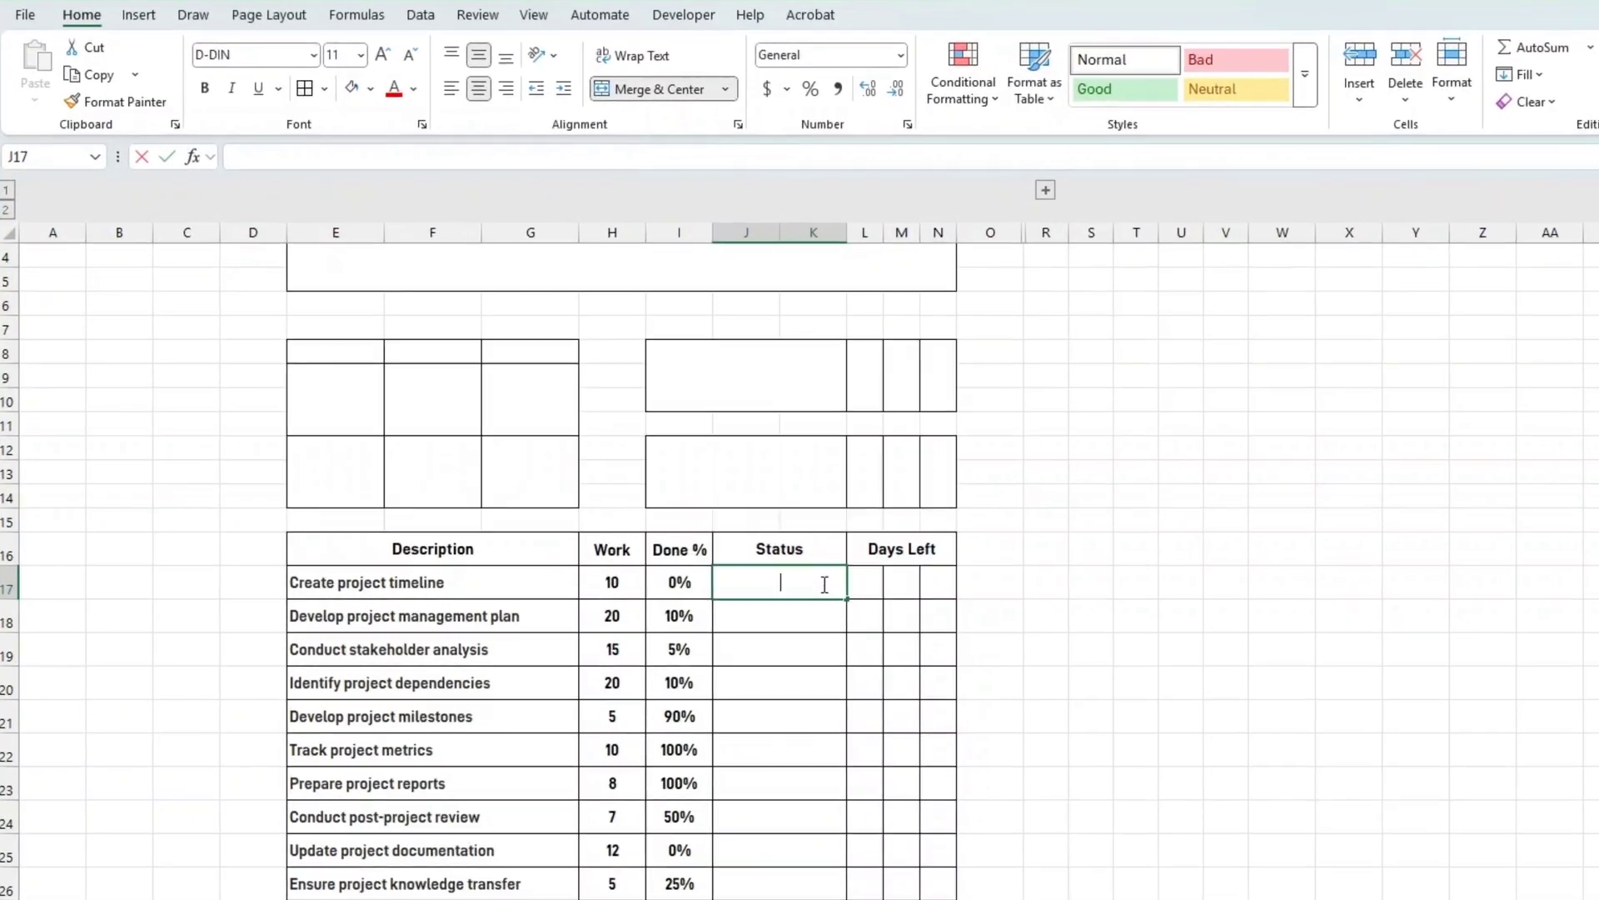
text(=ifs)
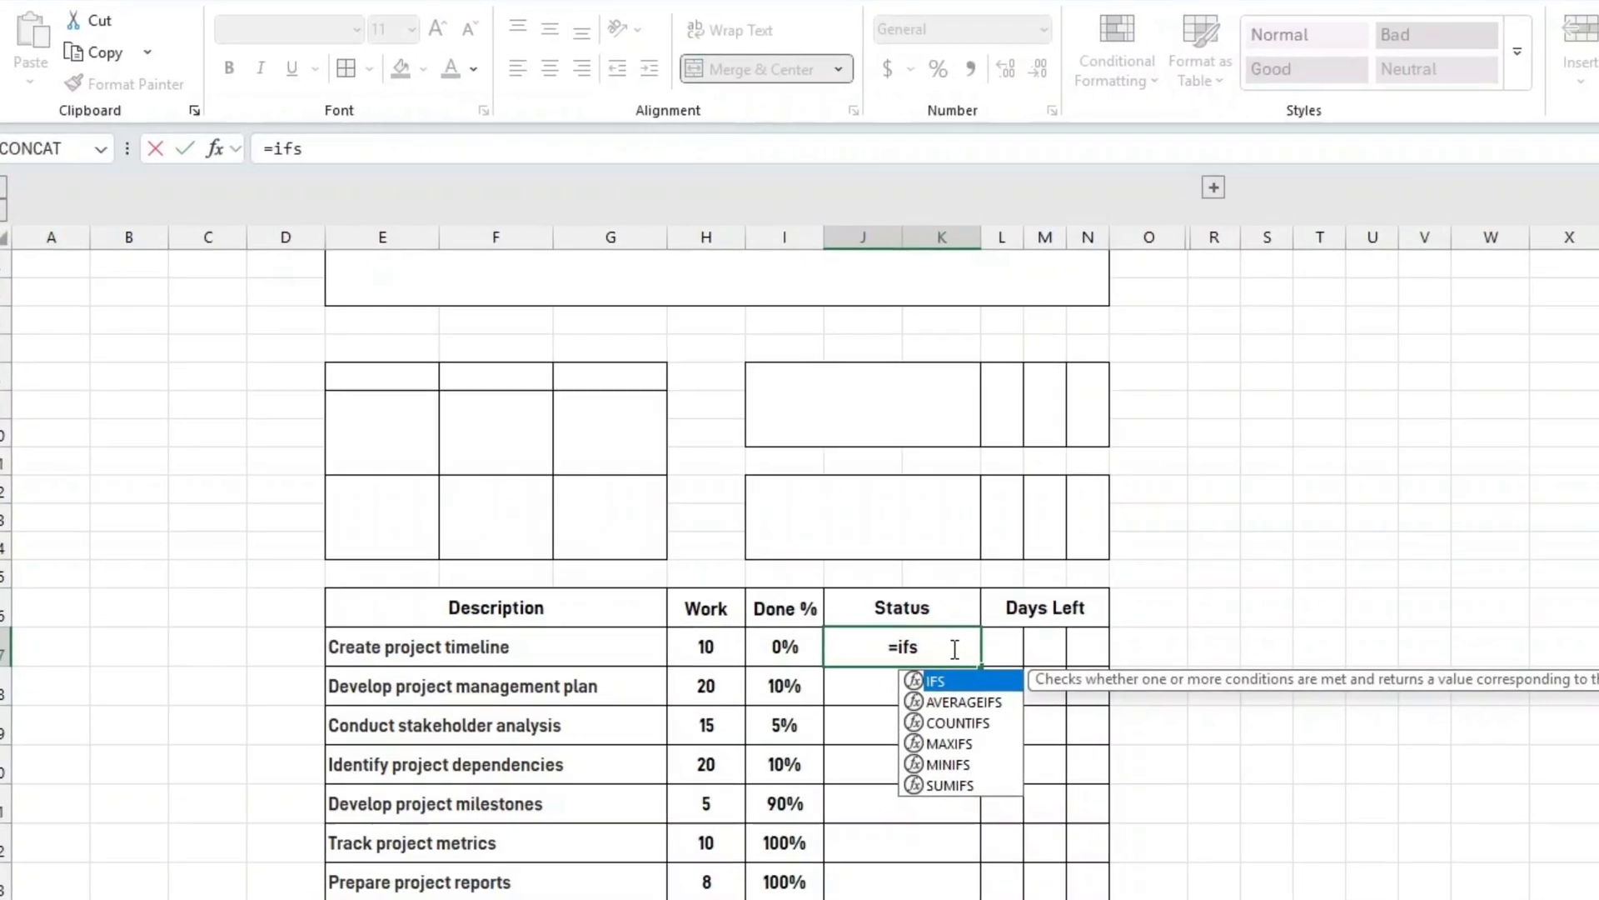
text(()
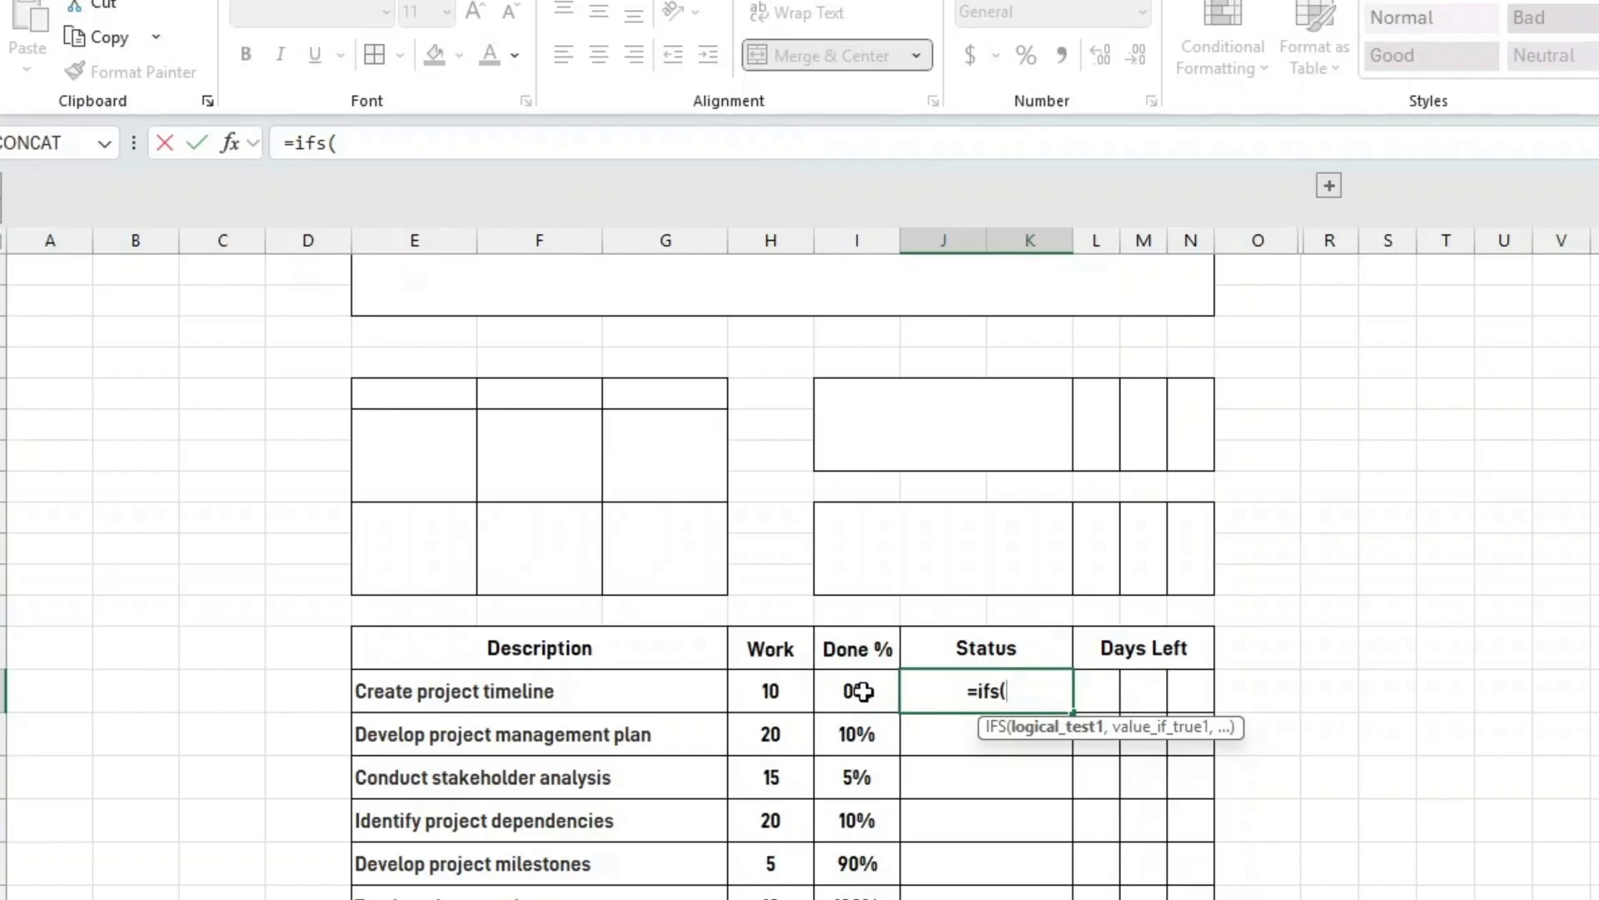
click(862, 691)
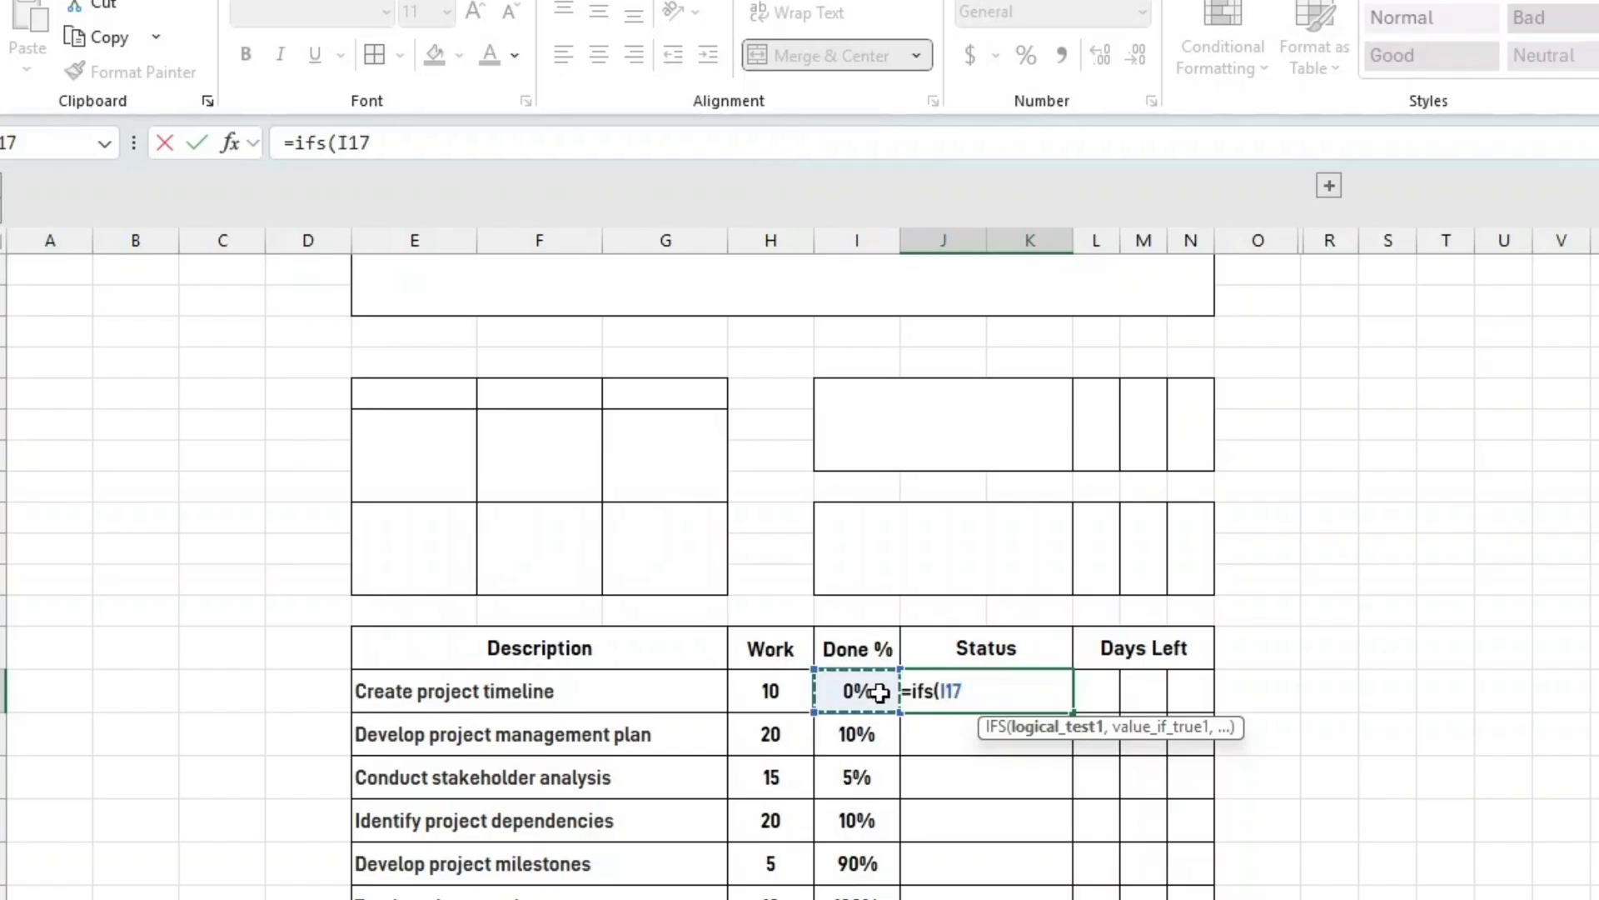
text(=0,)
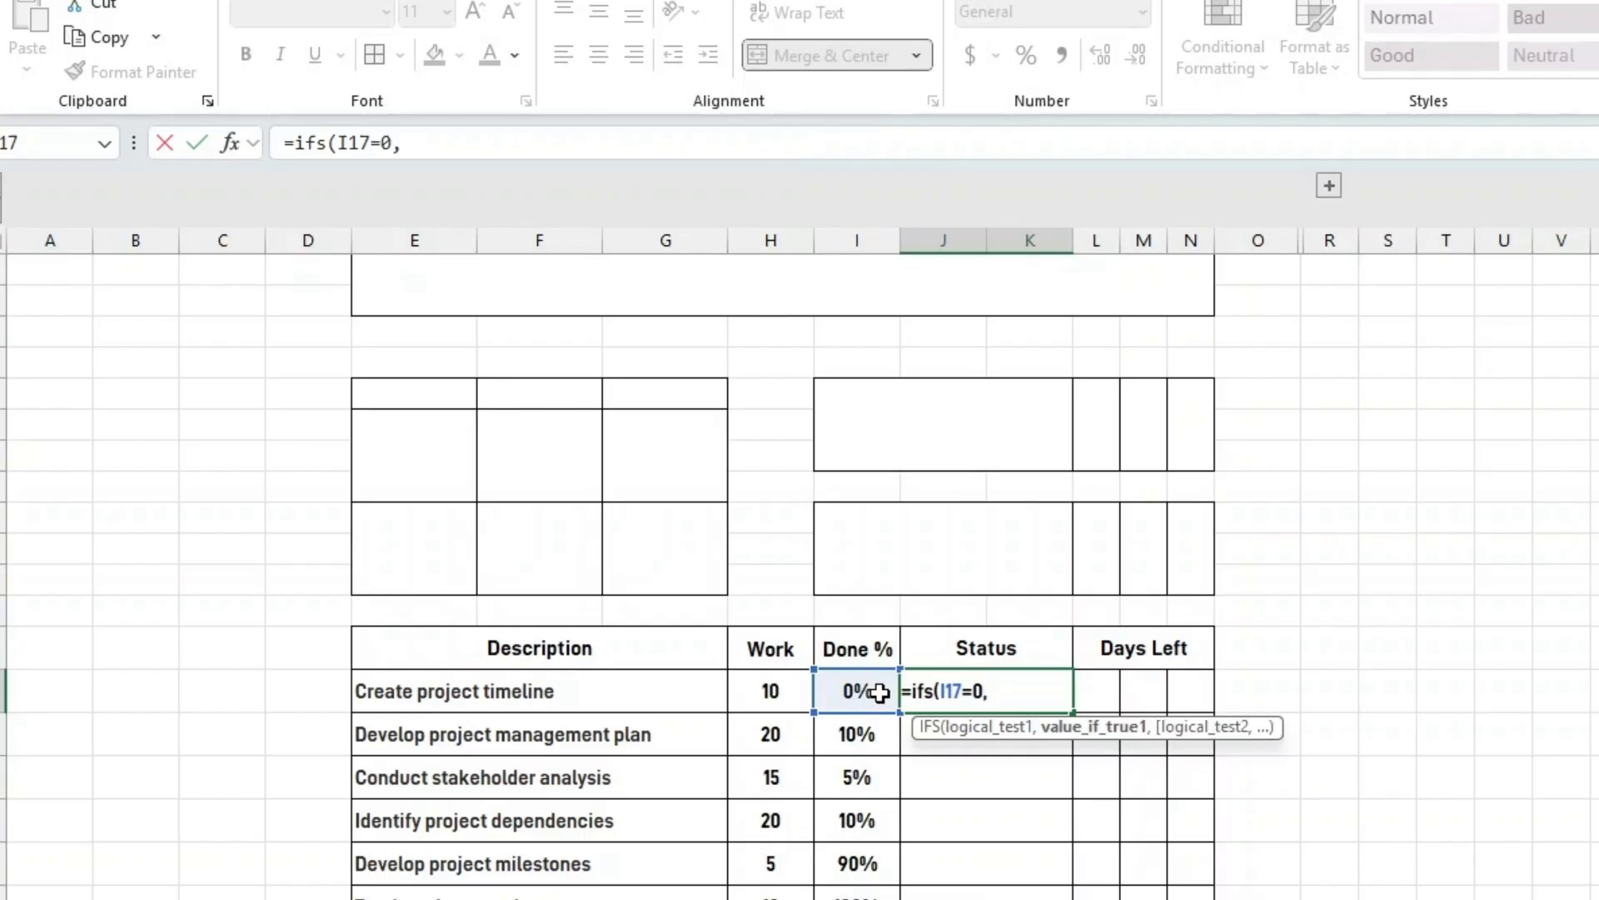
text("departing")
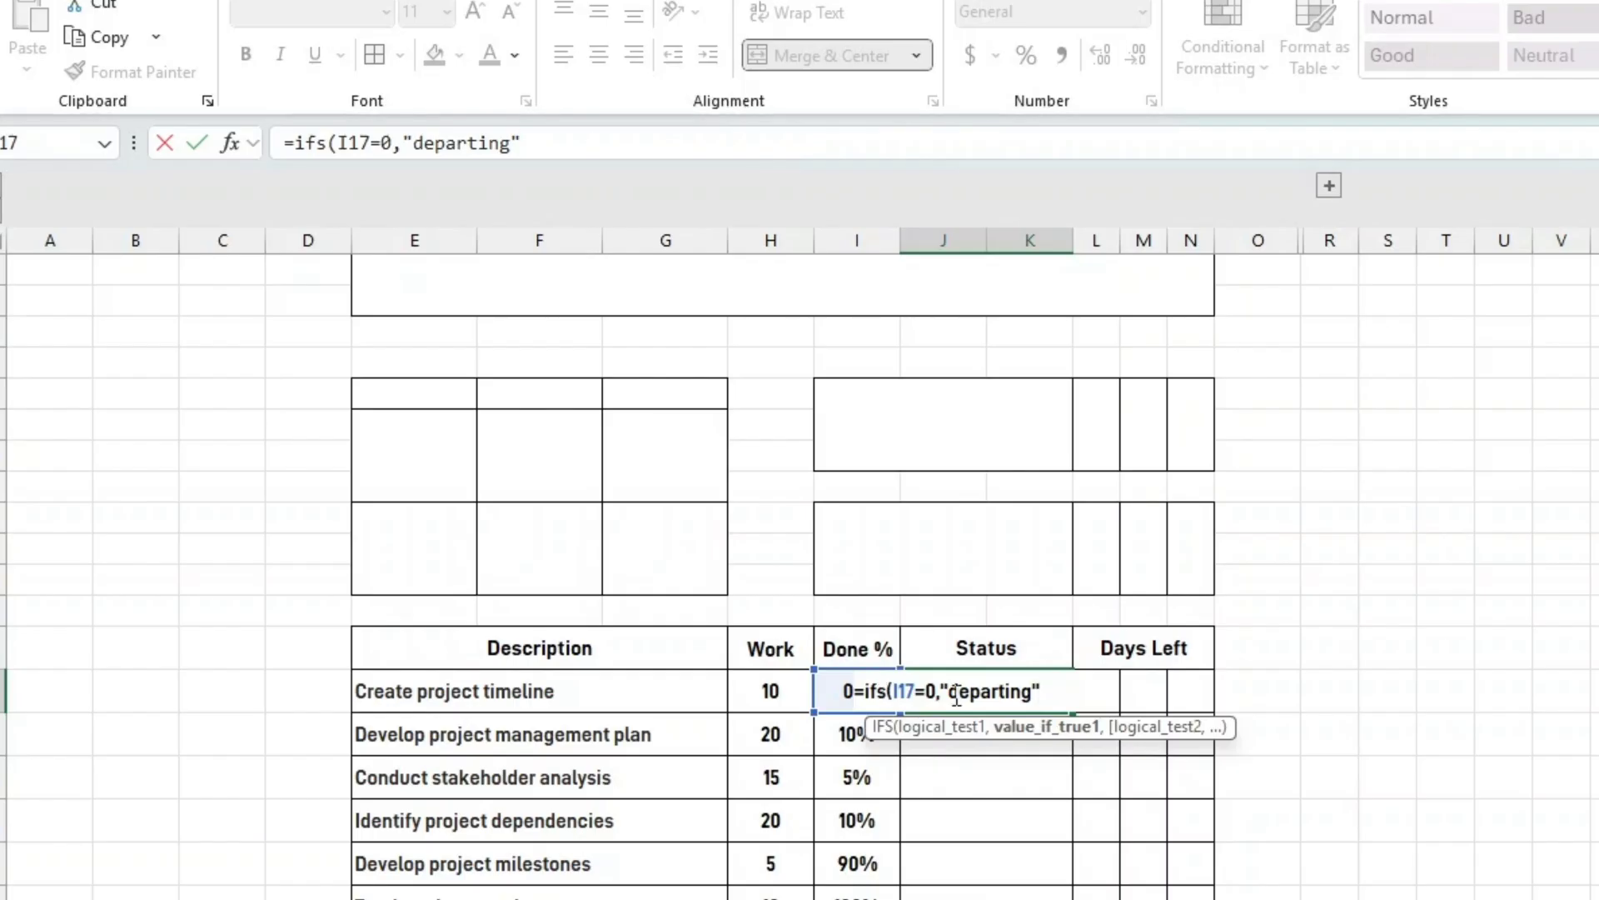
click(950, 690)
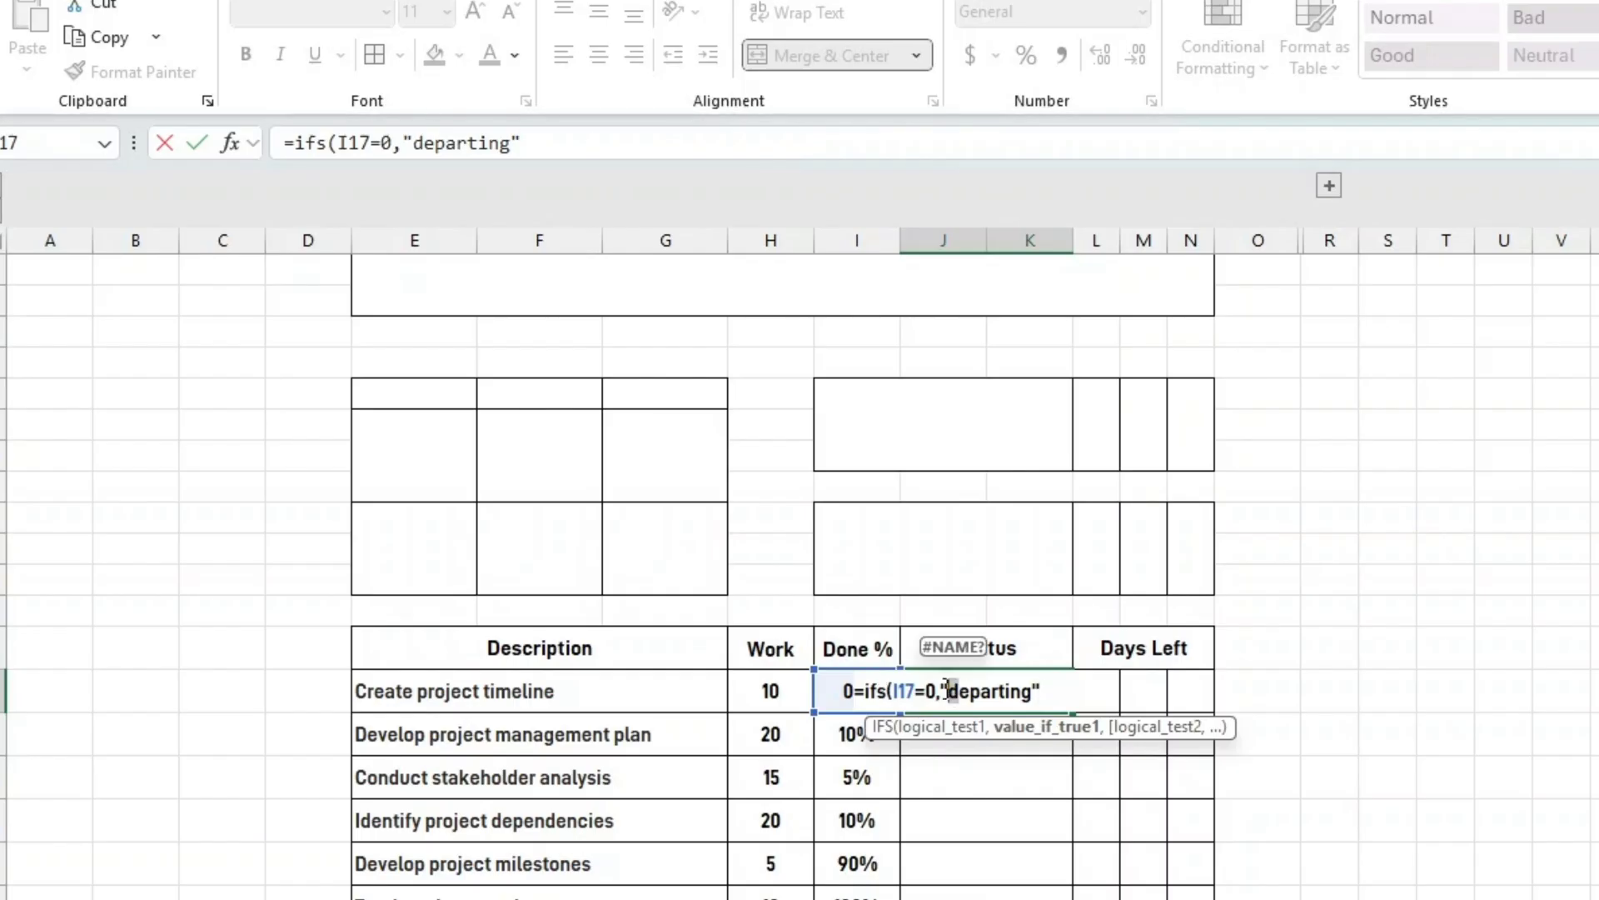
text(D)
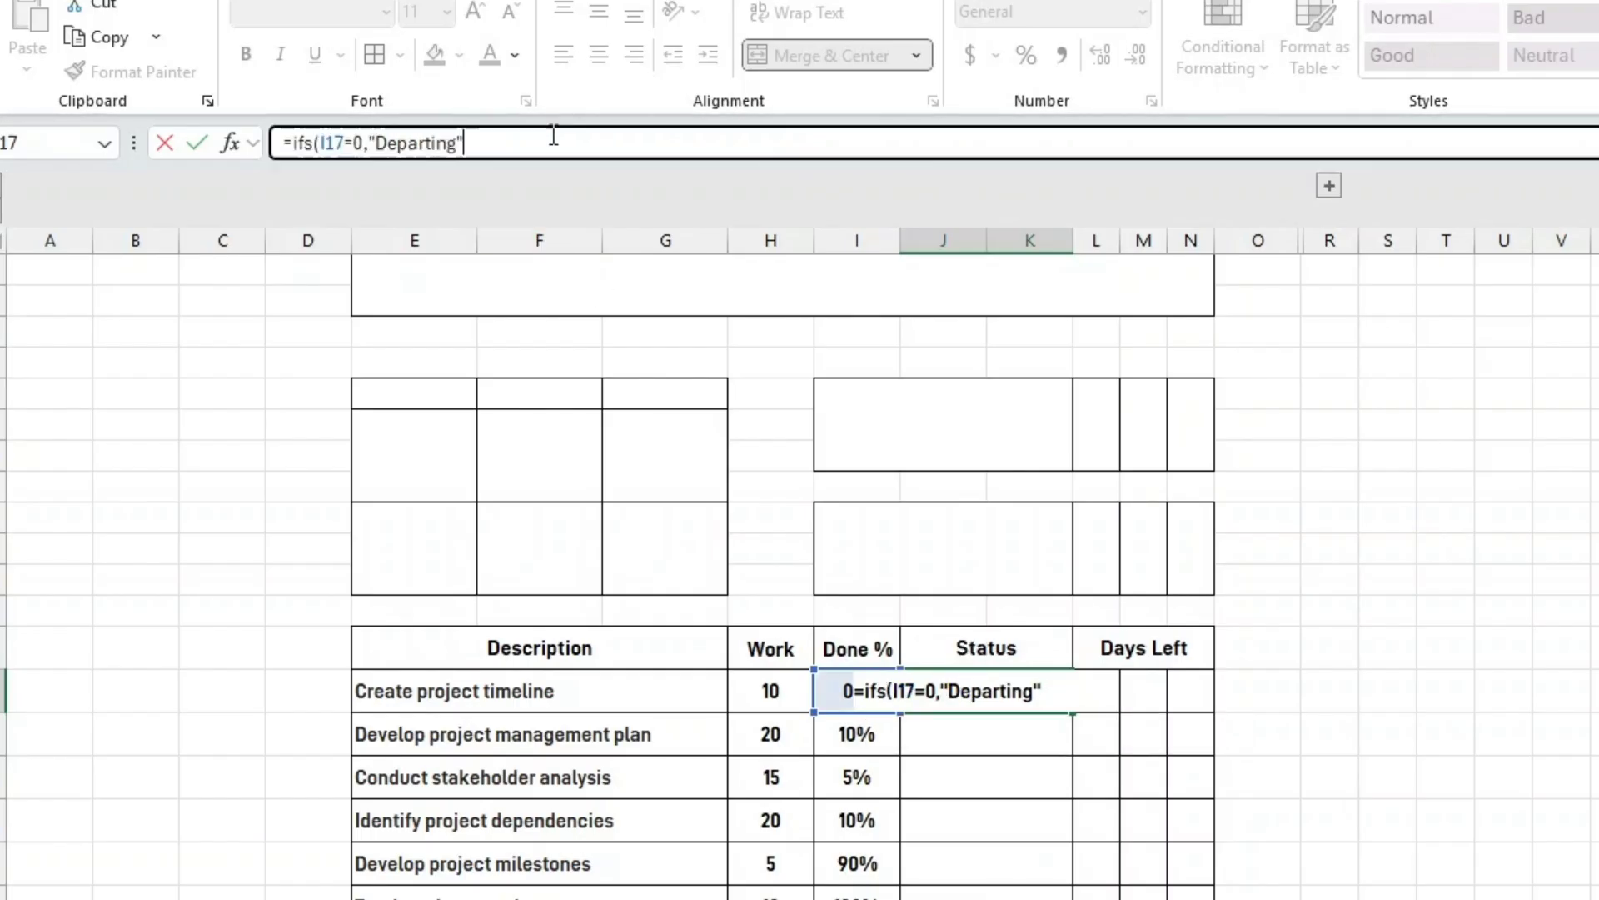
click(556, 135)
text(,)
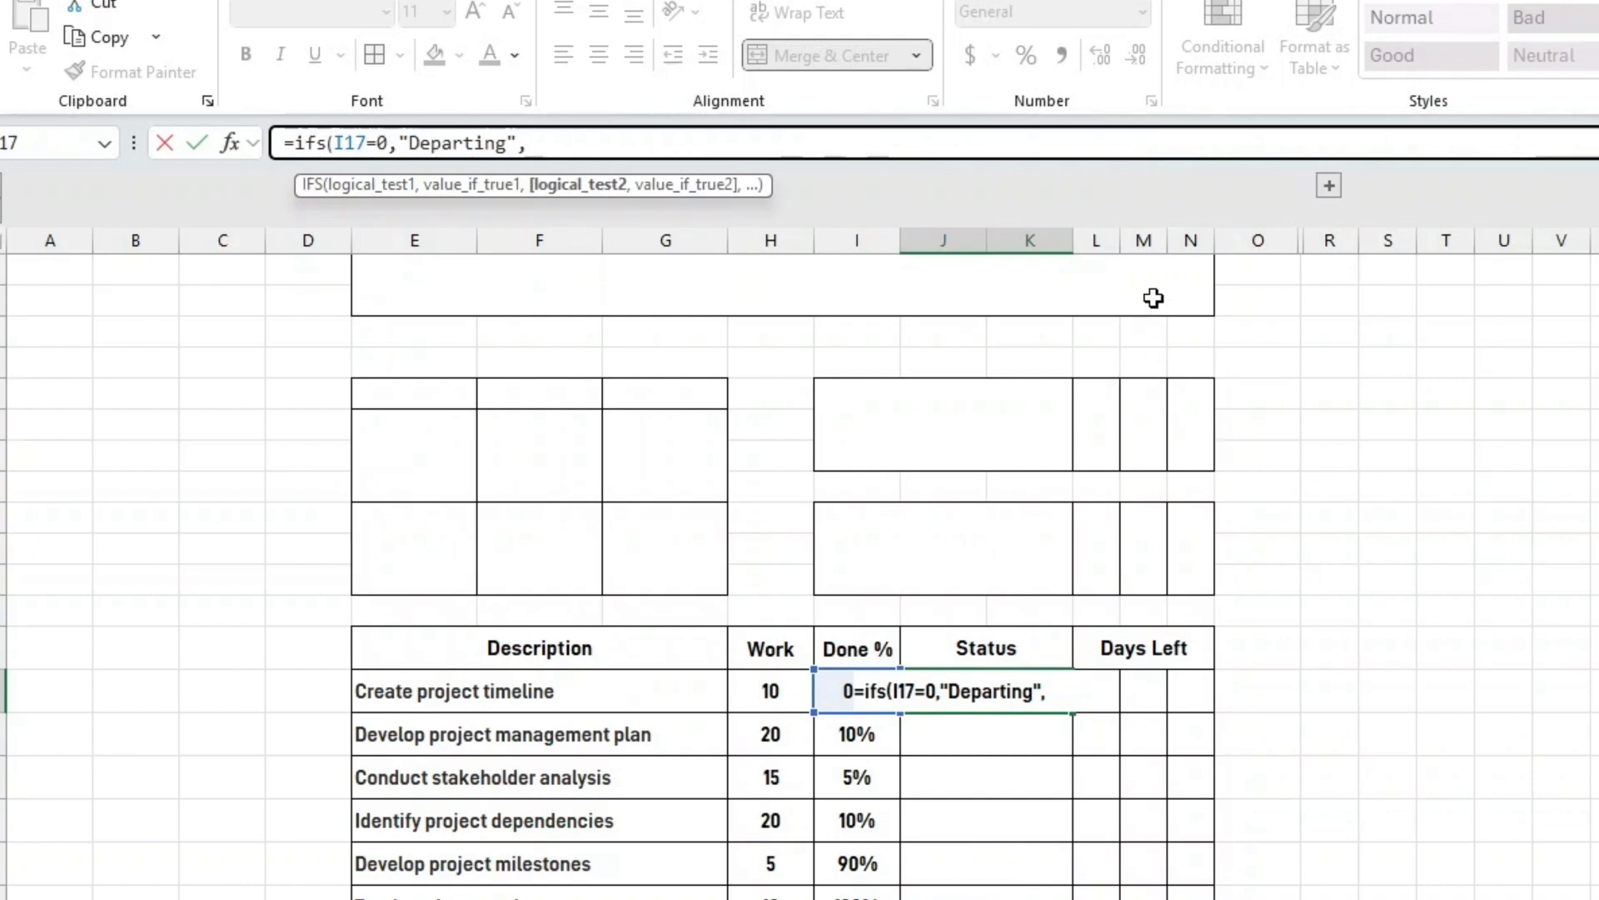
Add a second condition to the IFS formula that returns "Arrived" when I17=100%
text(i17)
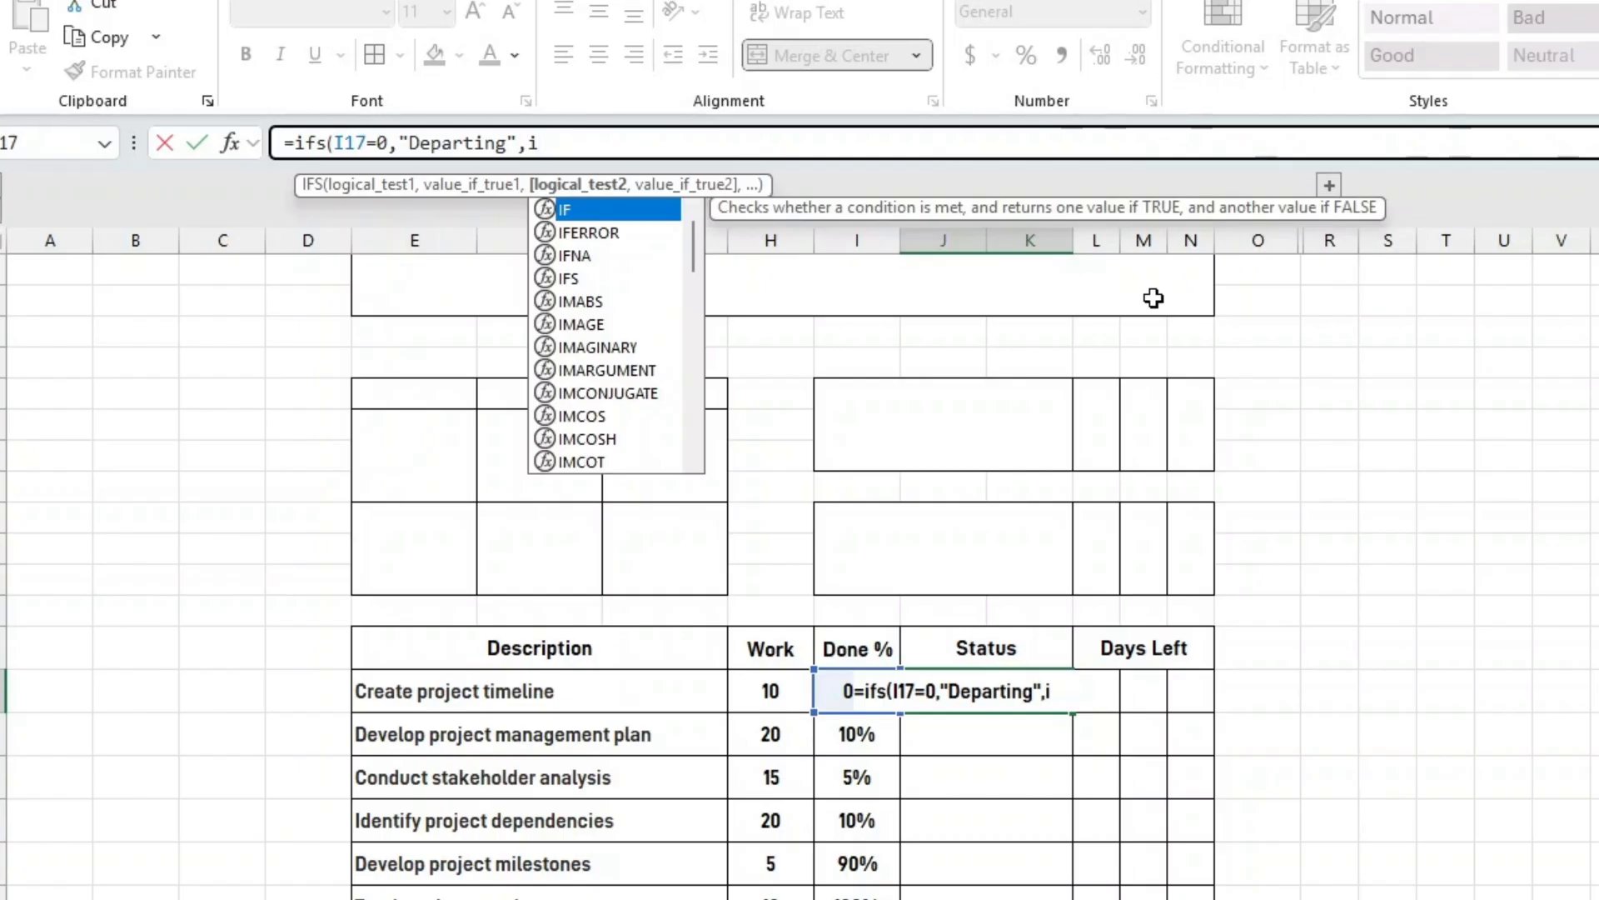
text(=100)
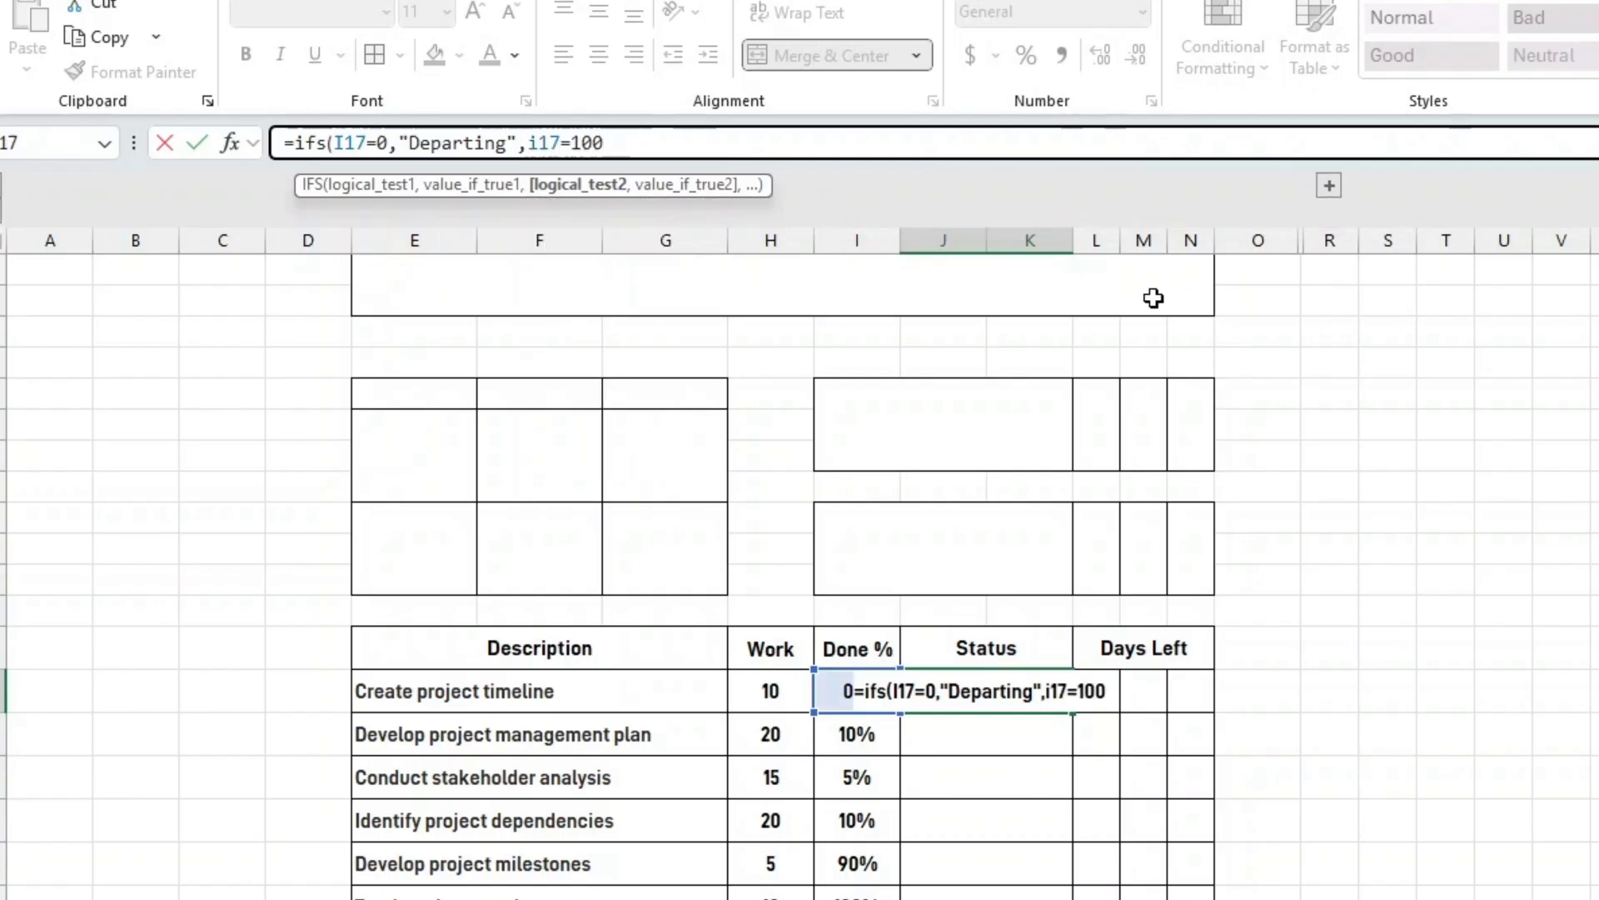
text(%,)
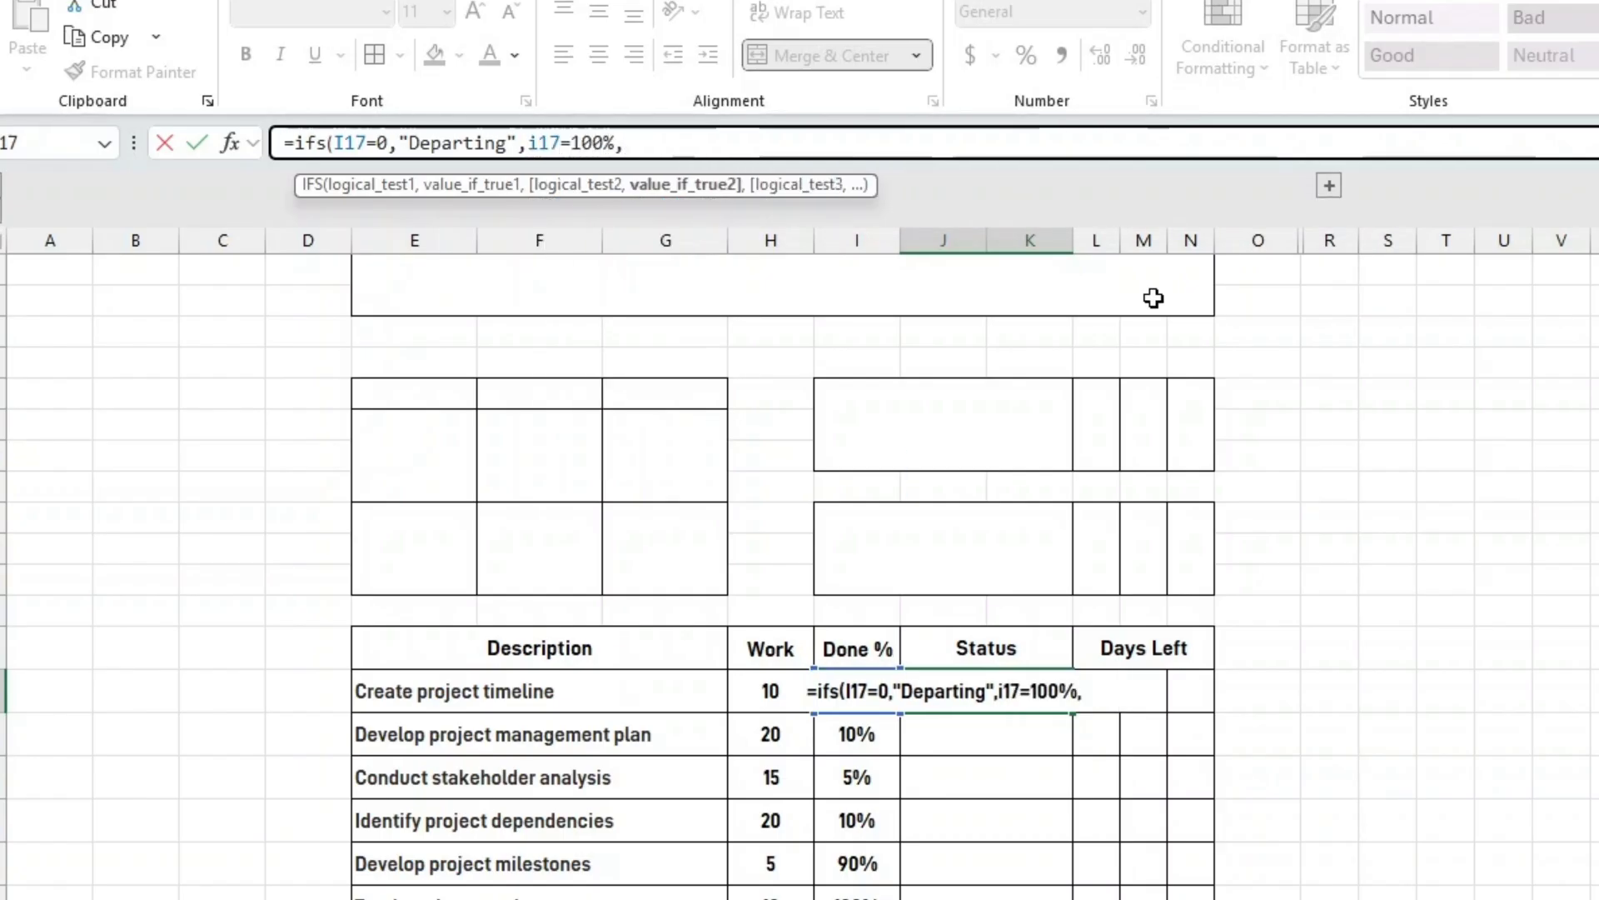
text("Arrived")
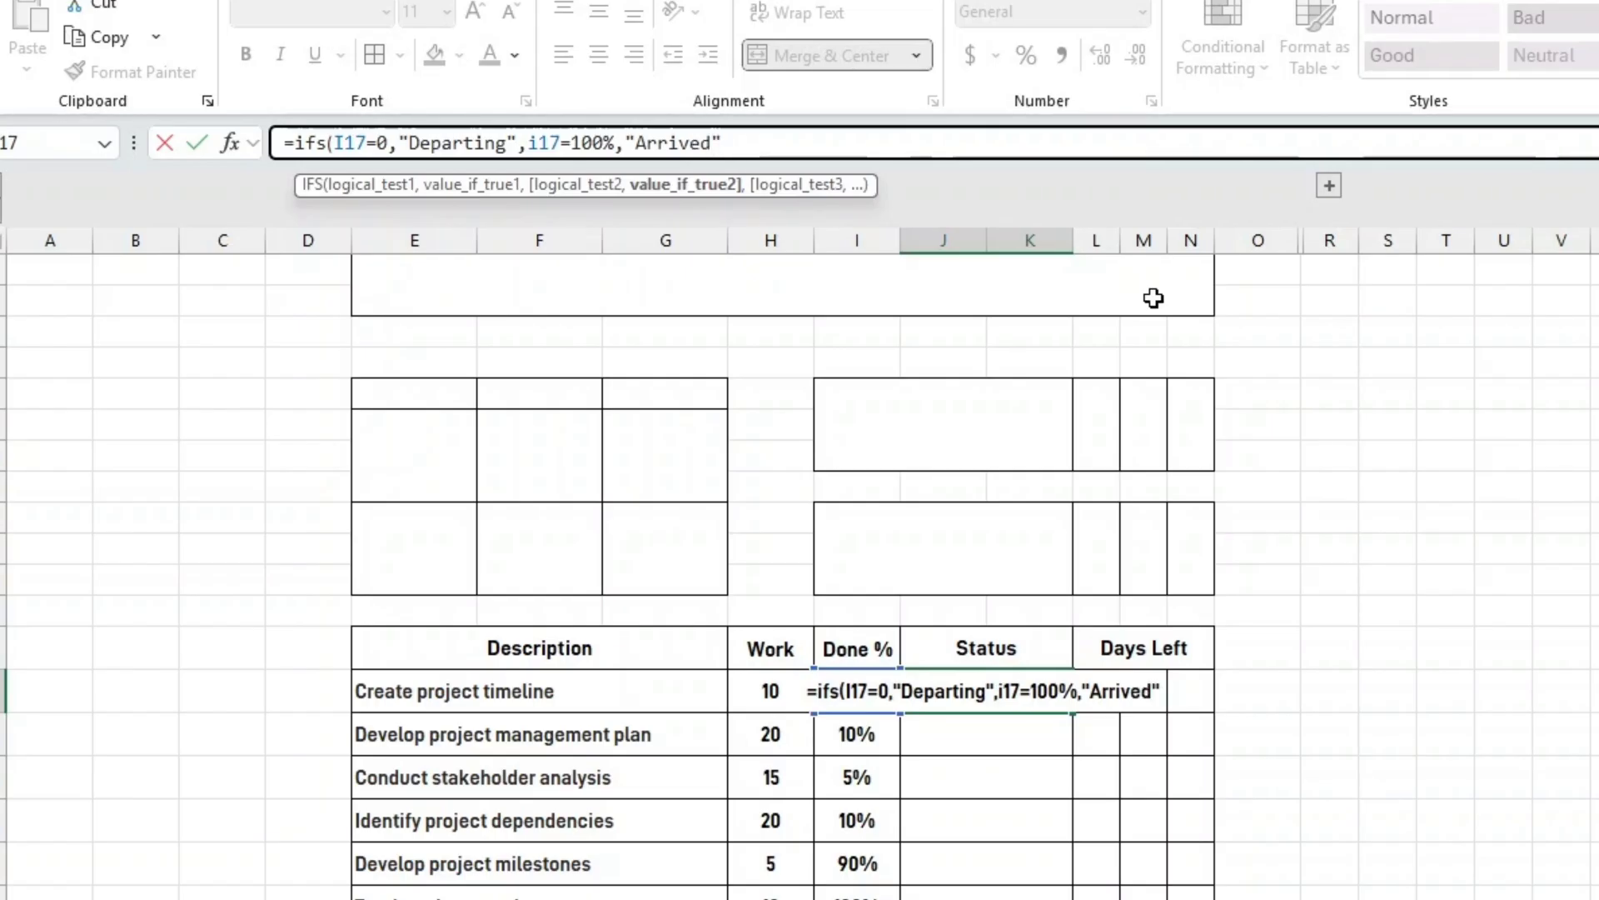
text(,)
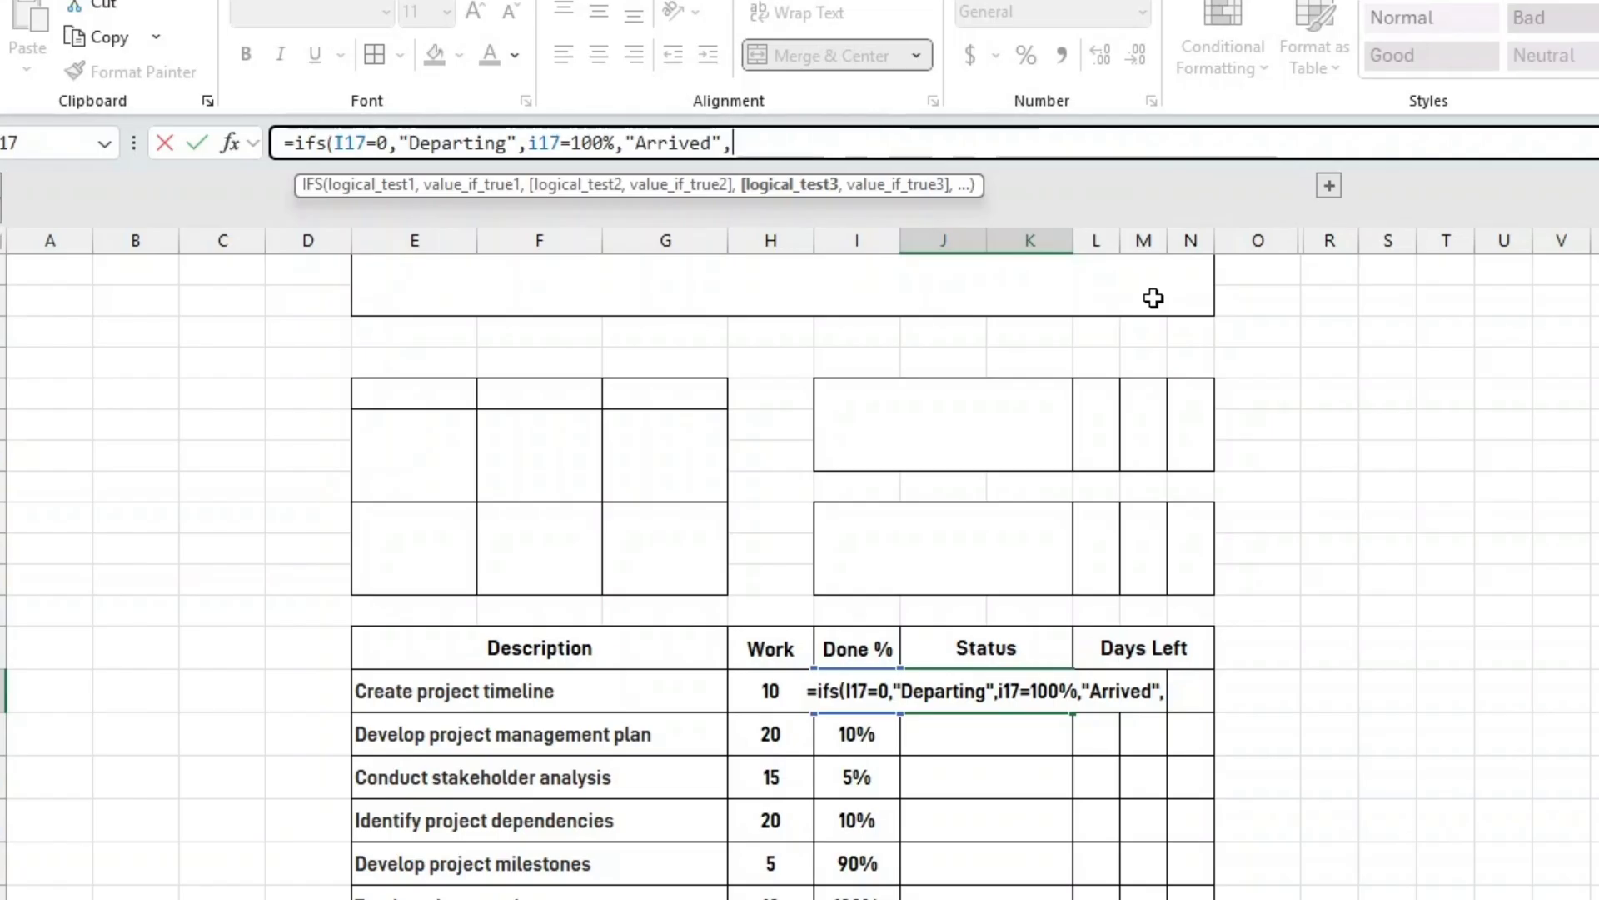
Add "In Flight" as the formula's last argument, close the bracket and try to enter the formula
text(")
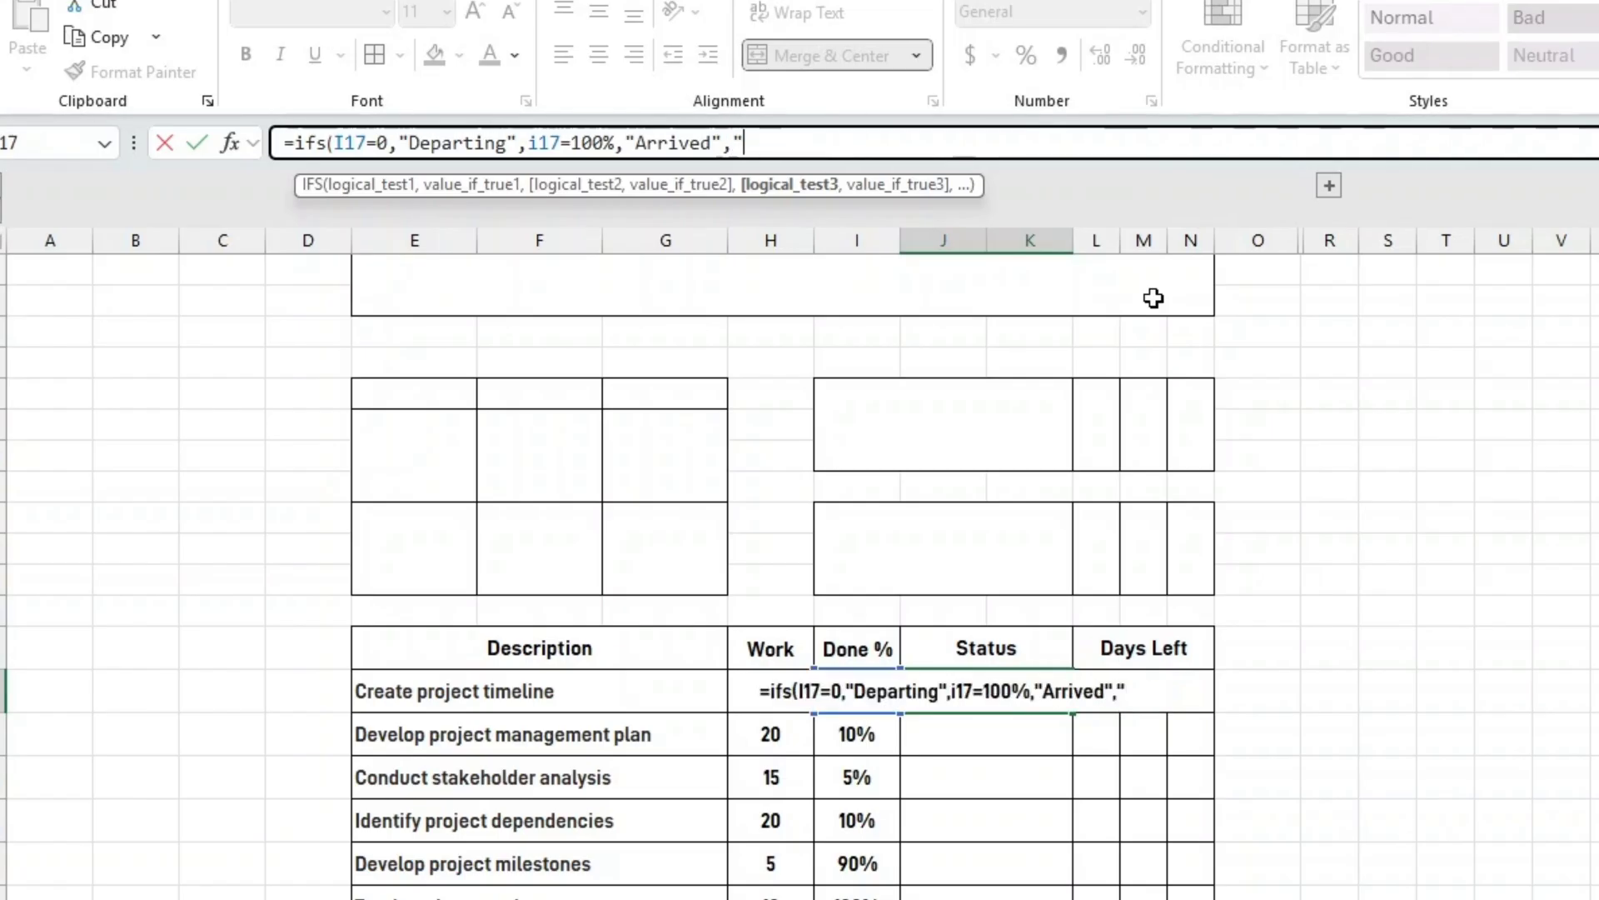
text(In Flight)
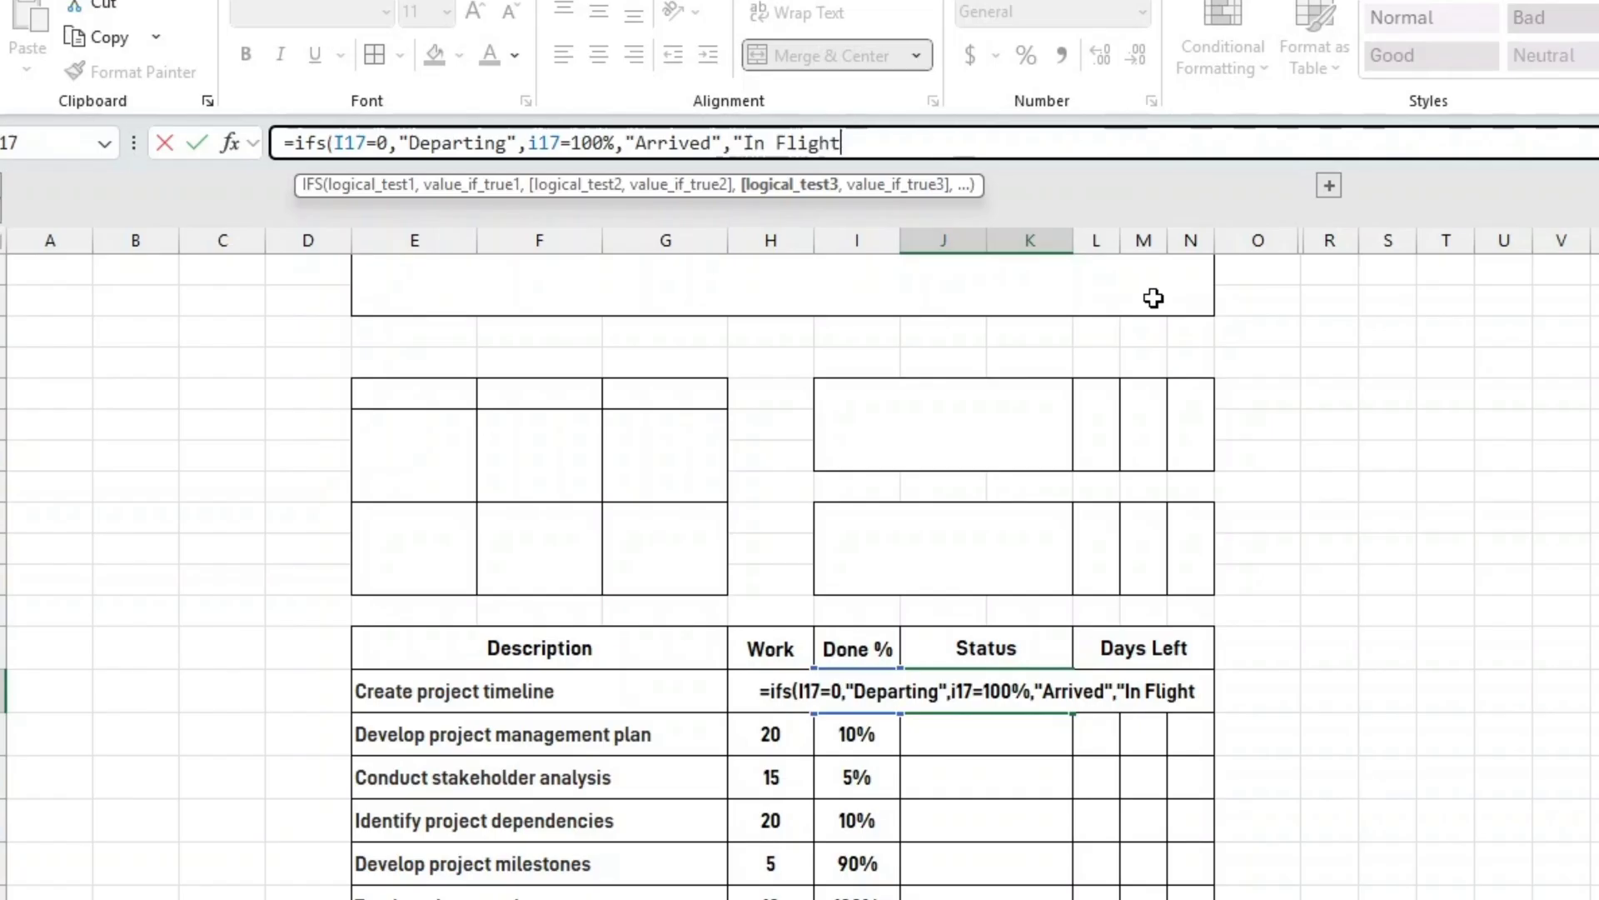
text("))
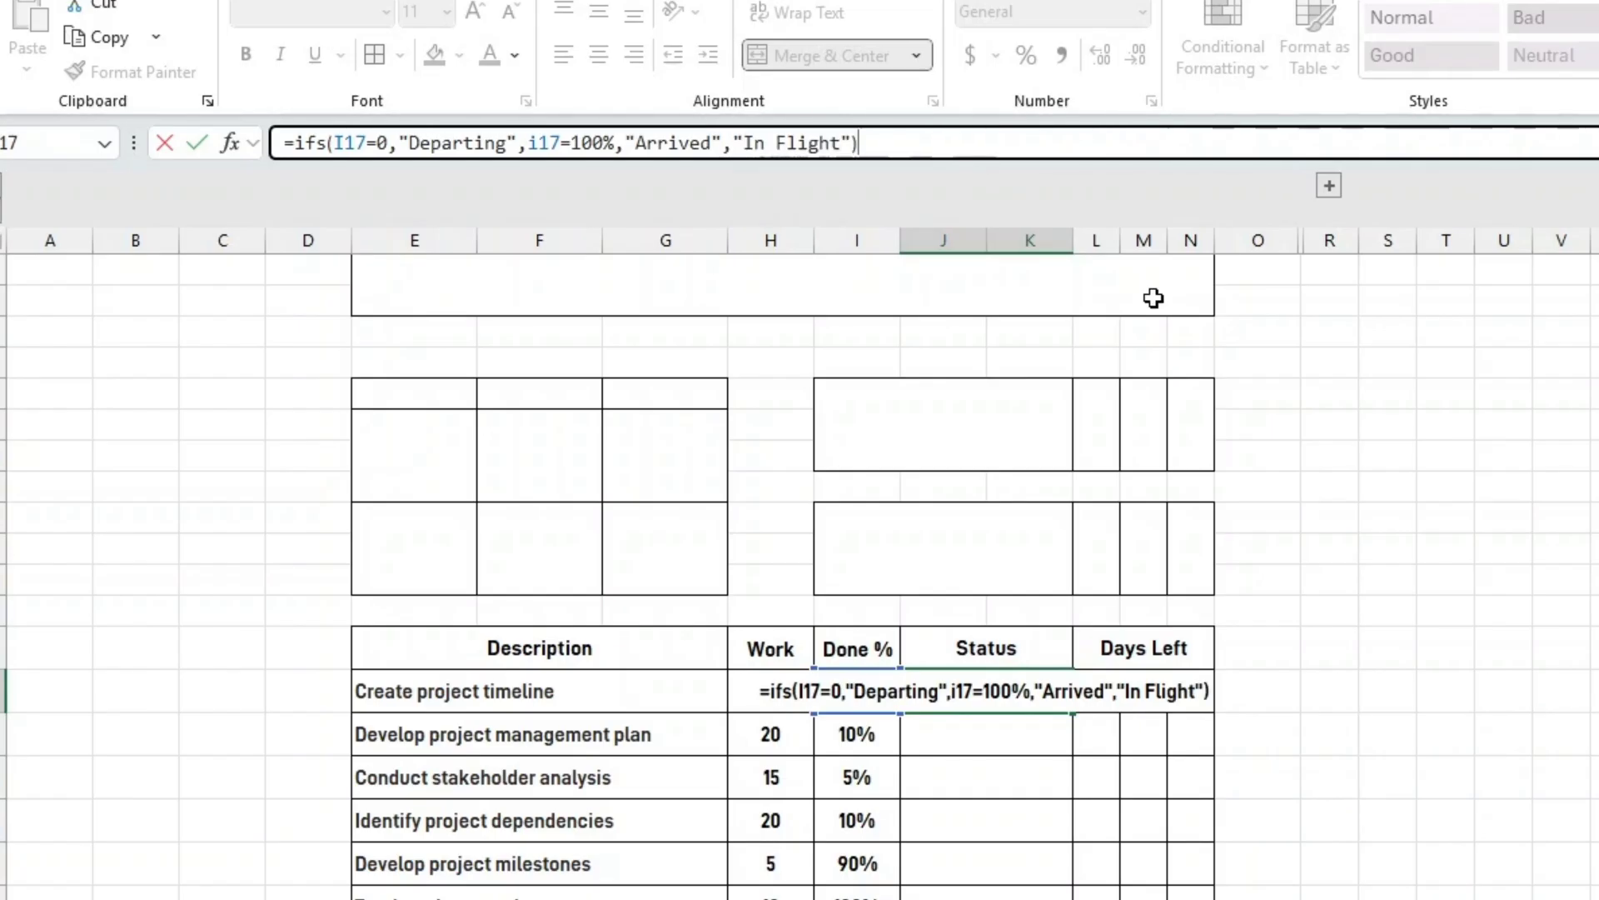
key(Return)
key(Return)
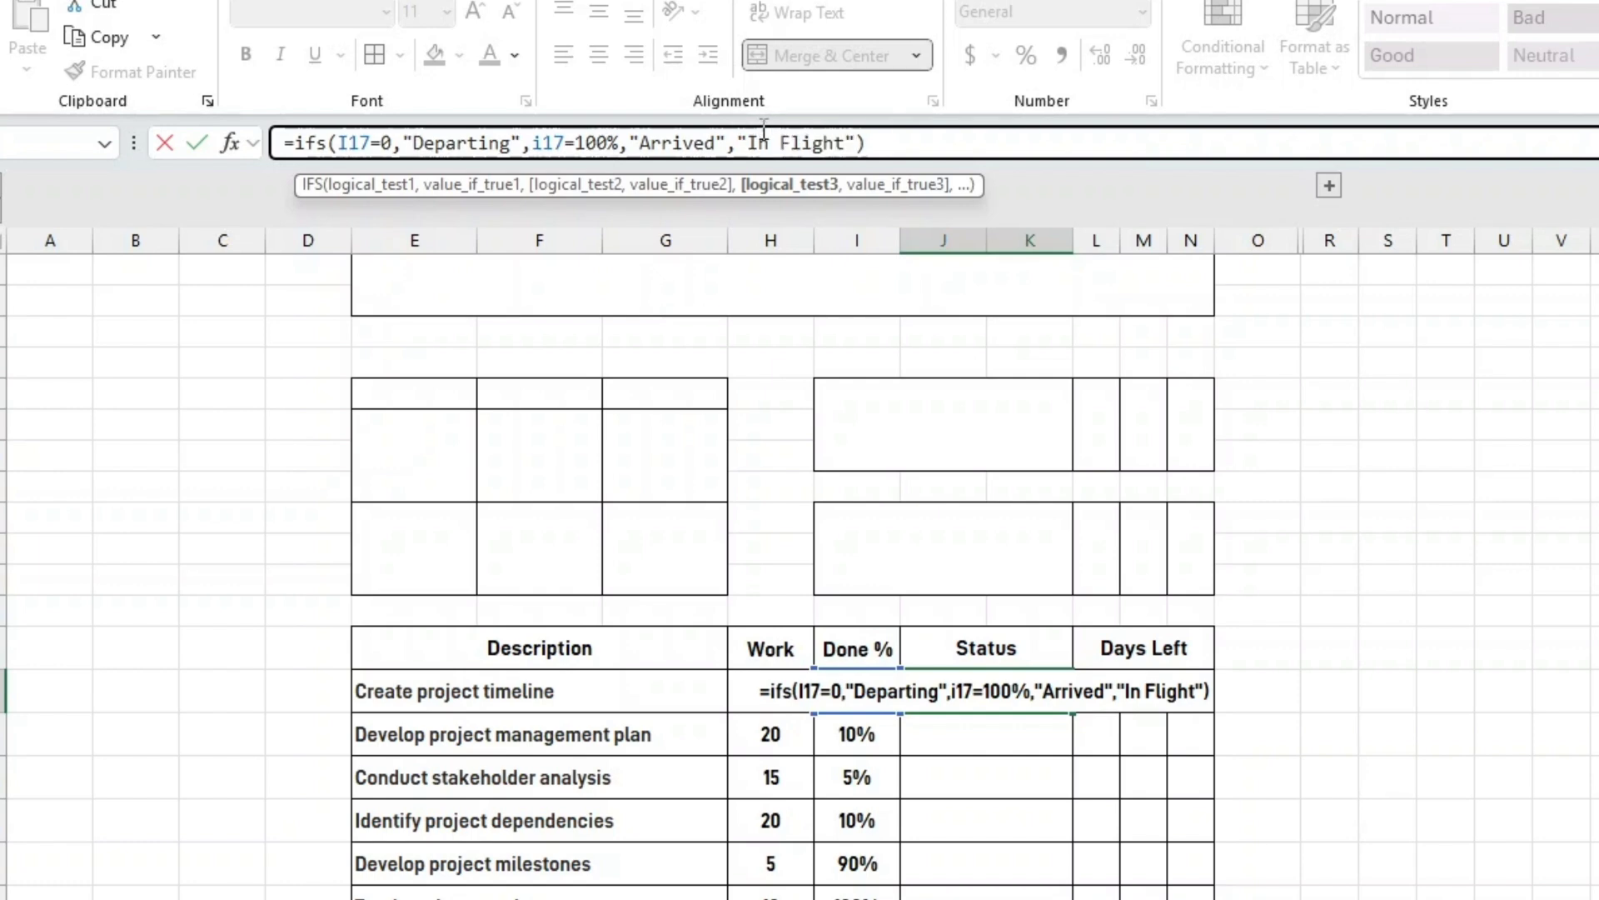
Insert TRUE as the logical test before "In Flight", enter the formula and copy it down the Status column to row 27
text(rue)
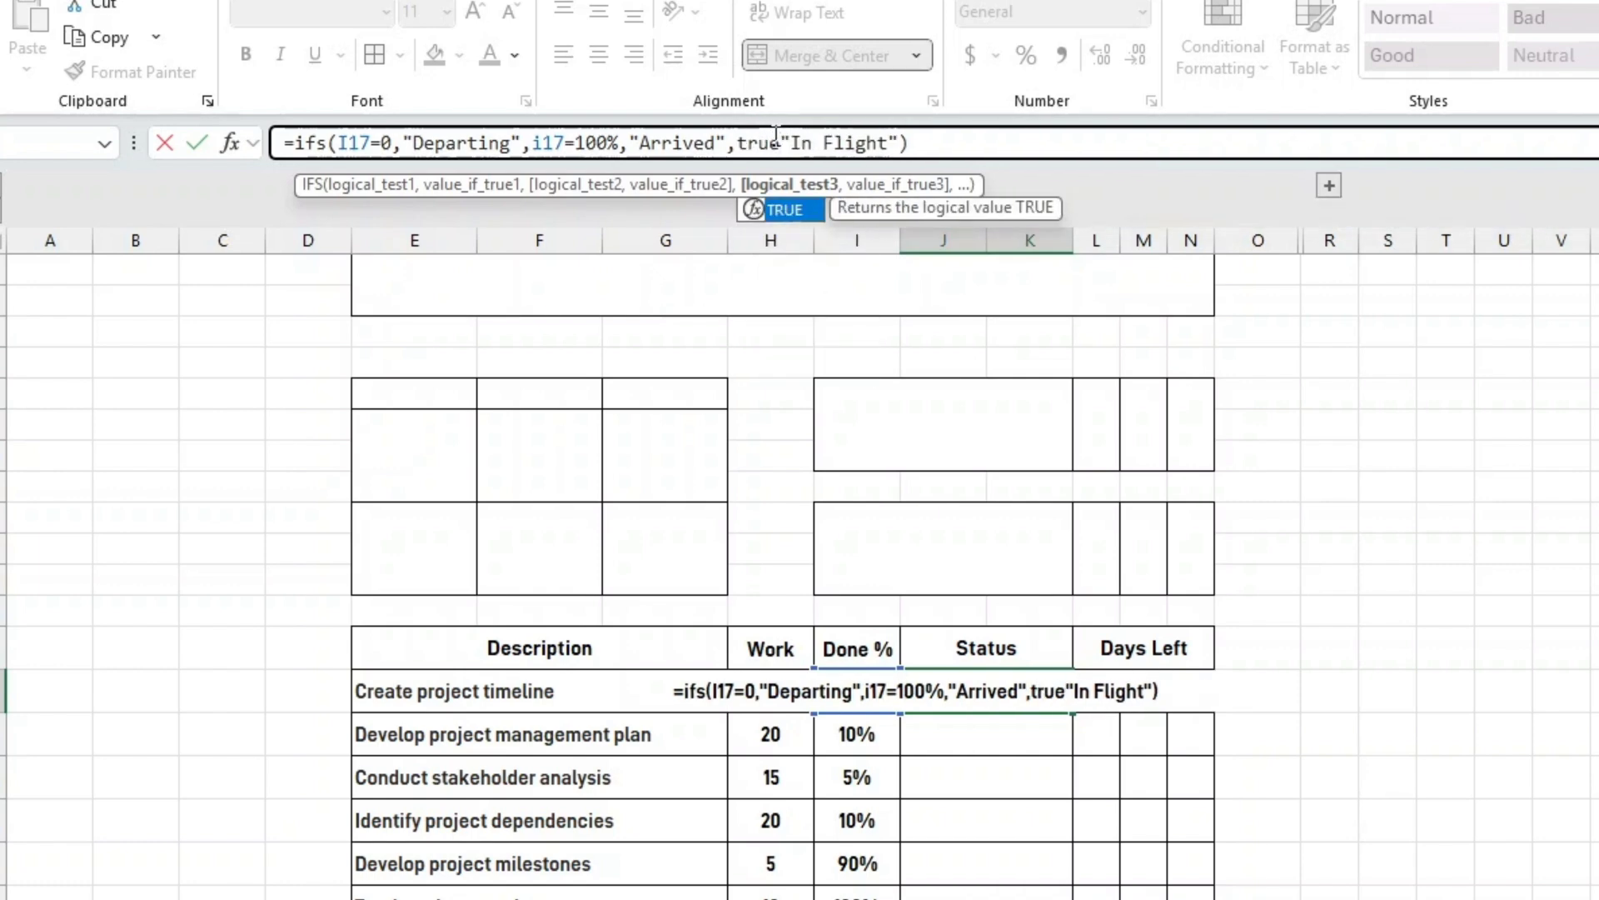
text(,)
key(Return)
key(Up)
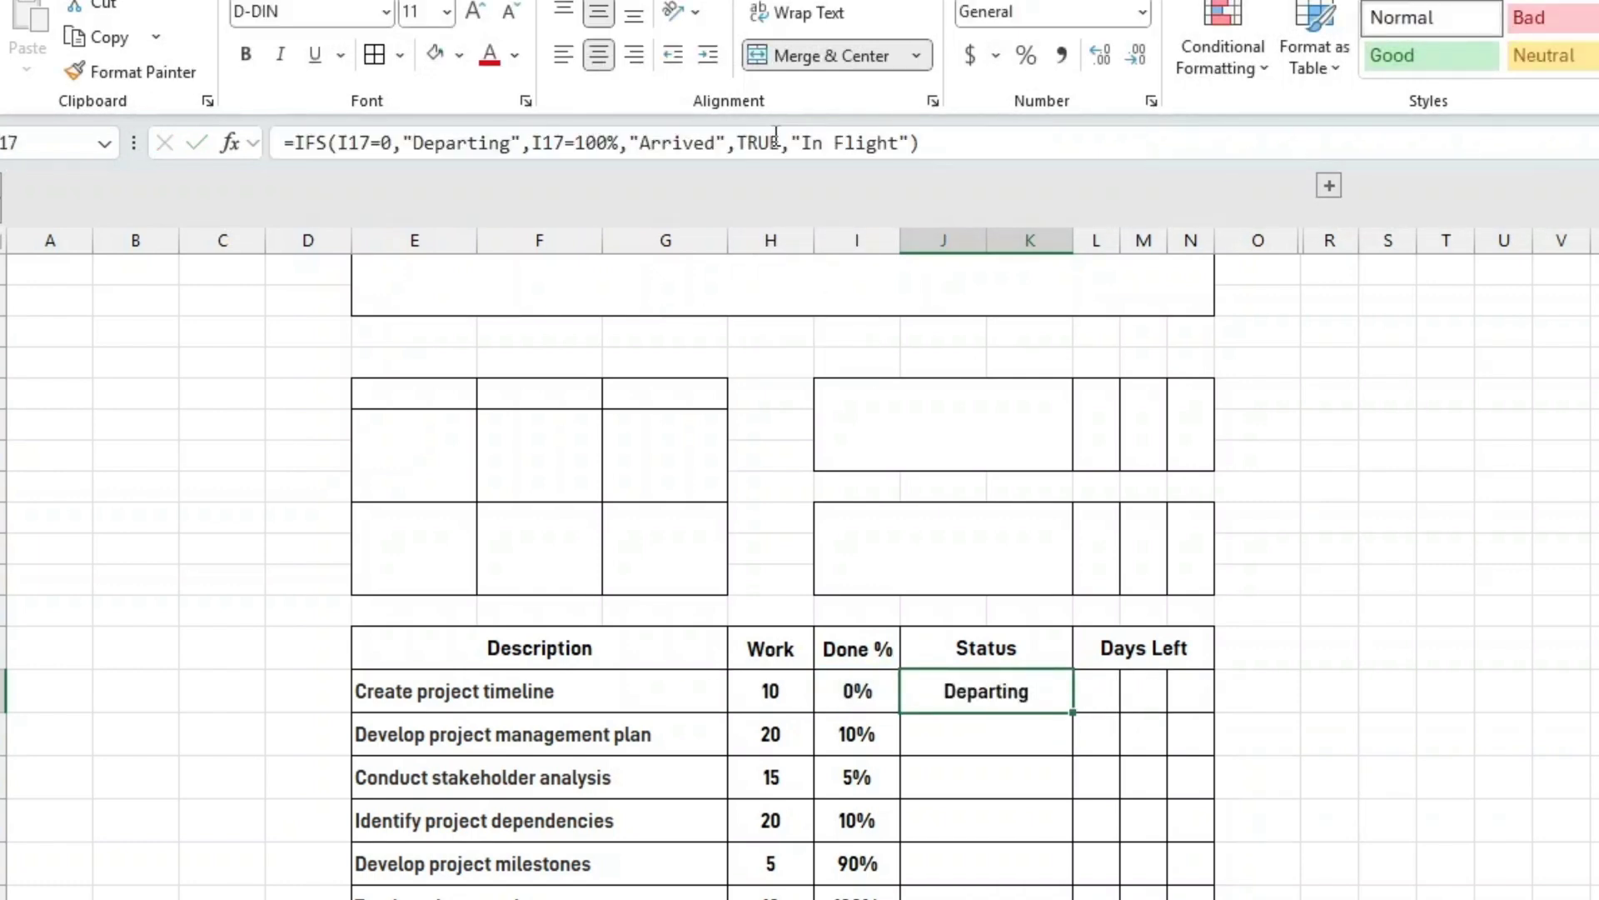
double_click(955, 673)
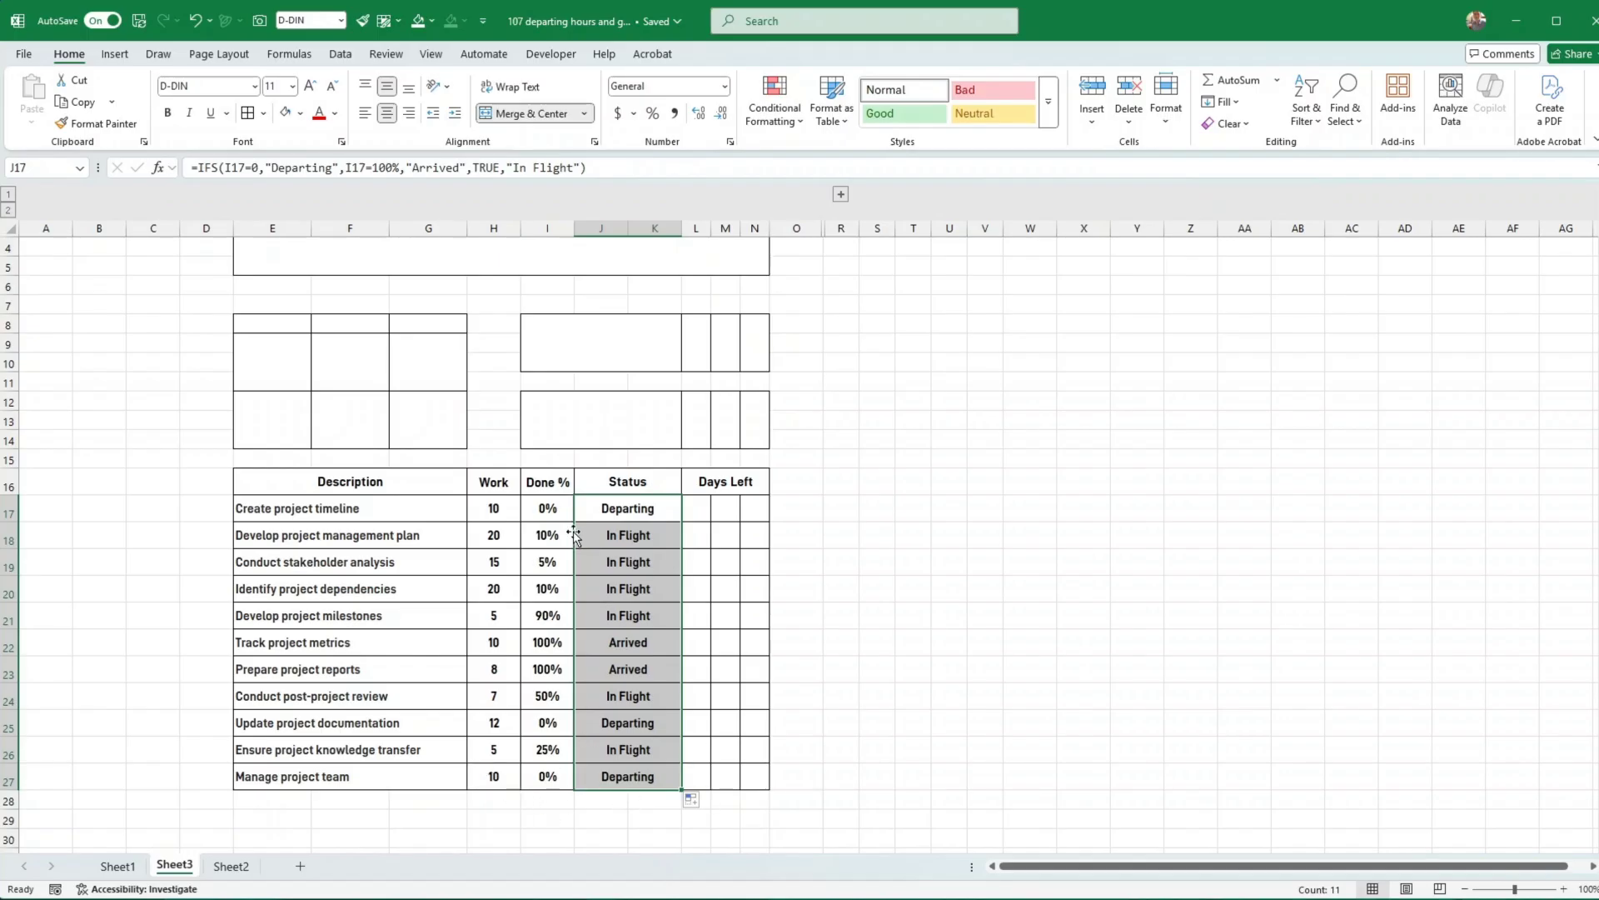
Check the statuses against Done % in rows 17, 25 and 26, and examine the three Days Left cells L17:N17
click(542, 512)
click(623, 509)
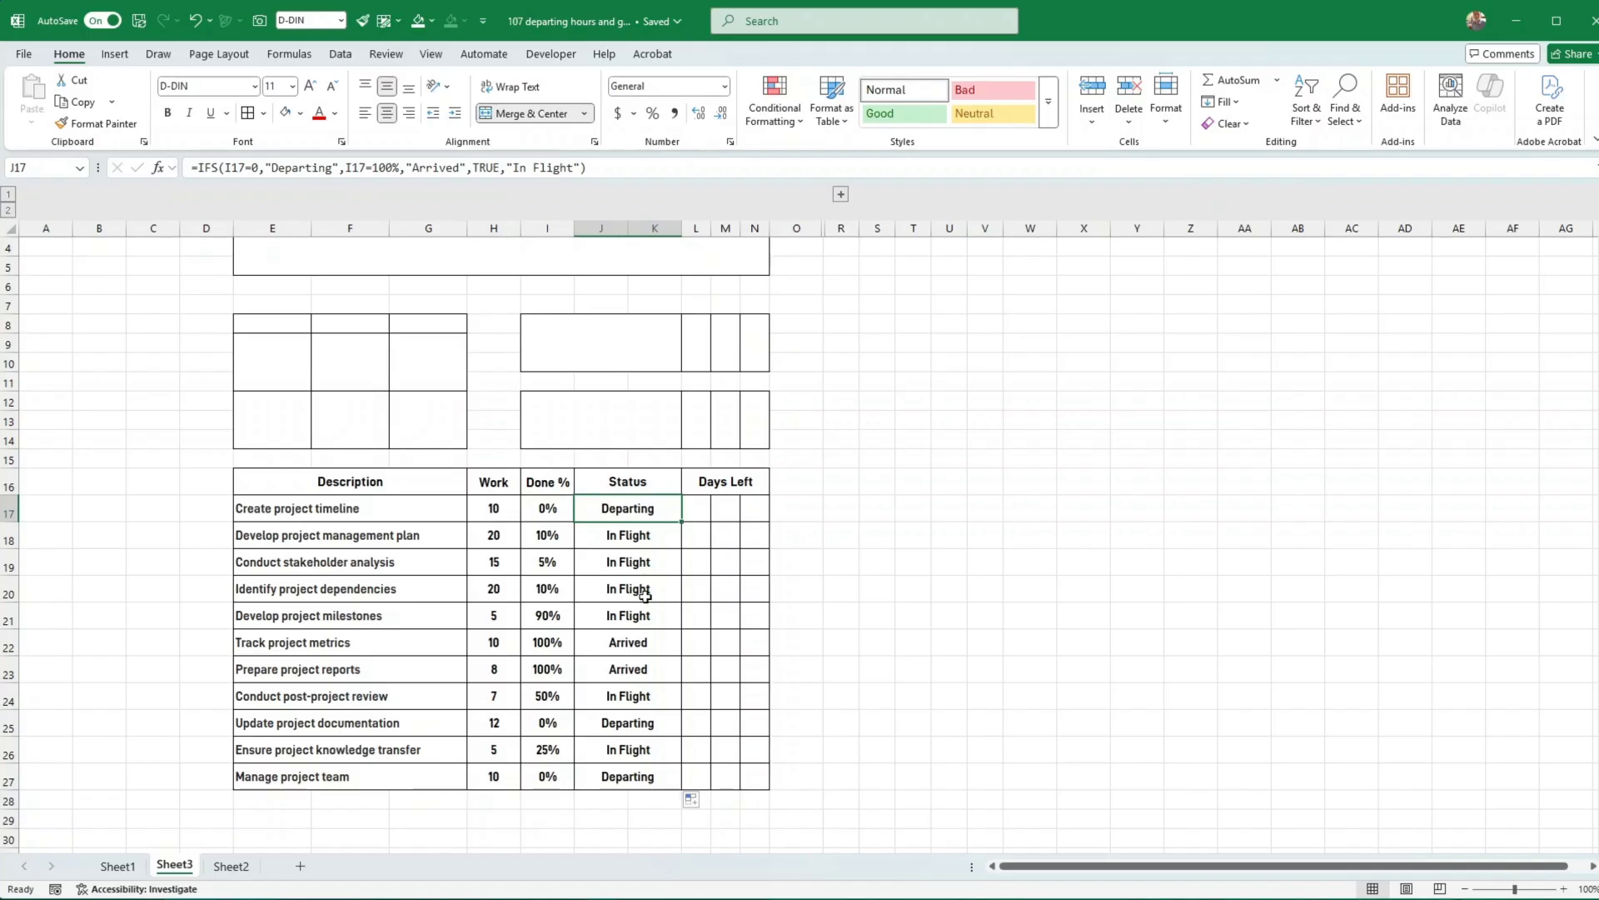
click(548, 723)
click(601, 725)
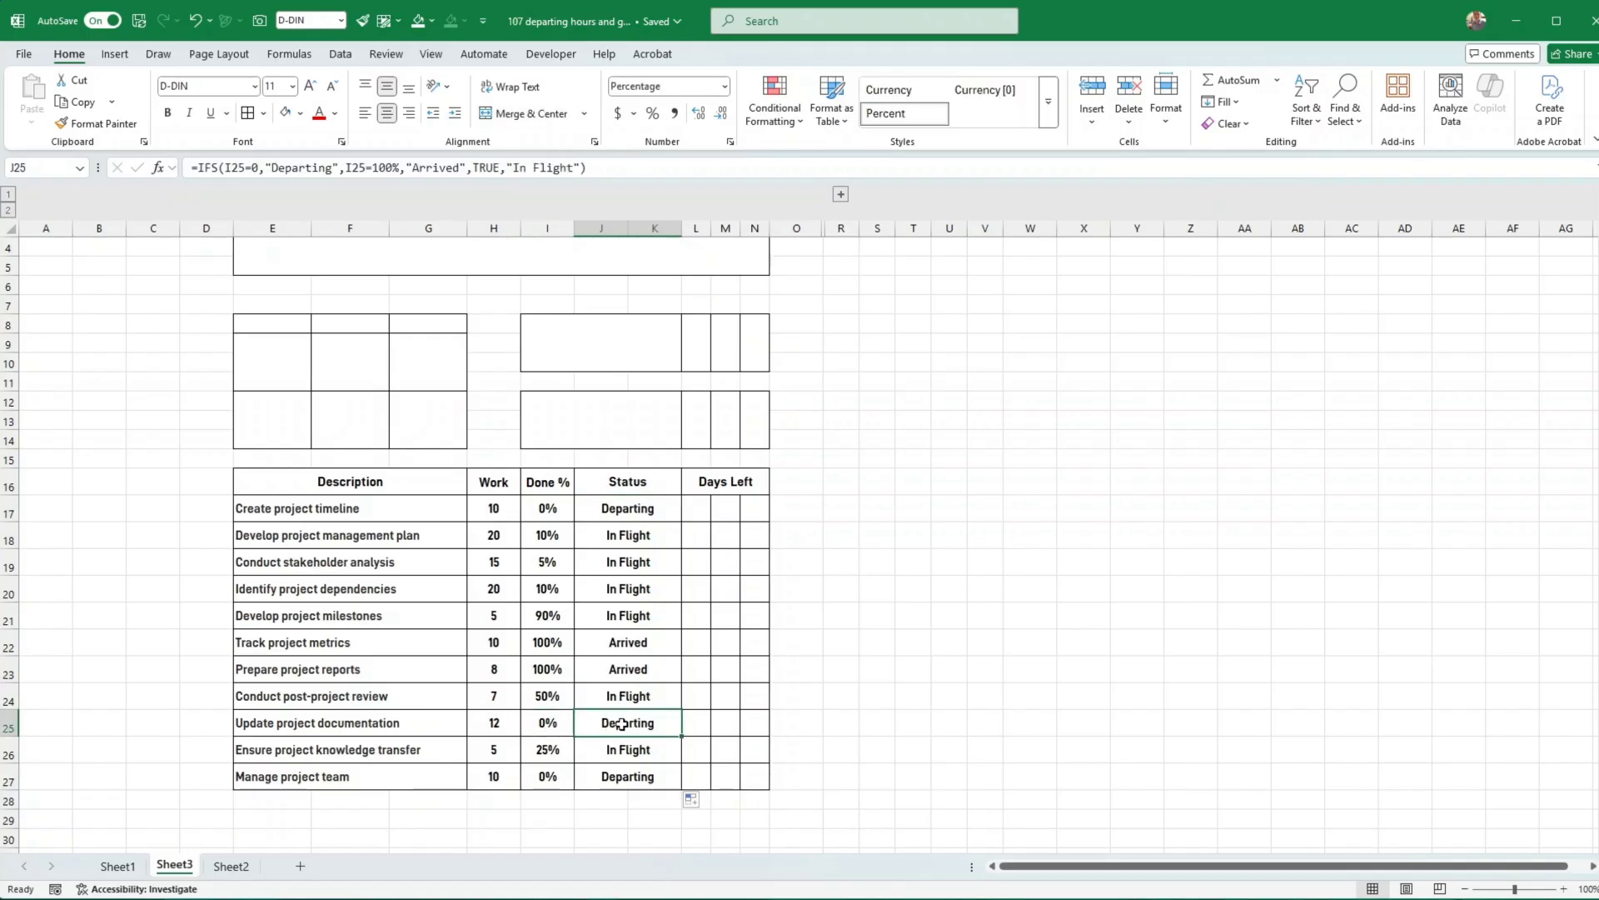
click(648, 755)
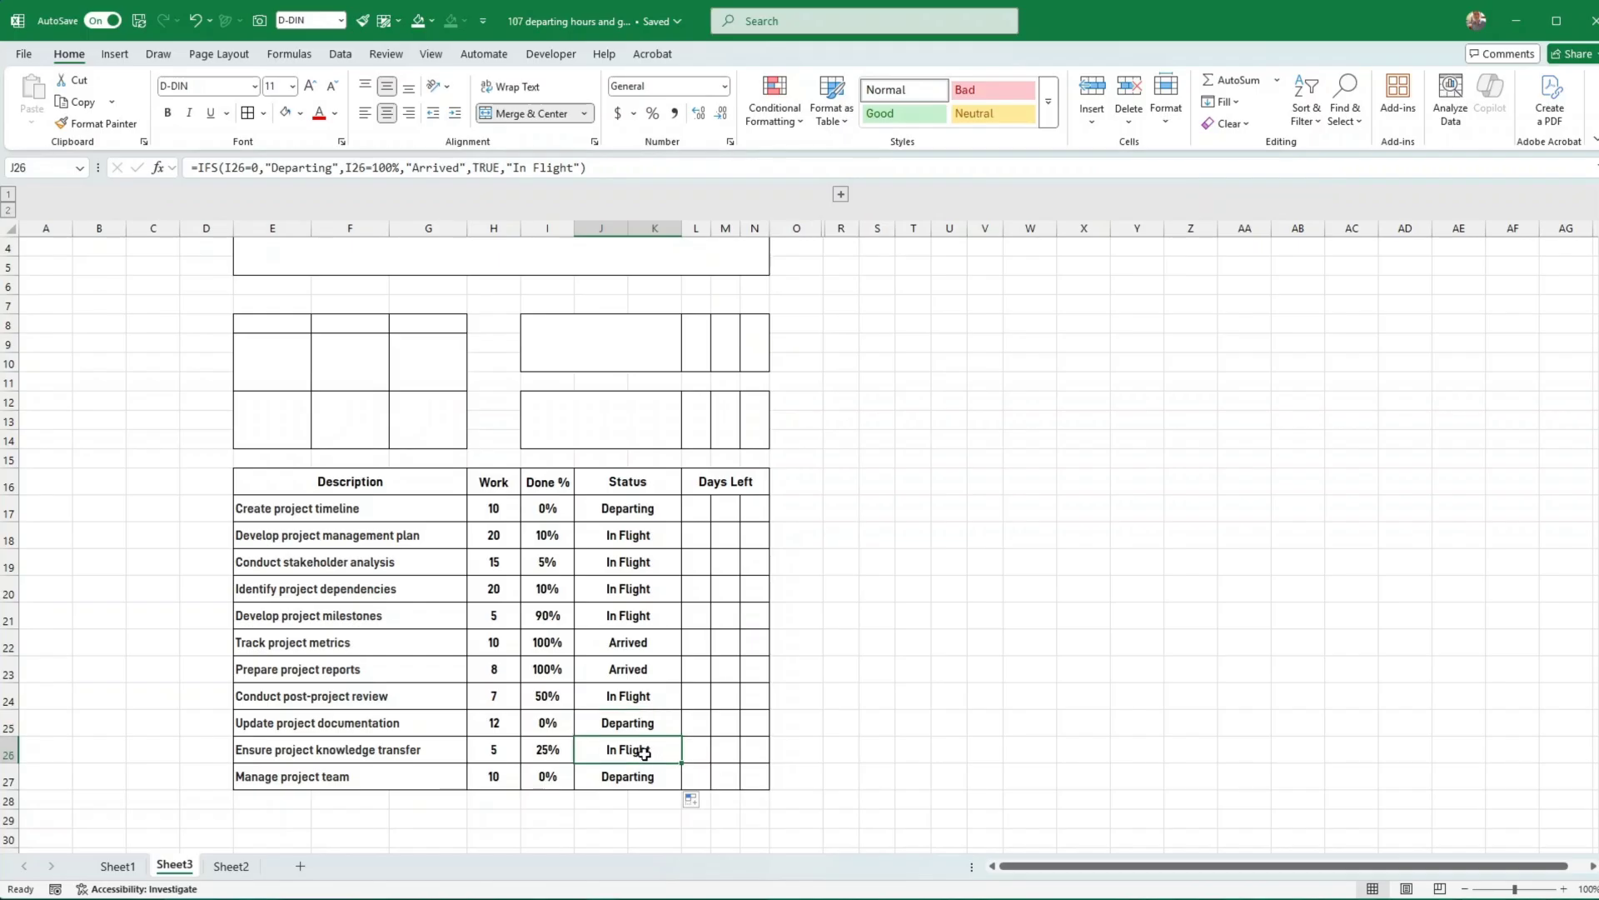
click(563, 754)
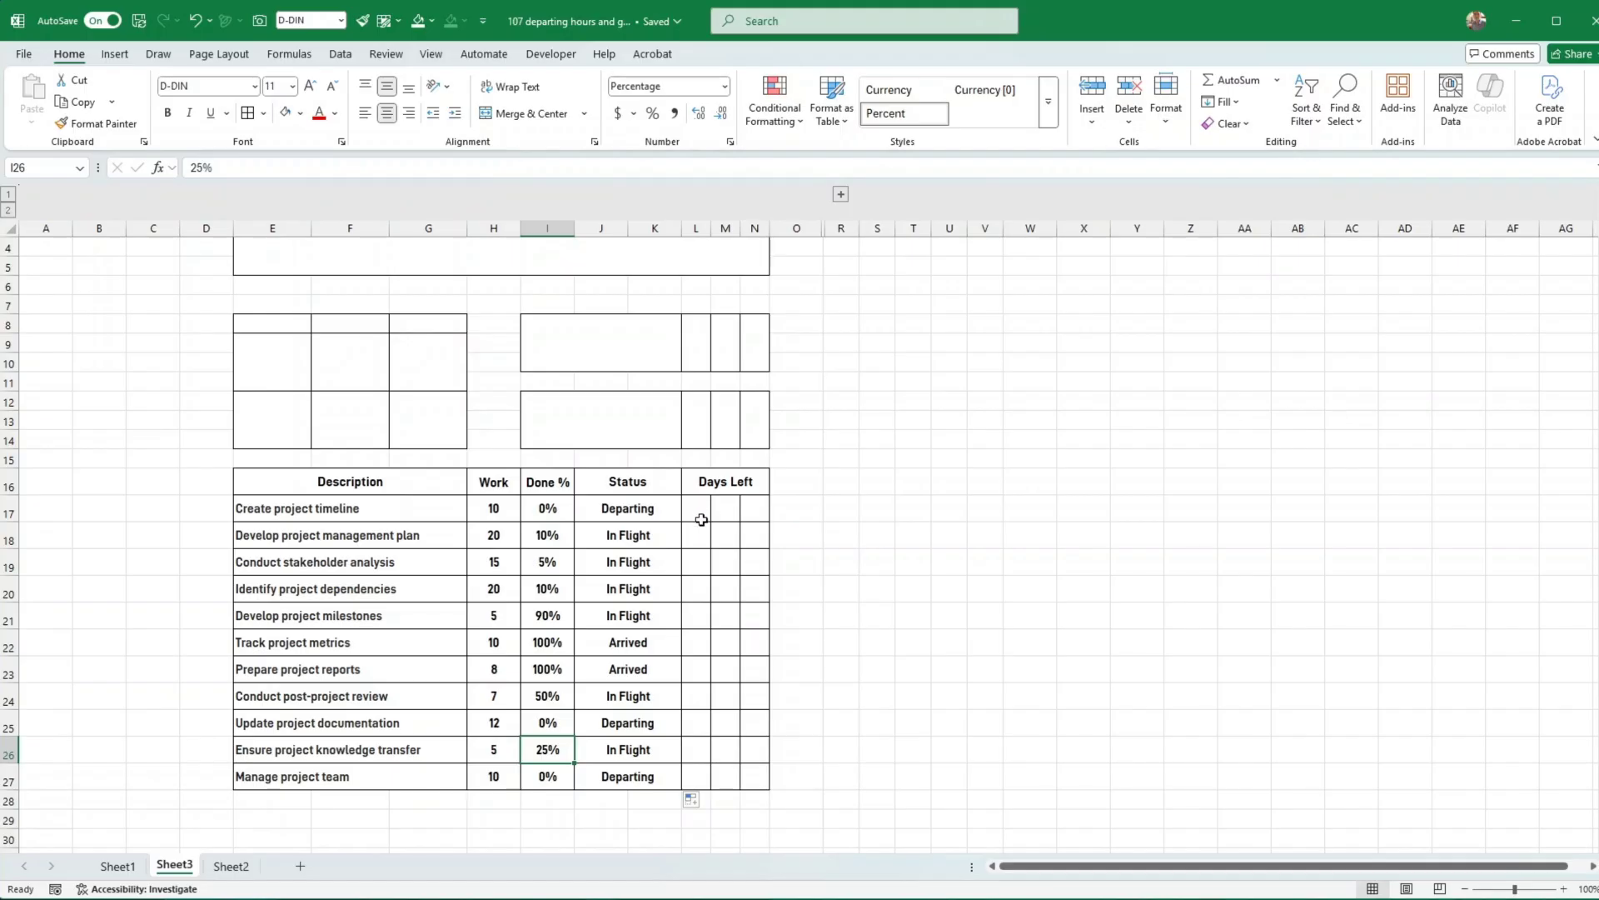
click(698, 506)
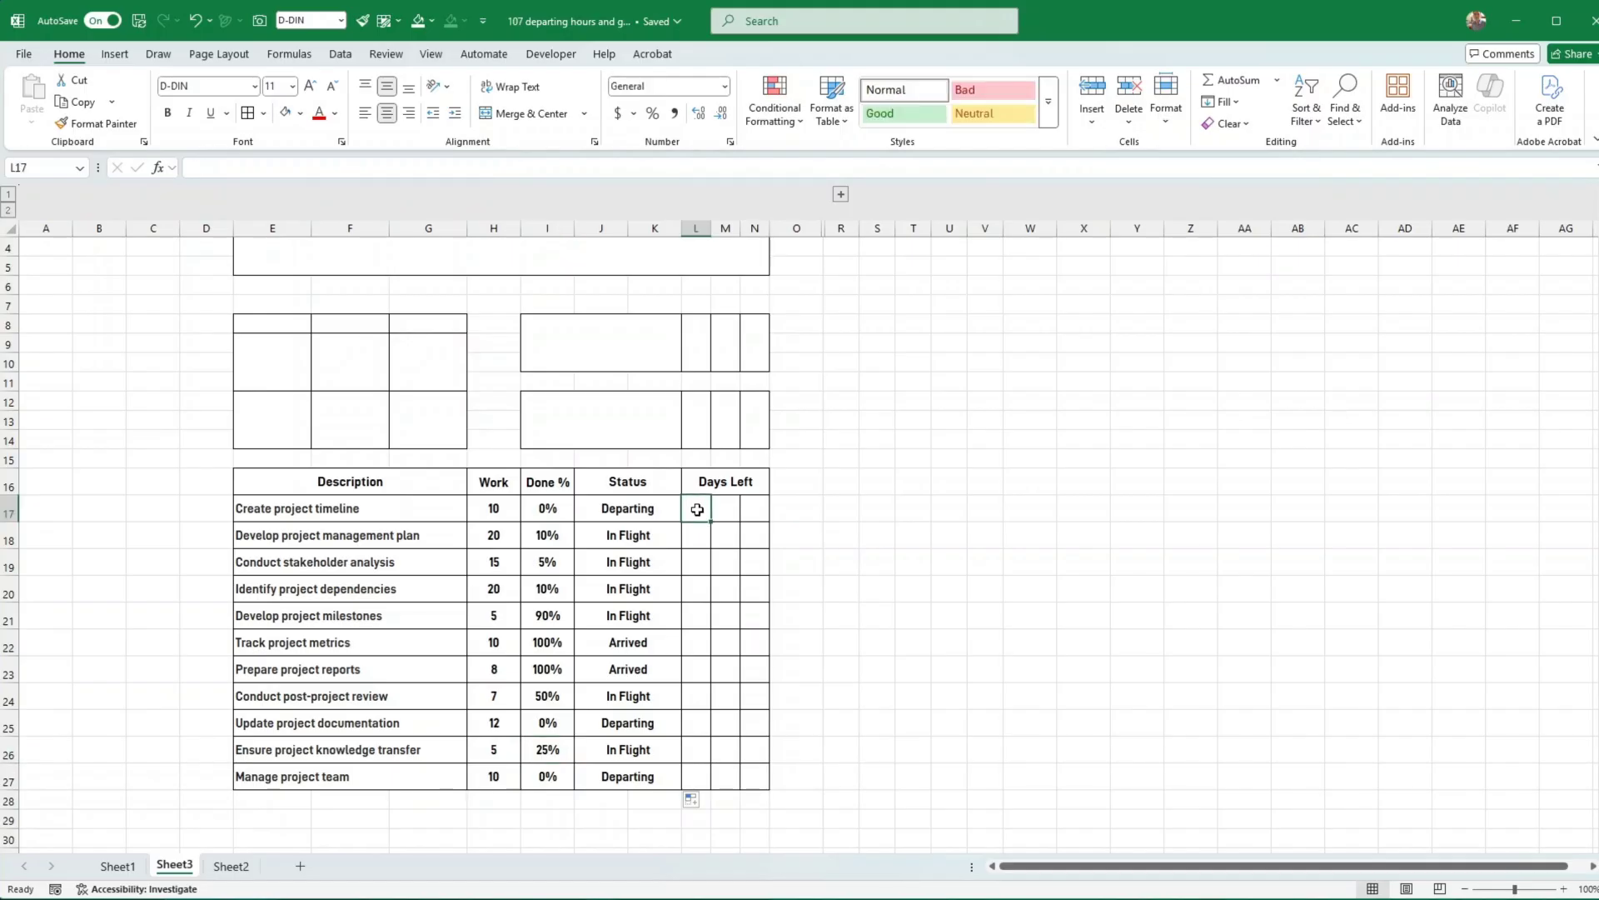
click(729, 509)
click(752, 509)
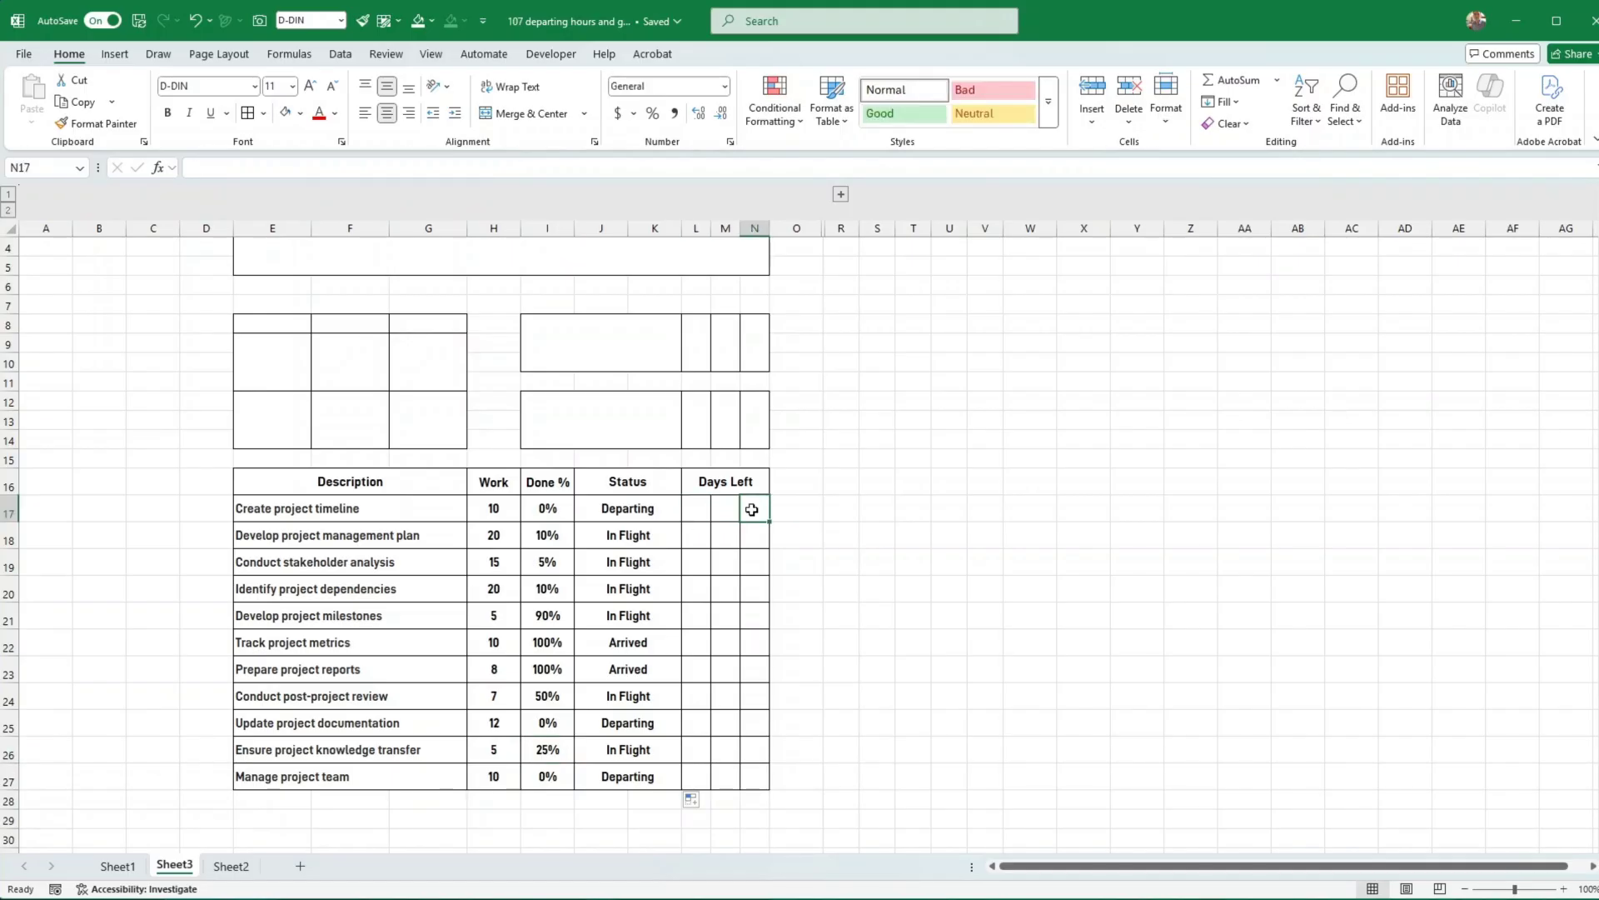
drag(700, 510, 748, 512)
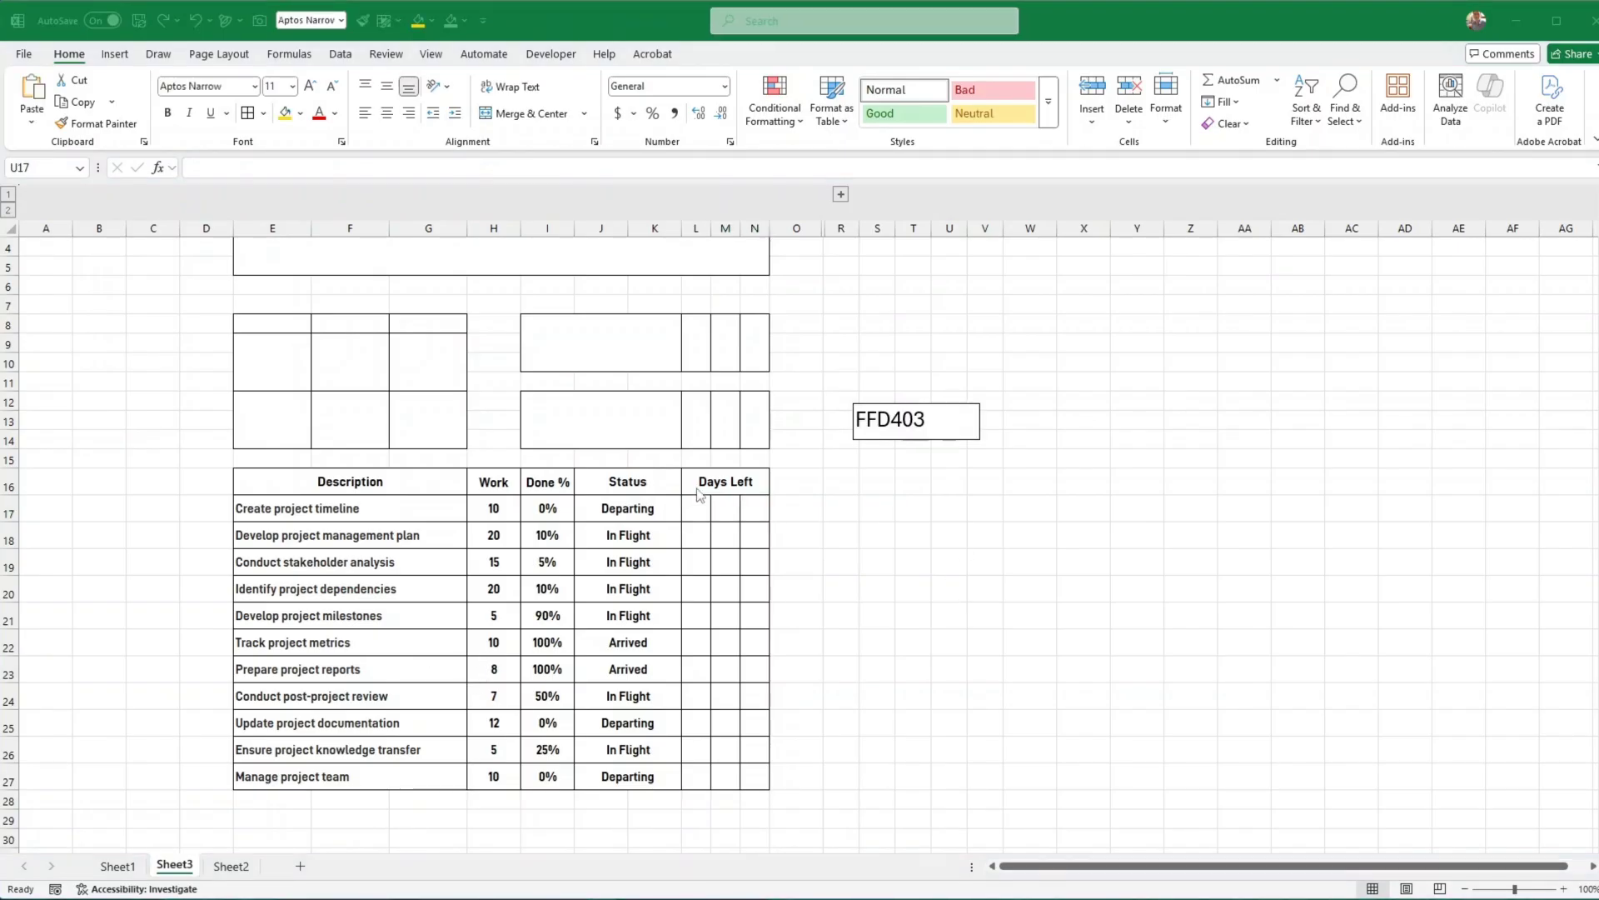
Fill the Status cells in rows 17 to 27 with black
click(638, 515)
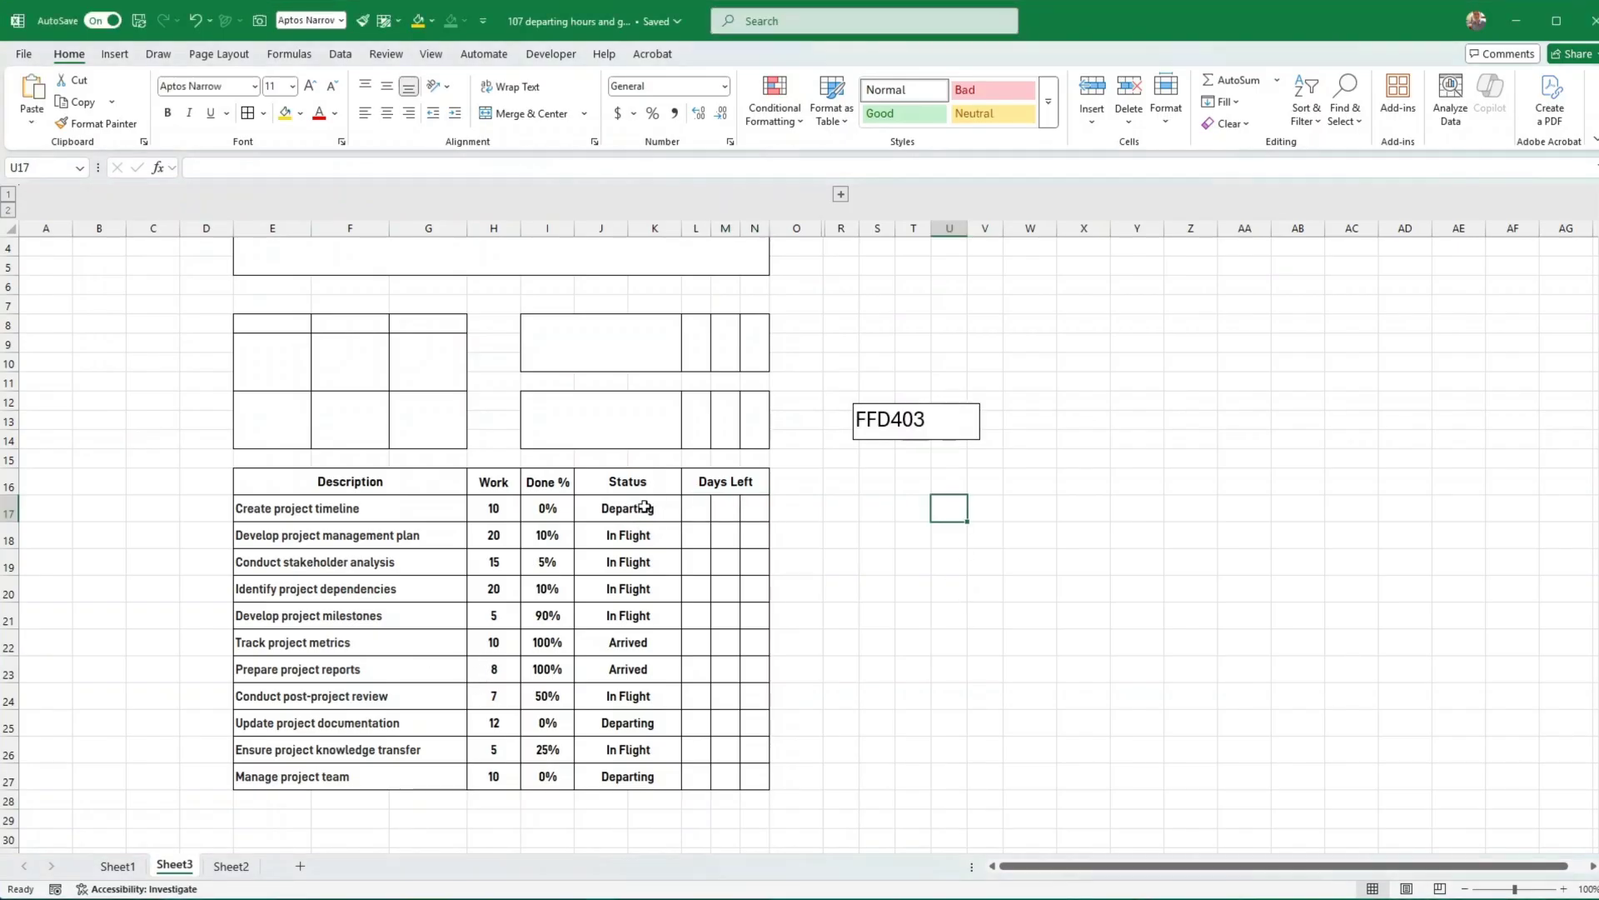
drag(638, 508, 638, 776)
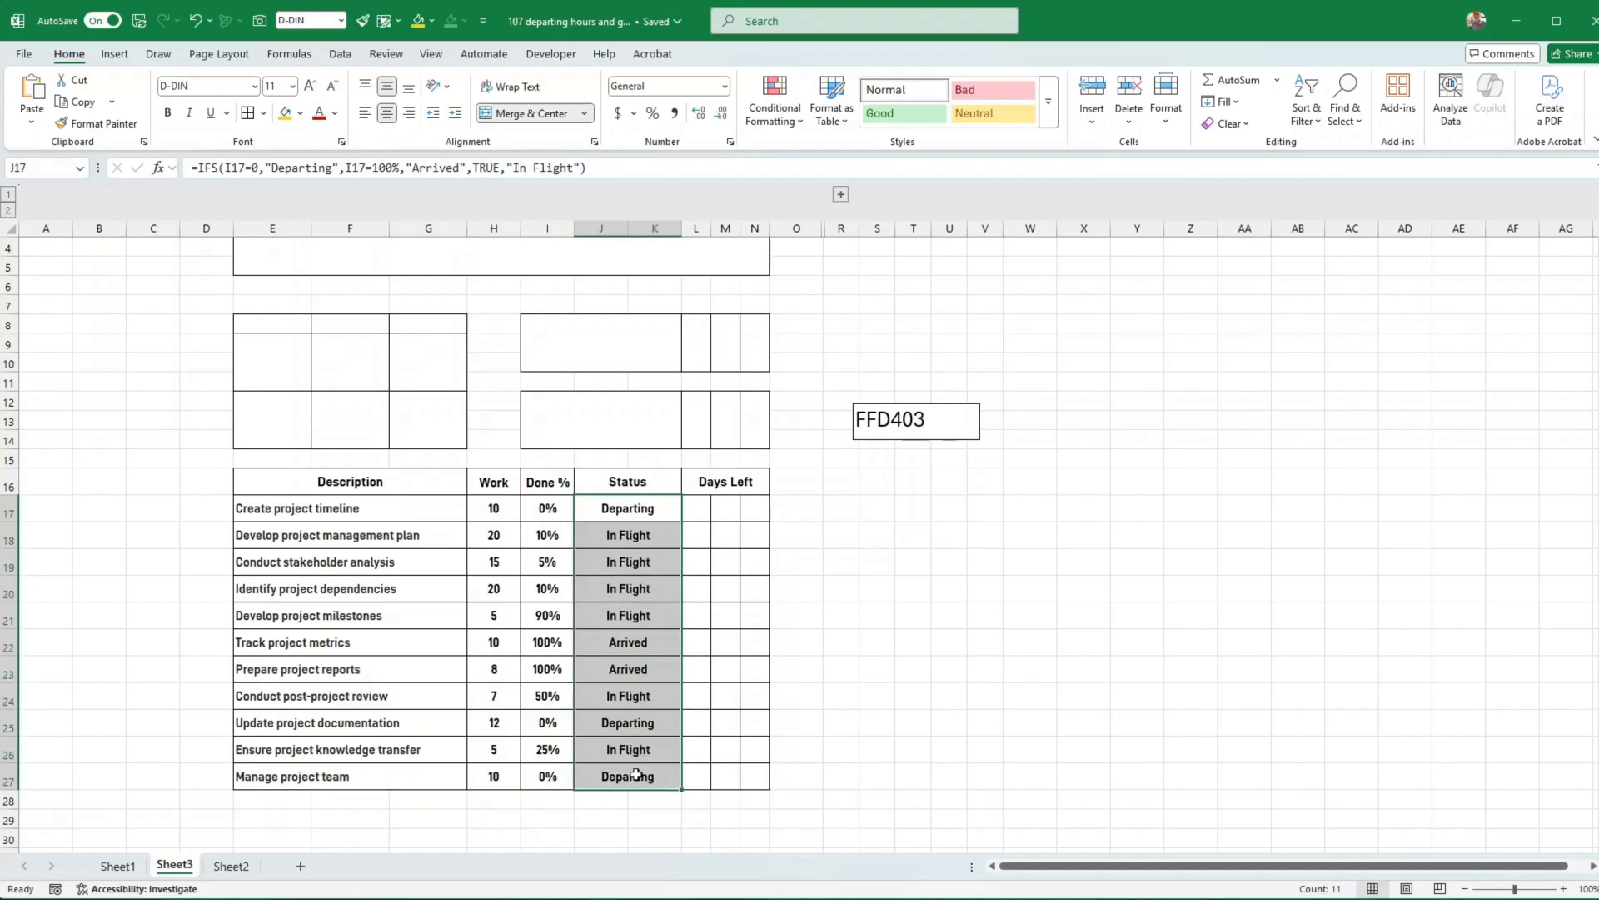
click(299, 113)
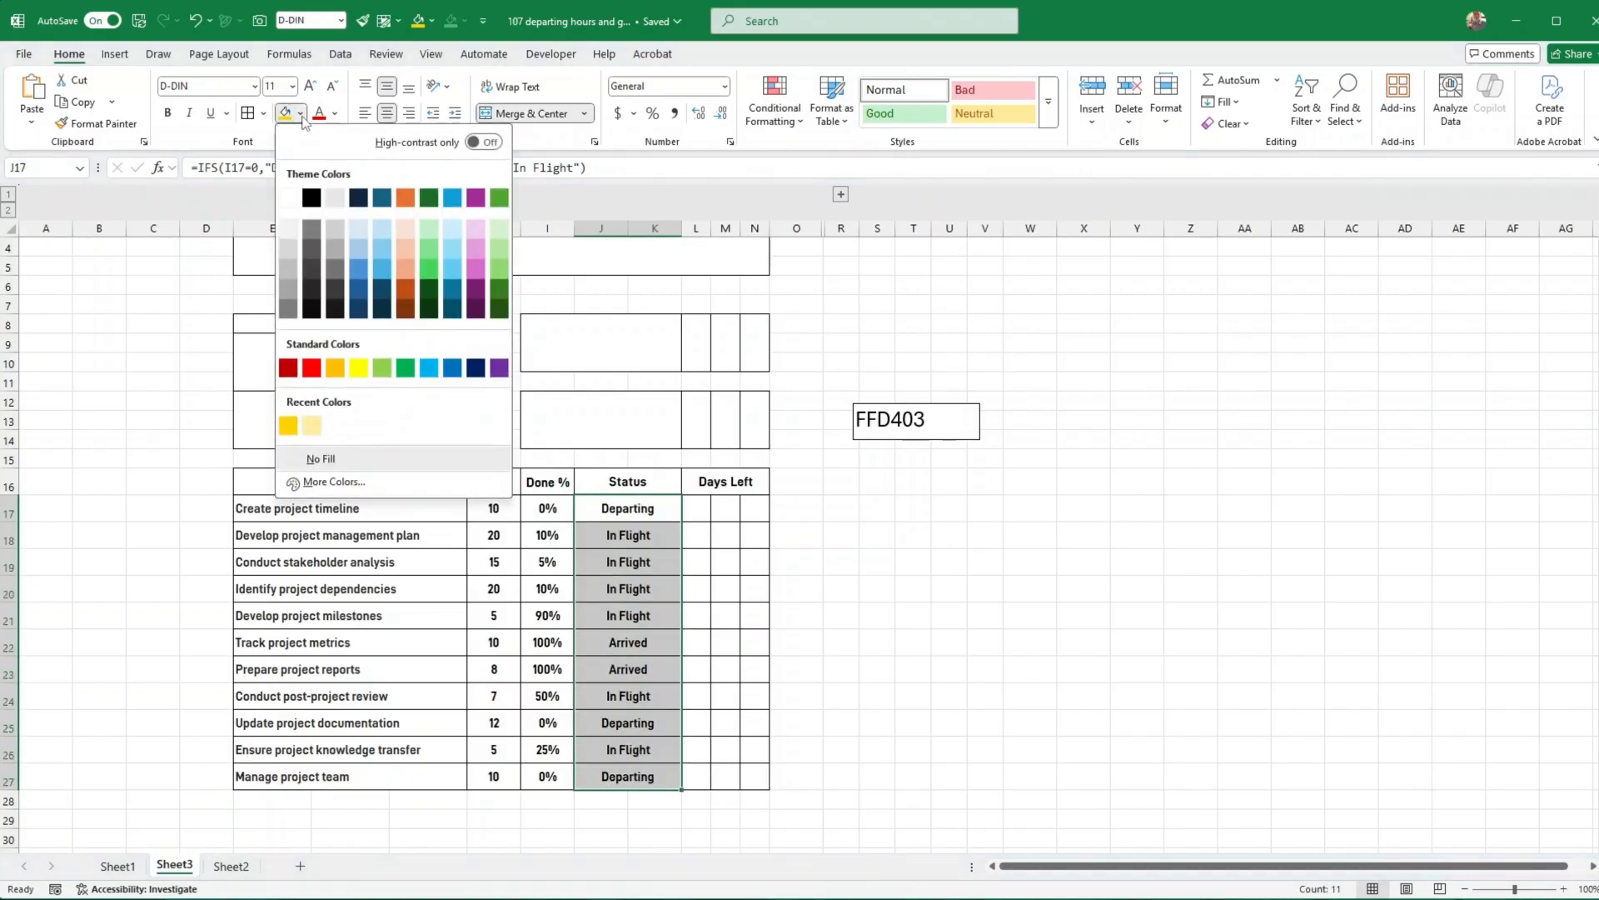
click(311, 198)
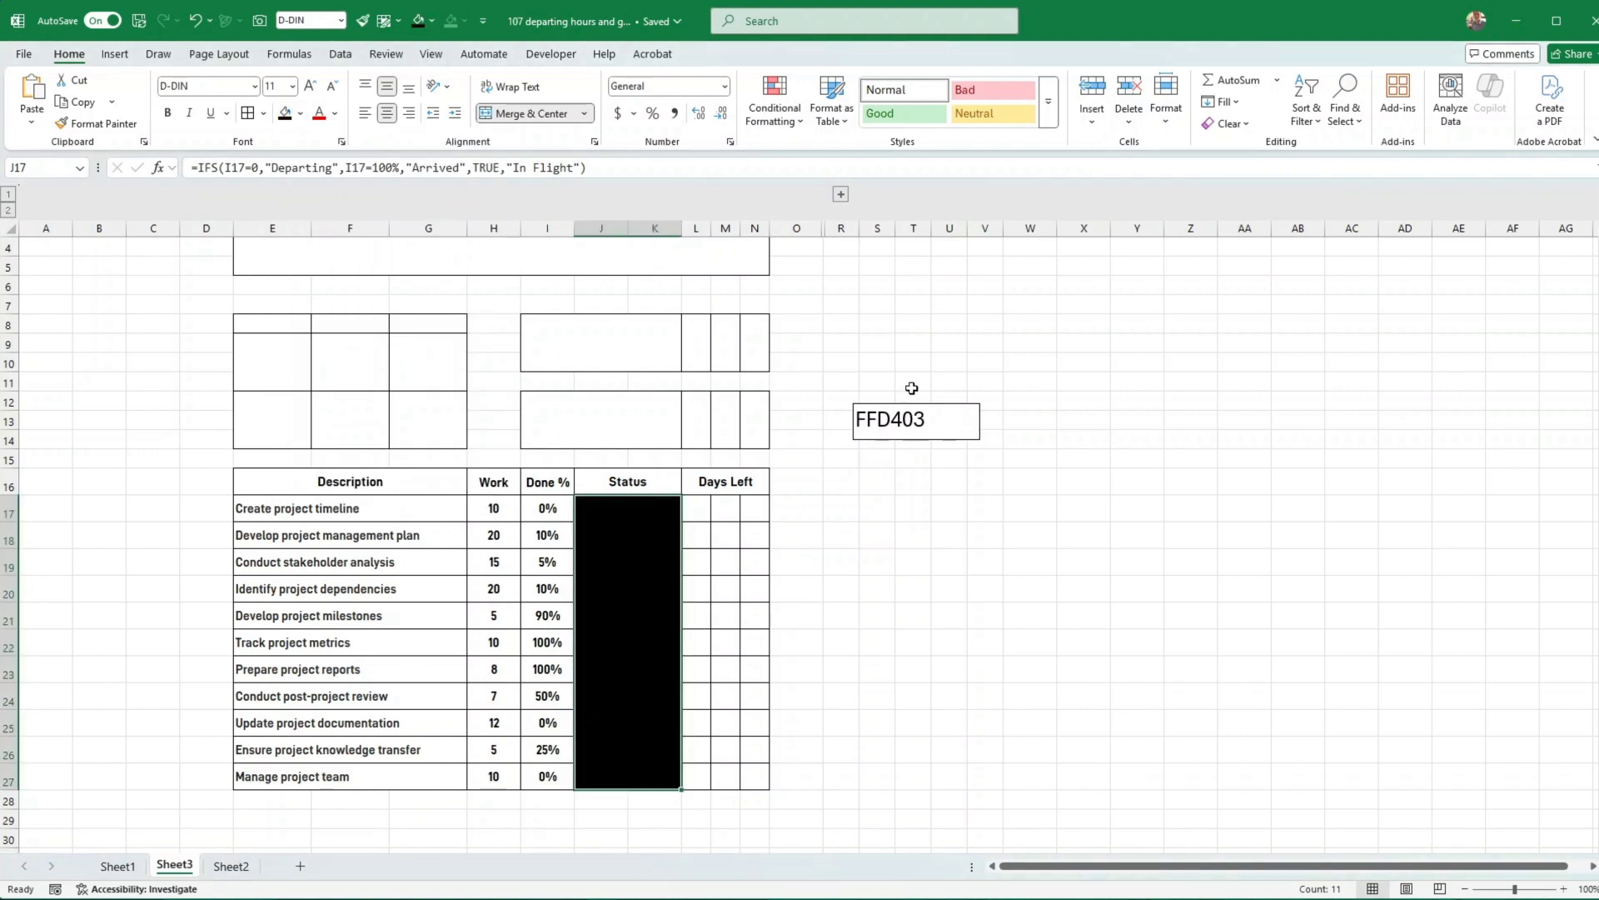
Move the FFD403 colour-code text box slightly closer to the table
click(786, 121)
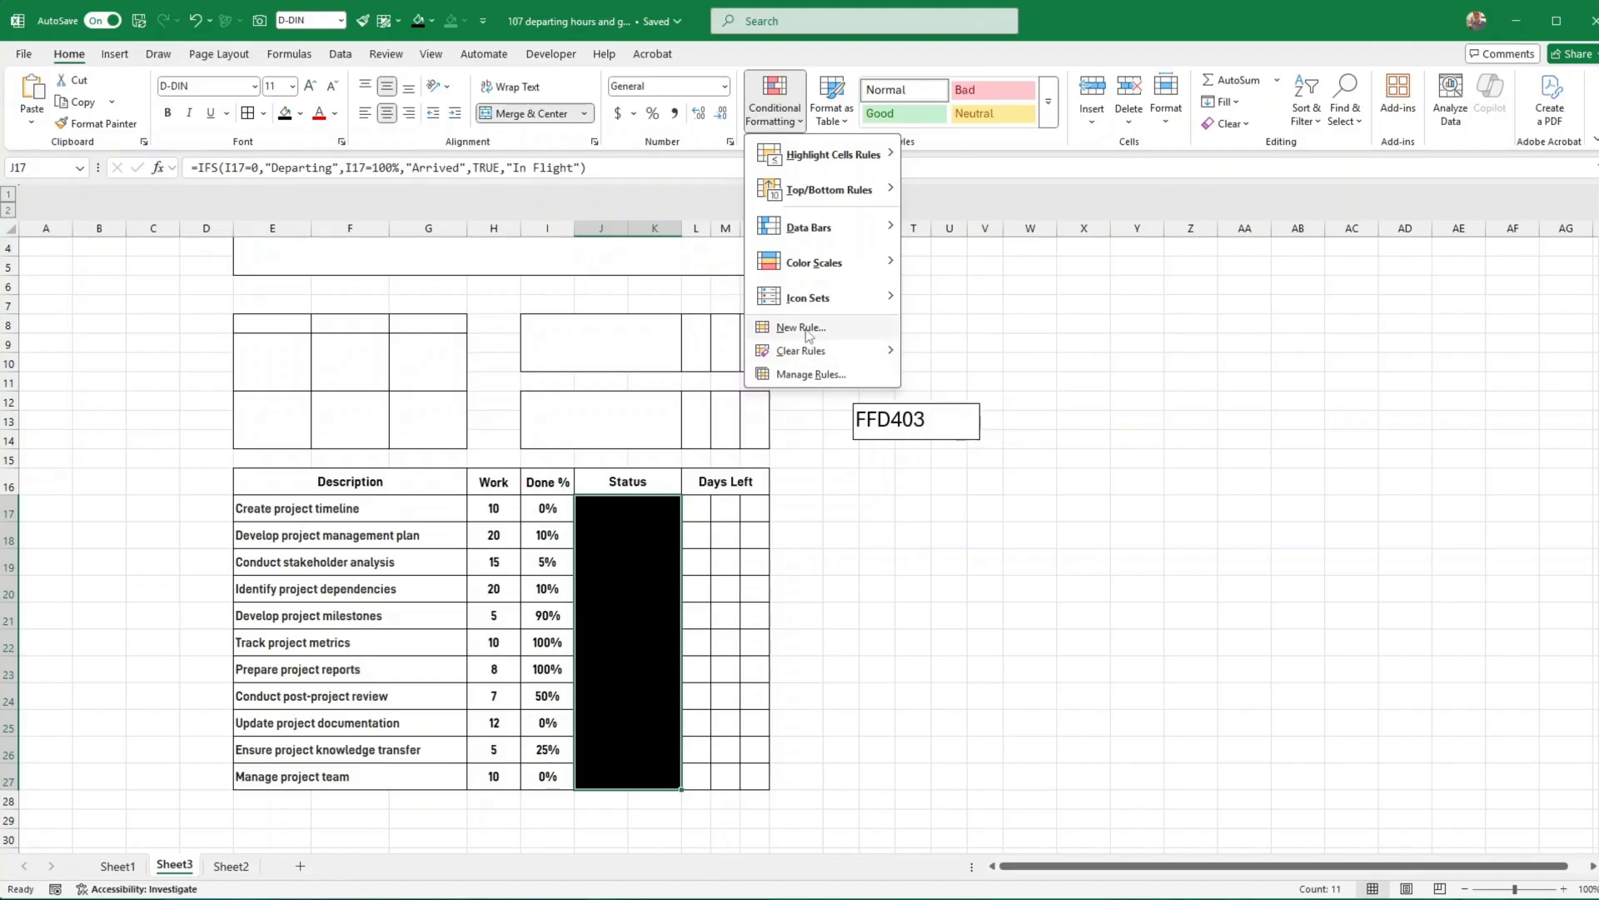
click(908, 436)
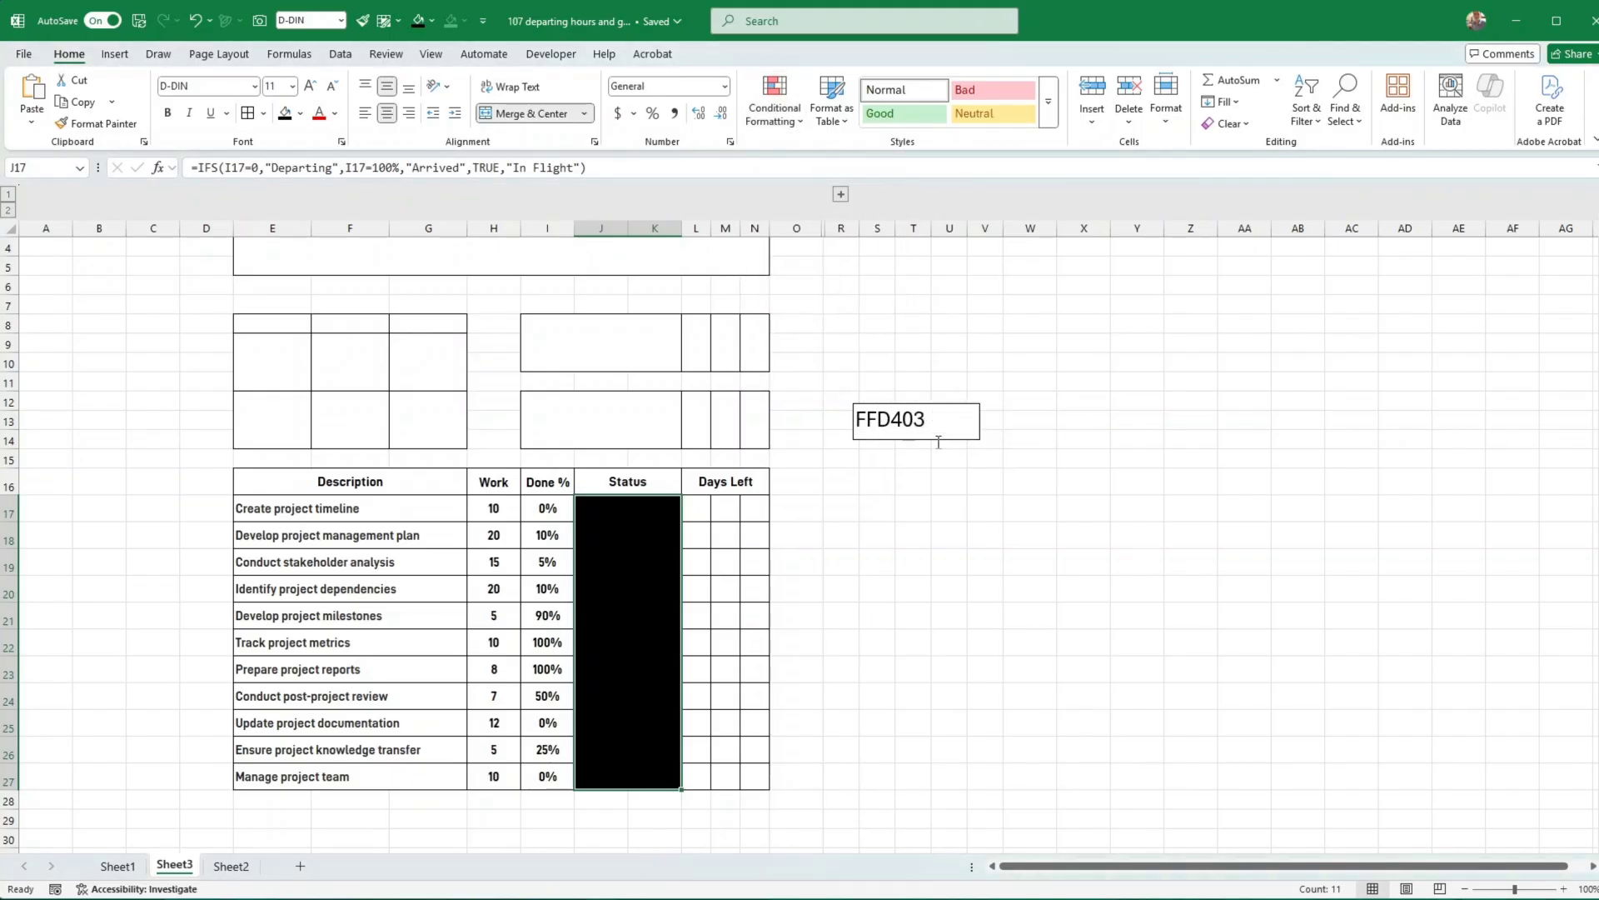
click(939, 439)
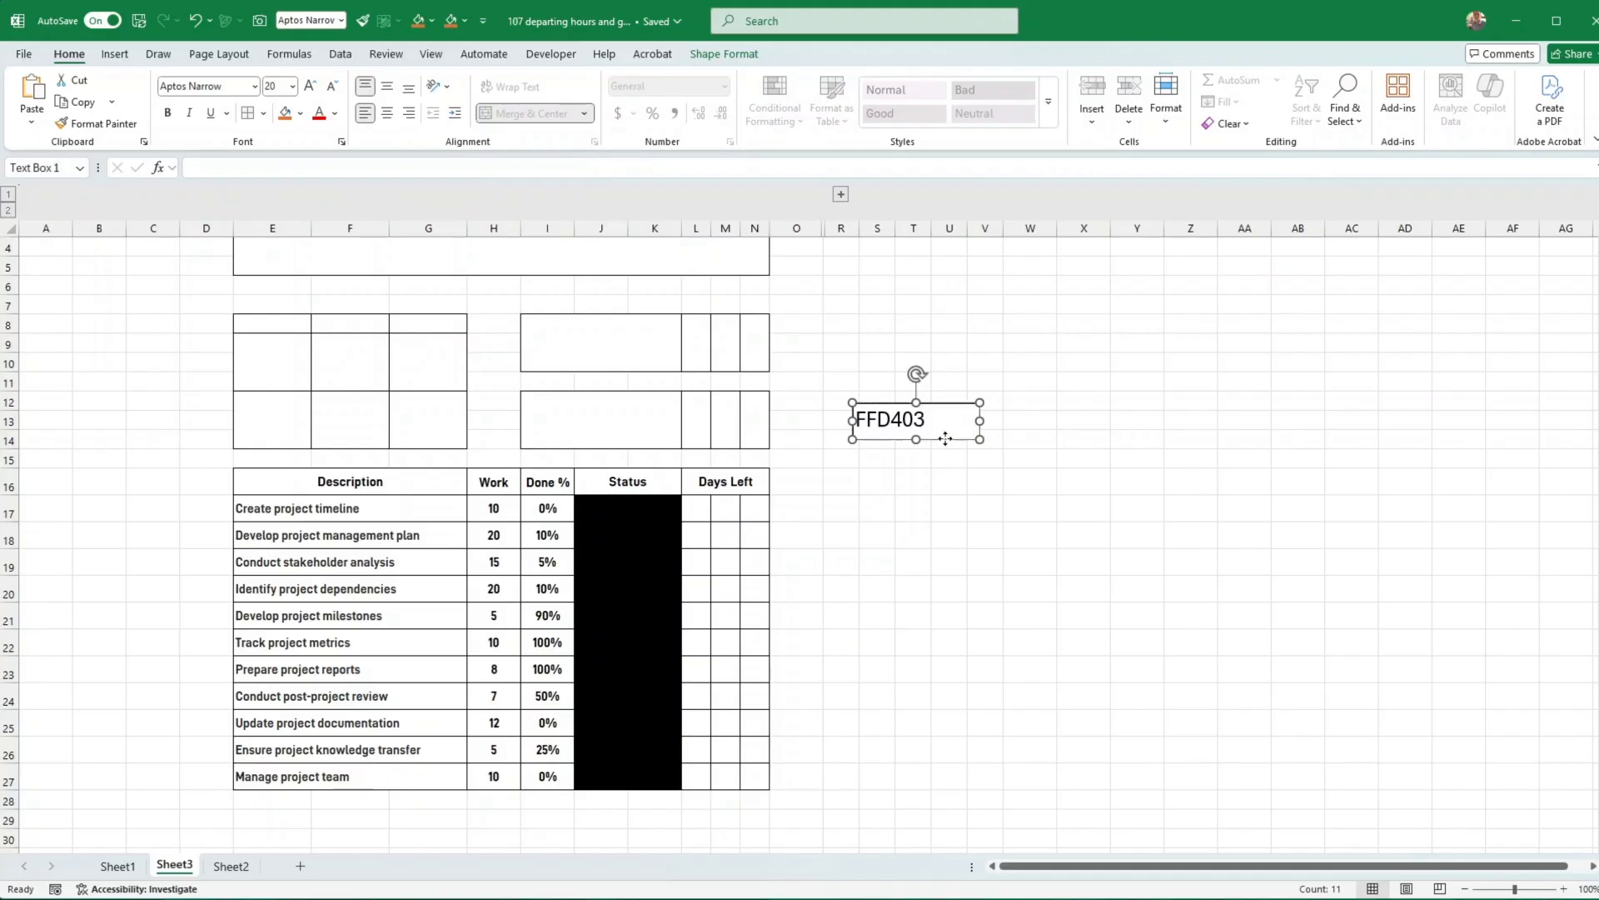
drag(946, 439, 907, 426)
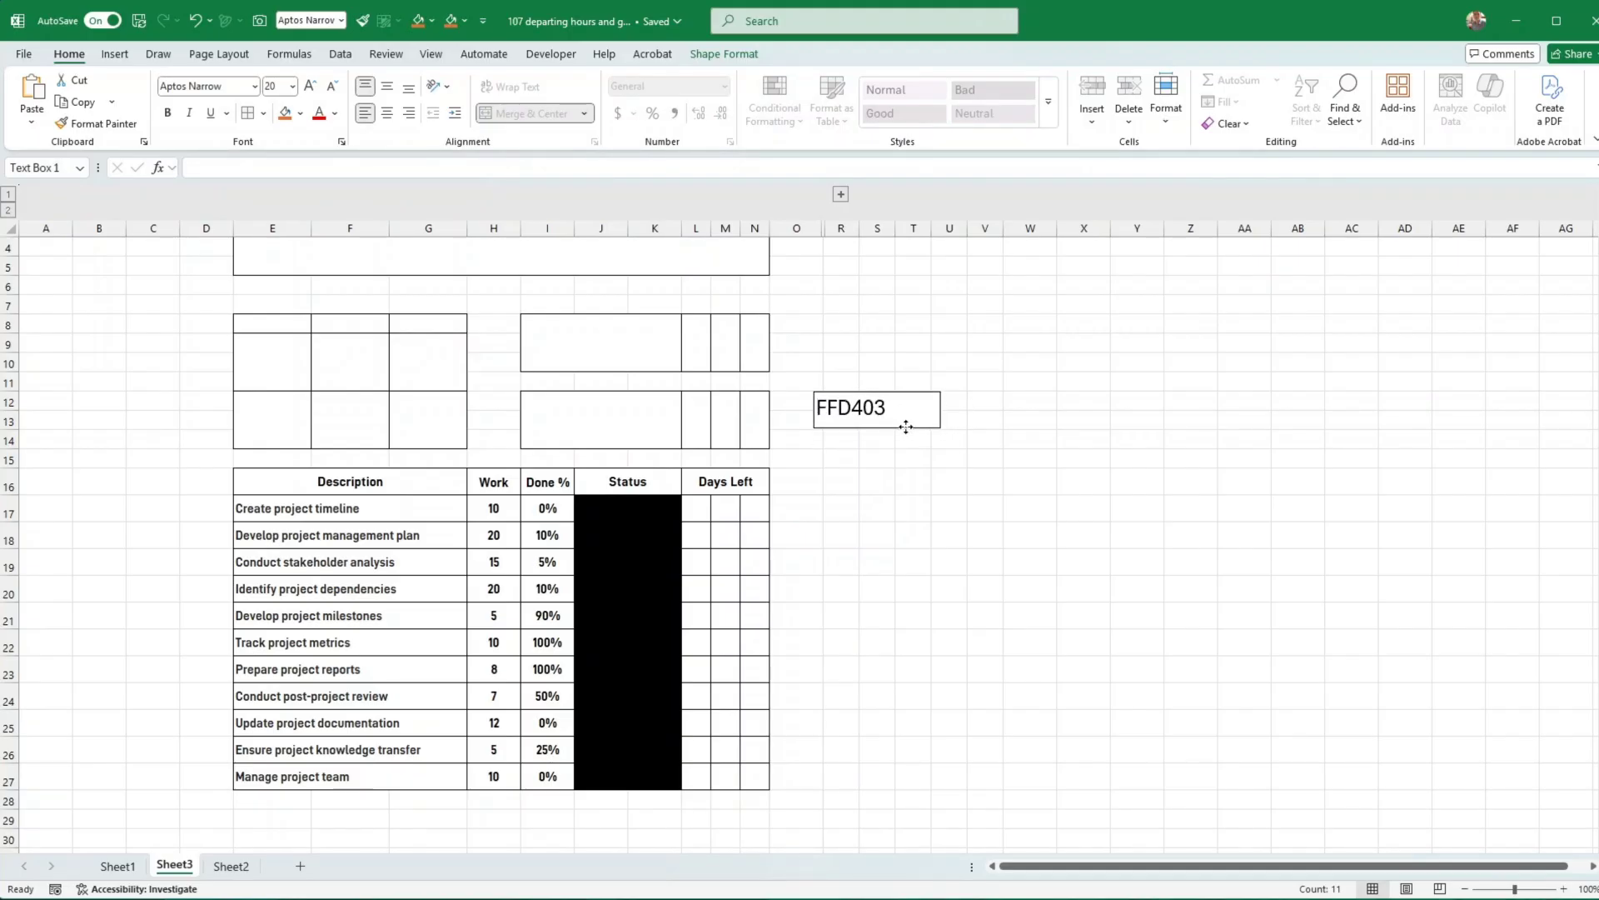
drag(906, 426, 904, 423)
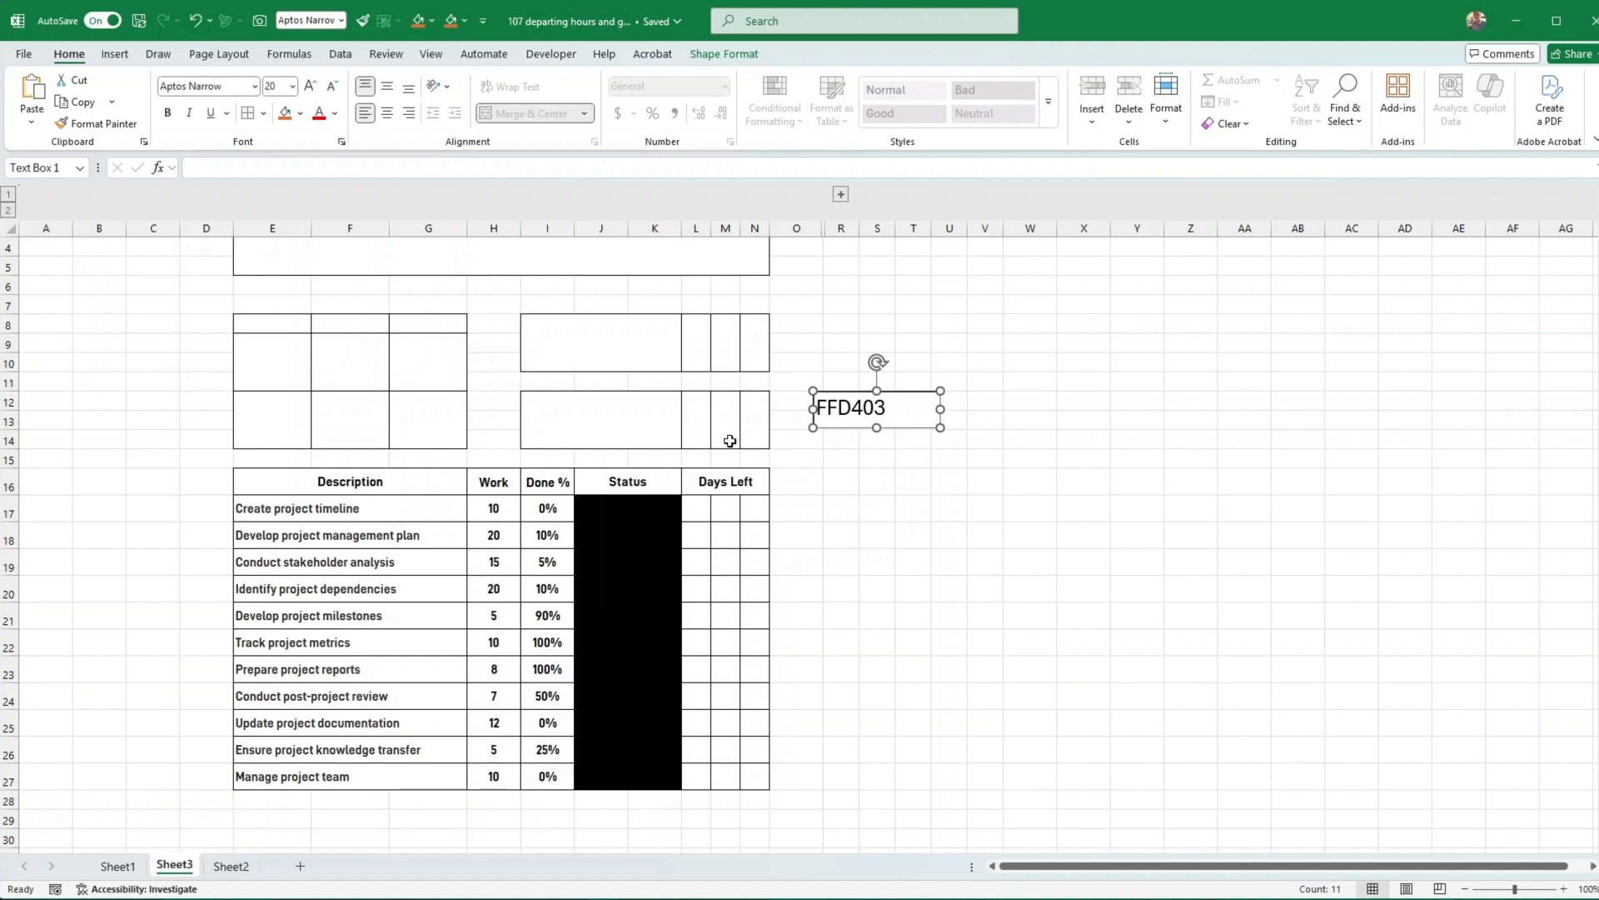
Start a new conditional formatting rule for the Status cells in rows 17 to 27, for specific text containing "Departing"
drag(653, 508, 639, 779)
click(775, 108)
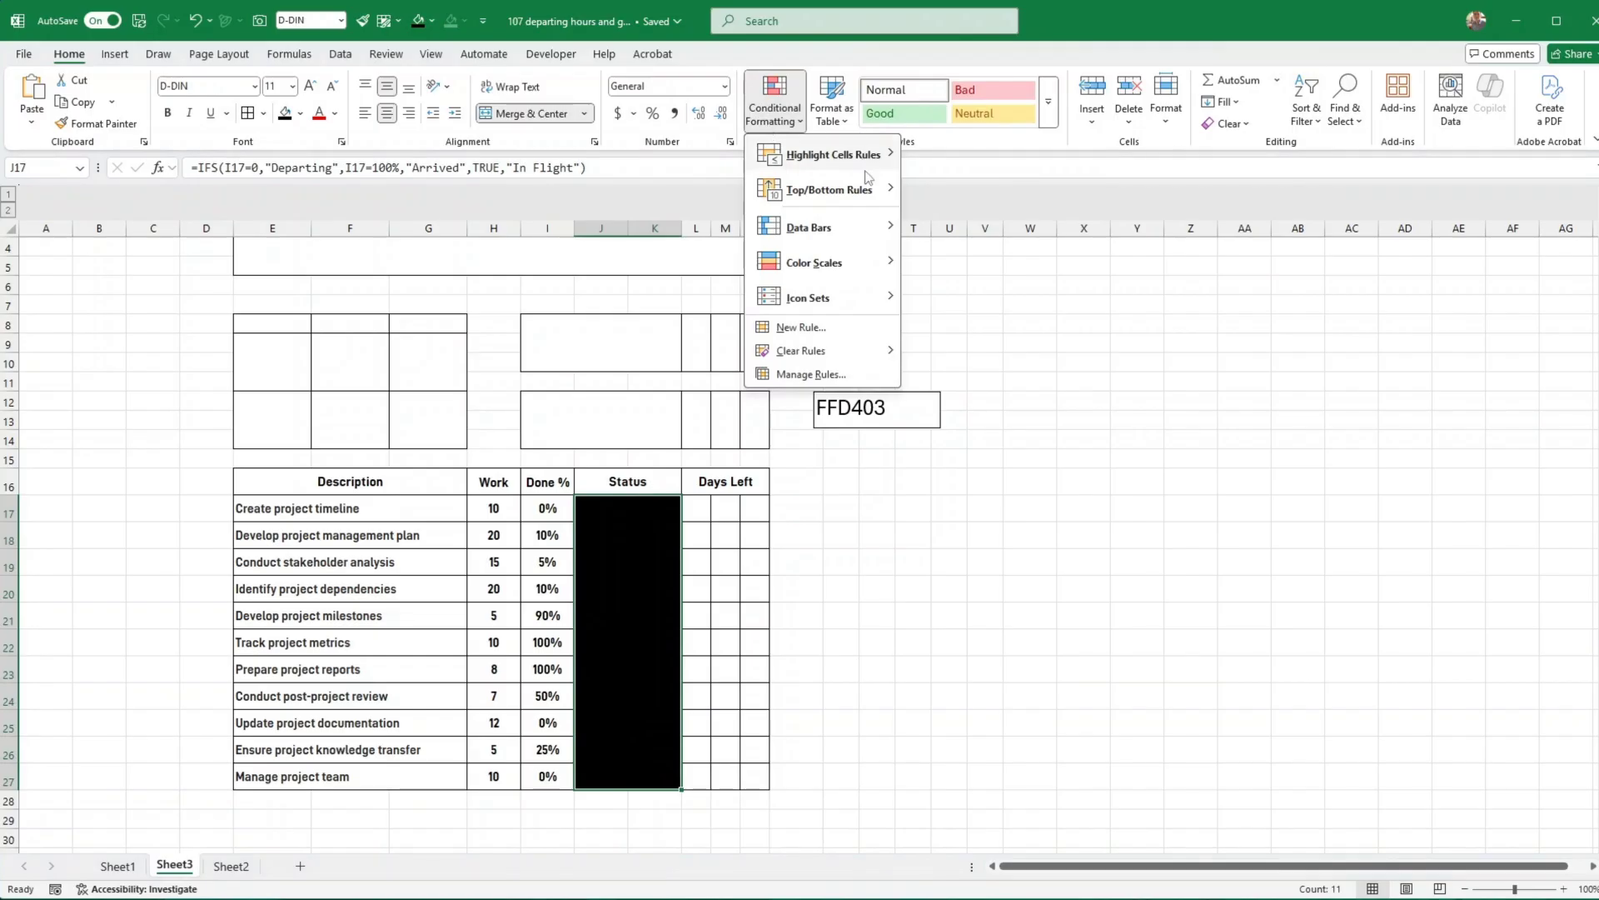
click(806, 329)
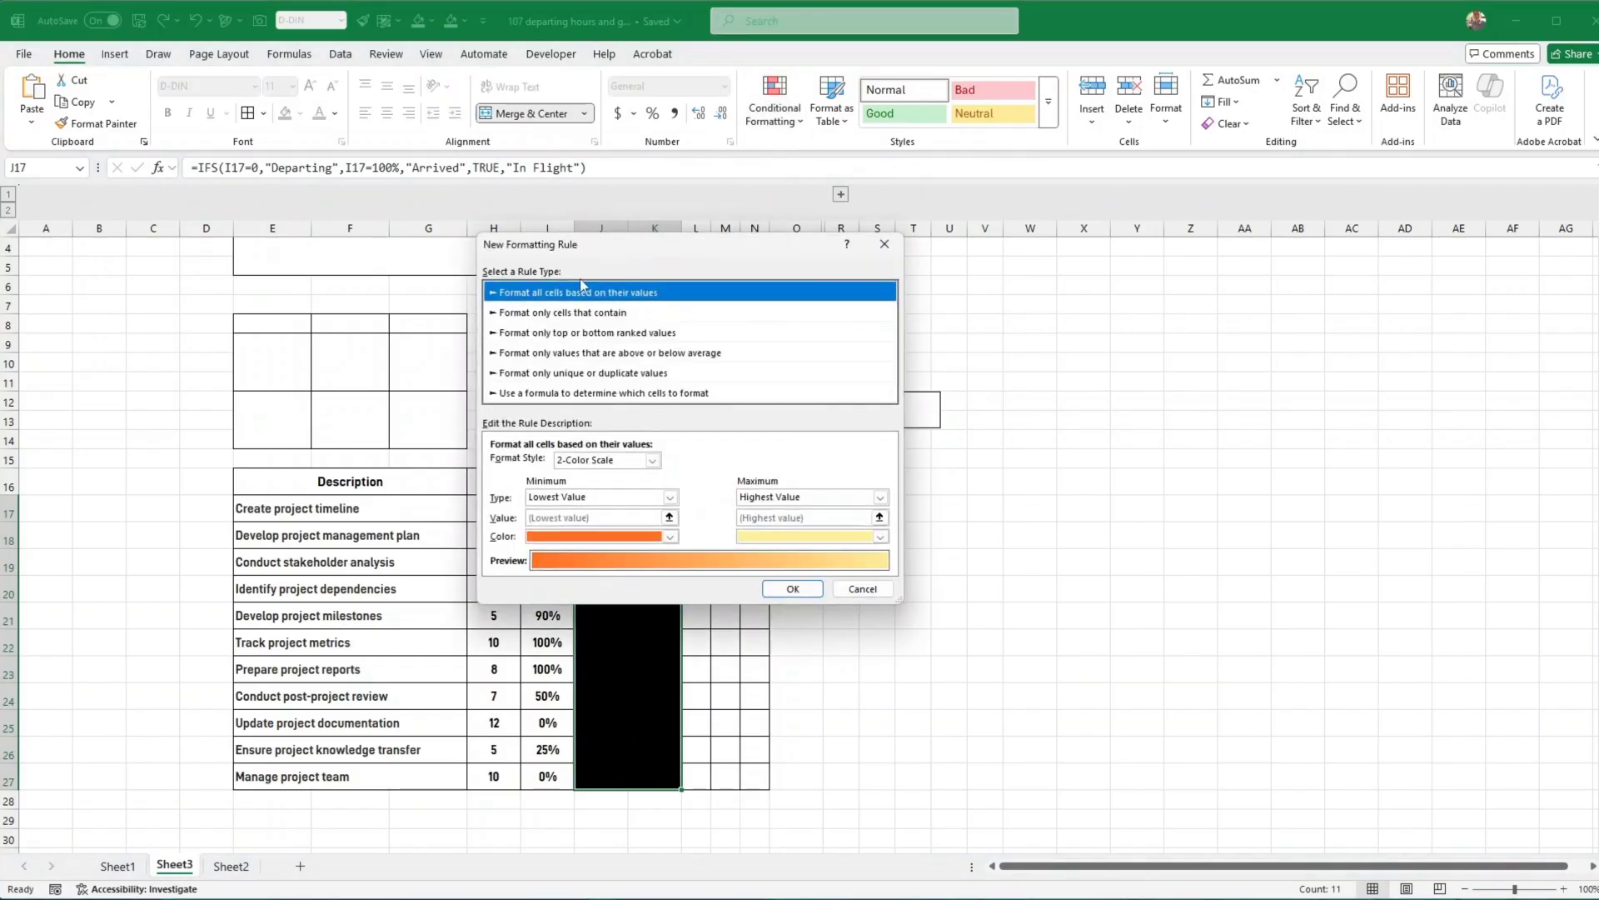
click(564, 314)
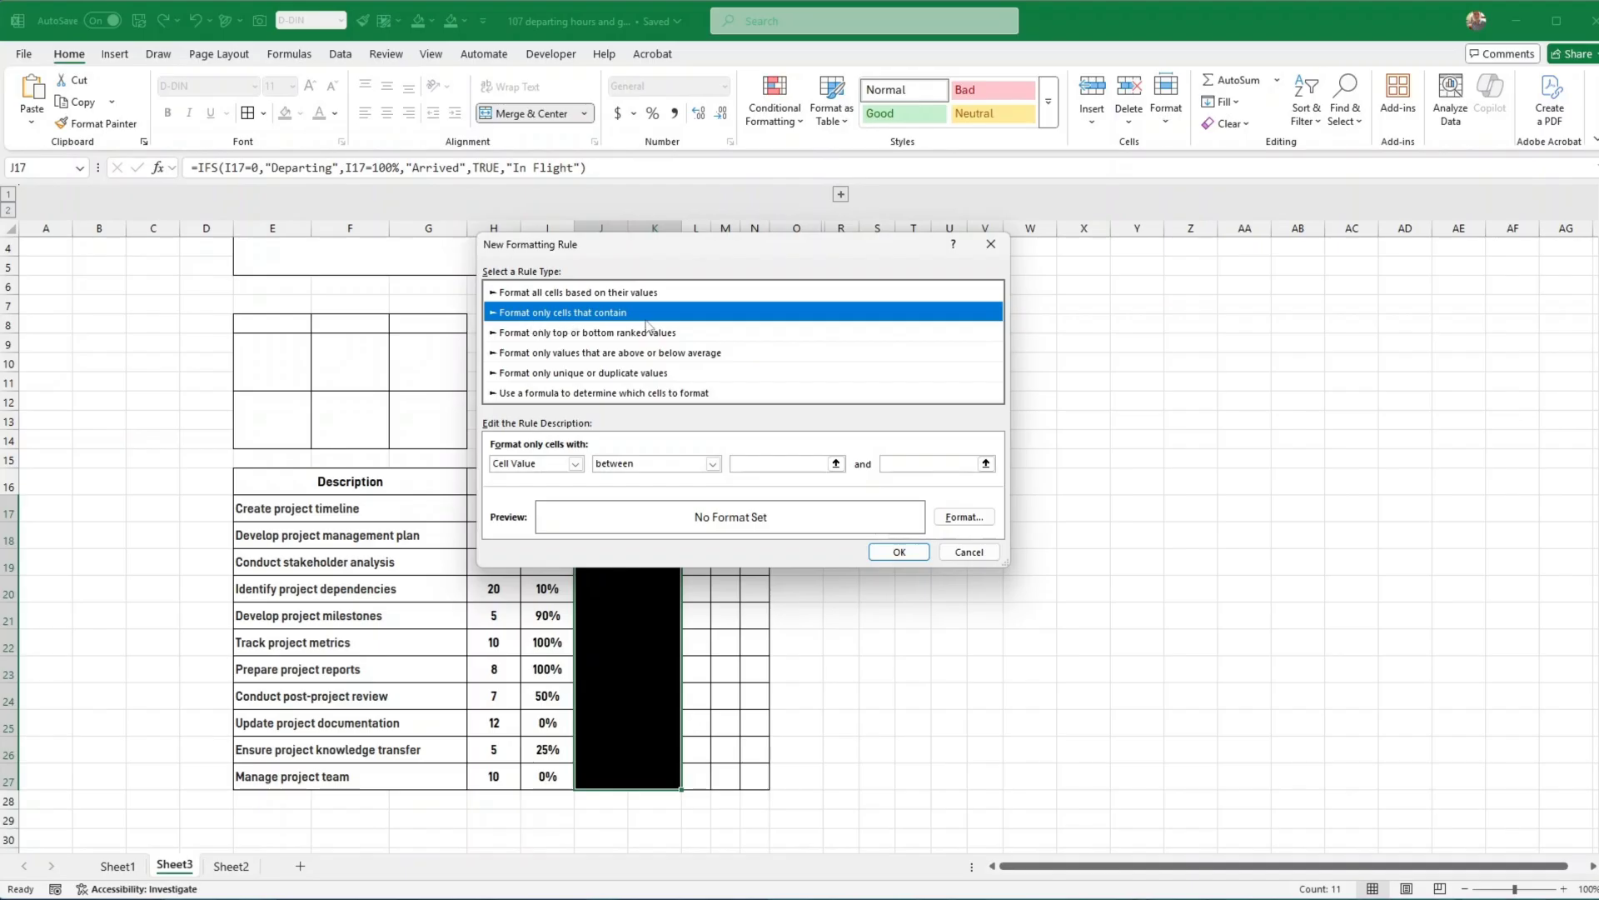
click(713, 463)
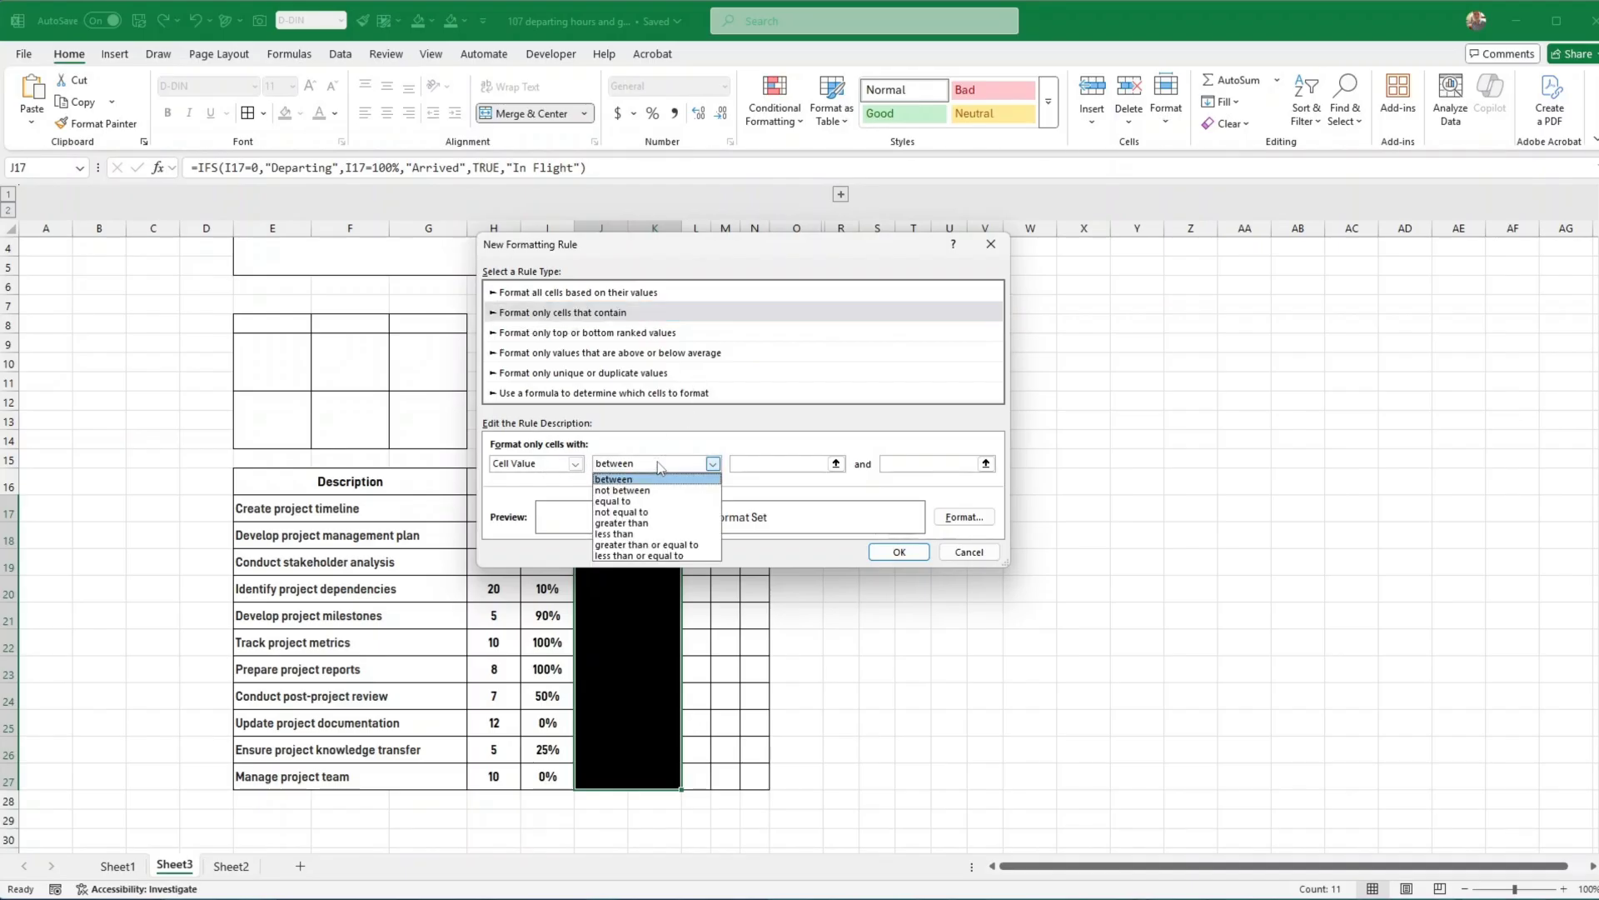
click(623, 501)
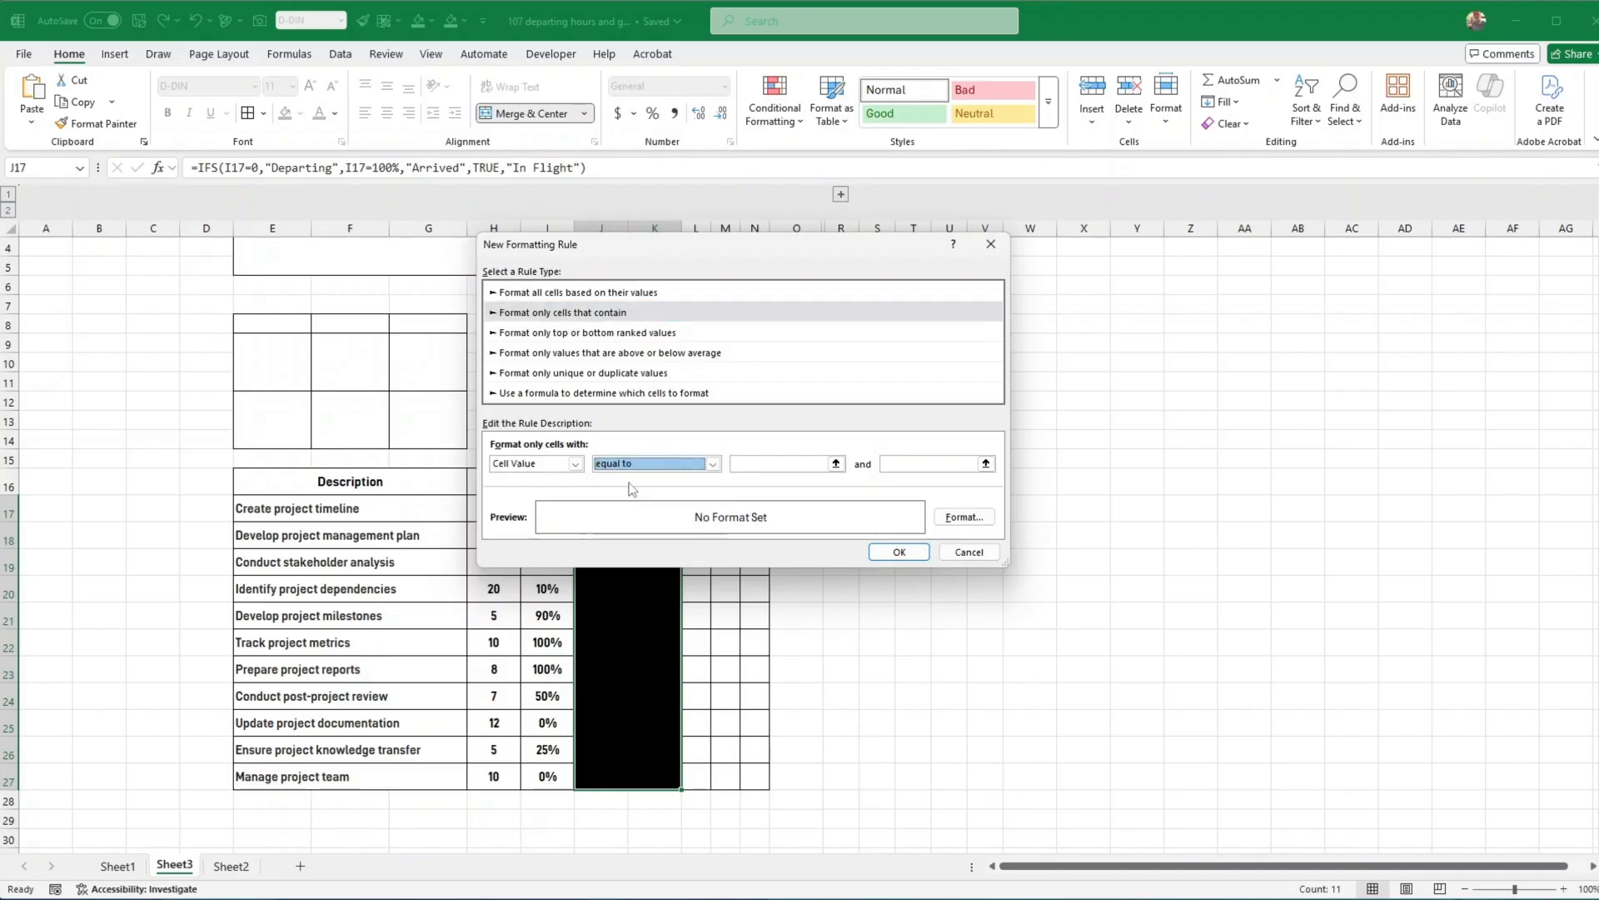
click(575, 463)
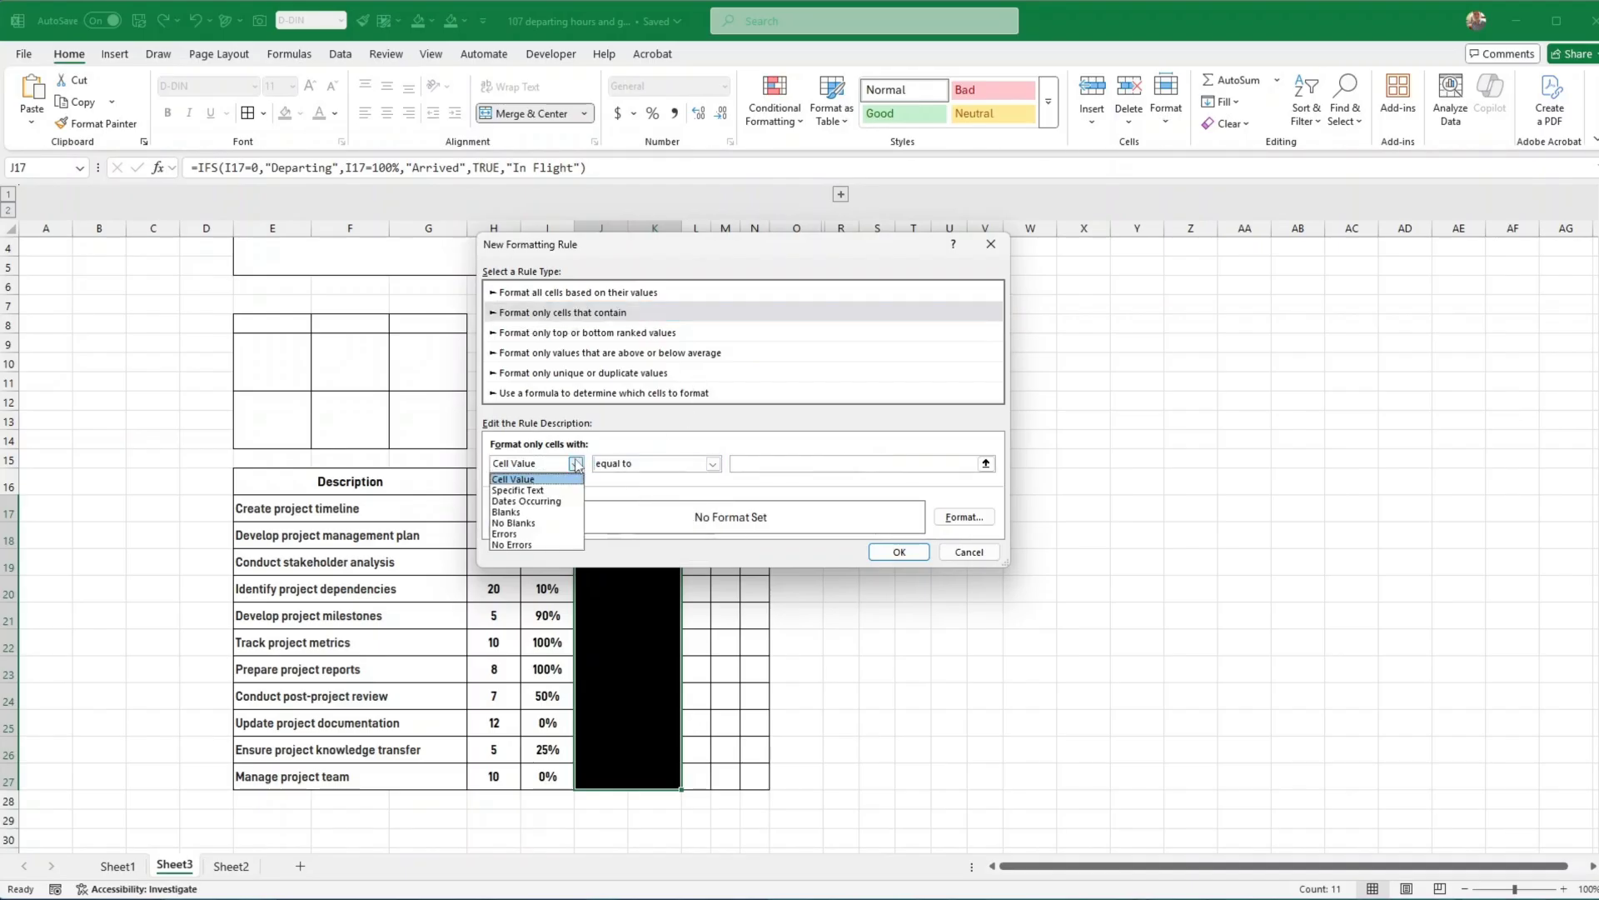
click(518, 490)
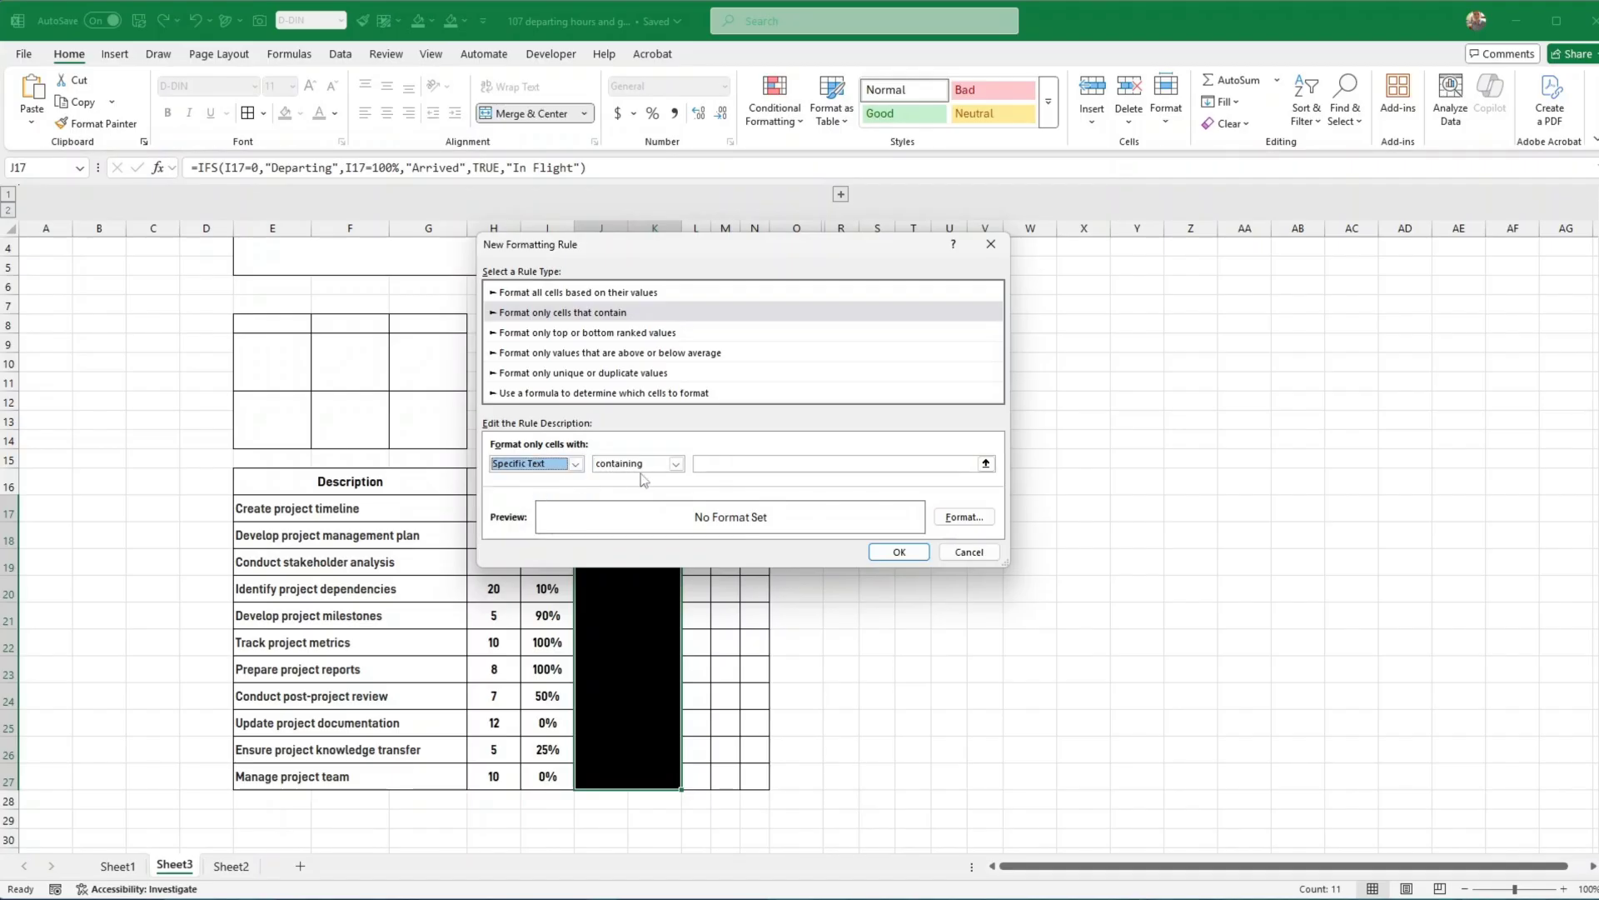
click(721, 464)
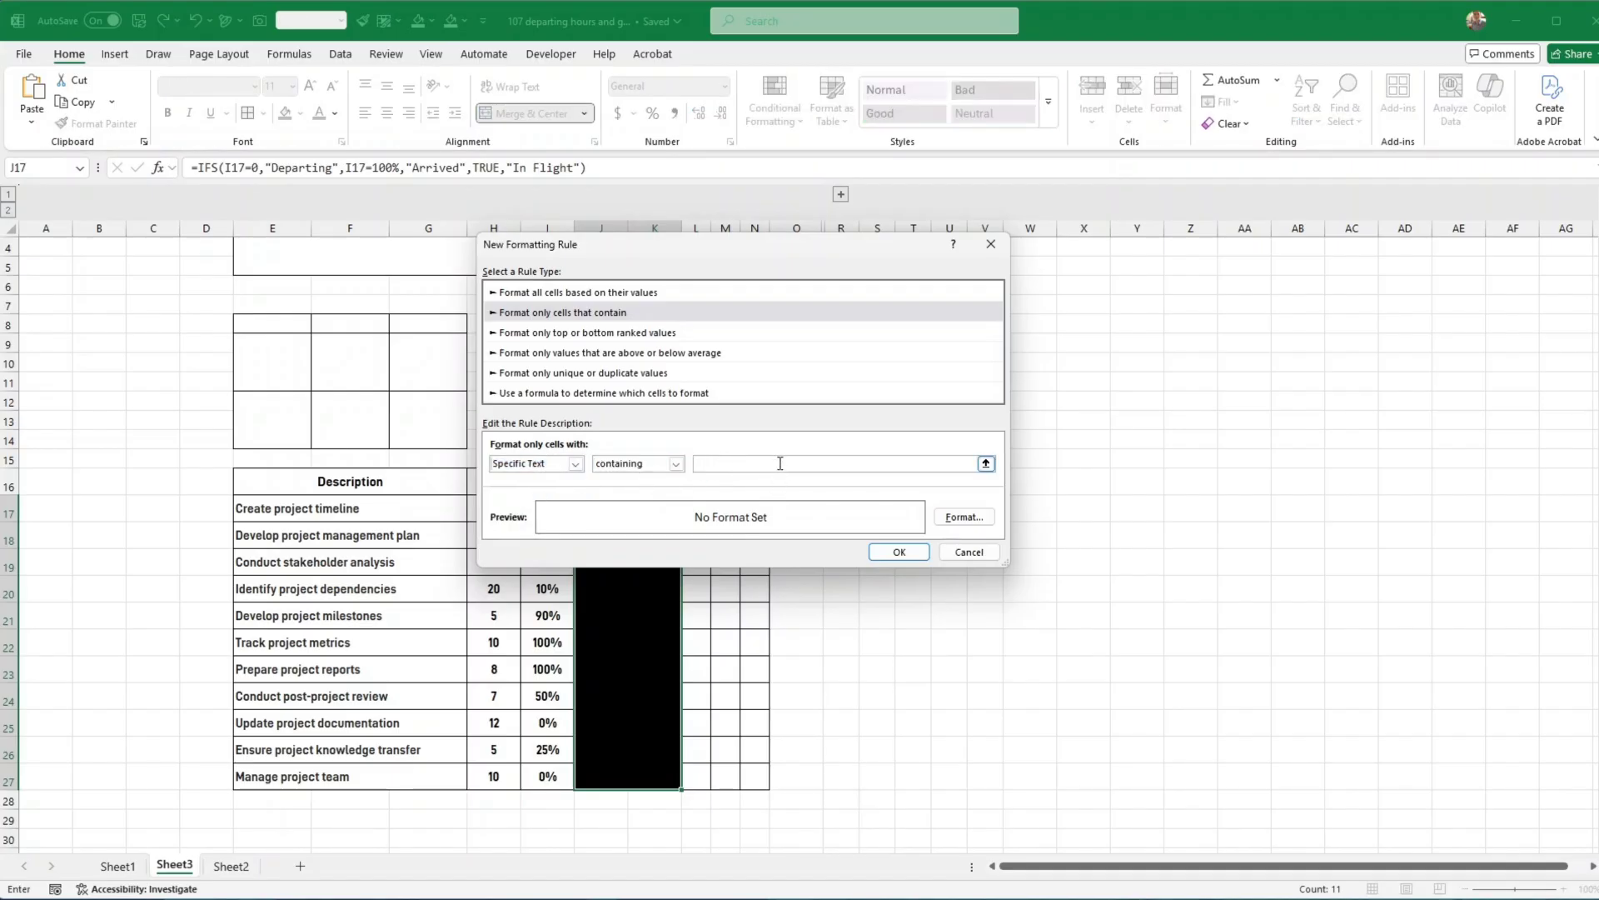
drag(797, 242, 973, 144)
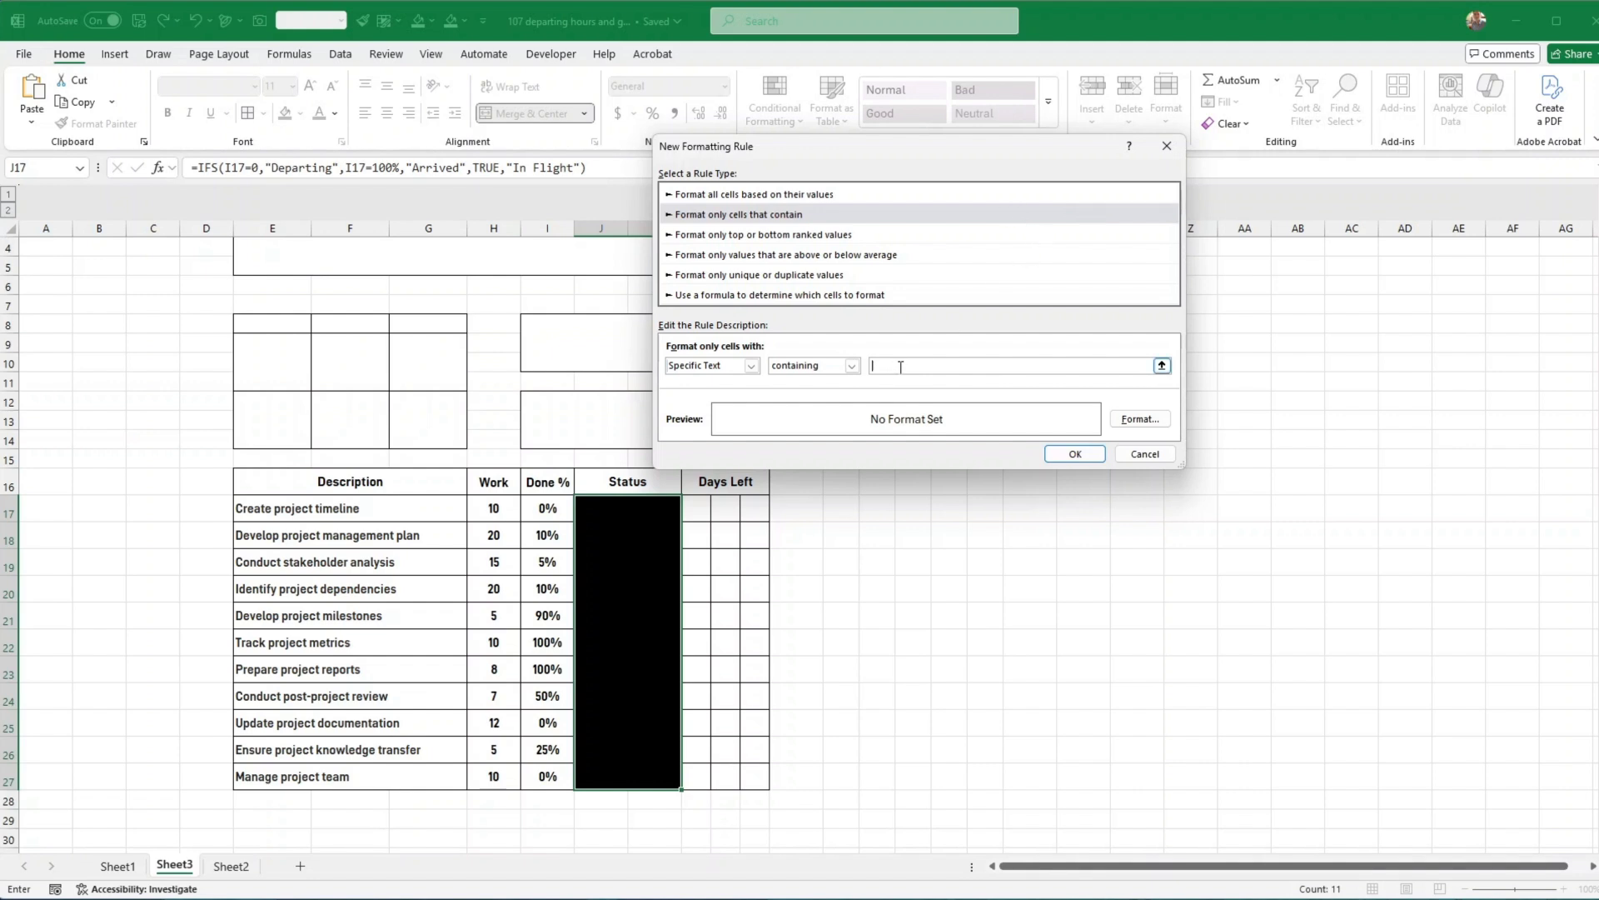
text(Departing)
Give the "Departing" rule a standard yellow font colour and apply it to the Status cells
click(1140, 419)
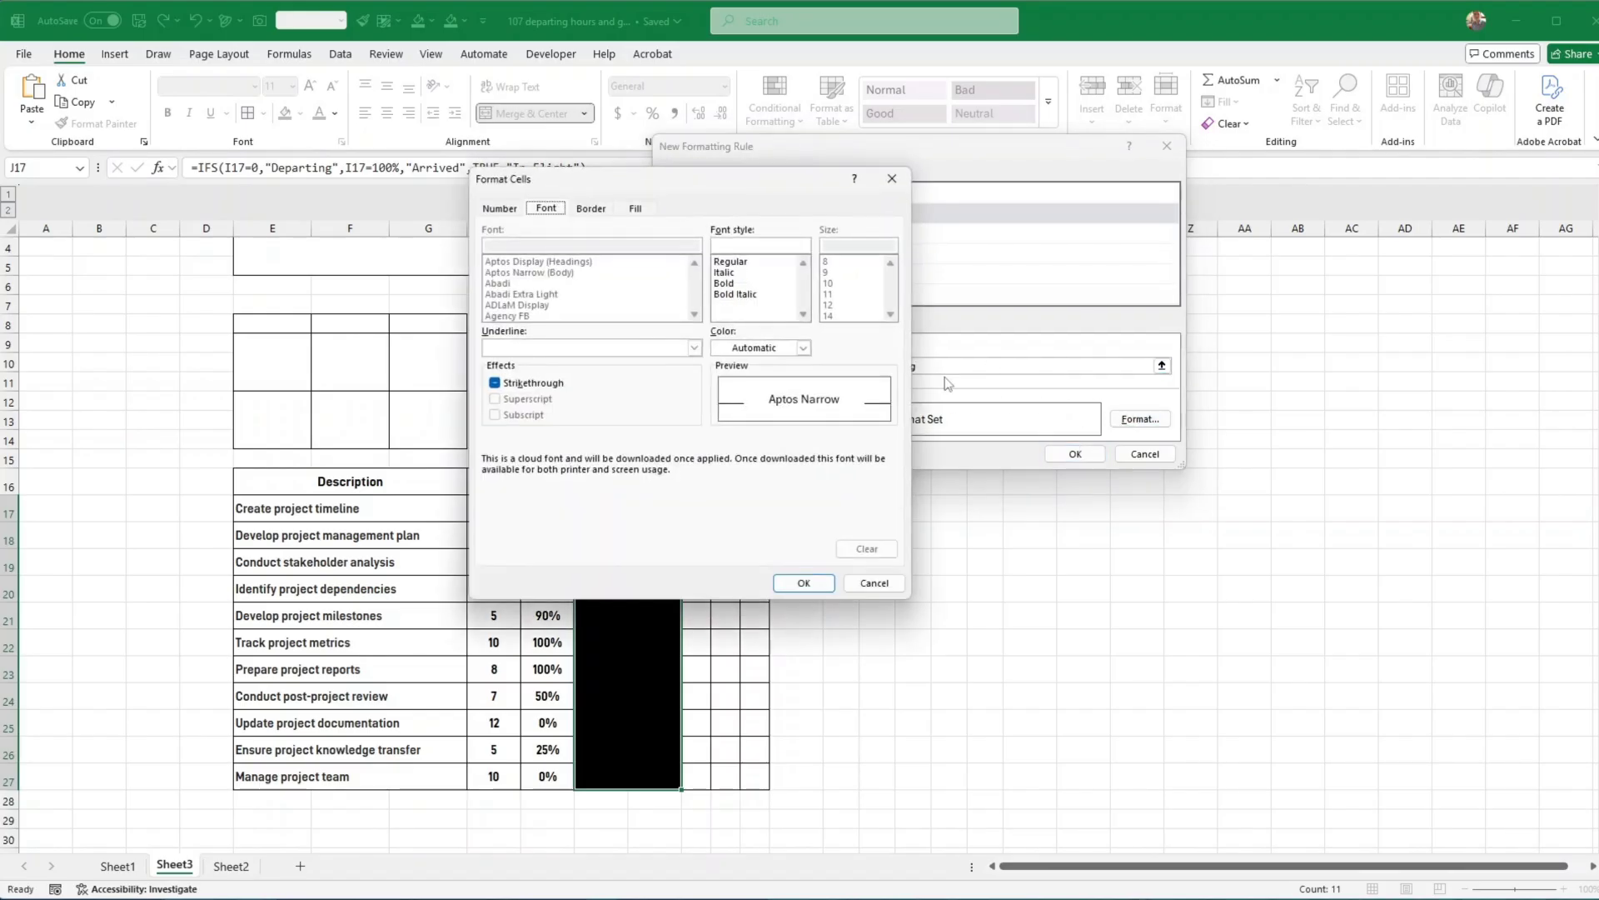
click(803, 348)
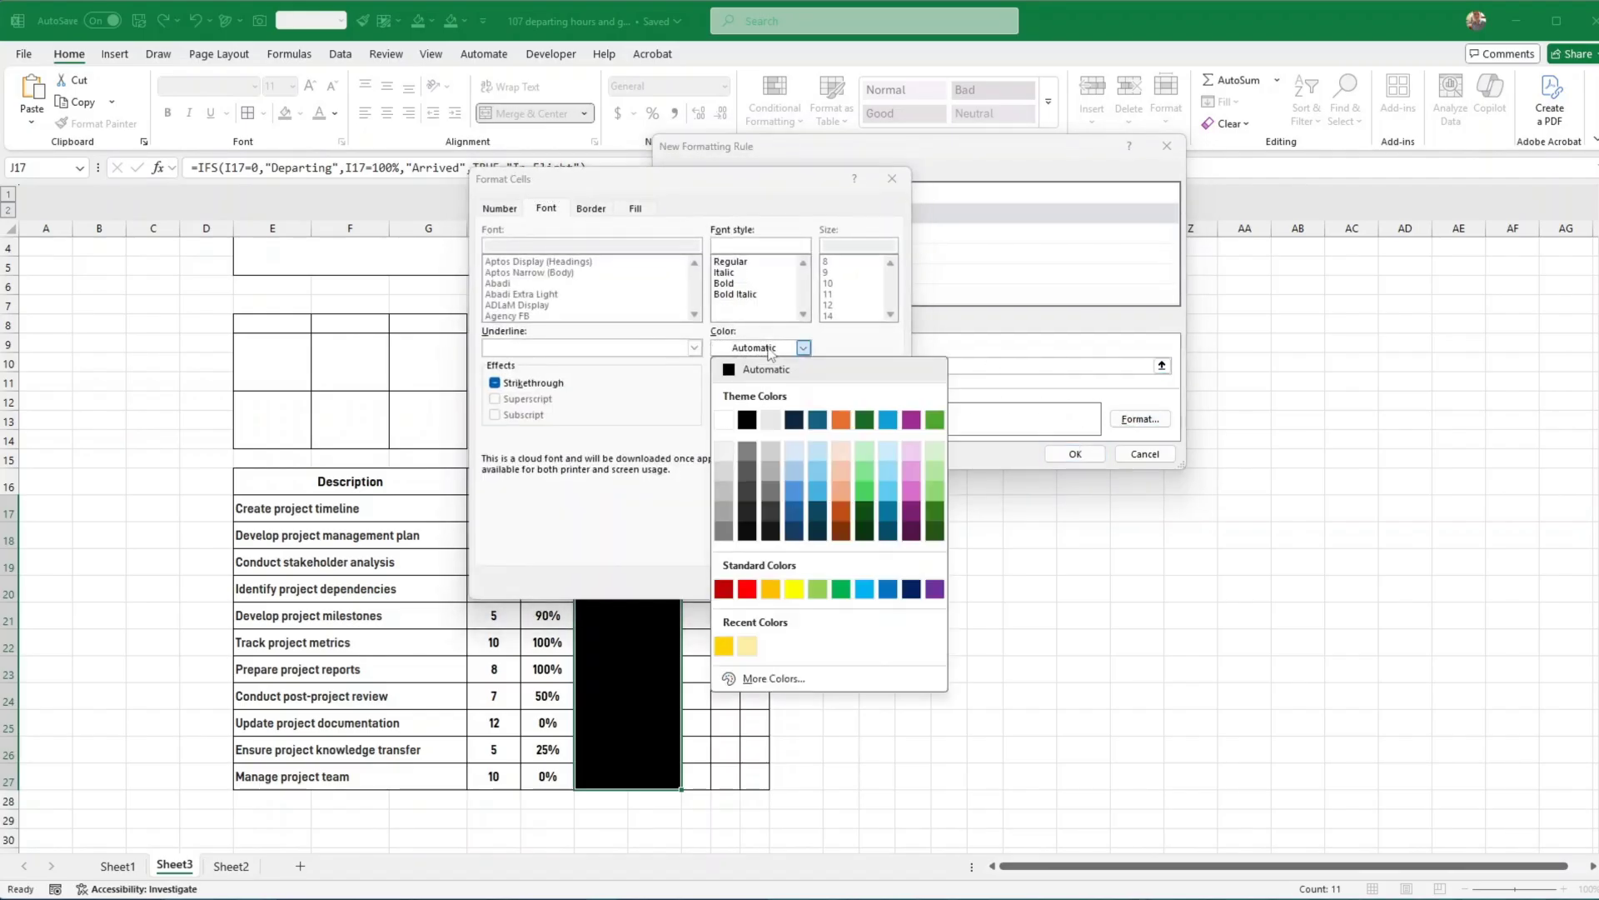
click(793, 589)
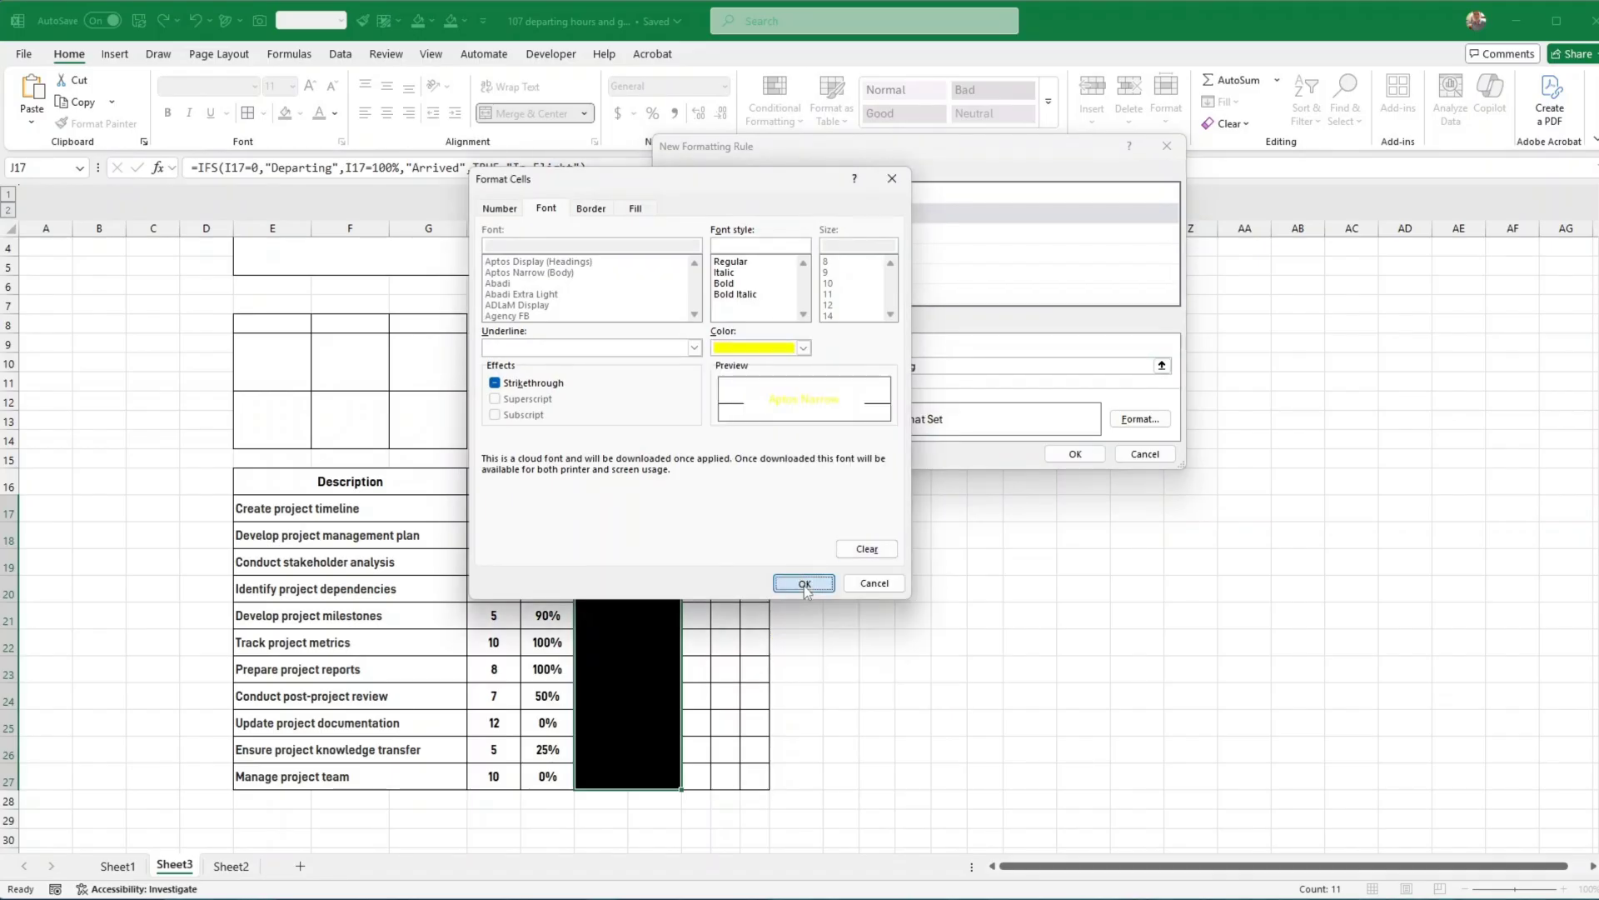
click(807, 585)
click(1080, 460)
click(1046, 539)
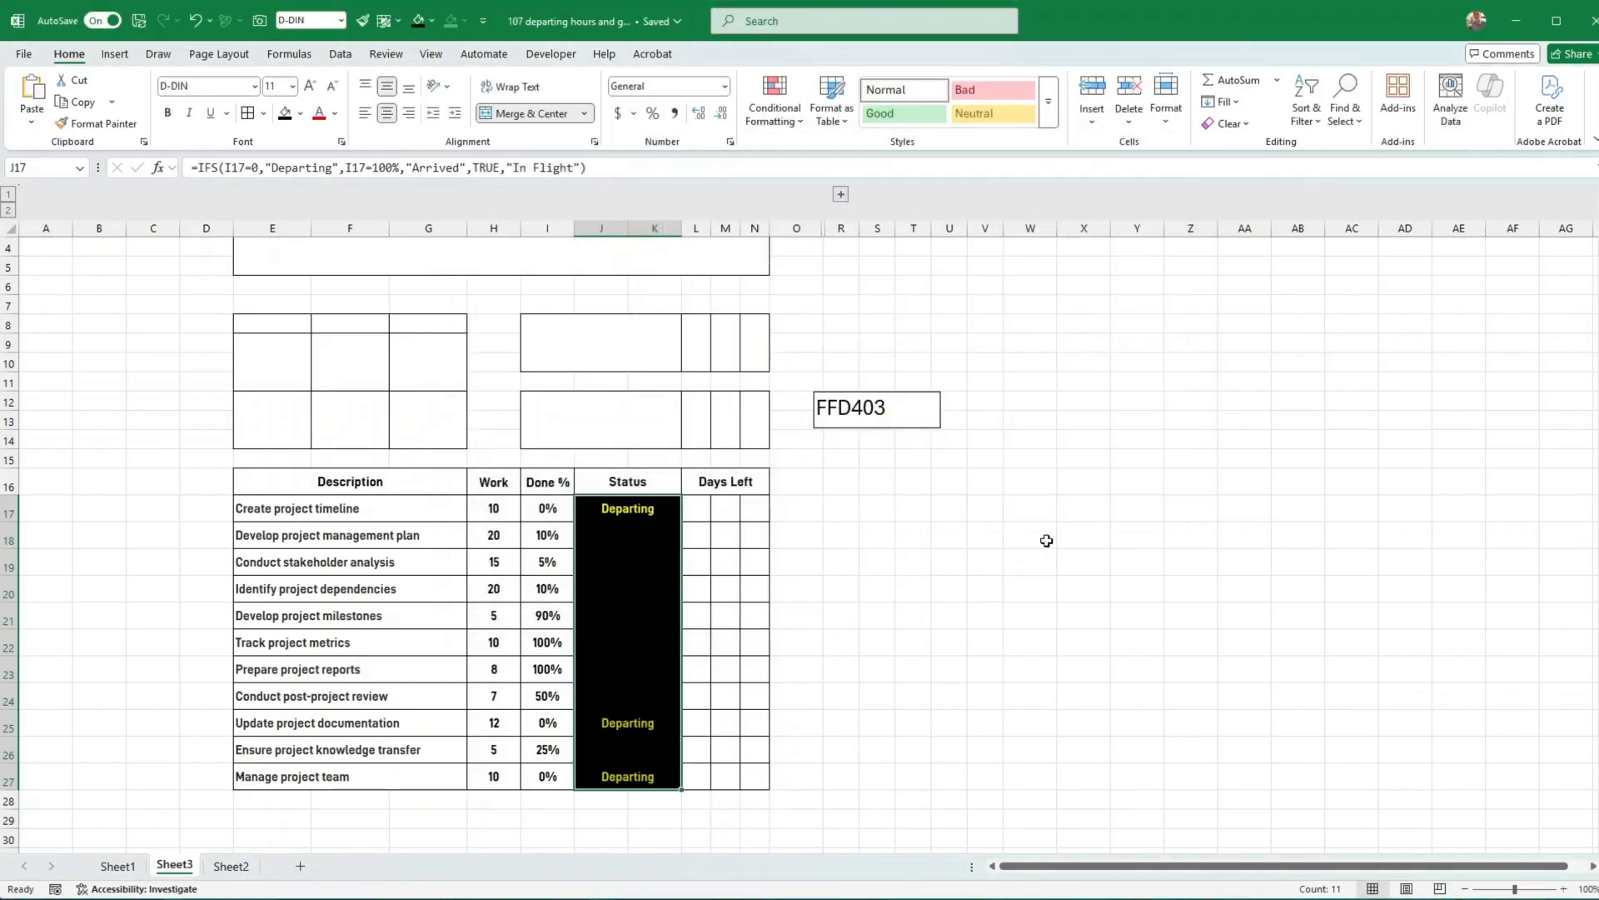
Open the conditional formatting rules of the Status cells in rows 17 to 27 and duplicate the "Departing" rule
drag(652, 505, 649, 779)
click(777, 104)
click(805, 371)
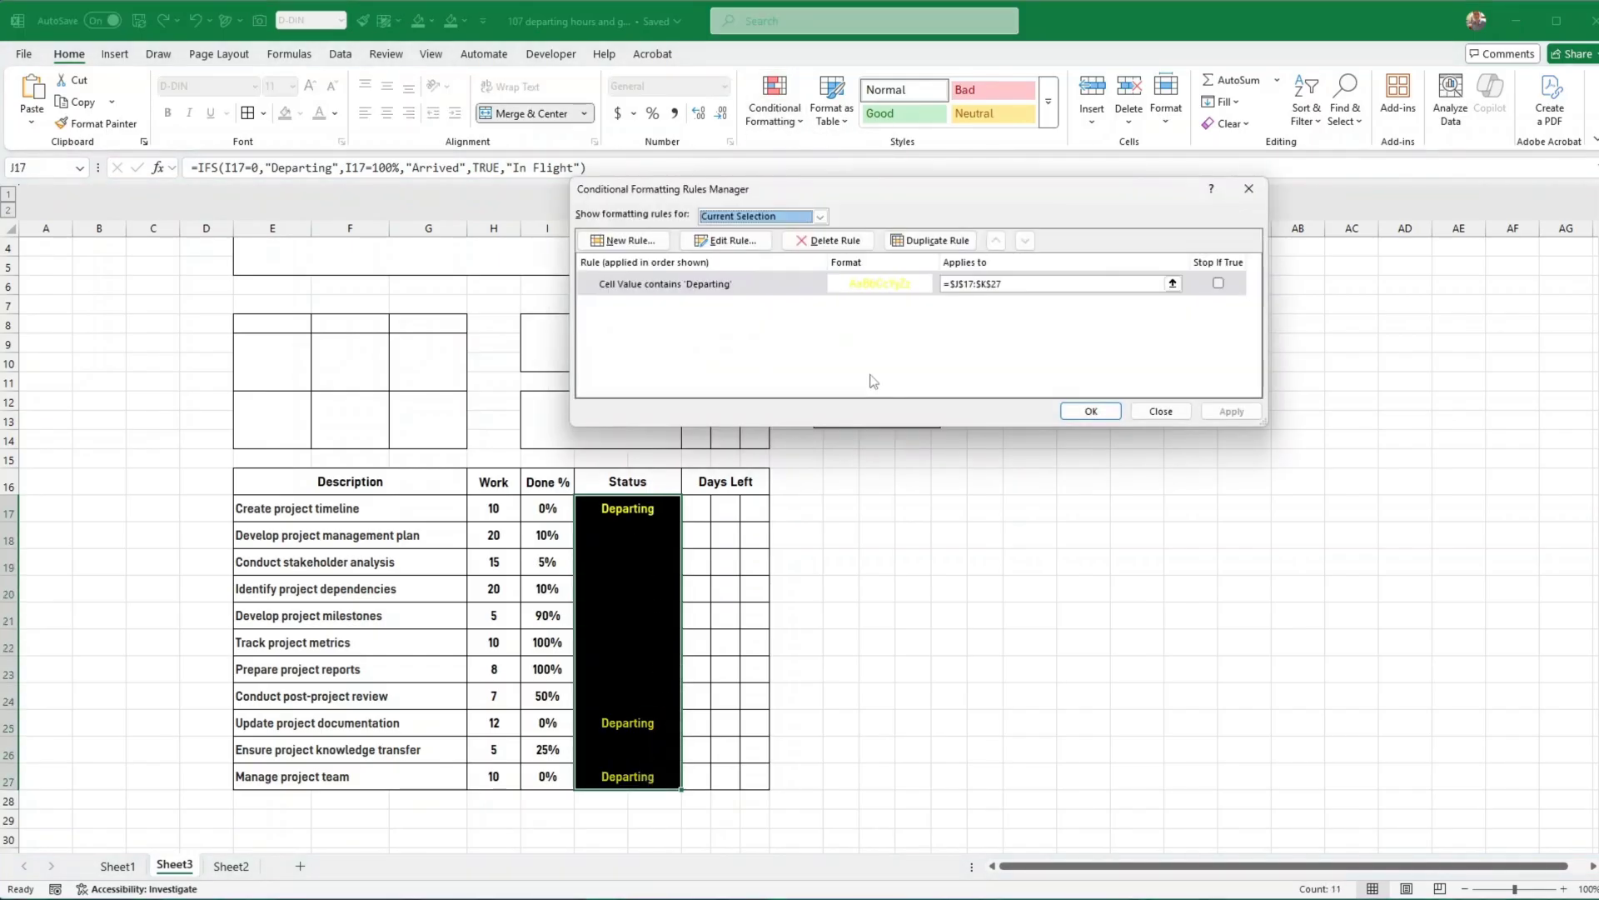
click(803, 282)
click(925, 240)
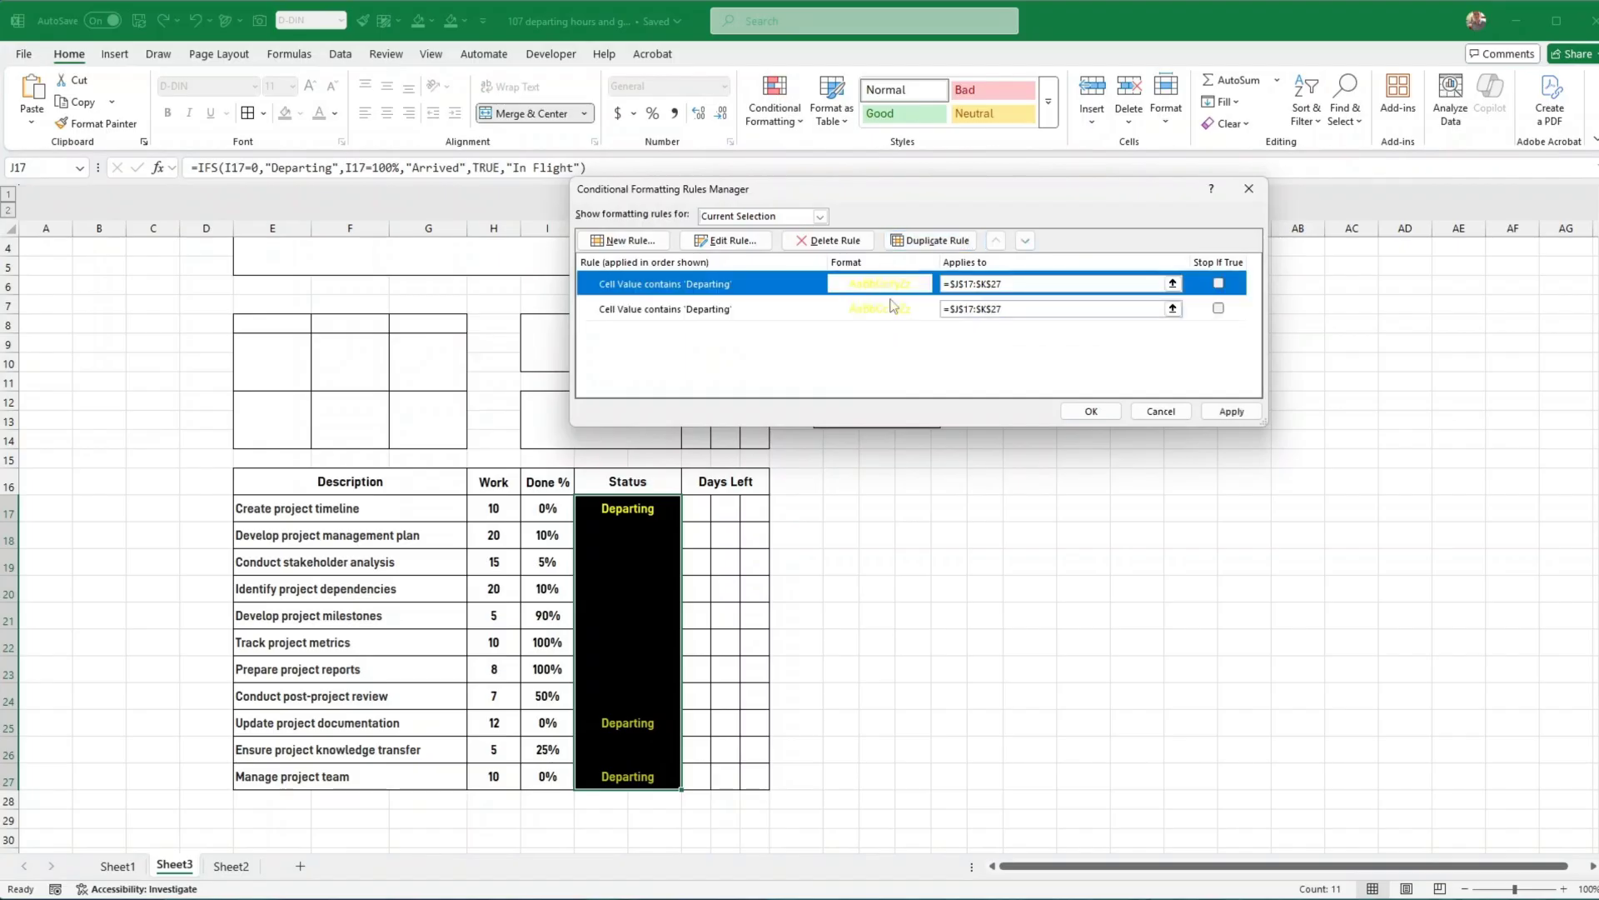
Change the matched text of the second "Departing" rule to "In Flight"
click(849, 308)
click(724, 240)
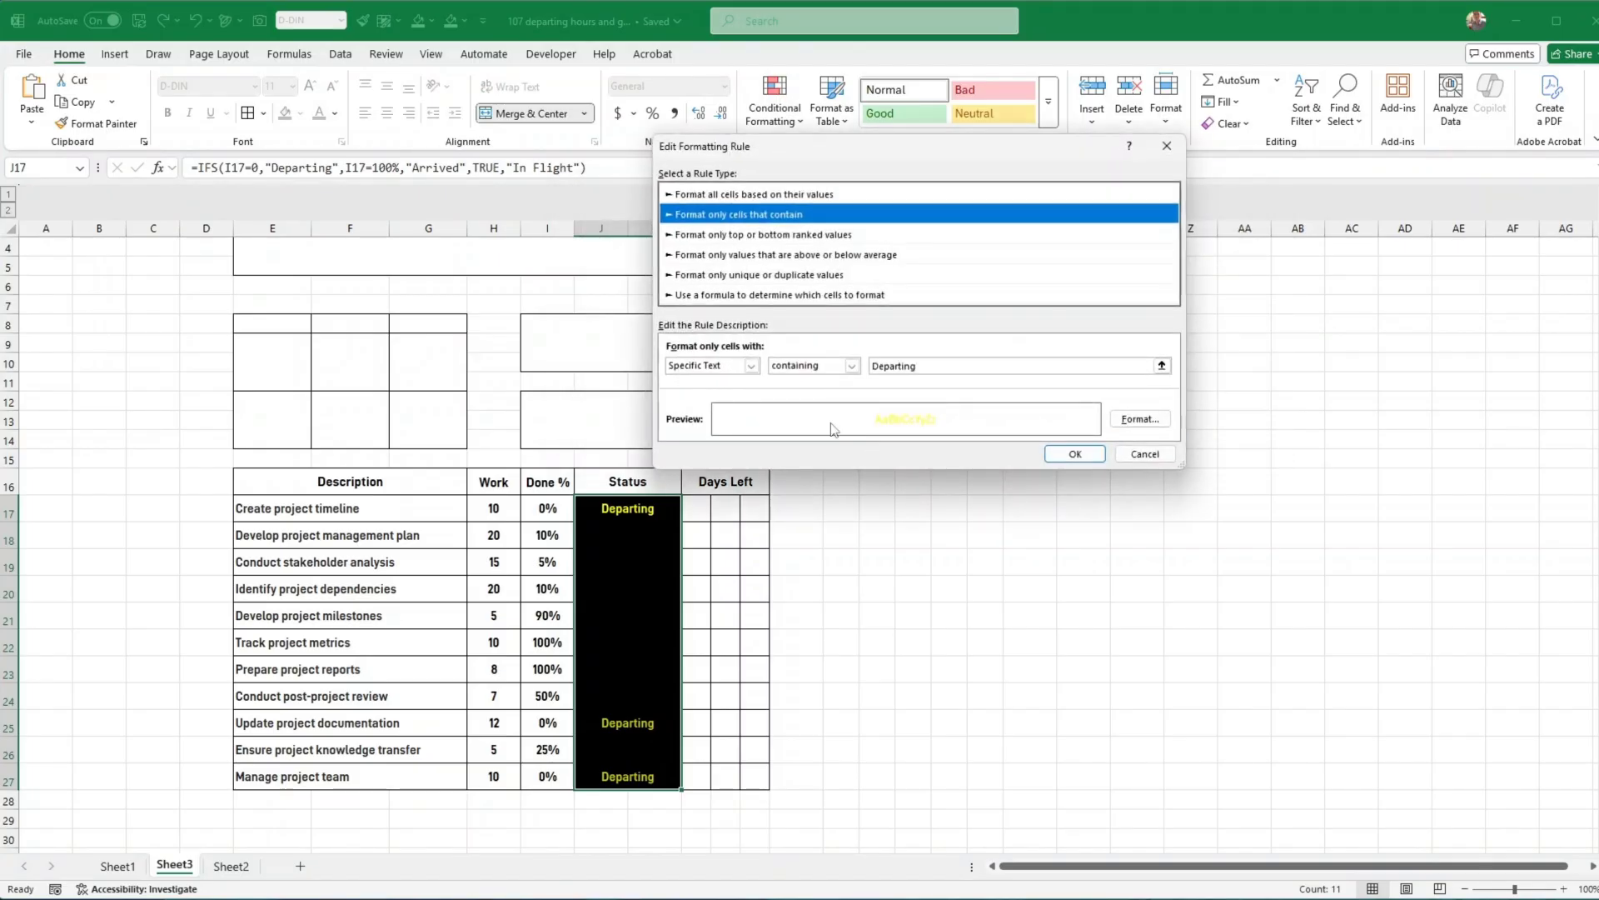
drag(916, 365, 882, 367)
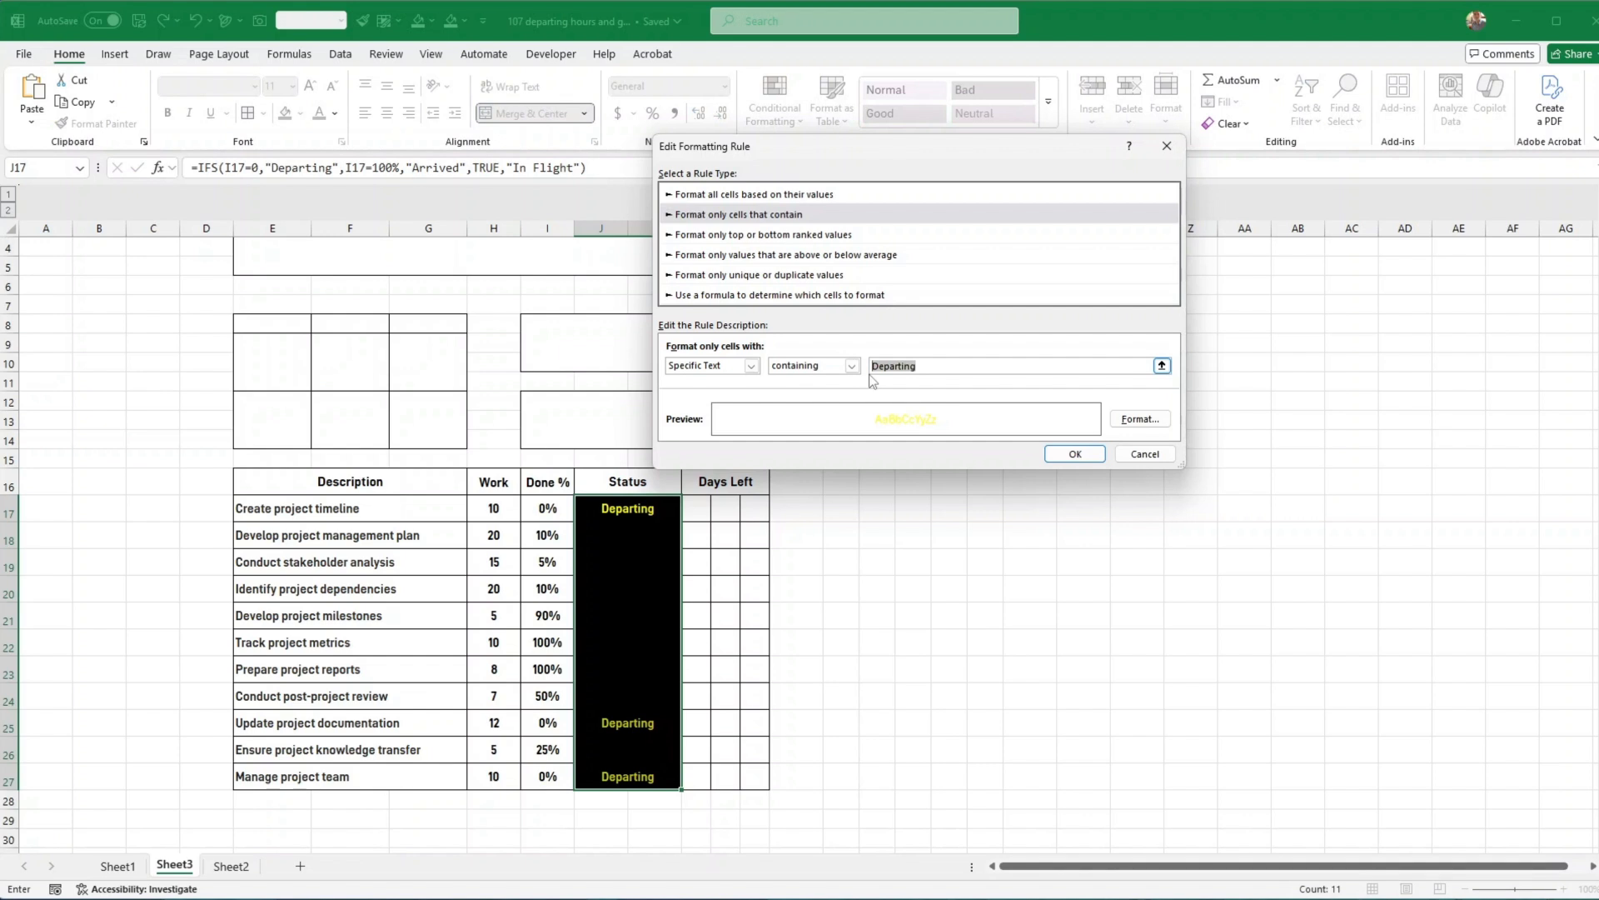
text(In Flight)
click(1075, 454)
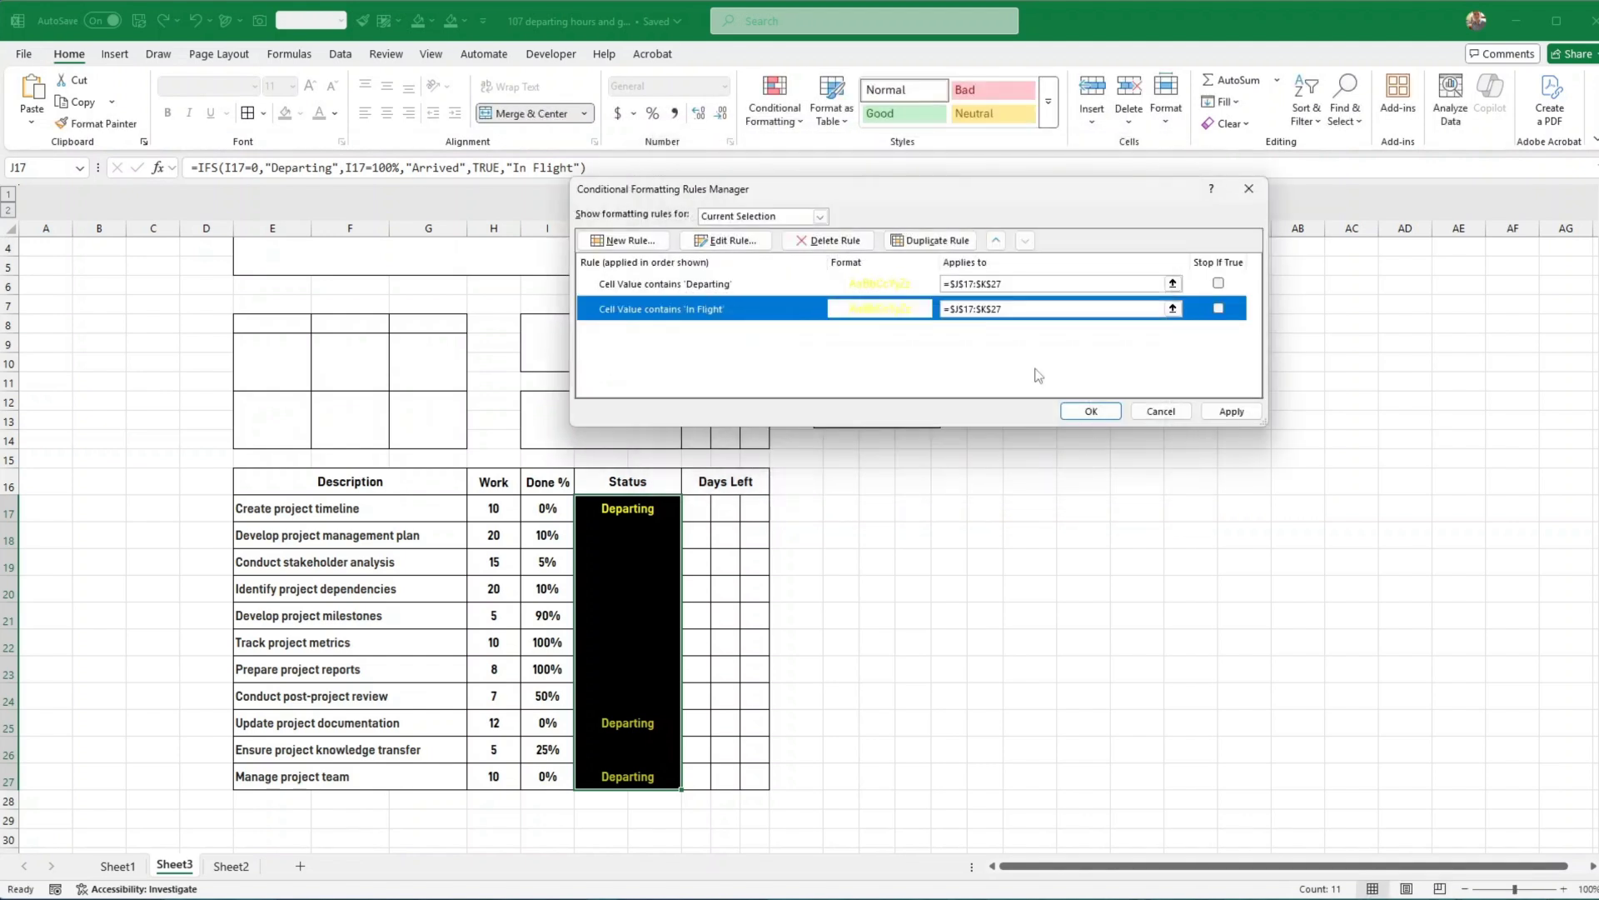
Duplicate the "In Flight" rule, set the copy's matched text to "Arrived" and open its format settings
click(930, 240)
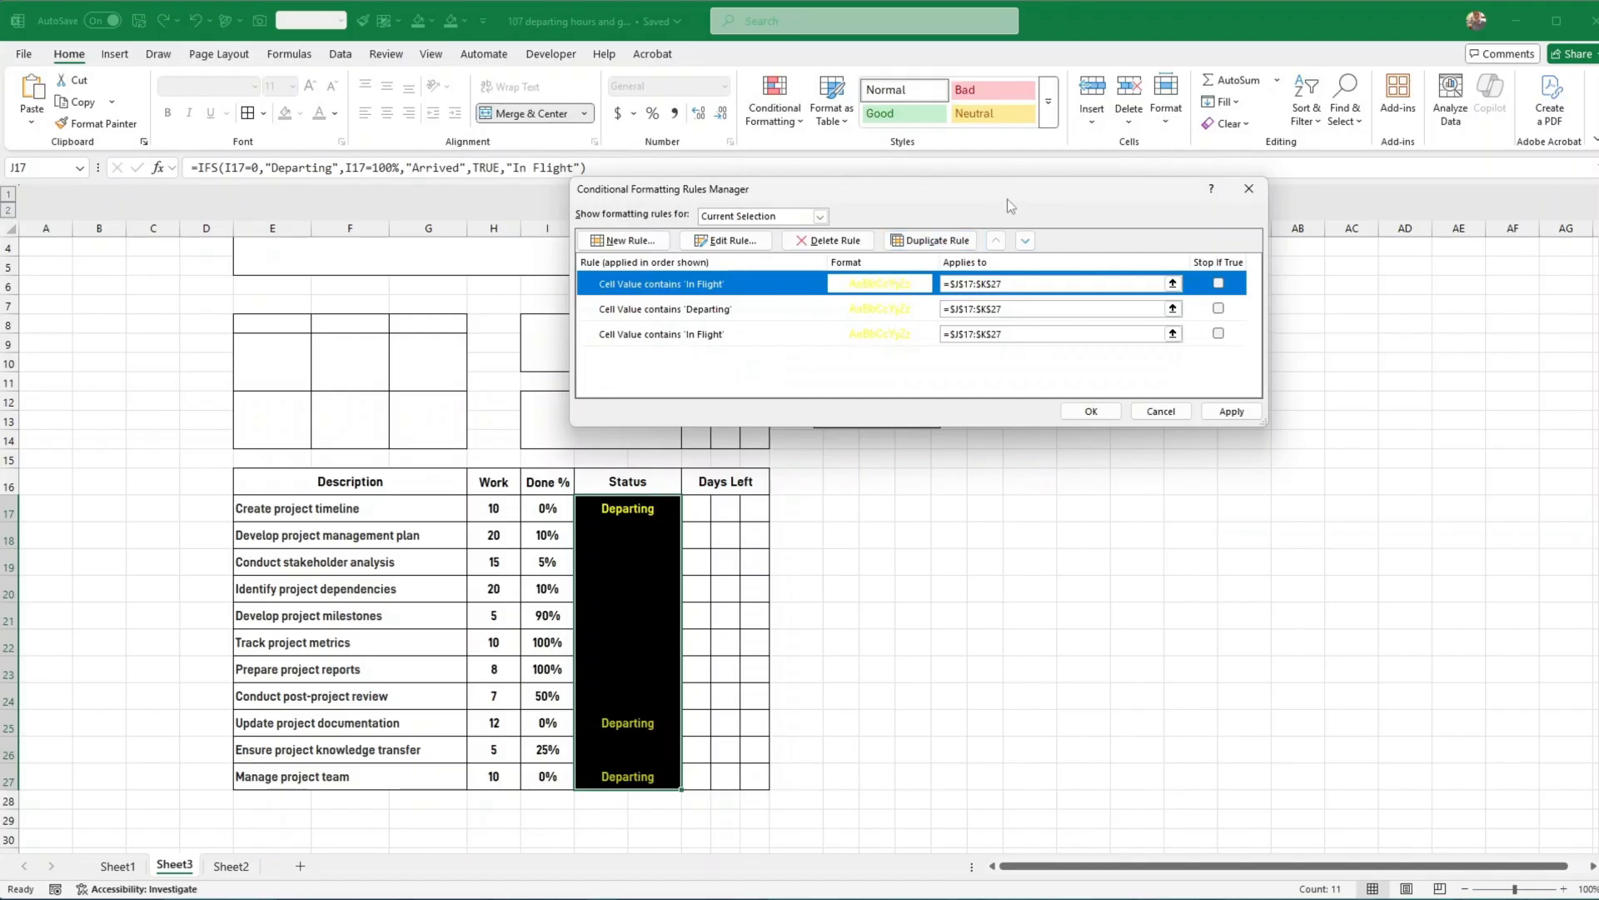
drag(1011, 192, 1041, 433)
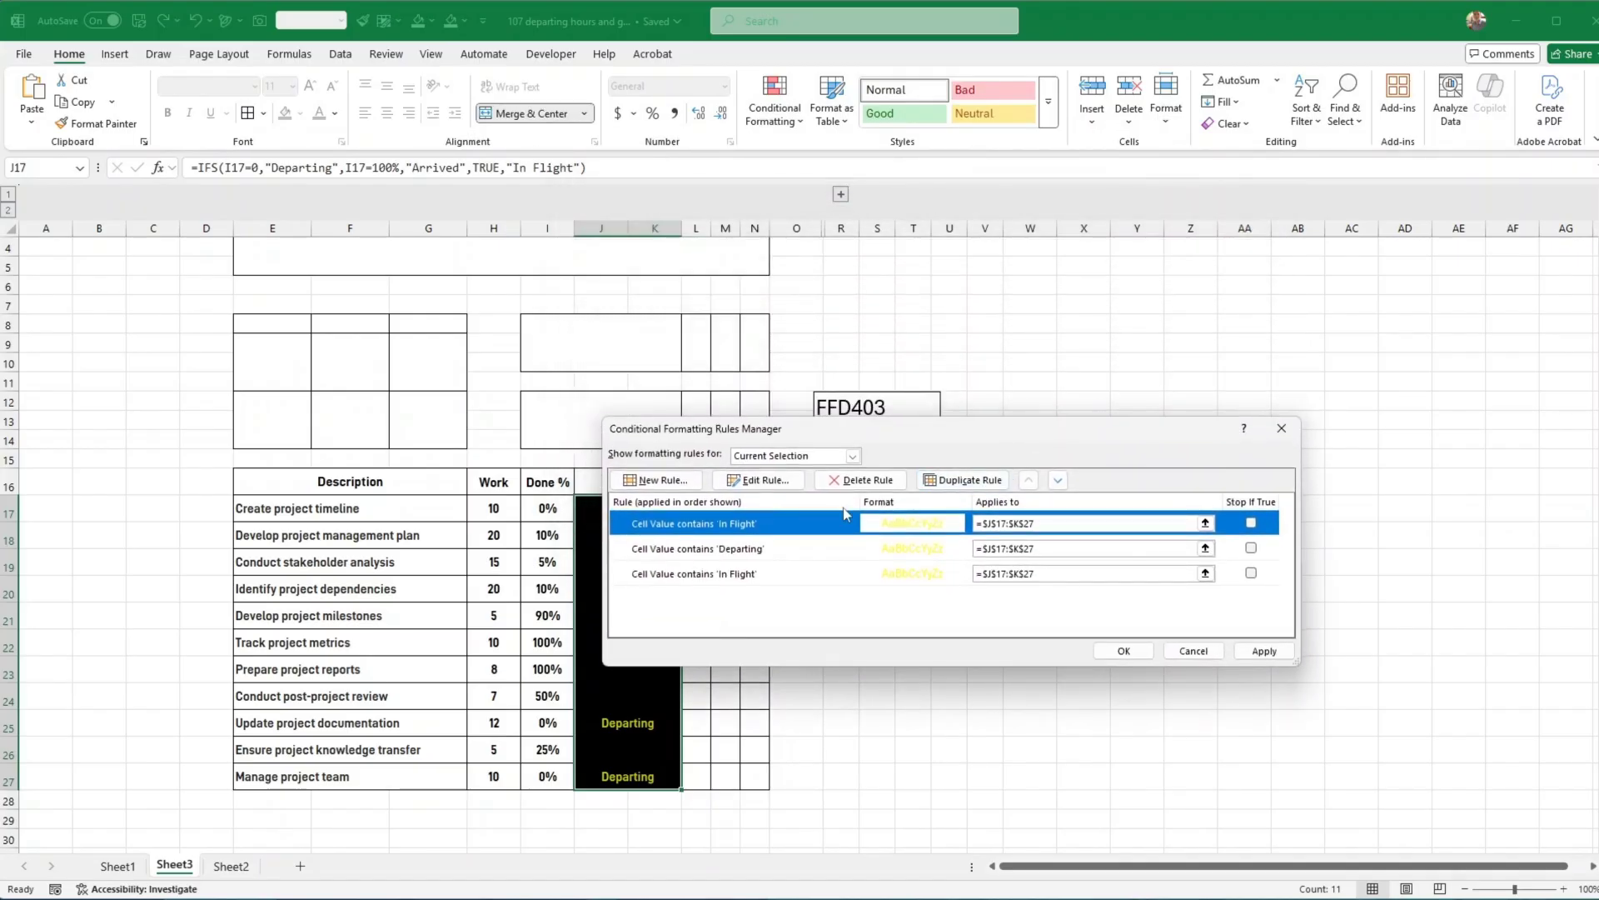
click(758, 480)
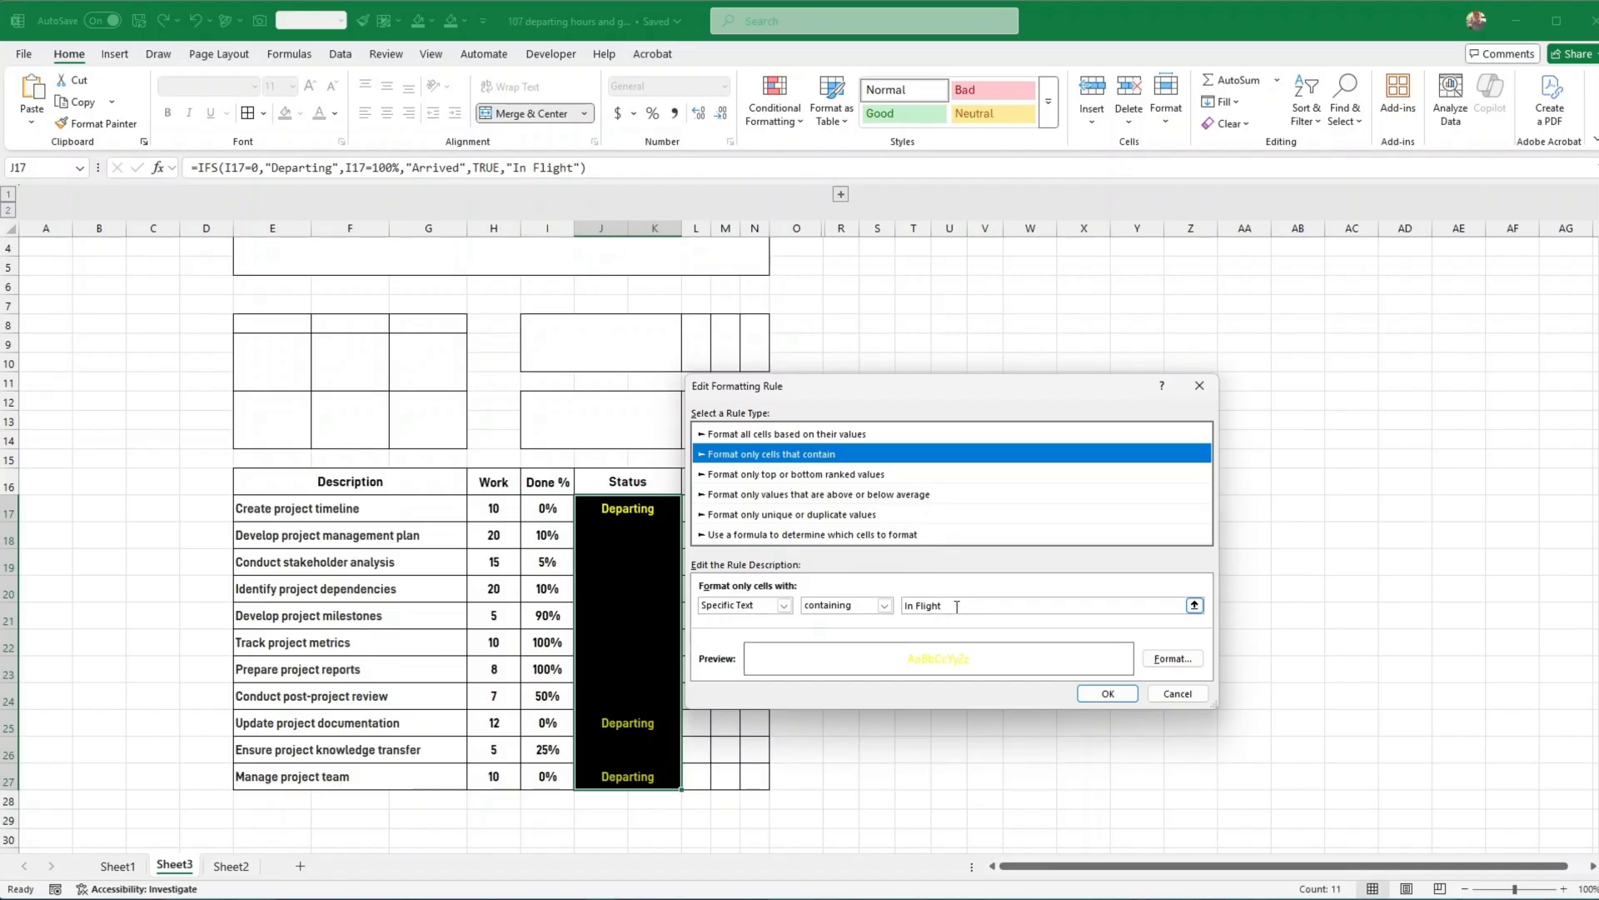
drag(958, 610, 911, 598)
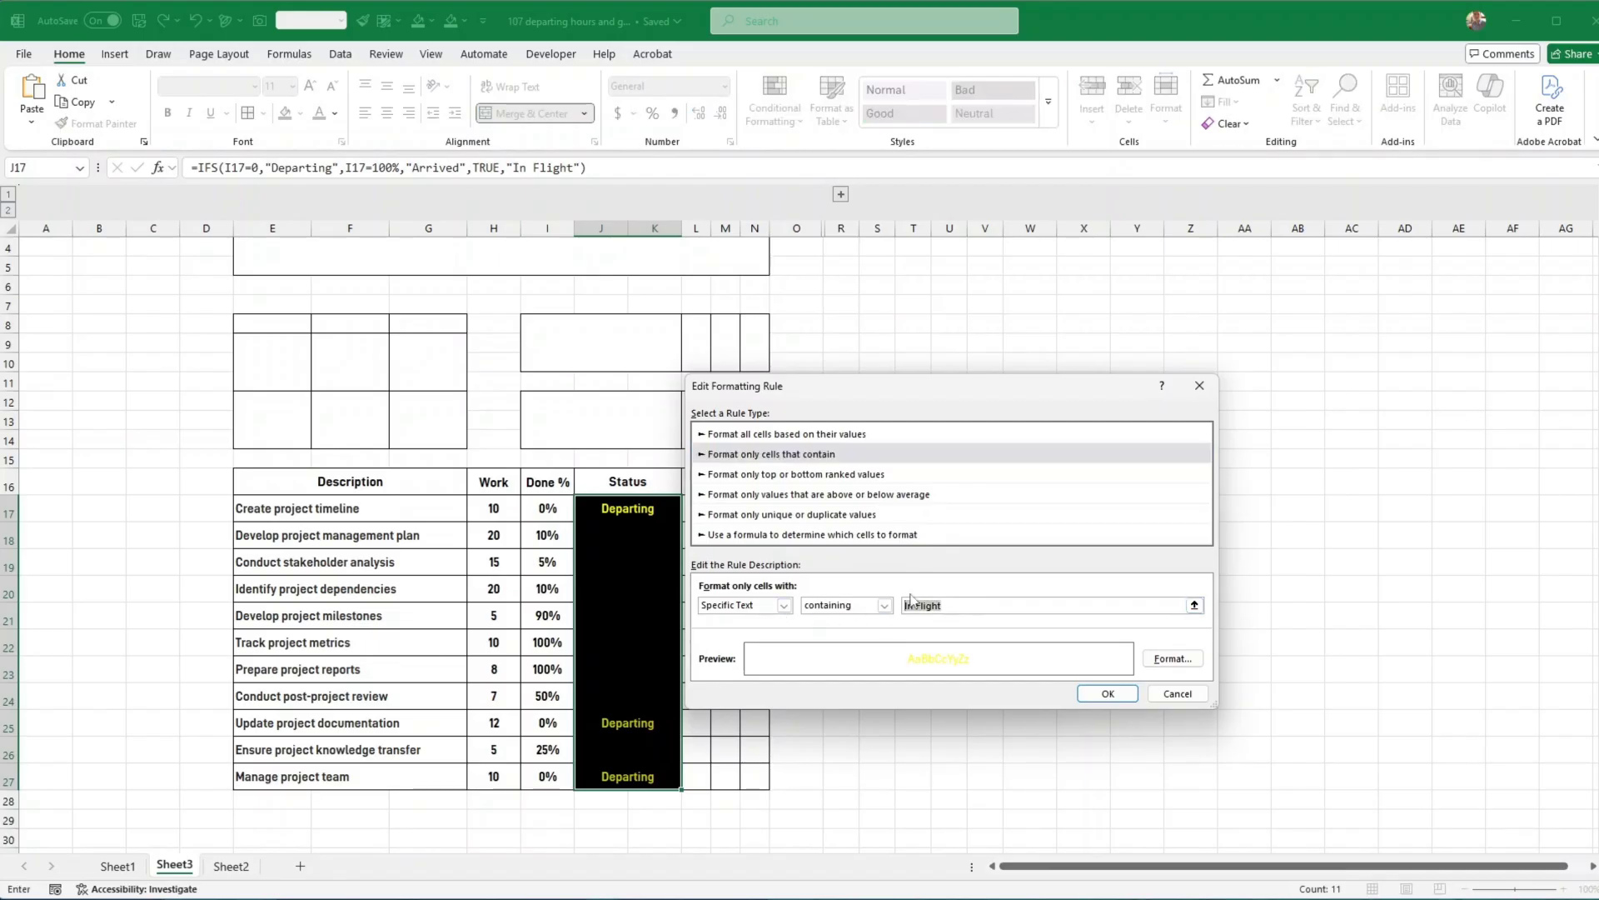
text(Arrived)
drag(937, 384, 950, 447)
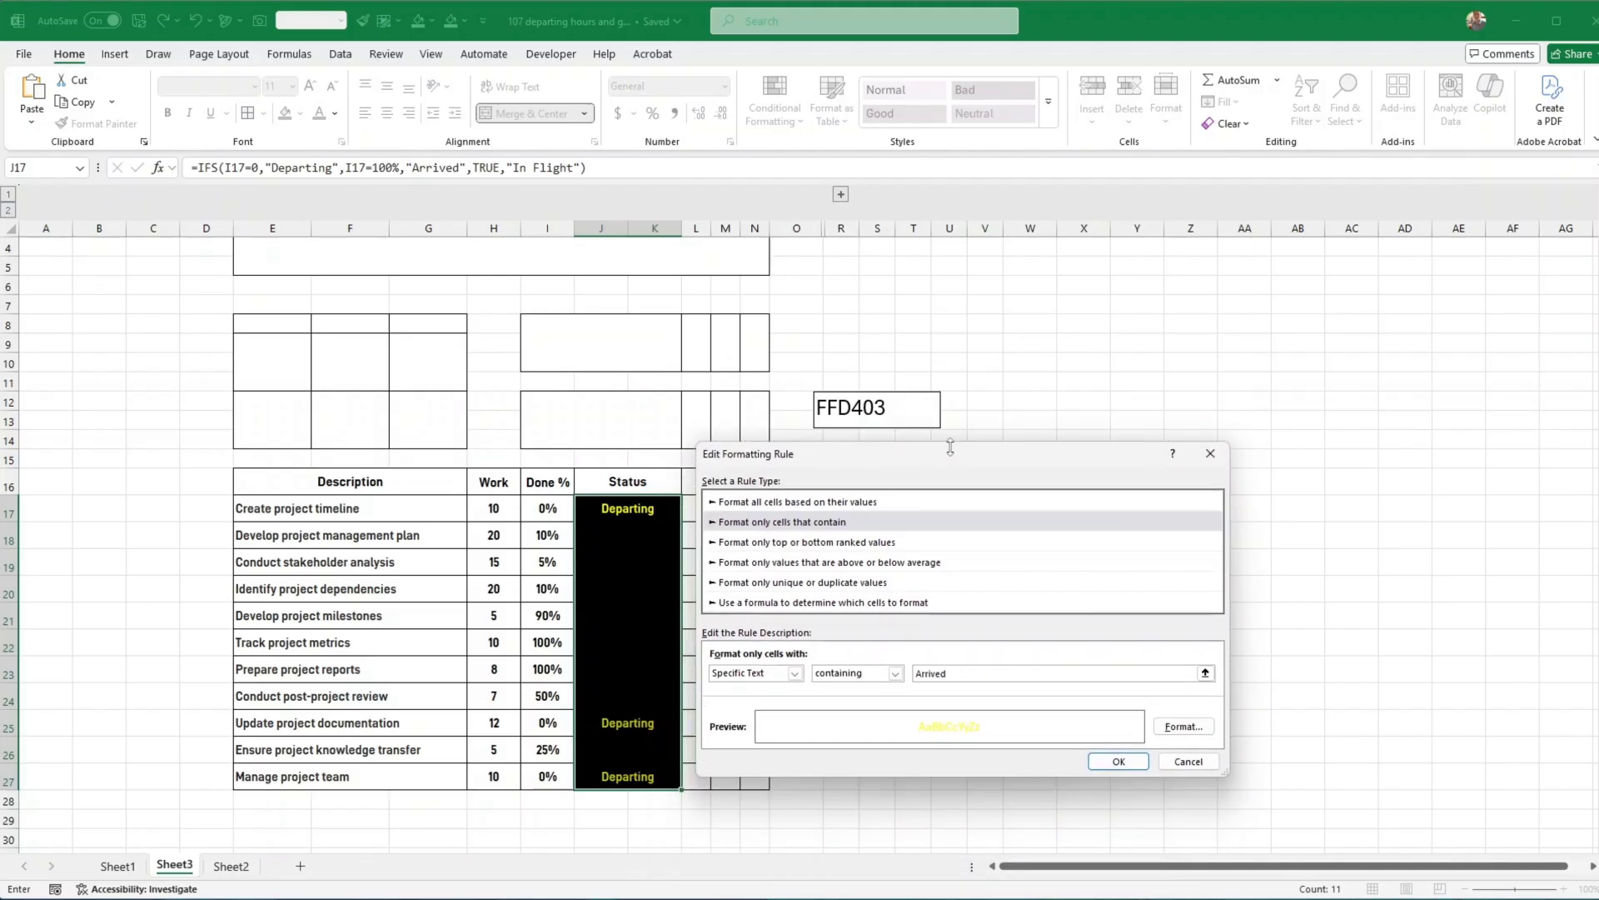
click(1183, 727)
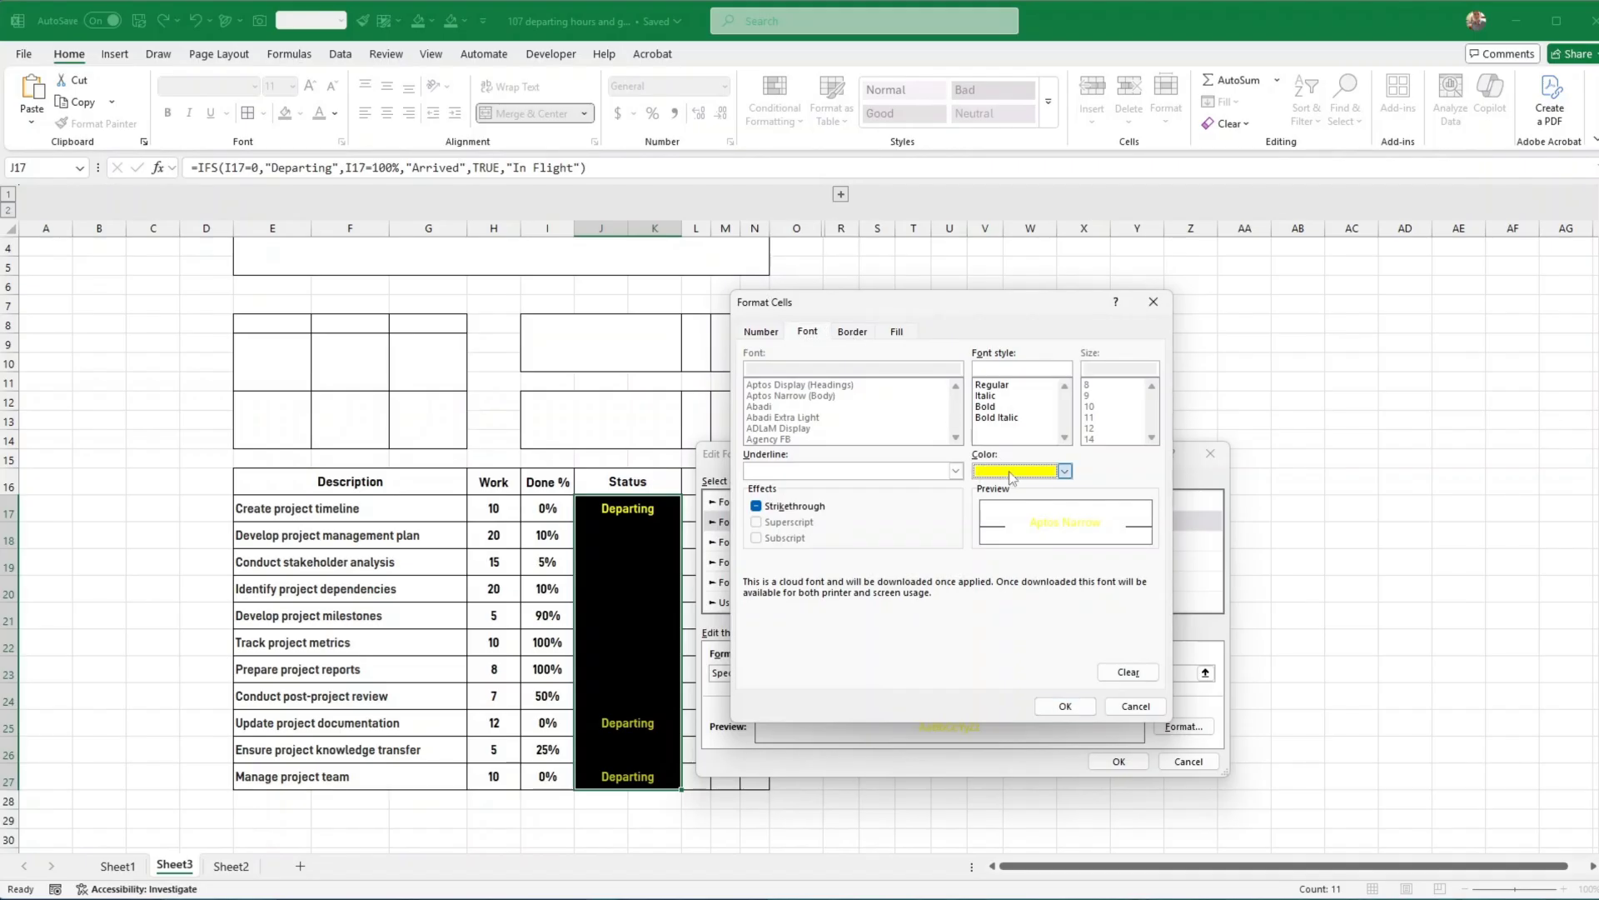
click(1065, 471)
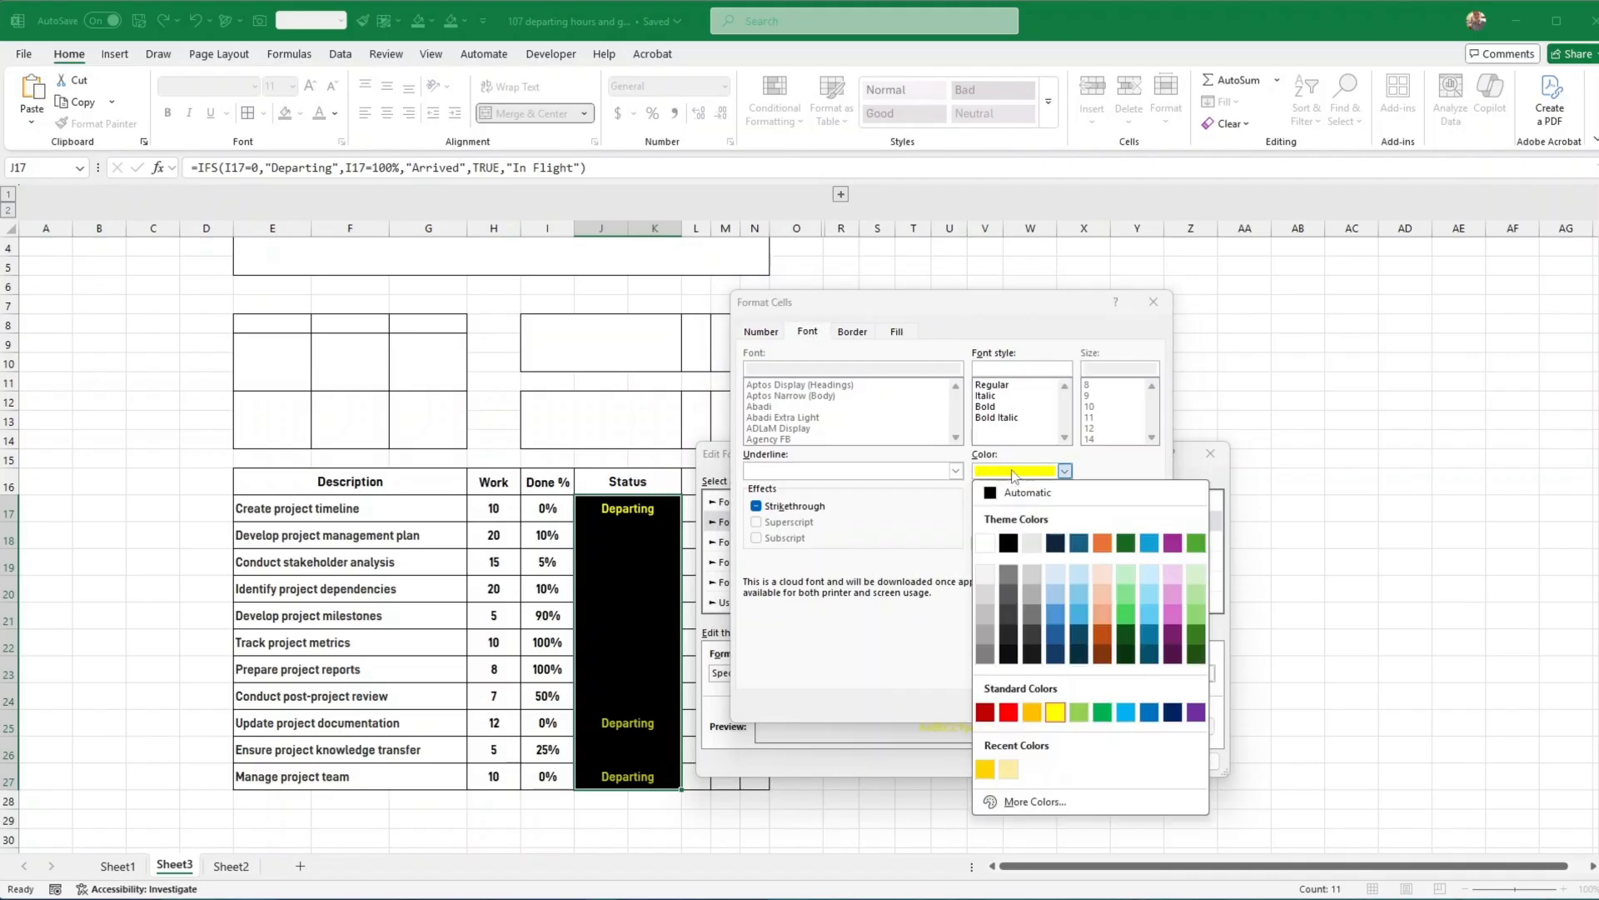
click(1037, 802)
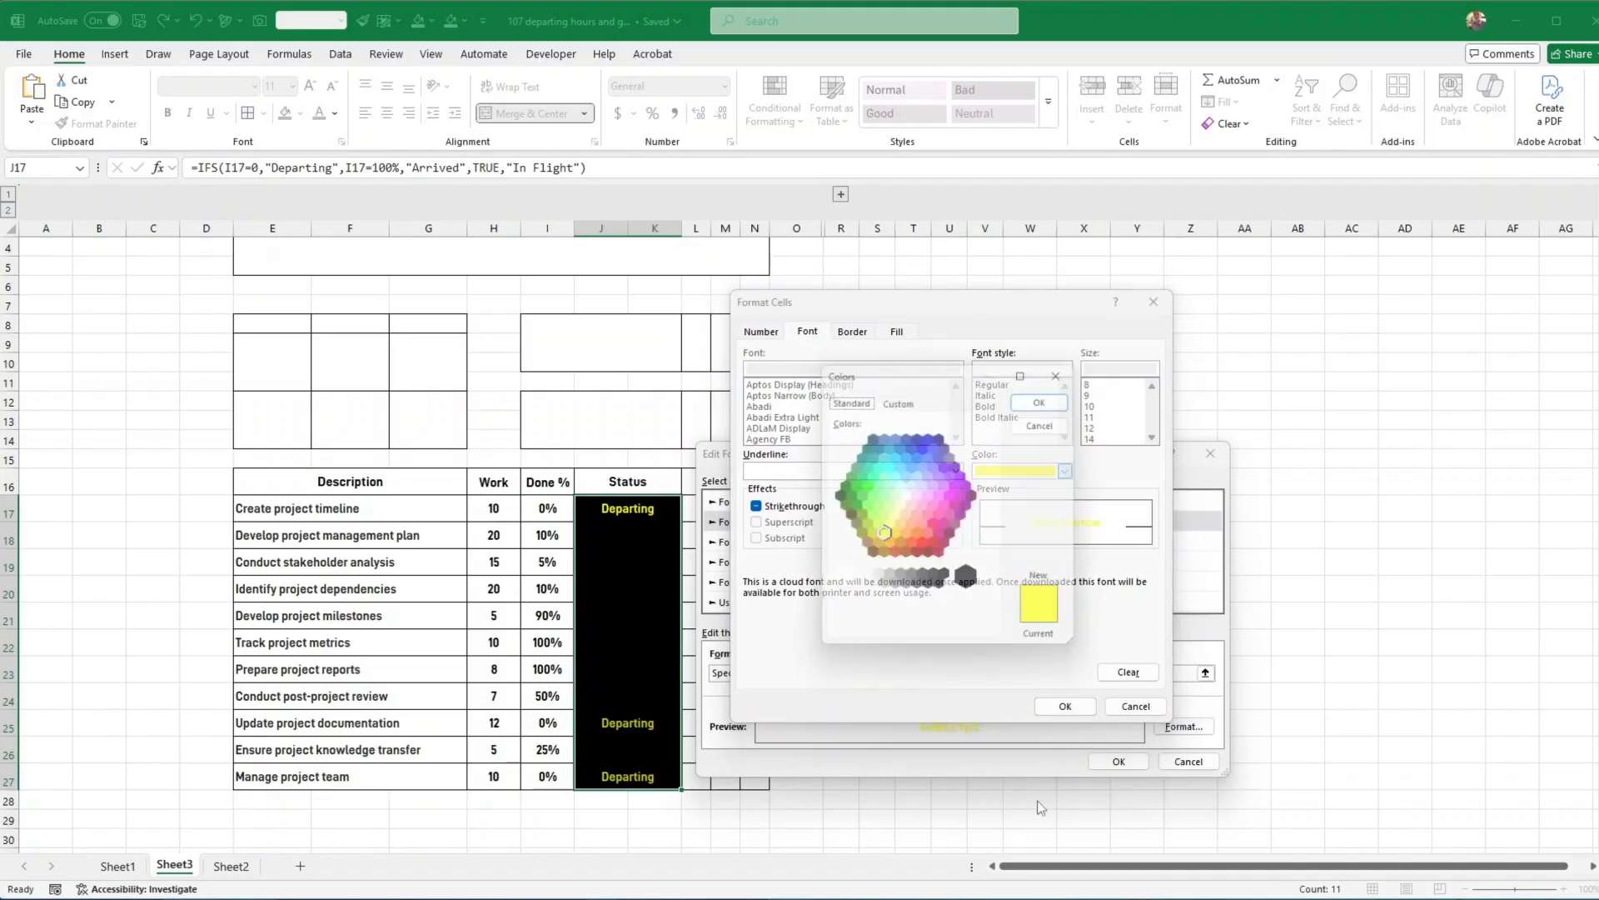
click(898, 398)
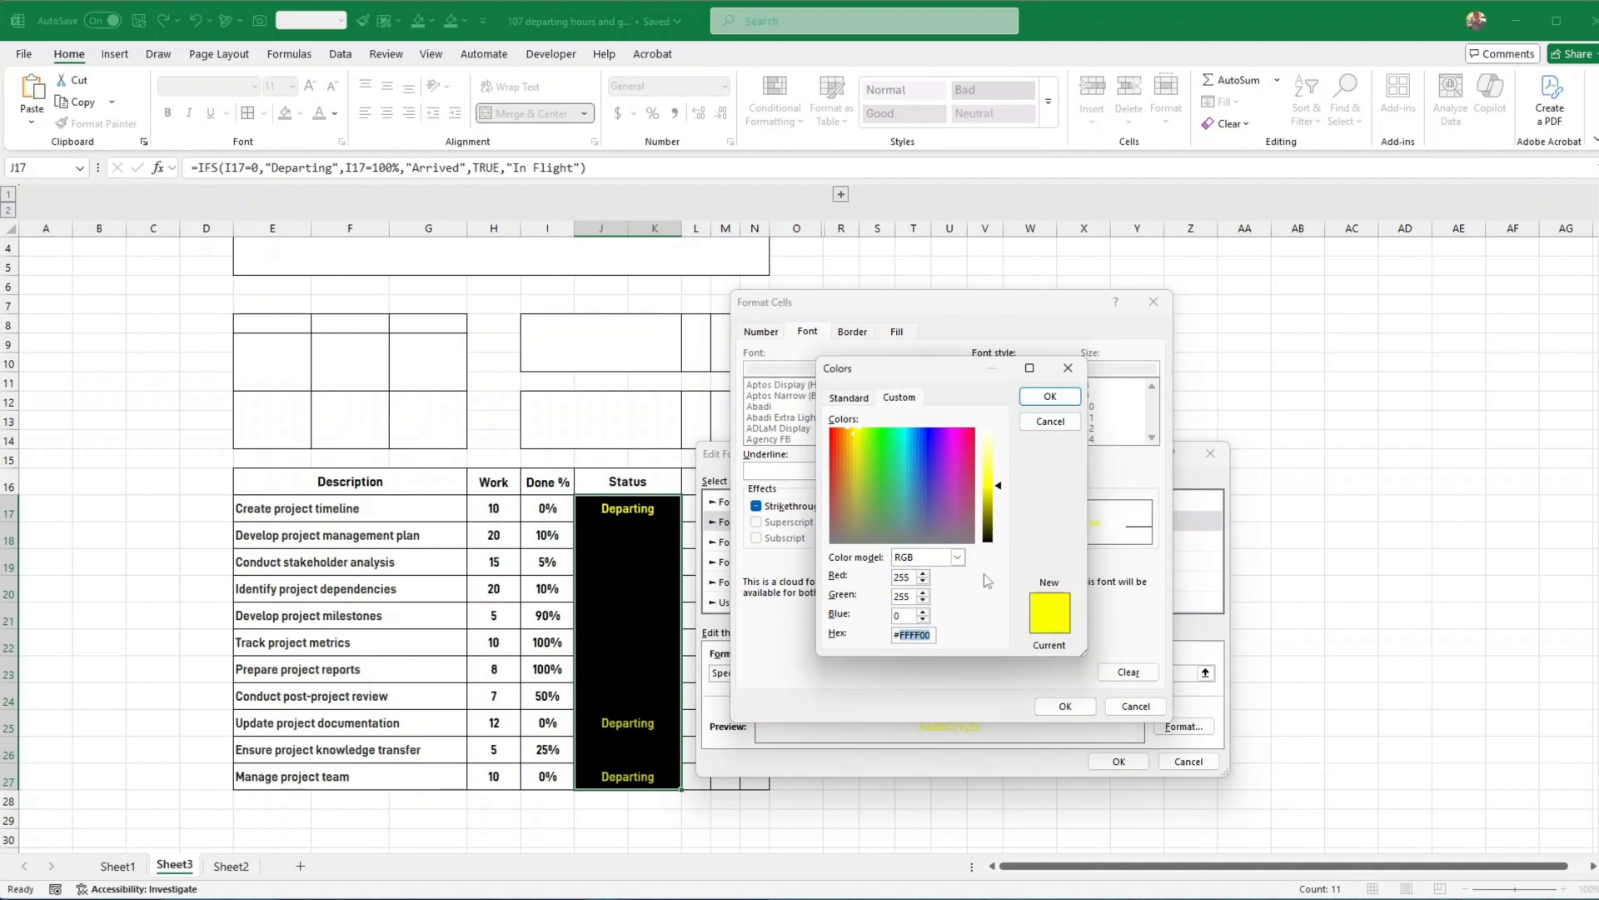
click(1052, 421)
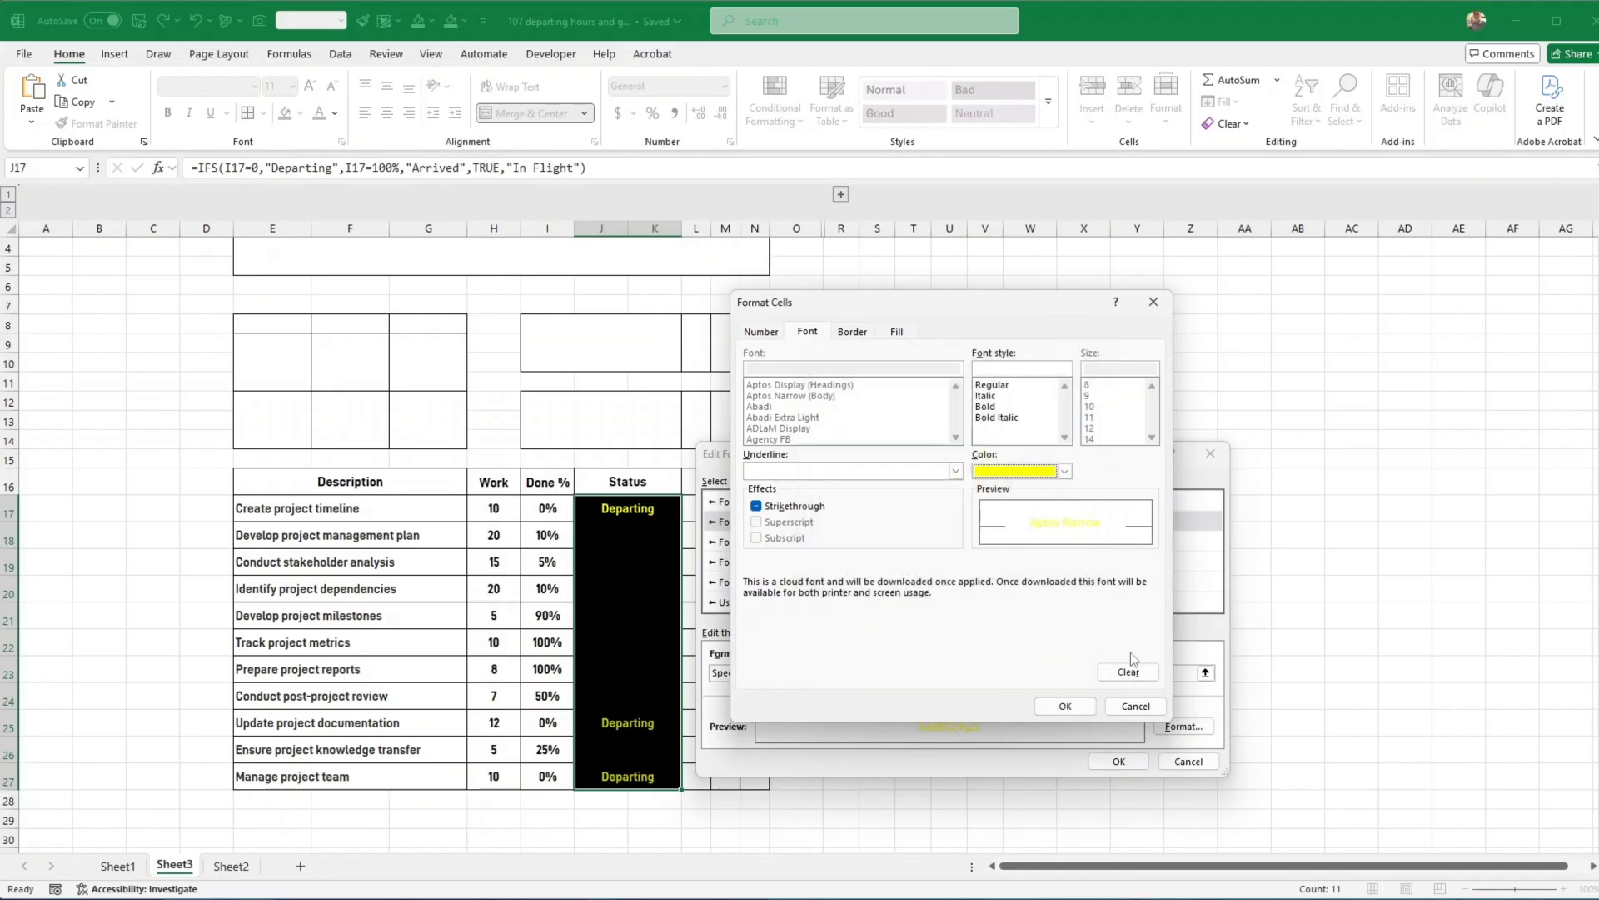
Set the "Arrived" rule's font colour to the recently used golden yellow
click(1027, 471)
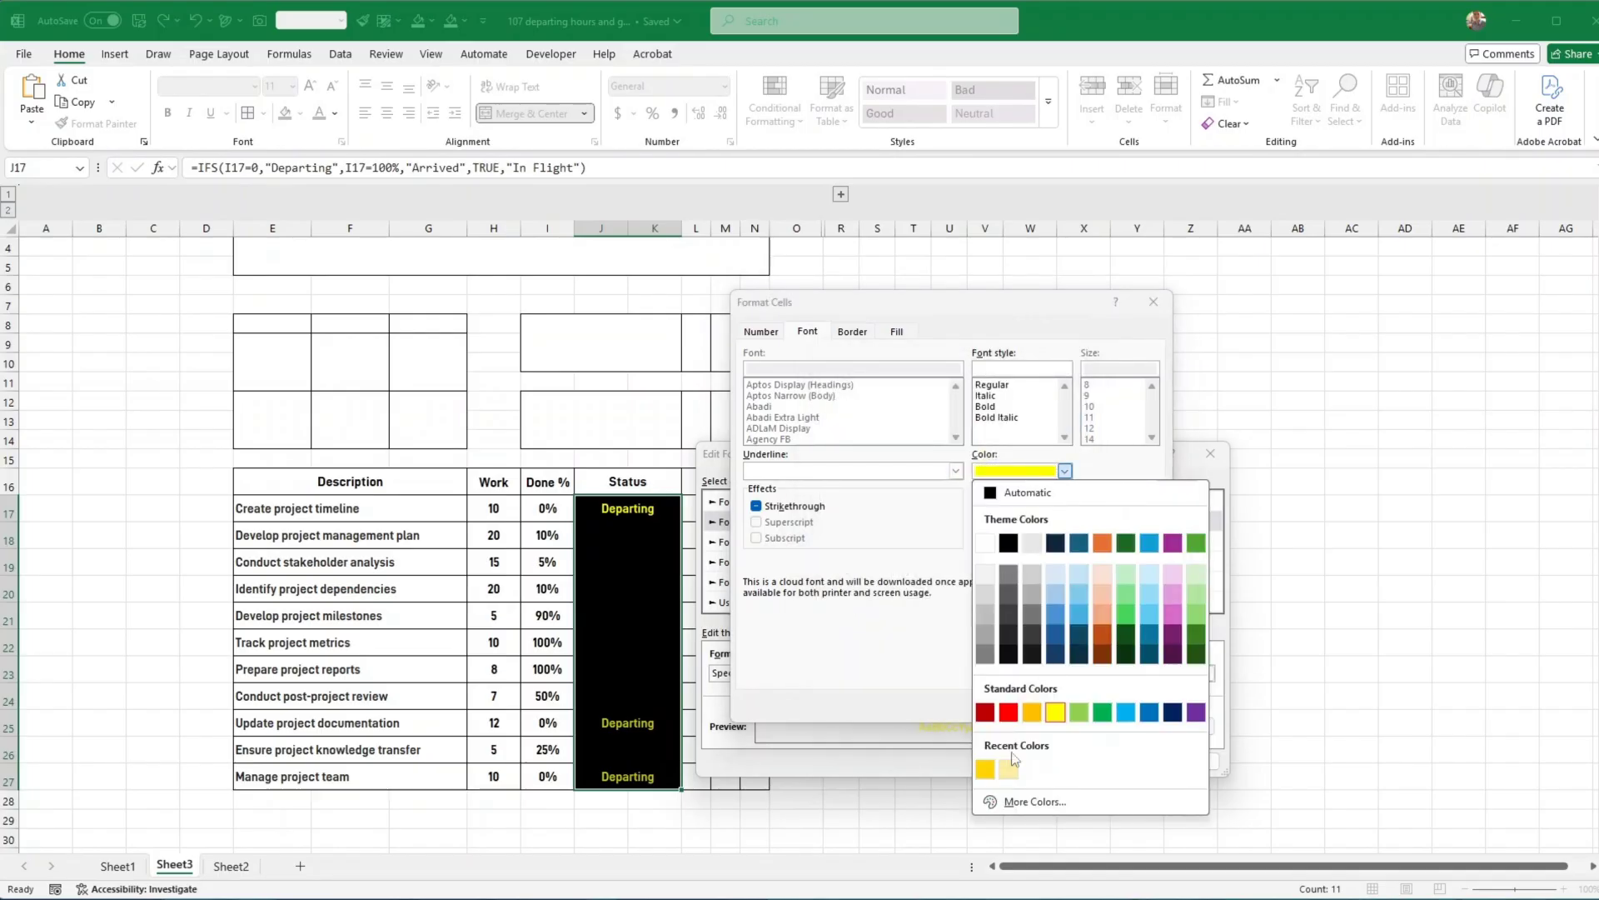
click(986, 768)
click(1065, 706)
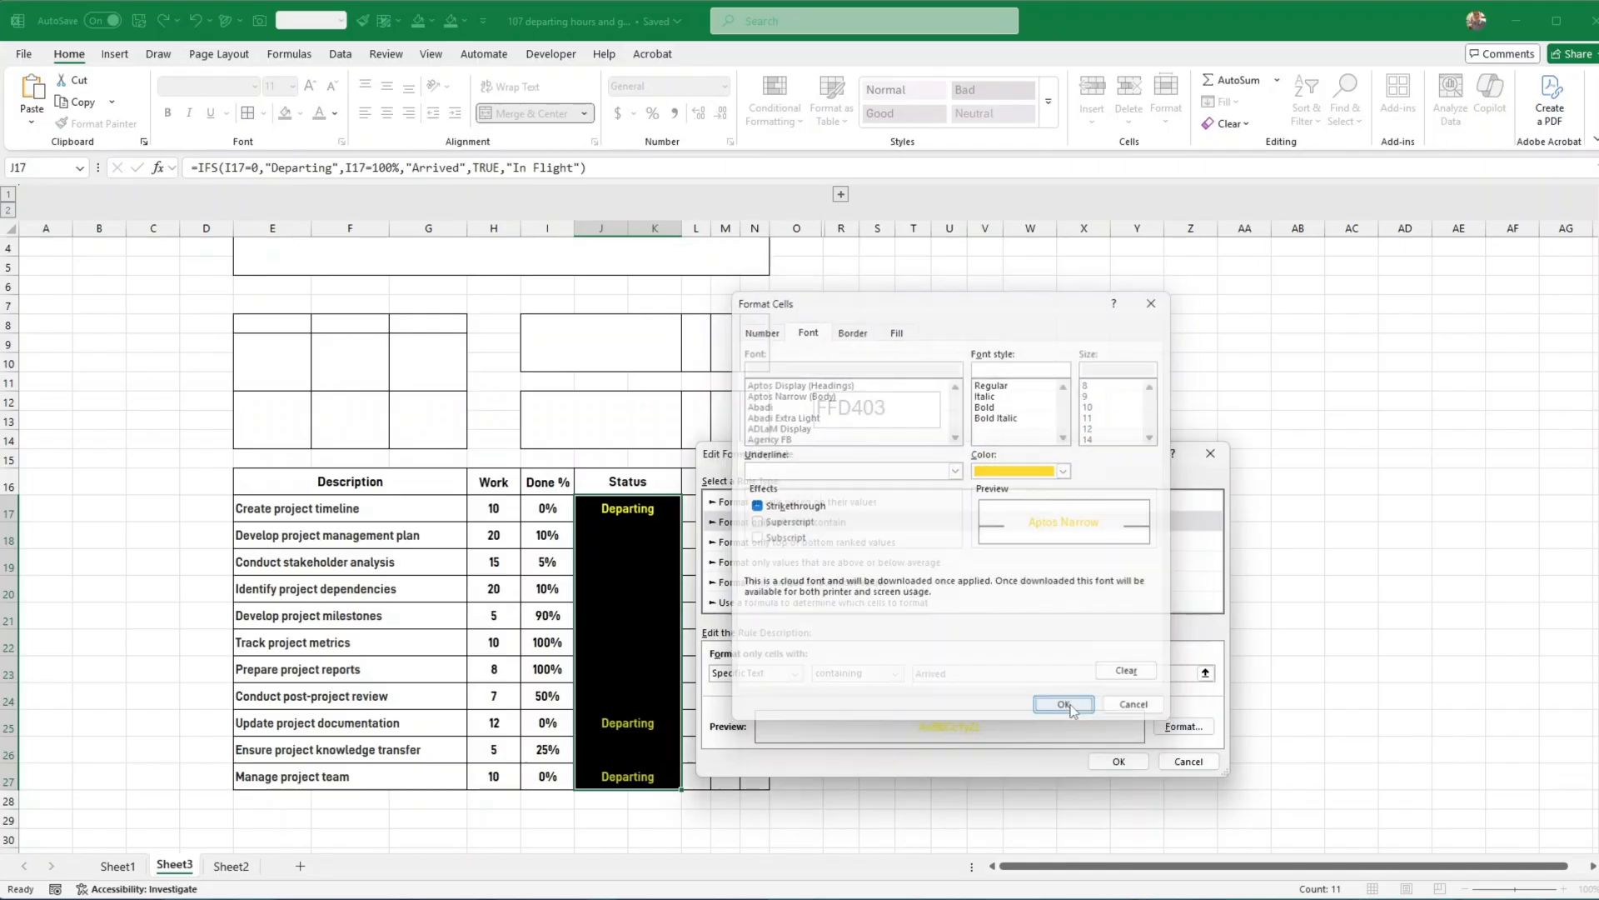
Confirm the "Arrived" rule and apply all the conditional formatting rules to the Status cells
click(1119, 760)
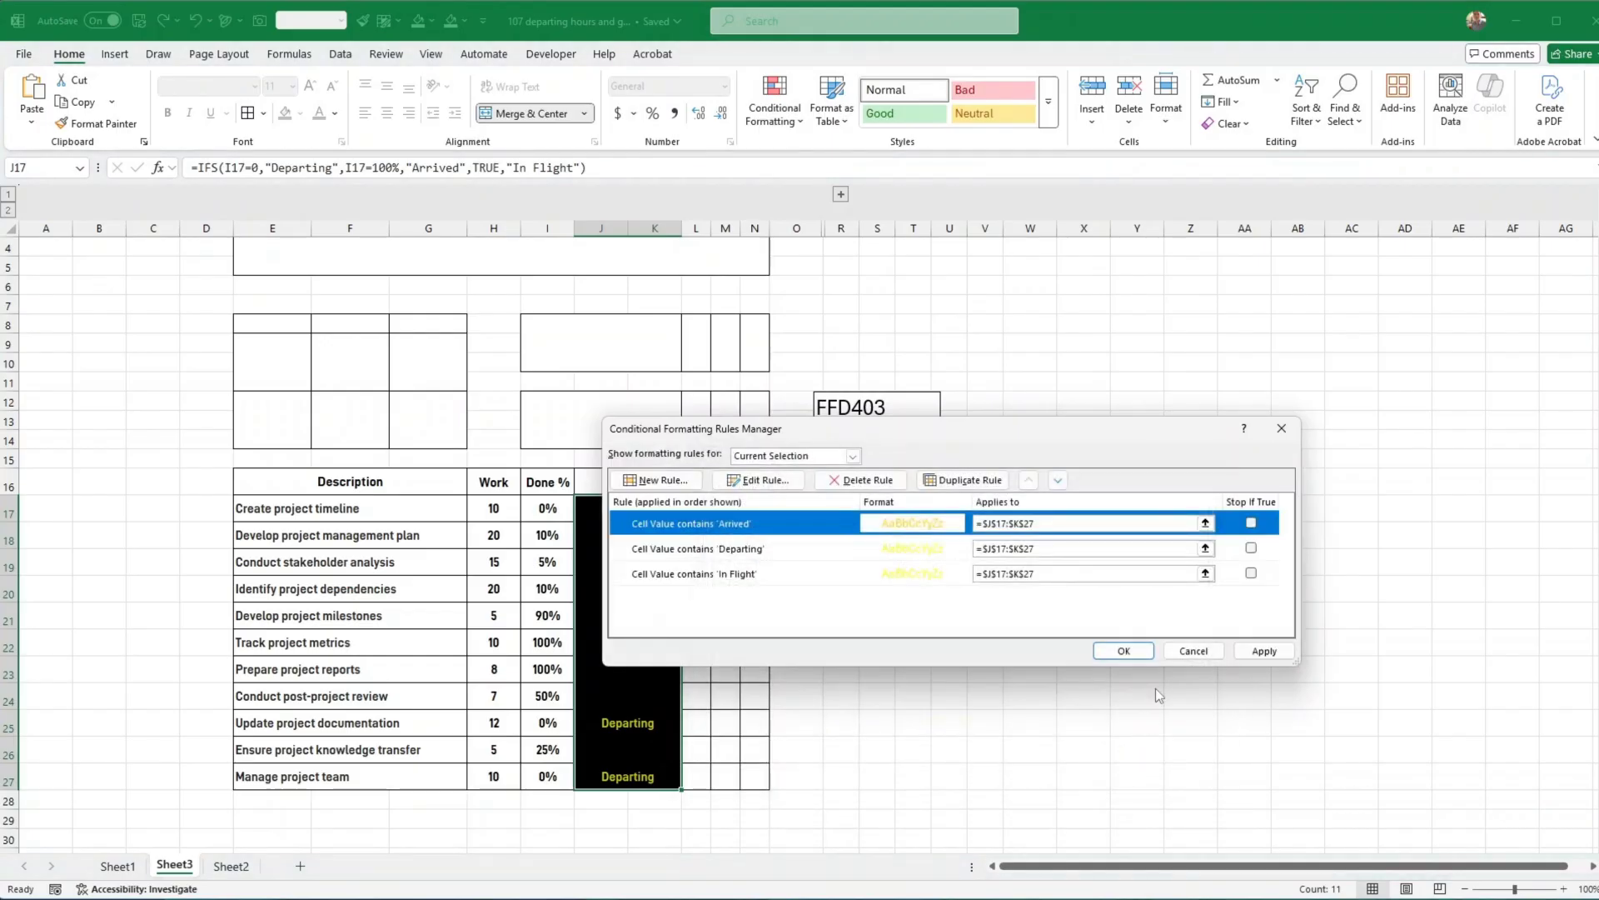
click(1263, 651)
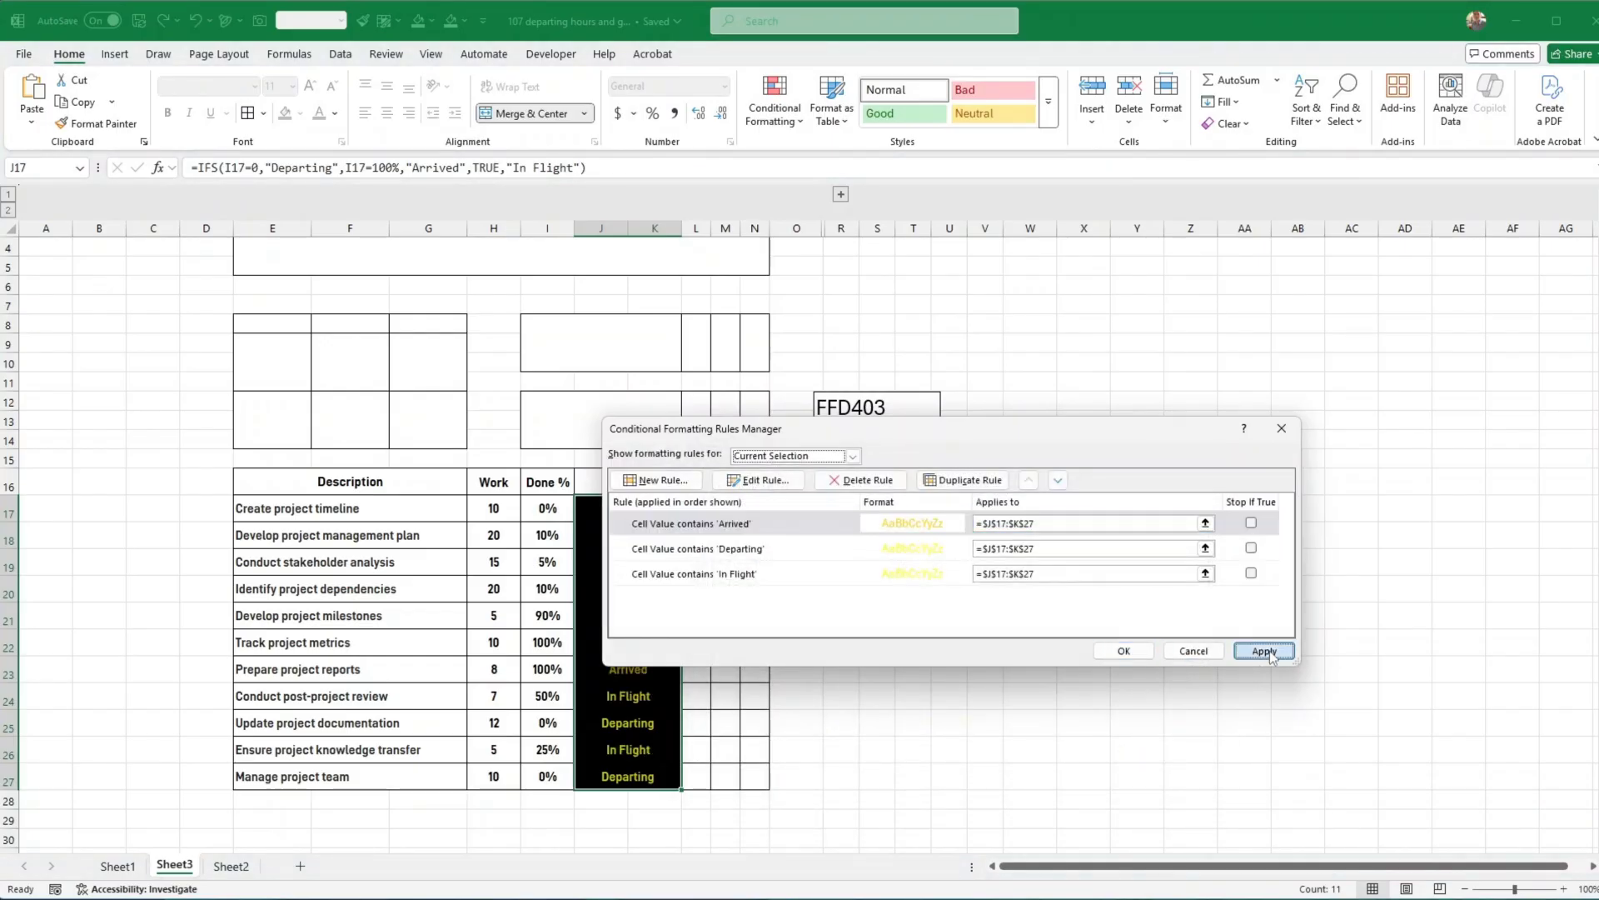
click(1124, 650)
click(1119, 667)
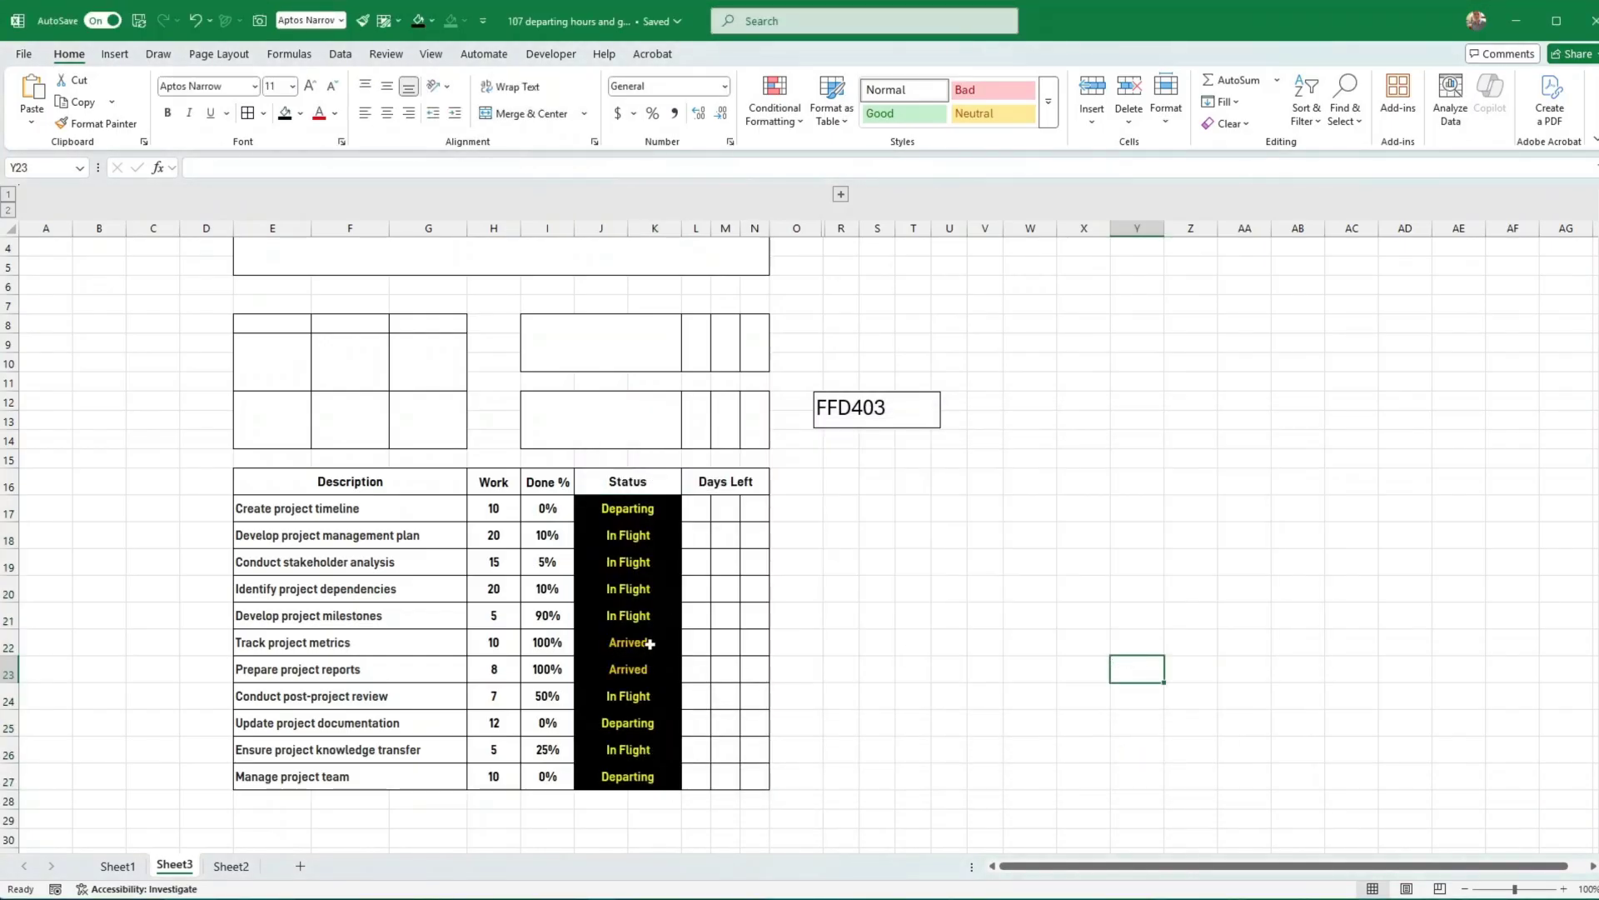
Give the Status cells in rows 17 to 27 white outline and inside borders
click(589, 507)
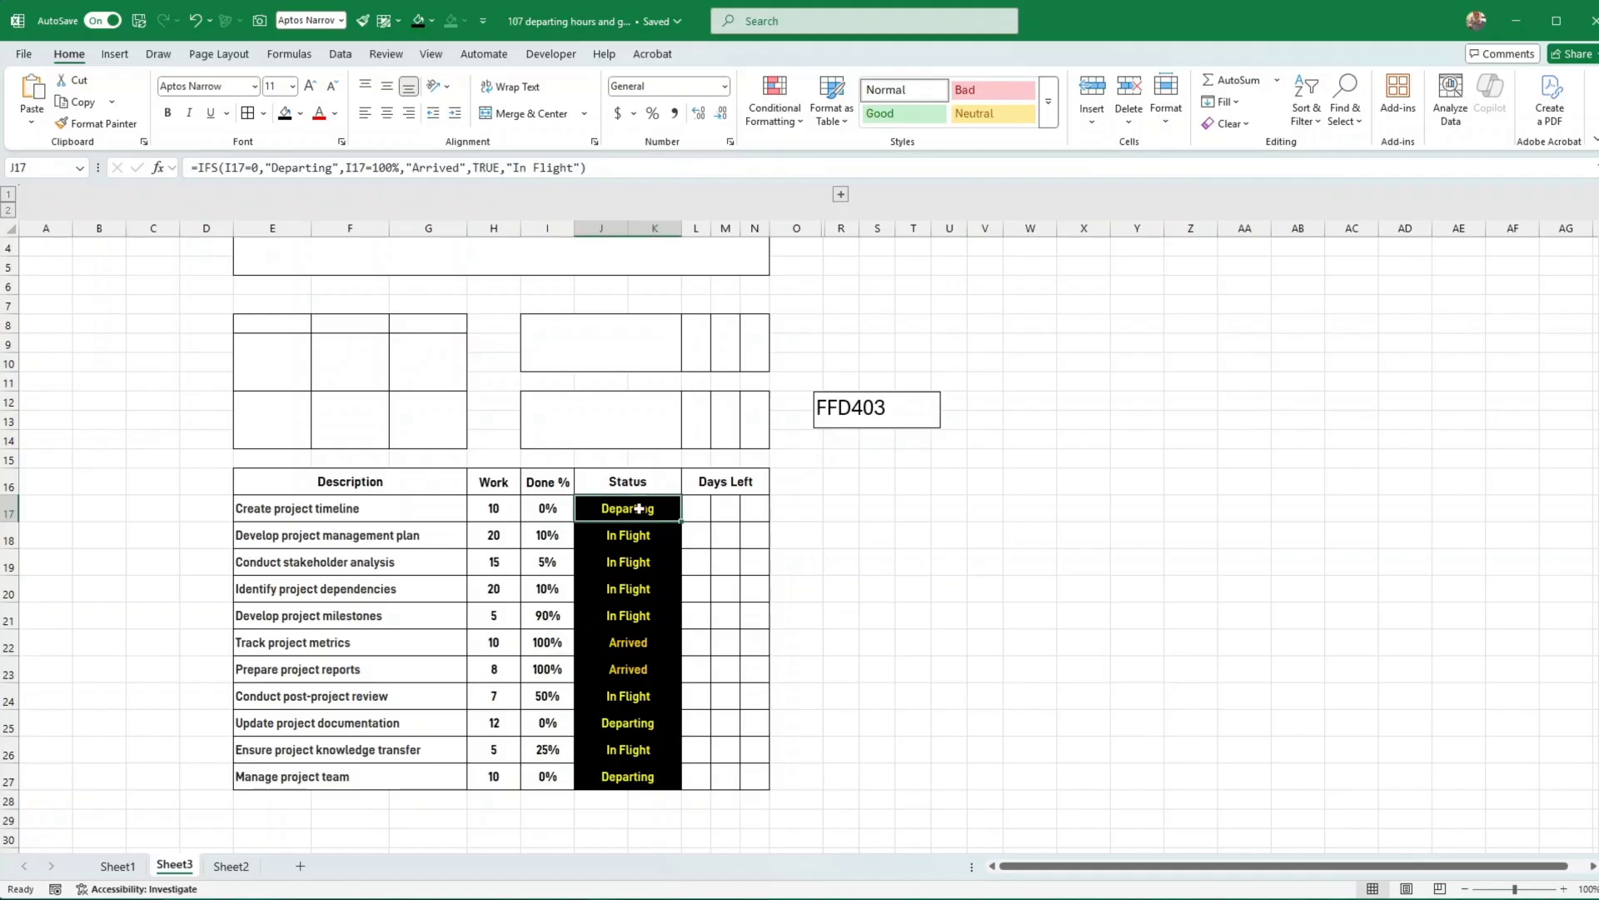
drag(639, 509, 637, 776)
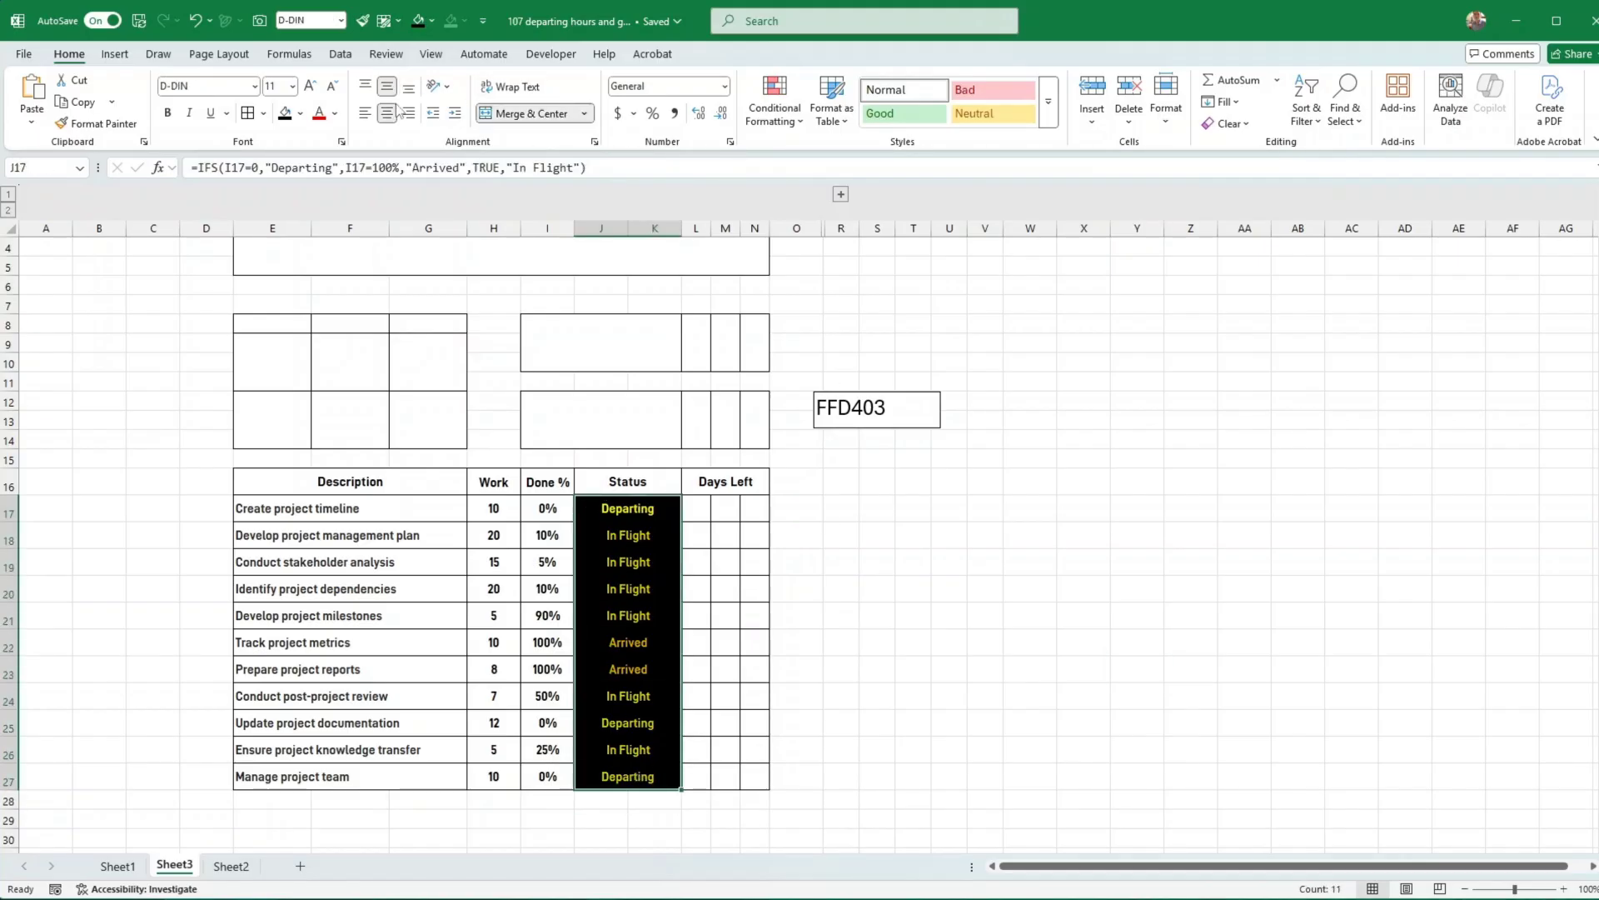
click(263, 114)
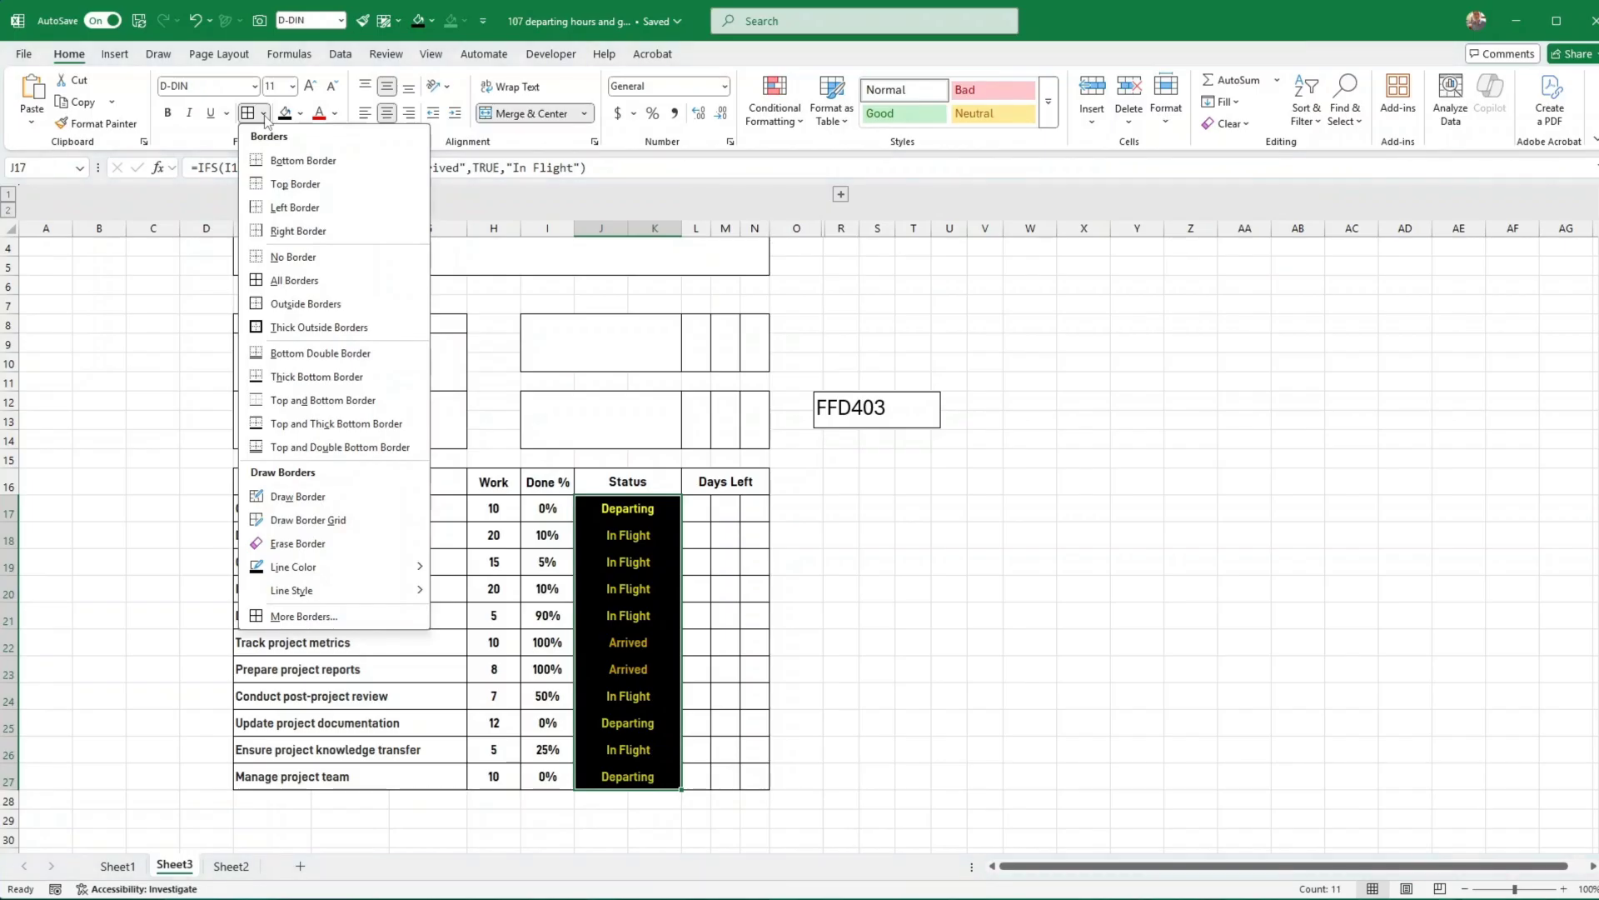
click(301, 615)
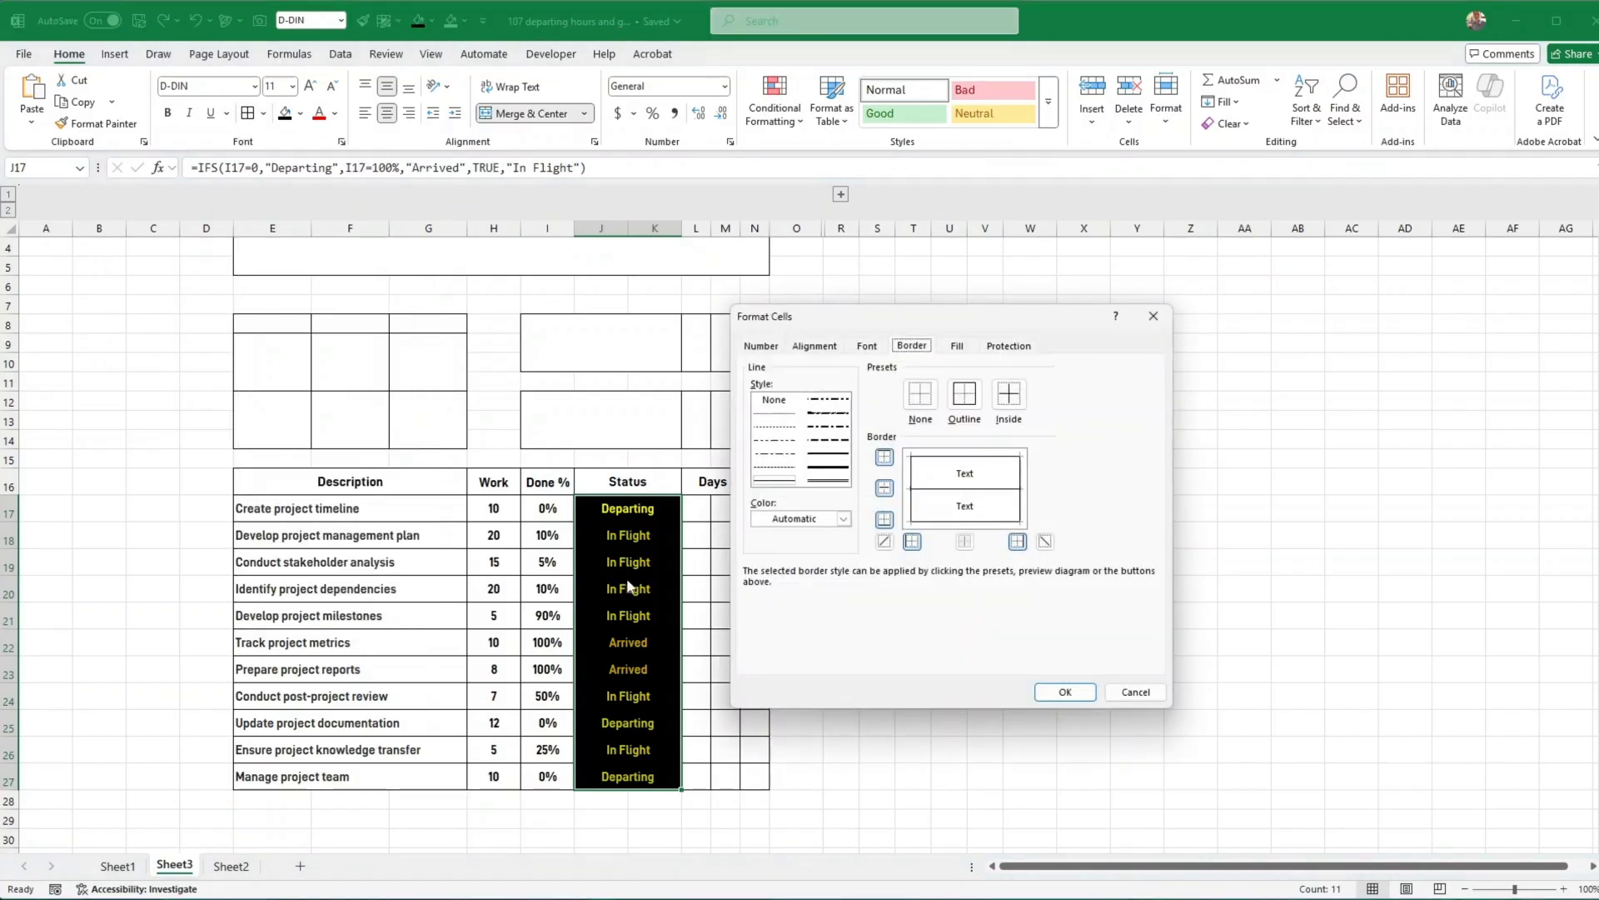
click(843, 518)
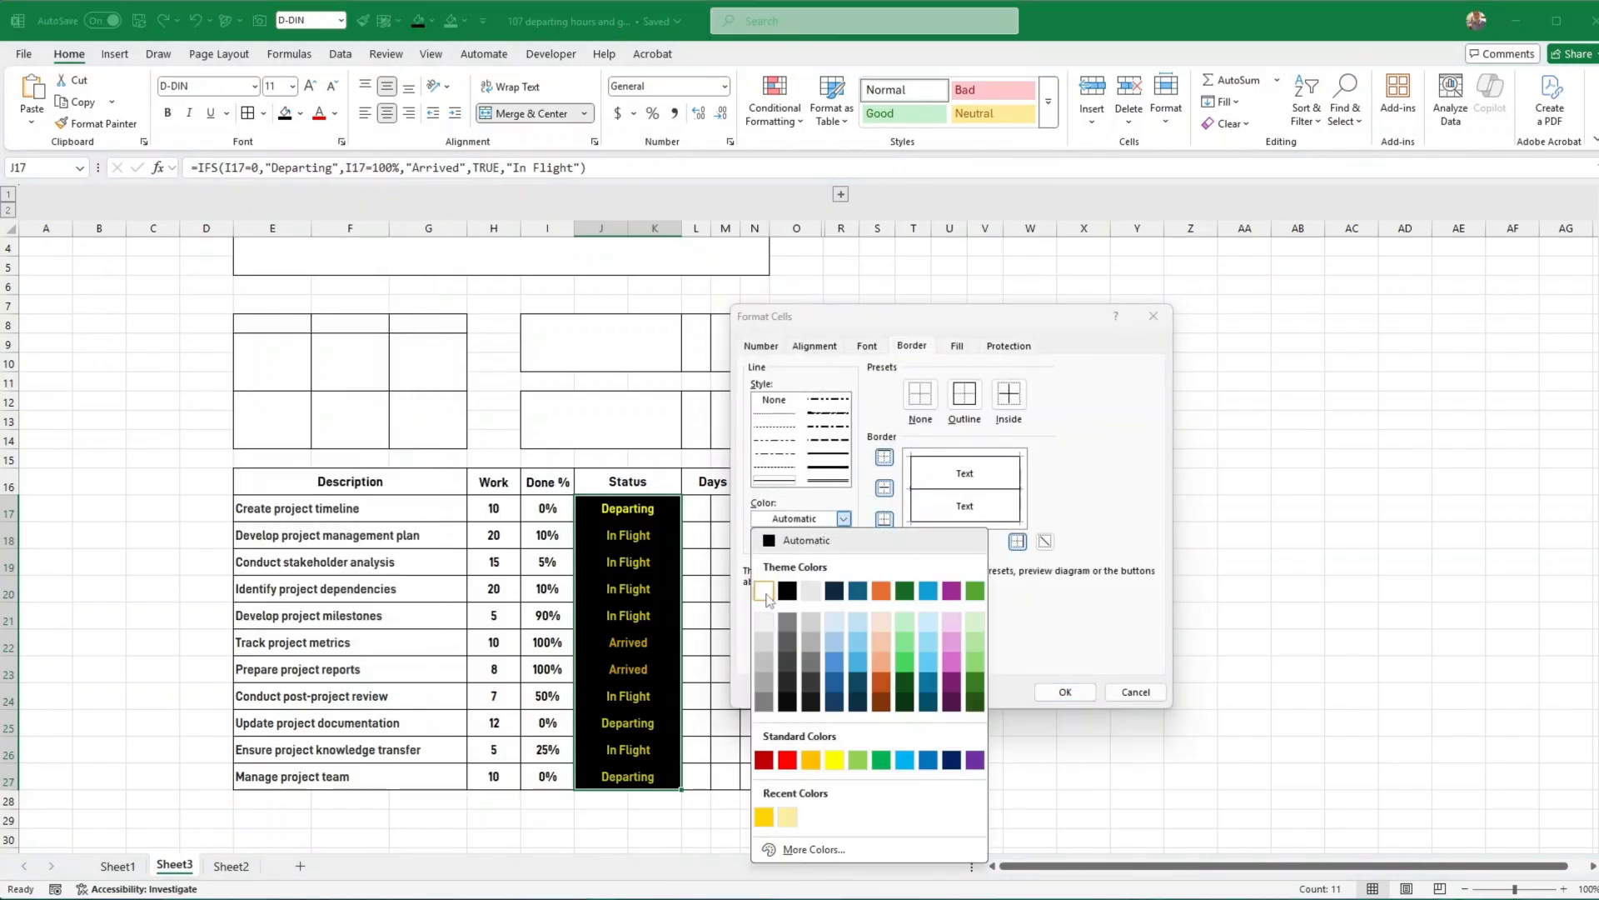
click(764, 591)
click(964, 394)
click(1009, 394)
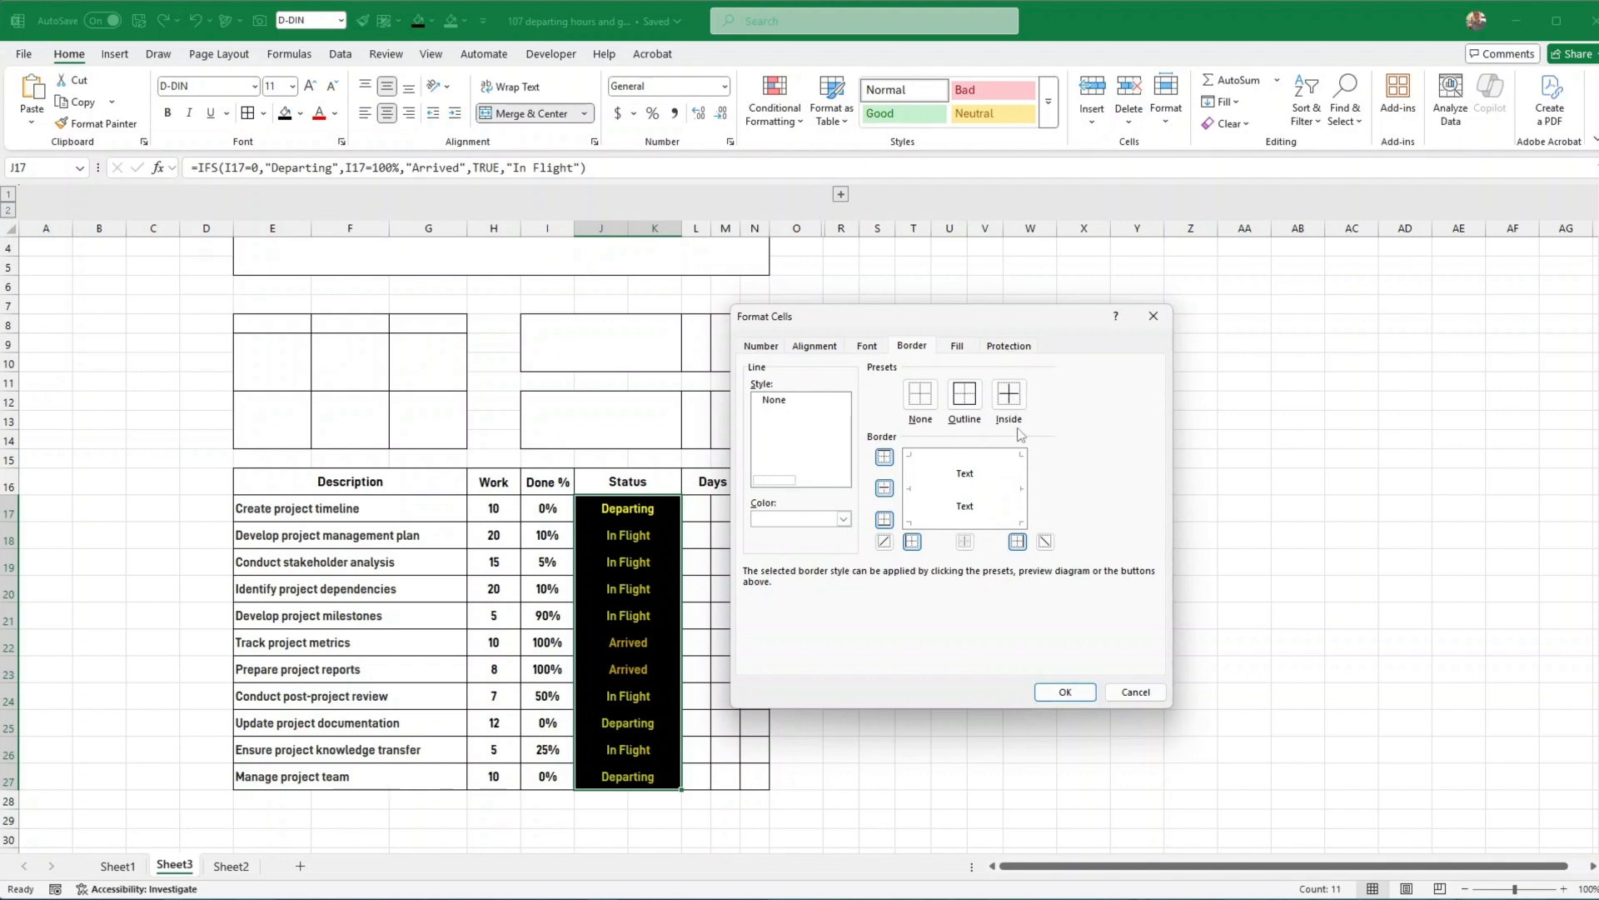
click(1051, 690)
click(1057, 690)
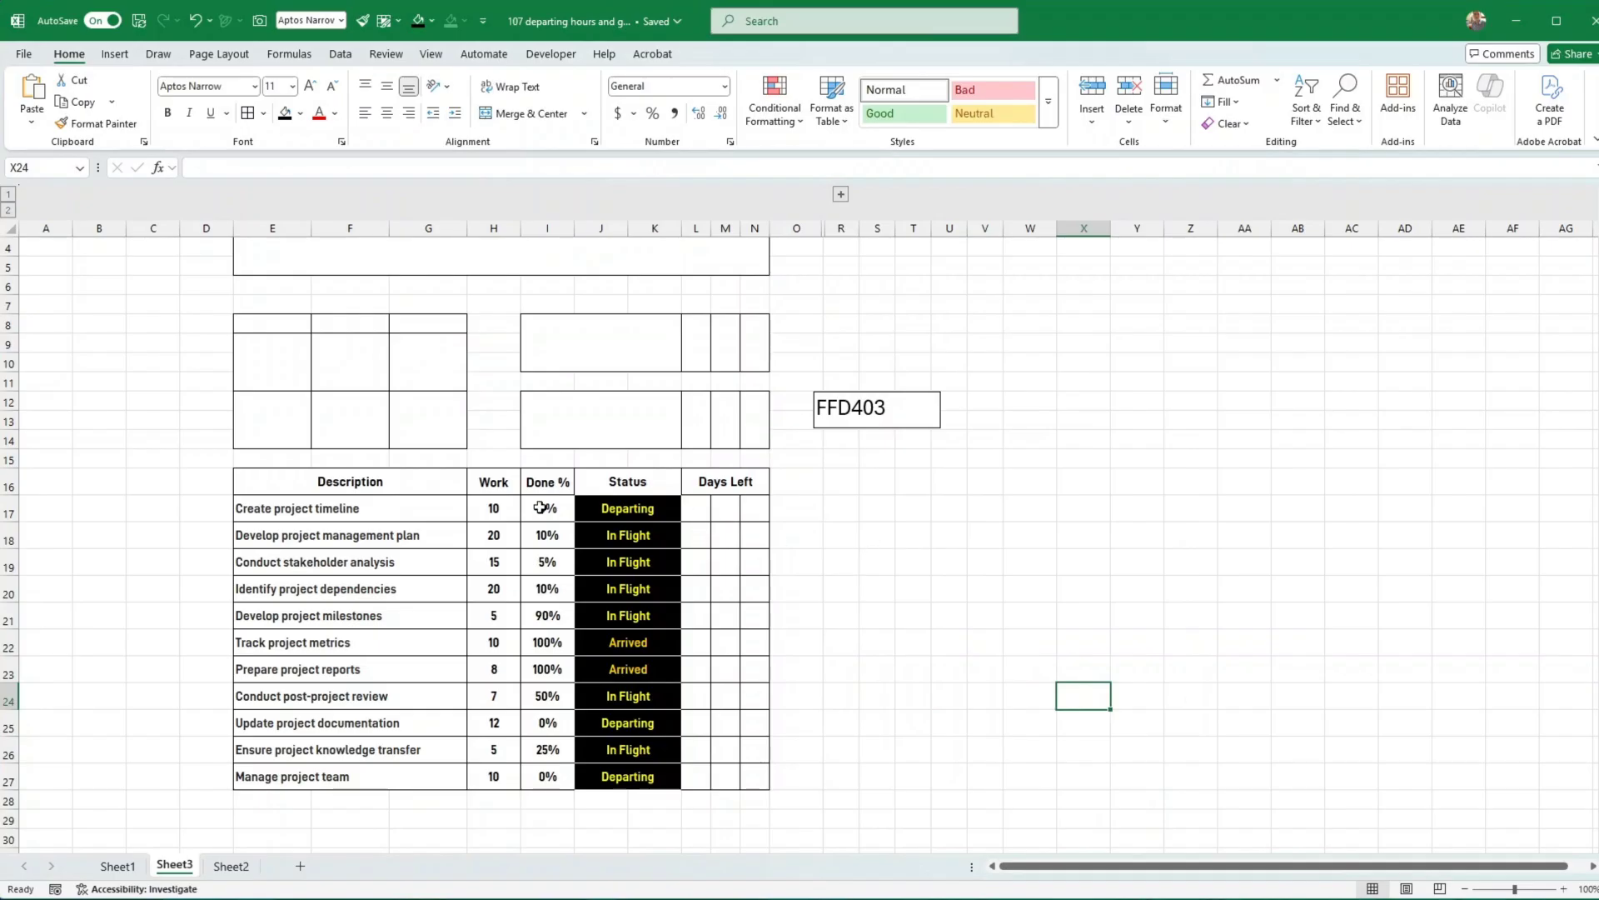
Examine the MOD and INT formulas in row 17 of the helper columns that split the days left into digits
scroll(853, 654, up, 1)
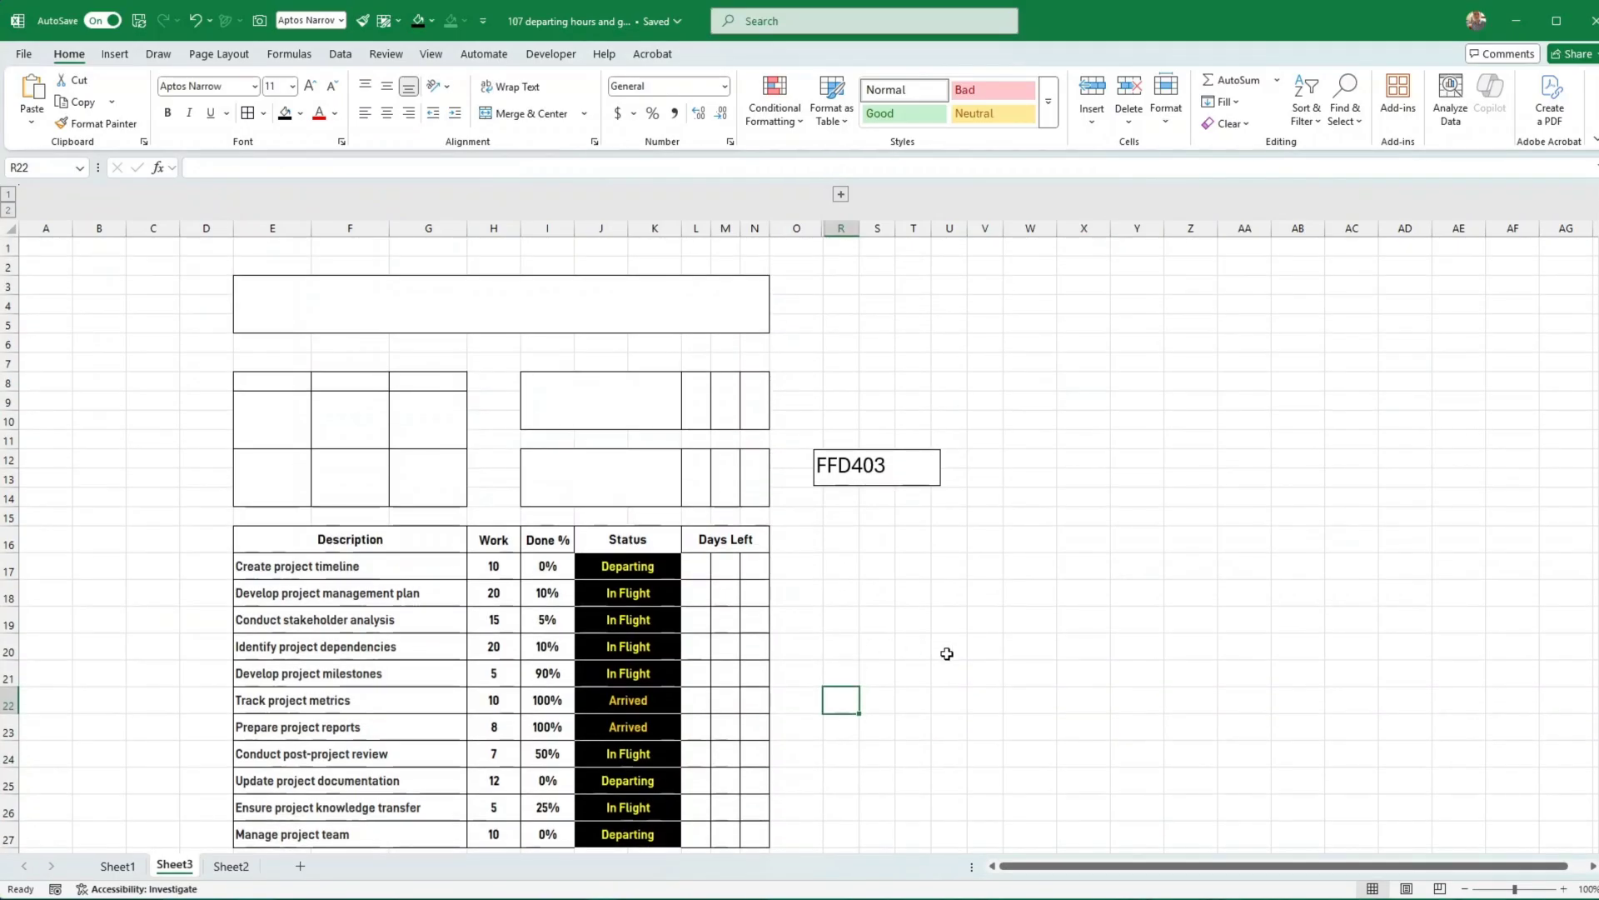
click(919, 647)
scroll(919, 647, down, 1)
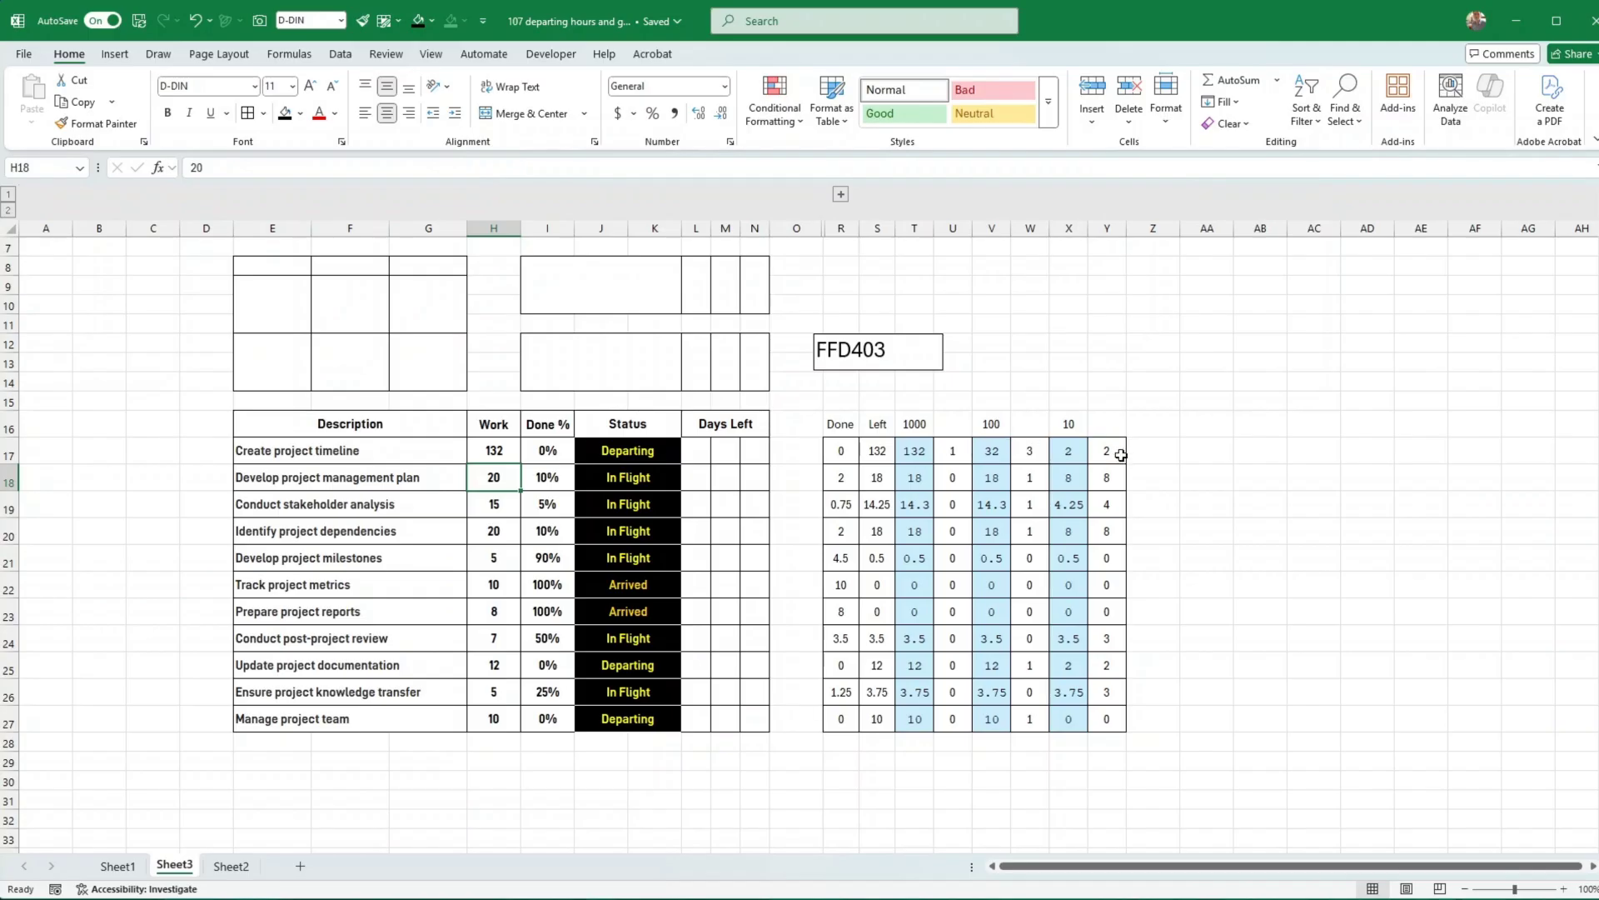
click(913, 451)
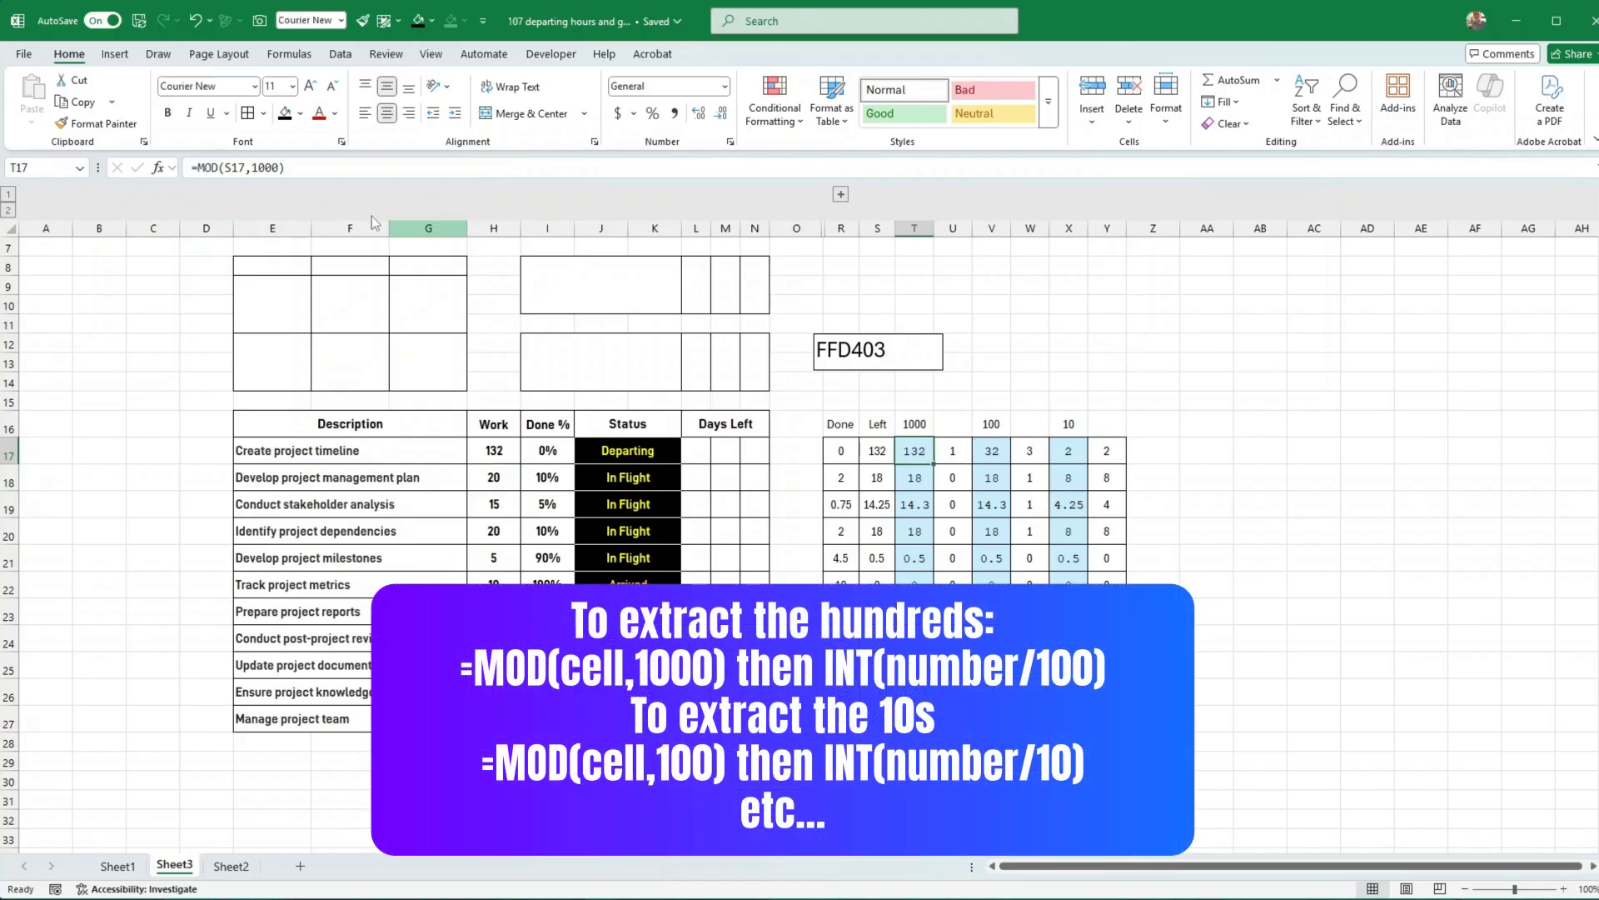
click(914, 479)
click(915, 457)
click(949, 451)
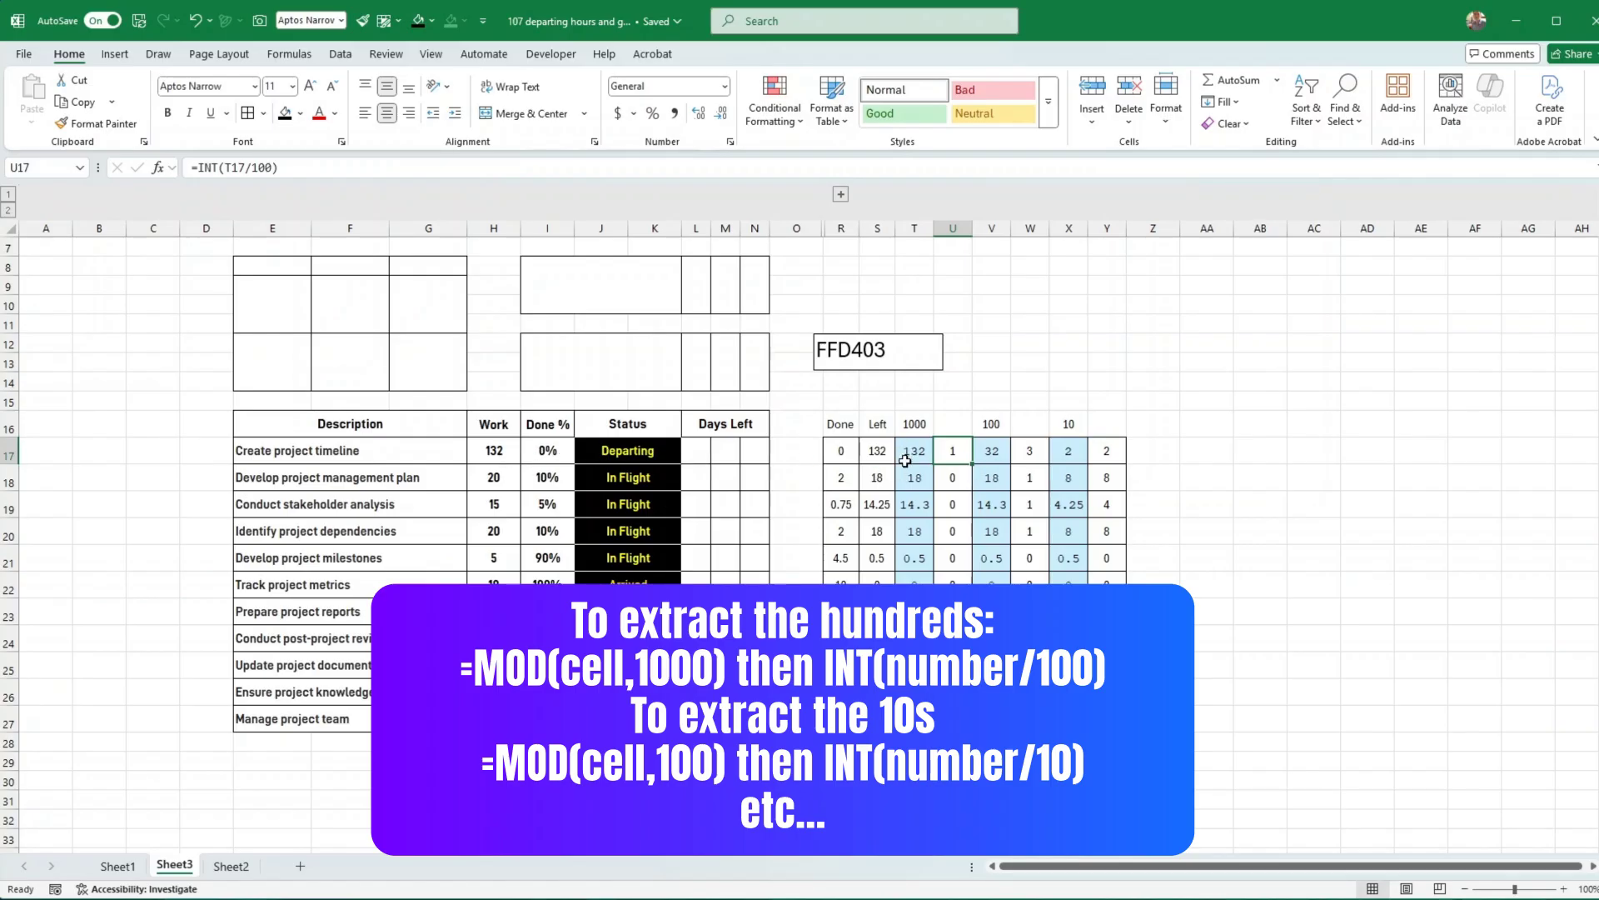
click(986, 459)
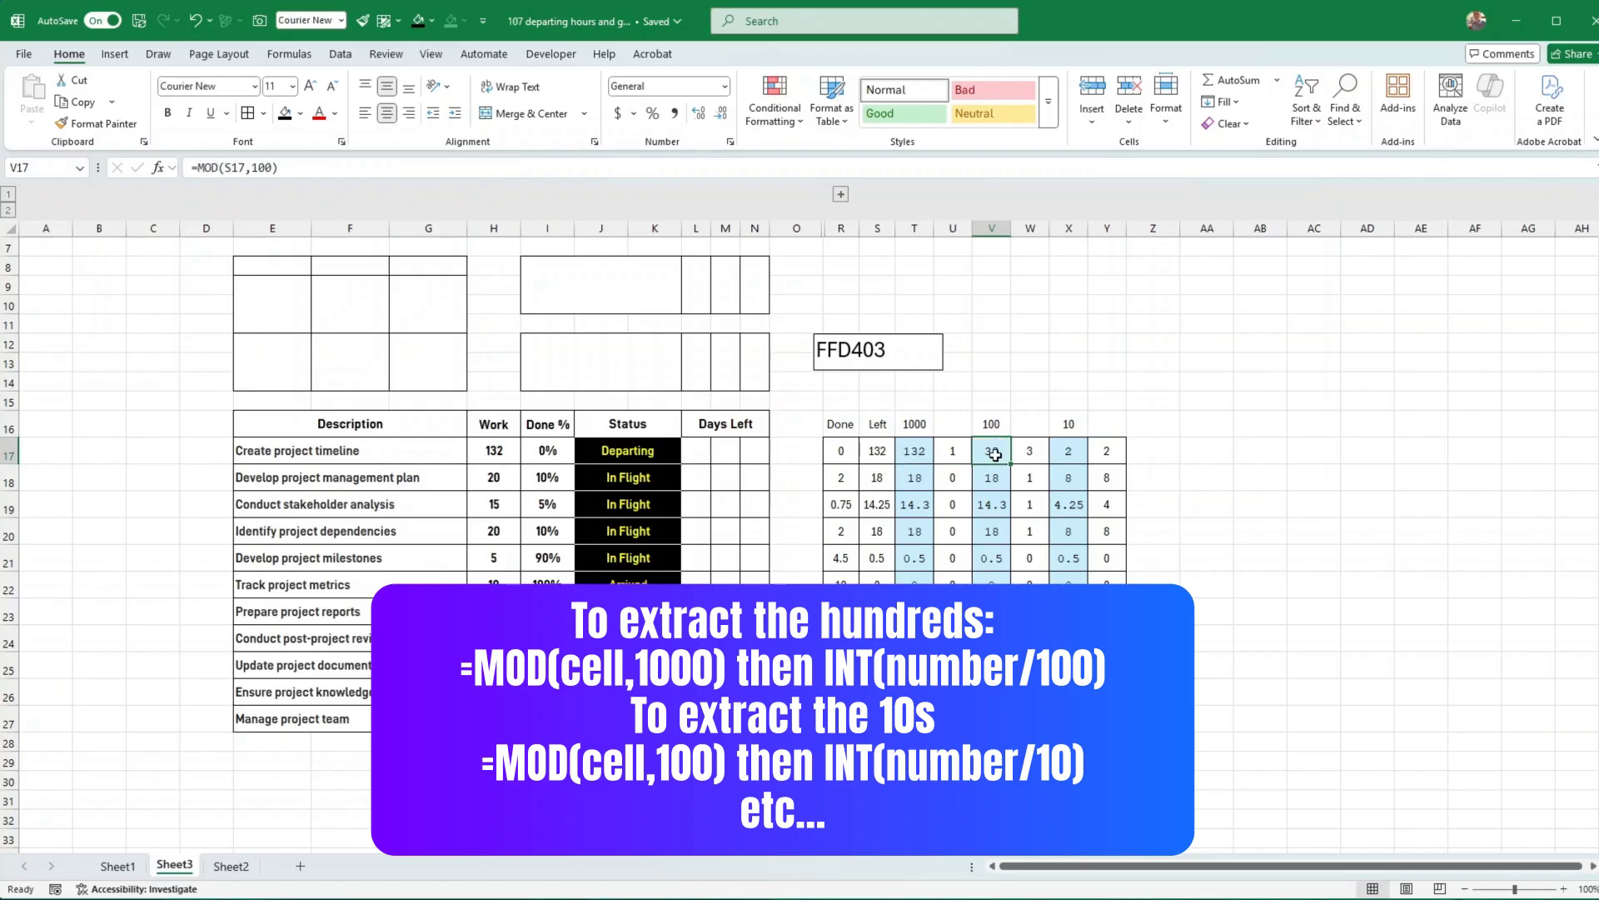
click(1073, 457)
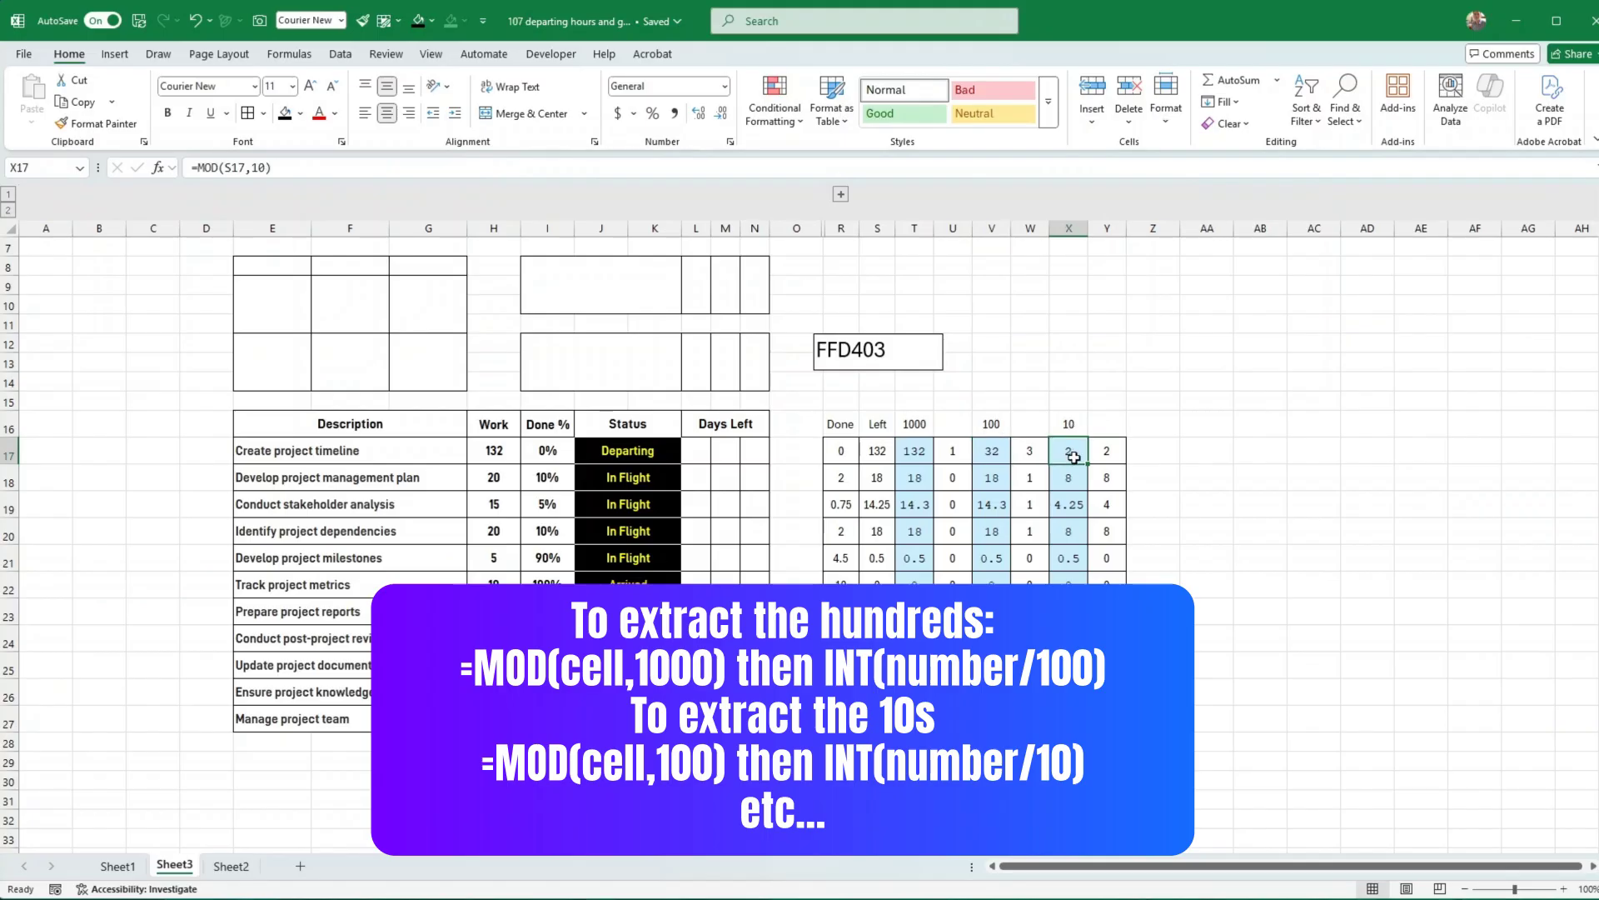
Fill the digit-extraction formulas in T17:Y17 down to row 27
click(913, 458)
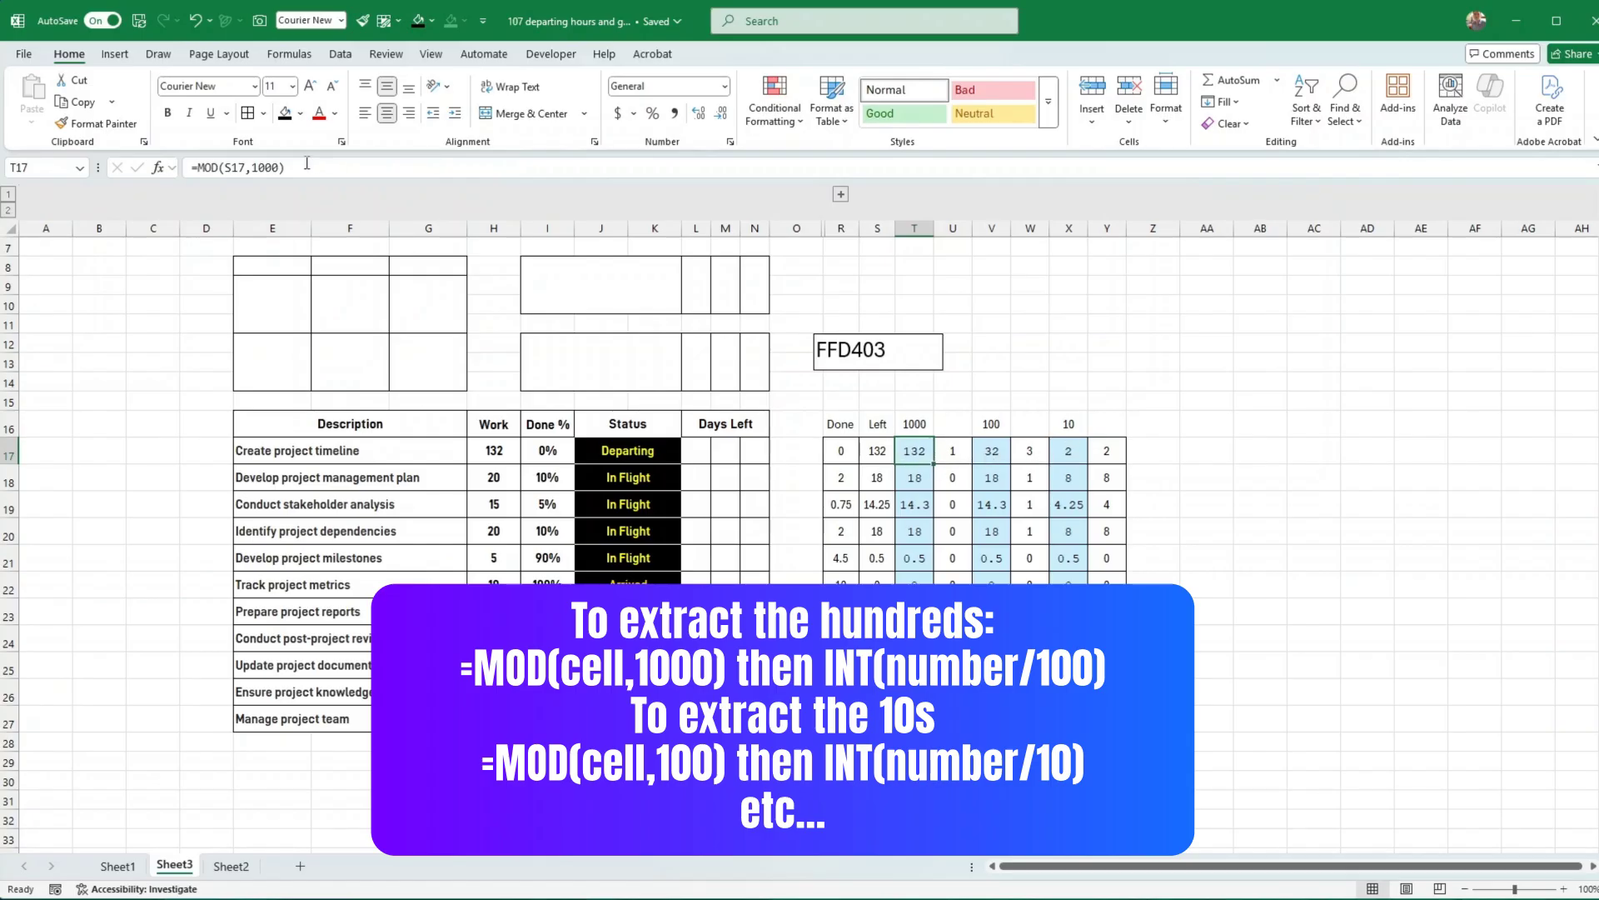
shift+click(1106, 450)
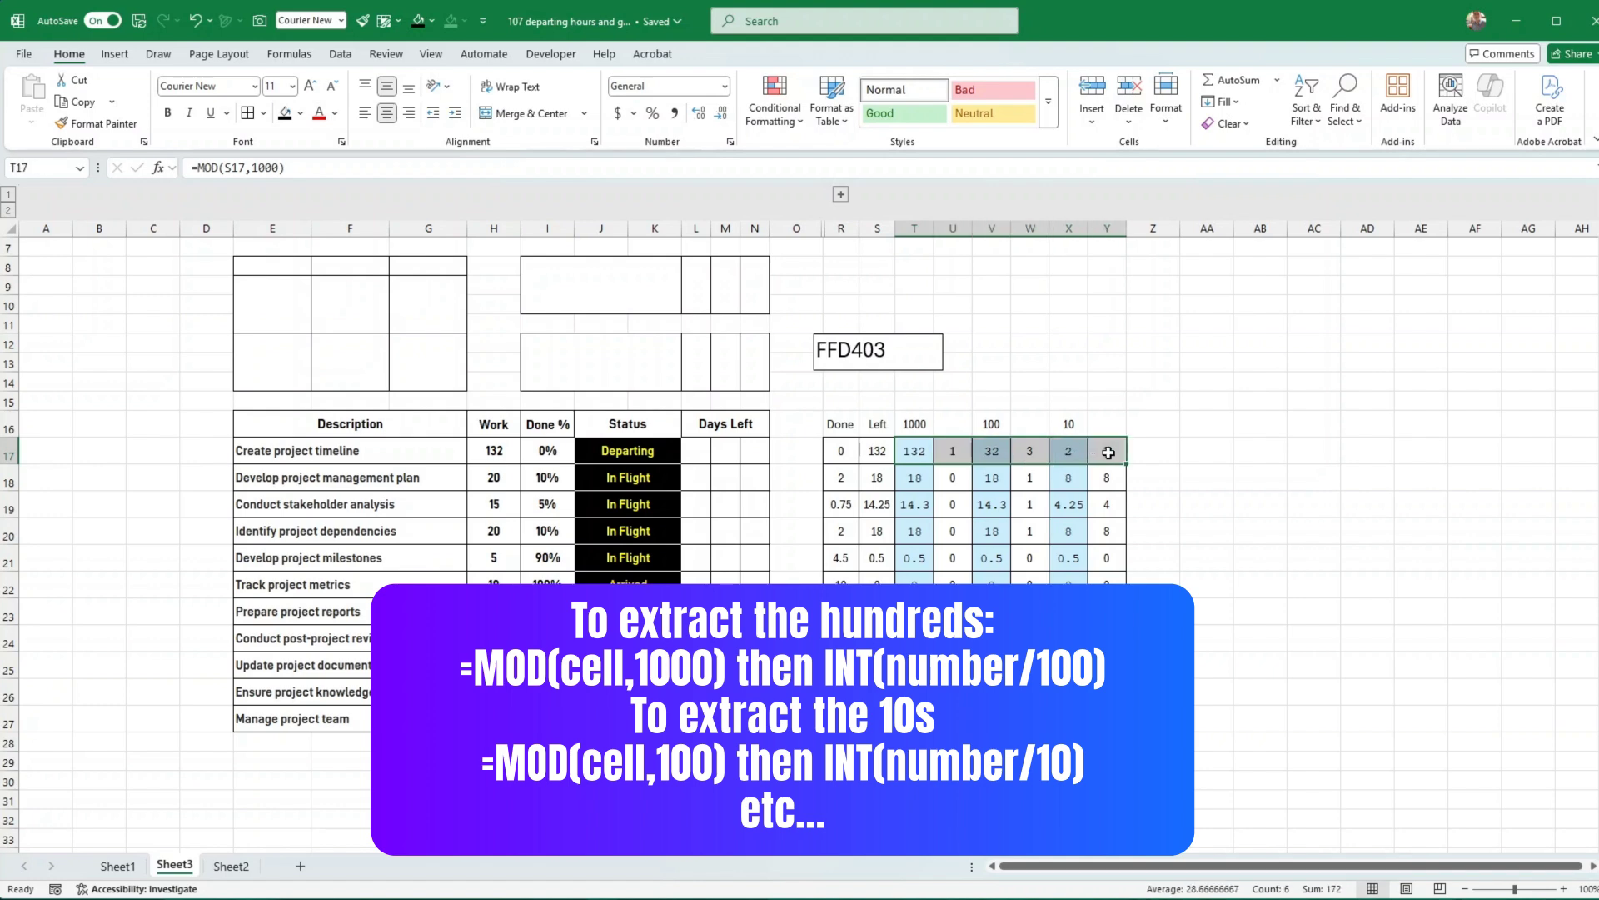
double_click(1126, 467)
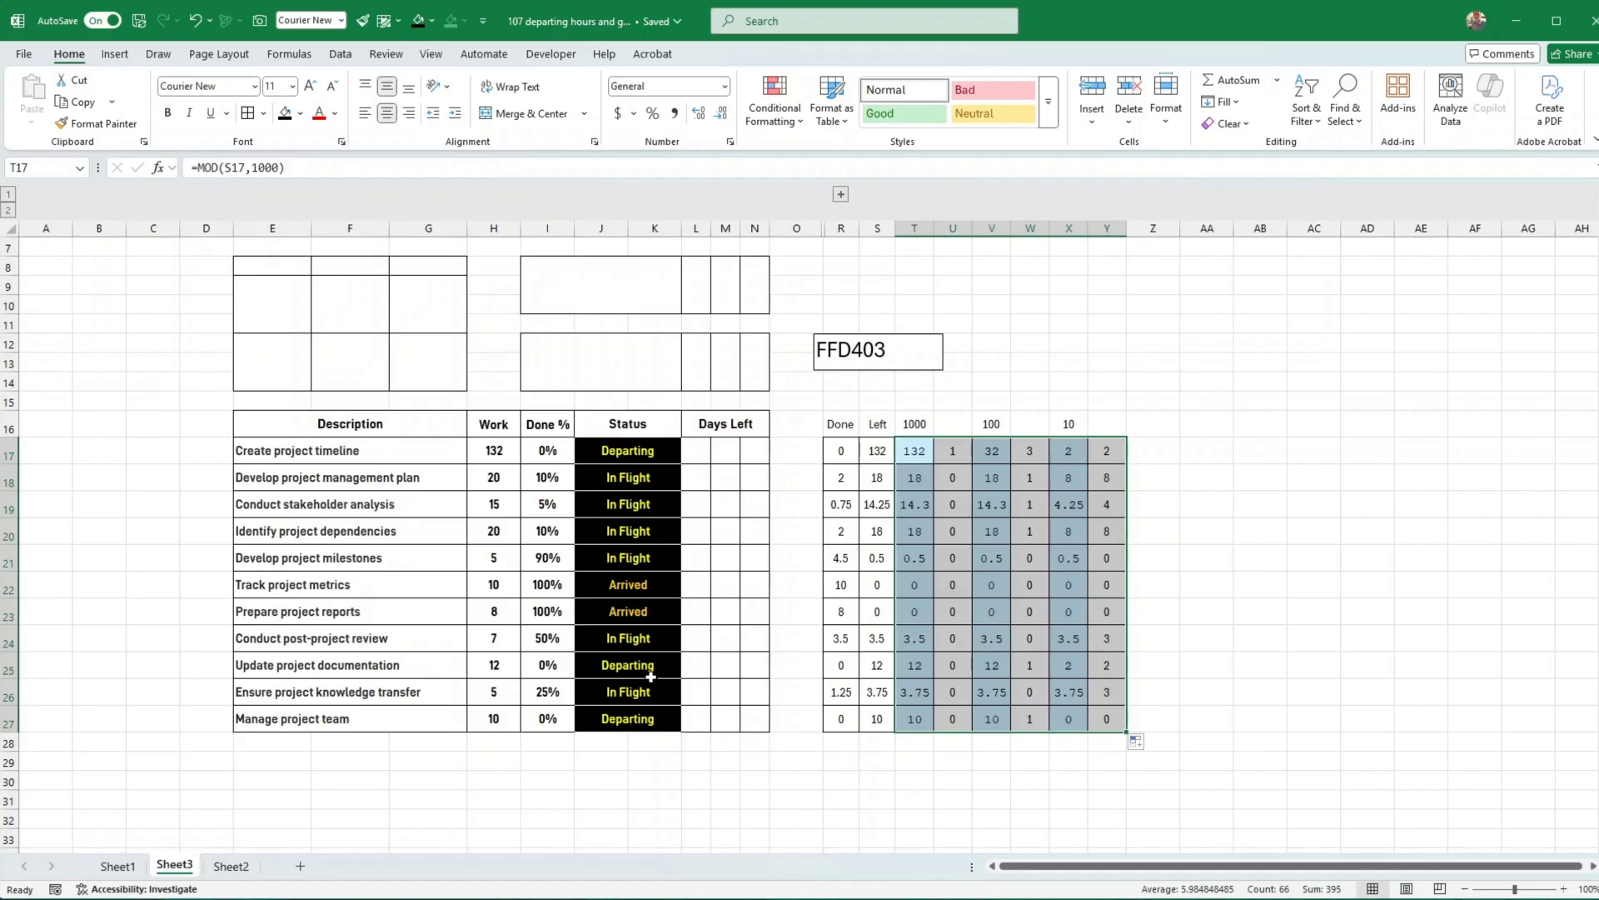
click(956, 592)
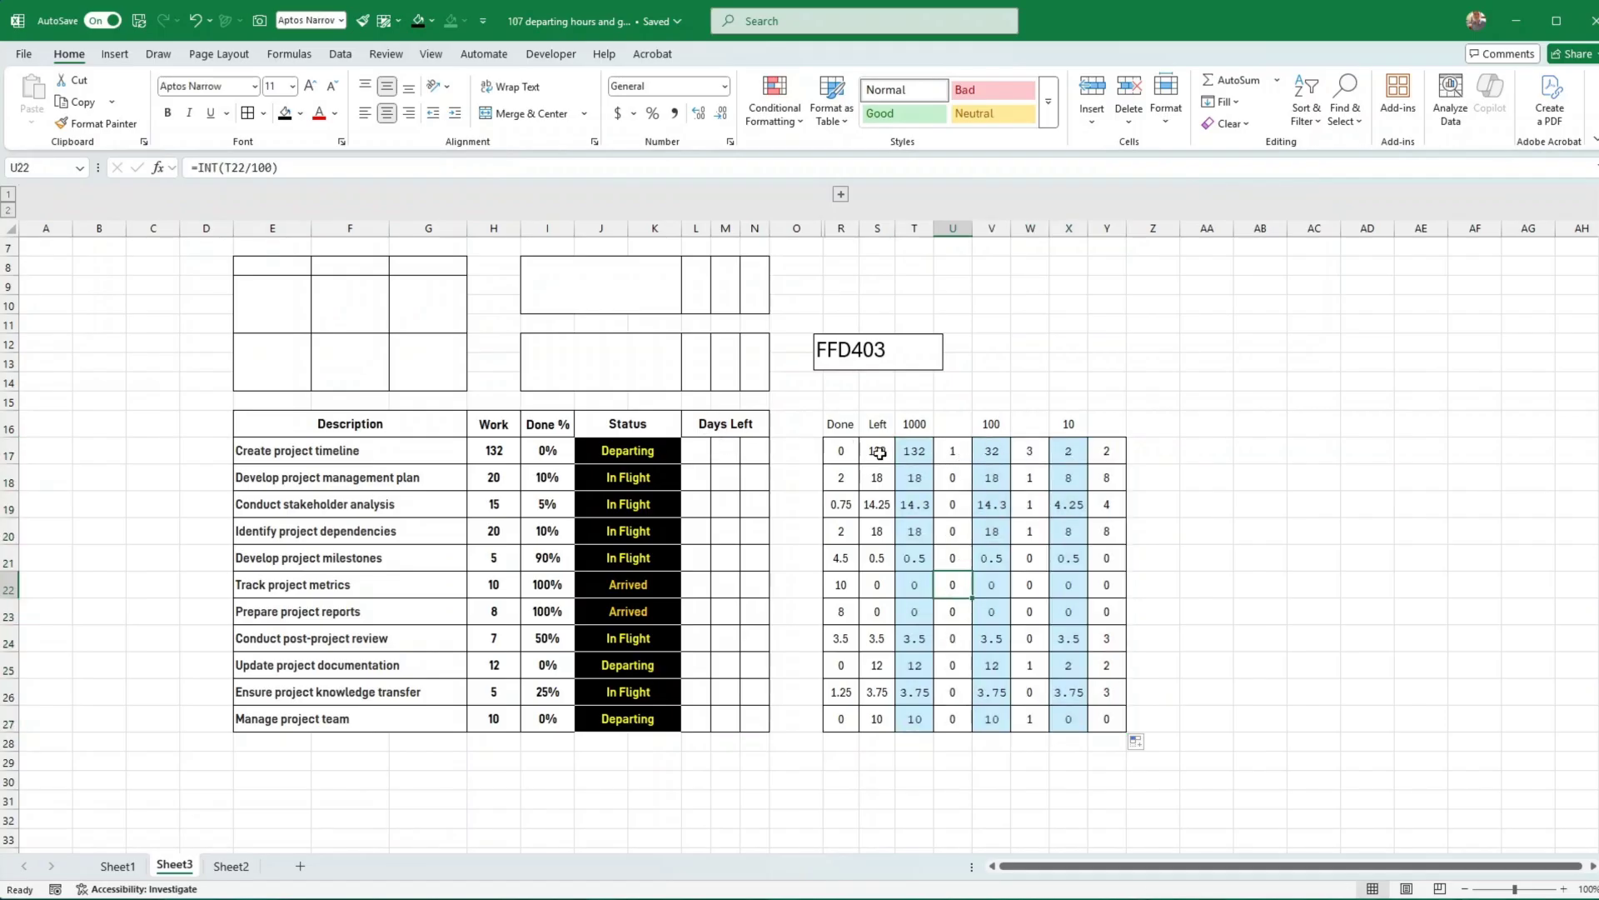
Link the hundreds cell of Days Left, L17, to the helper digit in U17
click(967, 455)
click(1037, 452)
click(1100, 451)
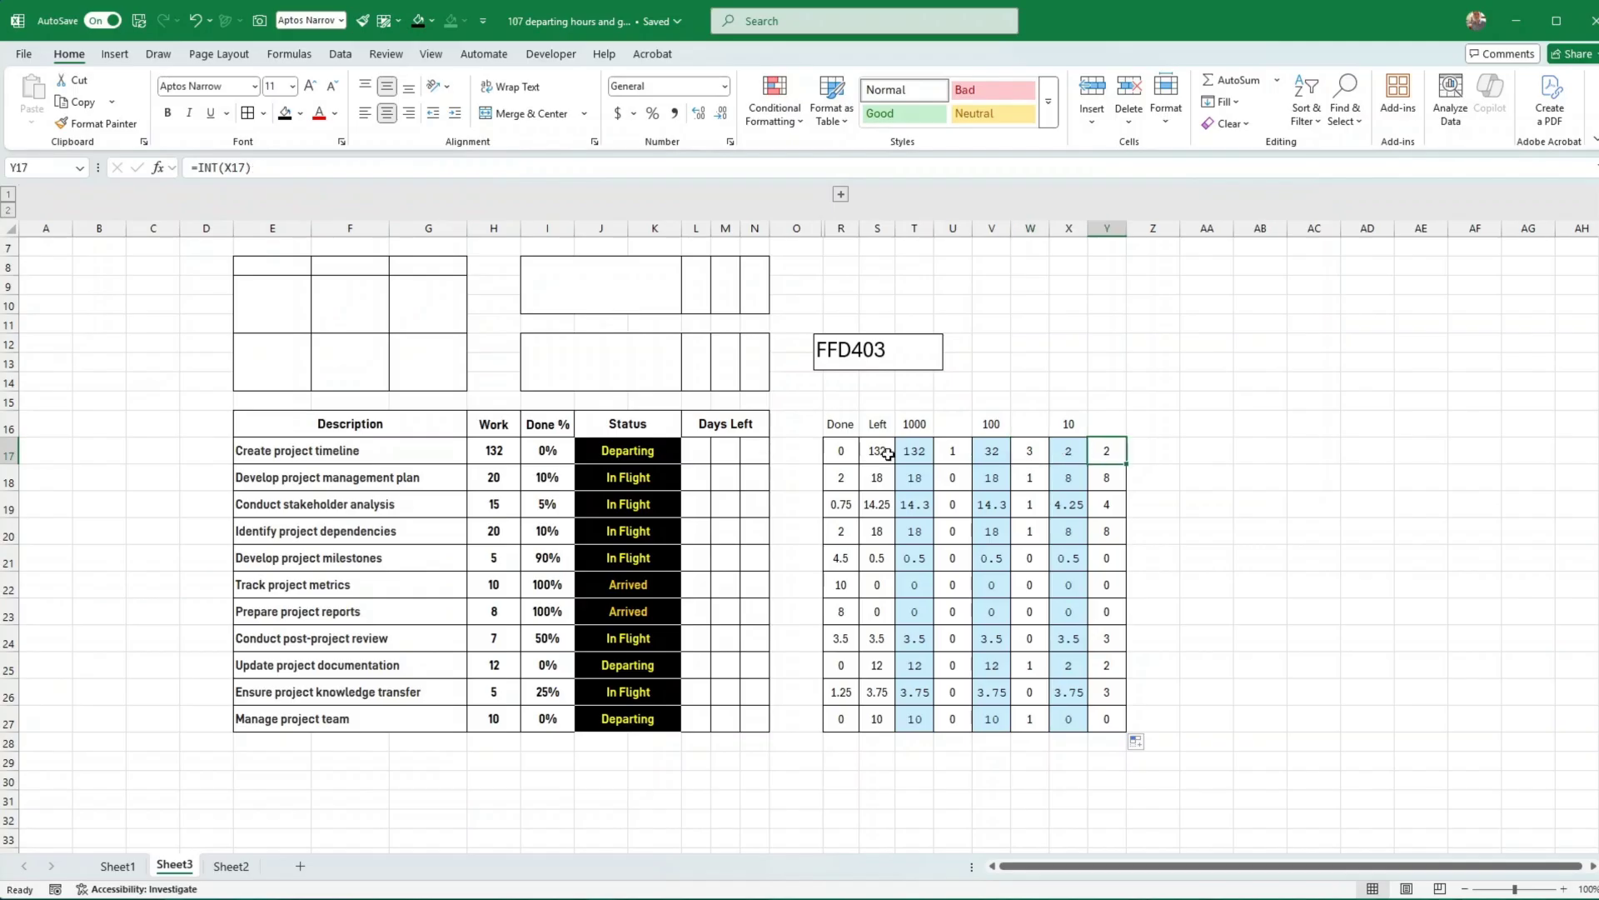
click(701, 450)
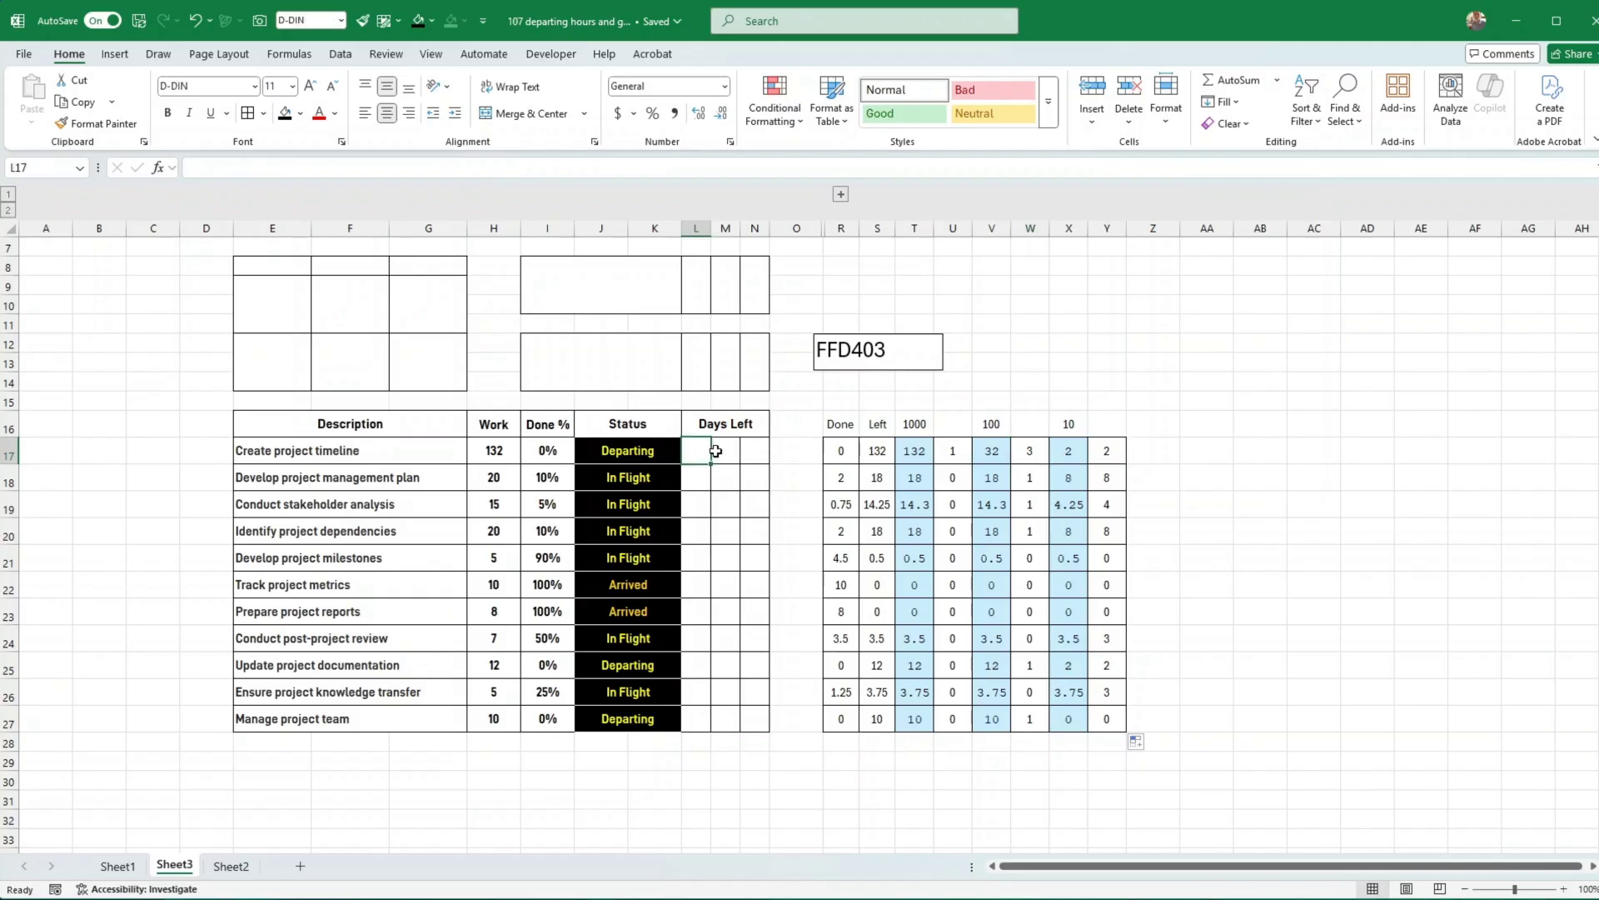
text(=)
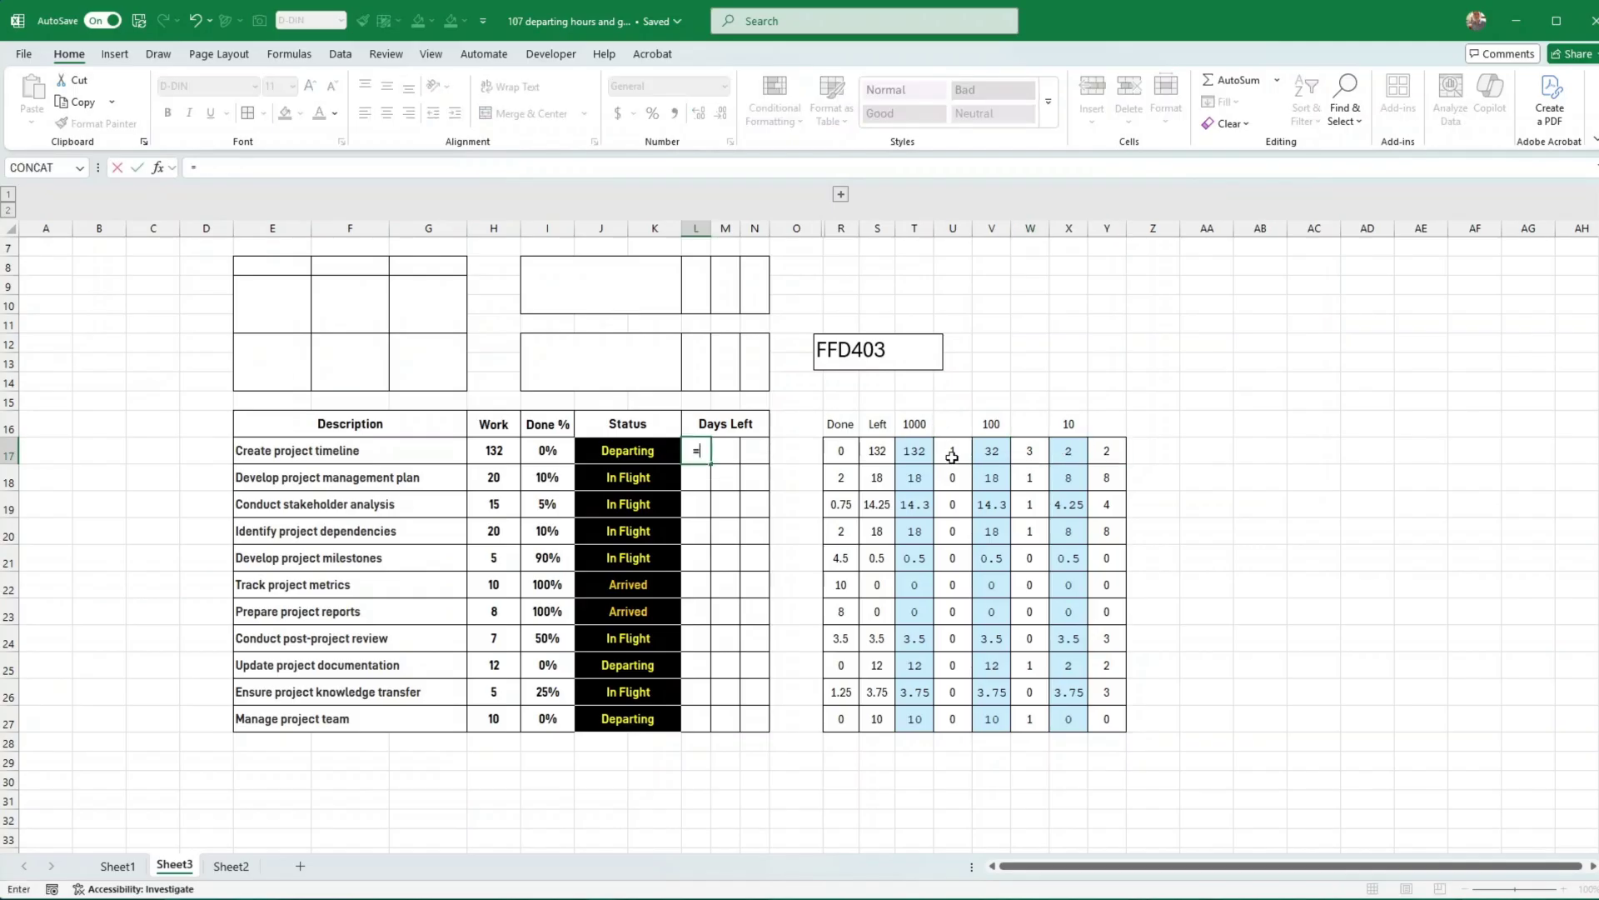
click(954, 454)
key(Return)
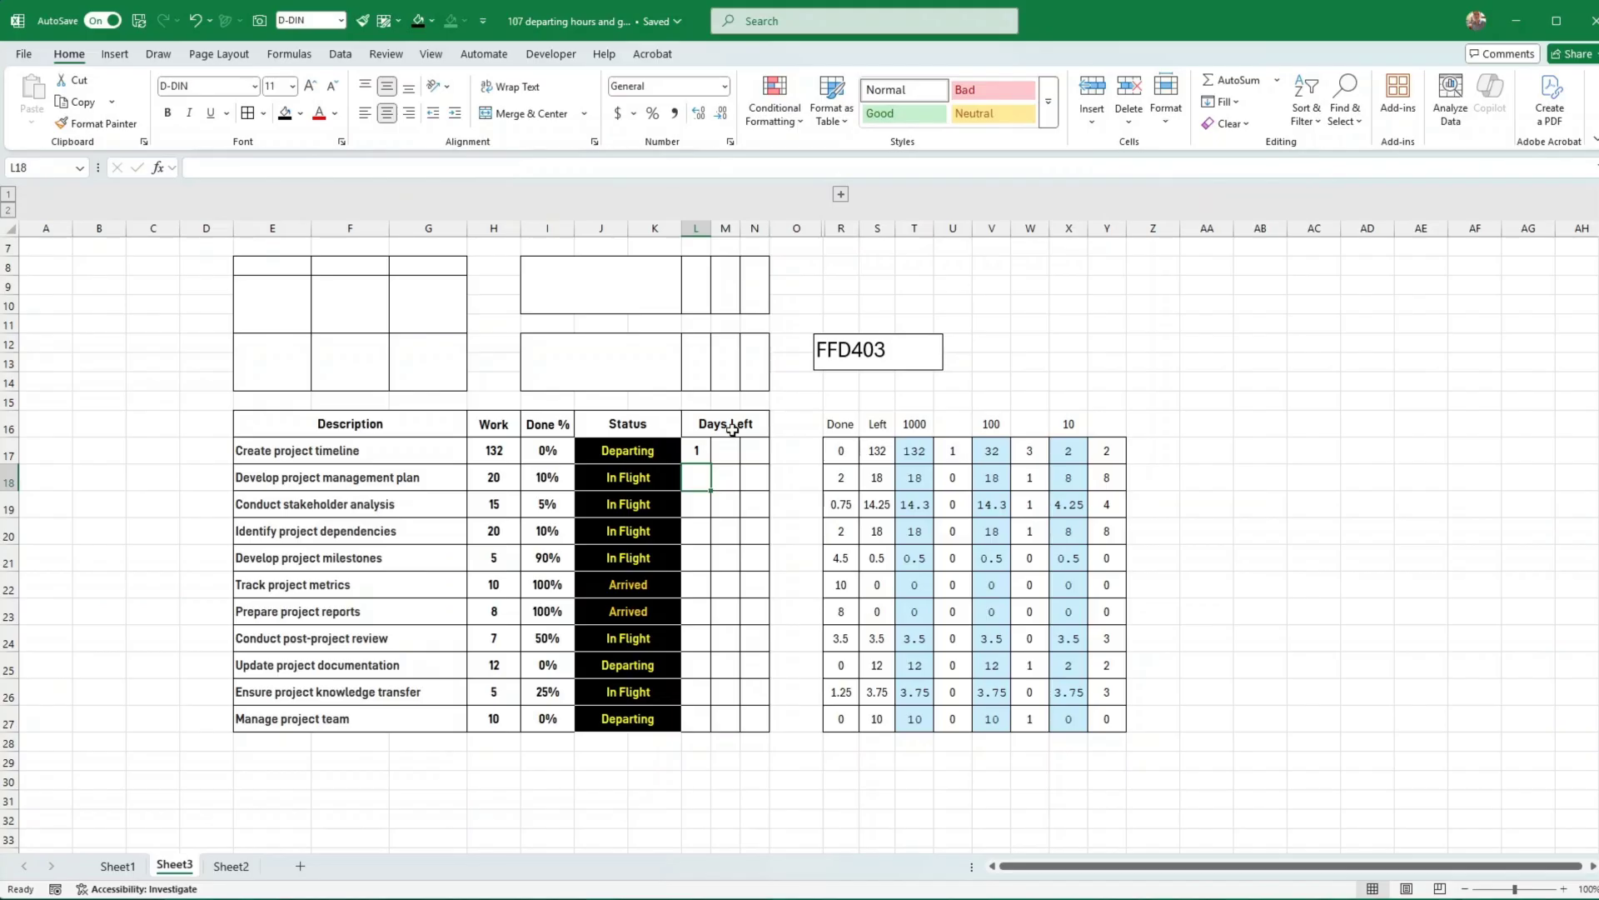
Link the tens cell of Days Left, M17, to the helper digit in W17
click(722, 457)
text(=)
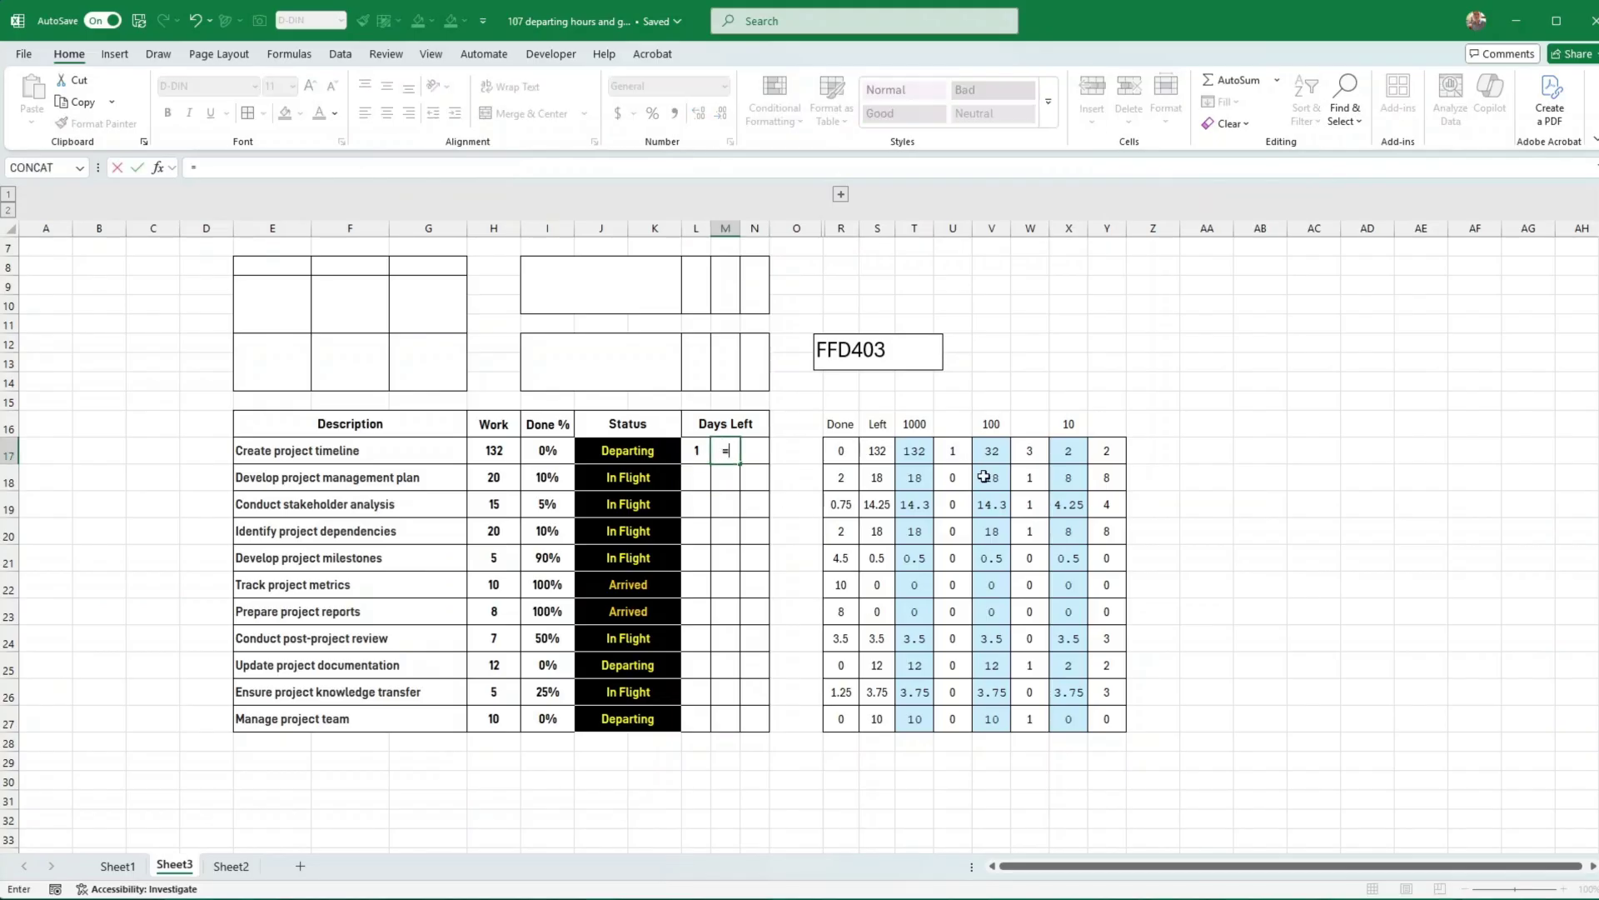
click(1031, 452)
key(Return)
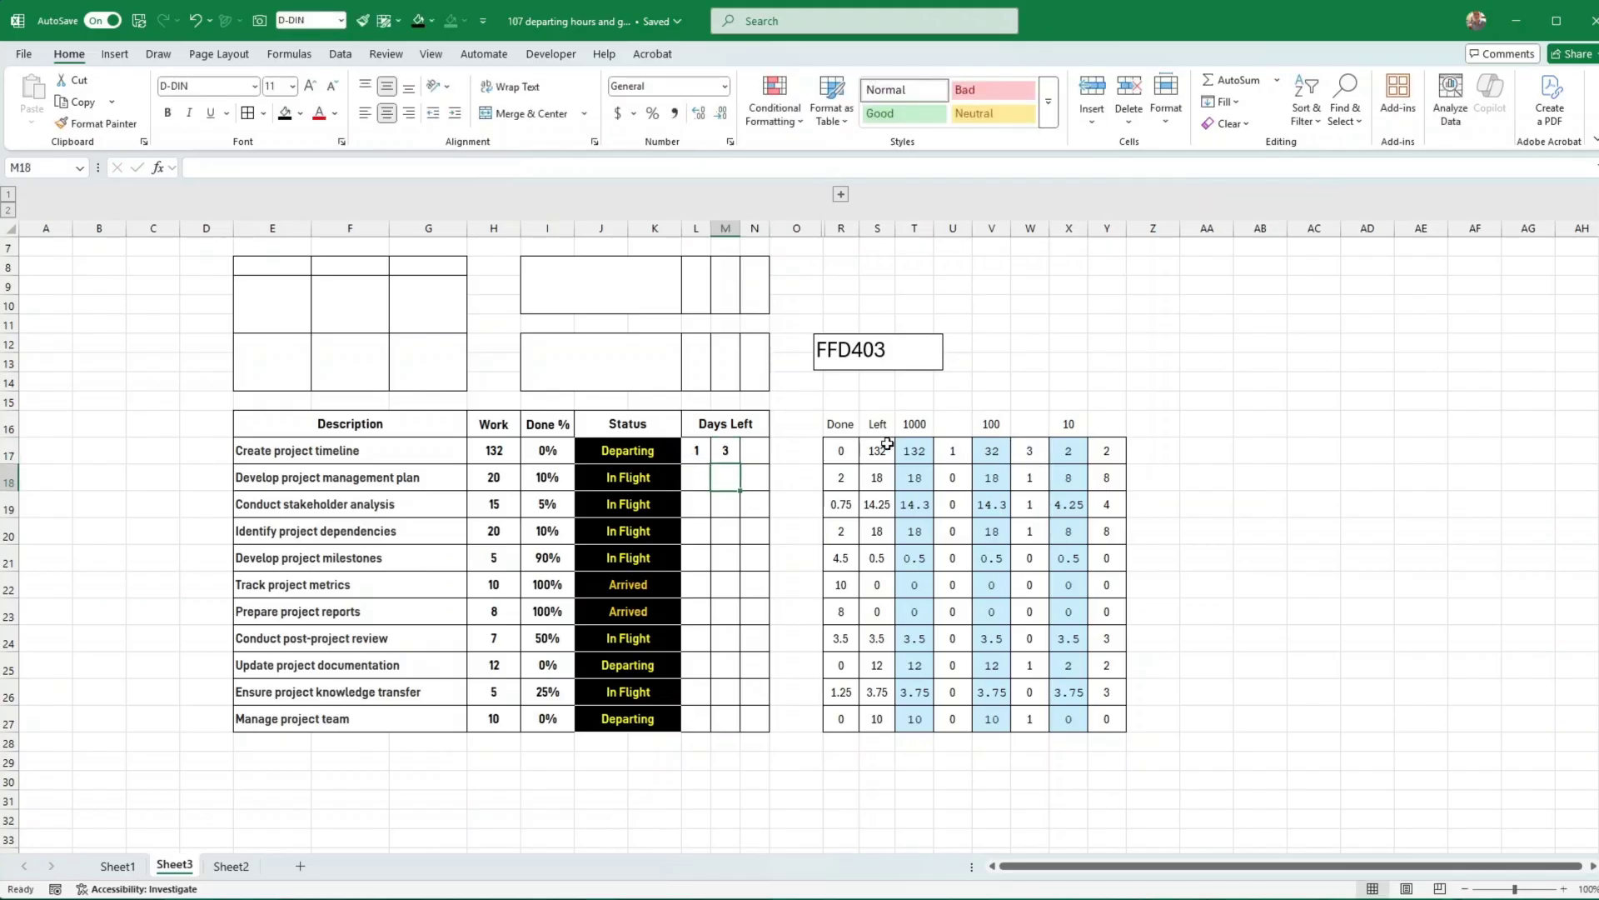
Link the units cell N17 to the helper digit in Y17 and fill the Days Left formulas L17:N17 down to row 27
click(759, 454)
text(=)
click(1108, 452)
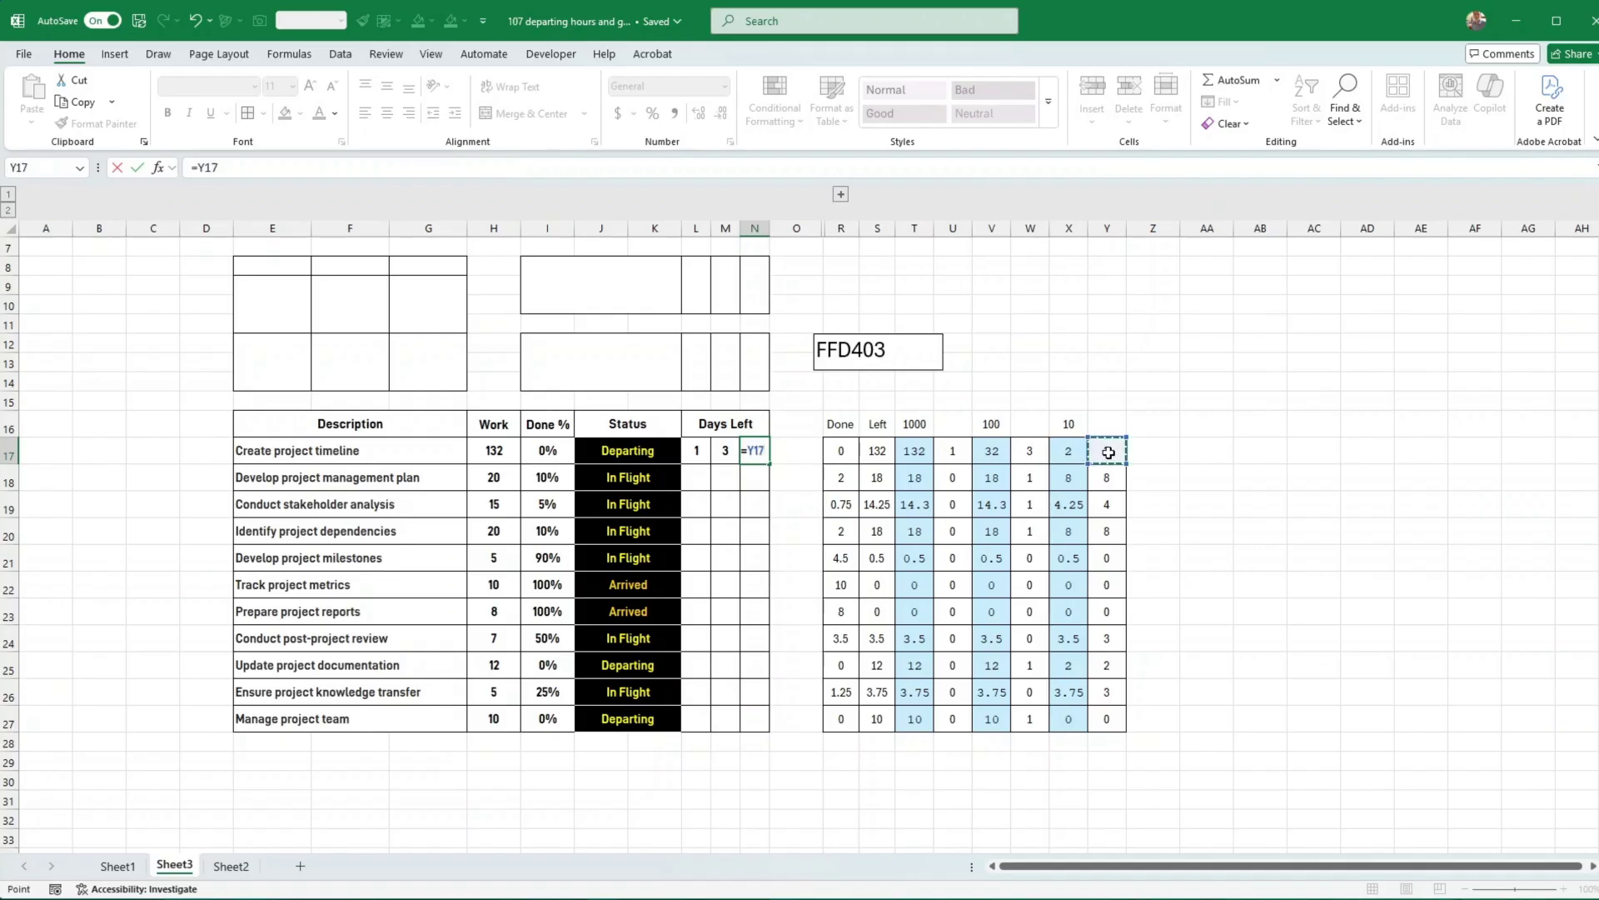
key(Return)
drag(696, 450, 760, 731)
click(977, 786)
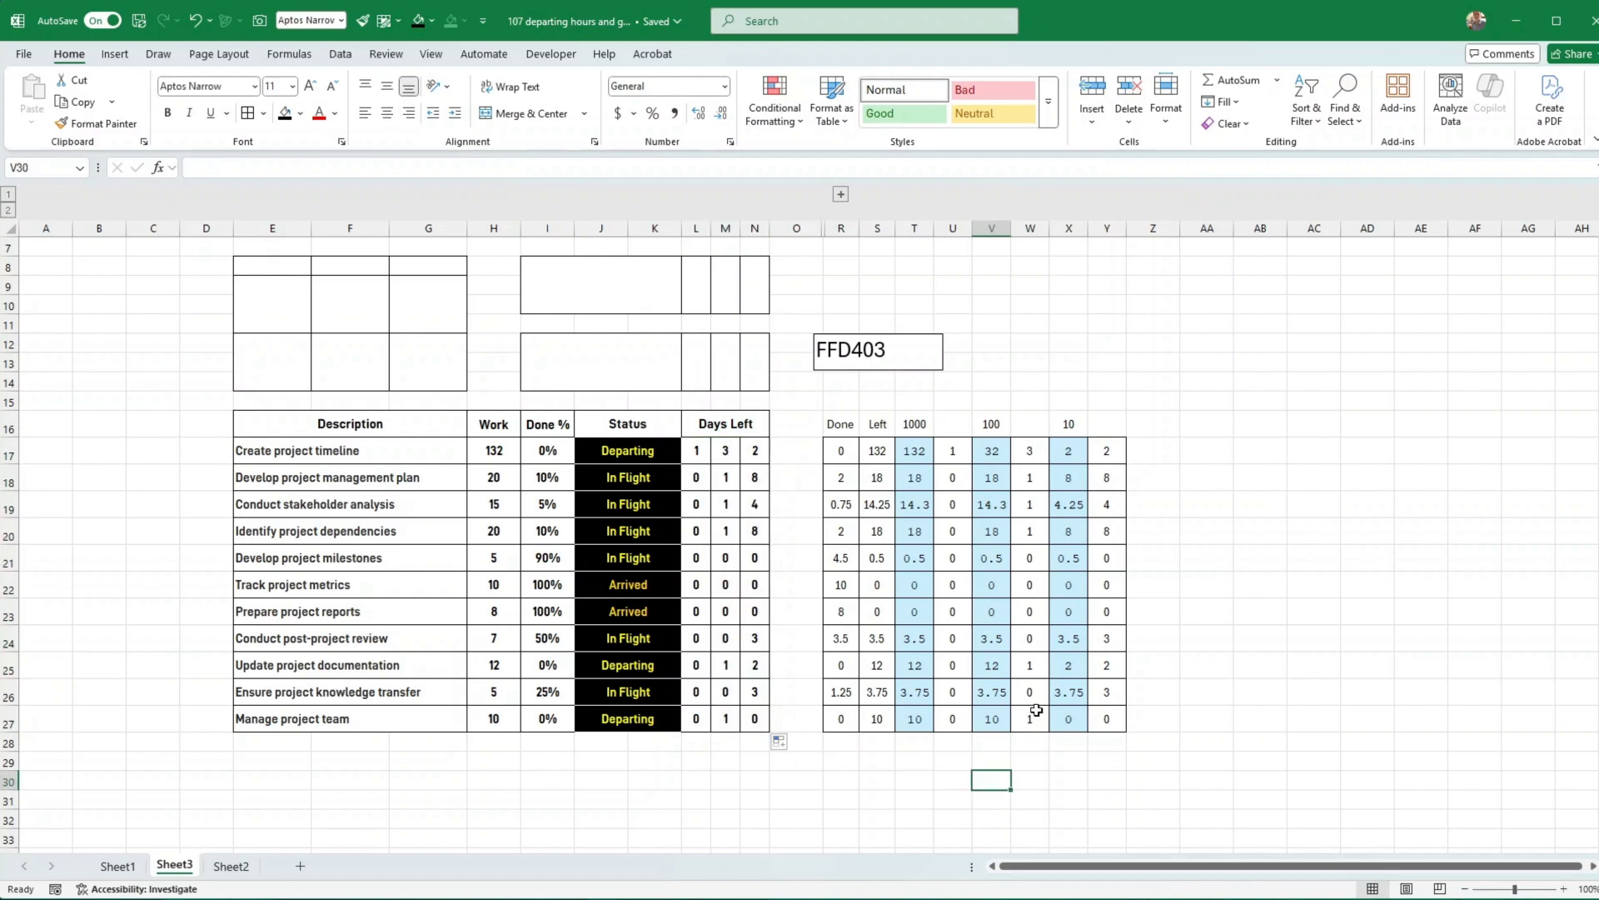
Move the FFD403 text box clear of the helper columns, to about columns AC to AE beside rows 14 and 15
click(1018, 483)
click(922, 368)
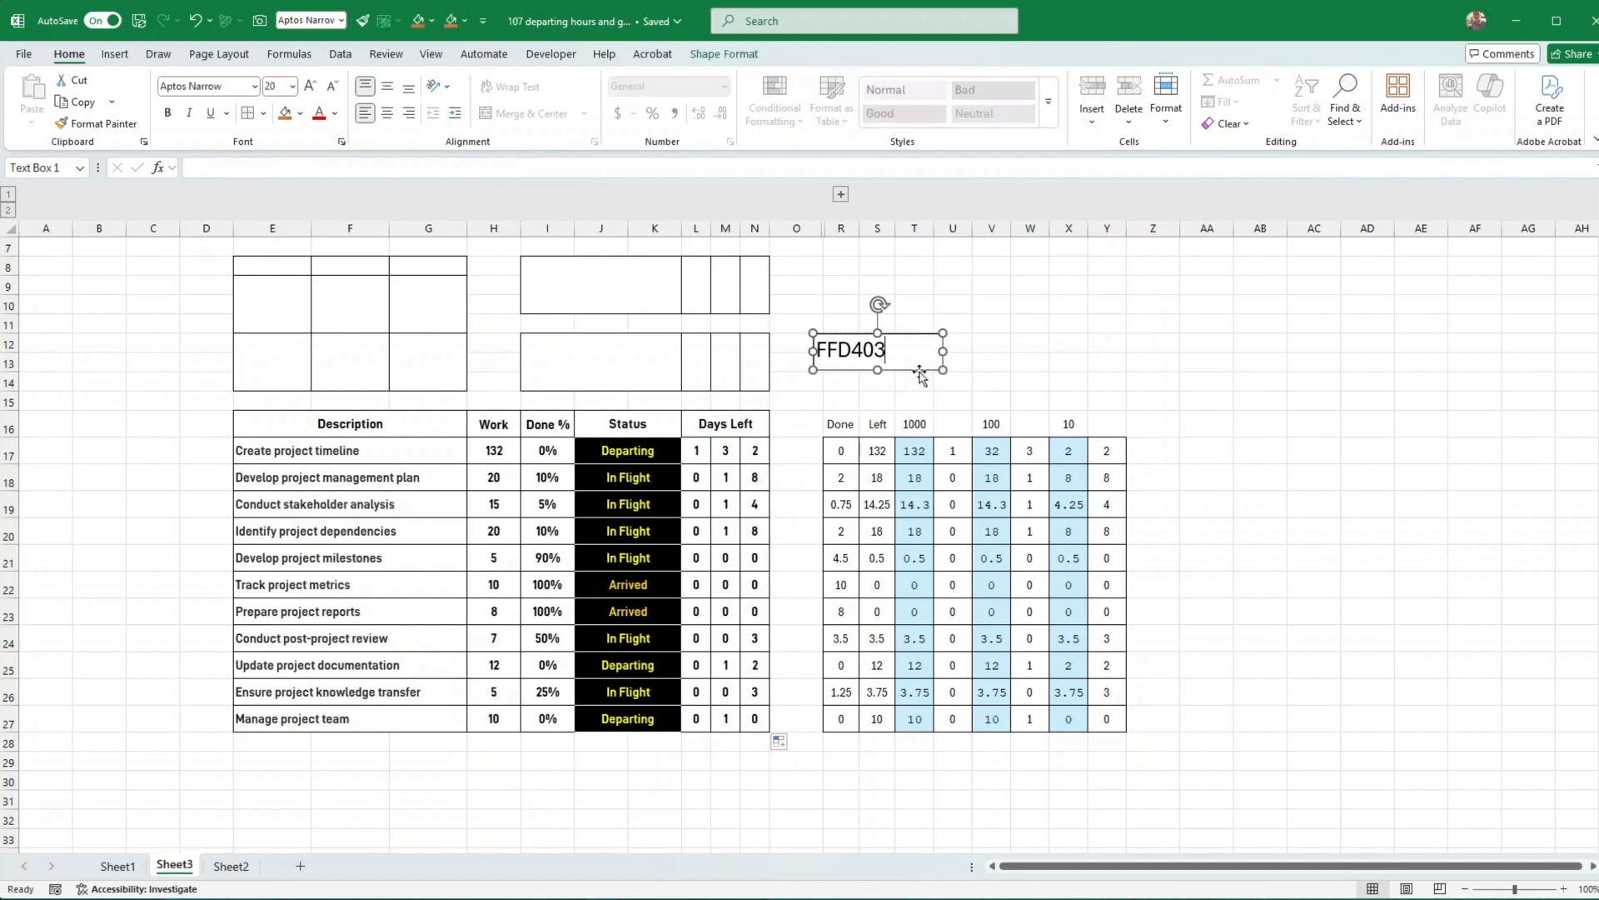
drag(922, 368, 1416, 417)
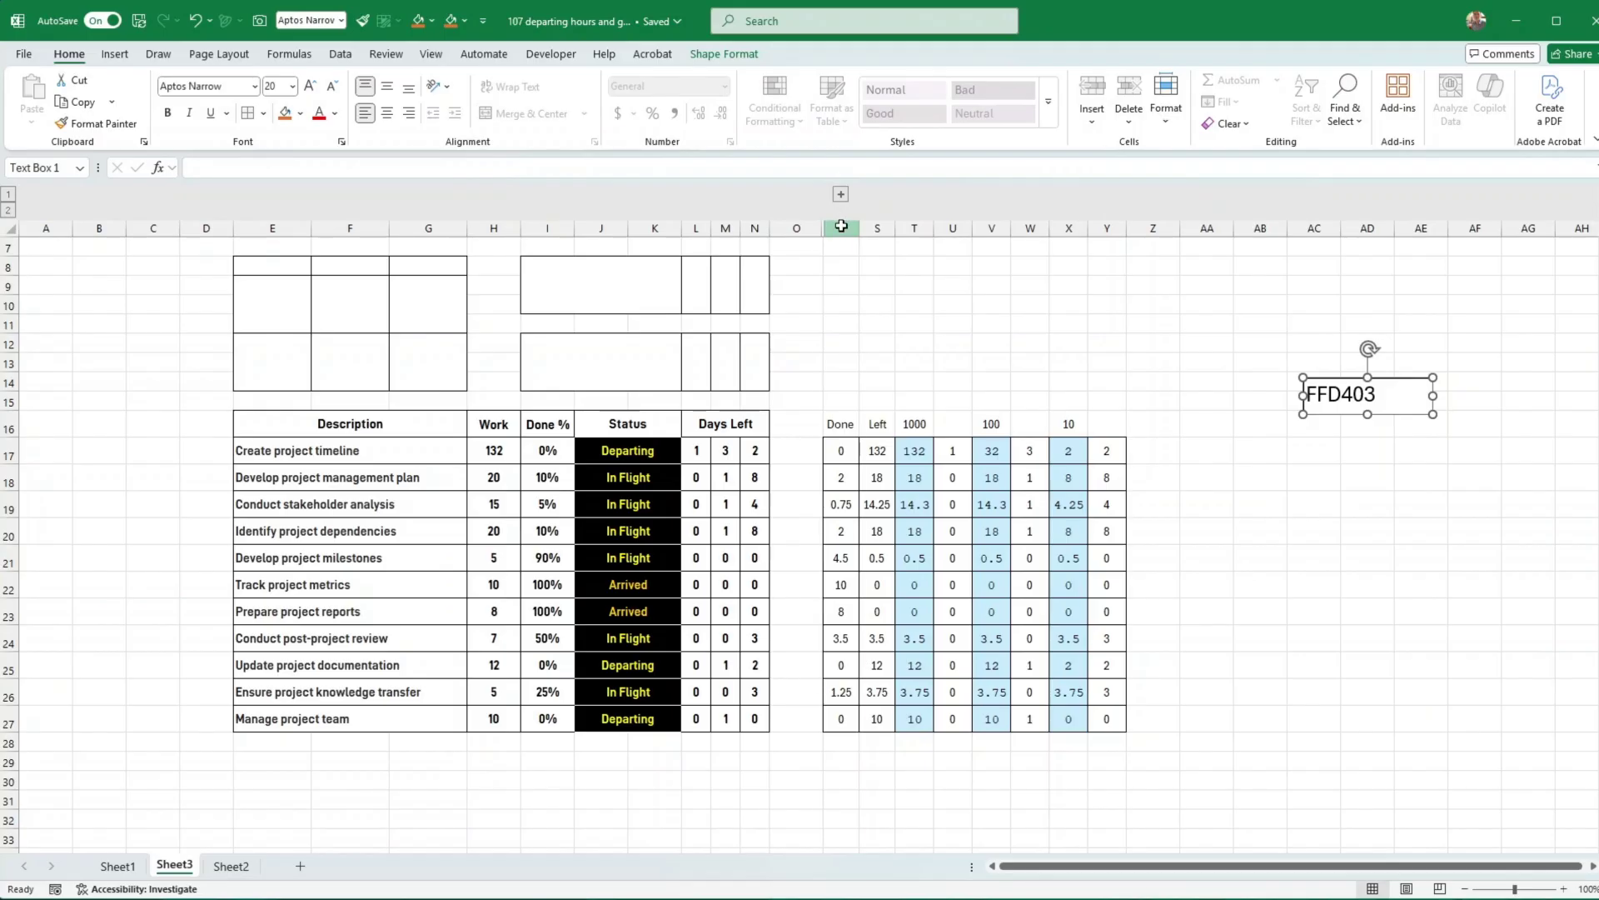
Group the helper columns R to Y and collapse the group
drag(841, 226, 1107, 227)
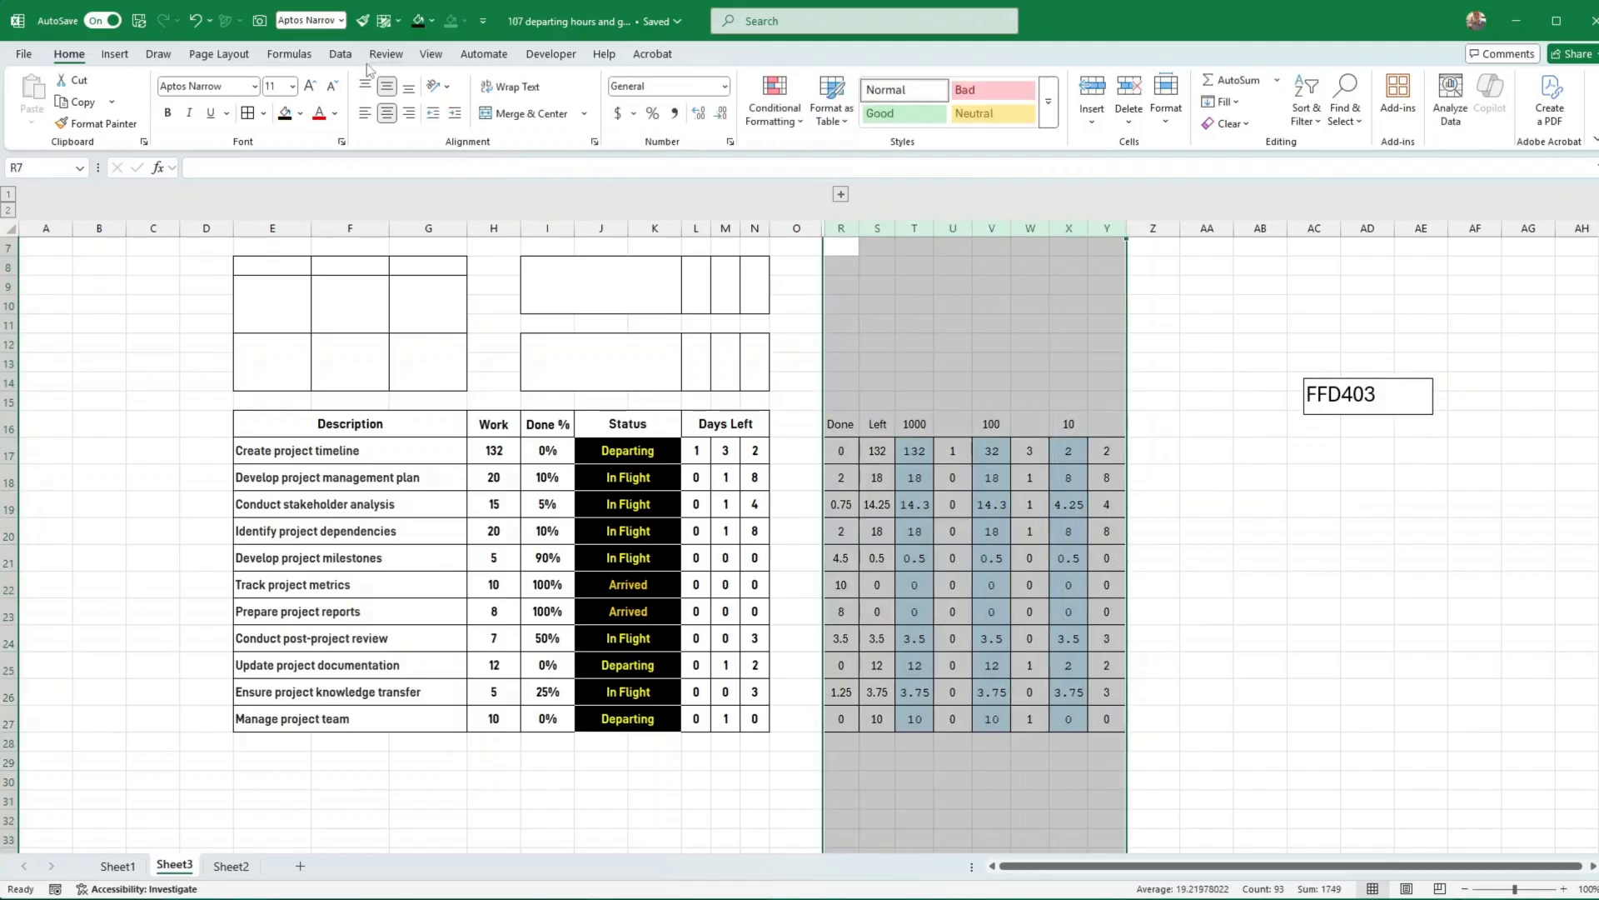
click(341, 53)
click(1401, 96)
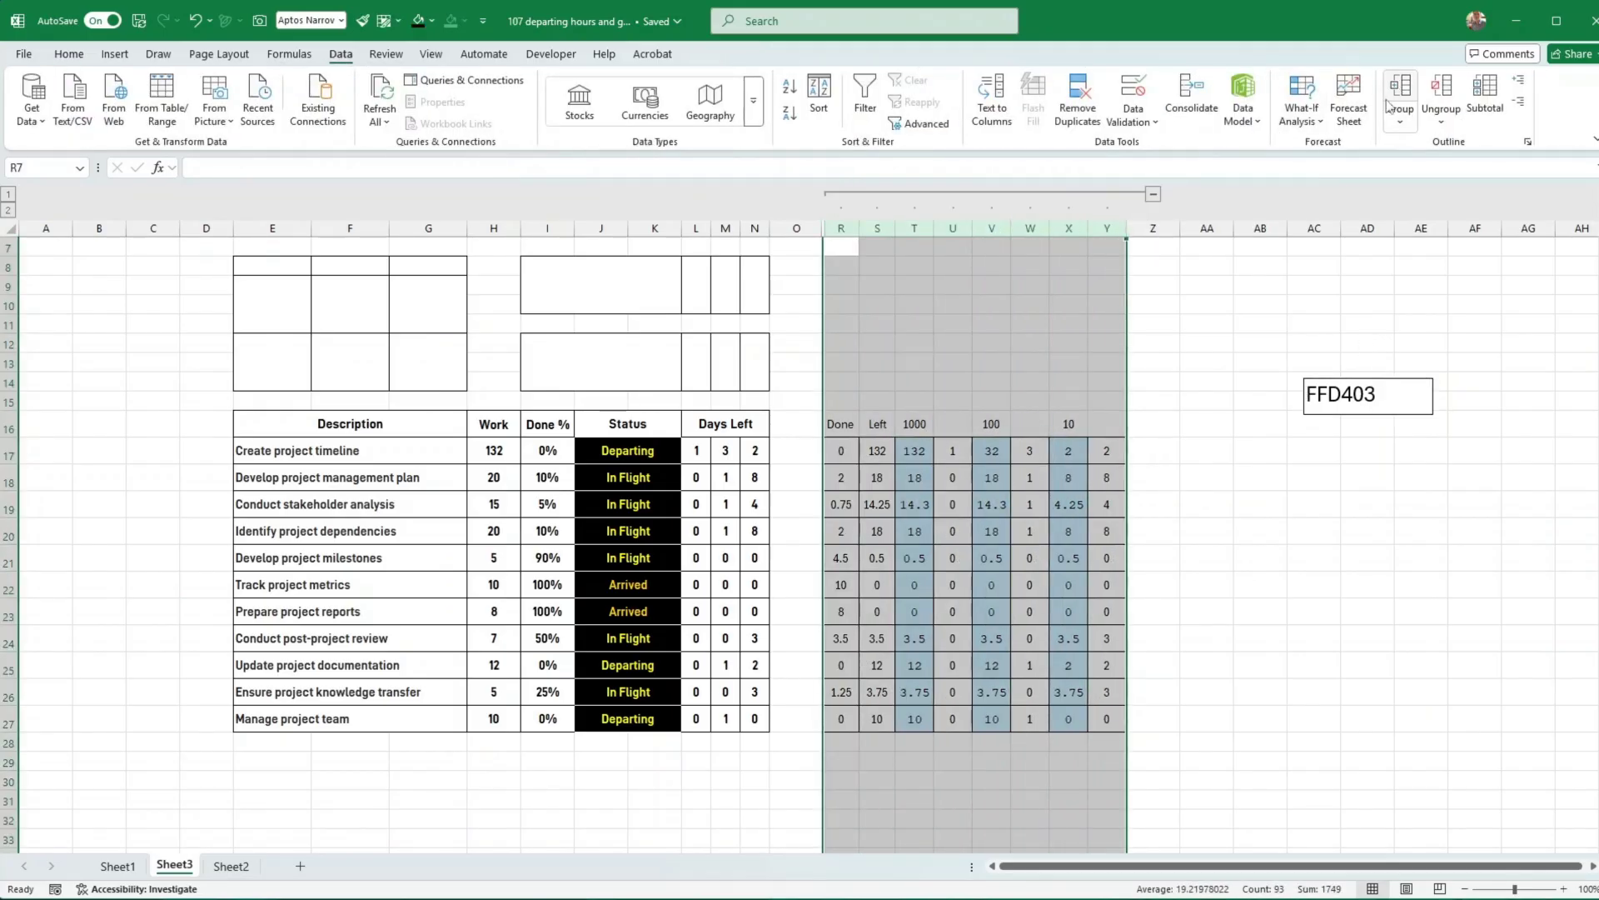
click(1153, 194)
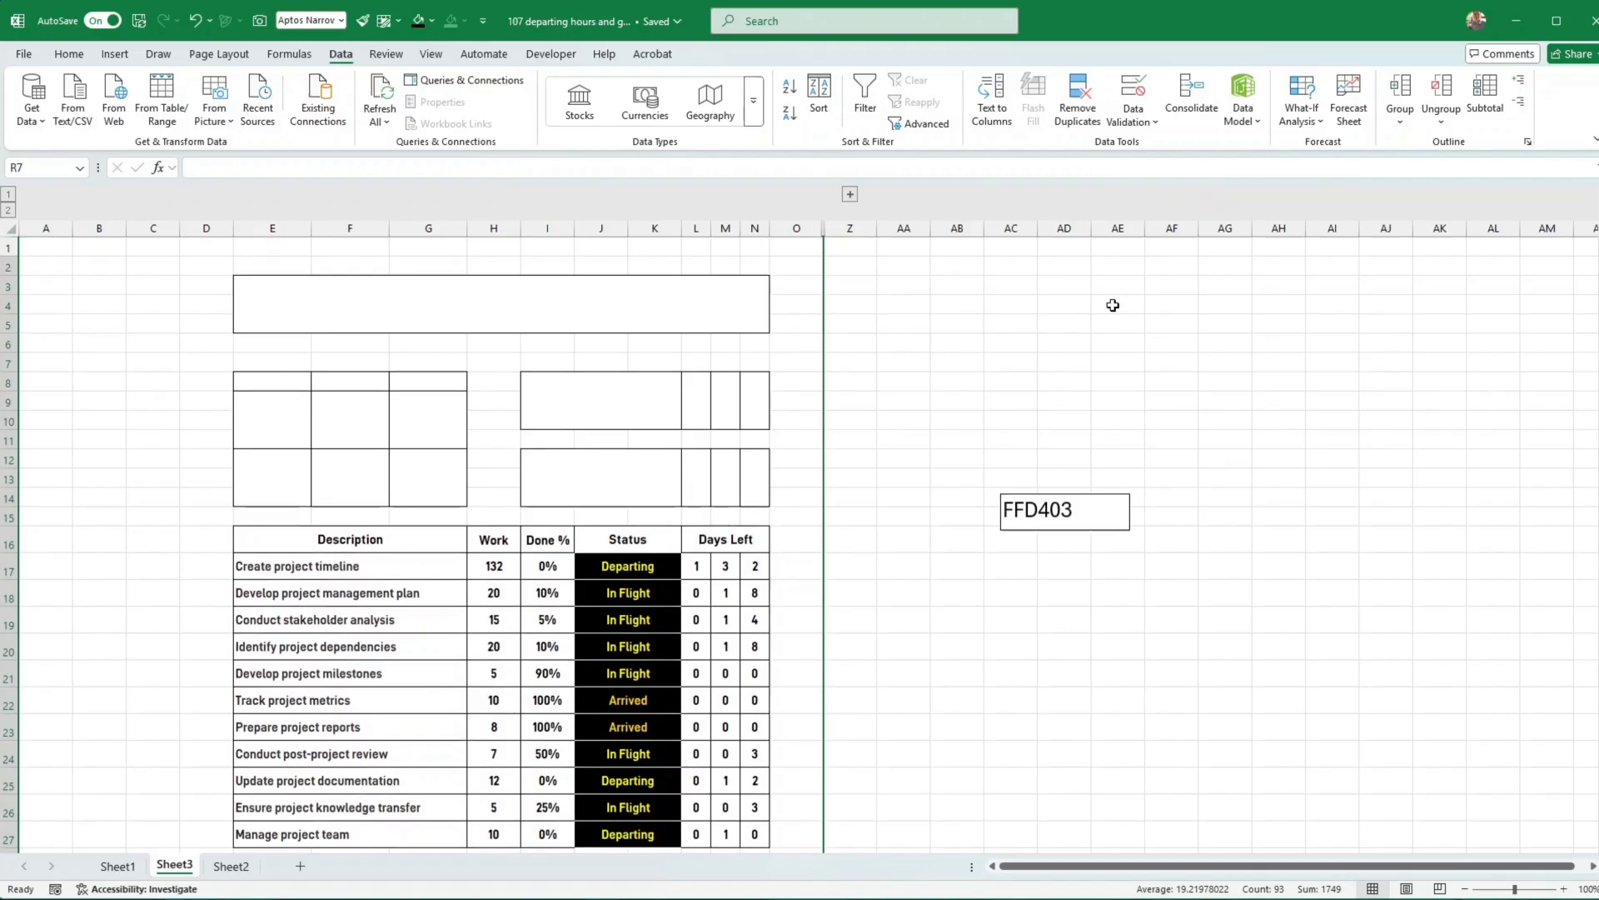
click(908, 477)
click(919, 623)
scroll(909, 641, down, 3)
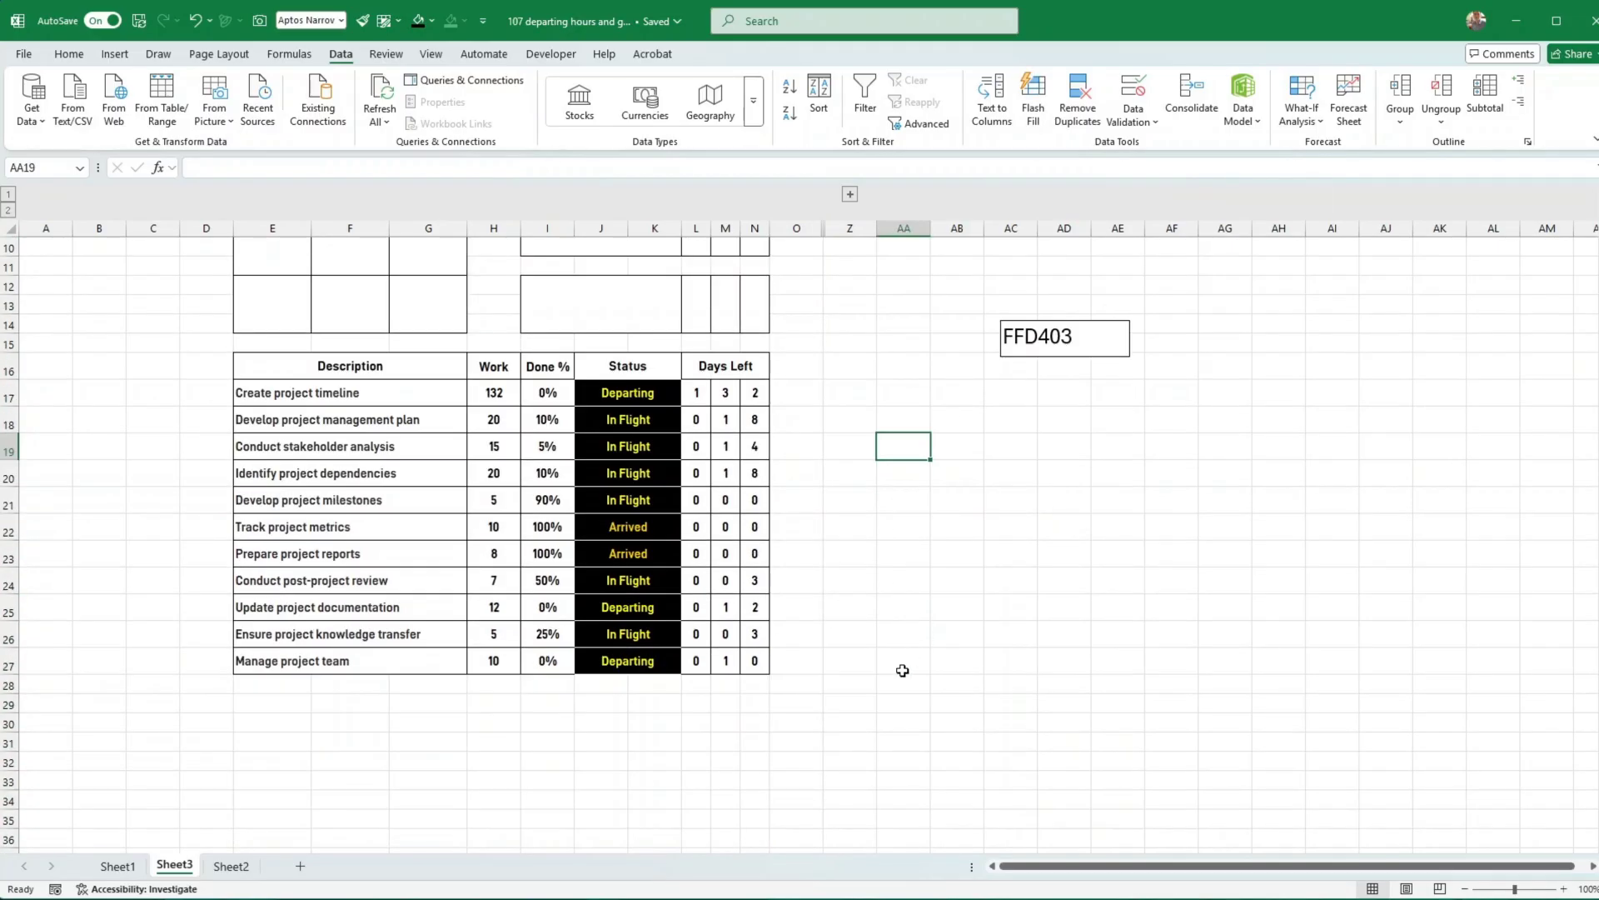
click(902, 667)
scroll(916, 533, up, 3)
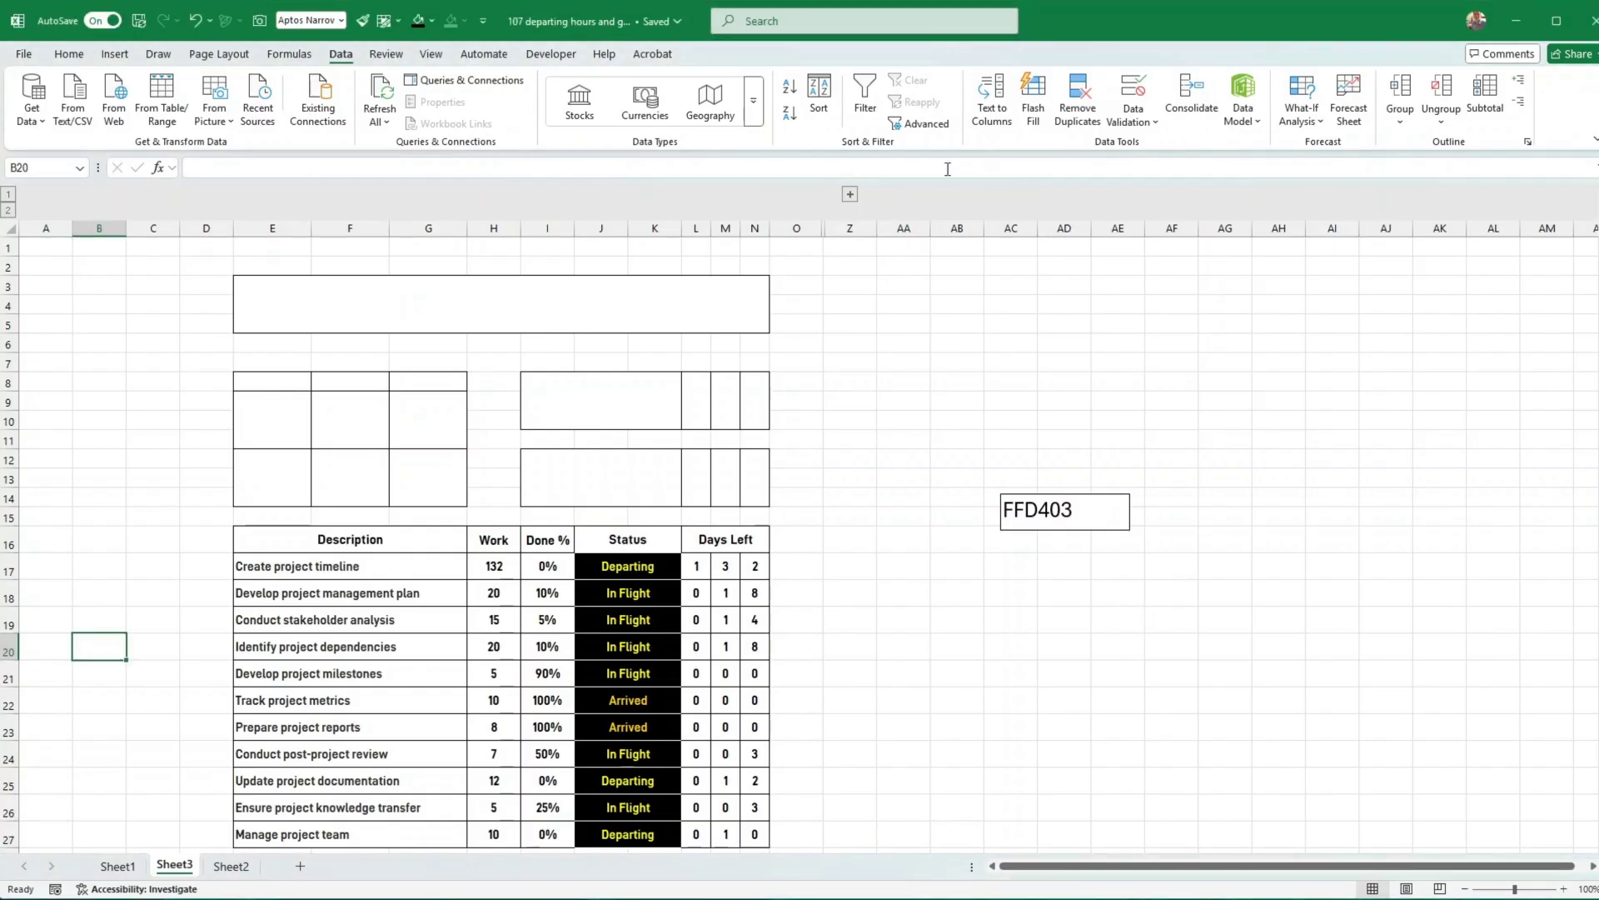
Expand the grouped helper columns and total the Done values R17:R27 with a SUM formula in R14
click(849, 196)
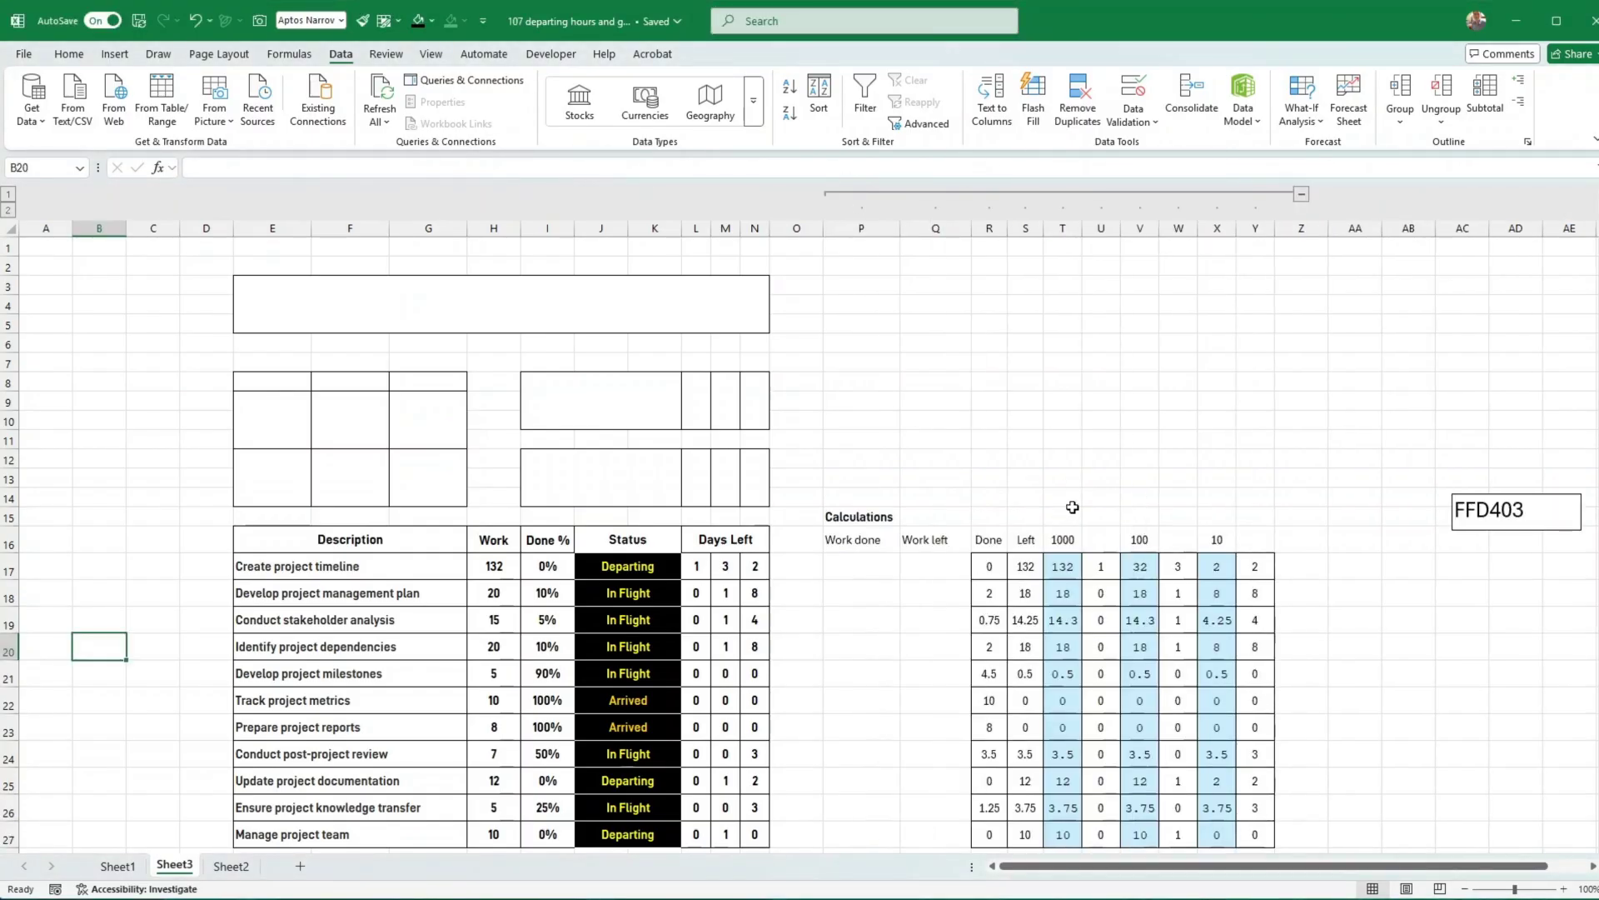
click(983, 495)
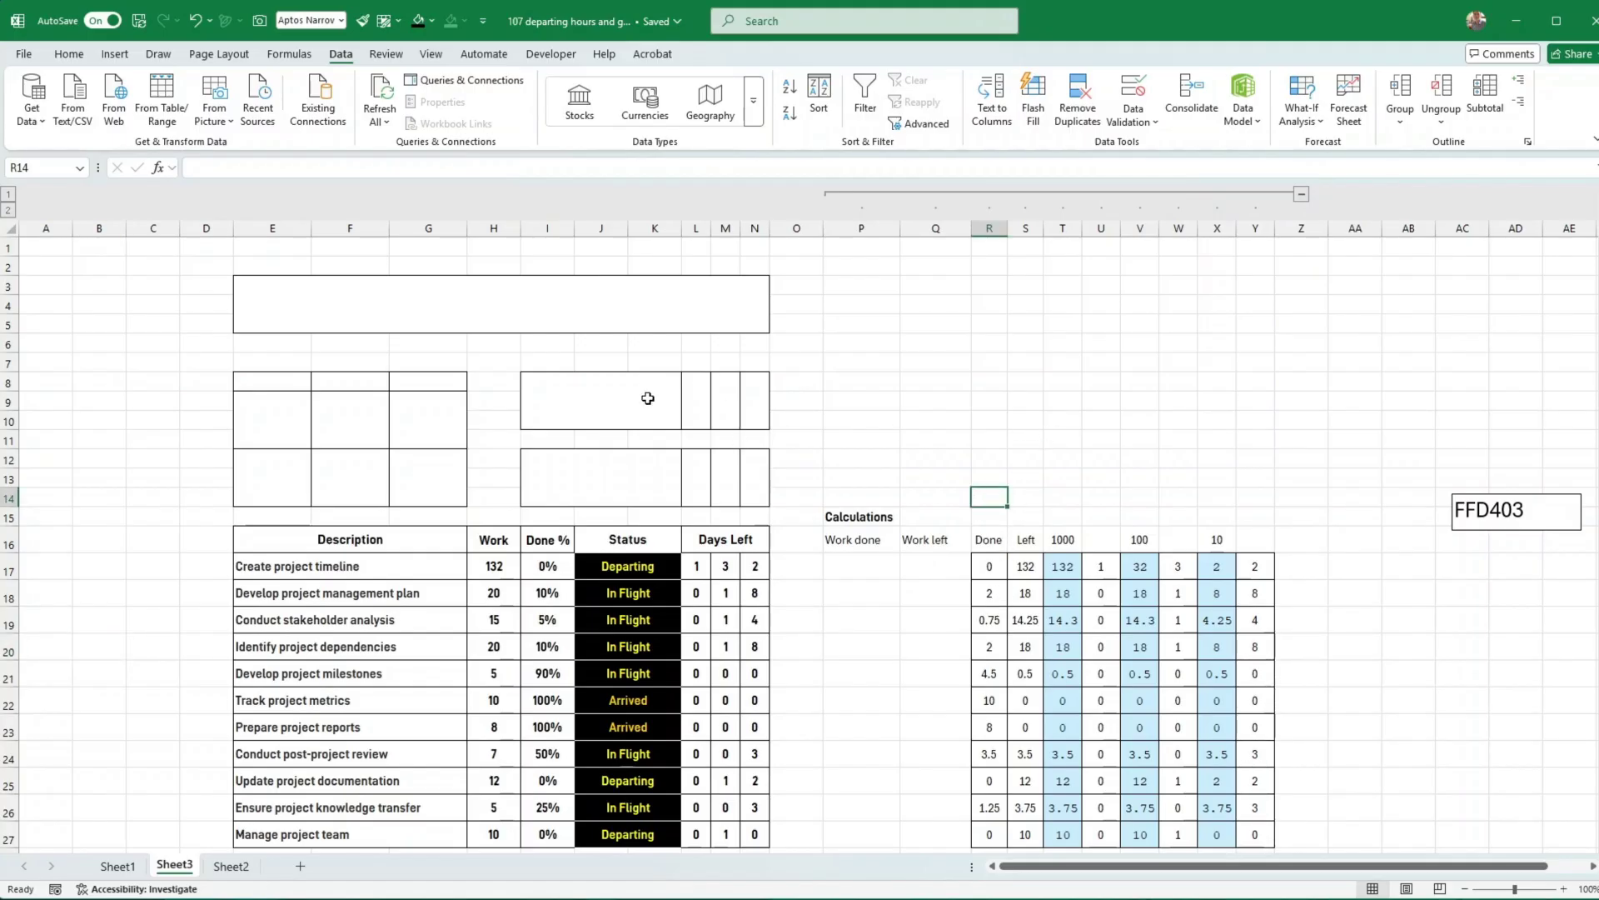
click(66, 54)
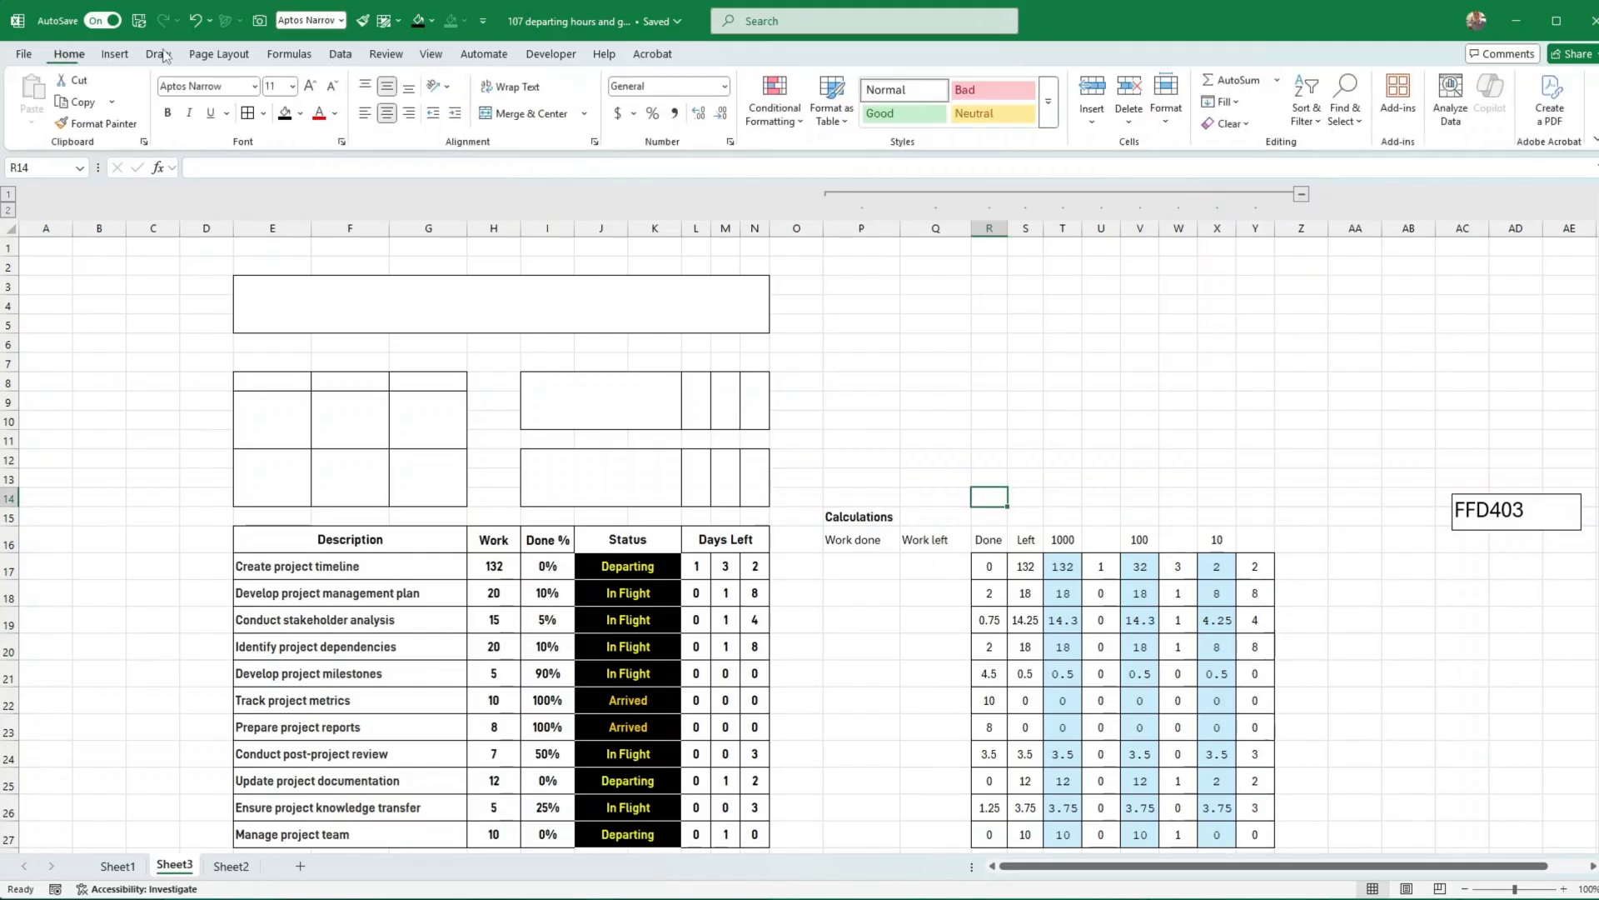
click(1233, 80)
scroll(1213, 453, down, 2)
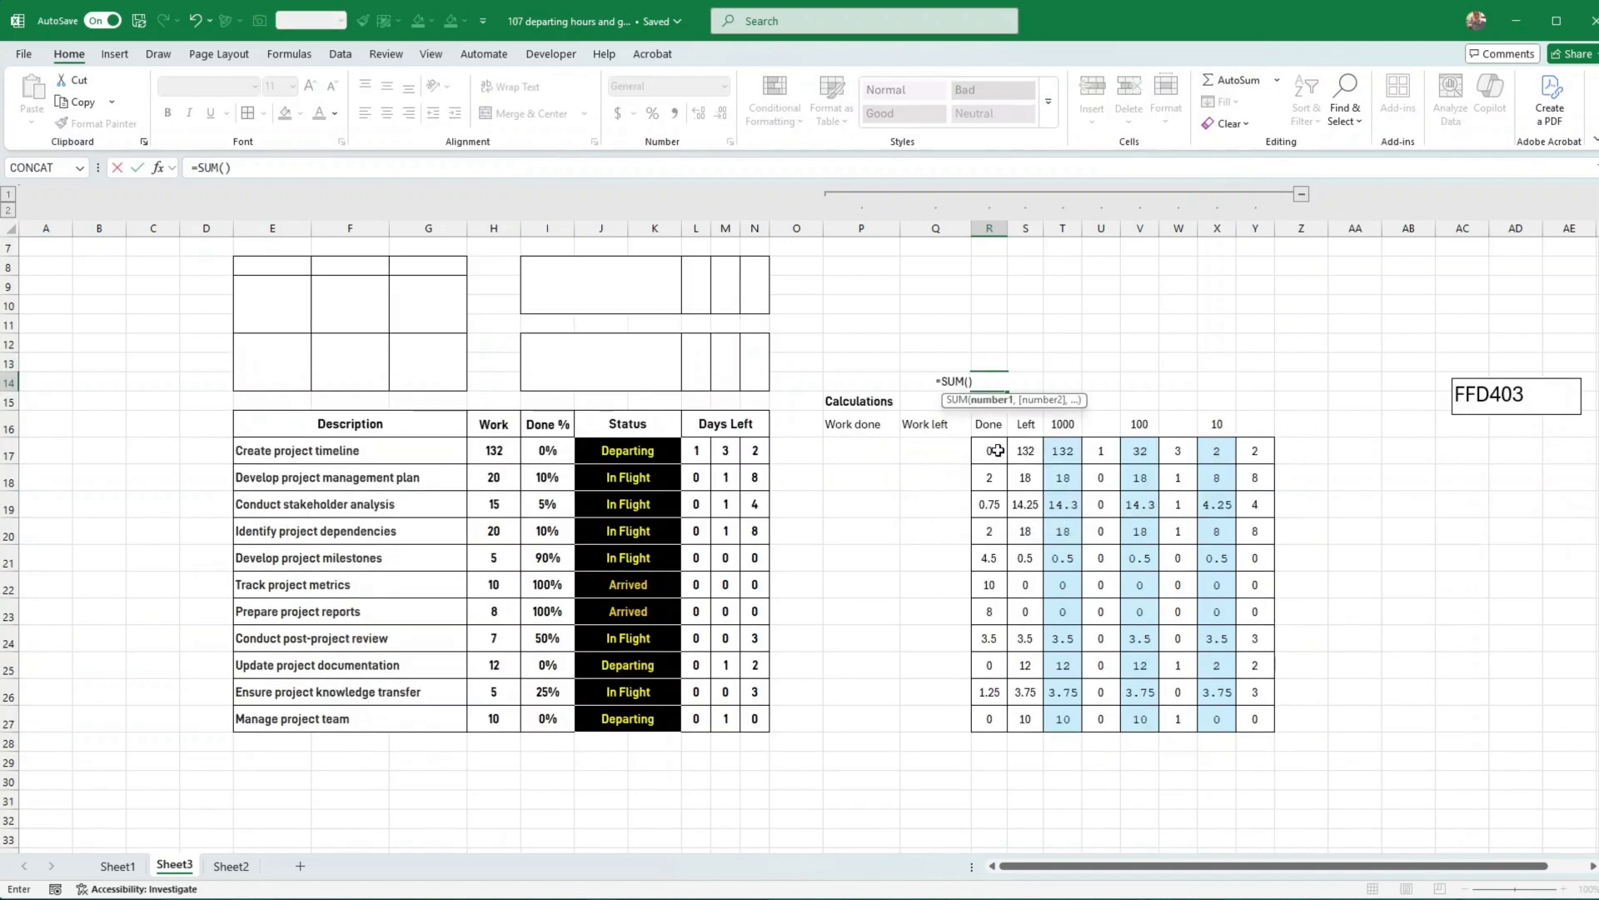
drag(991, 451, 997, 706)
key(Return)
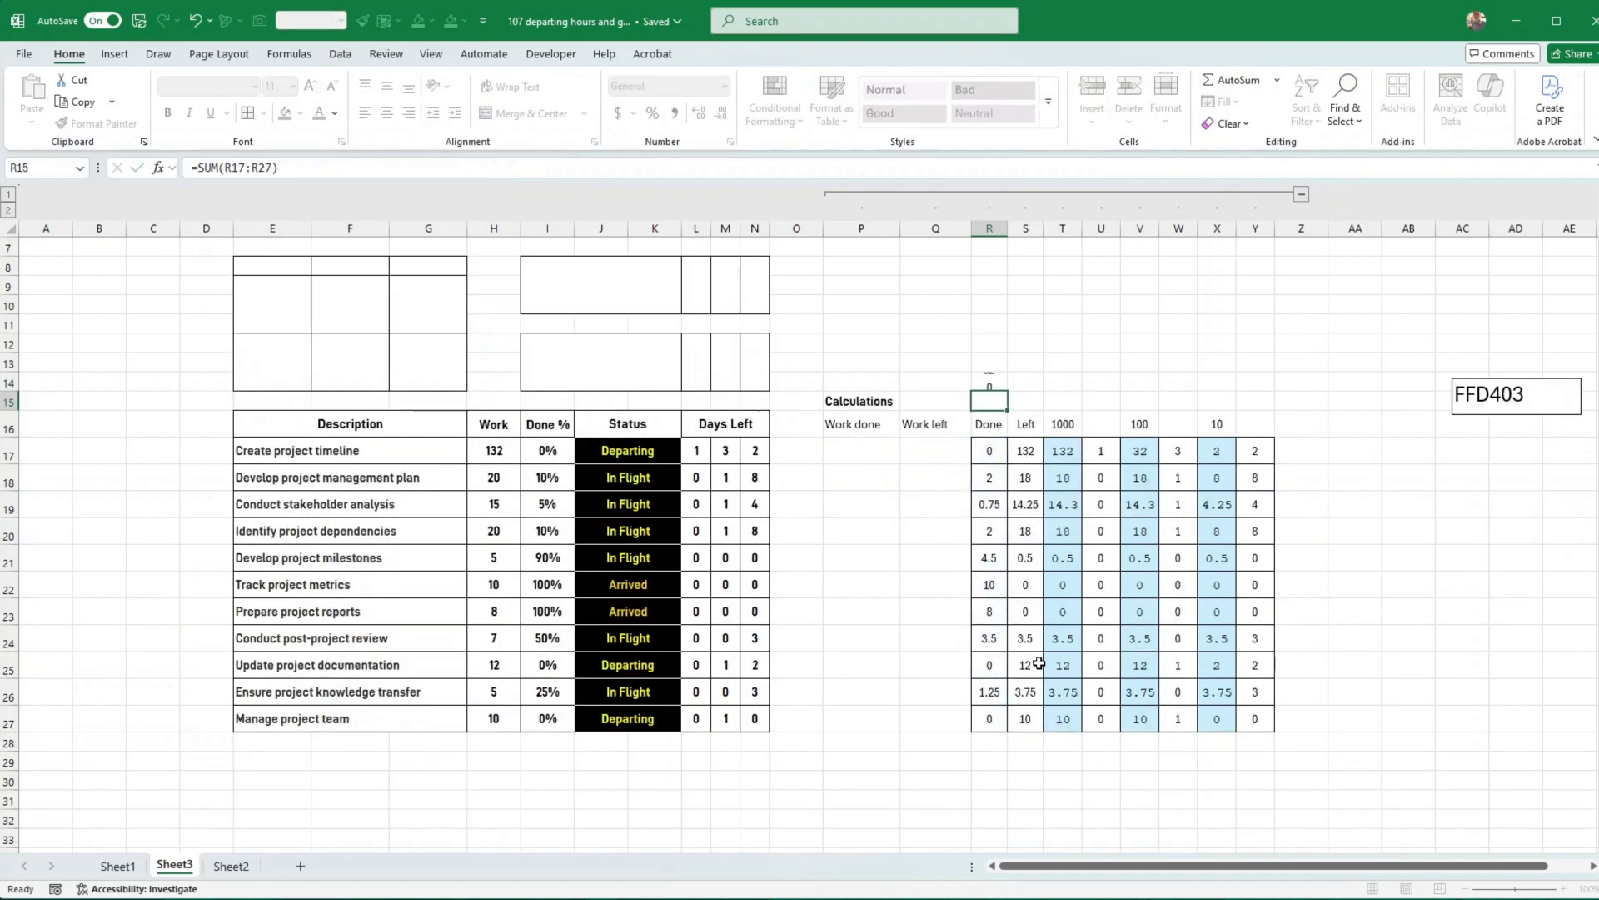
Fill the R14 sum formula across to S14 for the Left column and move the Done total to S13
click(1003, 383)
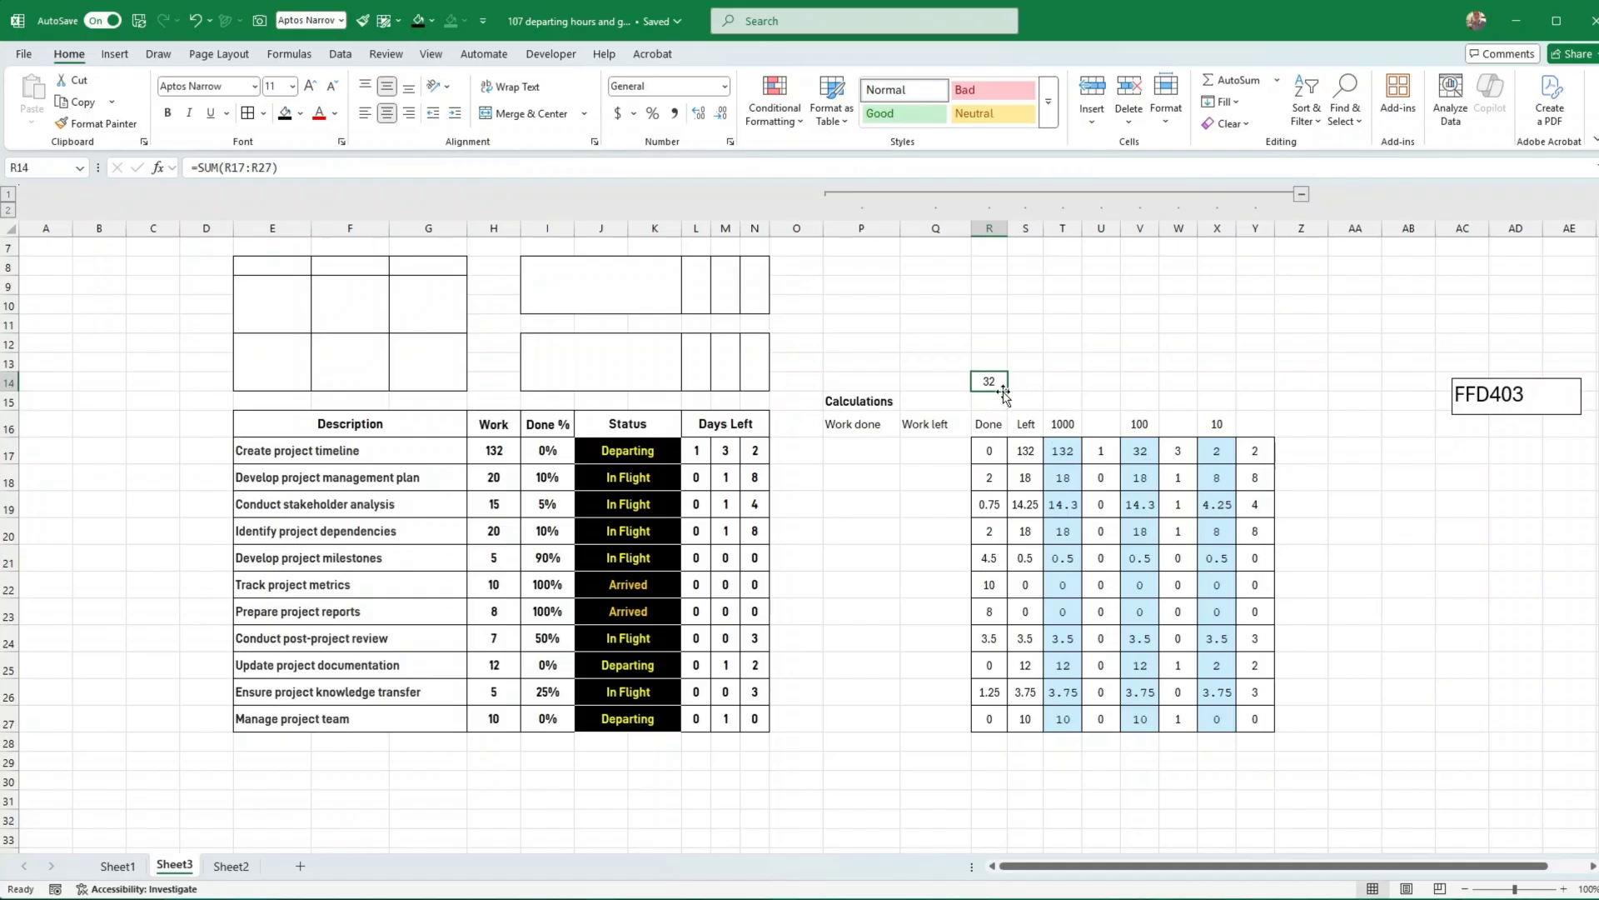
drag(1008, 390, 1043, 390)
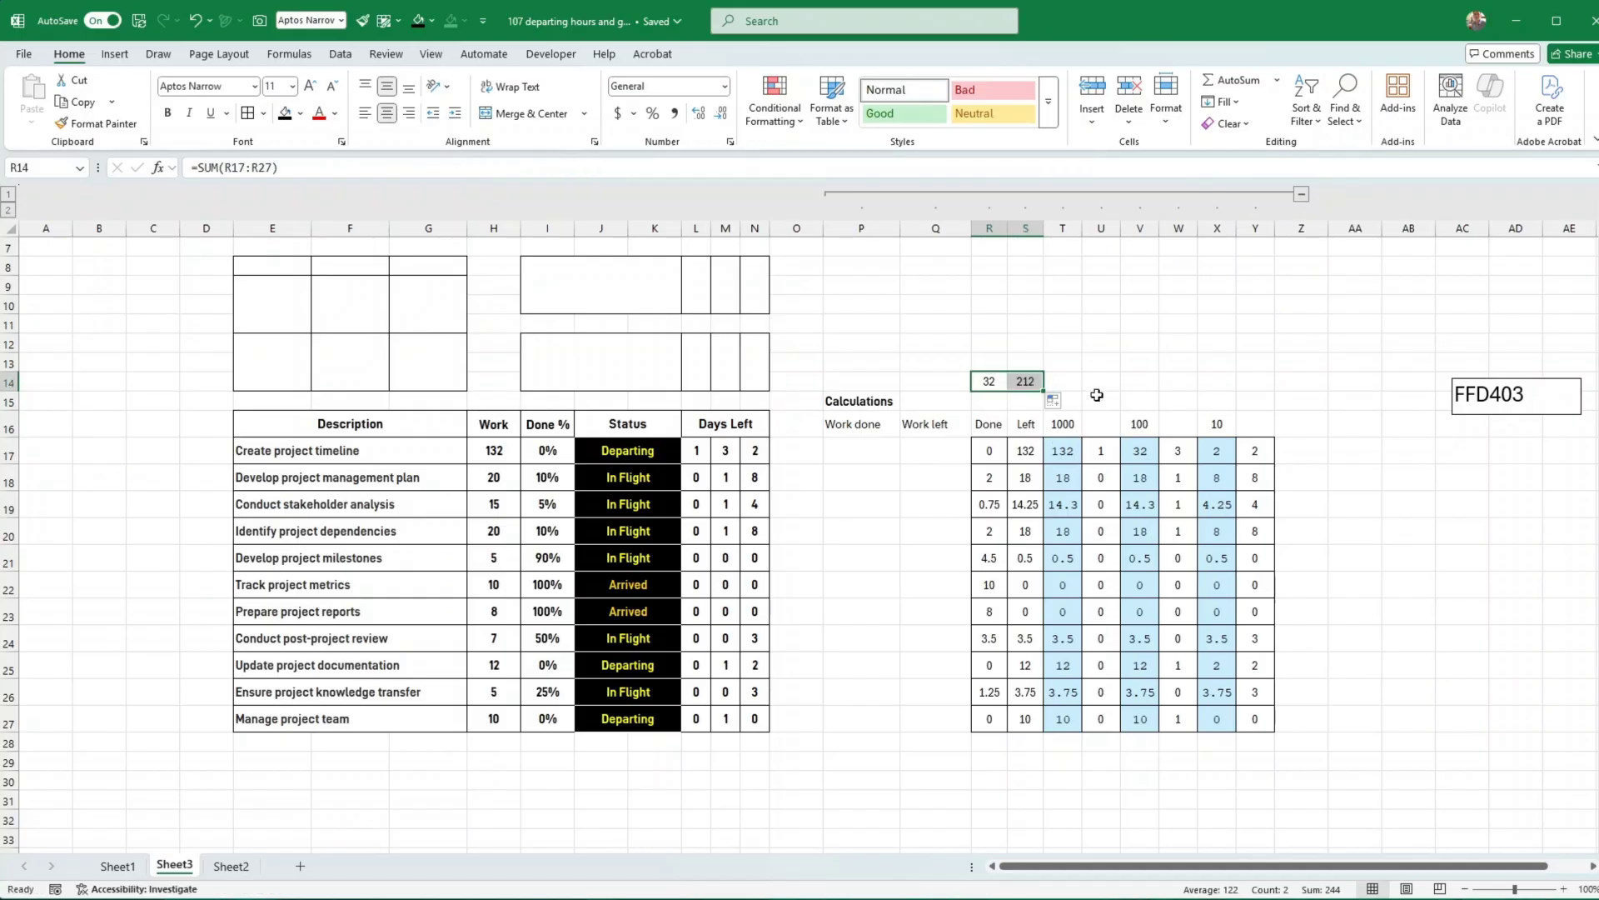
click(1090, 386)
click(991, 382)
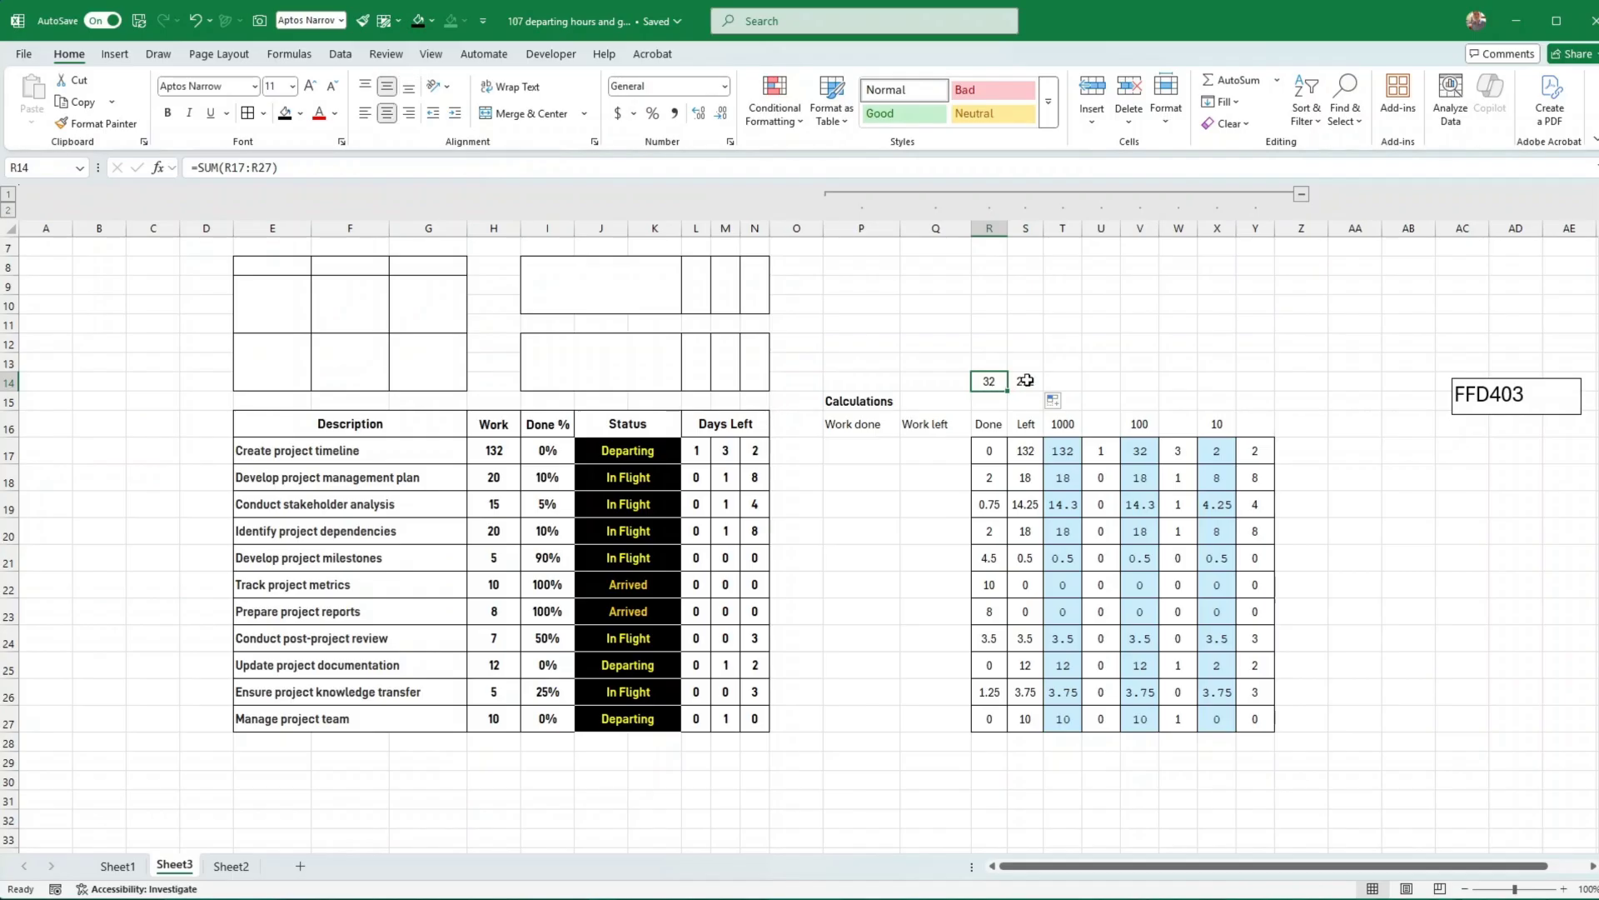
click(1026, 383)
click(990, 386)
drag(994, 394, 1029, 374)
Copy the digit-splitting formulas from T17:Y17 to T13:Y13 and fill them down to row 14
drag(1062, 450, 1254, 451)
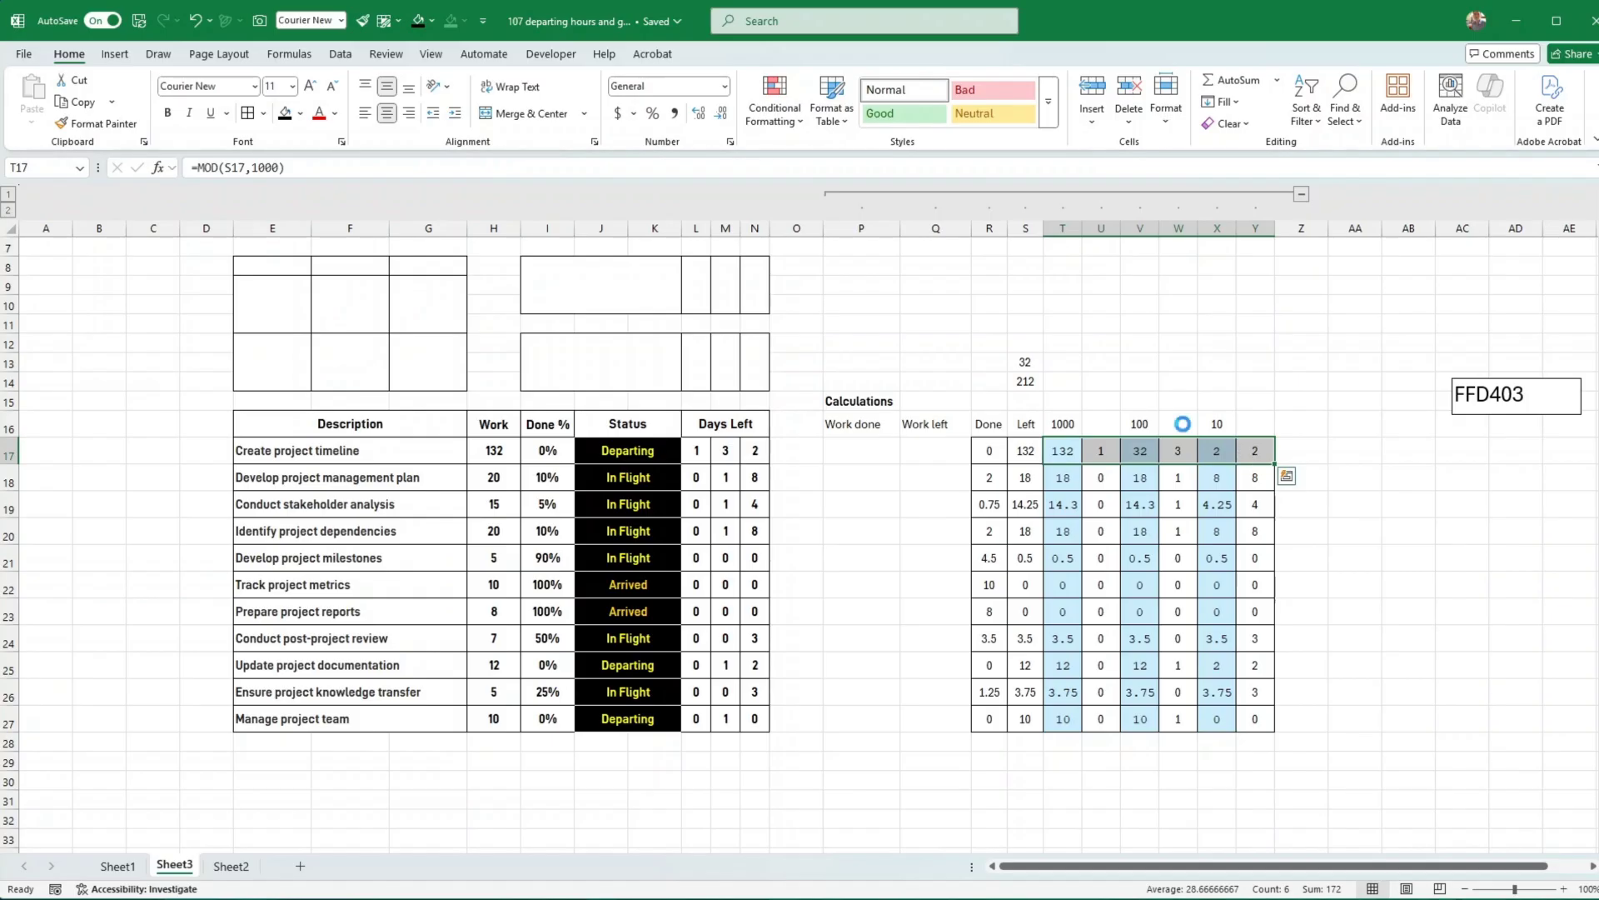
key(ctrl+c)
click(1061, 362)
key(ctrl+v)
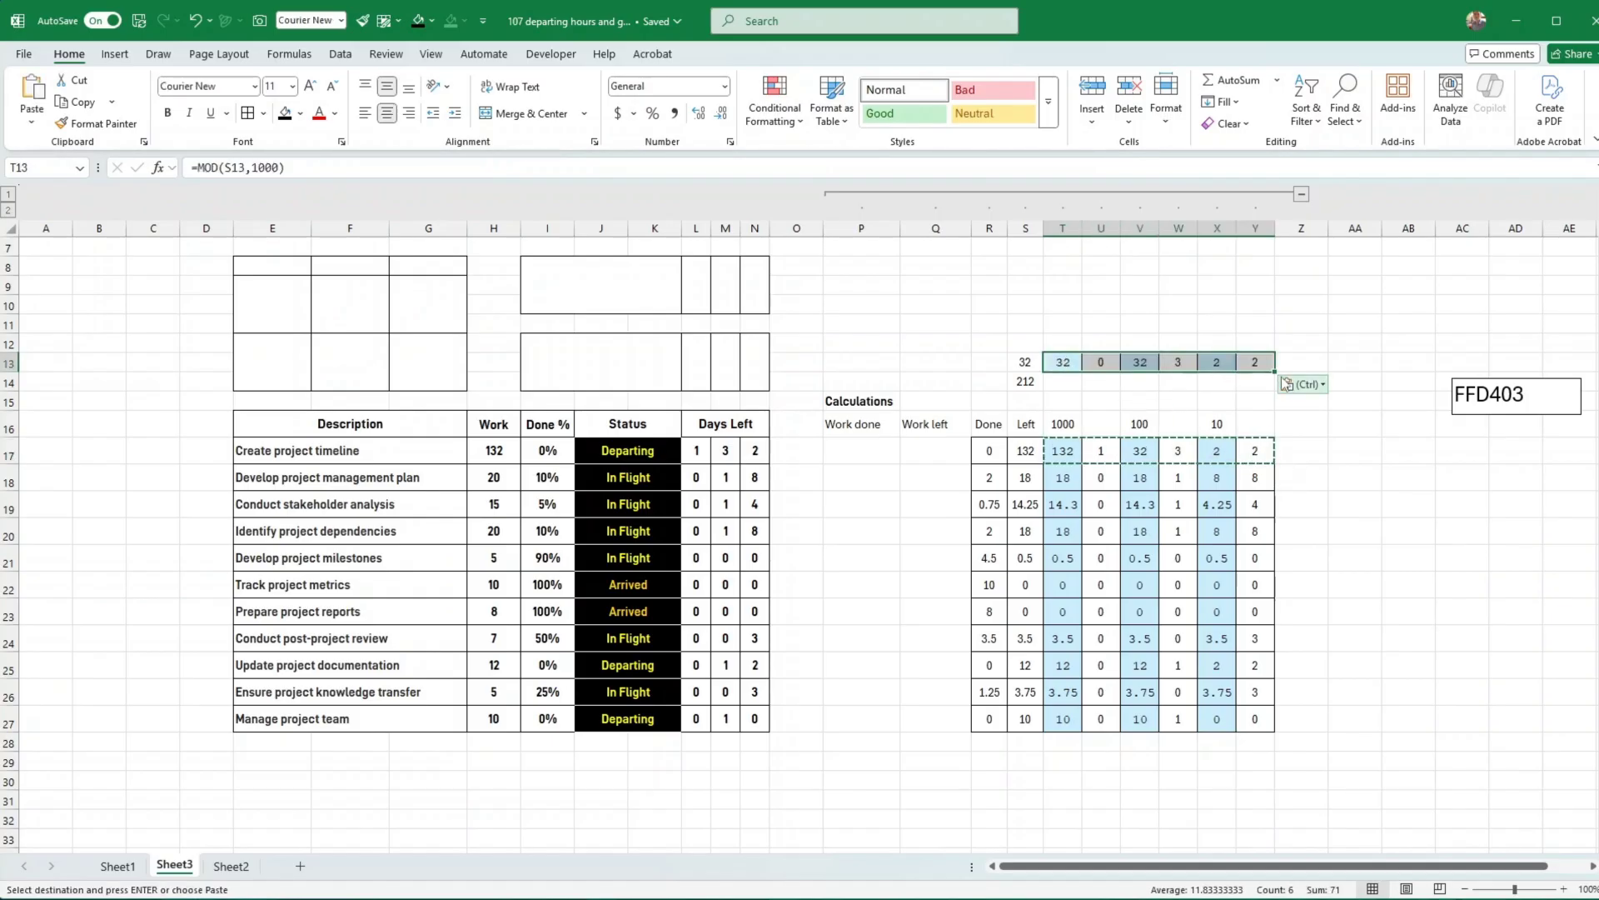
drag(1278, 373, 1278, 391)
click(1355, 450)
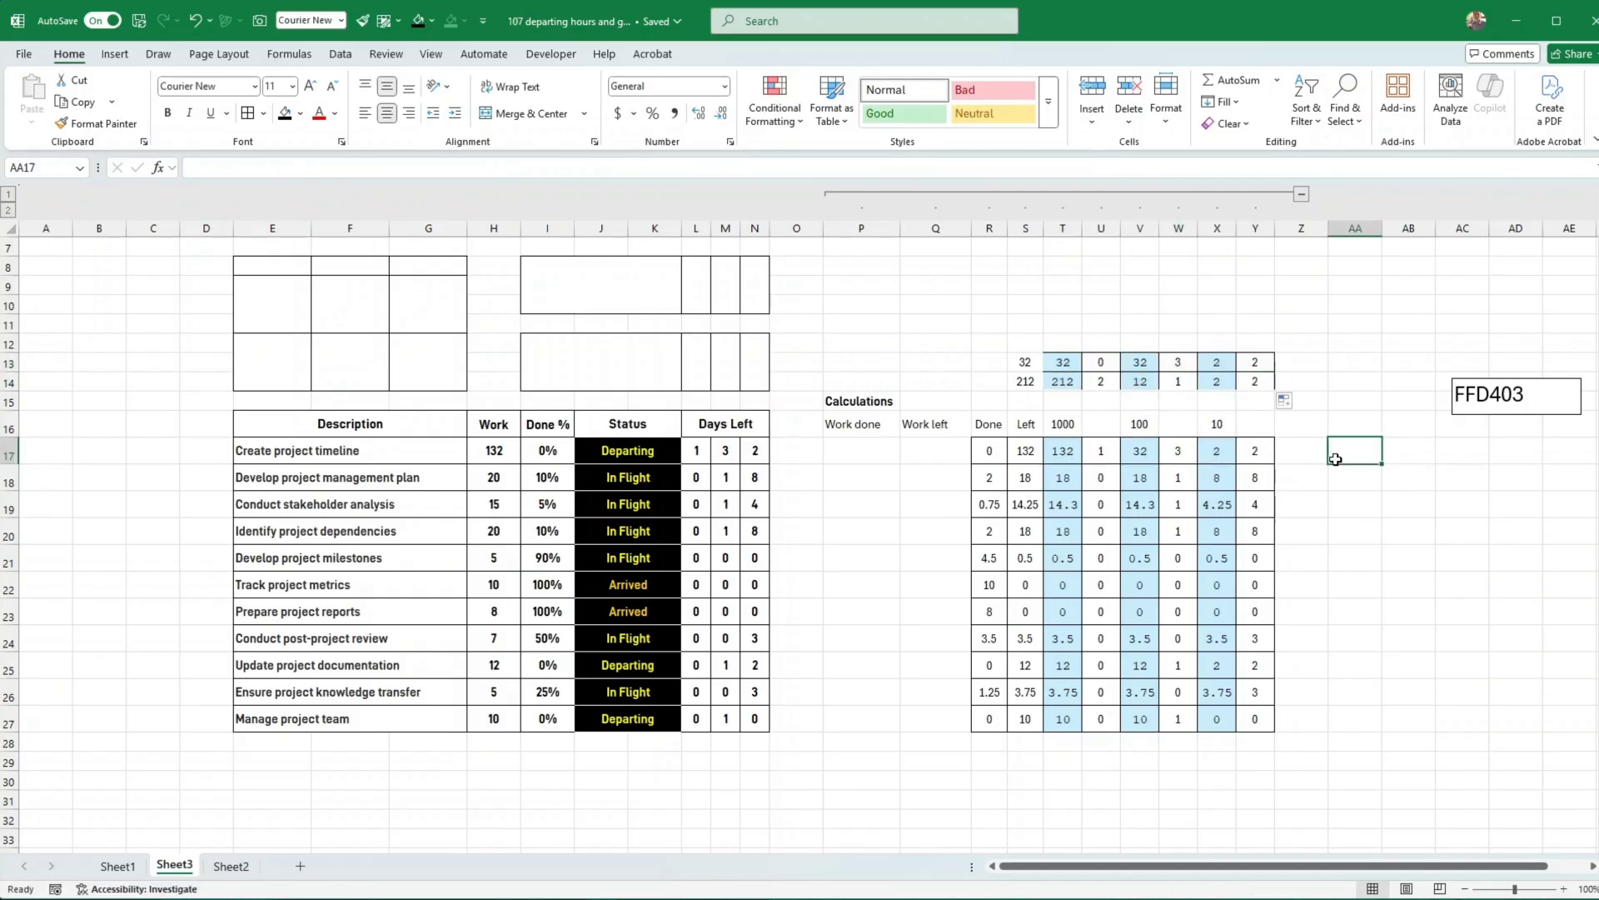
click(1386, 533)
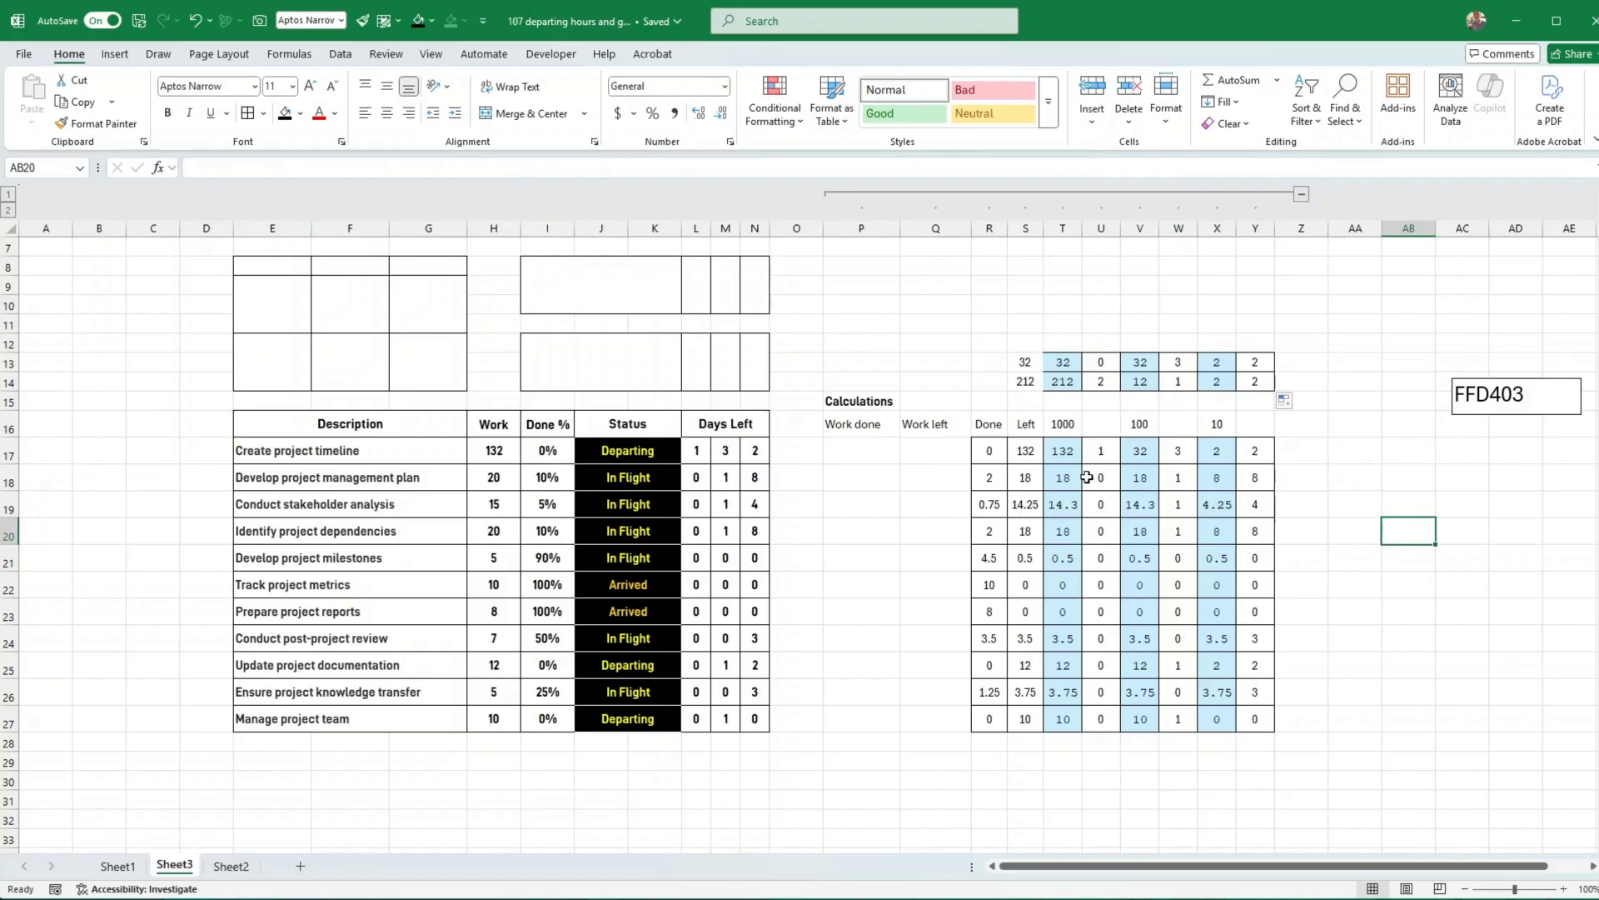
Label the two summary boxes at I8 and I12 "WORK DONE" and "WORK LEFT"
scroll(749, 433, up, 1)
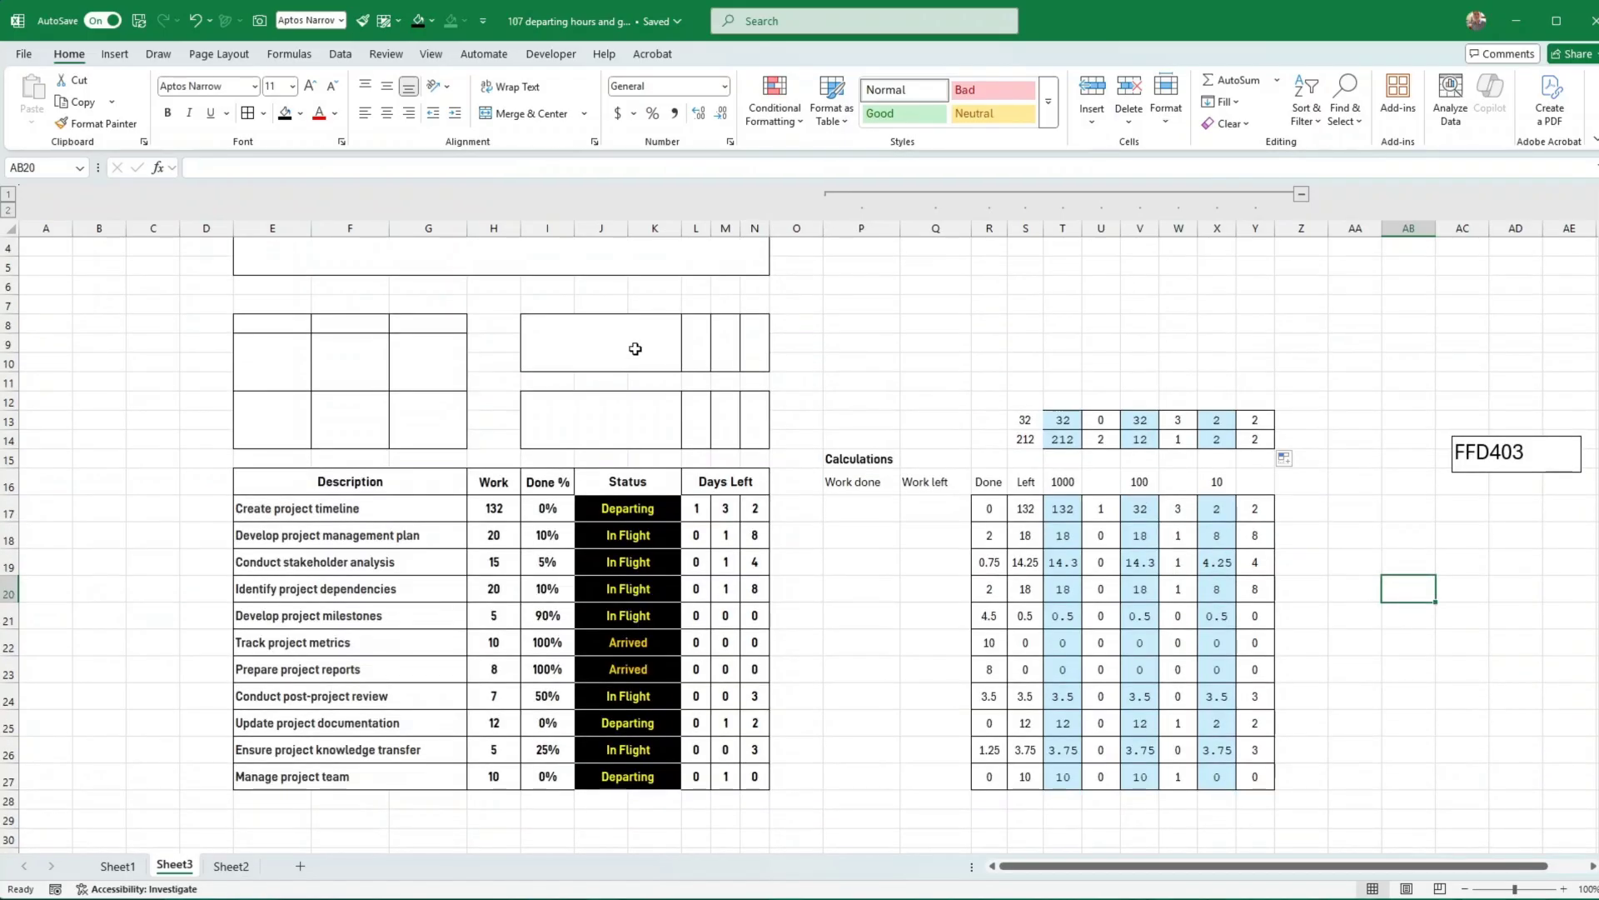
click(637, 346)
text(WORK DONE)
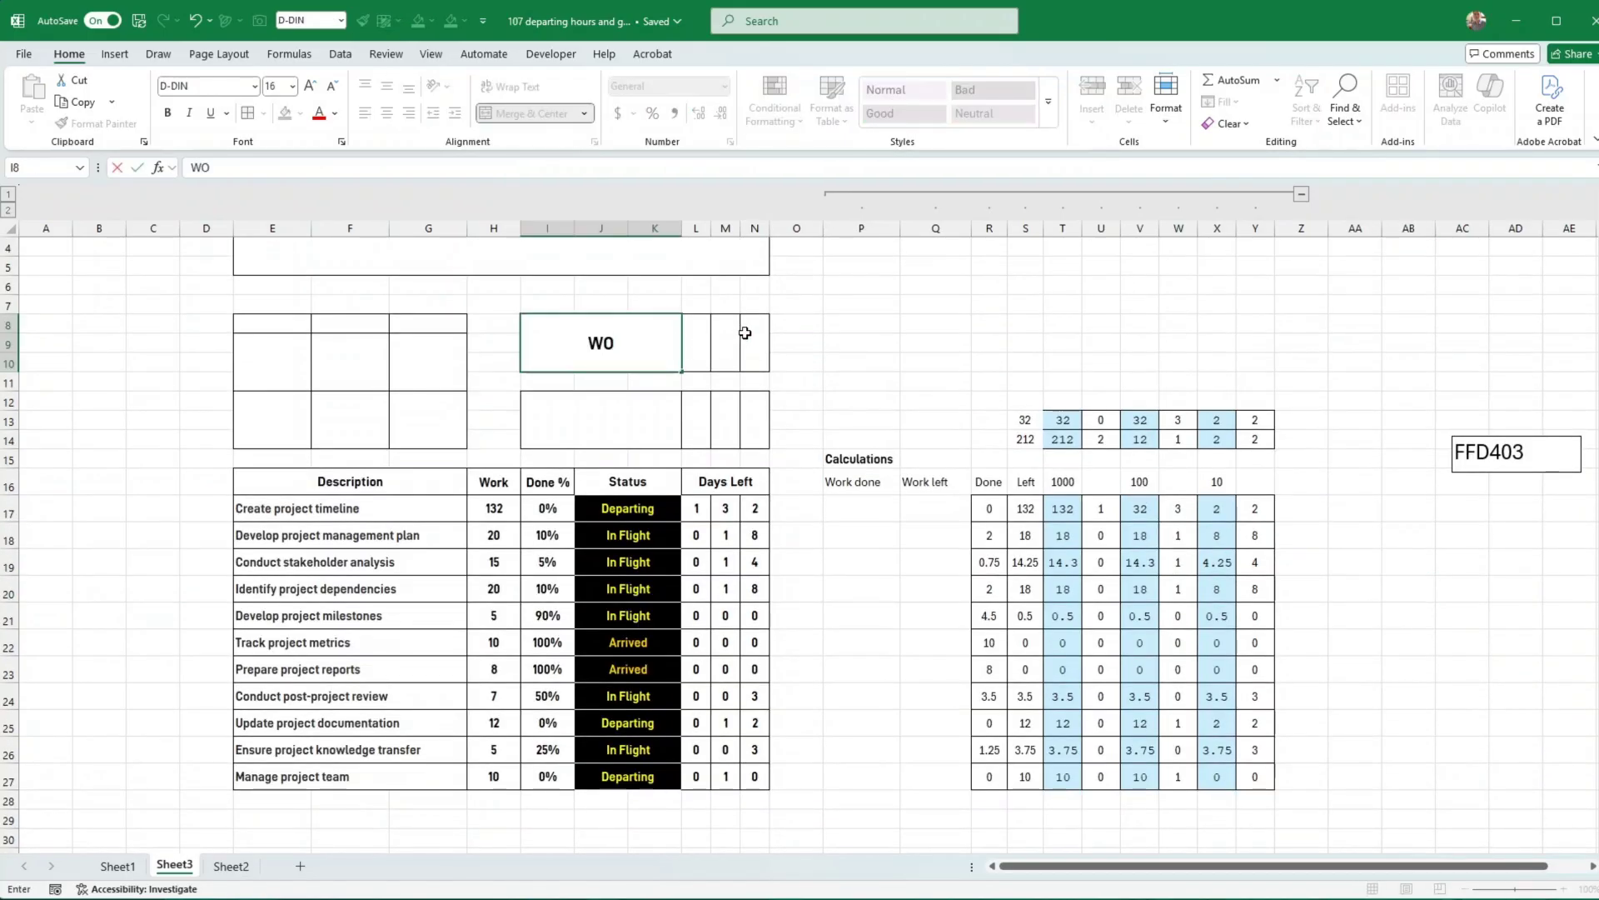
key(Return)
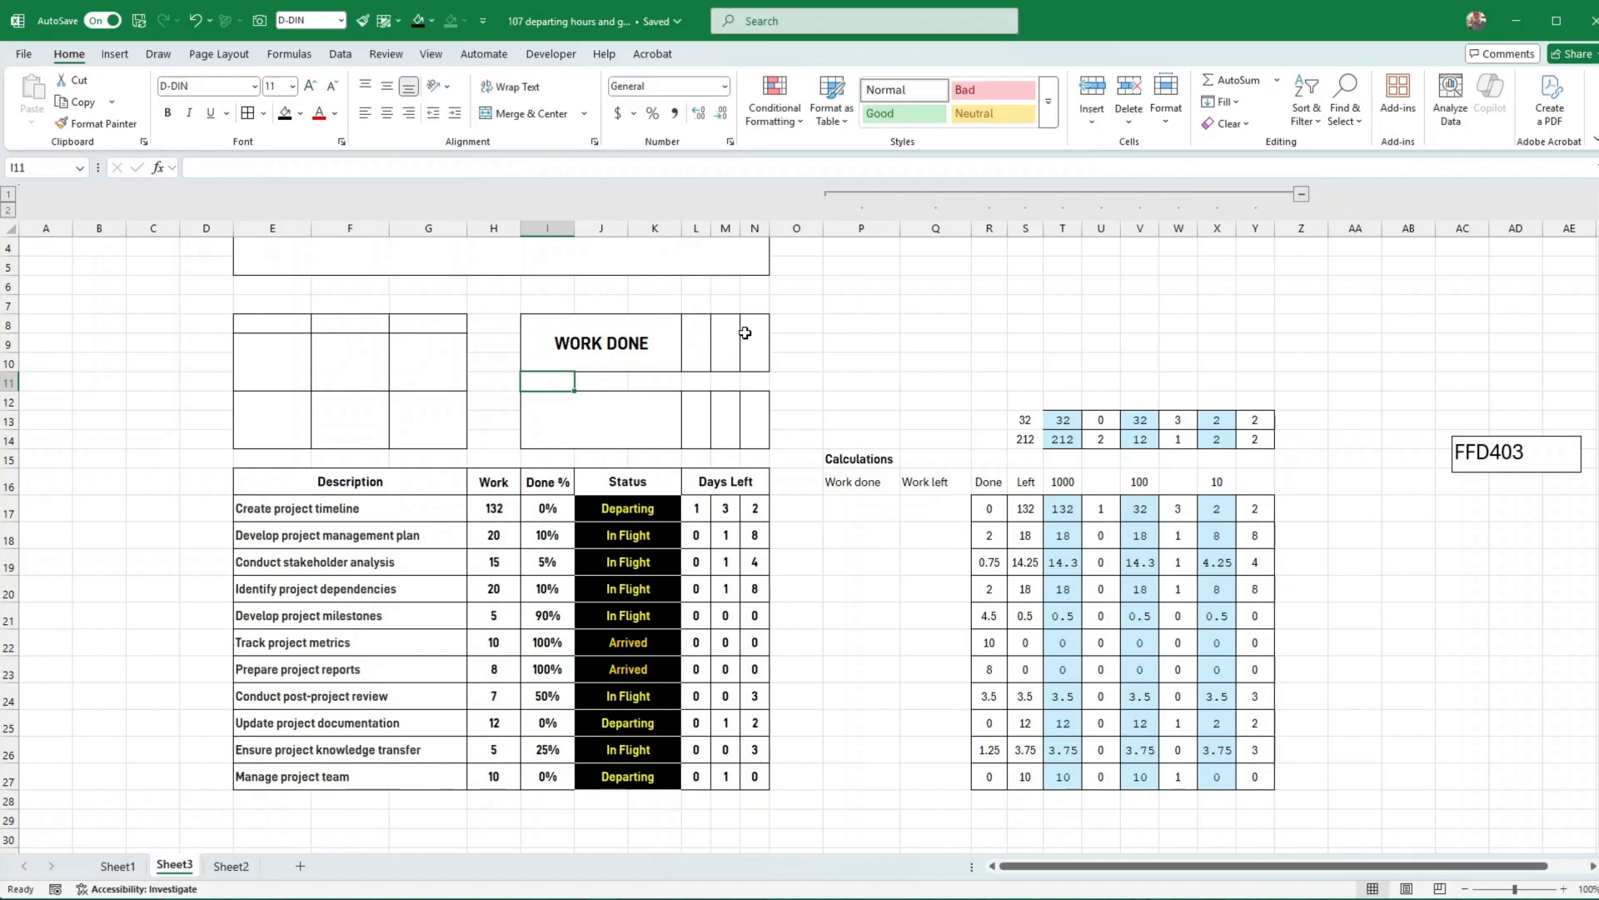
key(Down)
text(WORK LEFT)
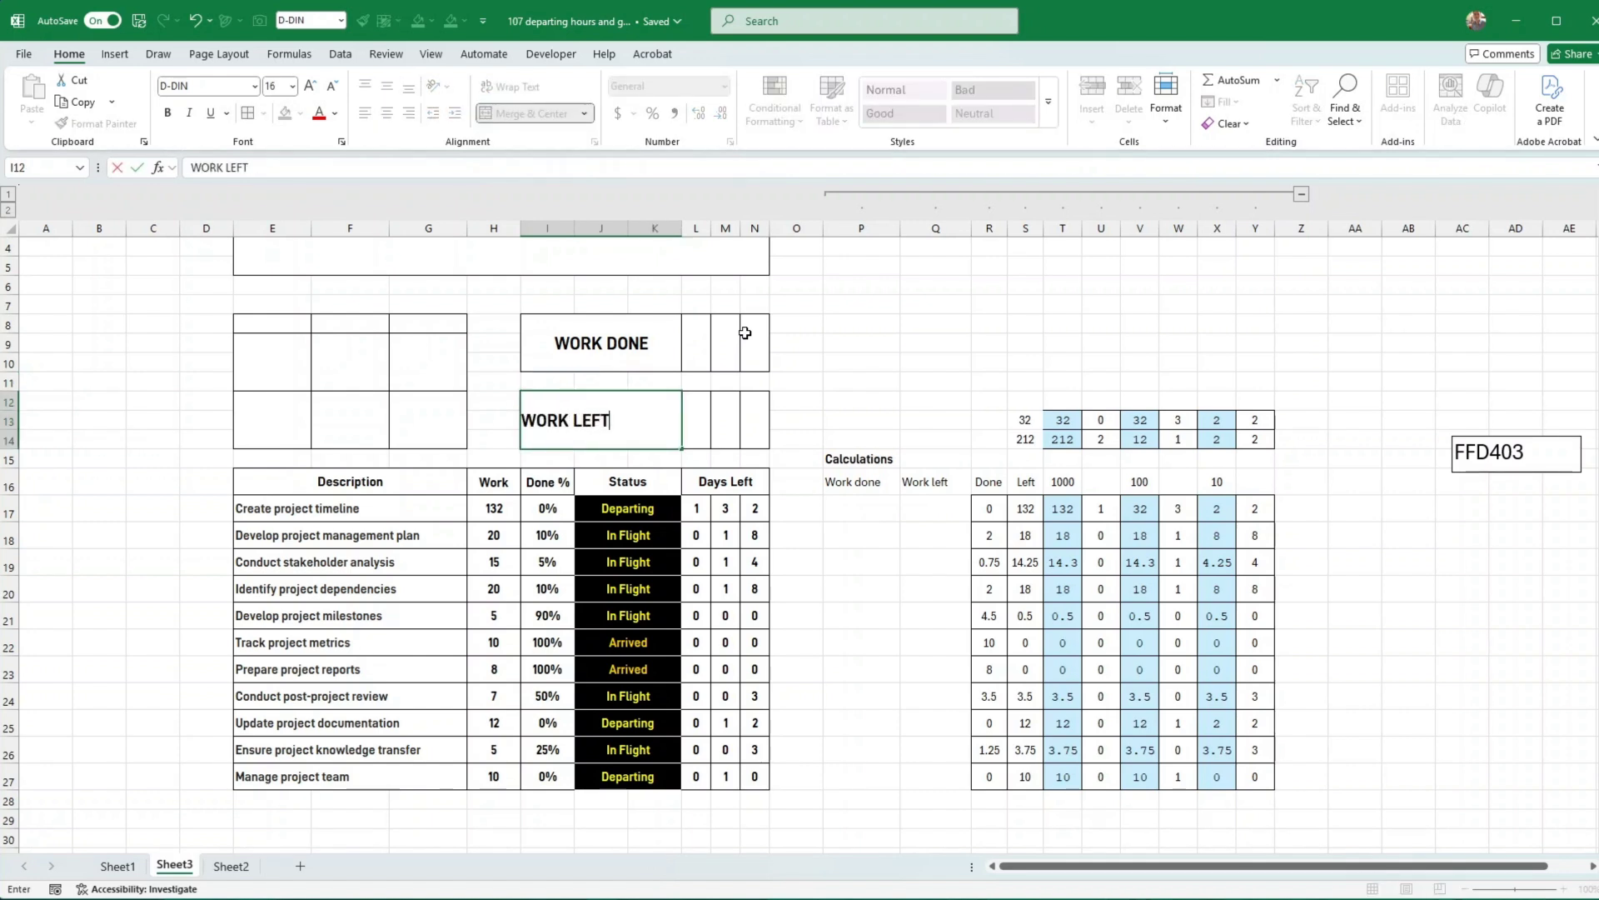
key(ctrl+Return)
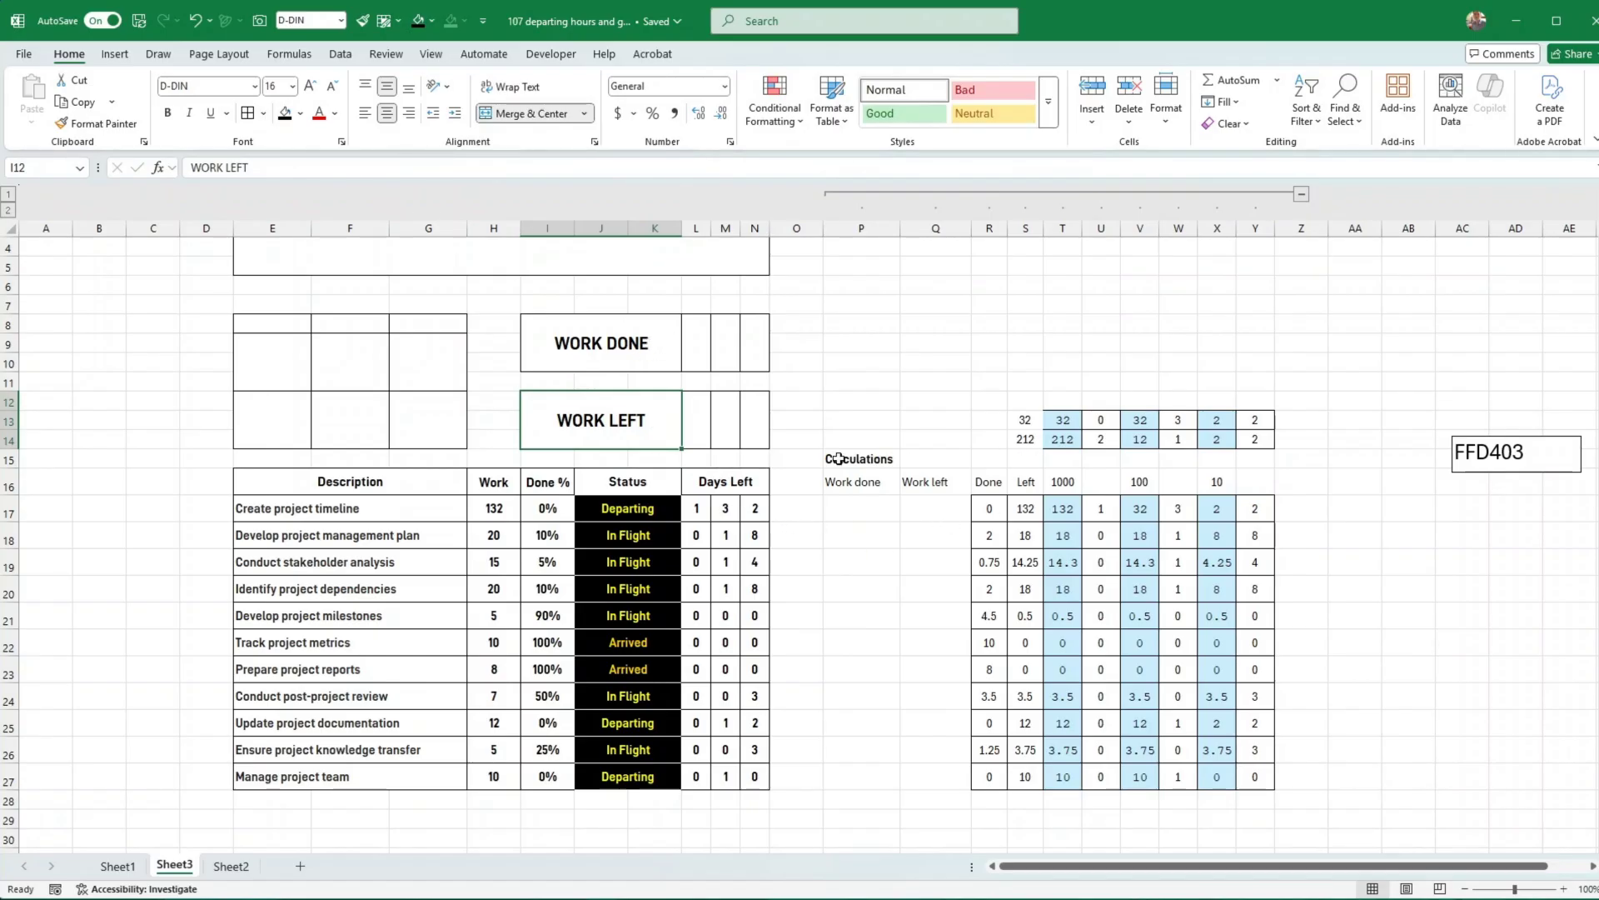
Link the three WORK DONE digit cells L8, M8 and N8 to the helper digits in U13, W13 and Y13
click(697, 357)
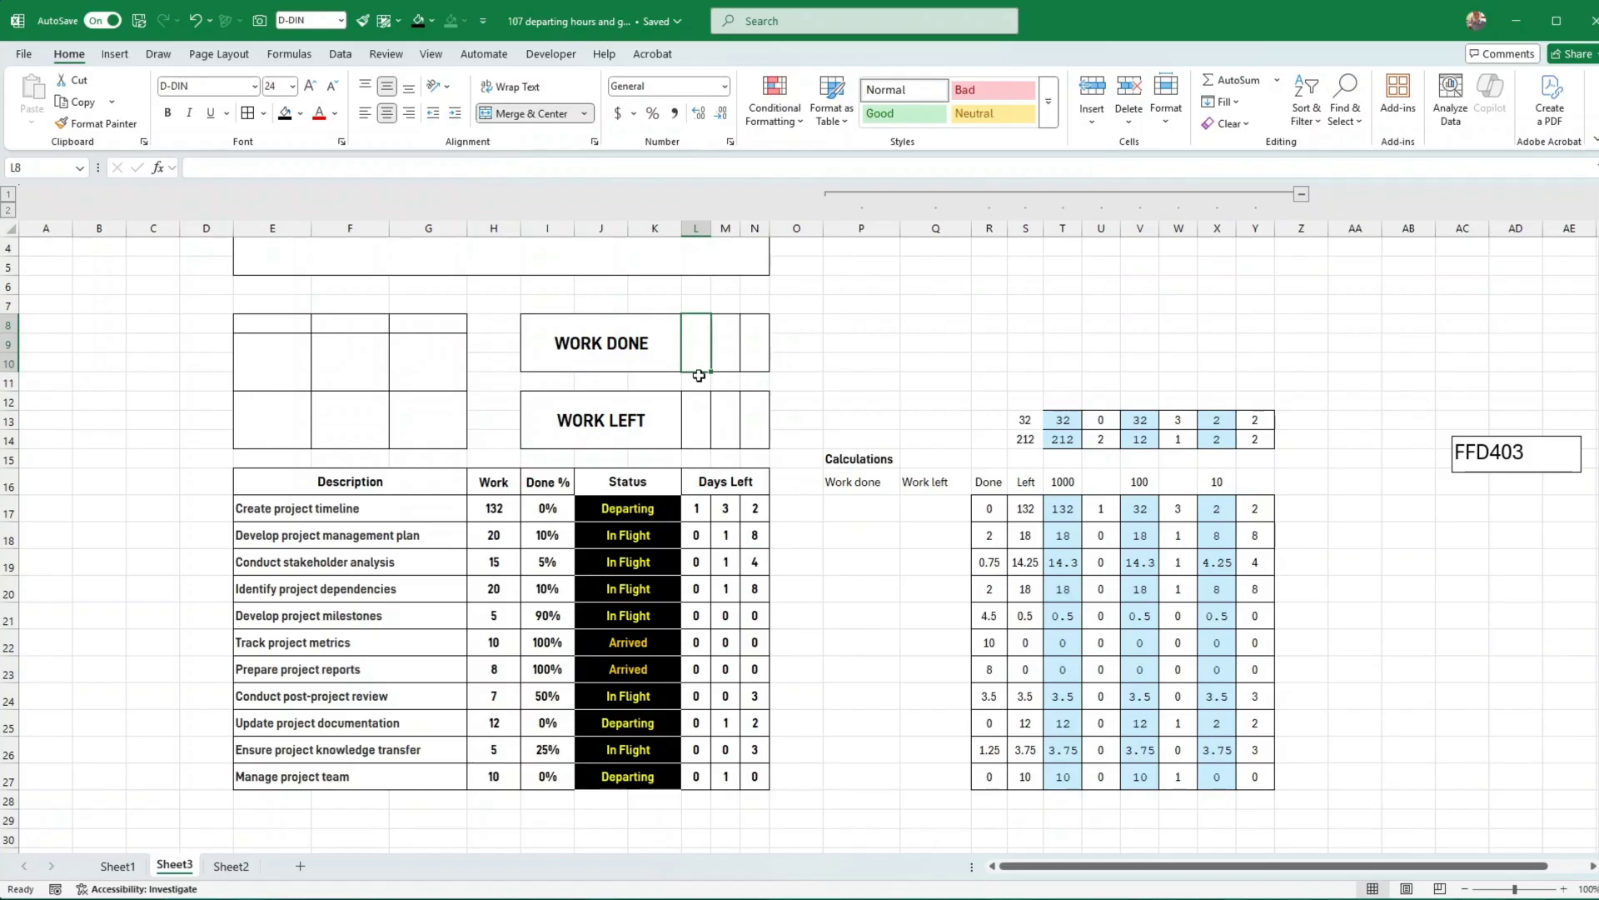
text(=)
click(1102, 420)
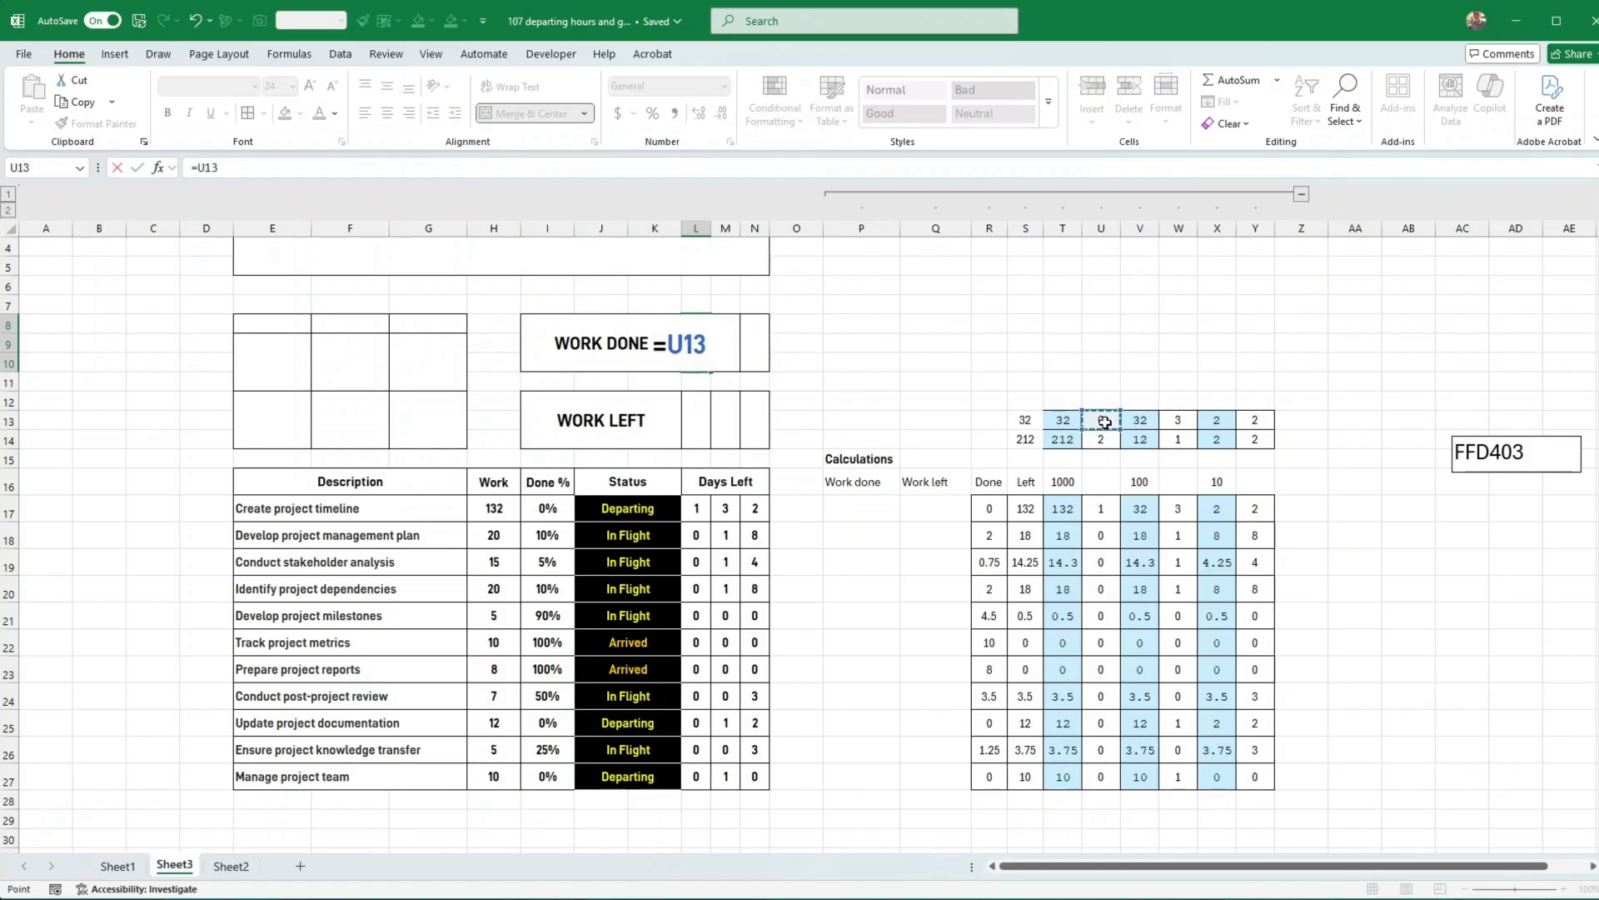
key(Tab)
text(=)
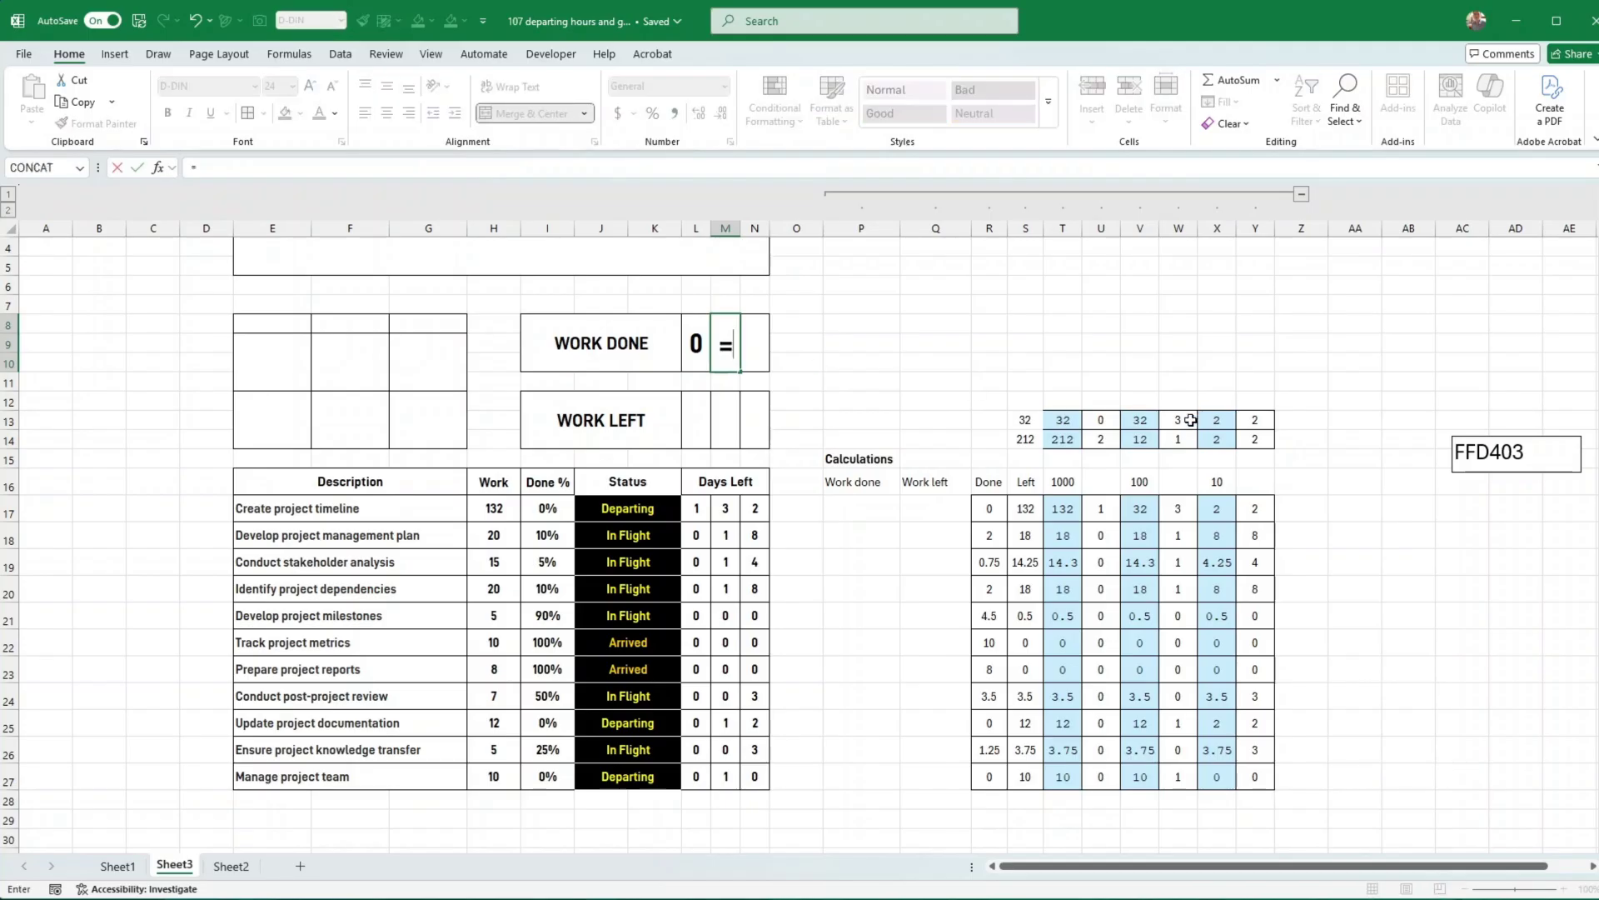
click(1191, 419)
key(Return)
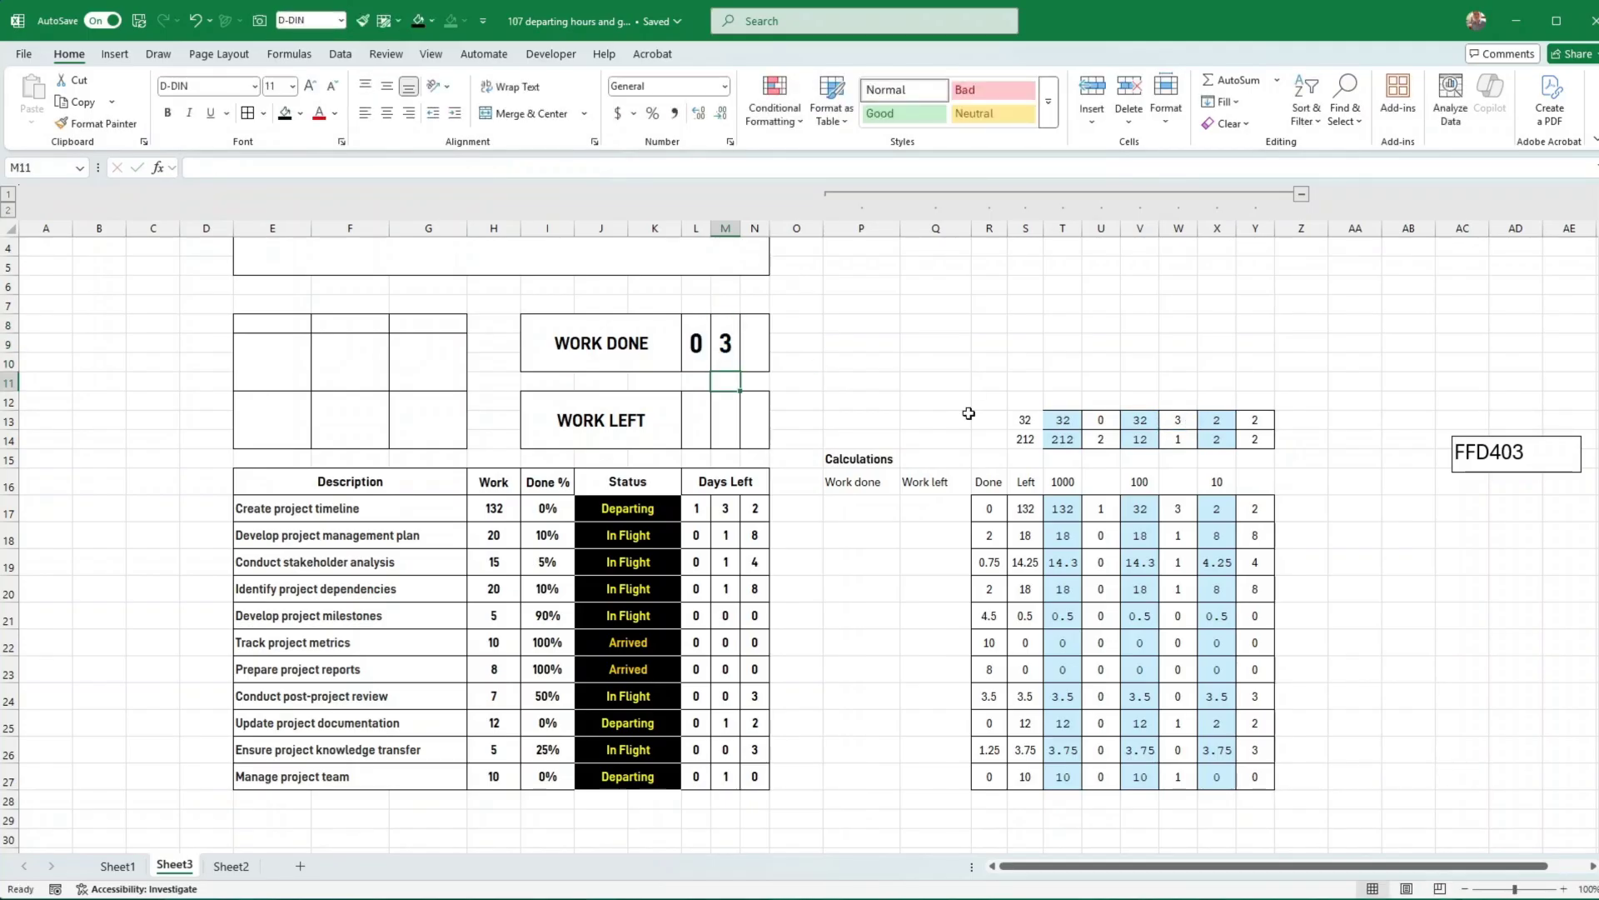
click(752, 349)
text(=)
click(1255, 420)
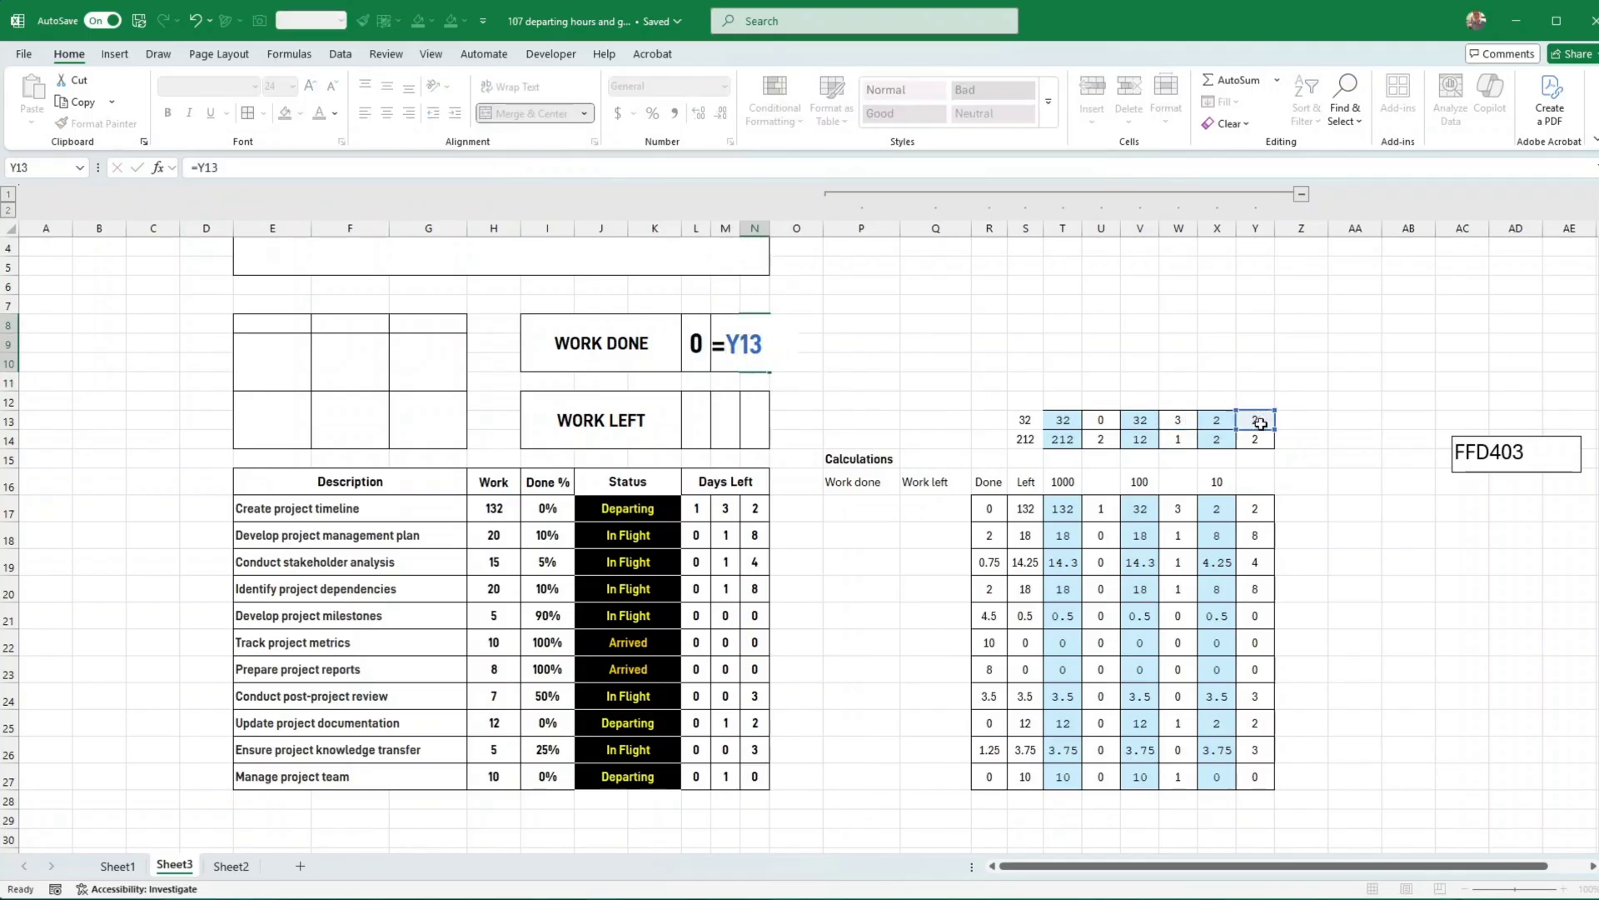
key(Return)
Link the three WORK LEFT digit cells L12, M12 and N12 to the helper digits in U14, W14 and Y14
click(696, 420)
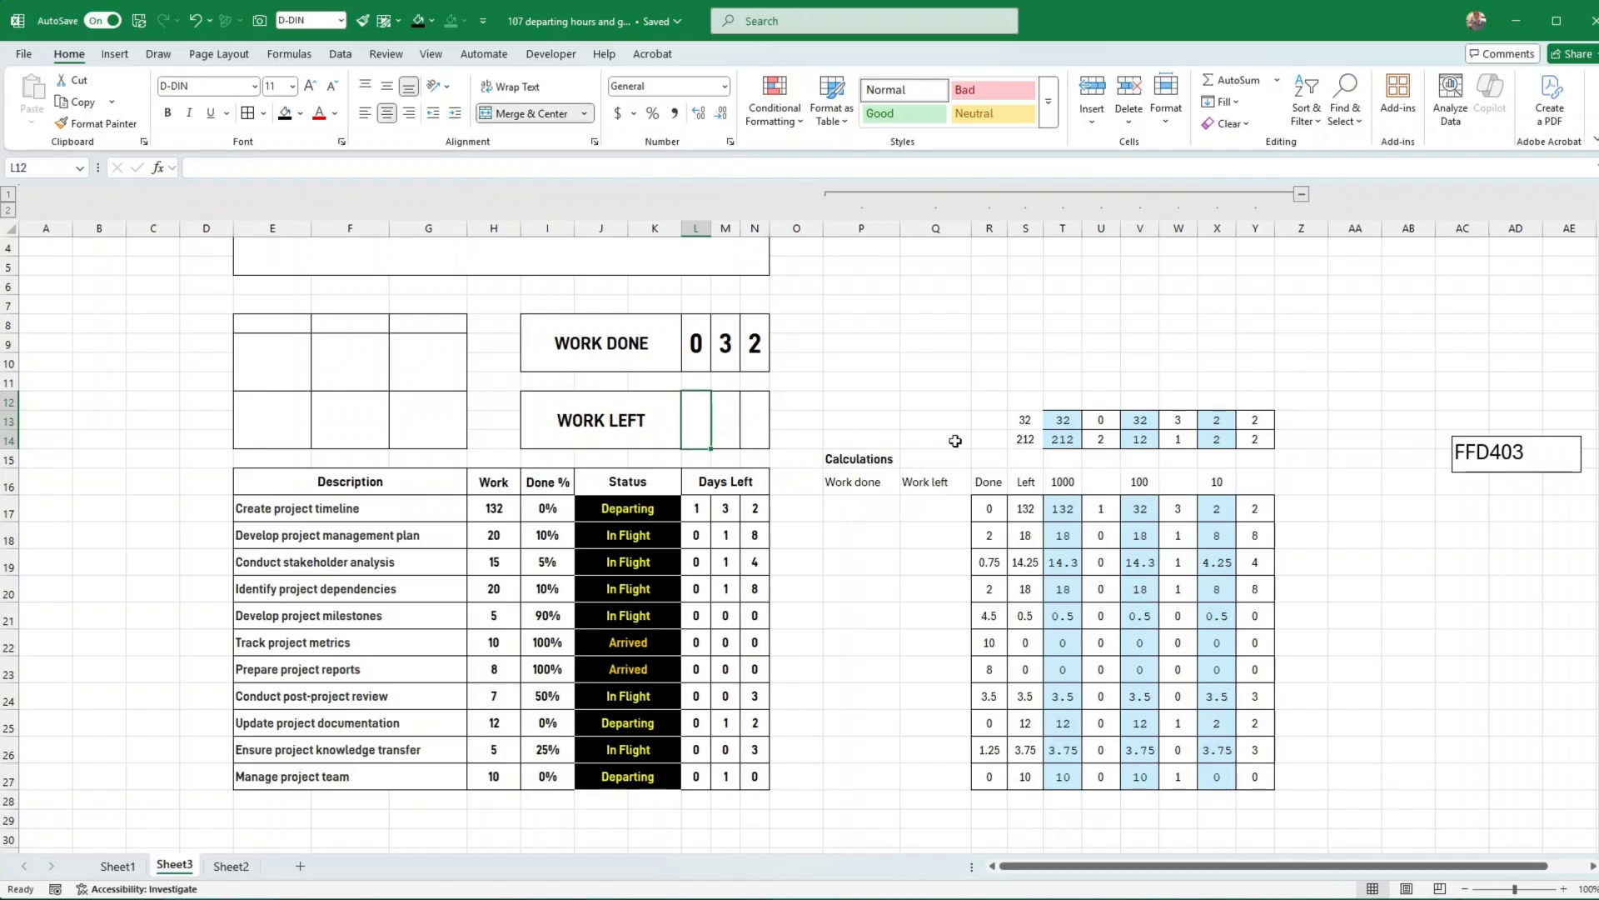
text(=)
click(1112, 440)
key(Return)
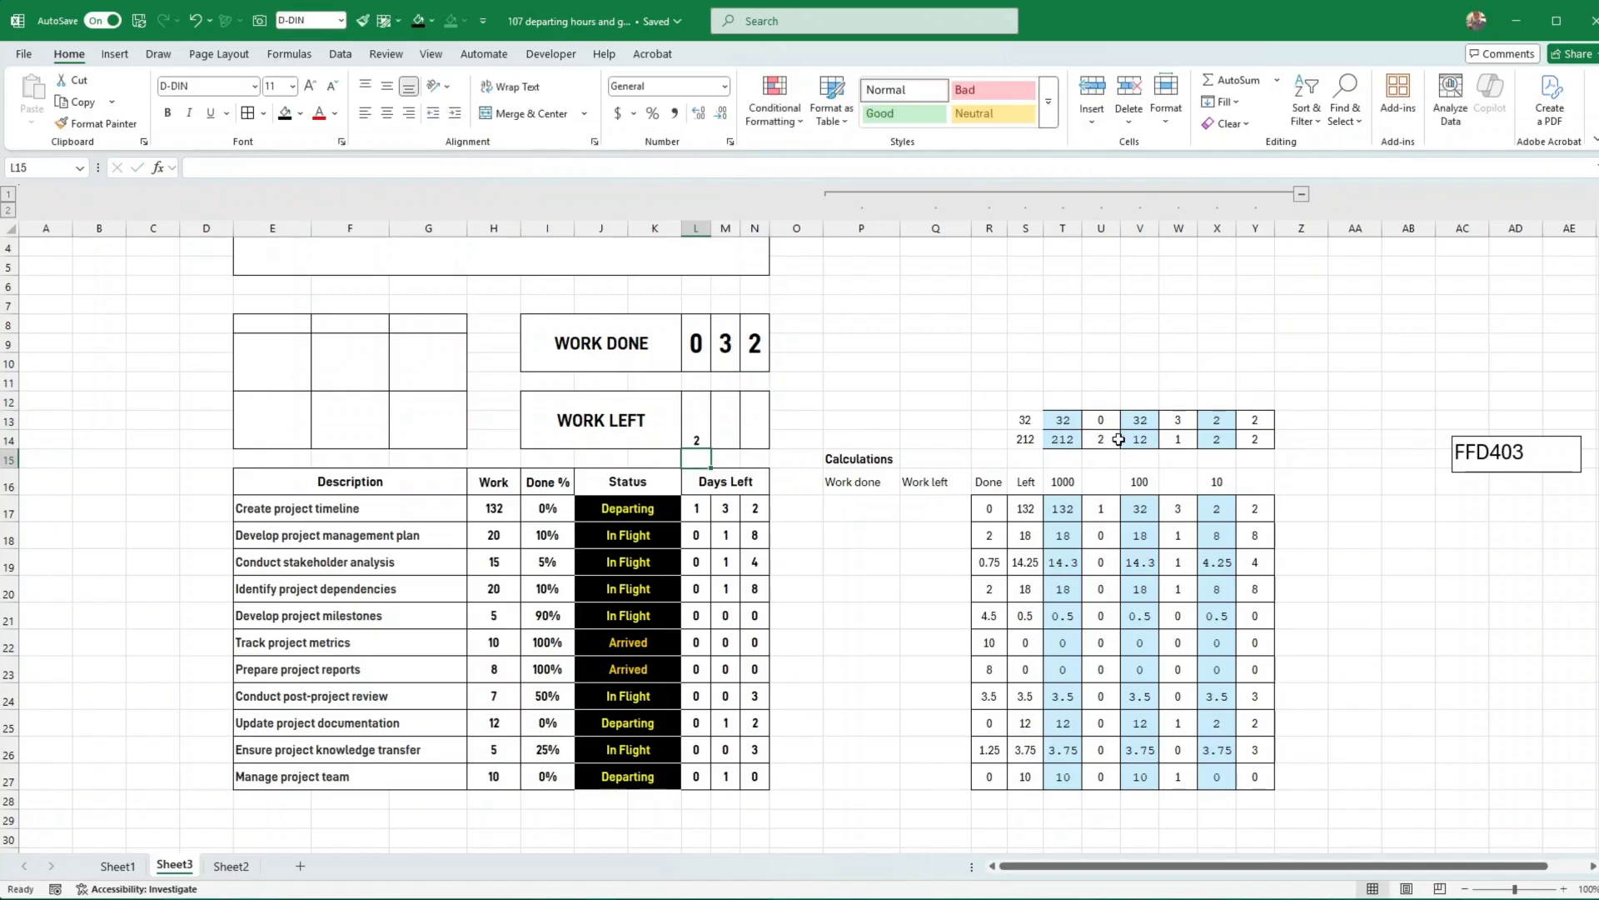
click(1182, 439)
click(721, 432)
text(=)
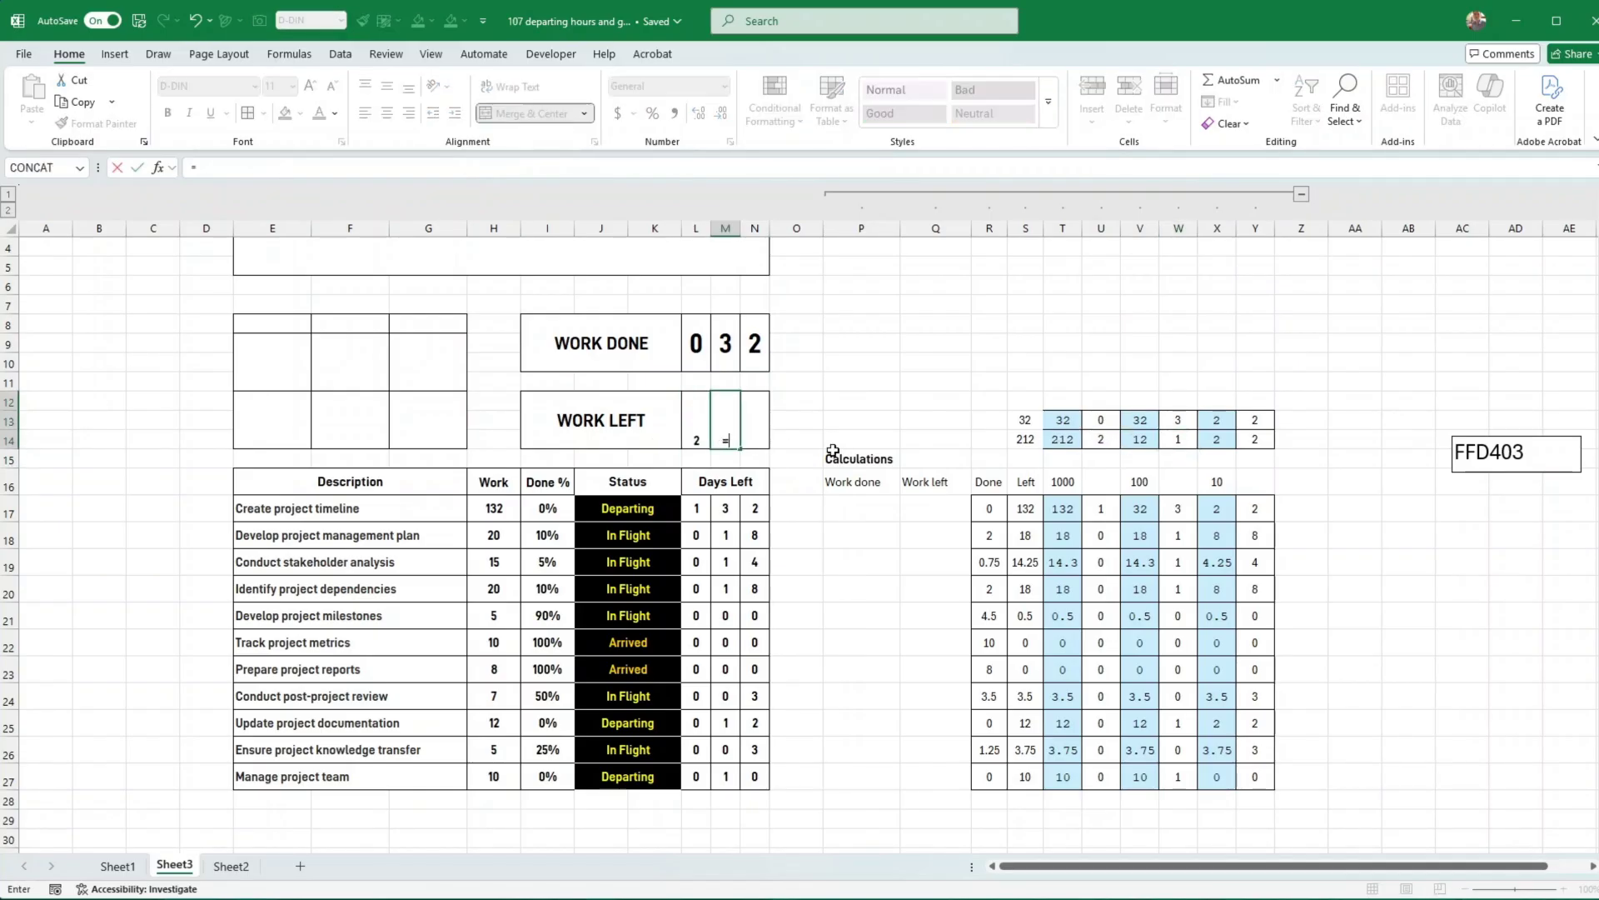
click(1178, 439)
key(Return)
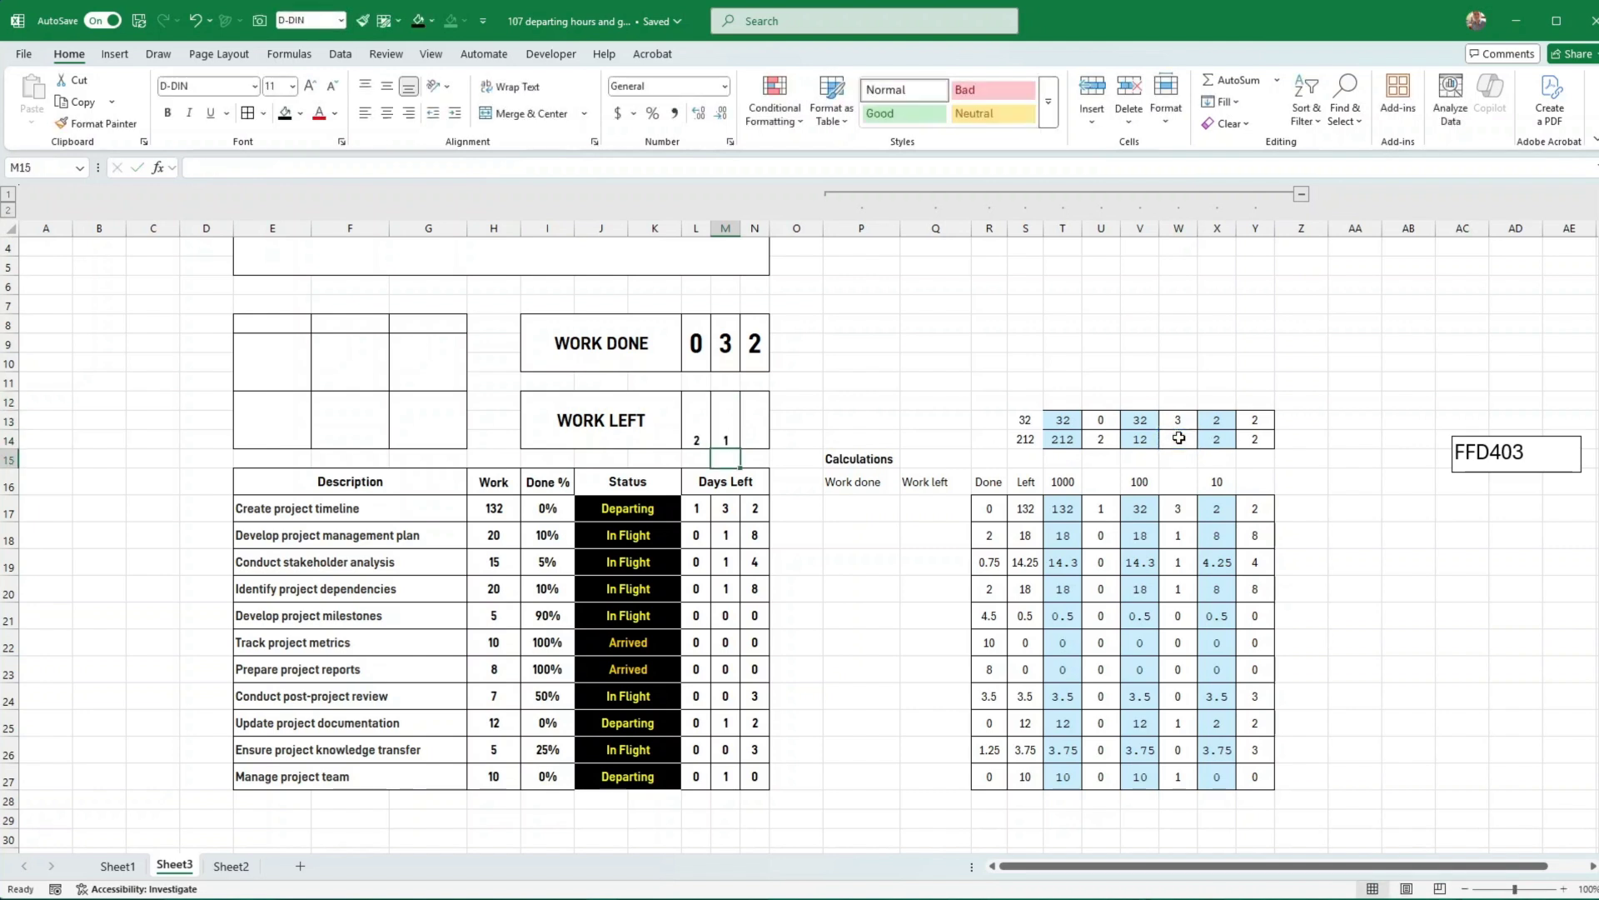
click(767, 403)
text(=)
click(1260, 442)
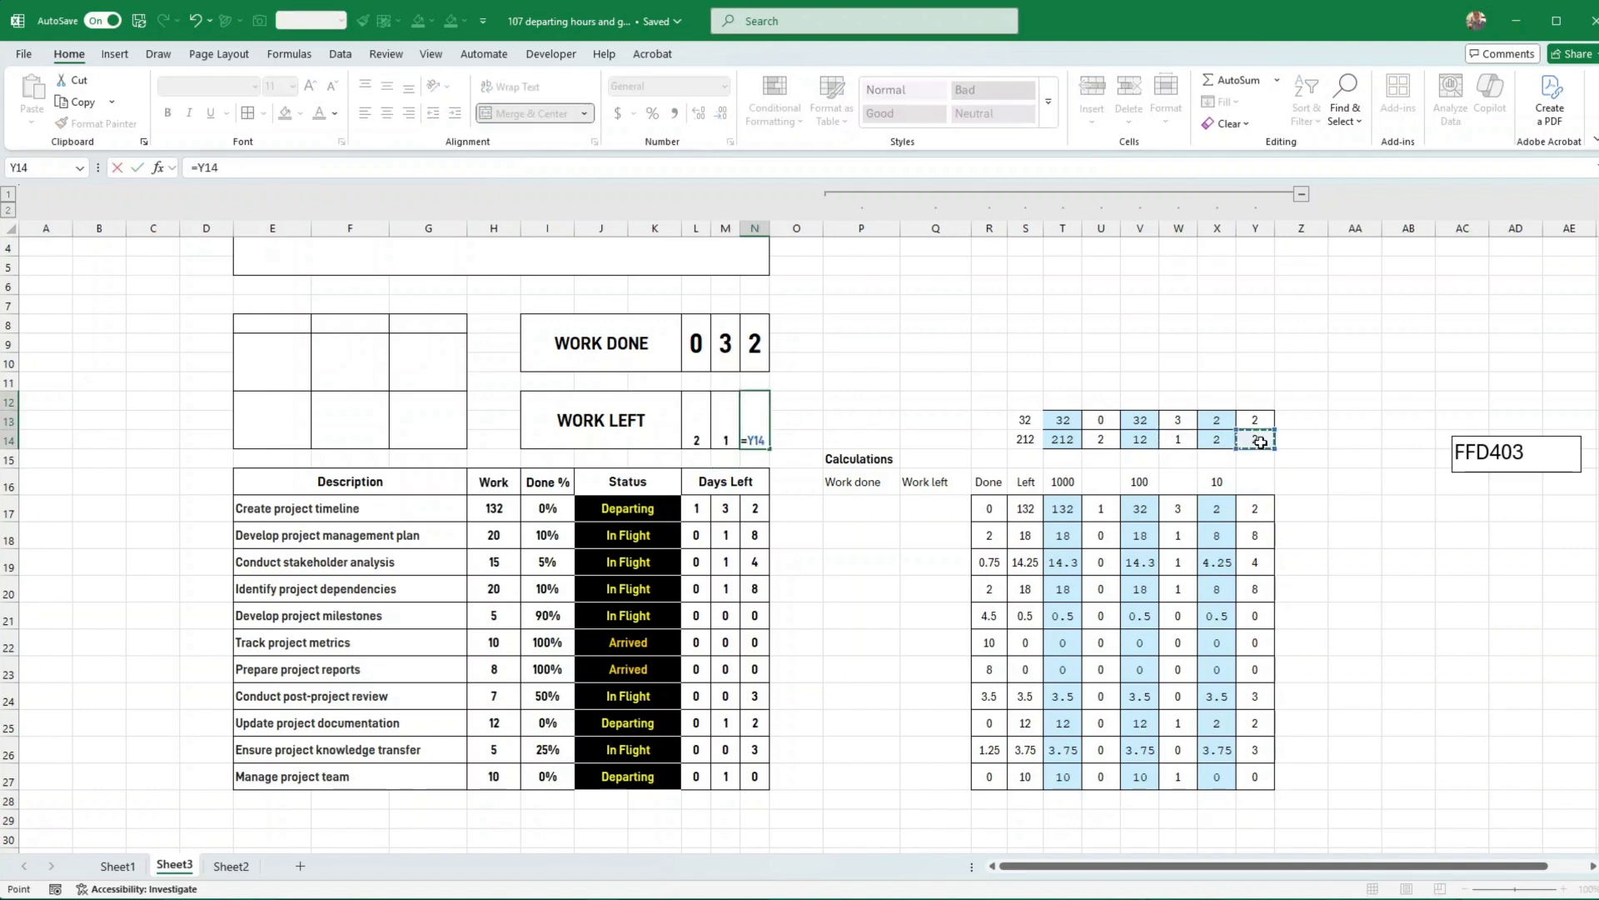
key(Return)
Copy the formatting of the WORK DONE digit L8 to the WORK LEFT digits L12, M12 and N12
click(696, 344)
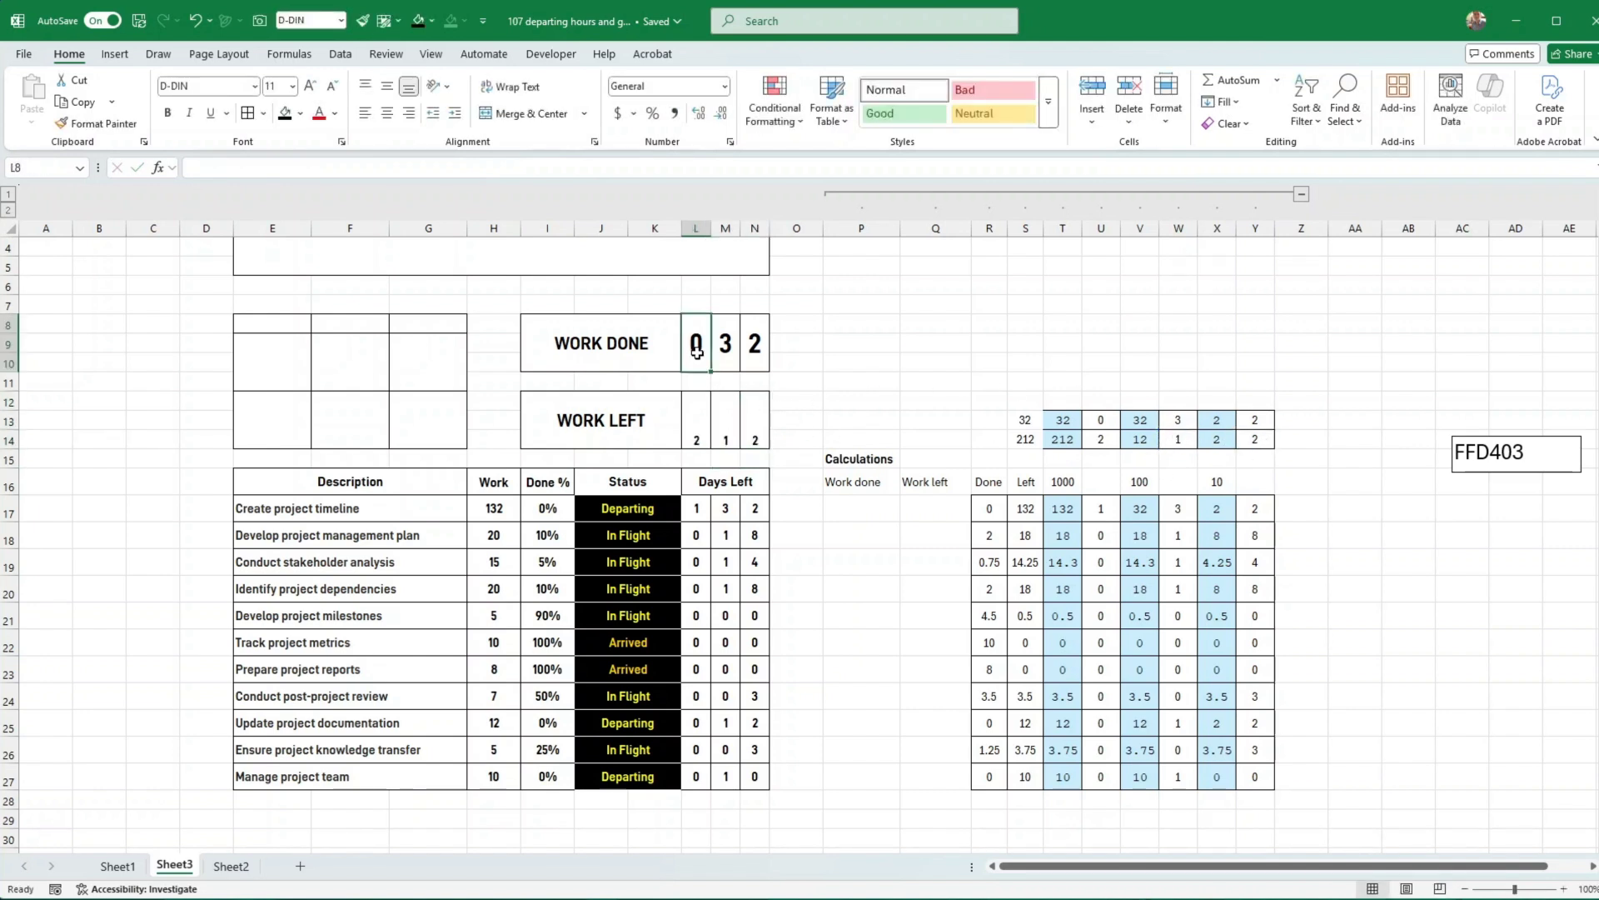
click(96, 123)
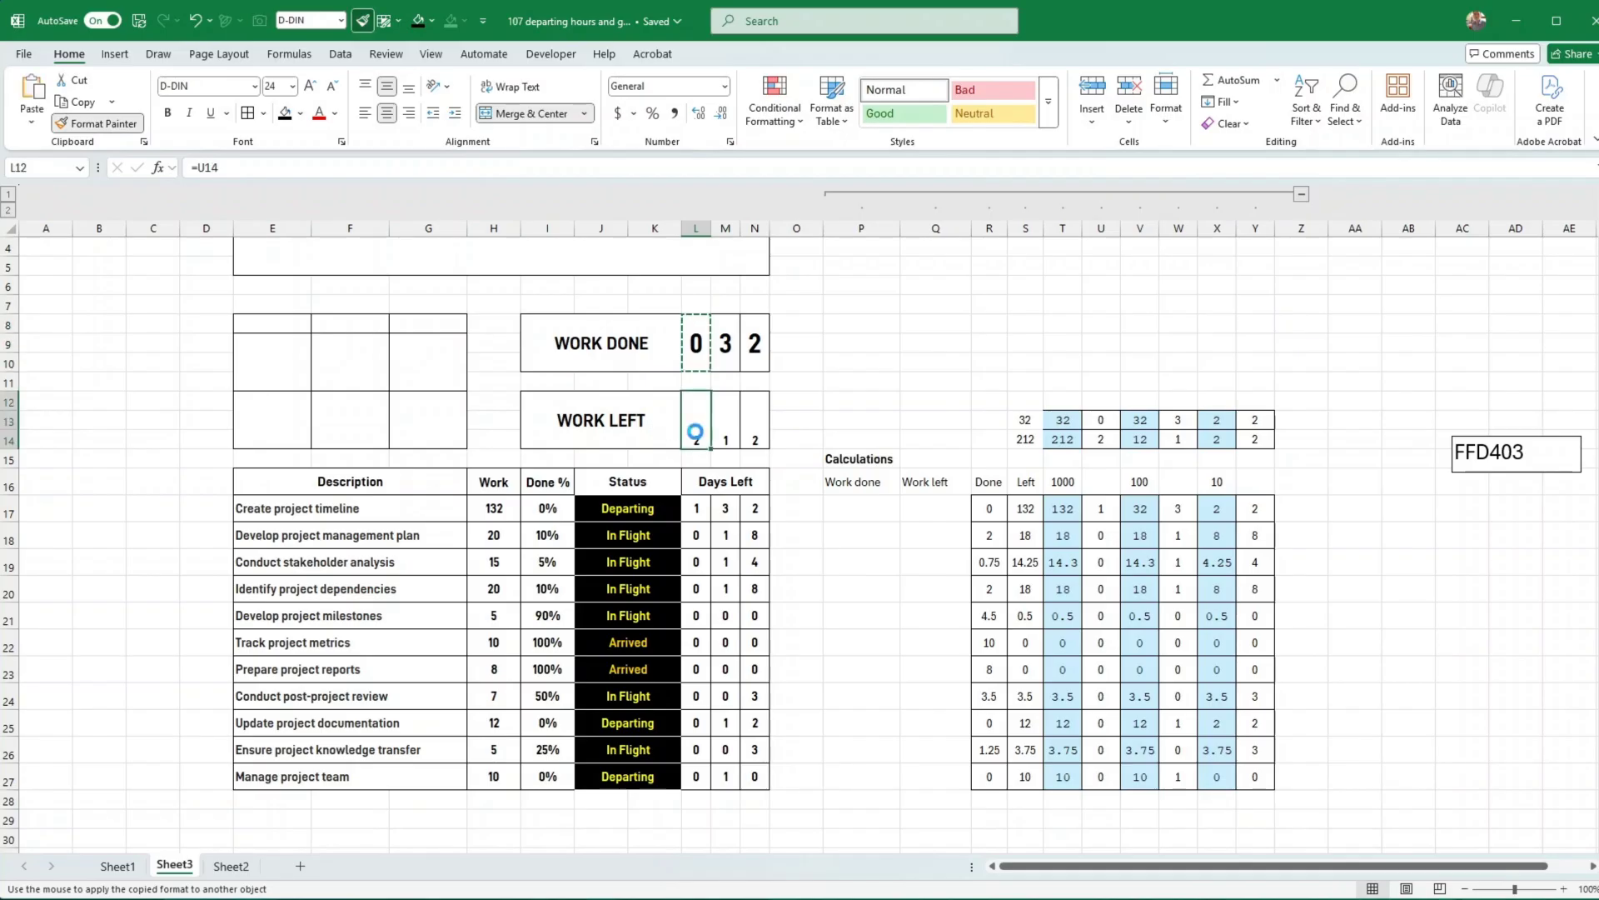
click(696, 421)
click(100, 123)
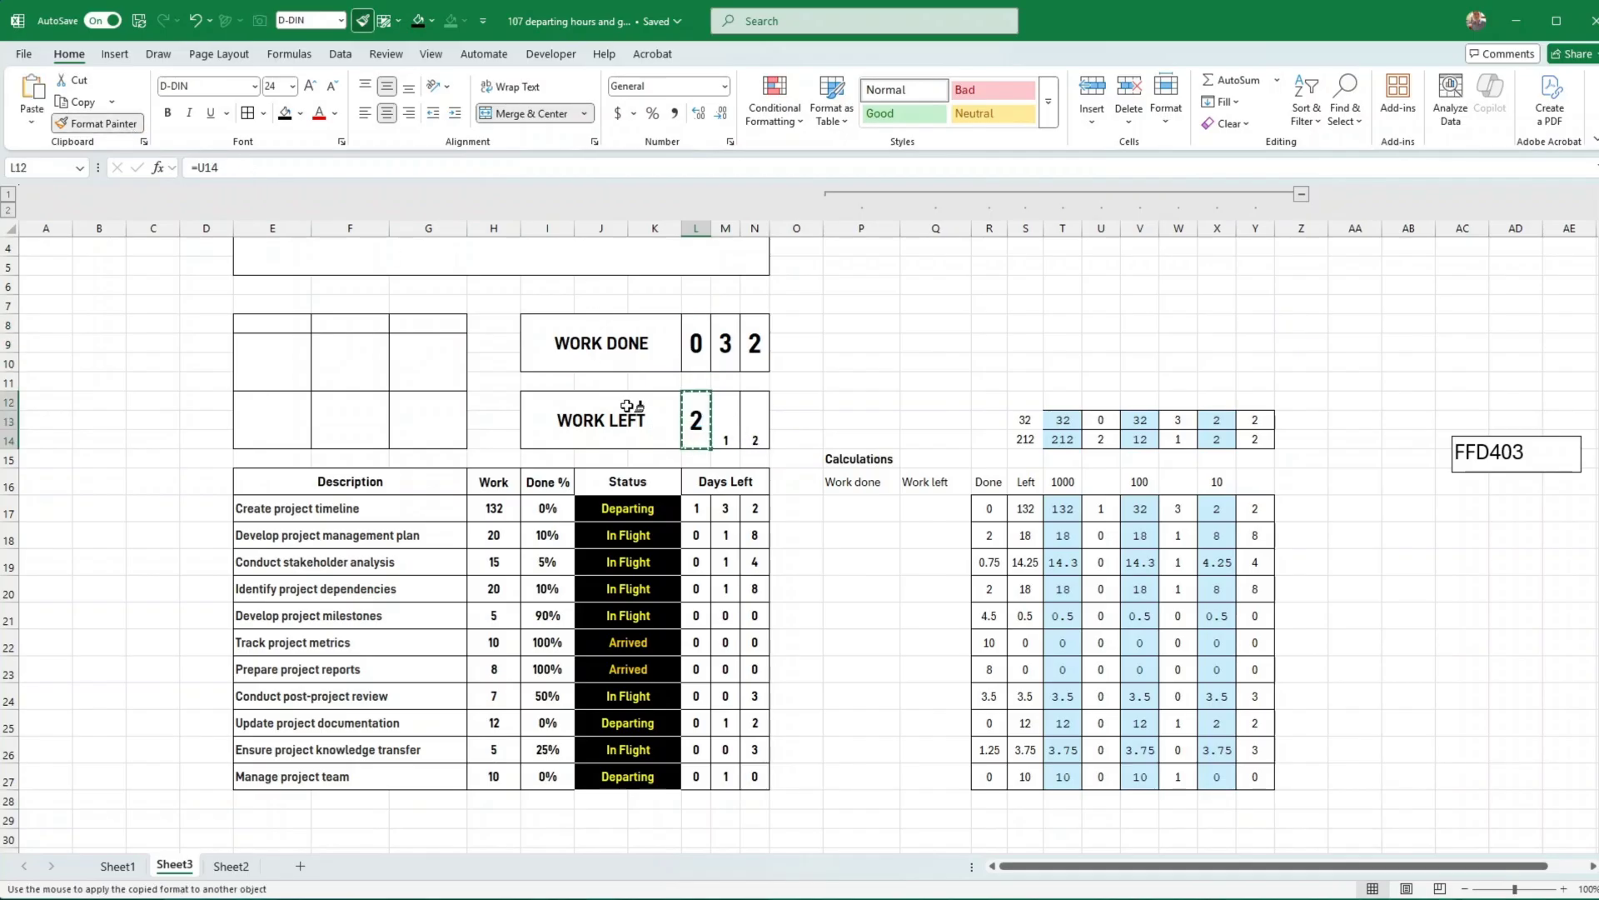
click(725, 421)
click(121, 124)
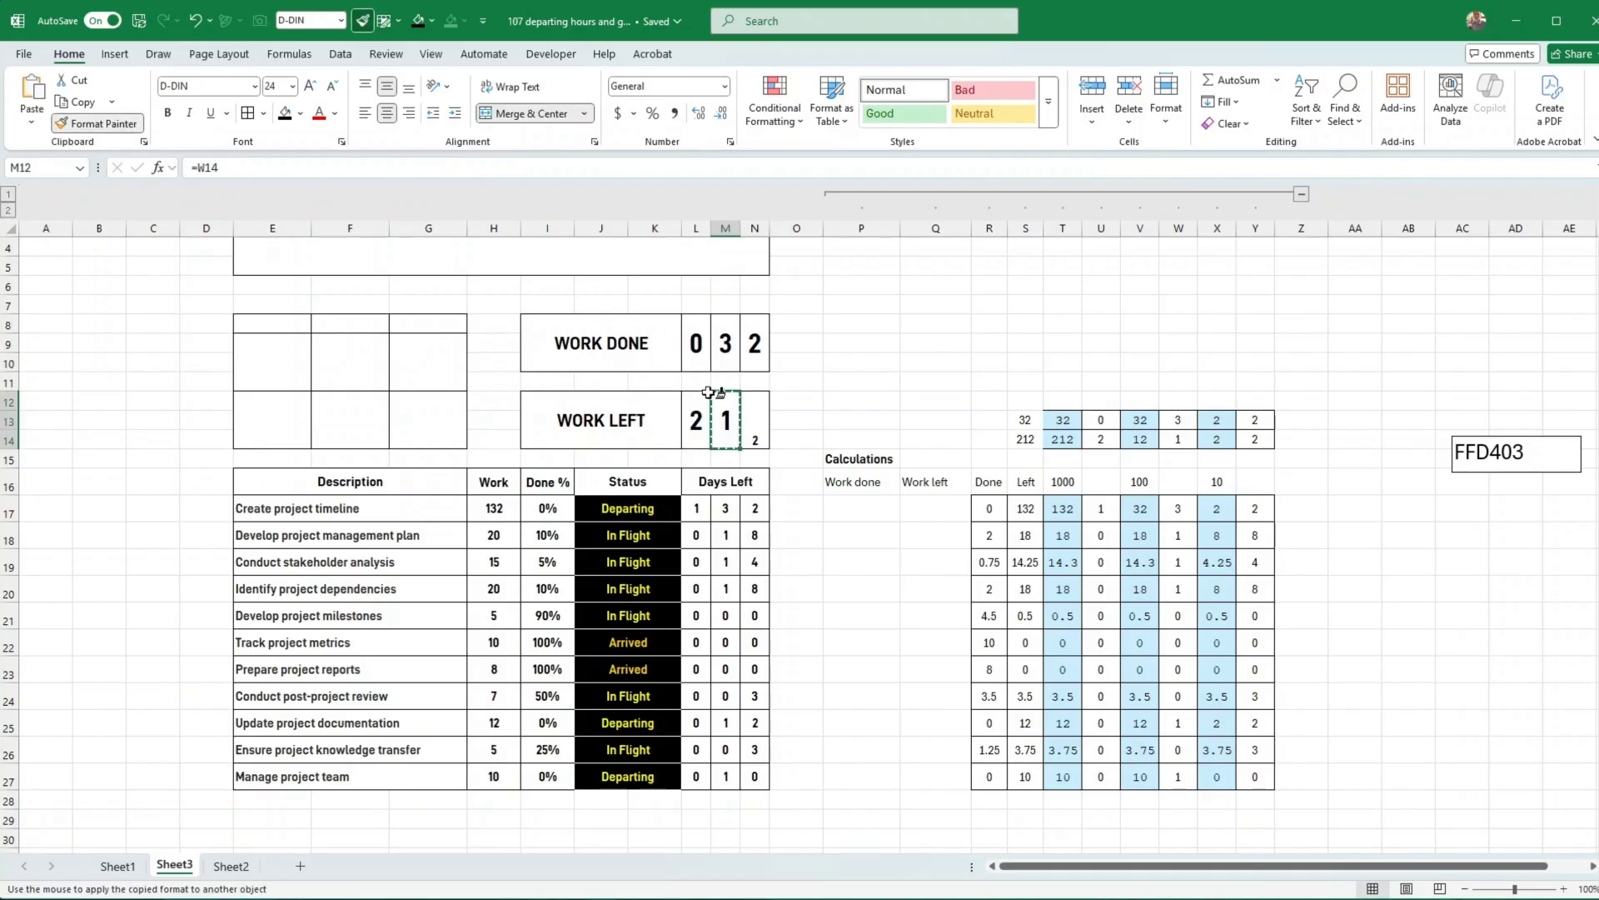
click(755, 421)
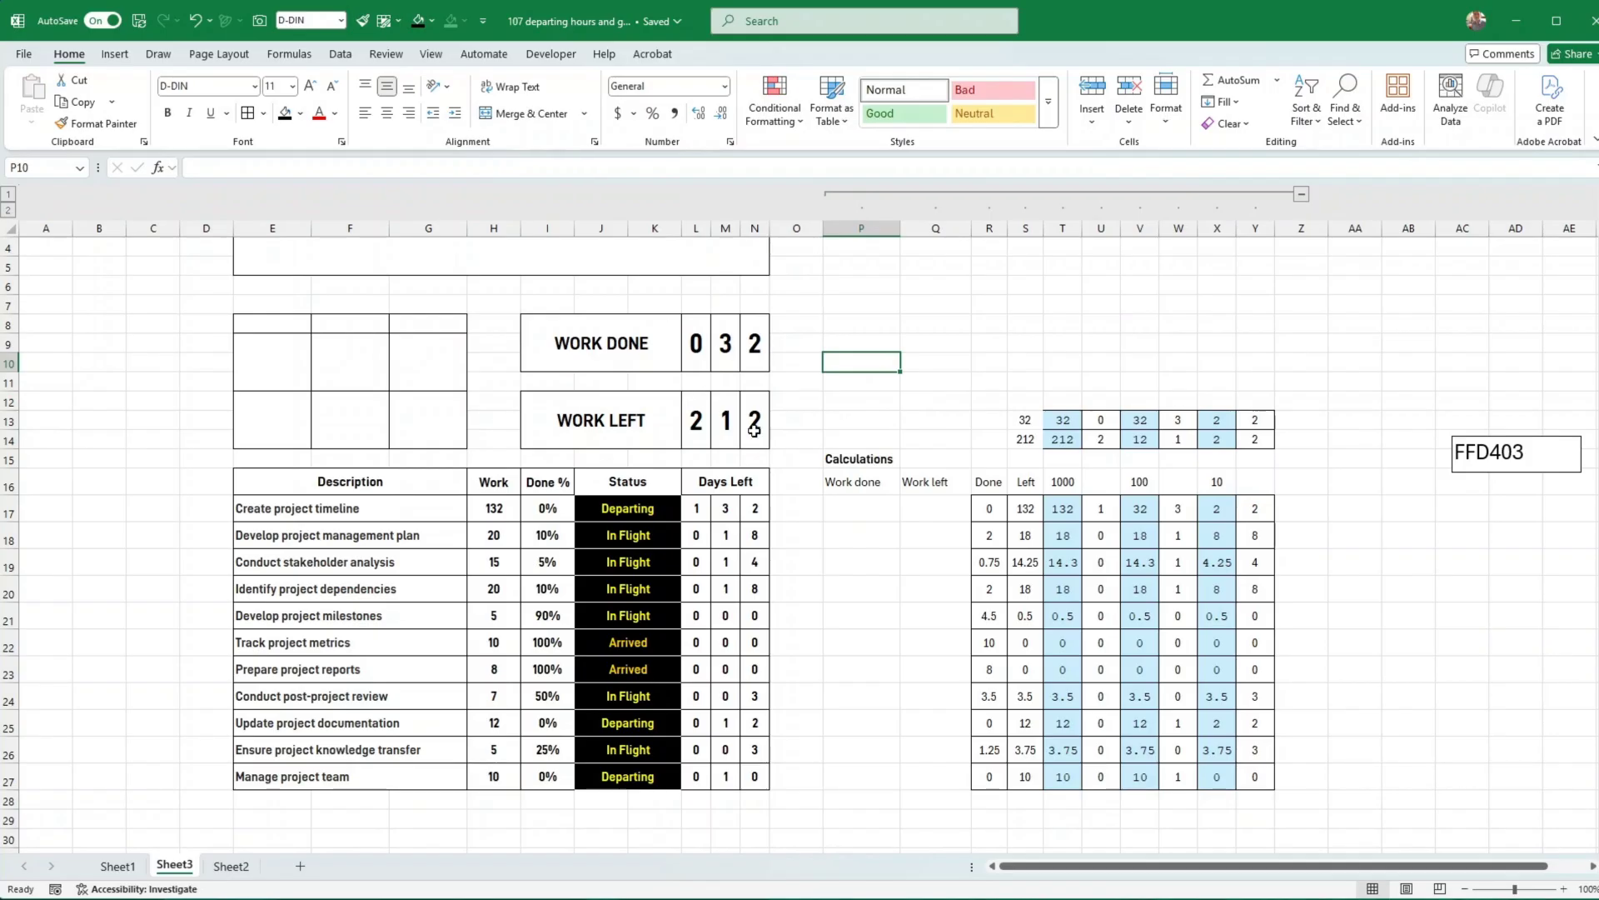
click(806, 457)
Enter the headings "Departing", "In Flight" and "Arrived" in cells E8, F8 and G8 of the status summary grid
scroll(841, 457, up, 1)
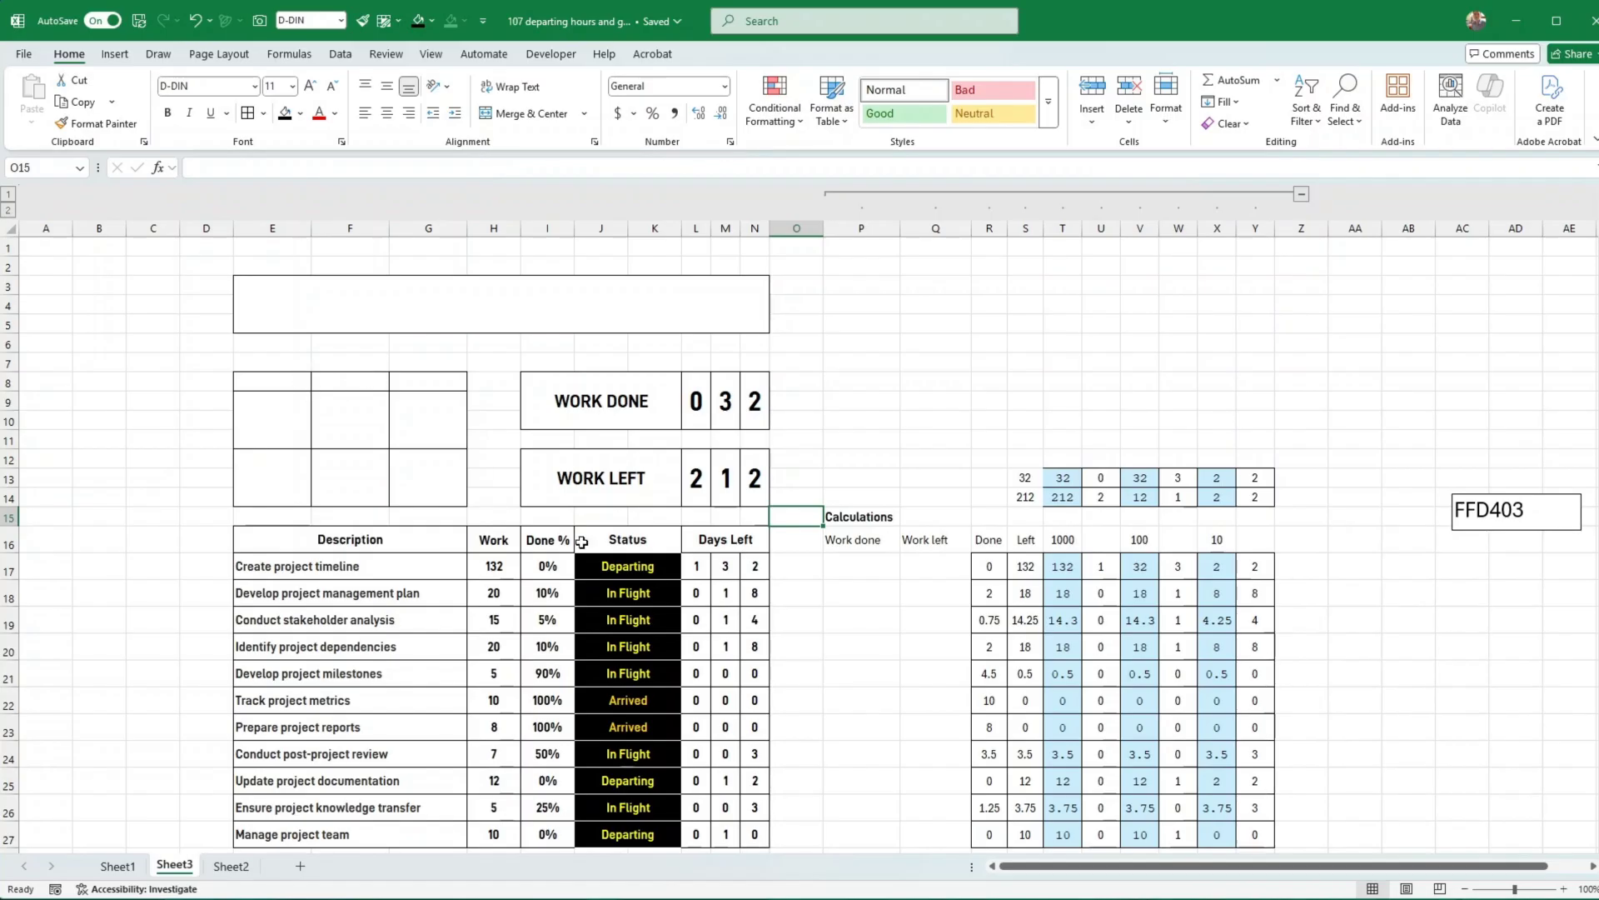
click(625, 573)
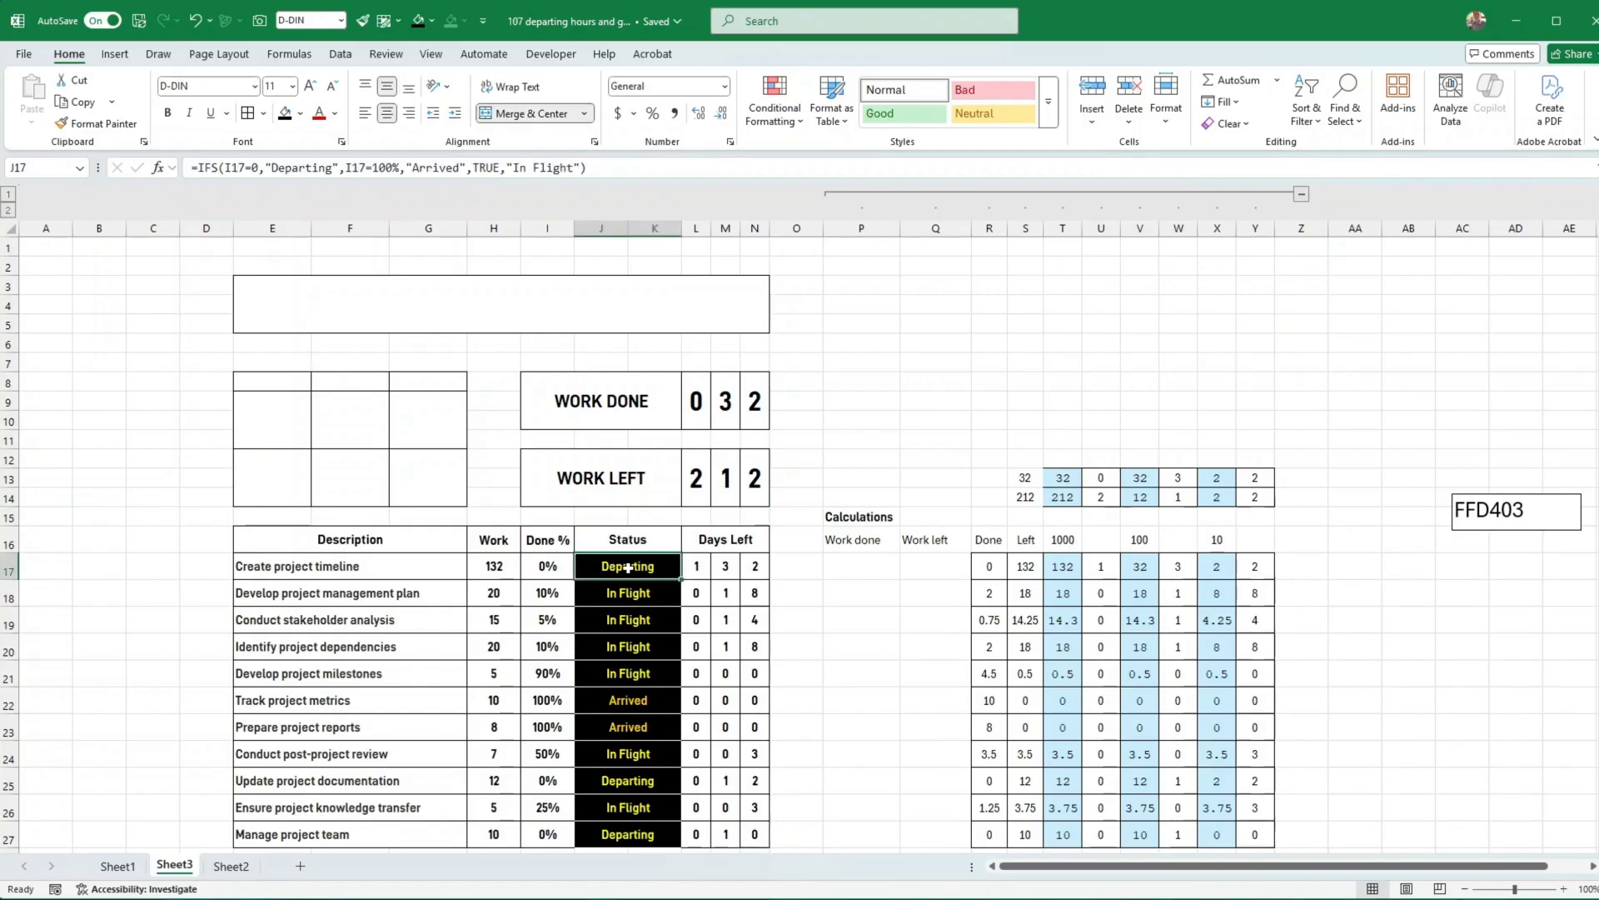
click(289, 380)
text(Departing)
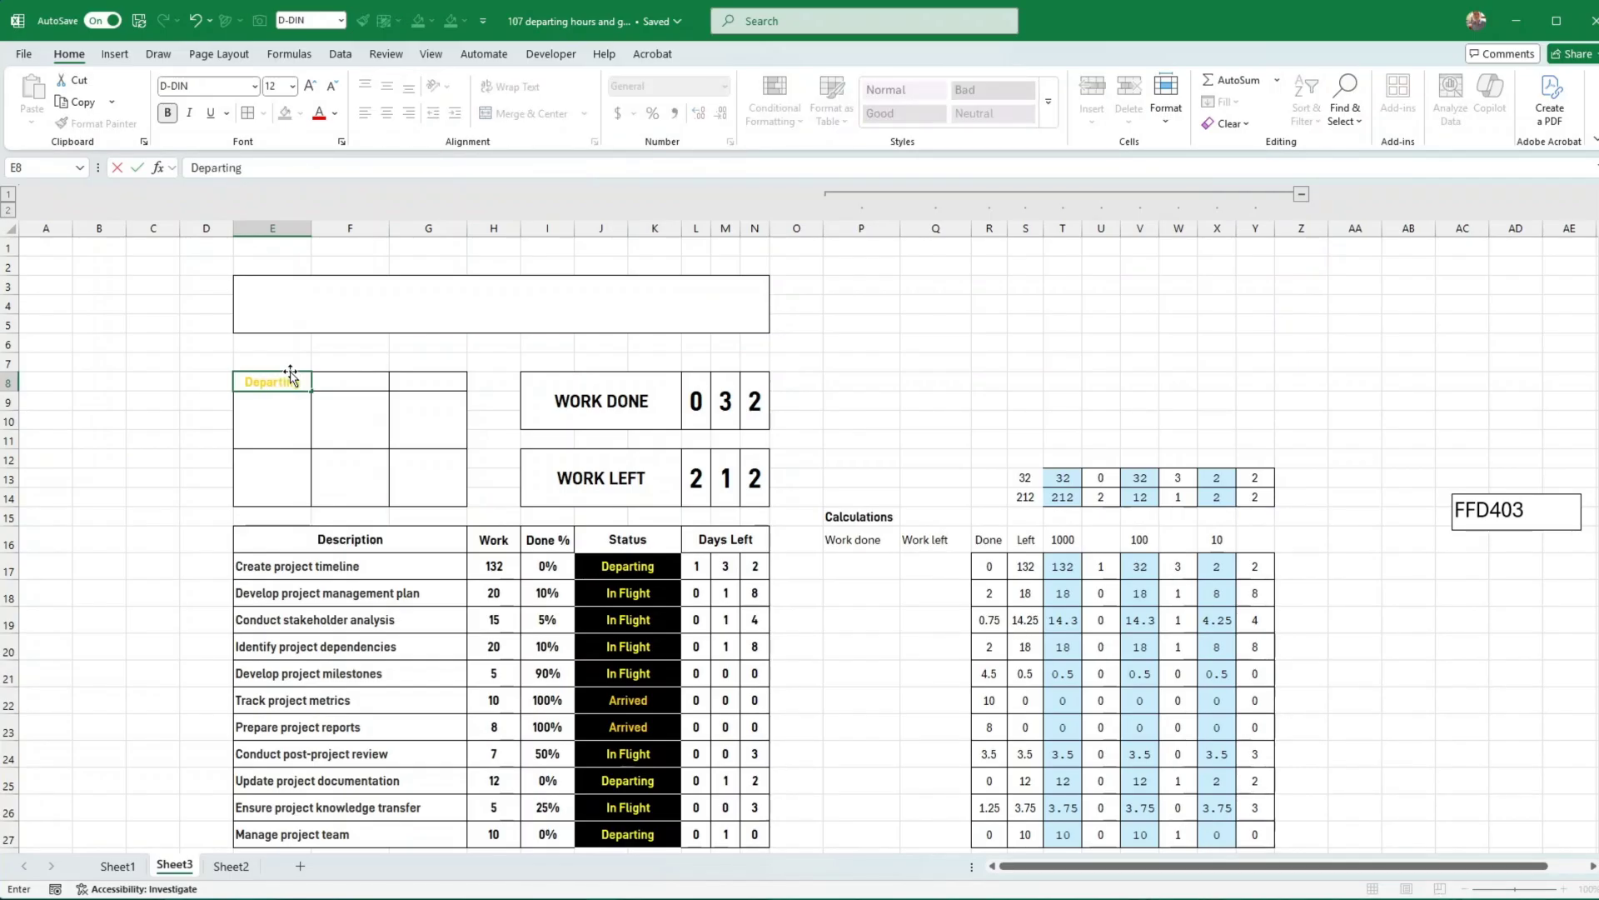
key(Tab)
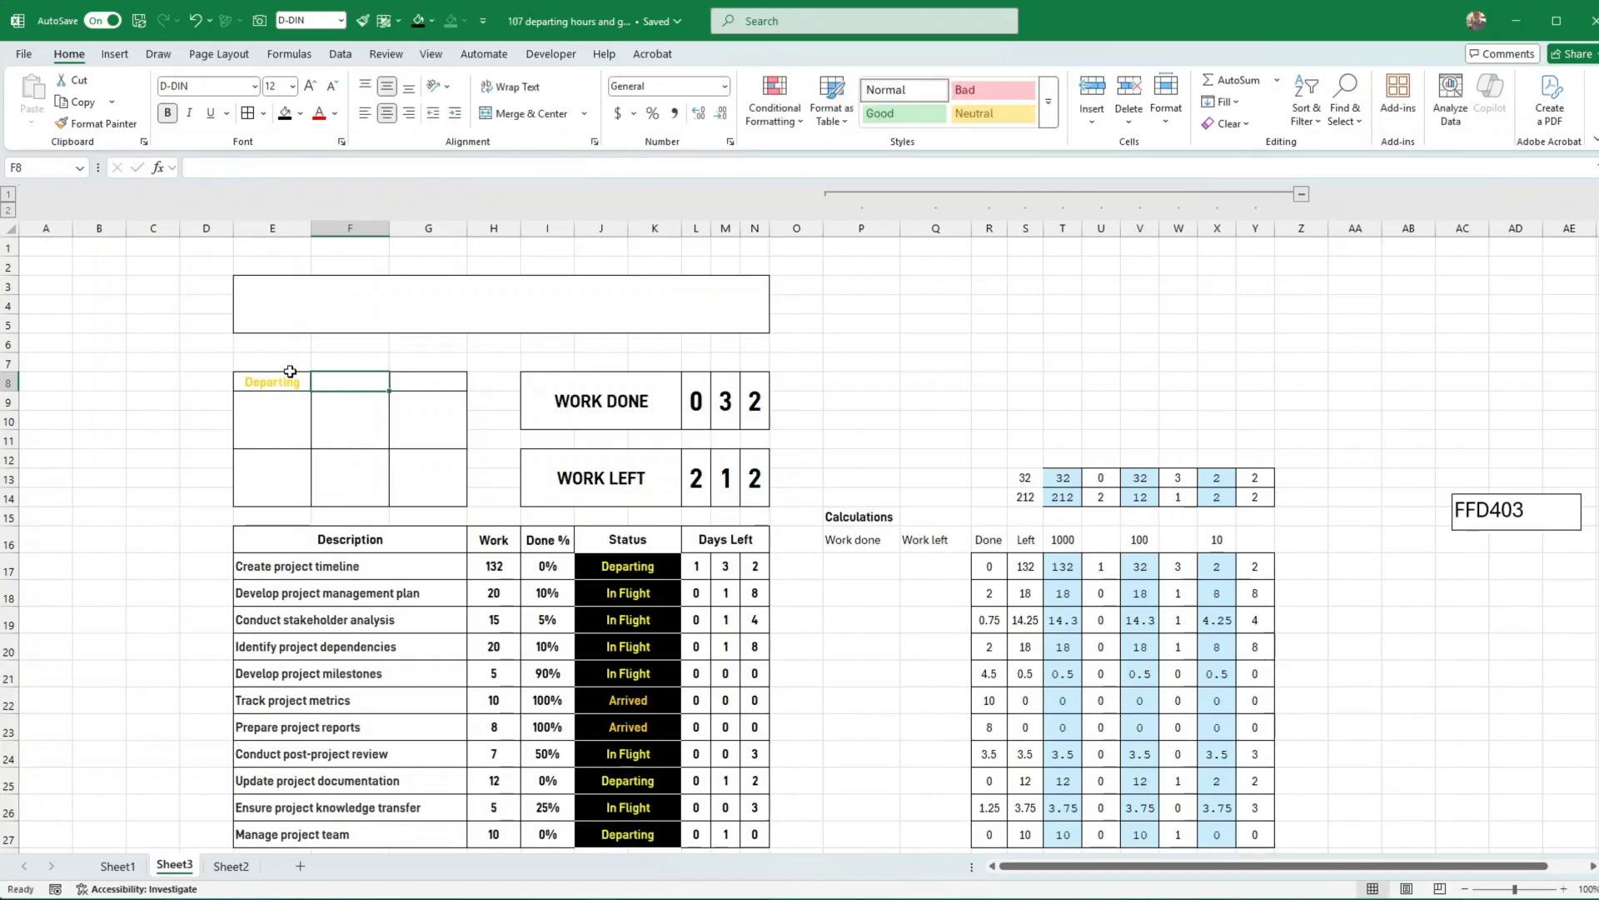
text(In Fl)
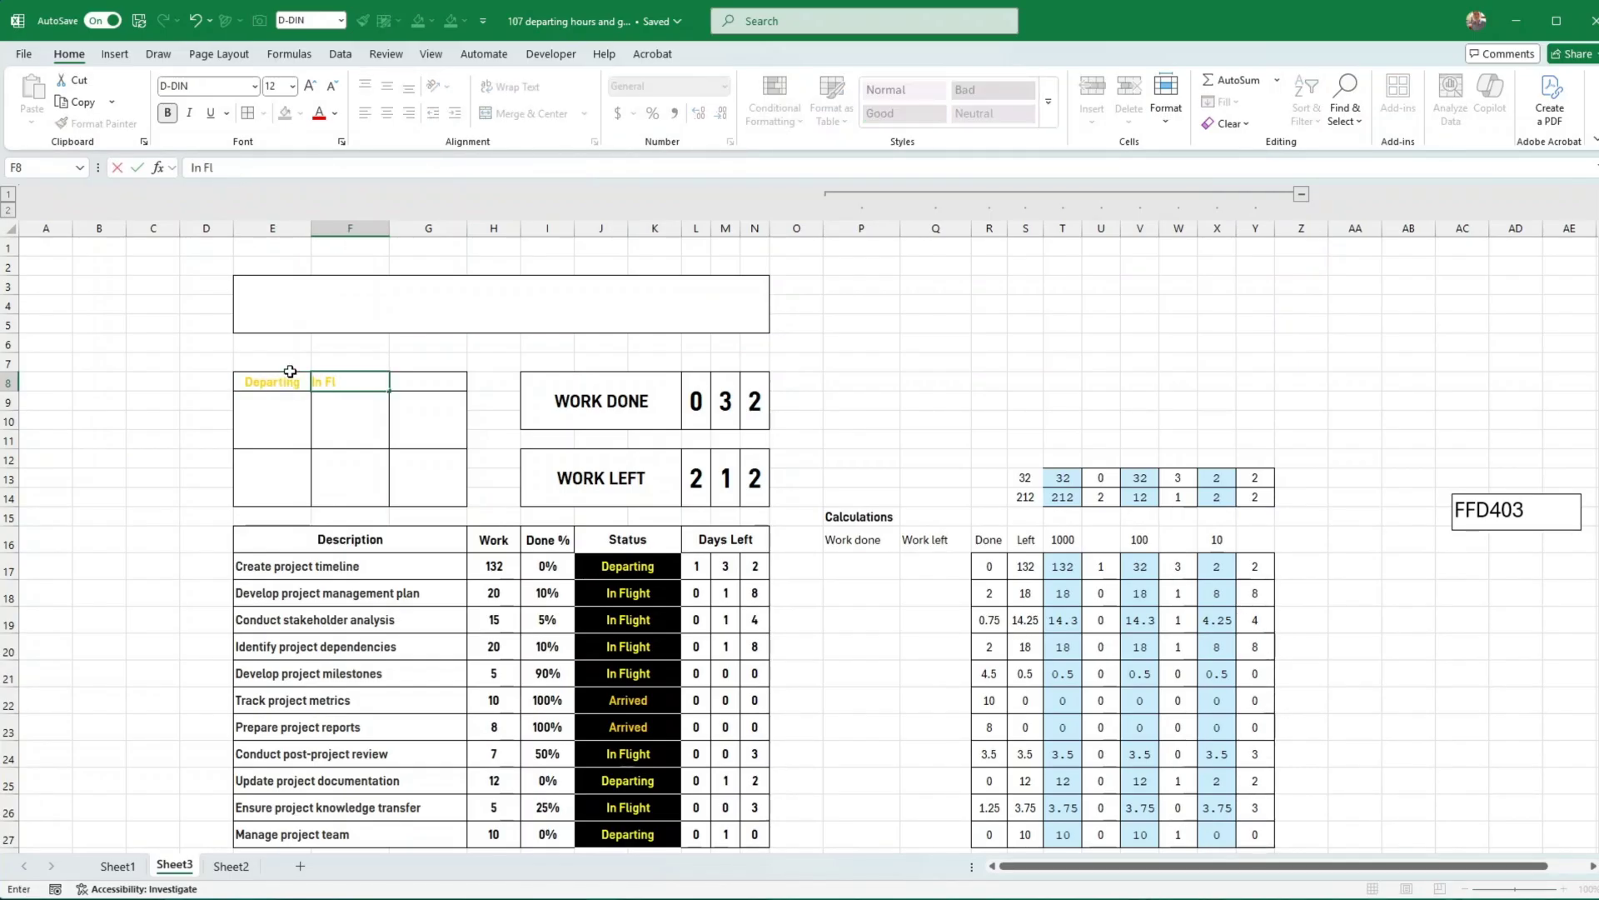
text(ight)
key(Tab)
text(A)
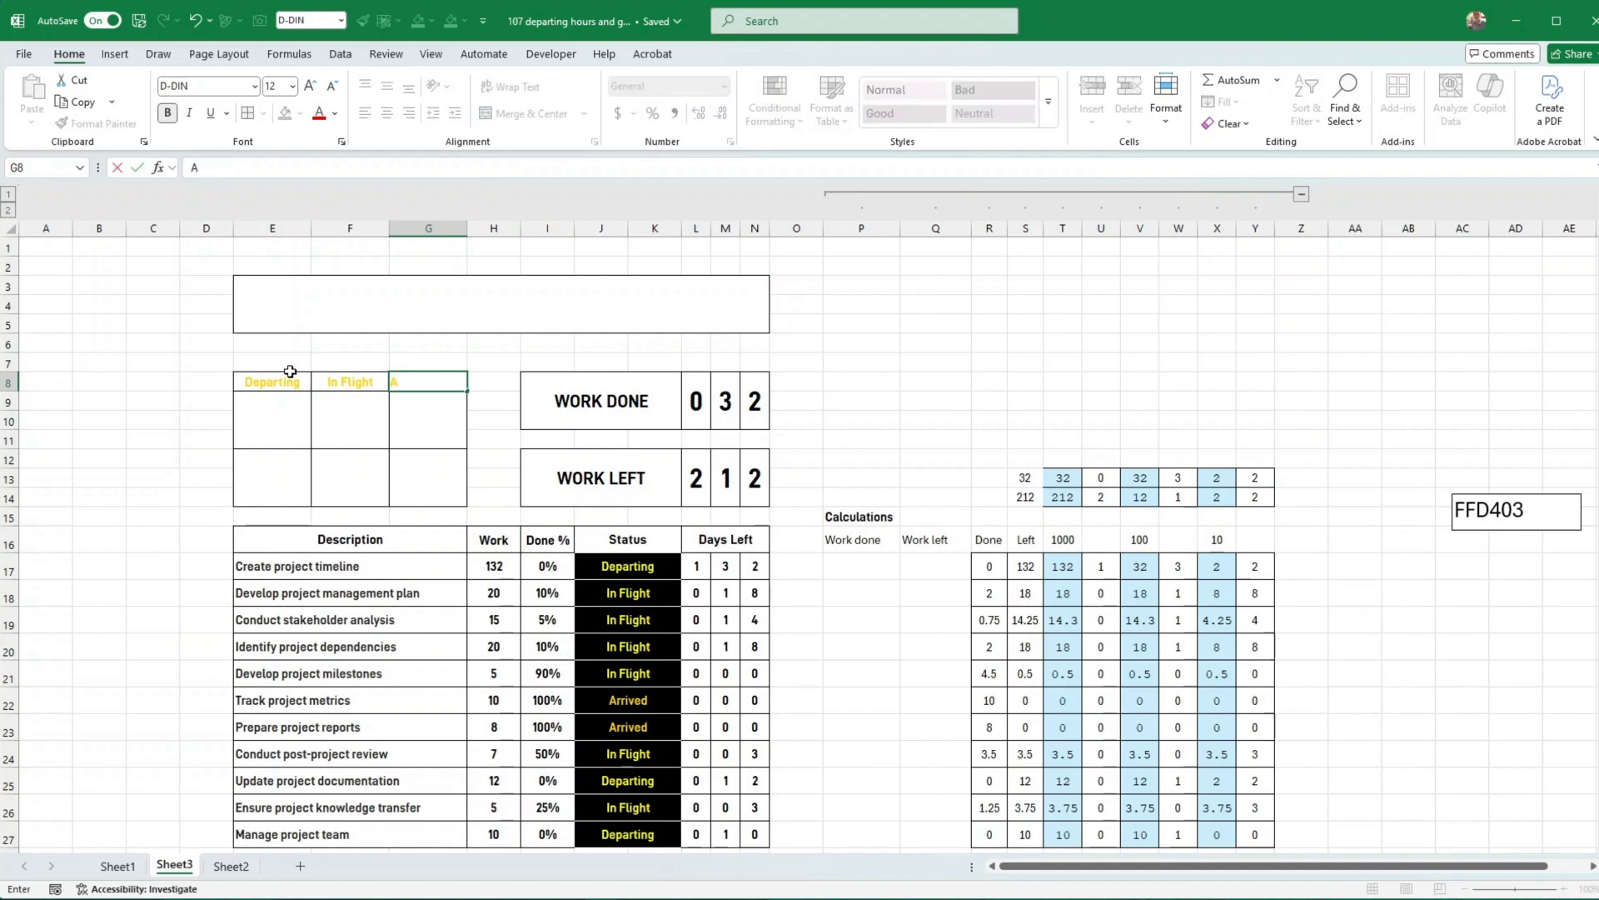
text(rrived)
key(Down)
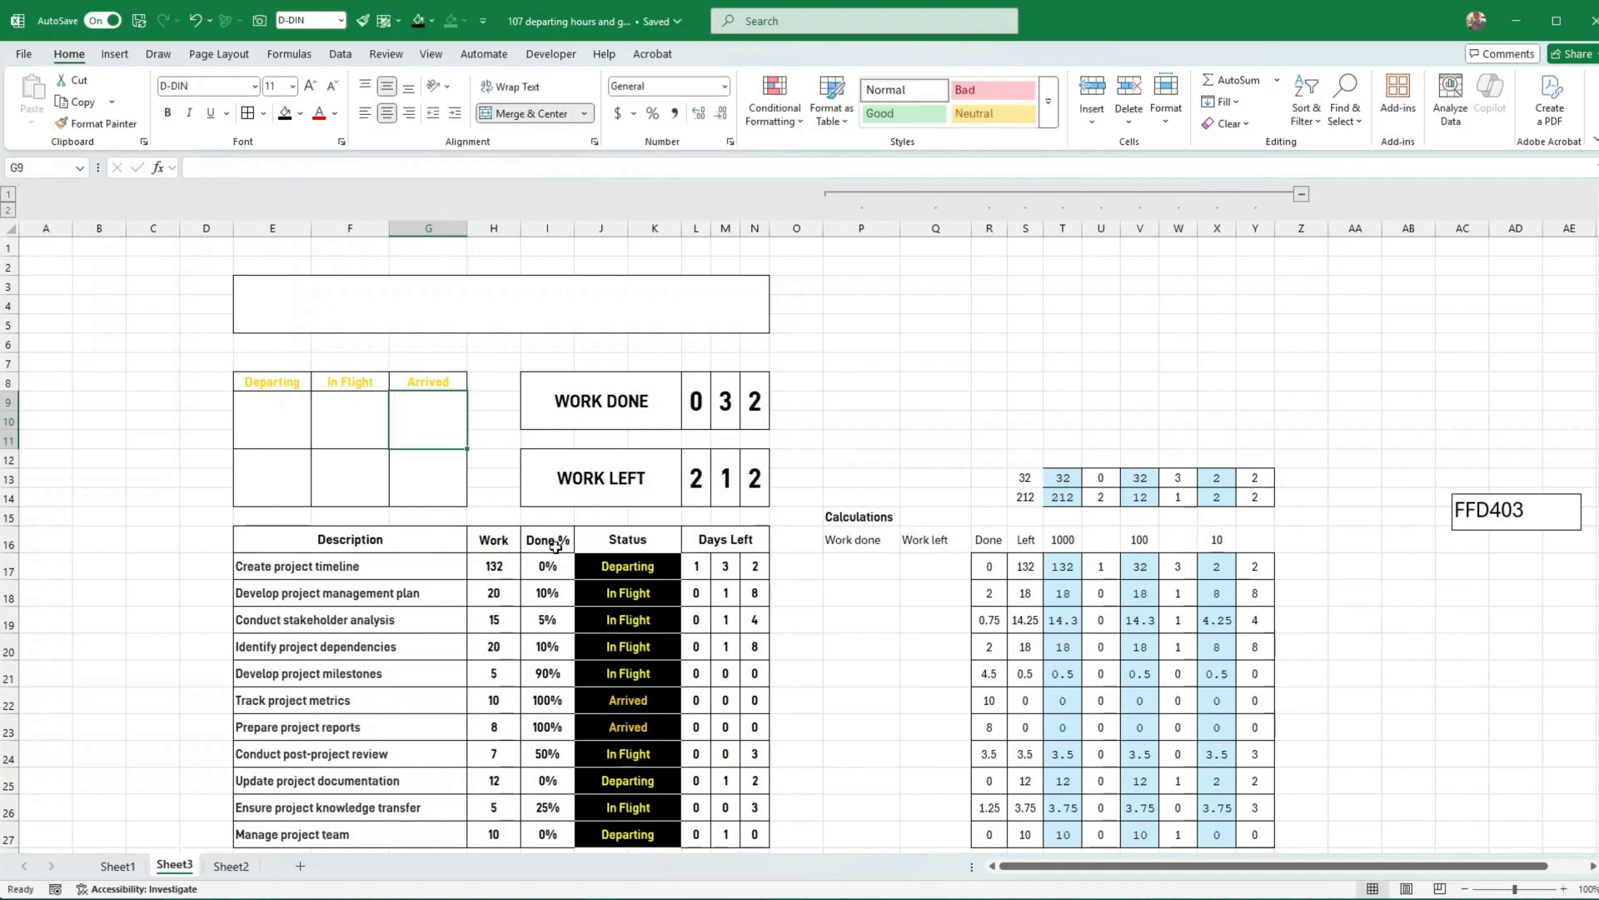
Copy the black status formatting from J17 to the summary headings in E8:G8
click(620, 574)
click(98, 123)
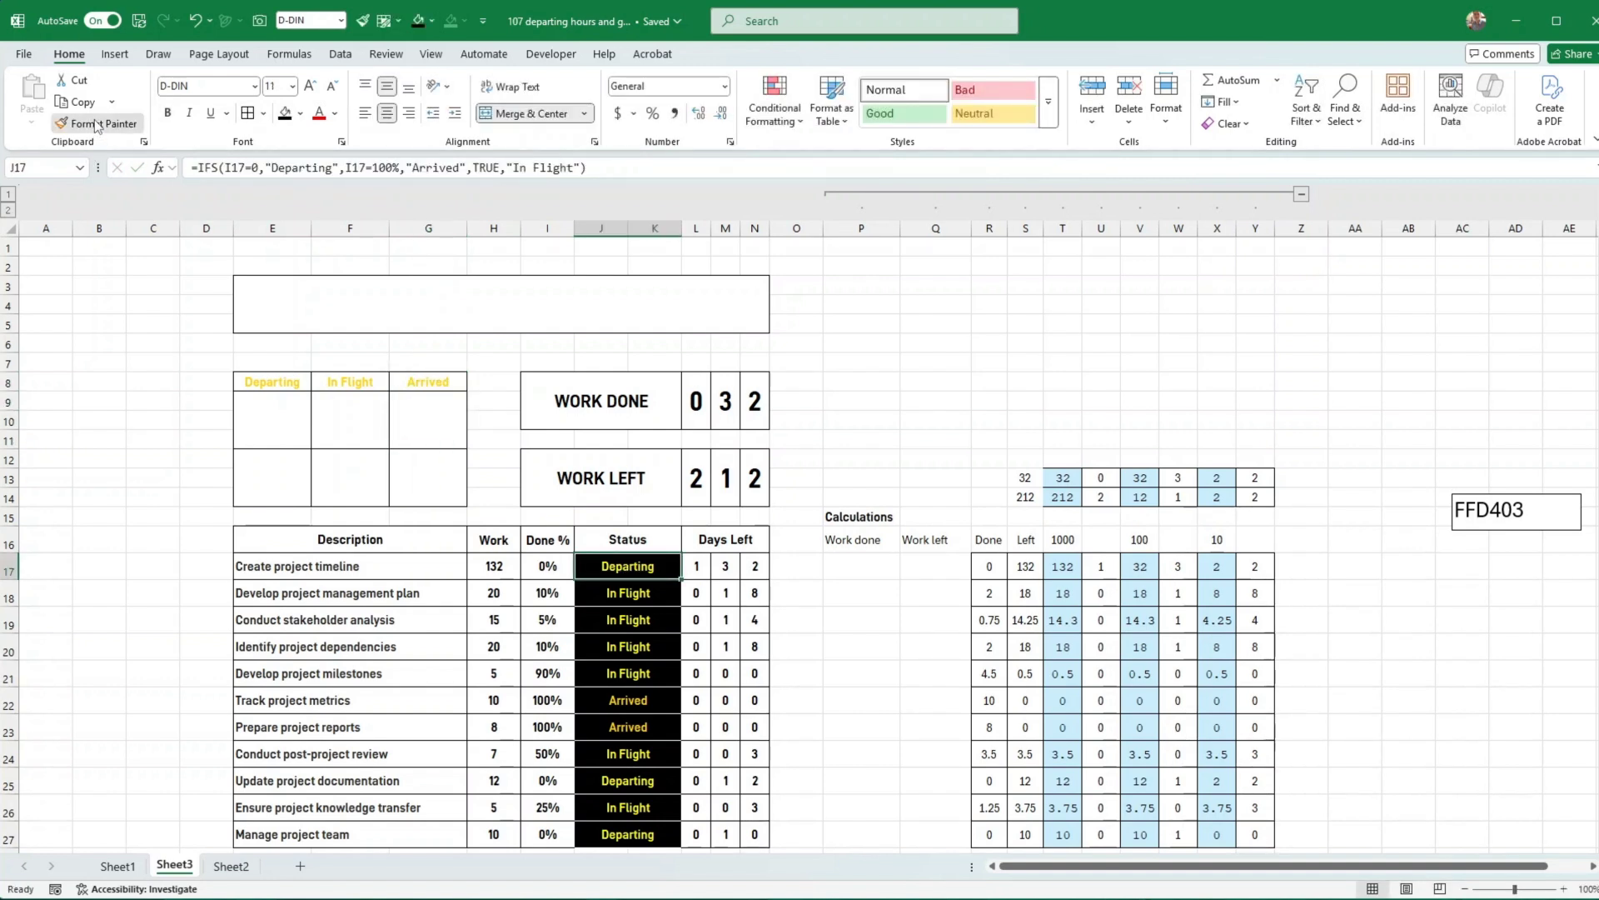
drag(304, 379, 446, 383)
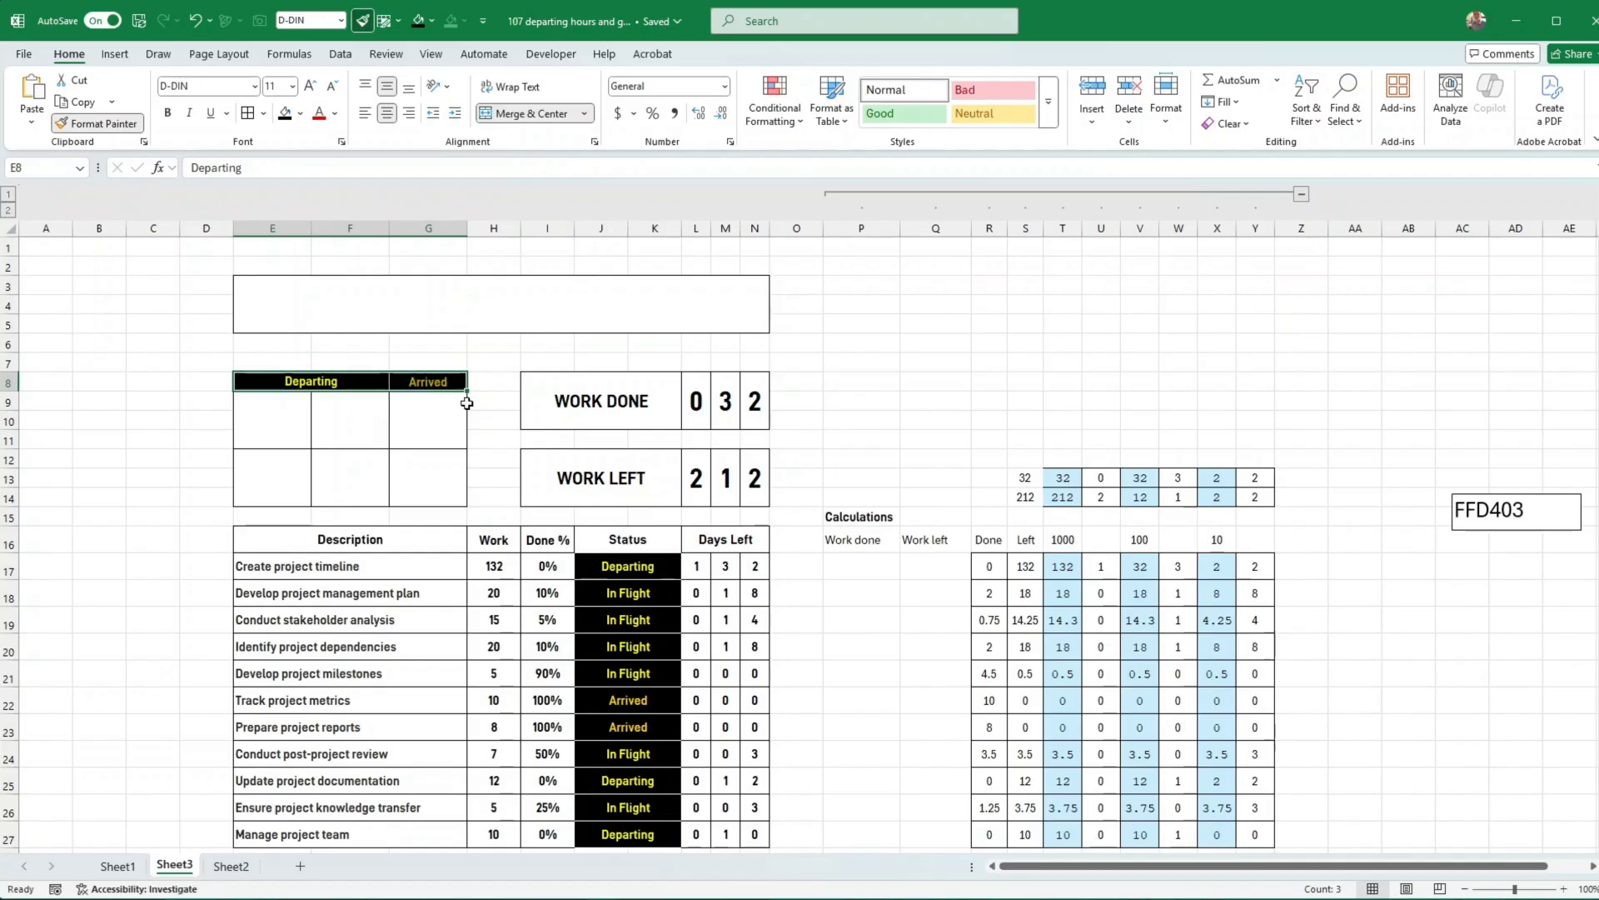
click(350, 411)
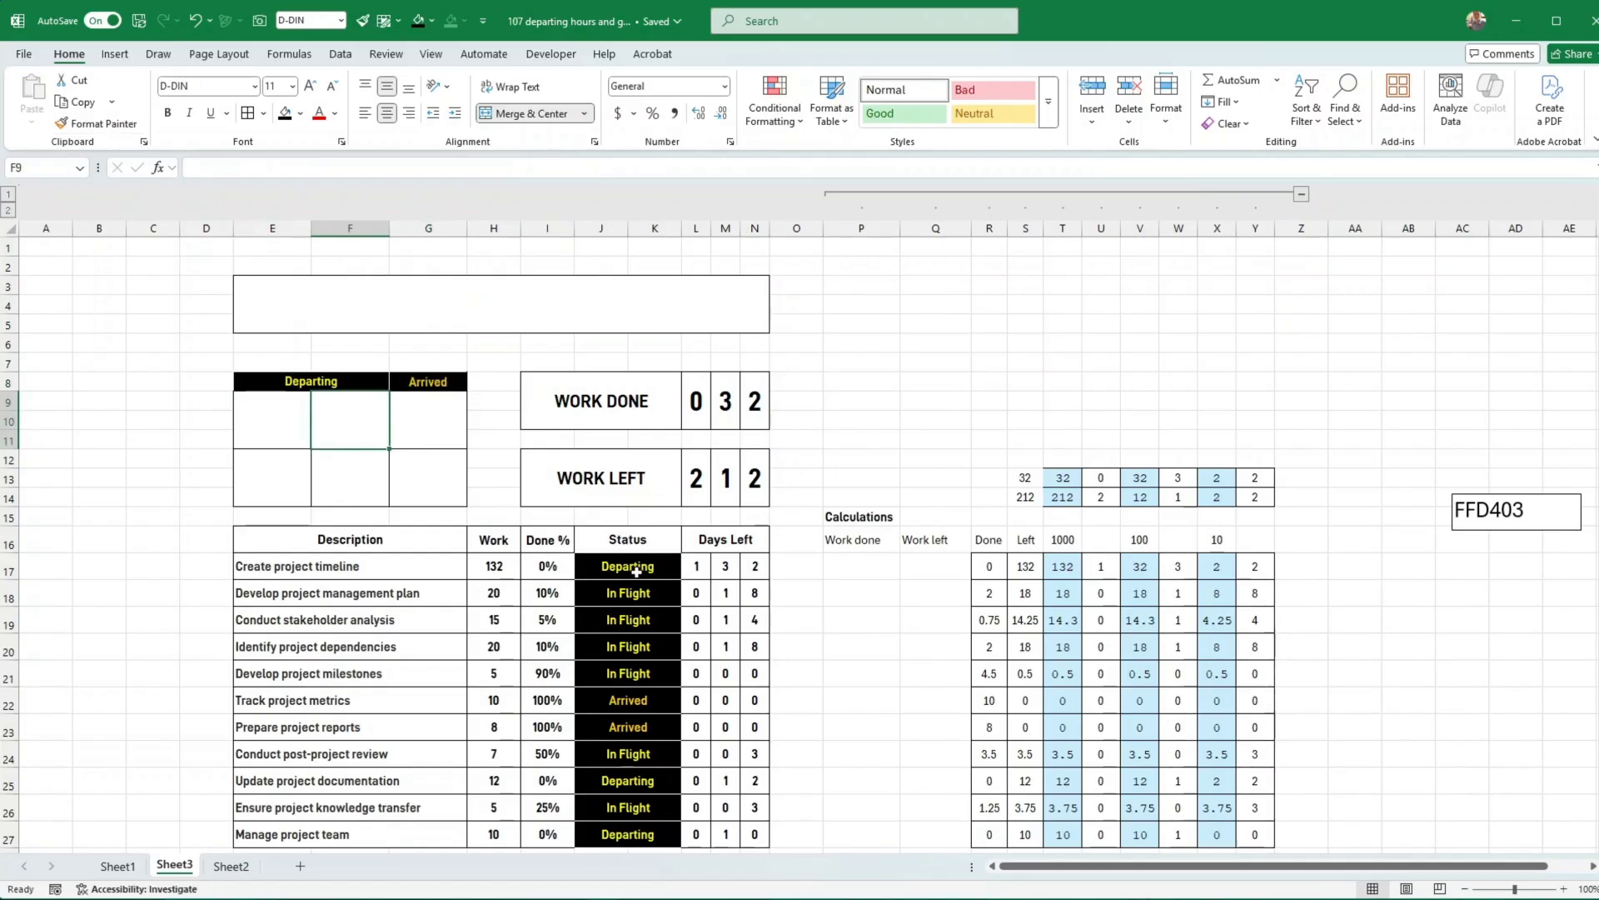
Unmerge the Departing heading so that E8 and F8 are separate cells again
click(636, 572)
click(274, 379)
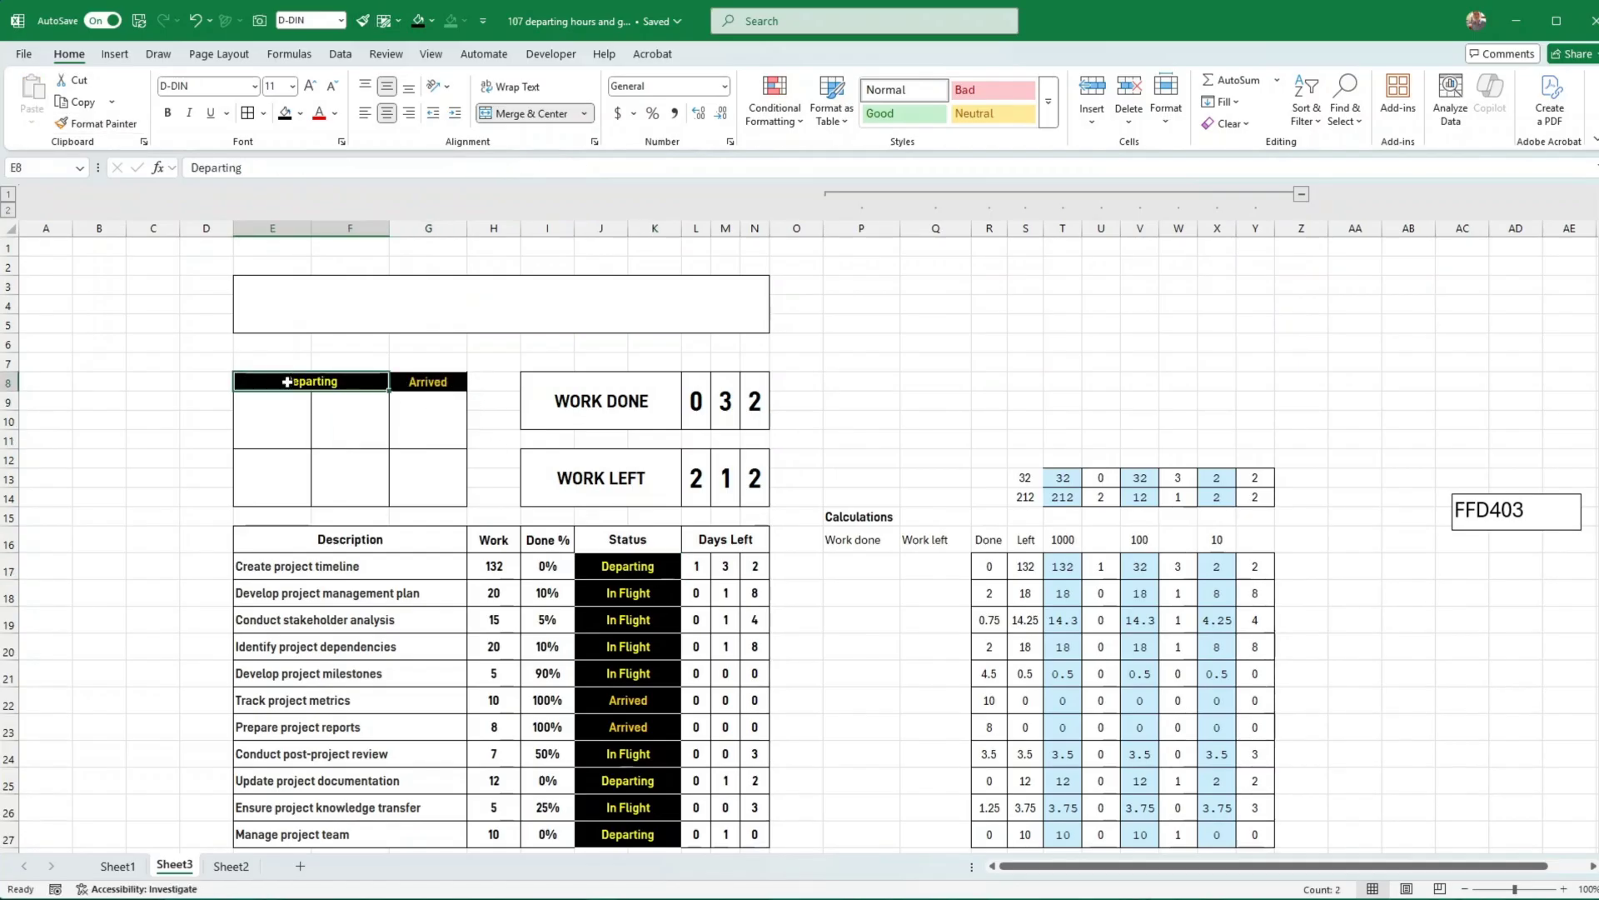
click(546, 114)
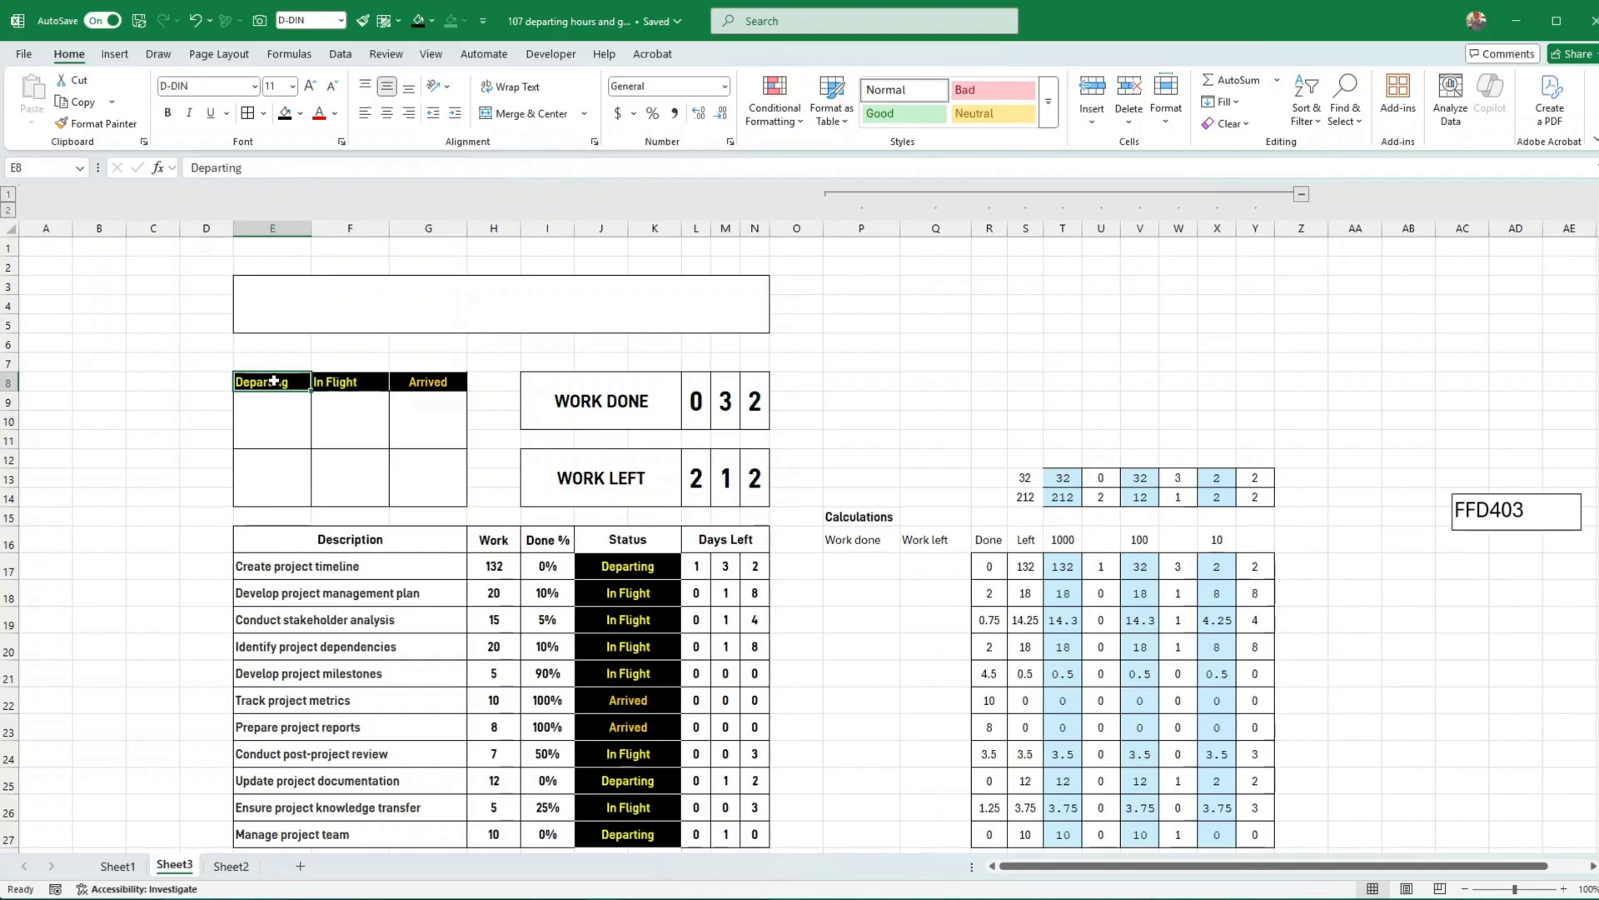
Copy the formatting of the Arrived heading in G8 to the Departing and In Flight headings
click(427, 382)
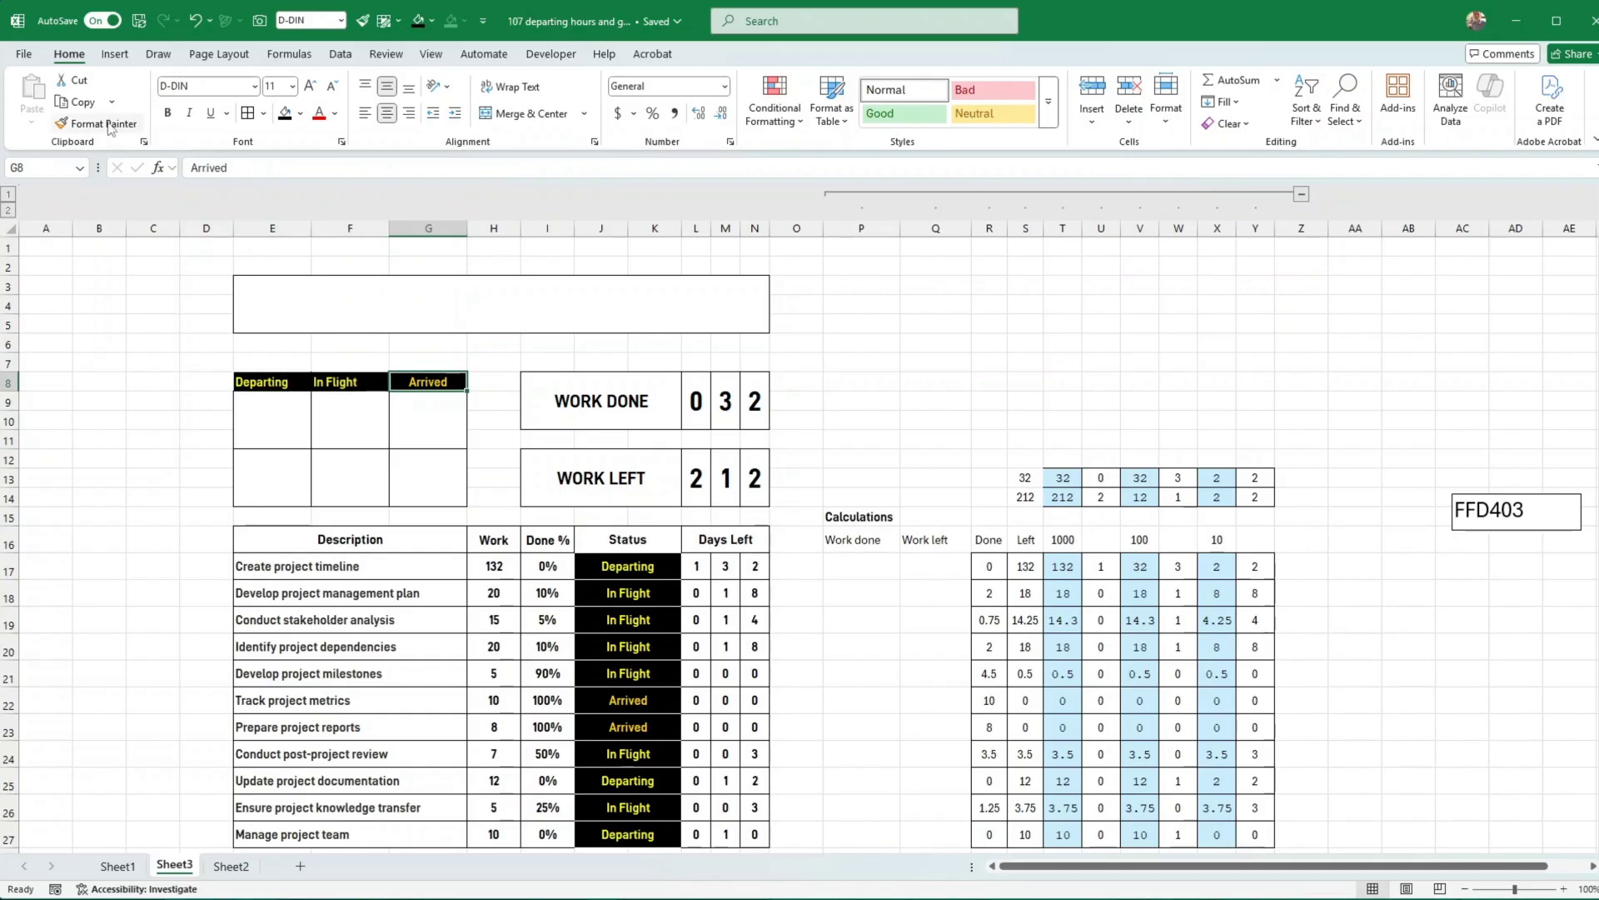
click(97, 123)
click(297, 385)
click(426, 382)
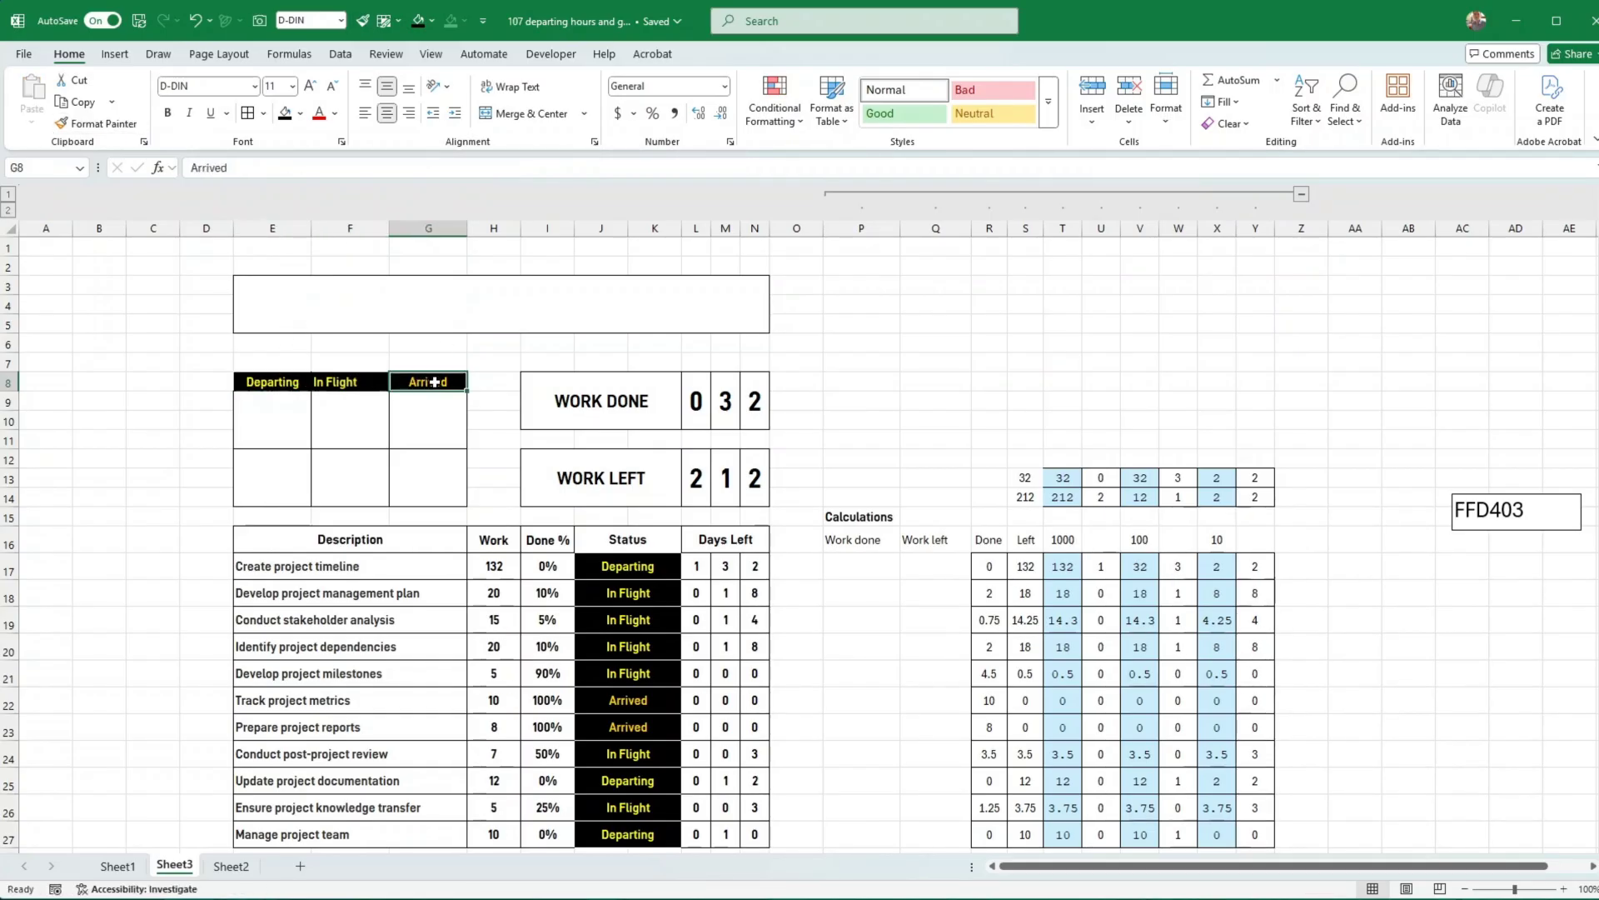
click(115, 126)
click(350, 381)
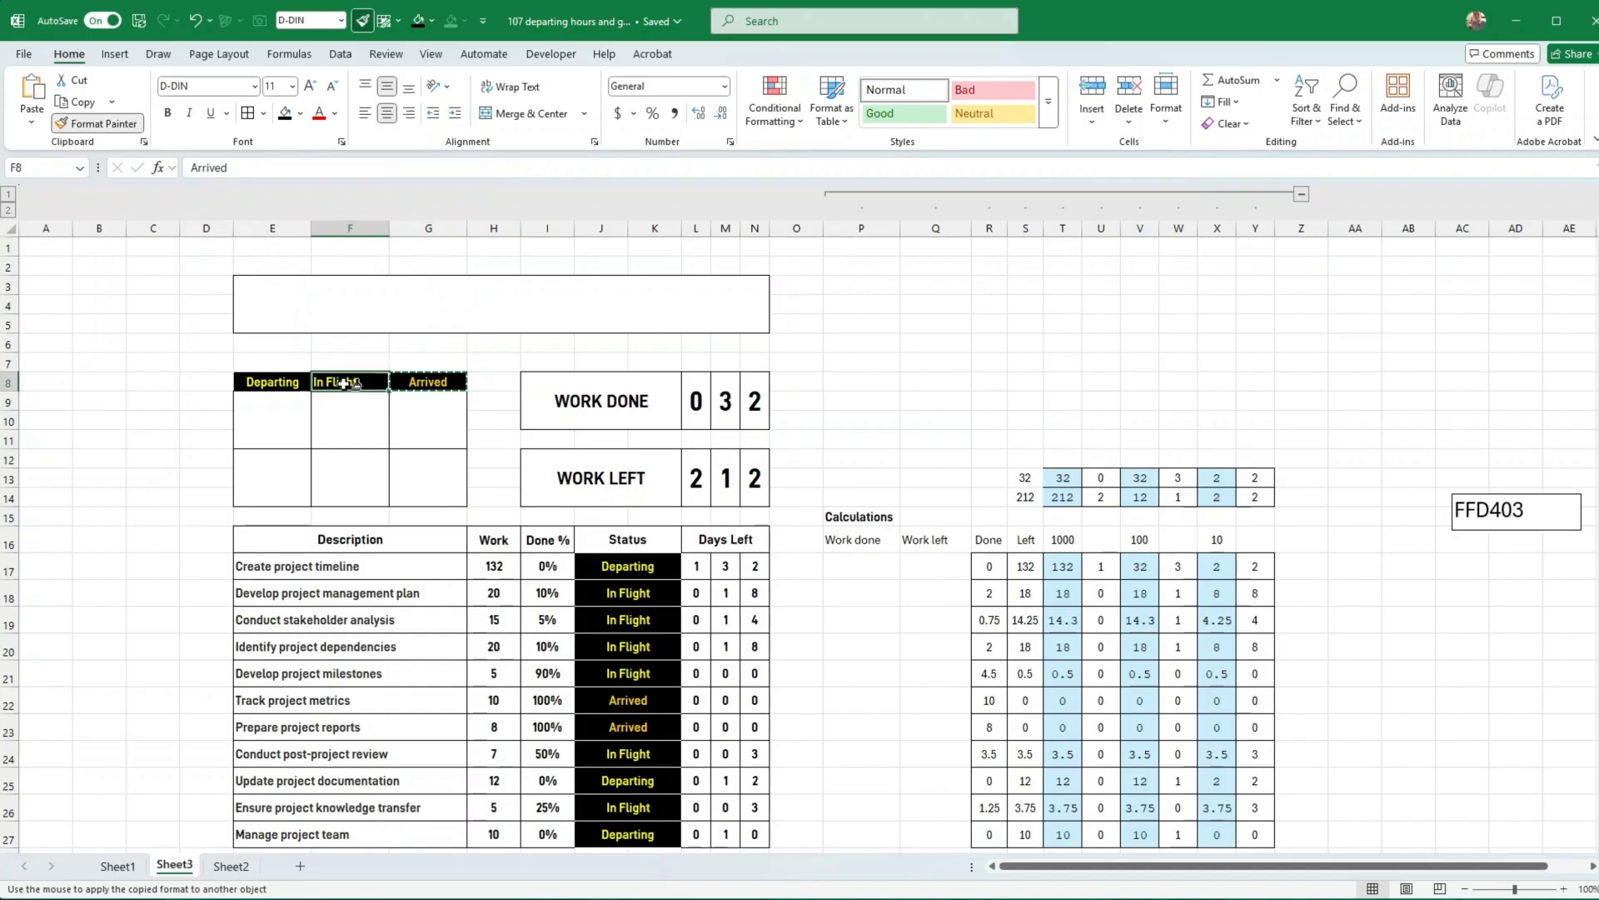
Search the stock icons for "plane" and insert the solid takeoff, landing and top-view airplane icons at E9
click(271, 424)
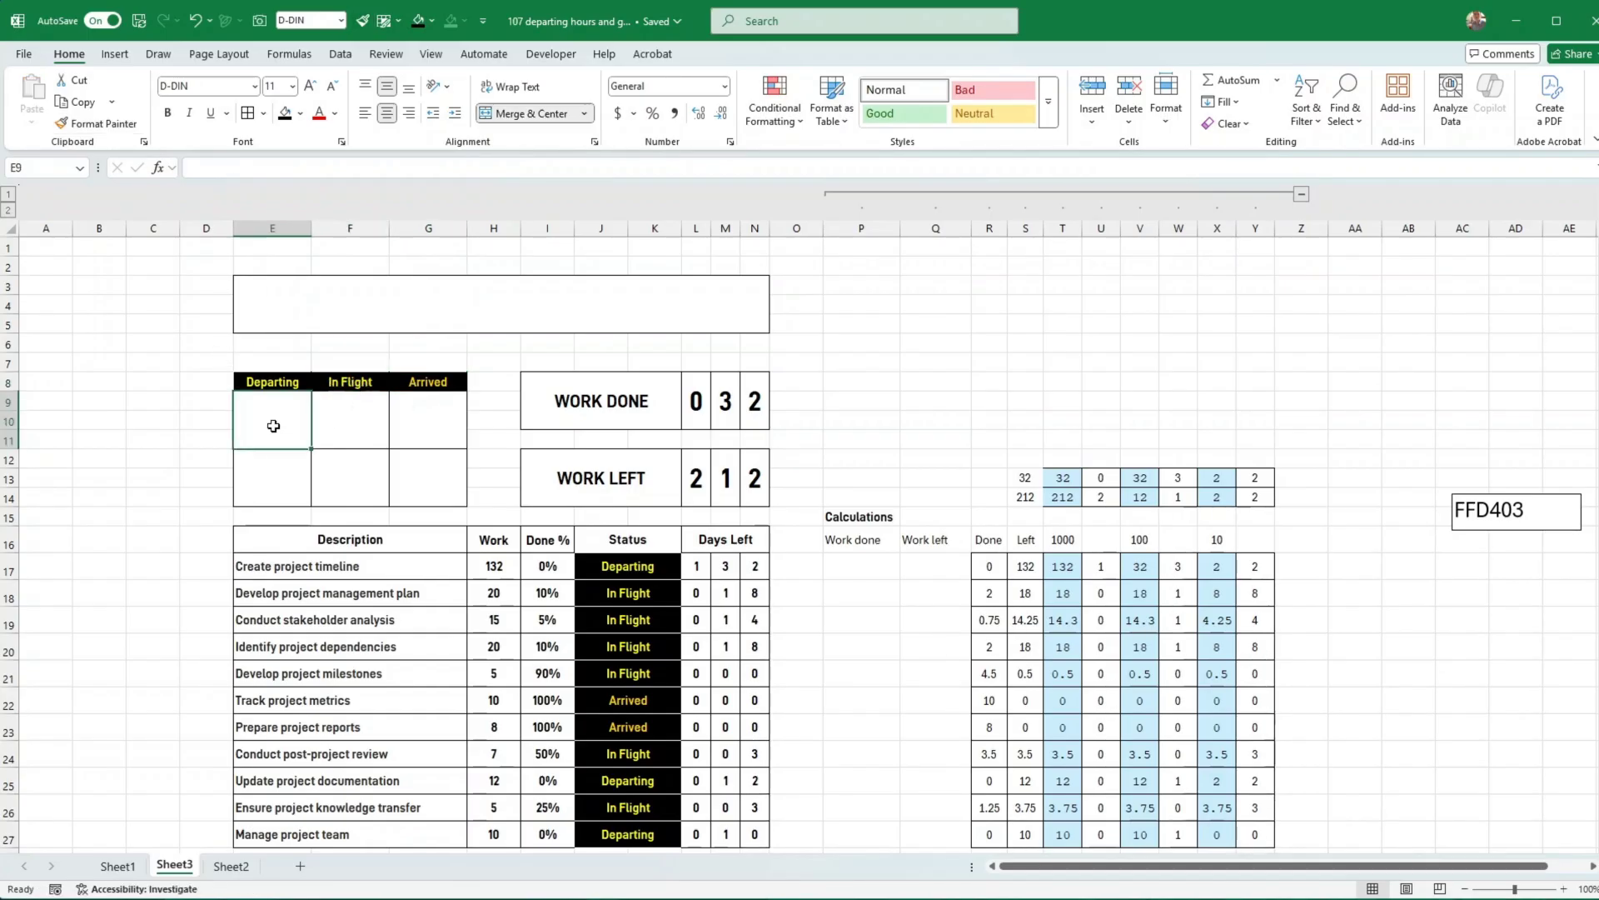
click(327, 424)
click(425, 422)
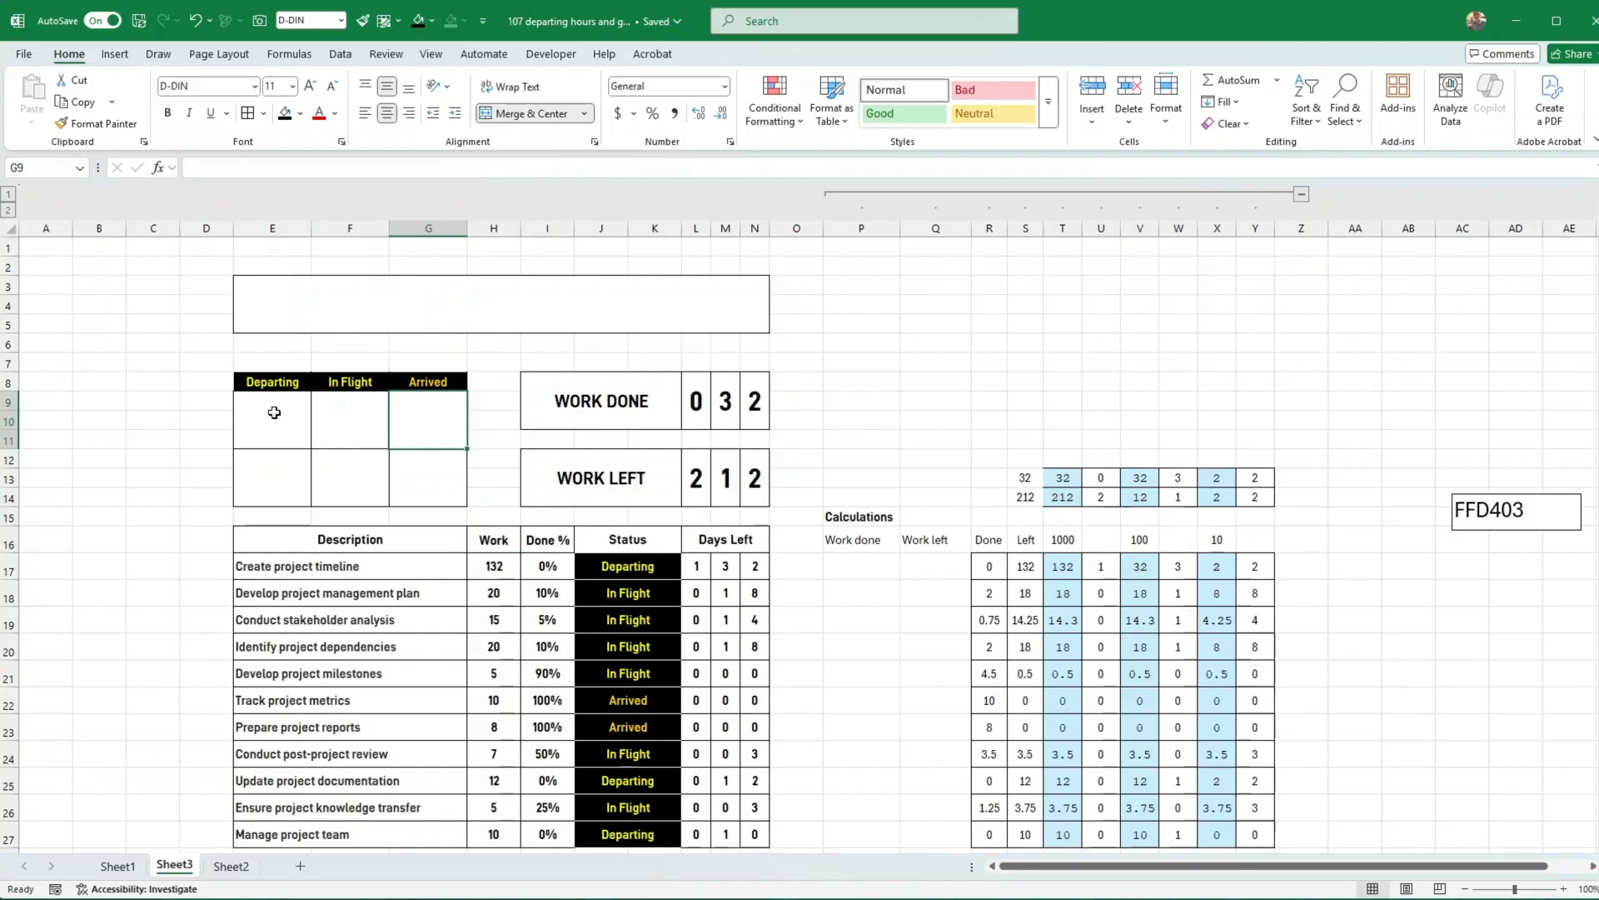
click(274, 412)
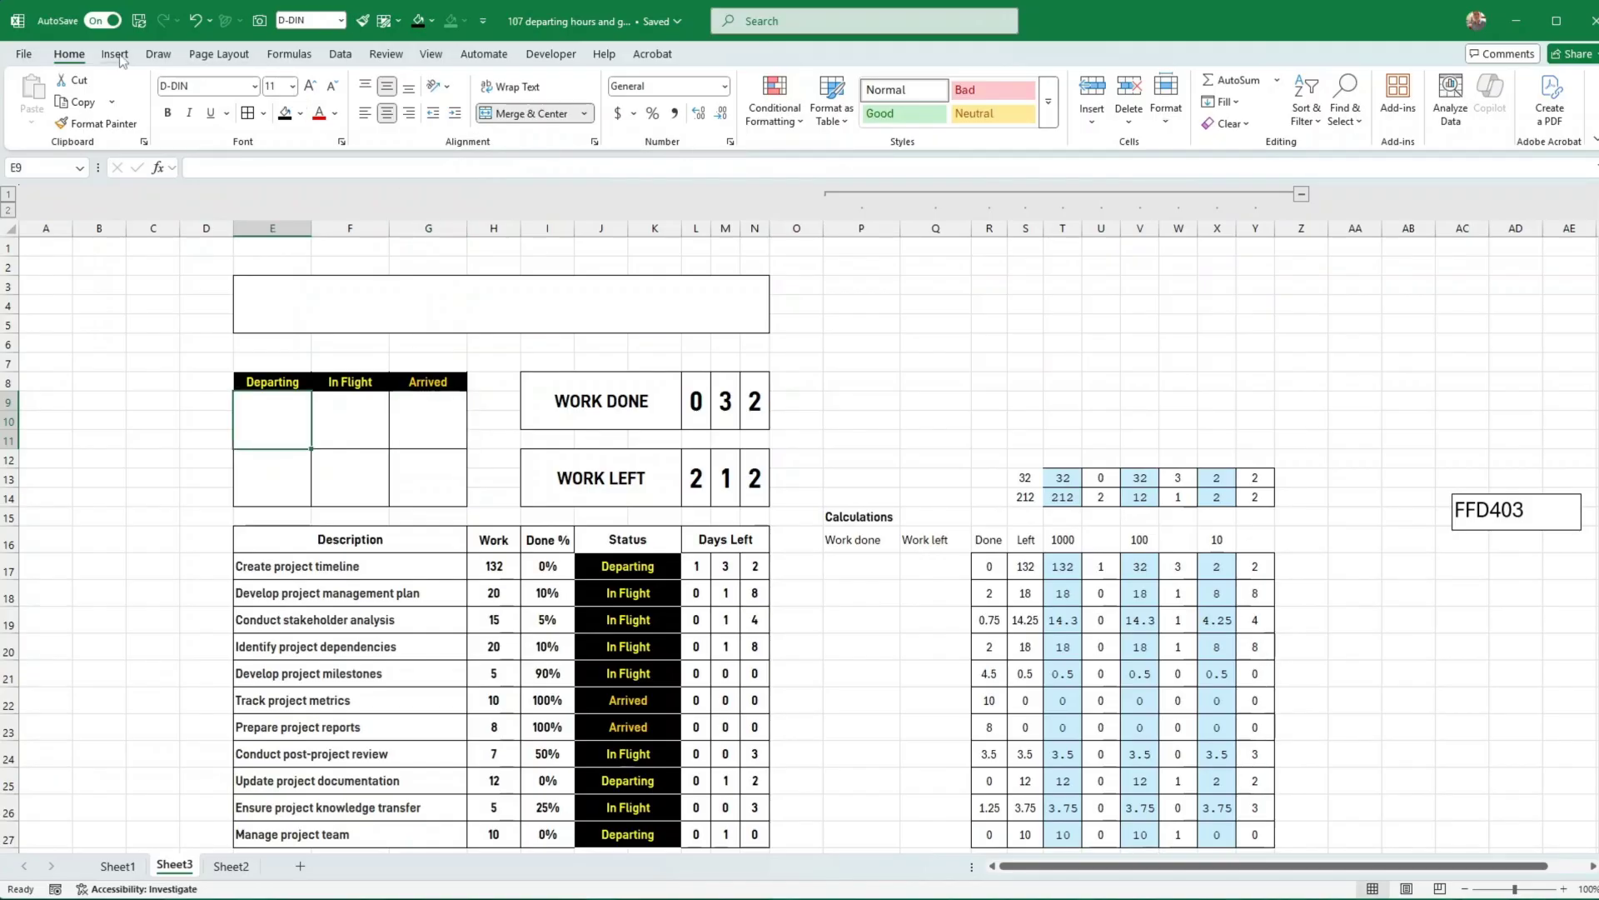
click(117, 55)
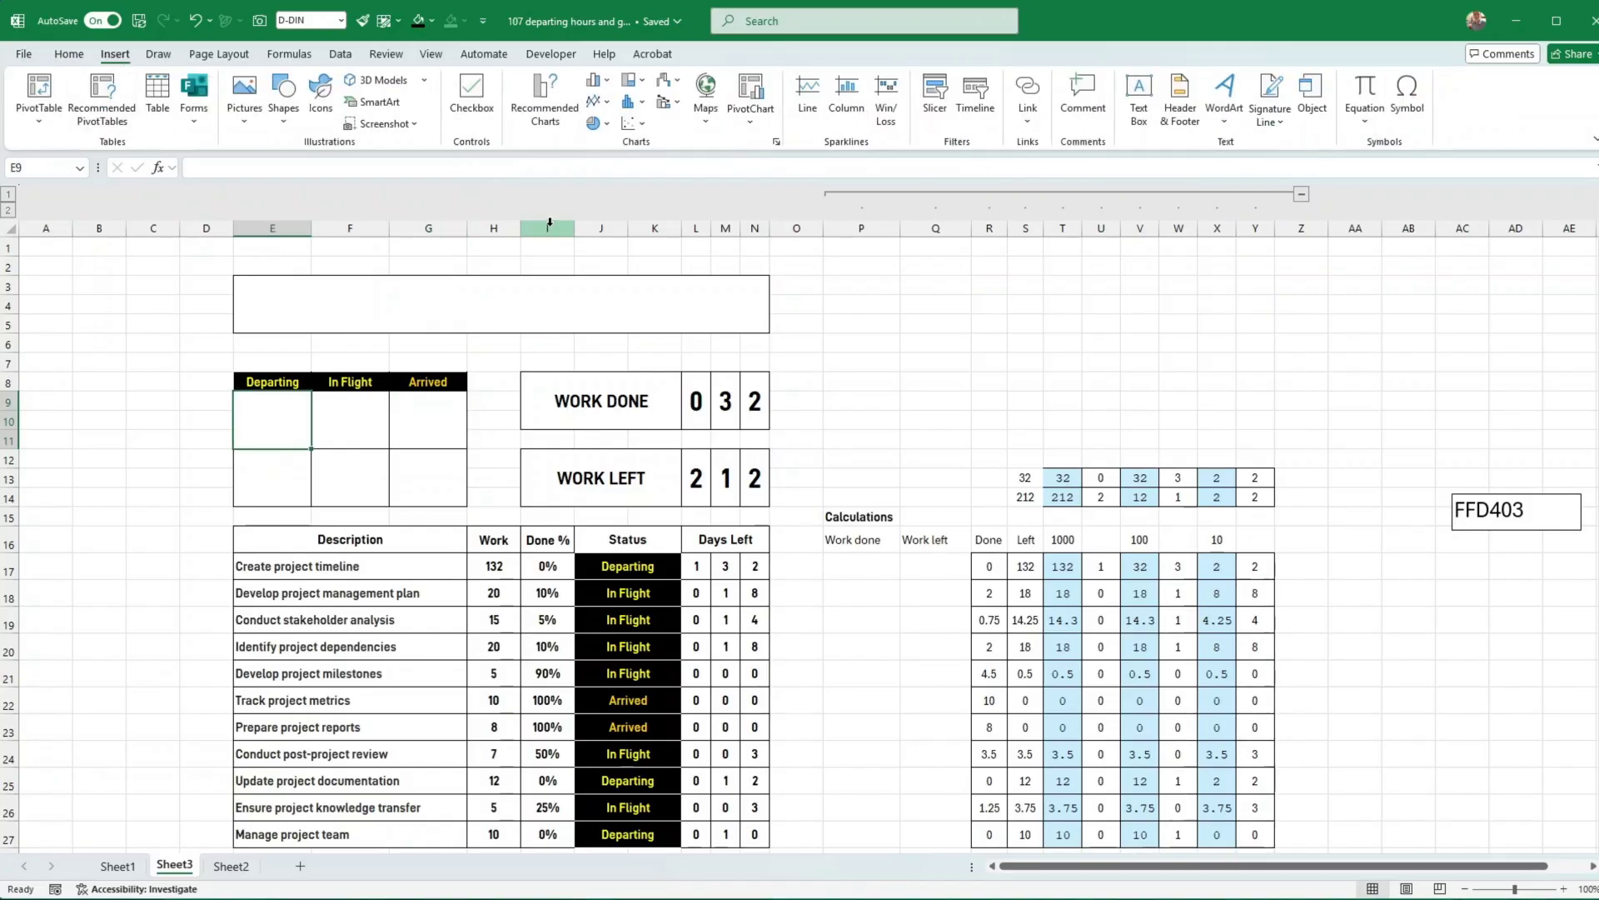
click(321, 94)
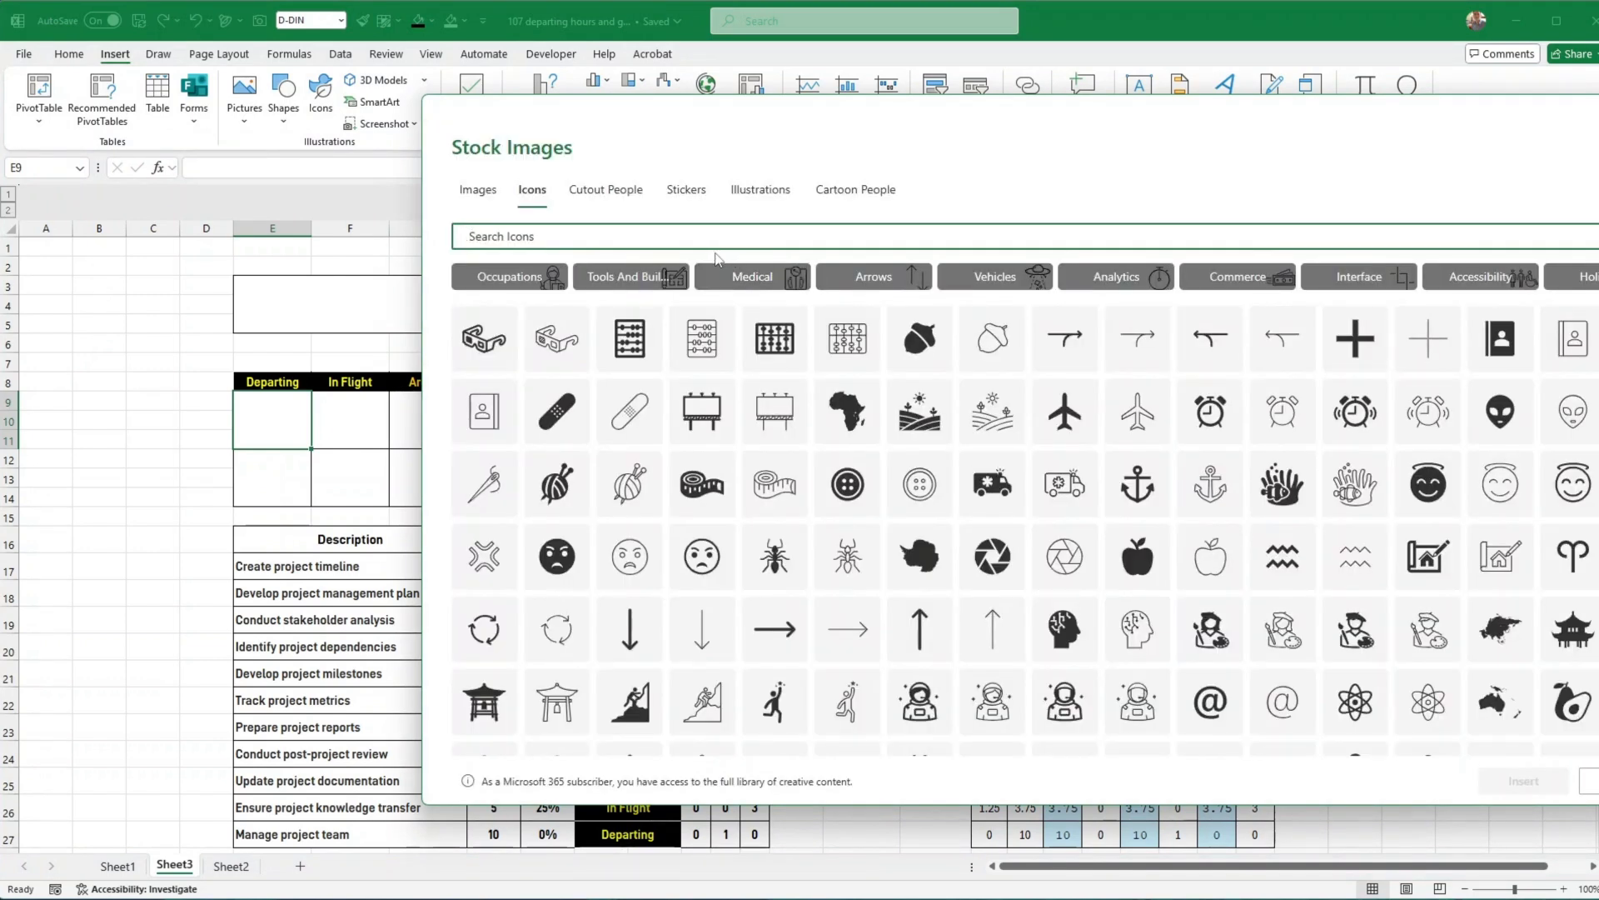
text(plane)
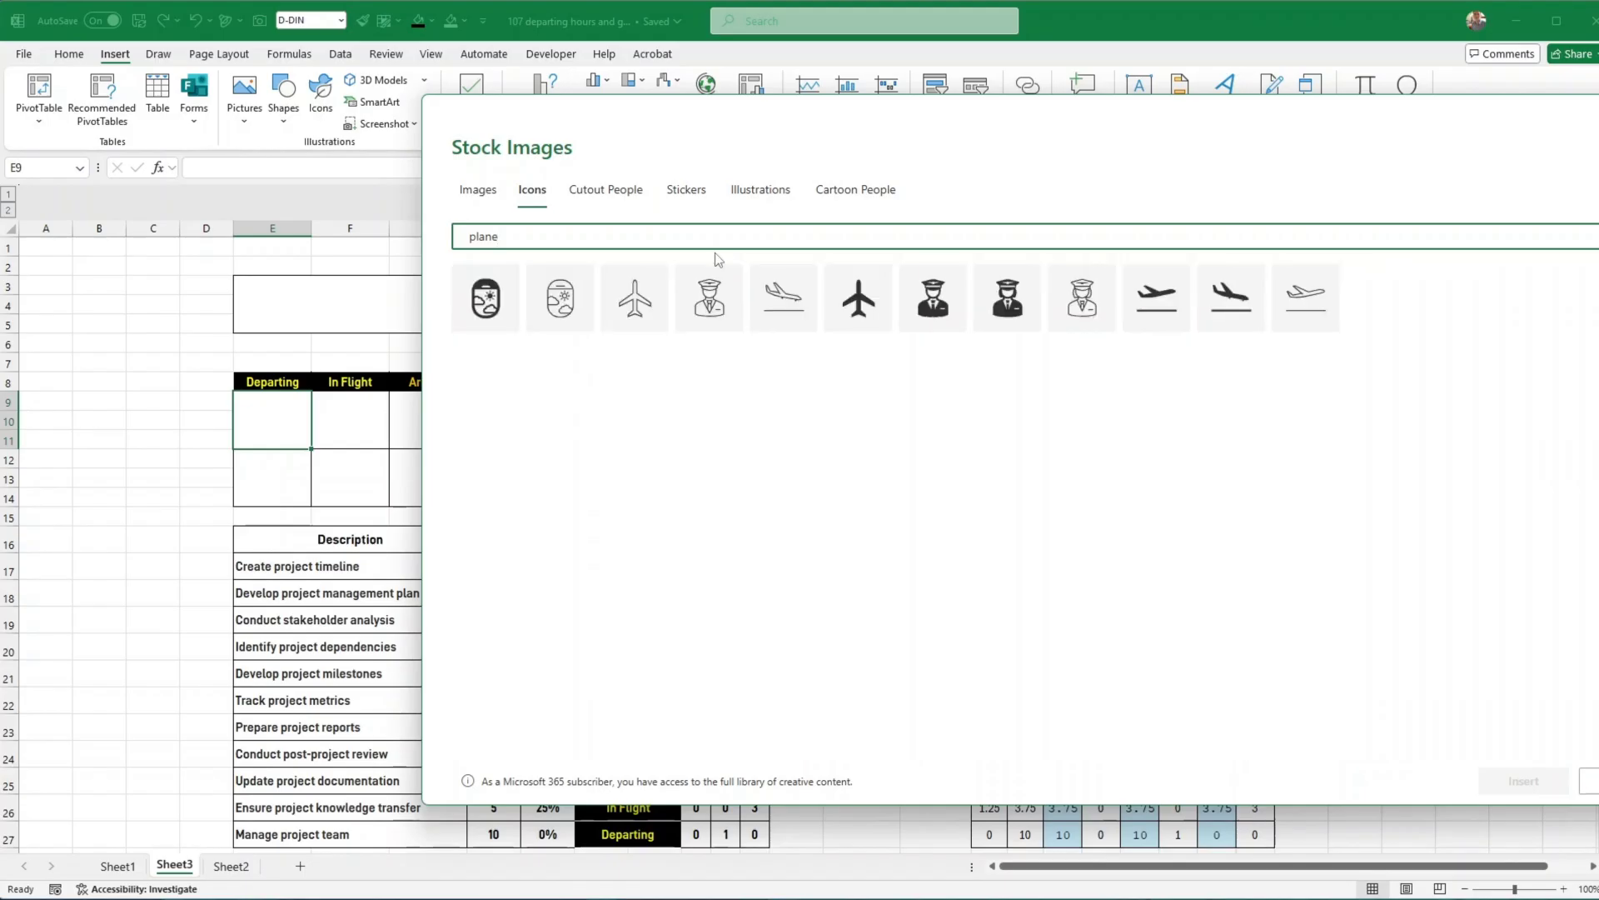
click(1163, 307)
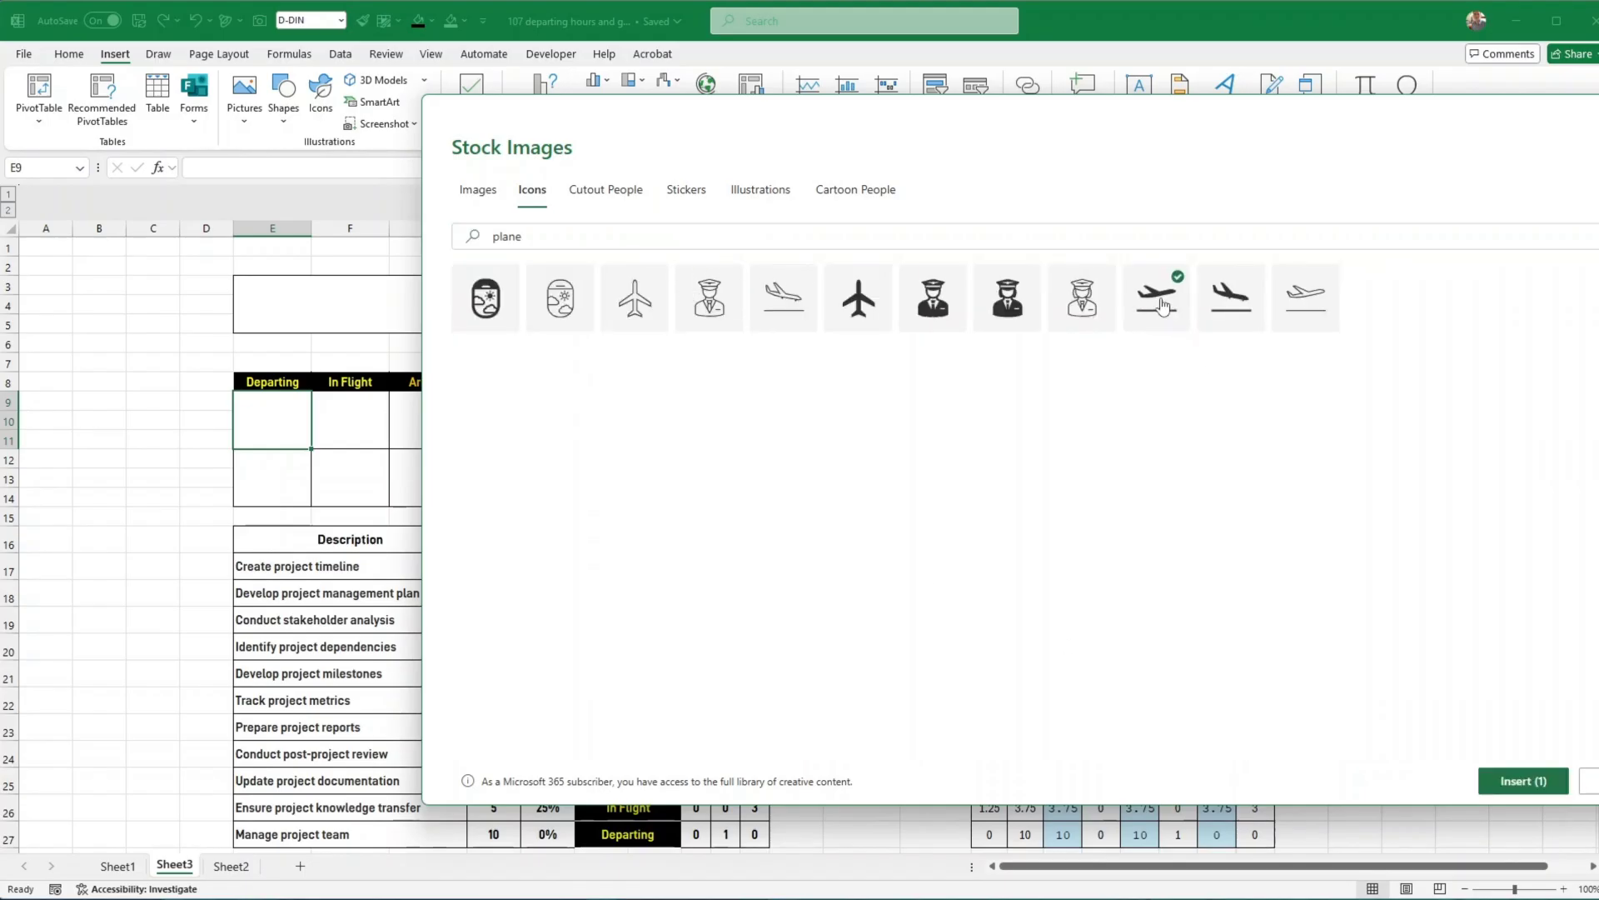
click(1231, 303)
click(873, 315)
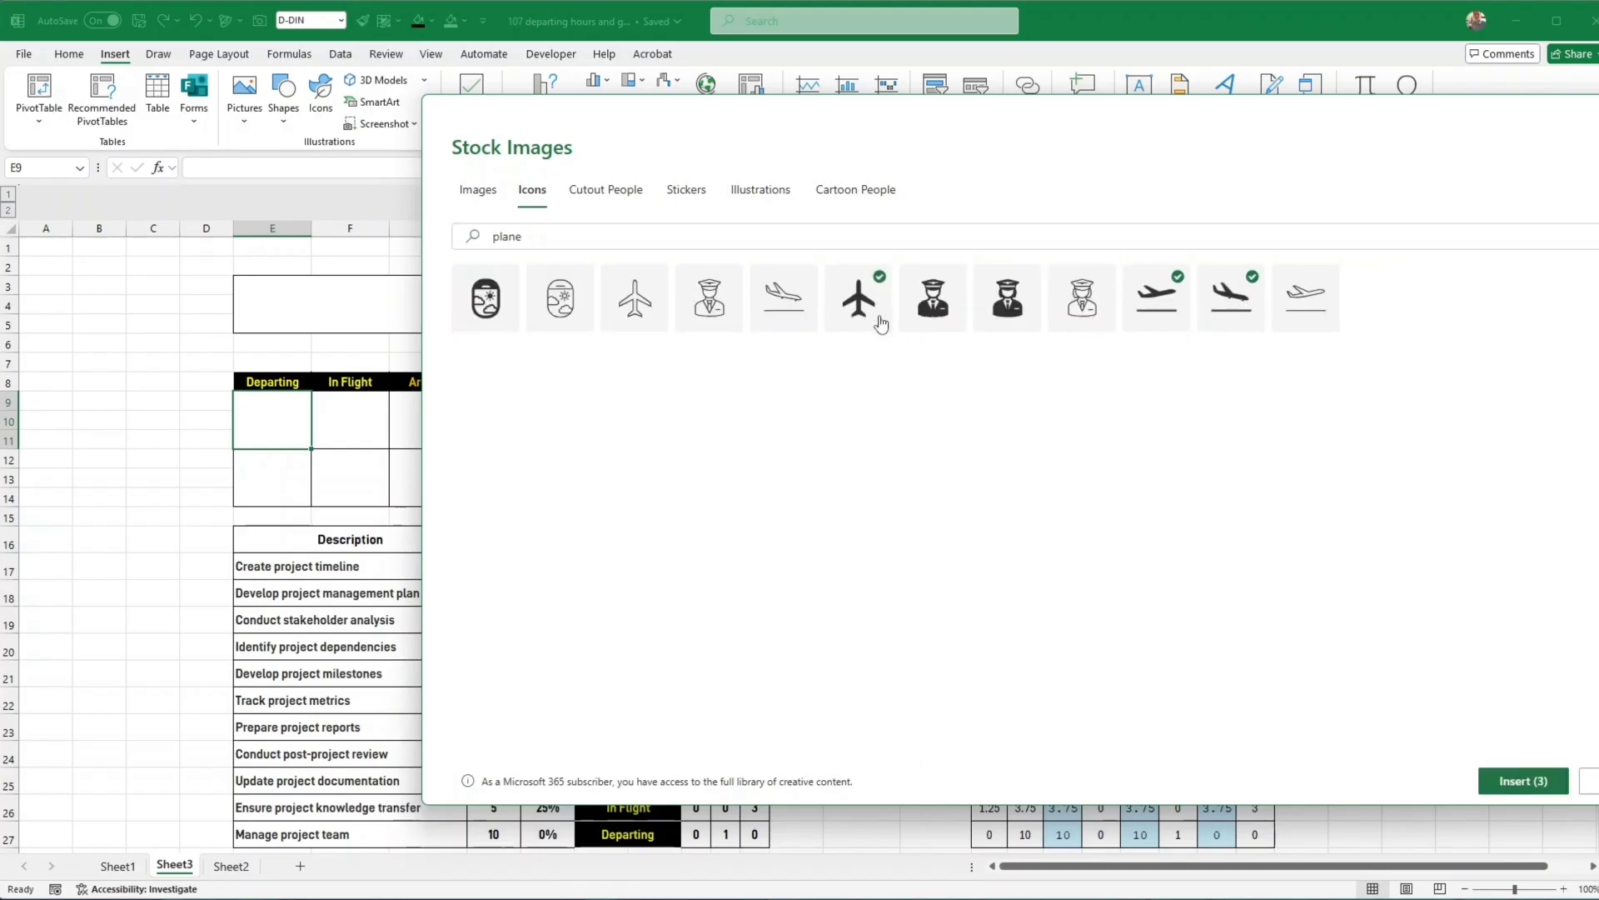
click(1523, 781)
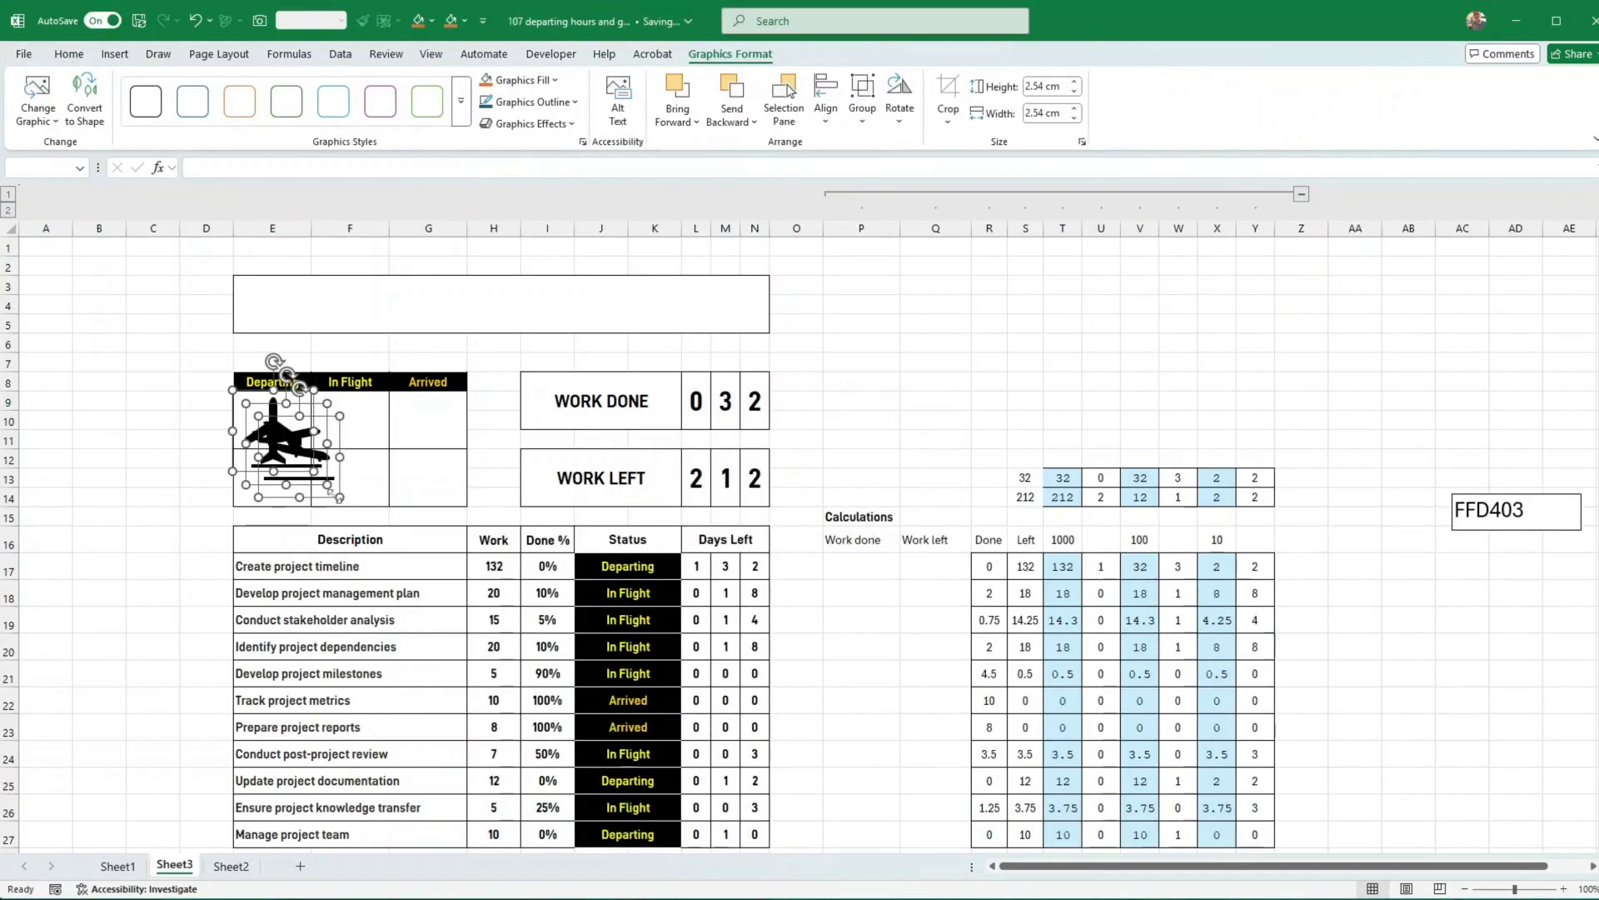
Shrink the icons, the takeoff one to about 1.73 cm, and place takeoff, airplane and landing under Departing, In Flight and Arrived
drag(330, 493, 133, 428)
click(145, 472)
click(344, 436)
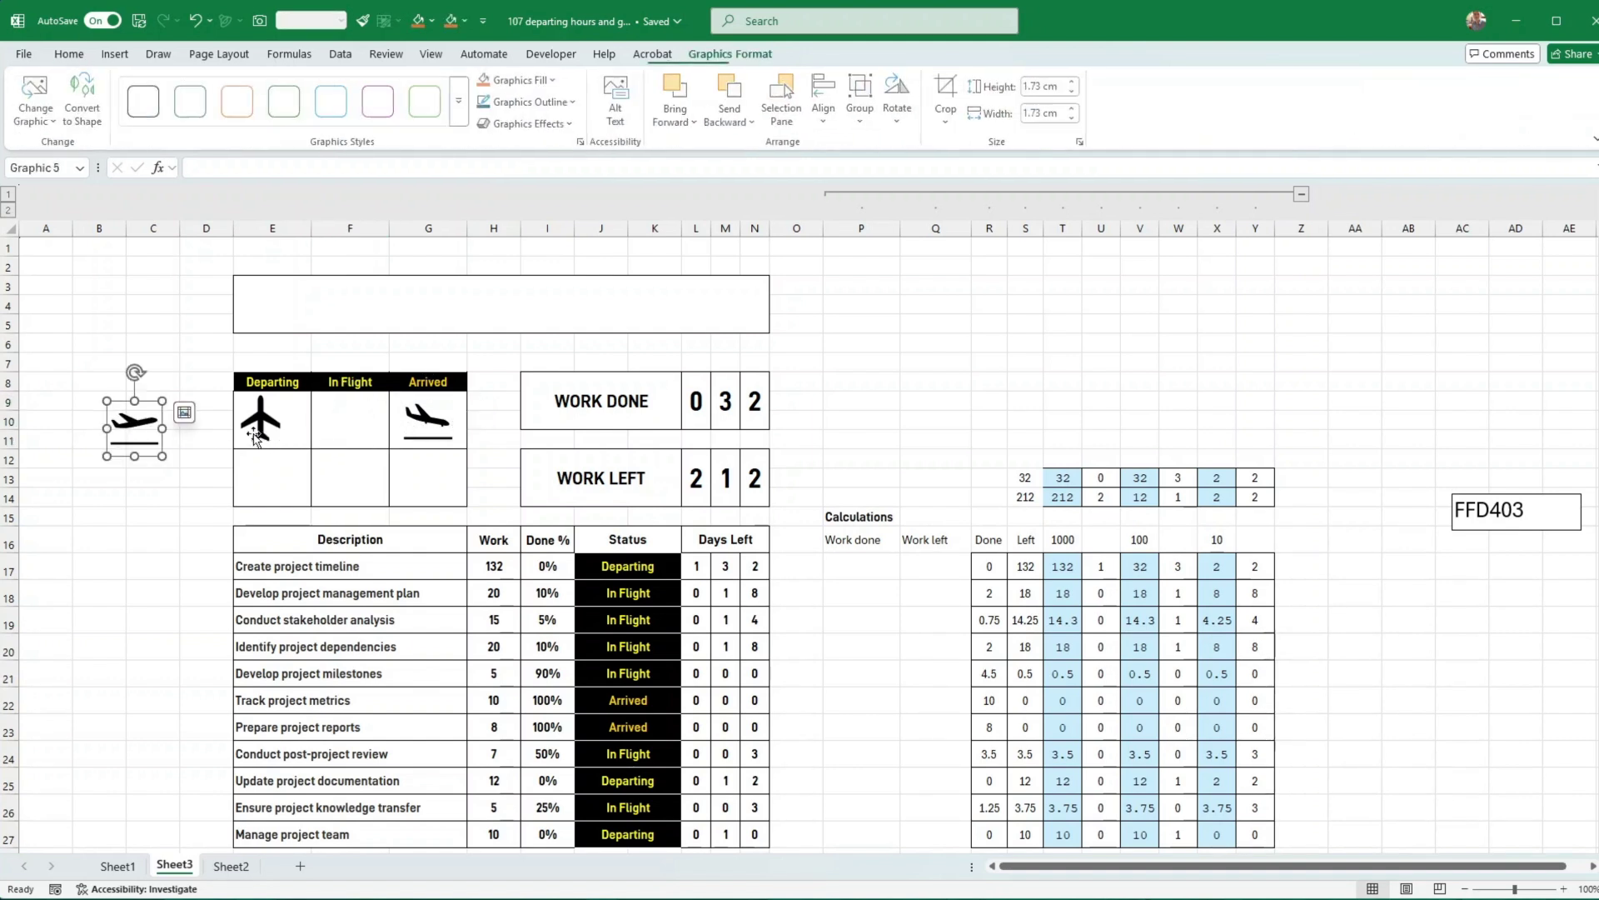
drag(259, 423, 350, 421)
drag(143, 421, 285, 416)
click(204, 433)
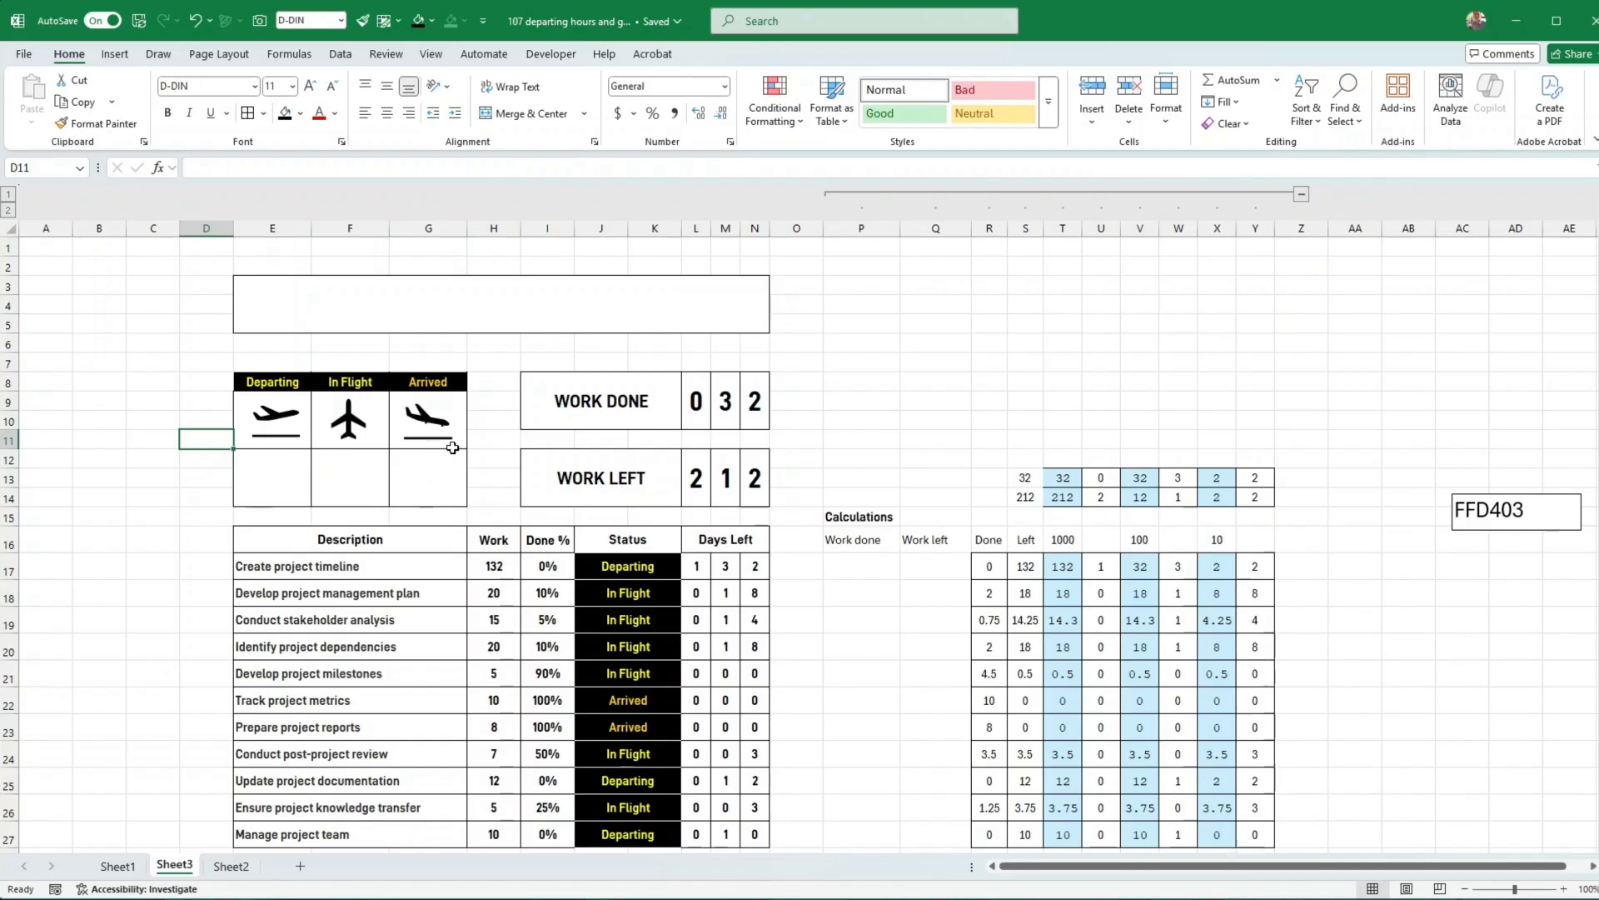
Fill the icon cells E9:G9 black and recolour the Arrived landing icon with the lightest green tint
drag(454, 444, 290, 439)
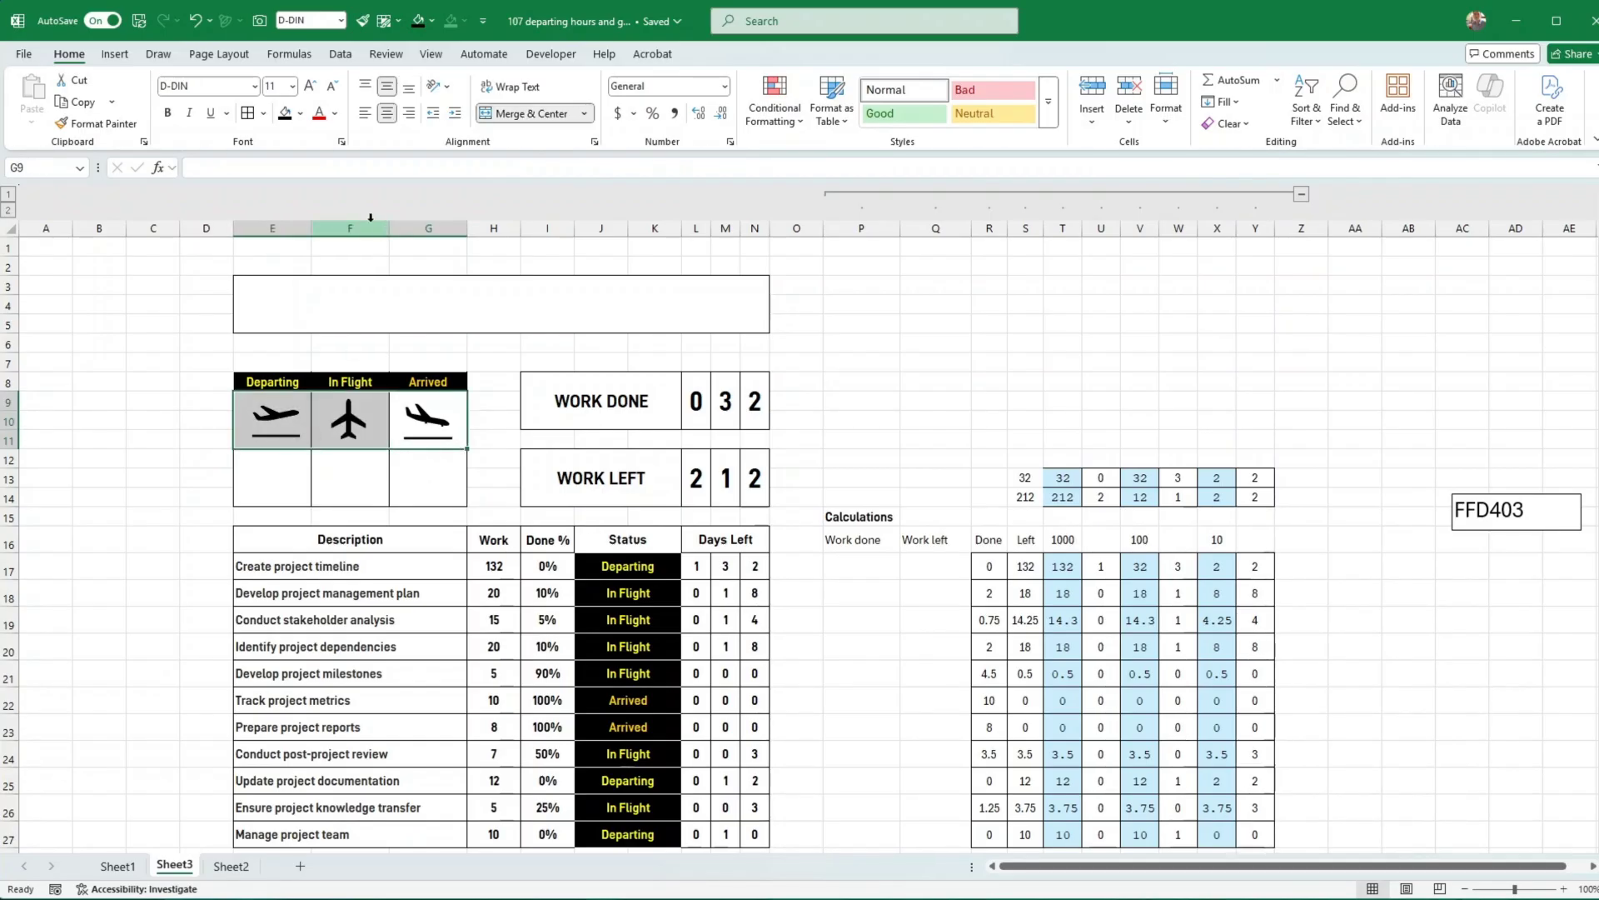
click(284, 113)
click(428, 422)
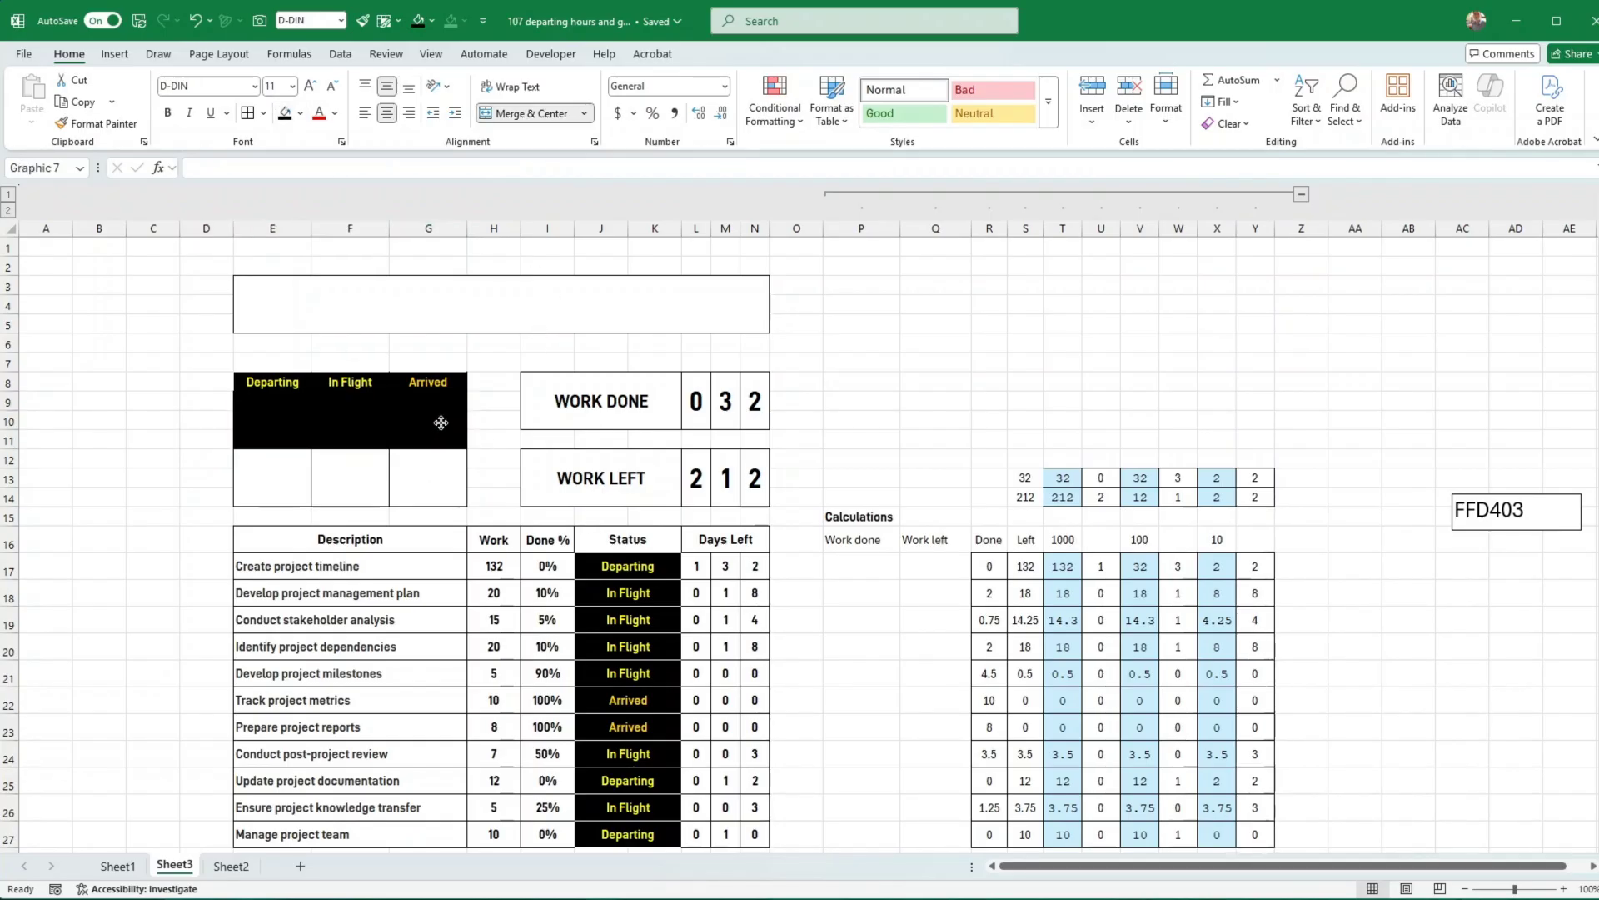
click(300, 113)
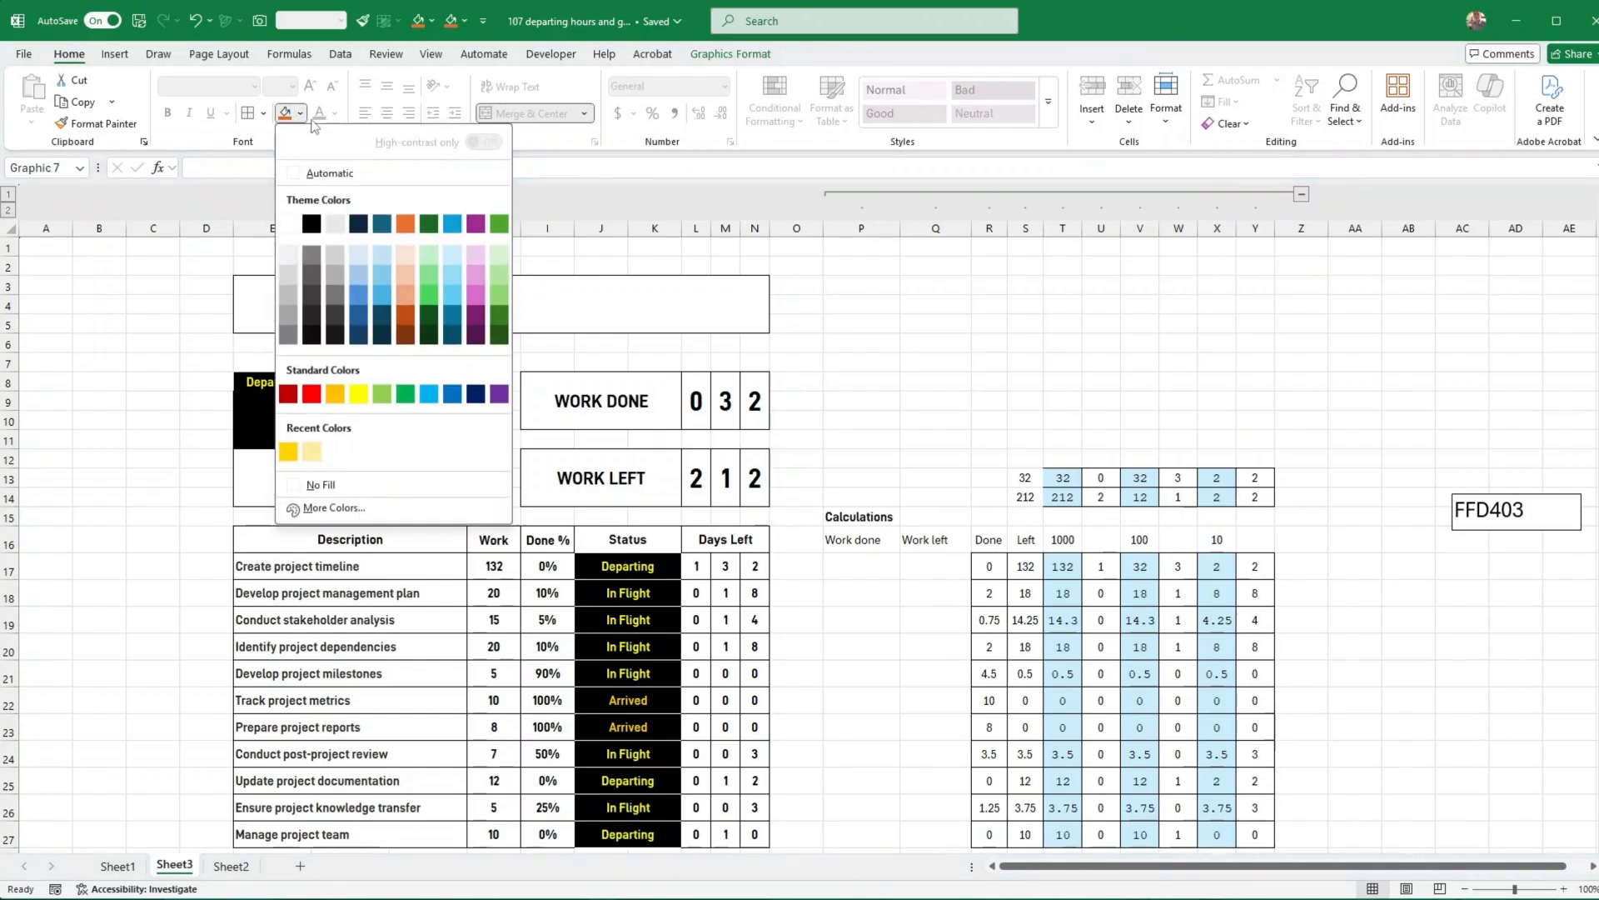
click(432, 275)
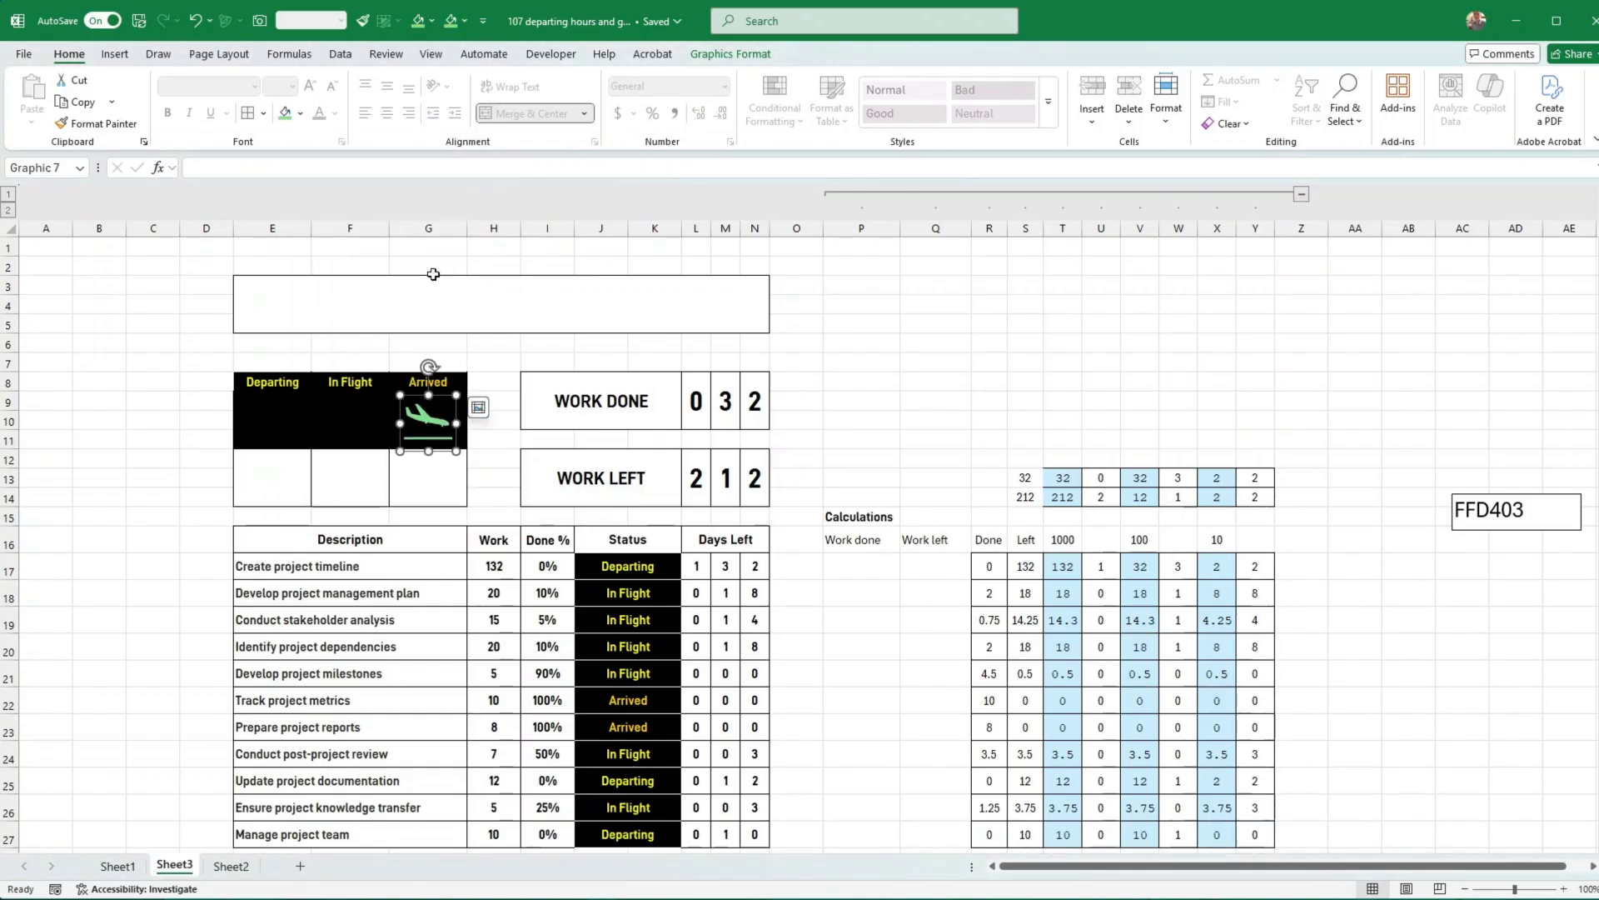
click(299, 113)
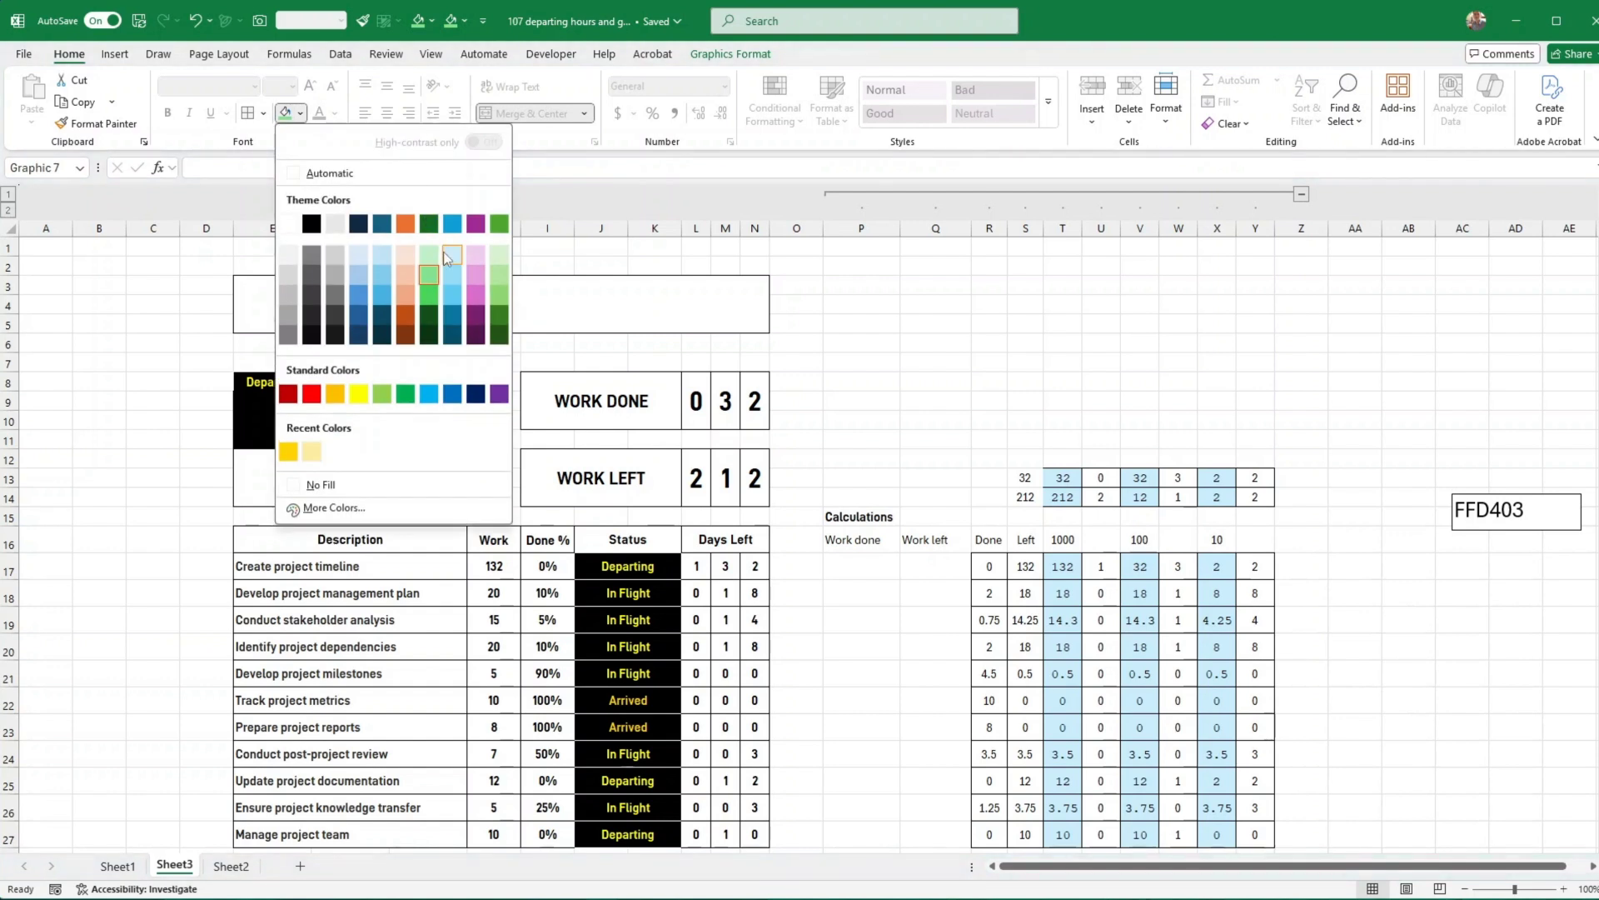
click(430, 256)
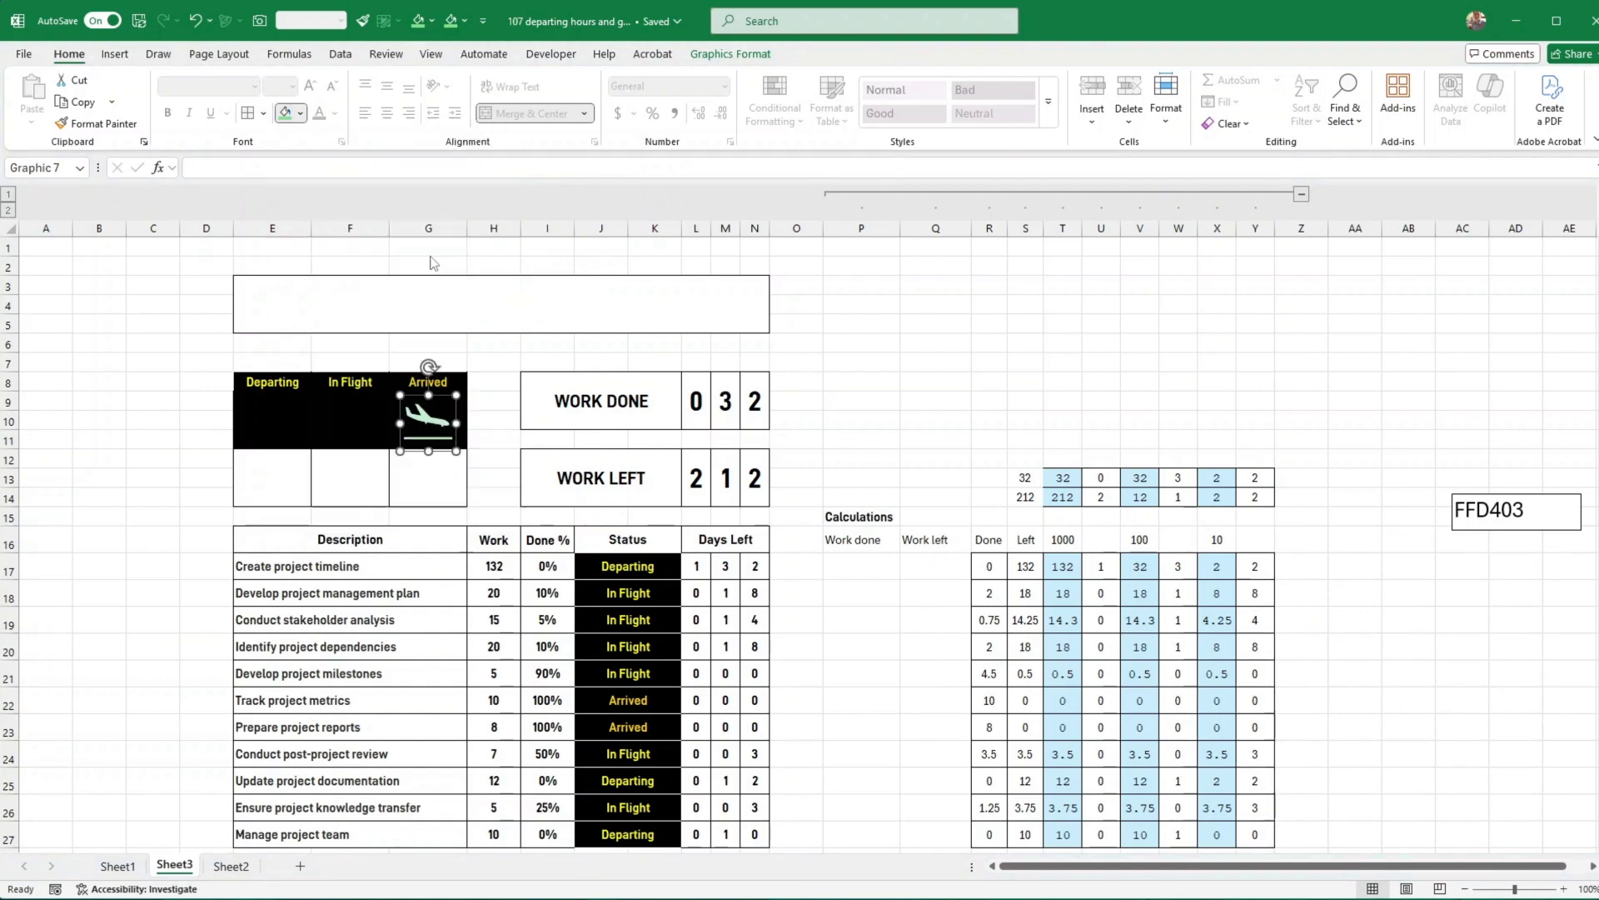
Recolour the In Flight airplane icon with the lightest blue tint
click(366, 410)
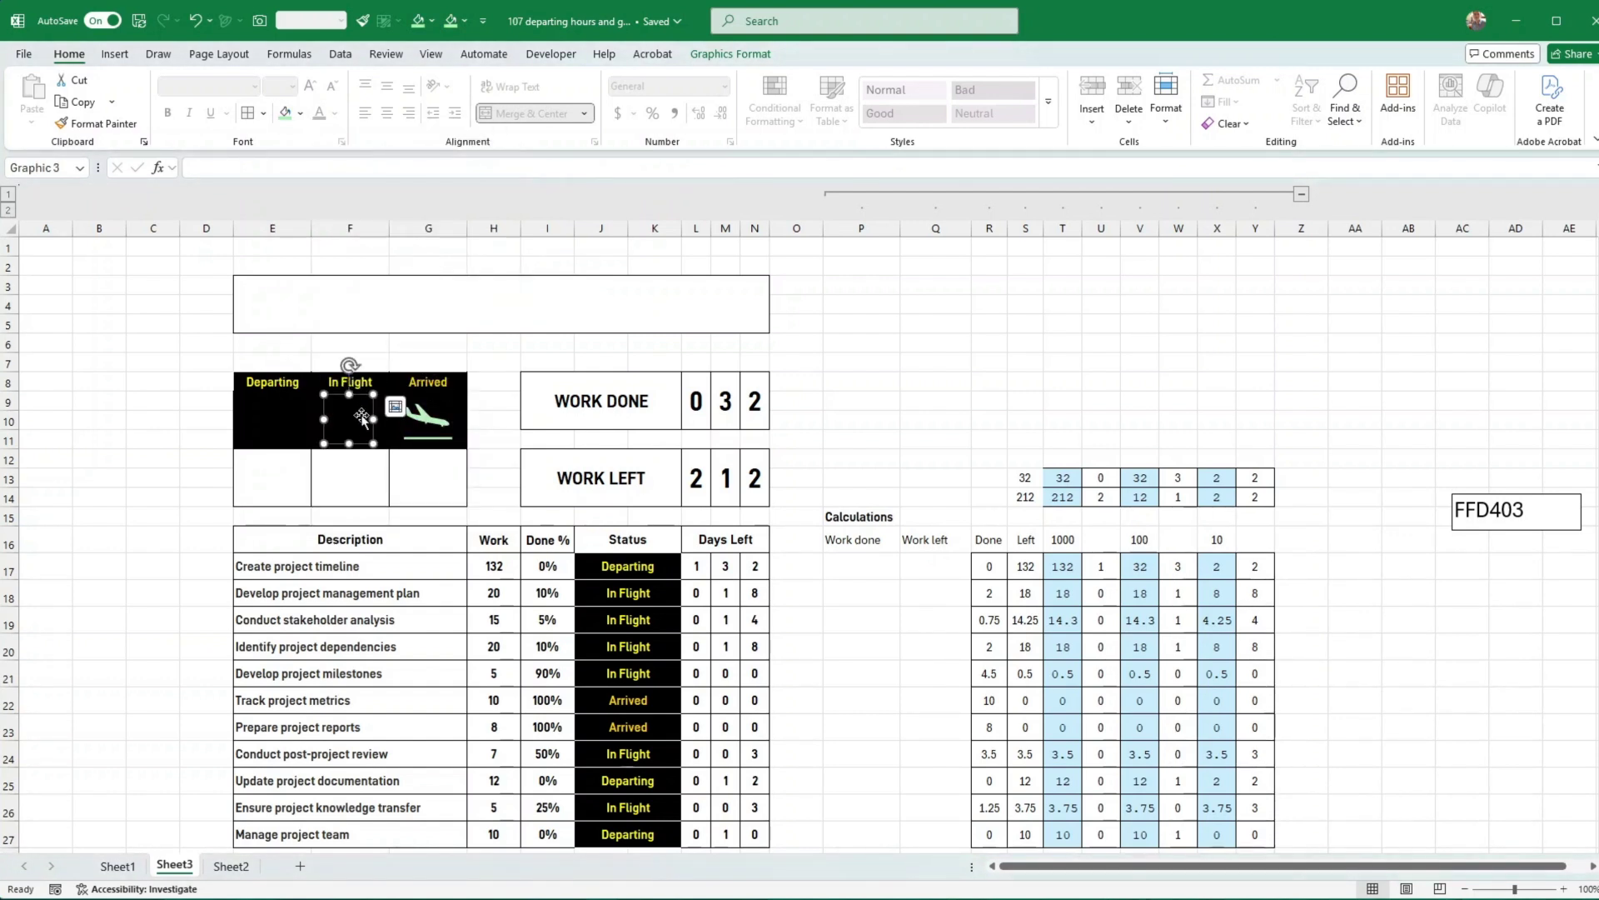
click(301, 114)
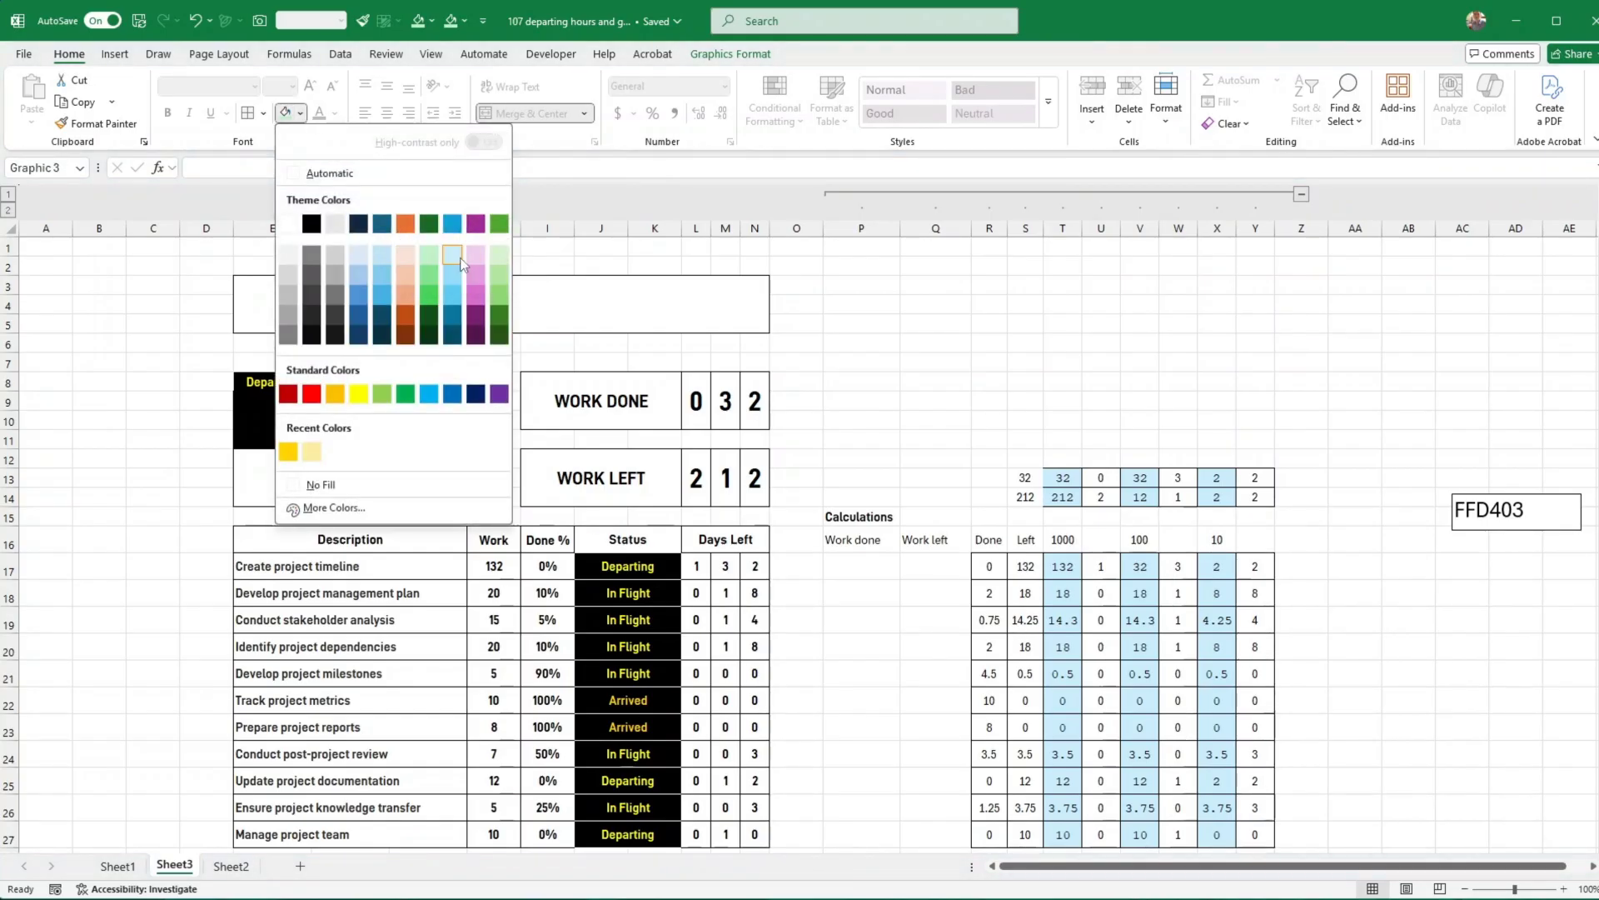
key(Escape)
Recolour the Departing takeoff icon with the lightest orange tint
click(270, 414)
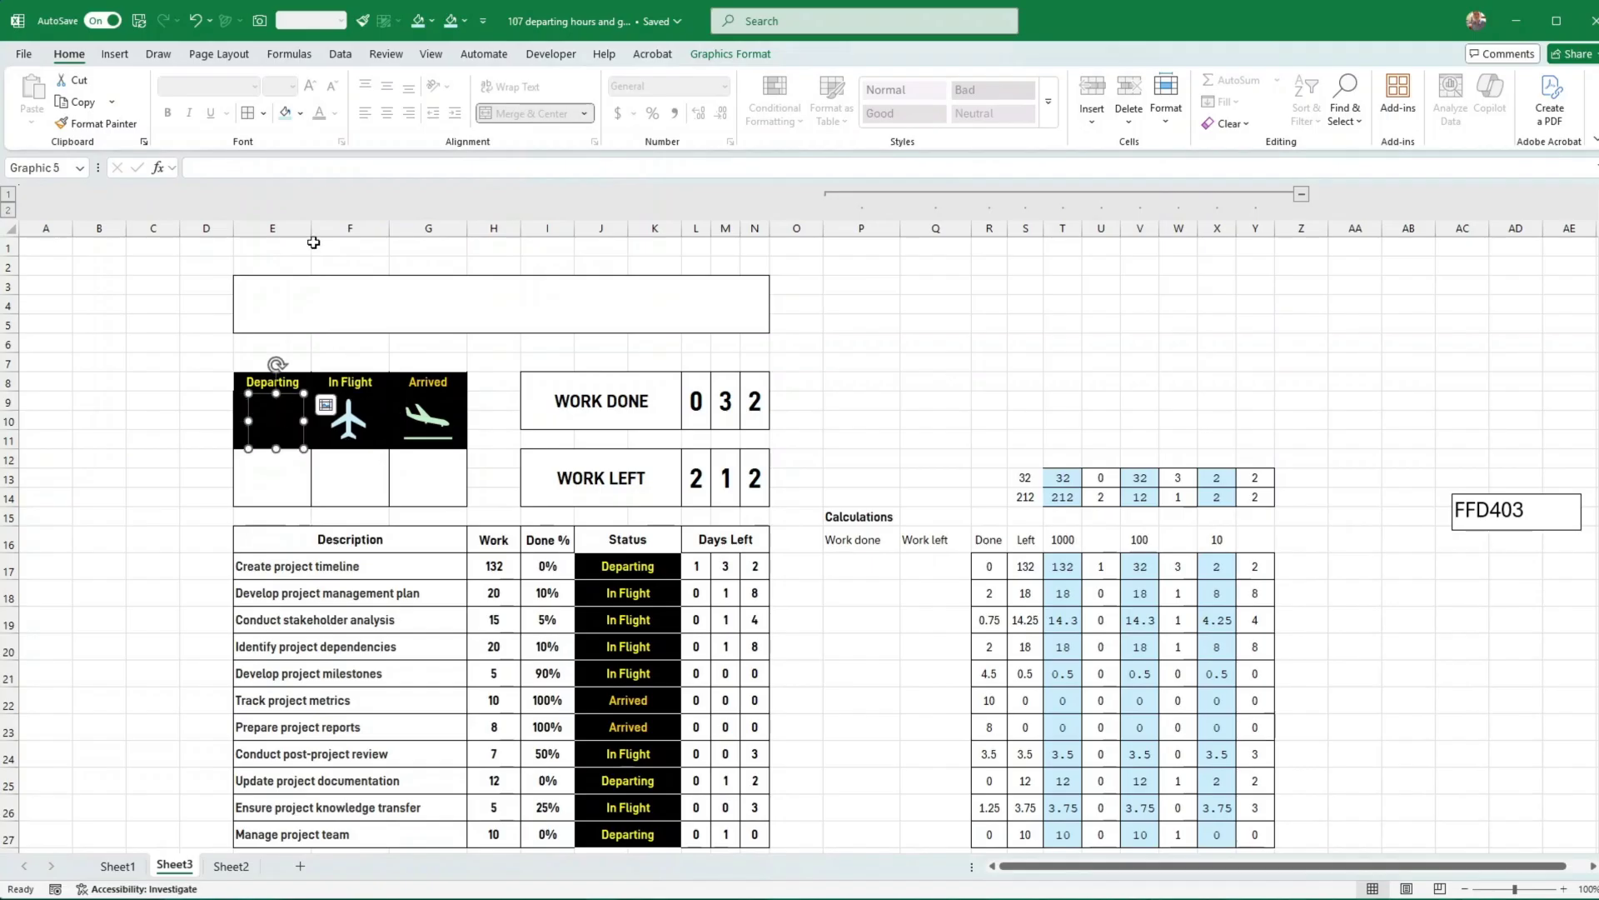
click(301, 113)
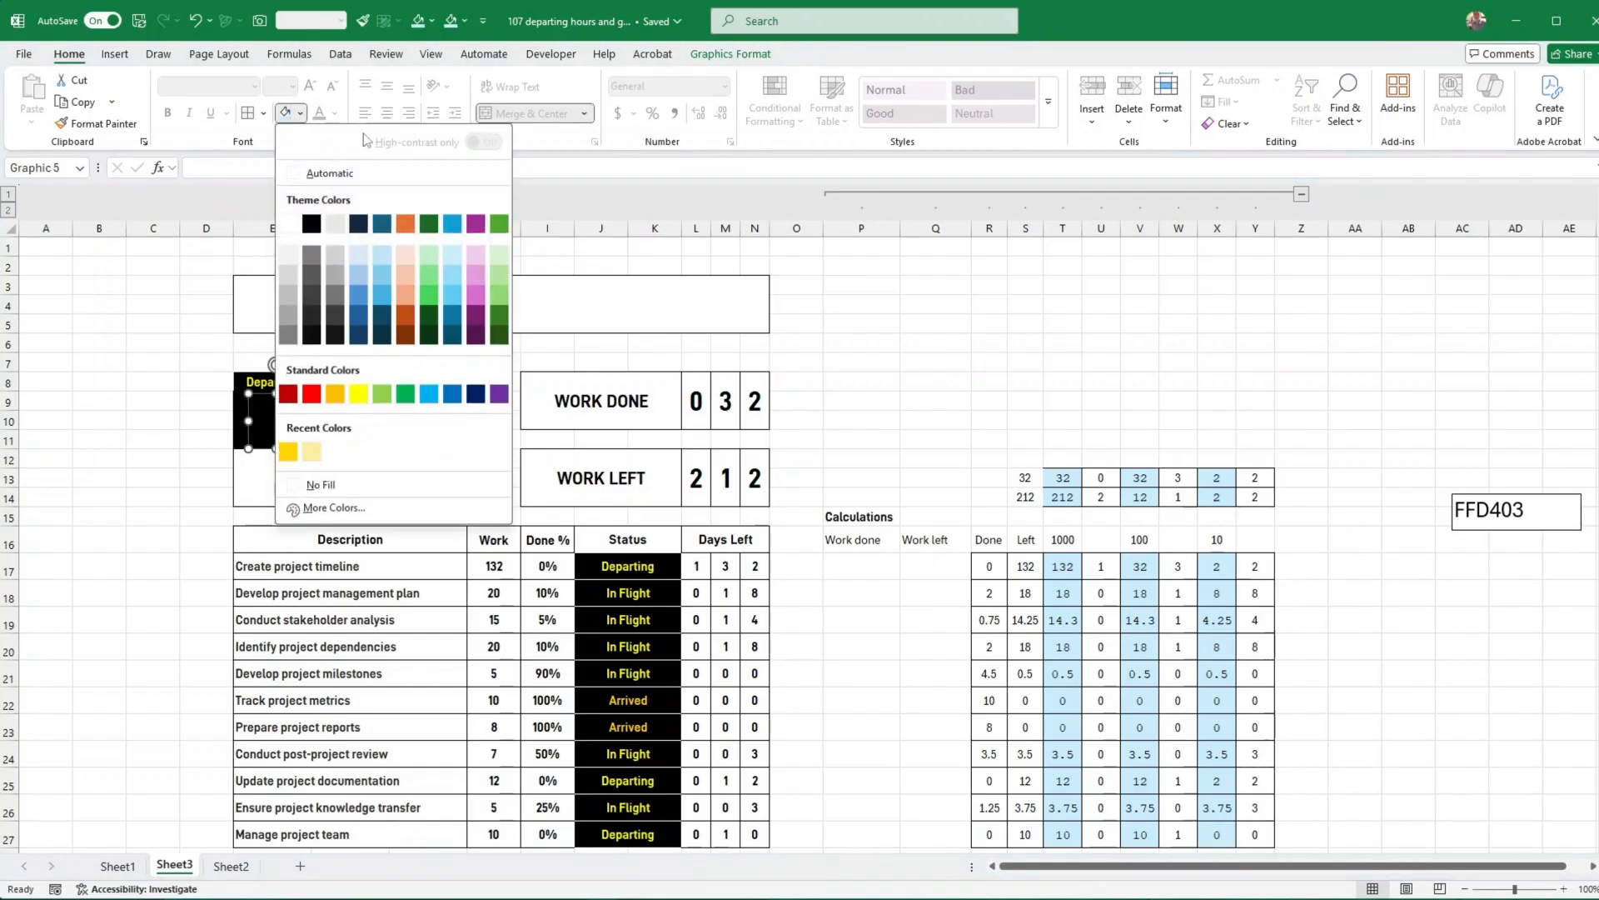
click(405, 254)
click(62, 493)
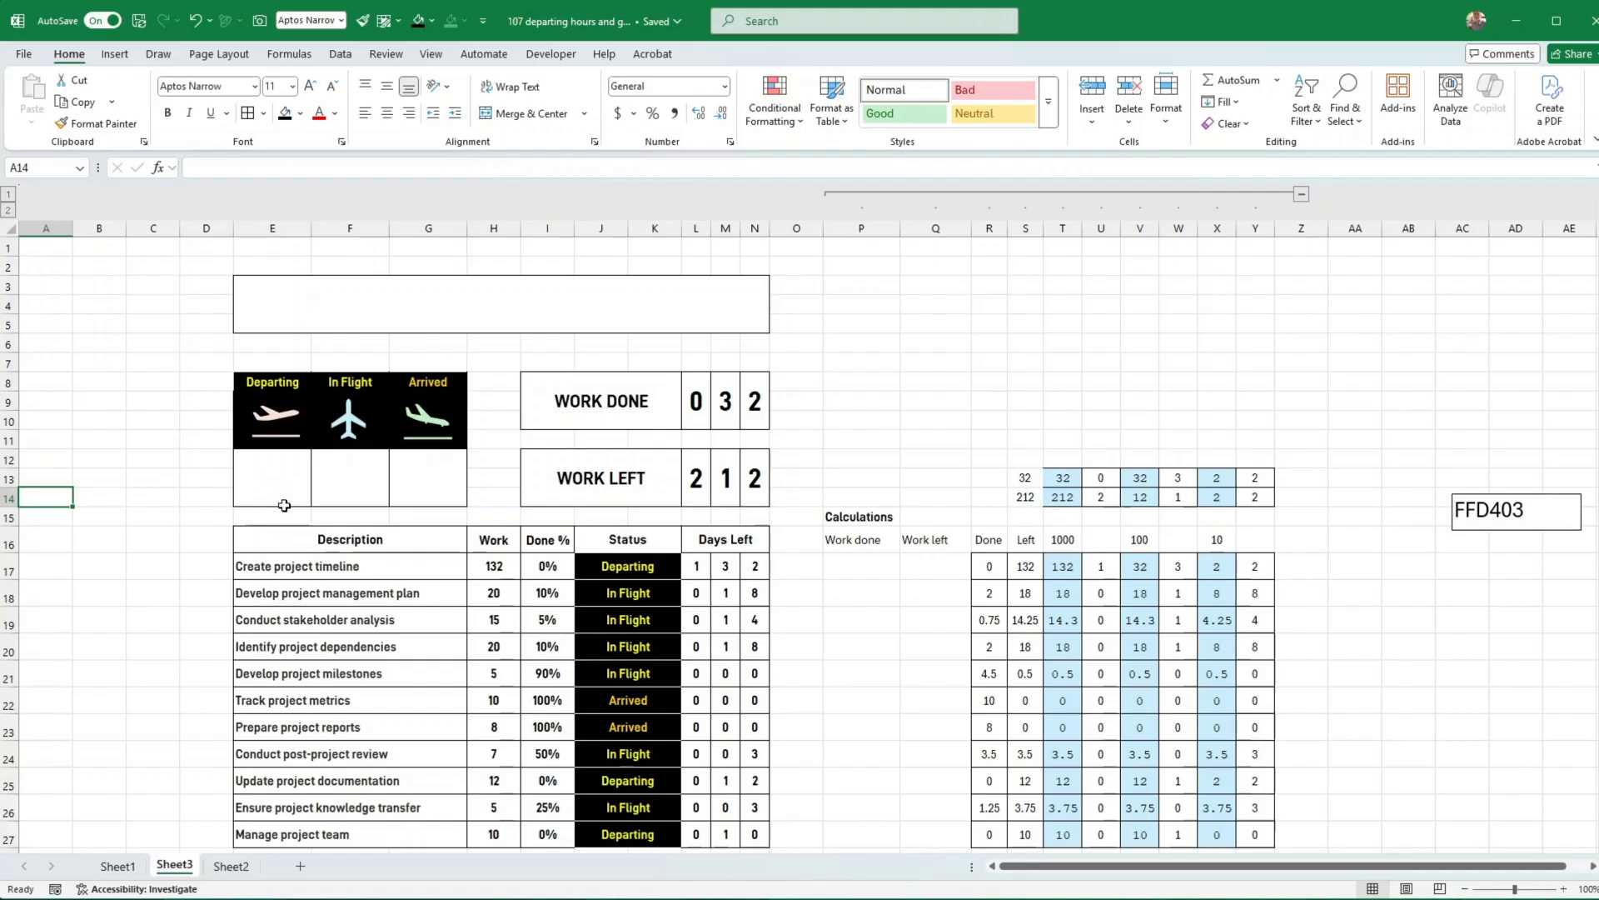
Enter the labels Not Started, In progress and Done in S9:S11 above the calculations
click(279, 486)
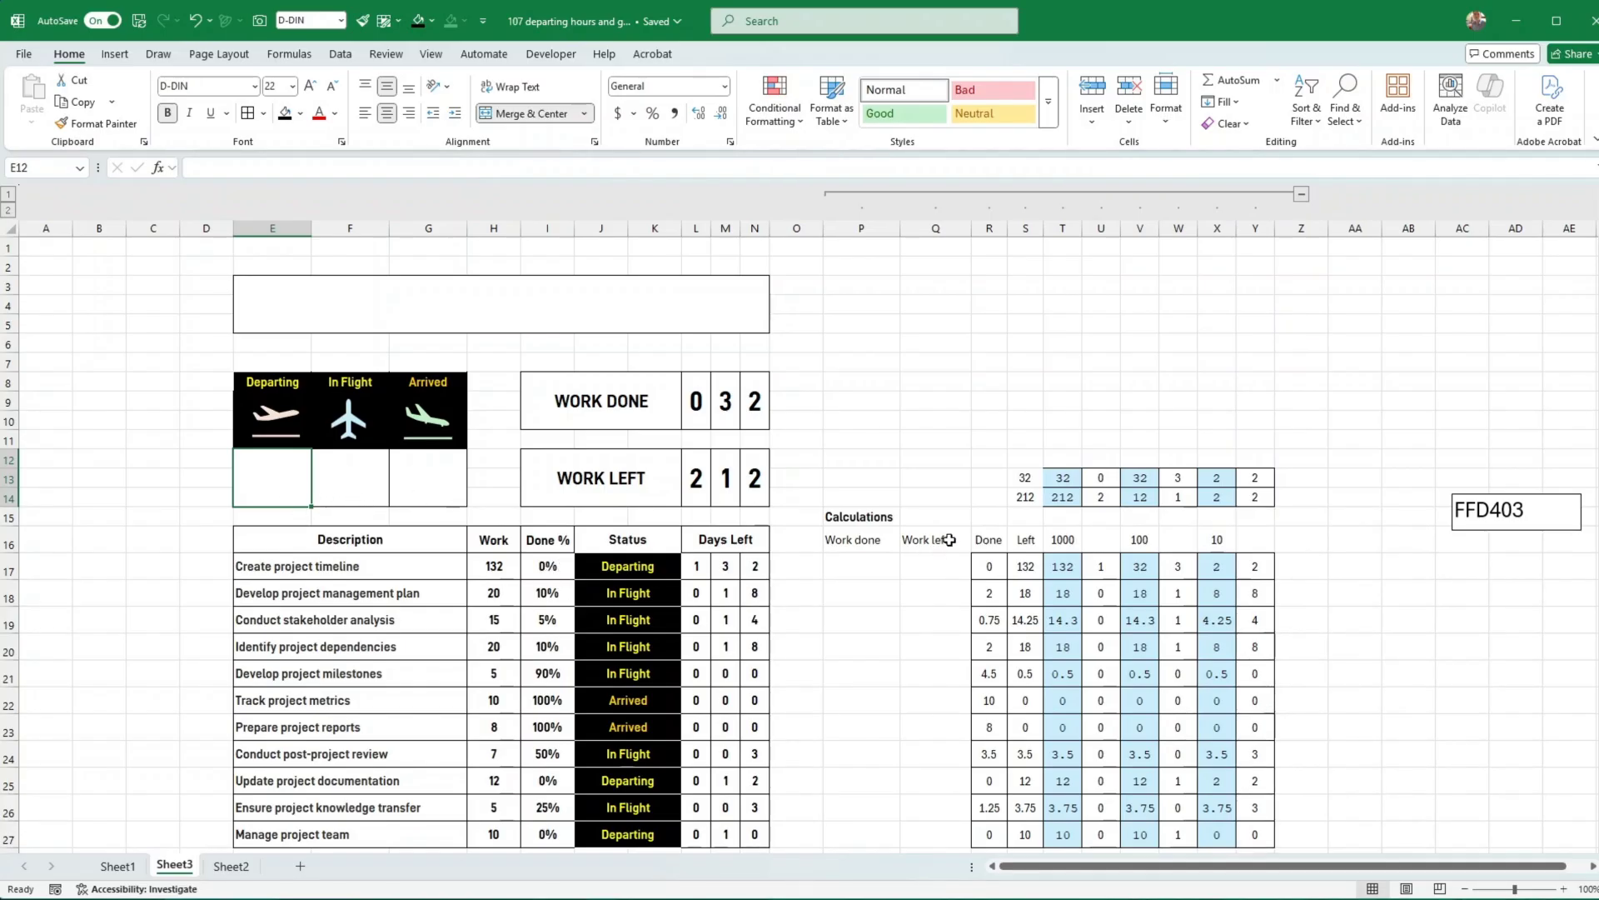
click(1040, 398)
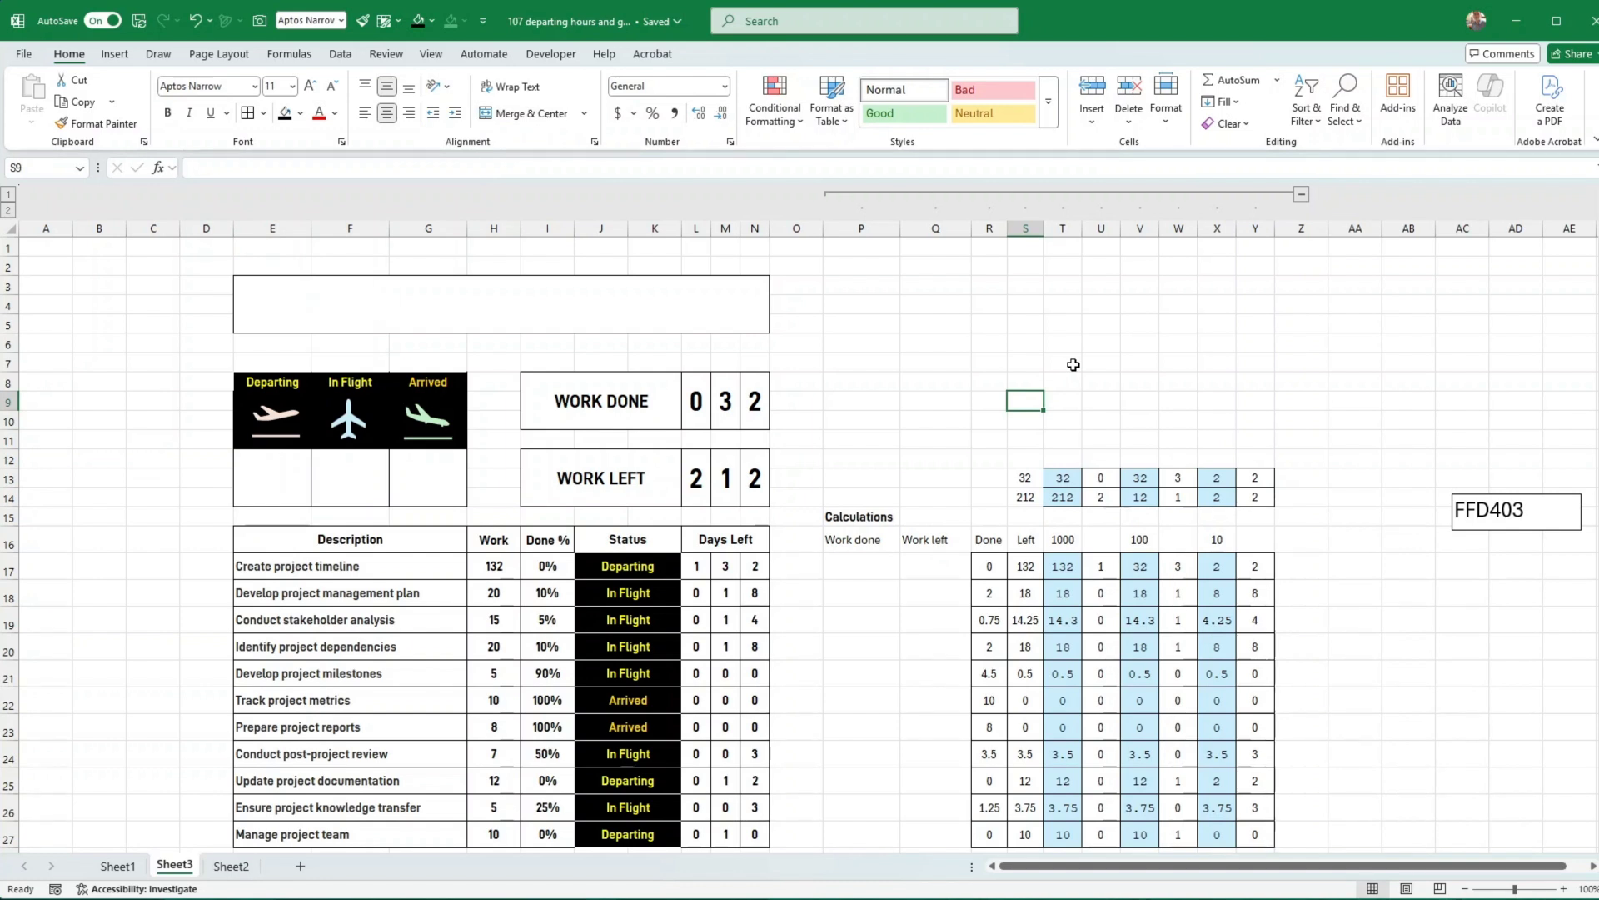
text(Not Started)
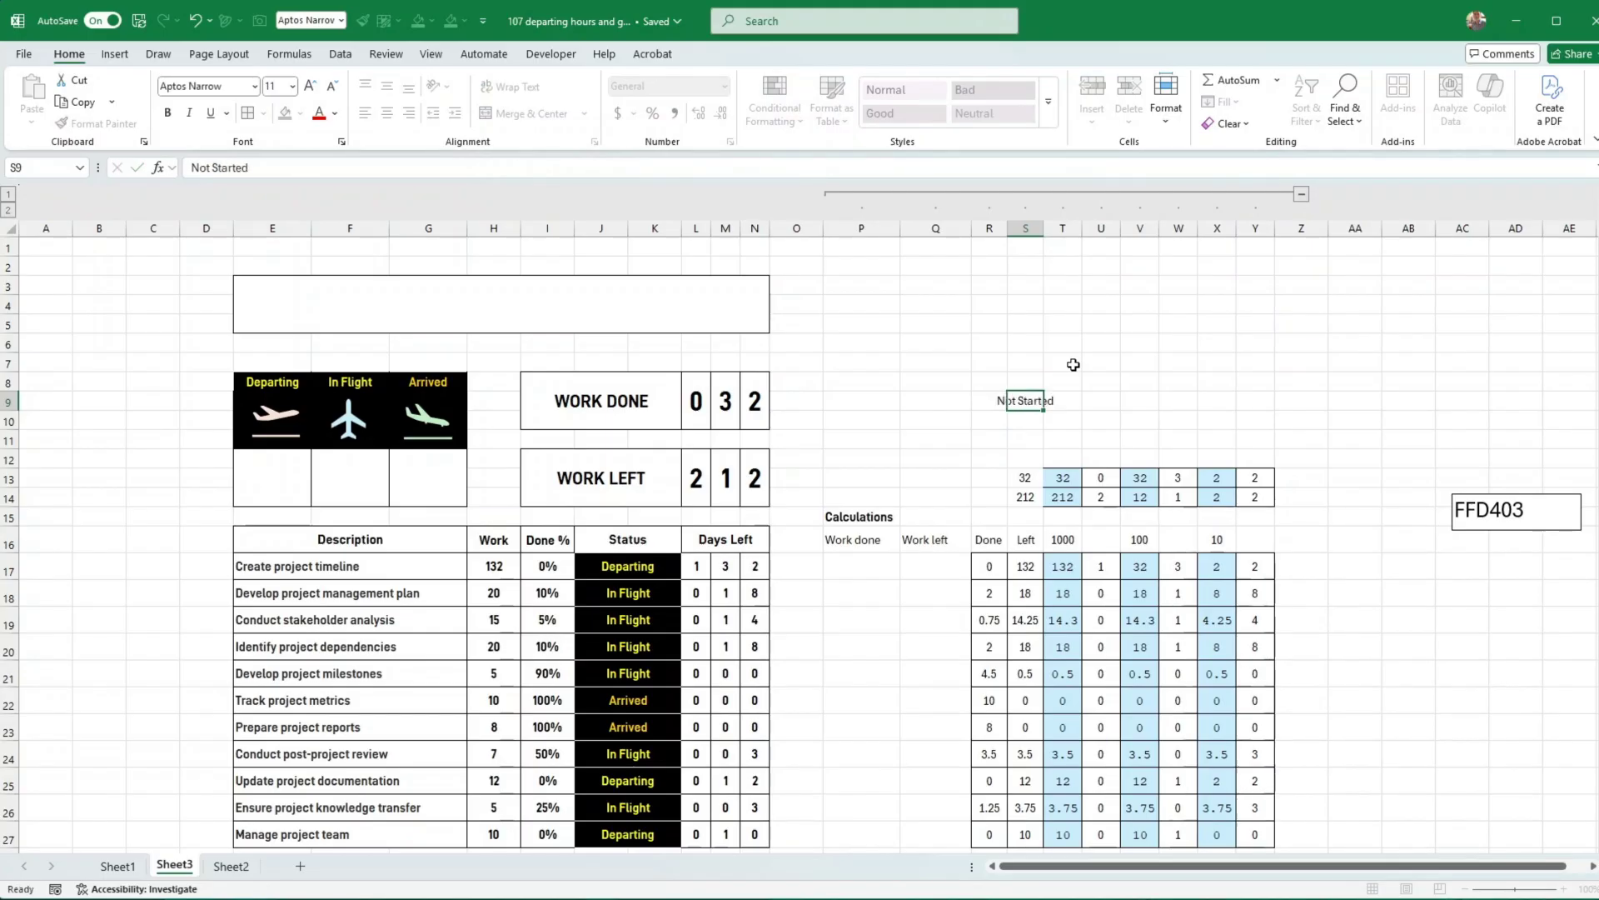
key(Return)
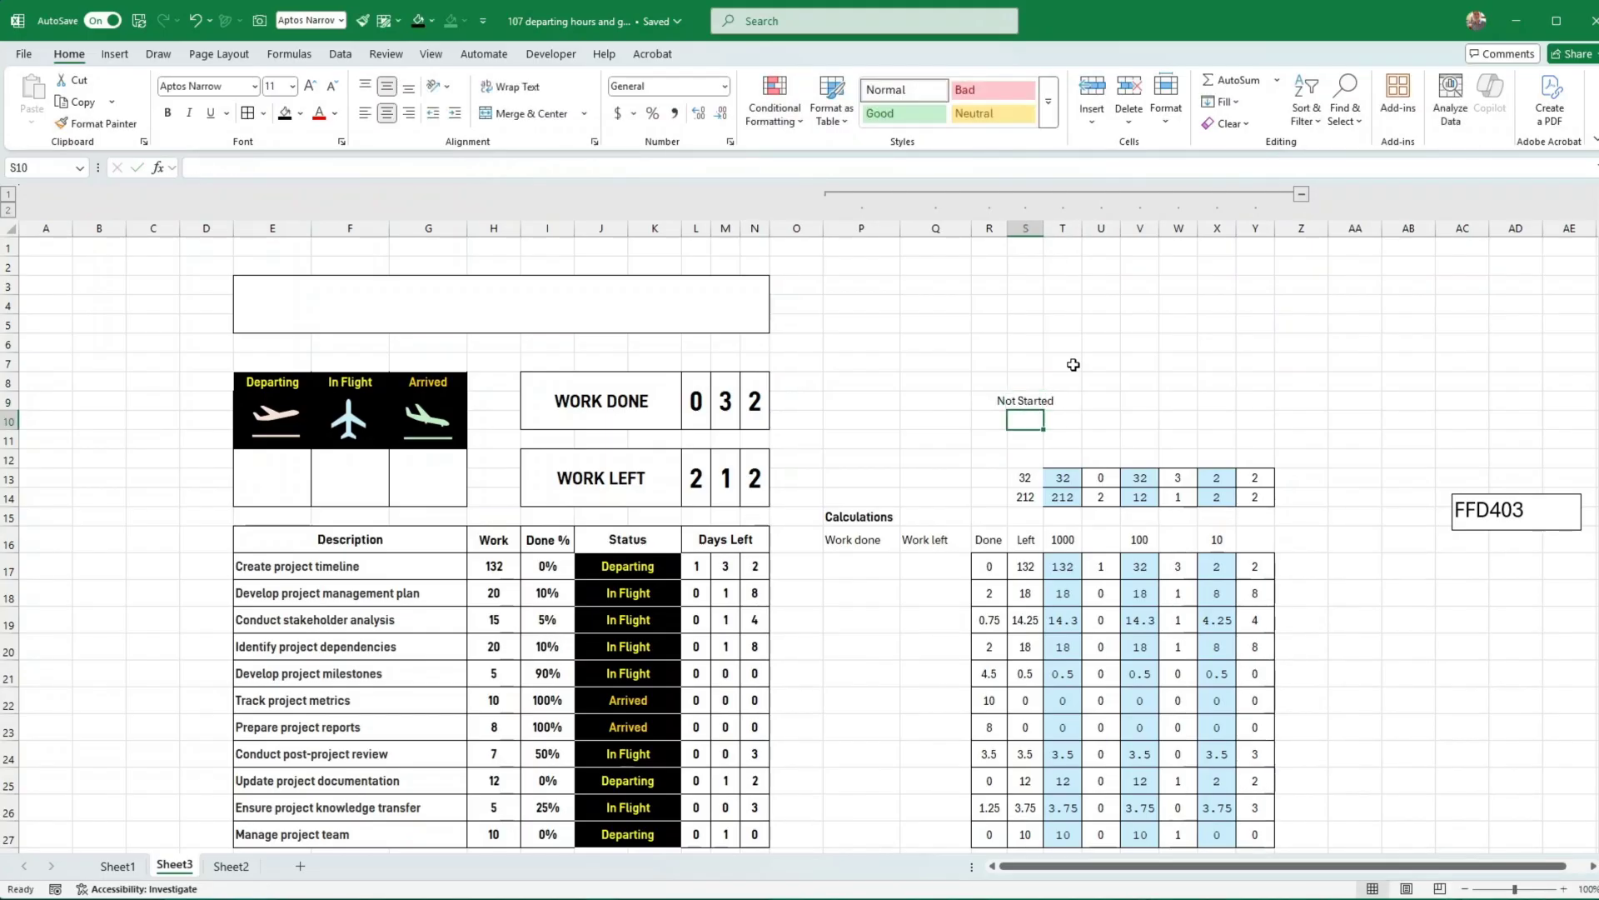
text(In progress)
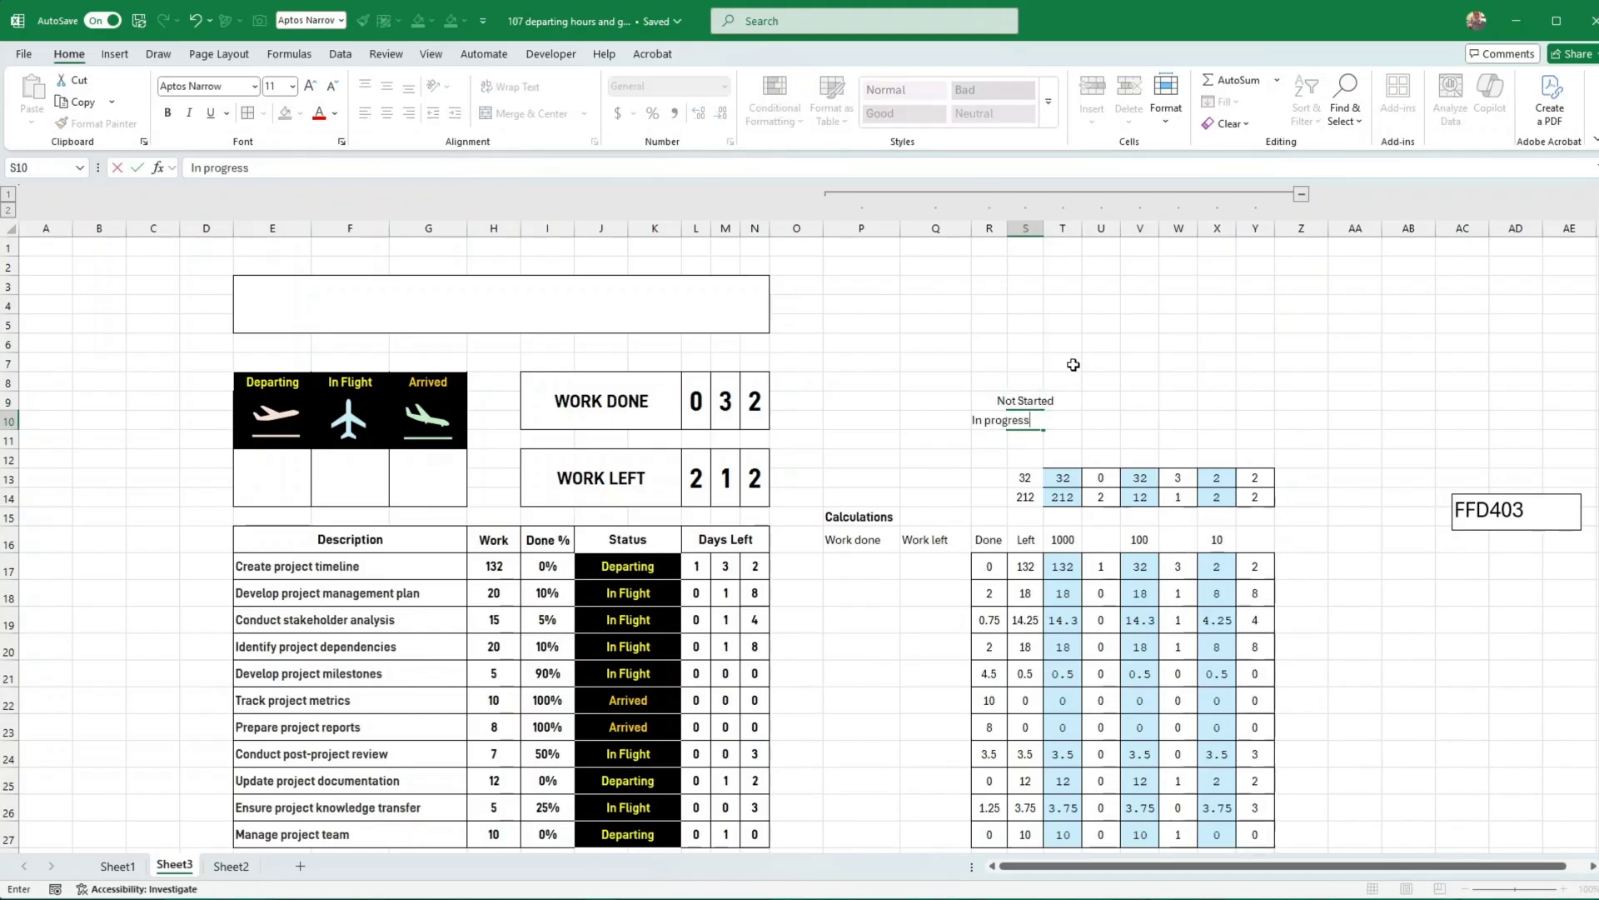
key(Return)
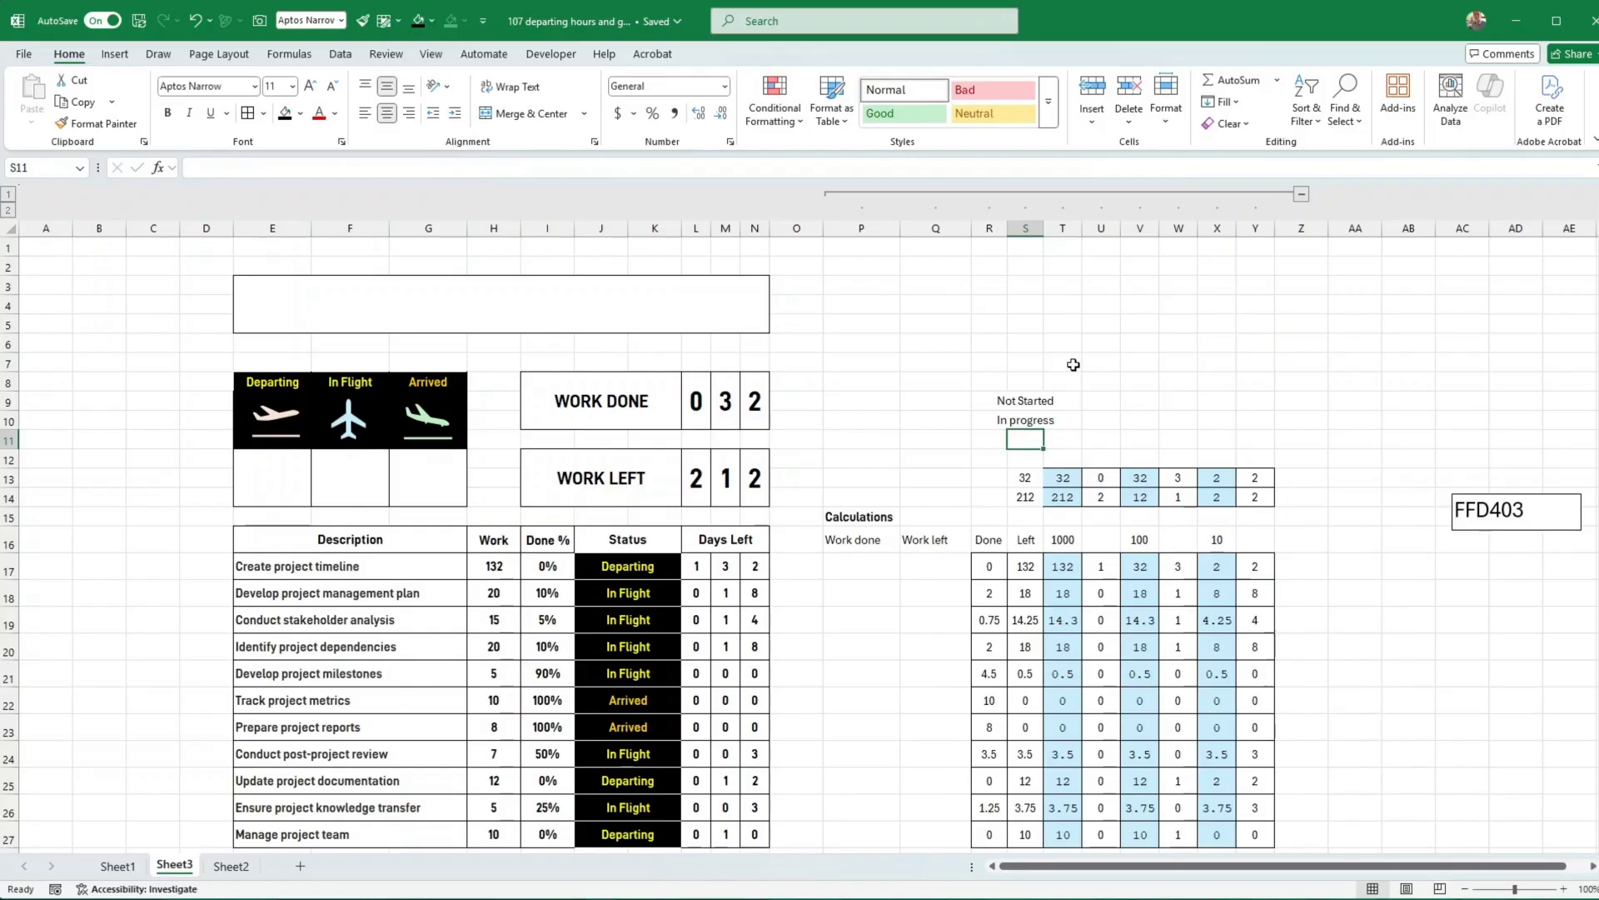
text(Done)
key(Up)
key(Up)
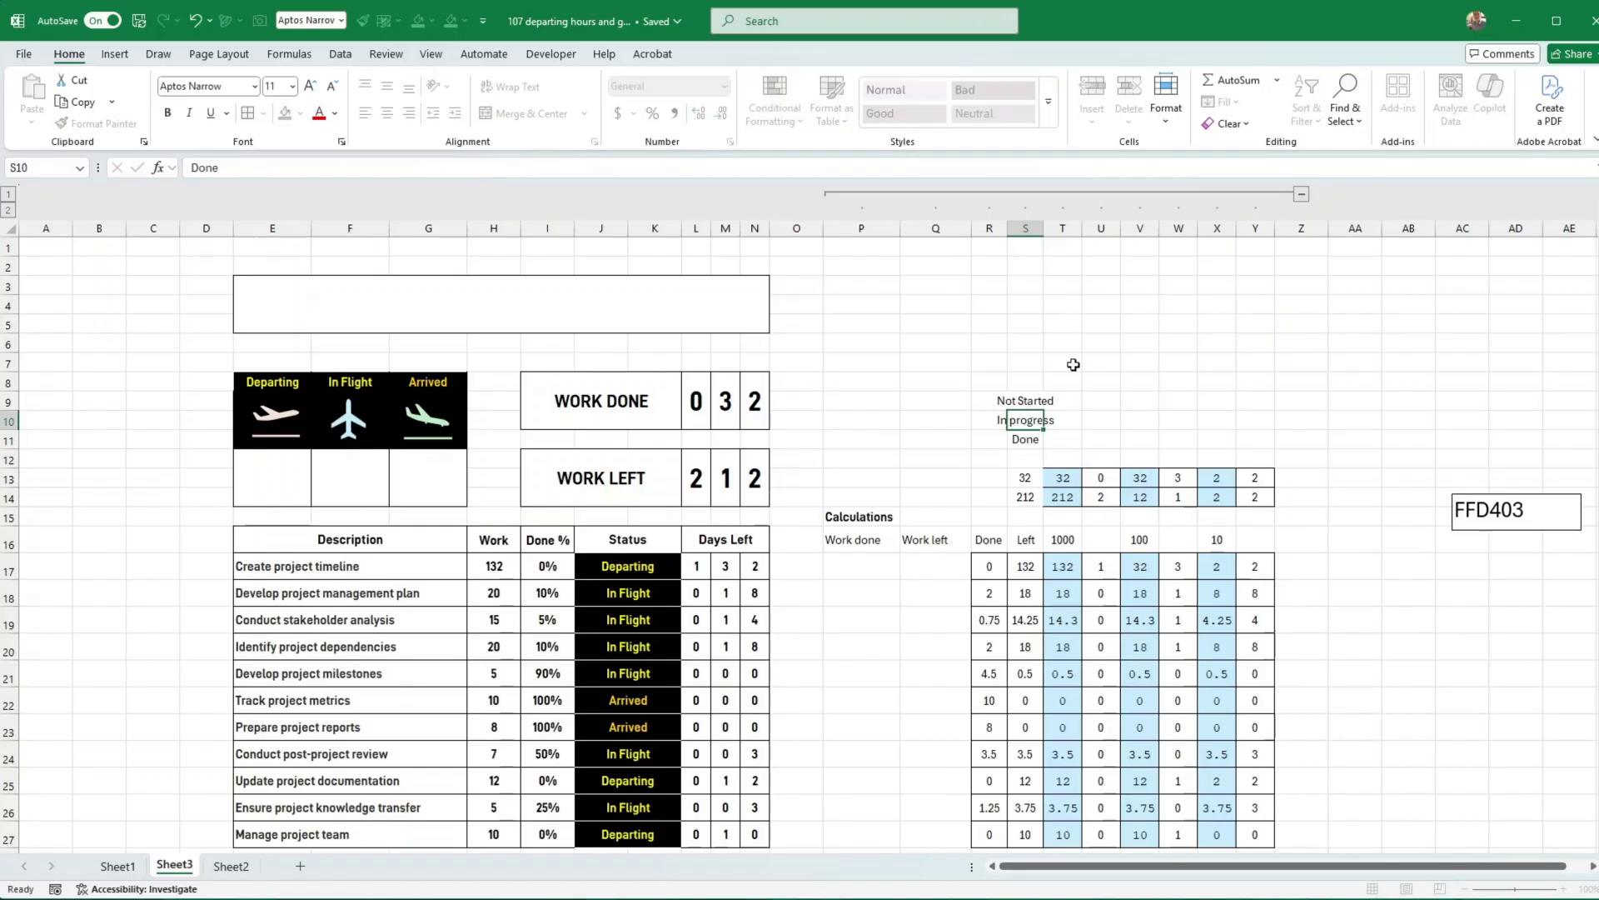
Count the not-started tasks in T9 with =COUNTIF($I$17:$I$27,0), using an absolute reference to the Done % values
key(Right)
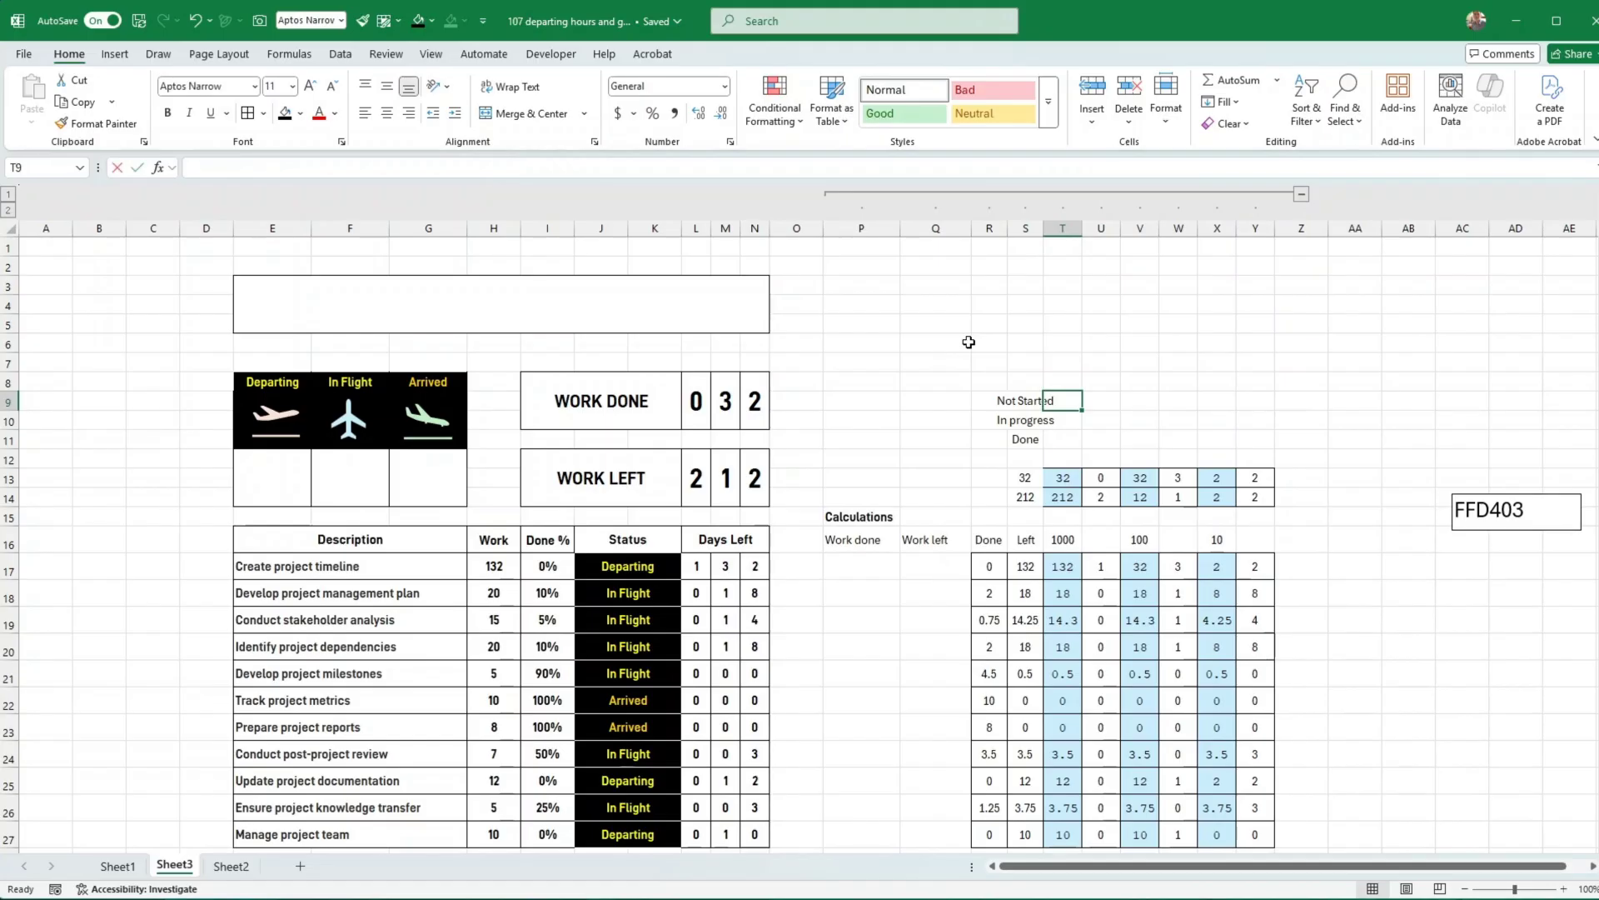
text(=countif()
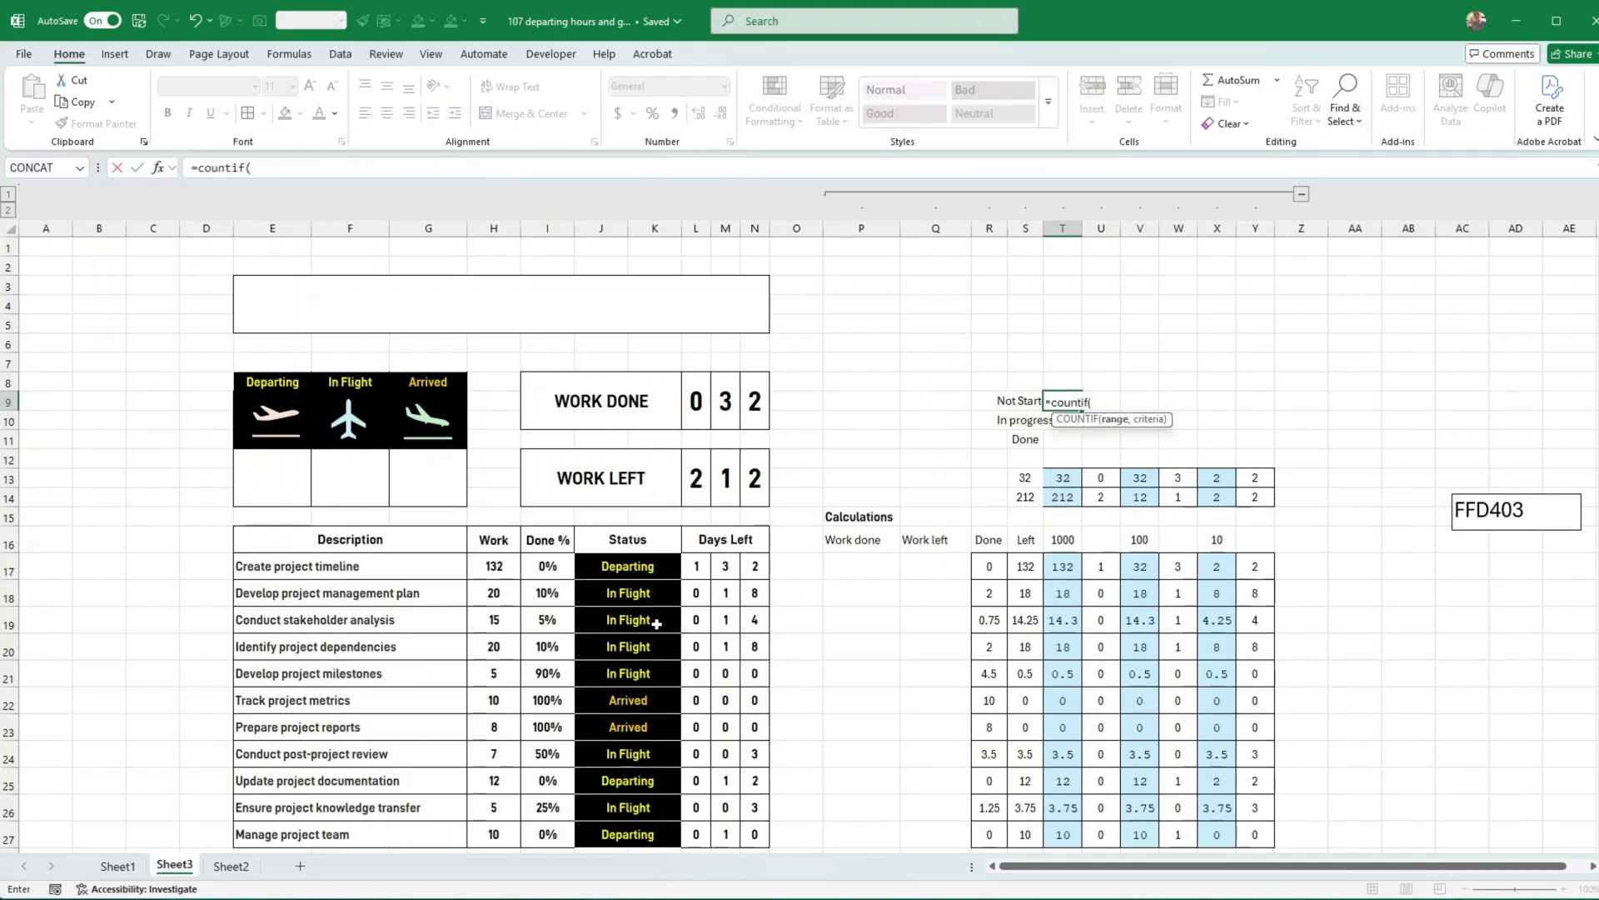
scroll(668, 451, down, 2)
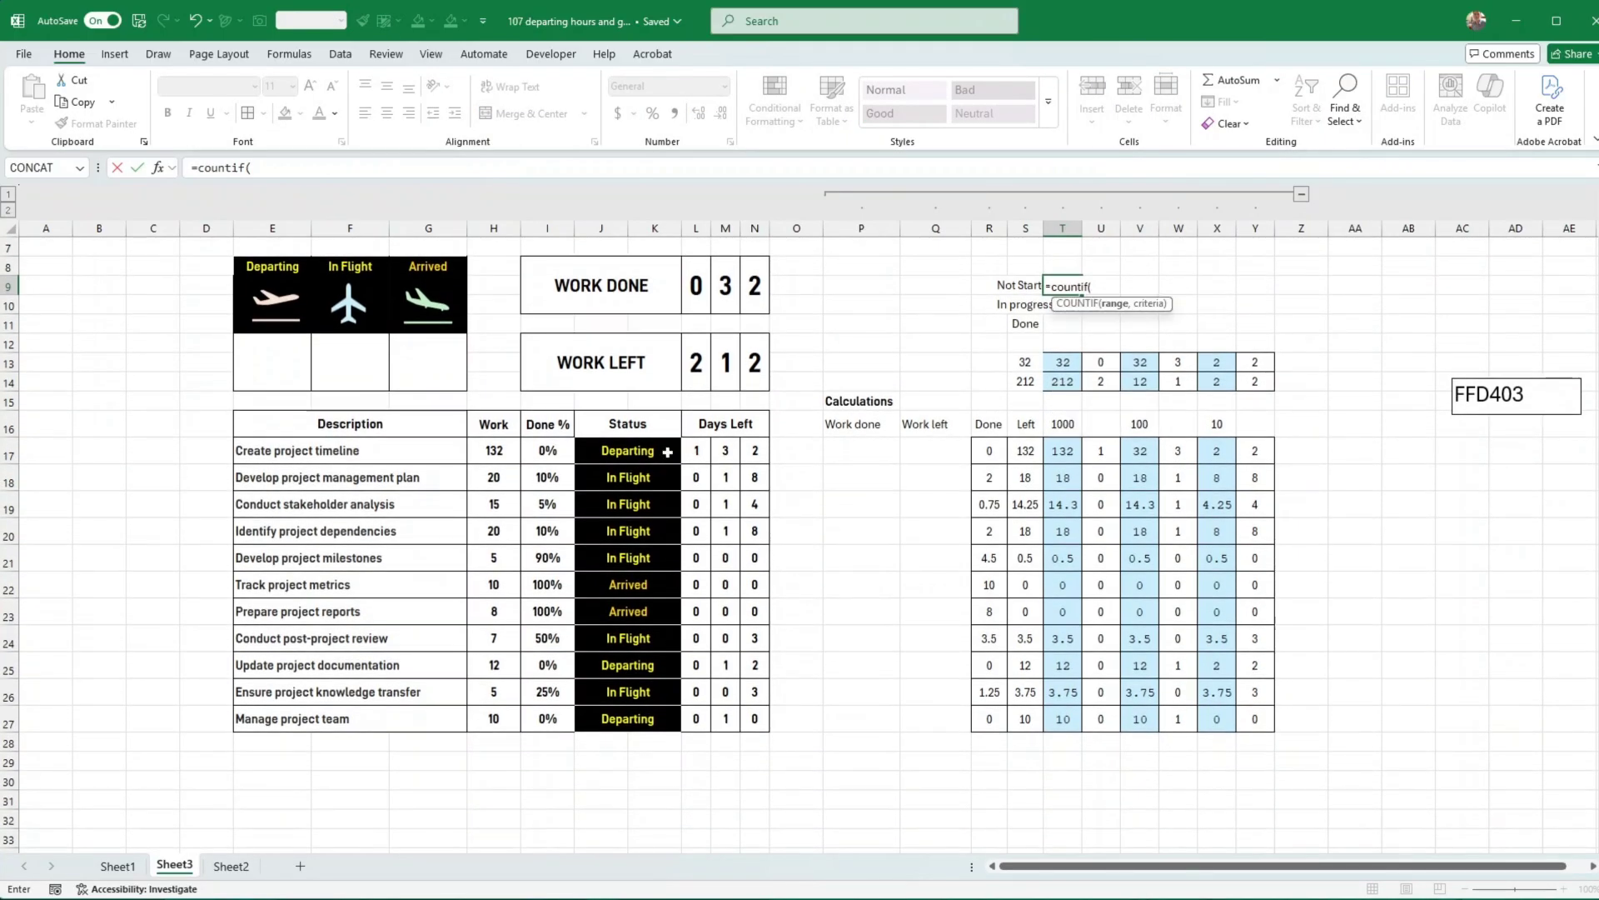
click(555, 450)
drag(555, 450, 546, 721)
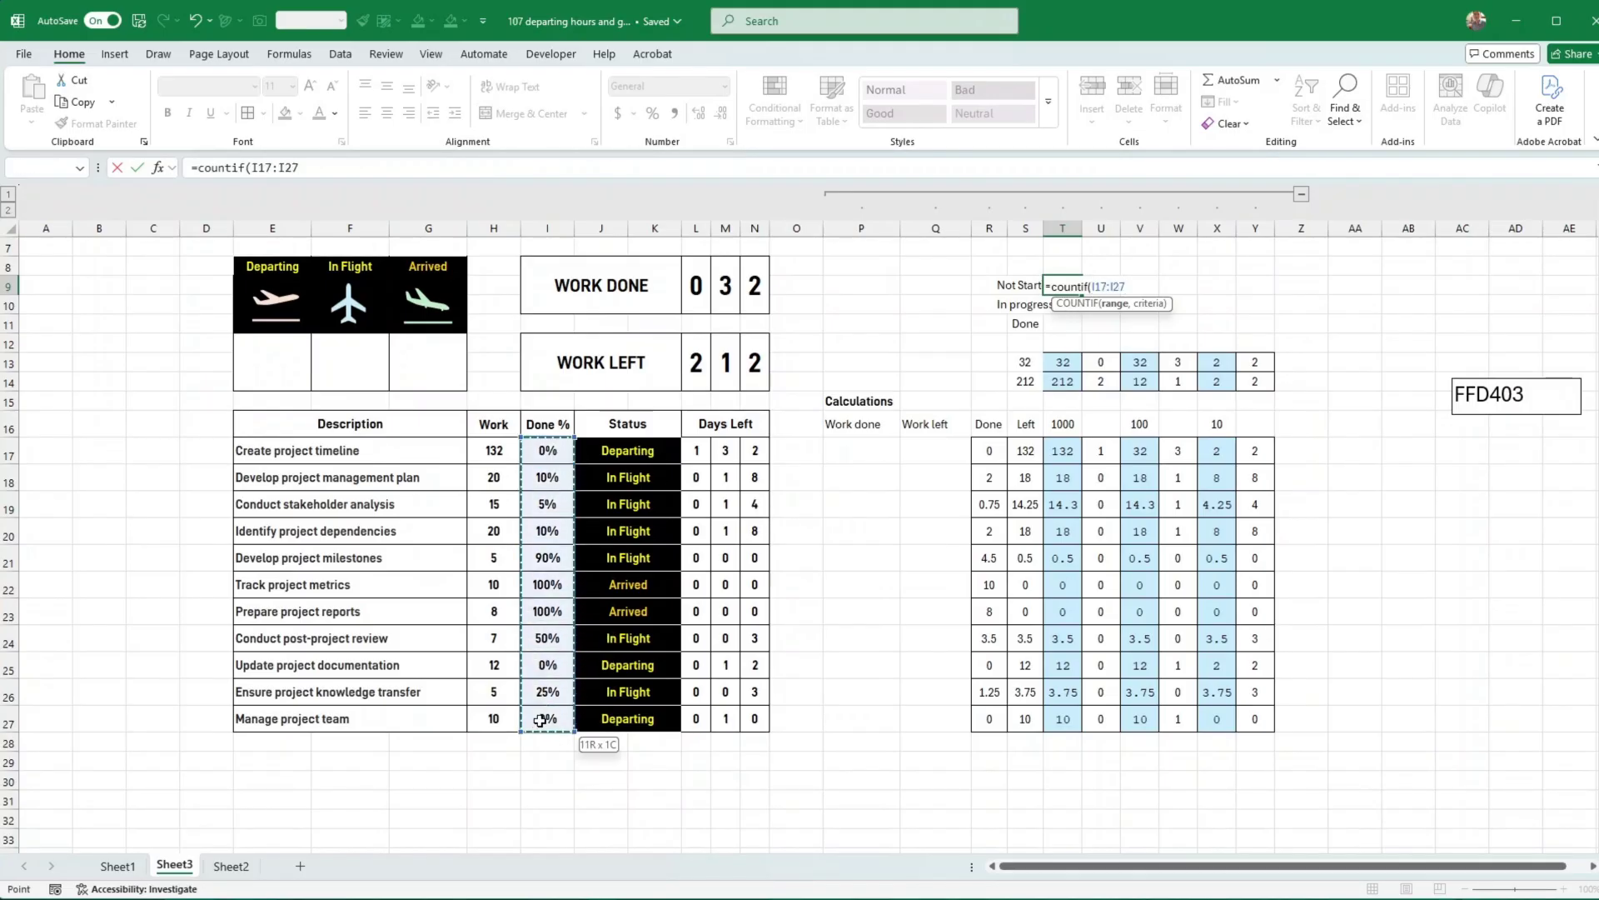
click(339, 167)
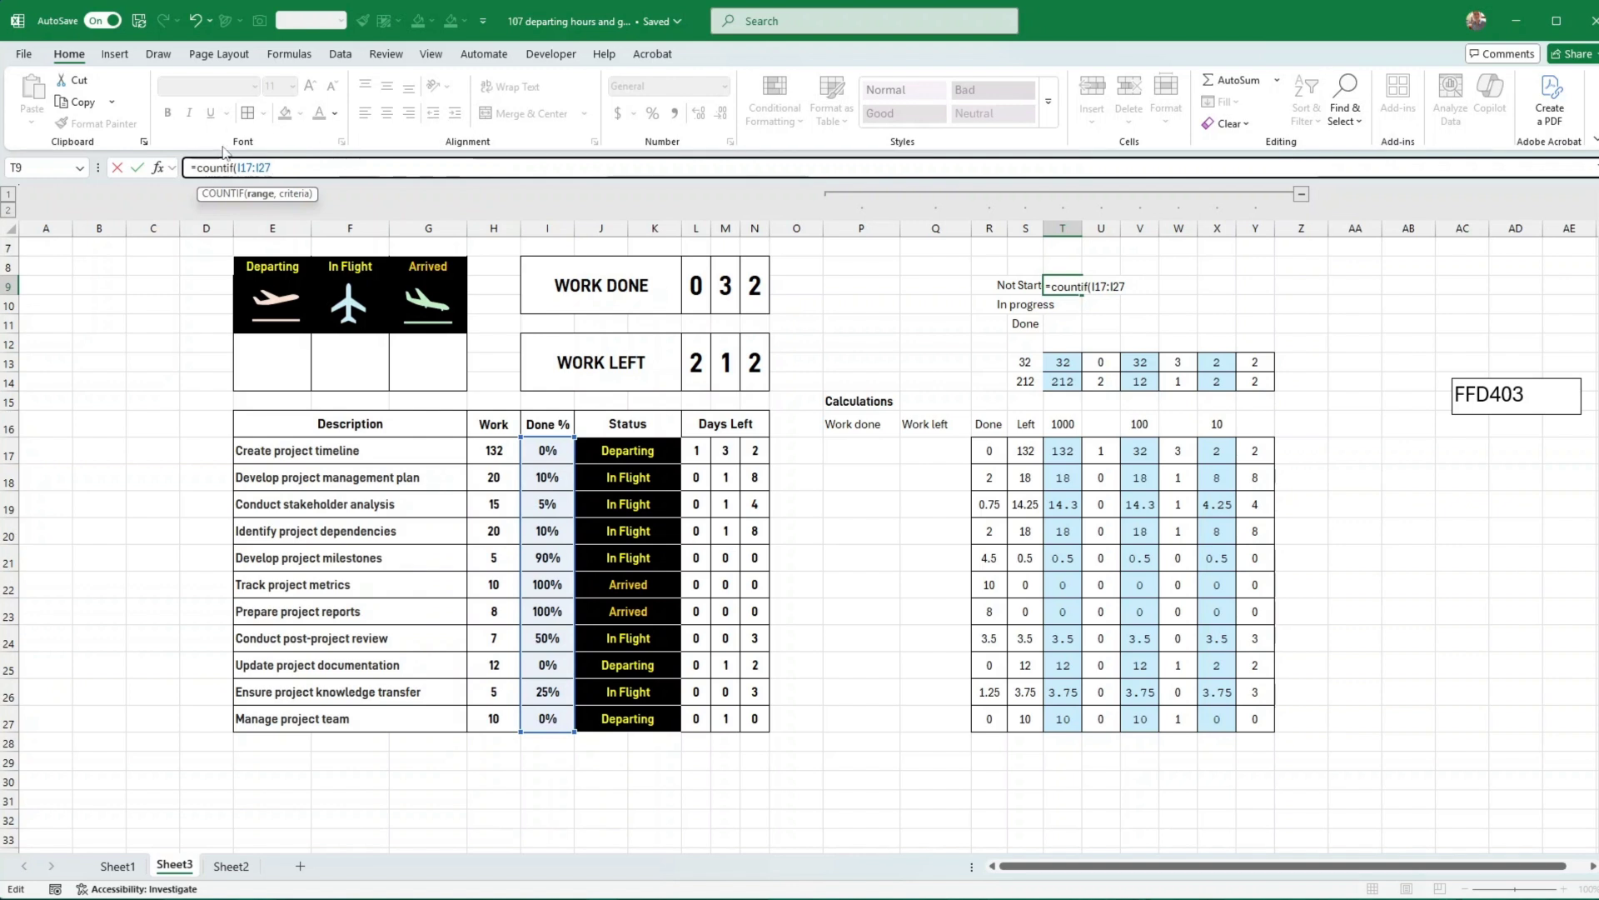
key(F4)
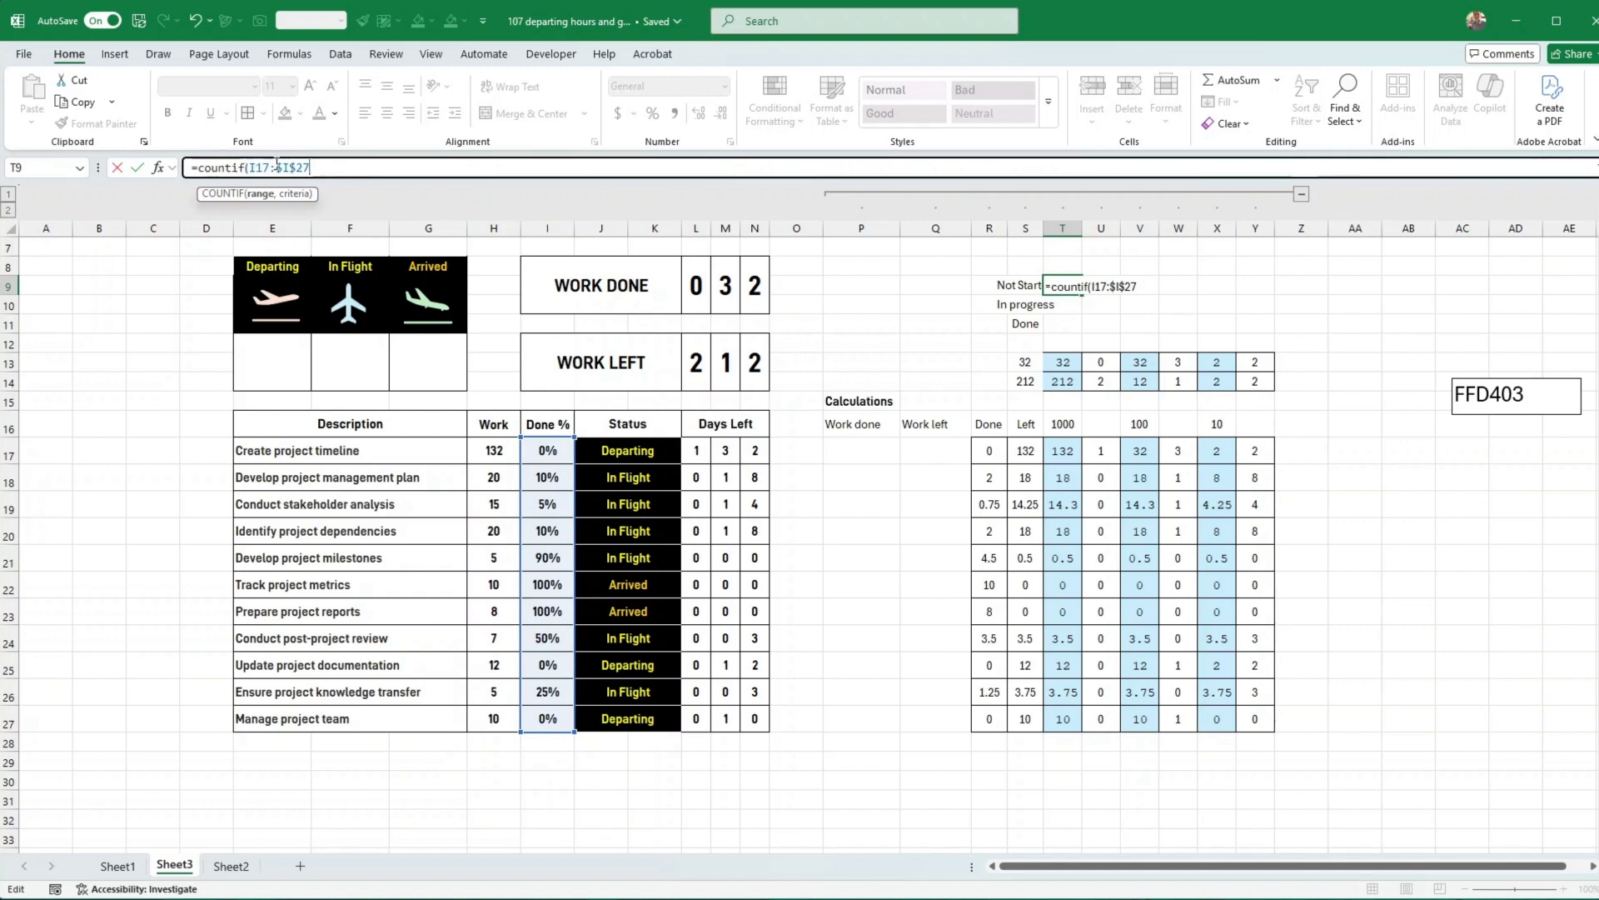
key(Left)
key(Left)
key(Left)
key(Left)
key(Left)
key(Left)
key(Left)
key(Left)
key(Left)
key(F4)
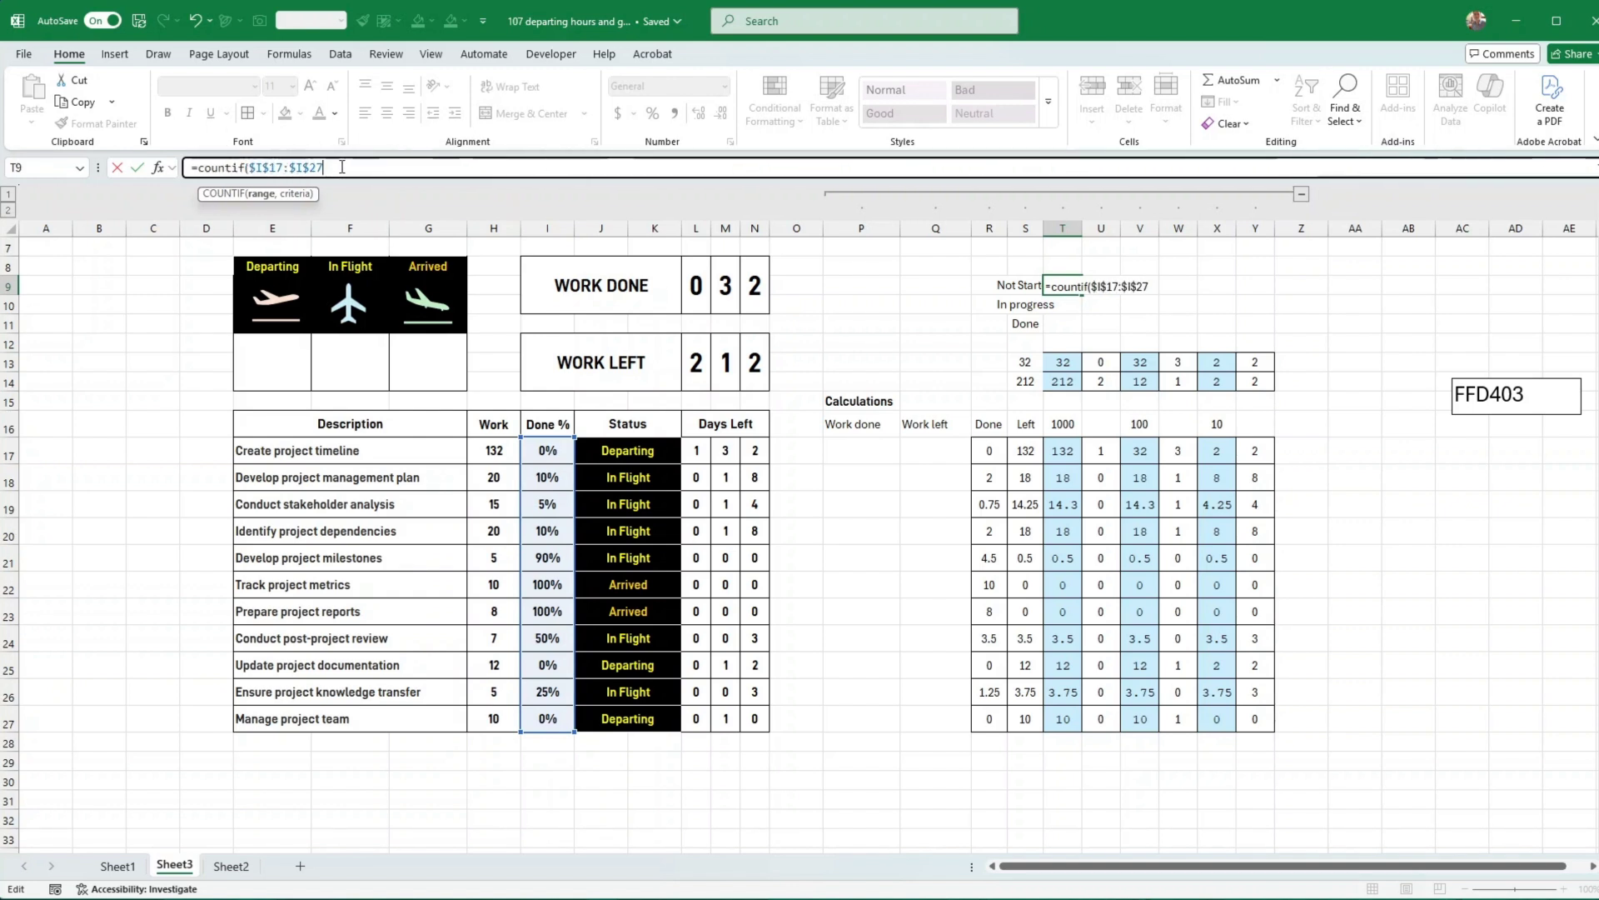
click(342, 167)
text(,)
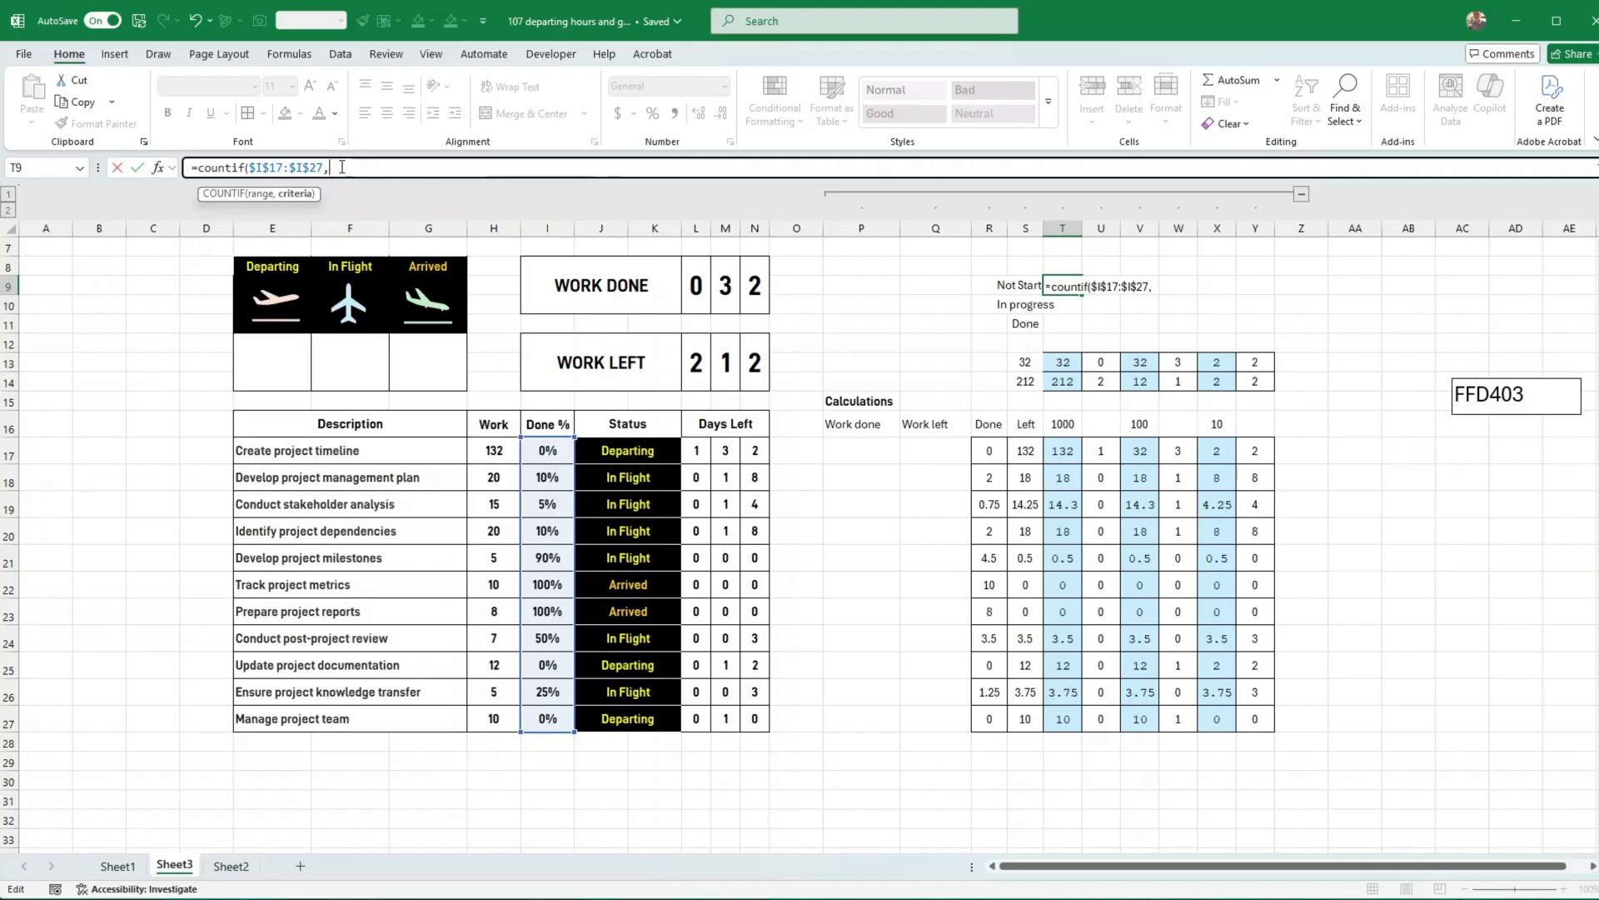
text(0)
key(ctrl+Return)
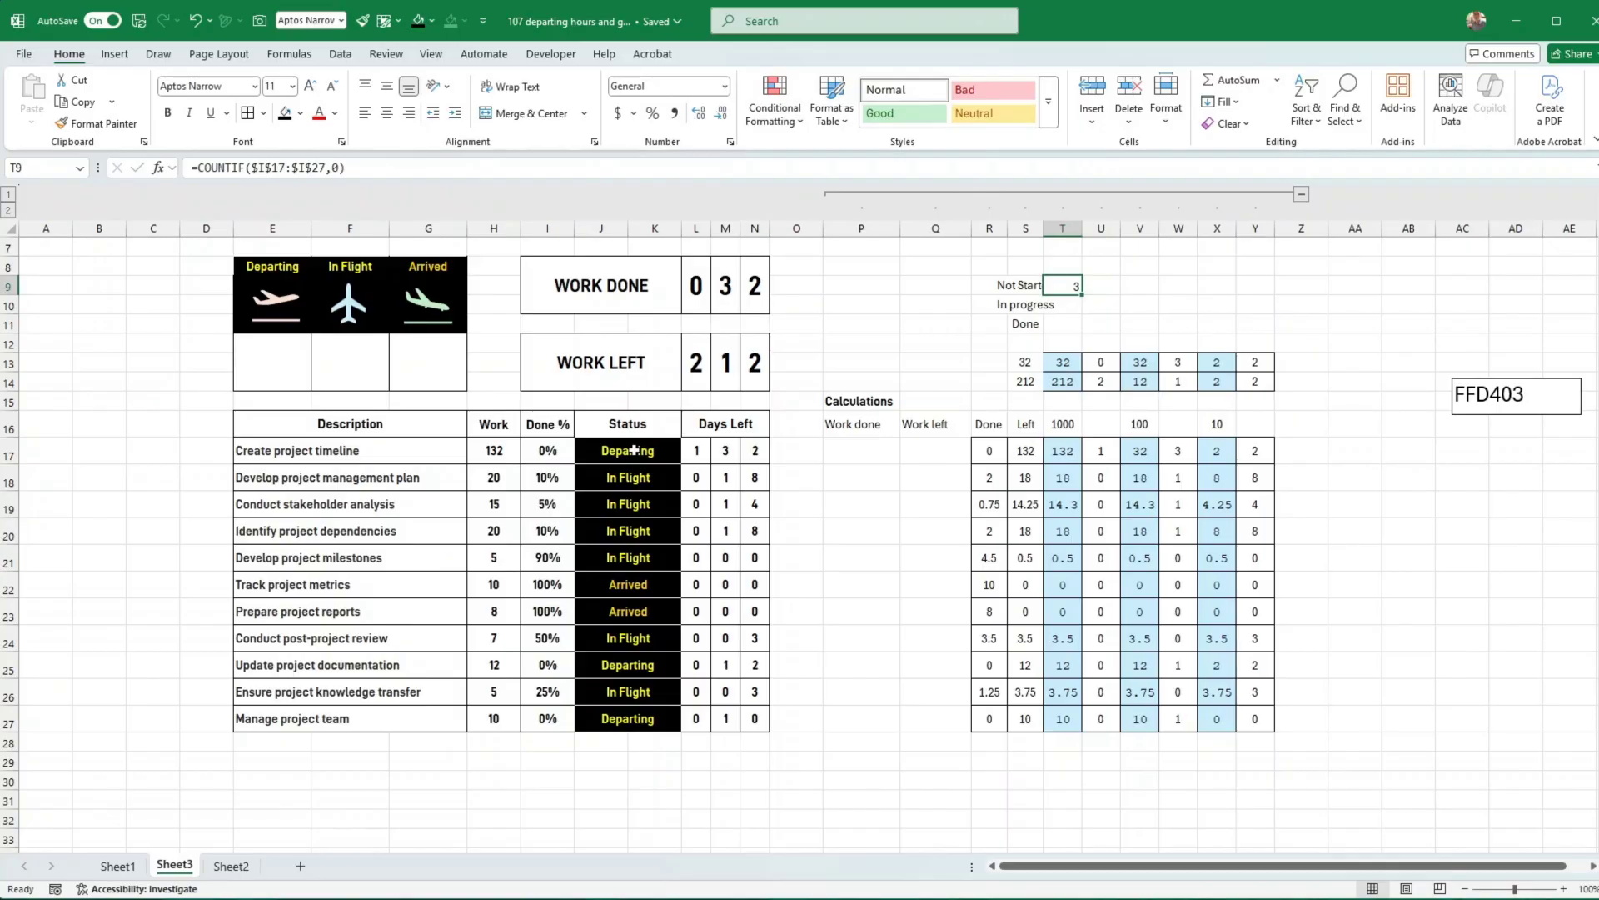
Copy the T9 count formula down to T11 and change the criterion in the Done count to 1
drag(1083, 293, 1083, 330)
click(1068, 304)
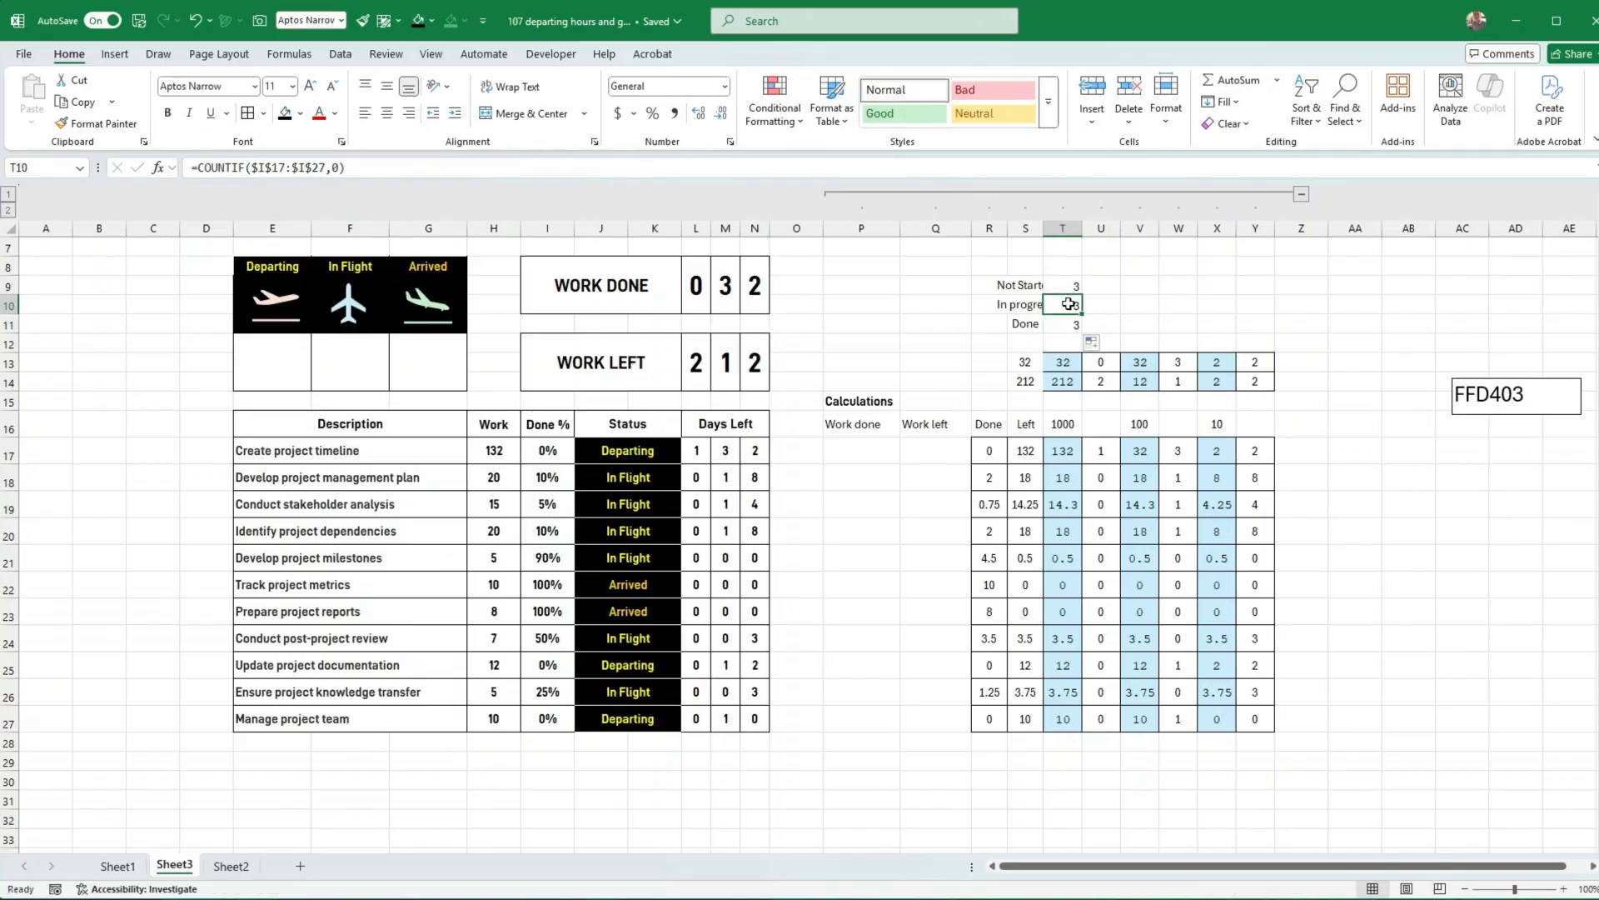
double_click(335, 167)
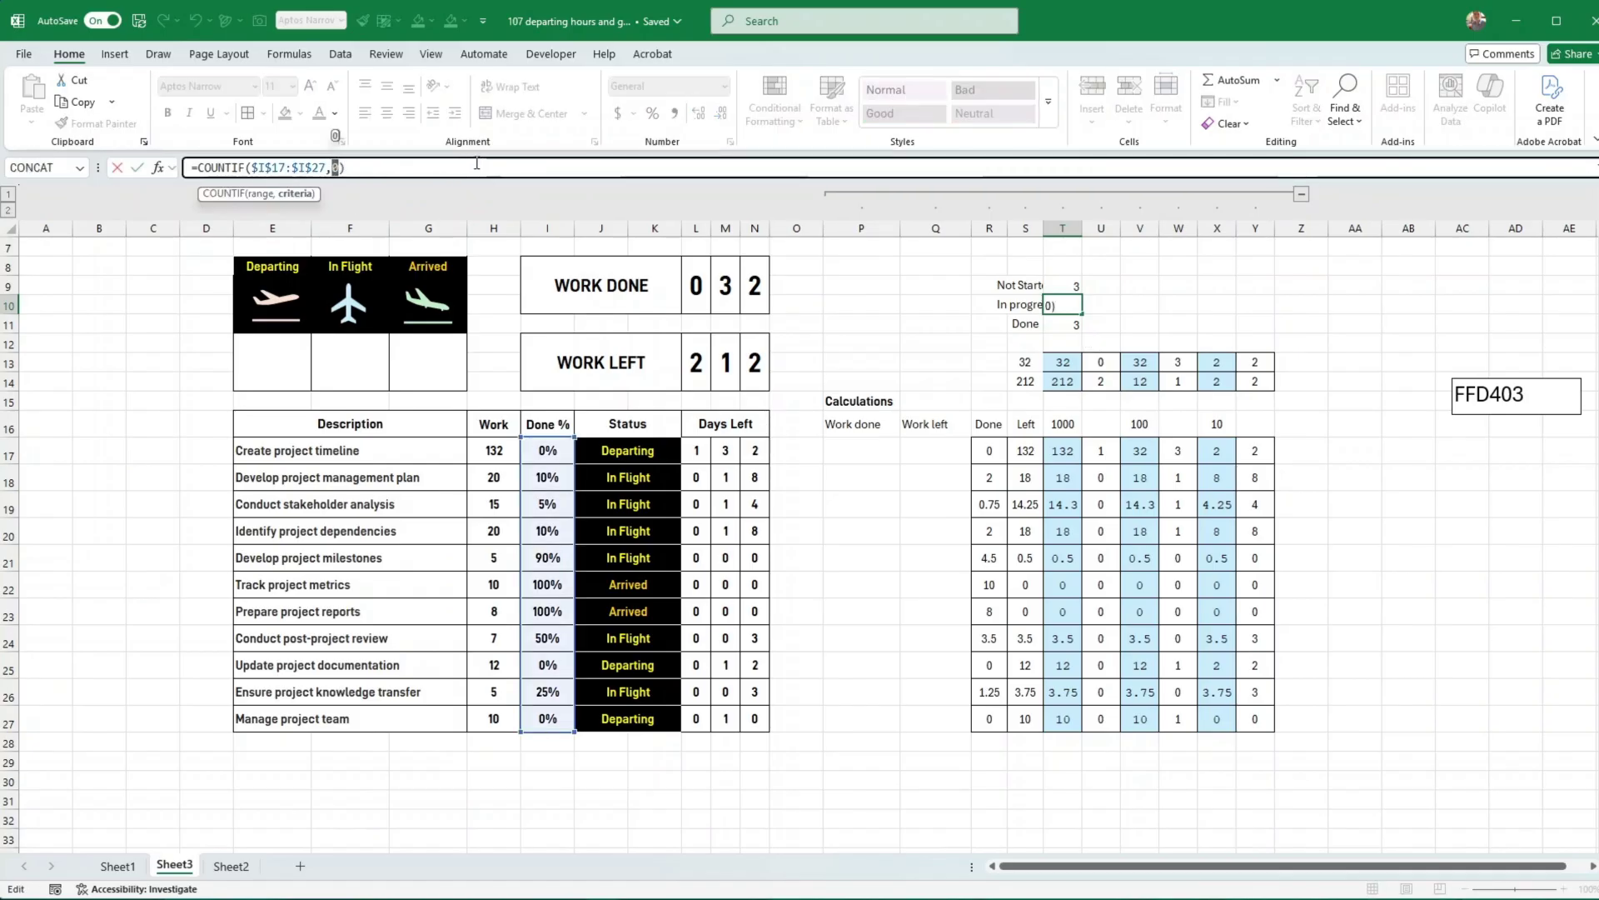
key(Return)
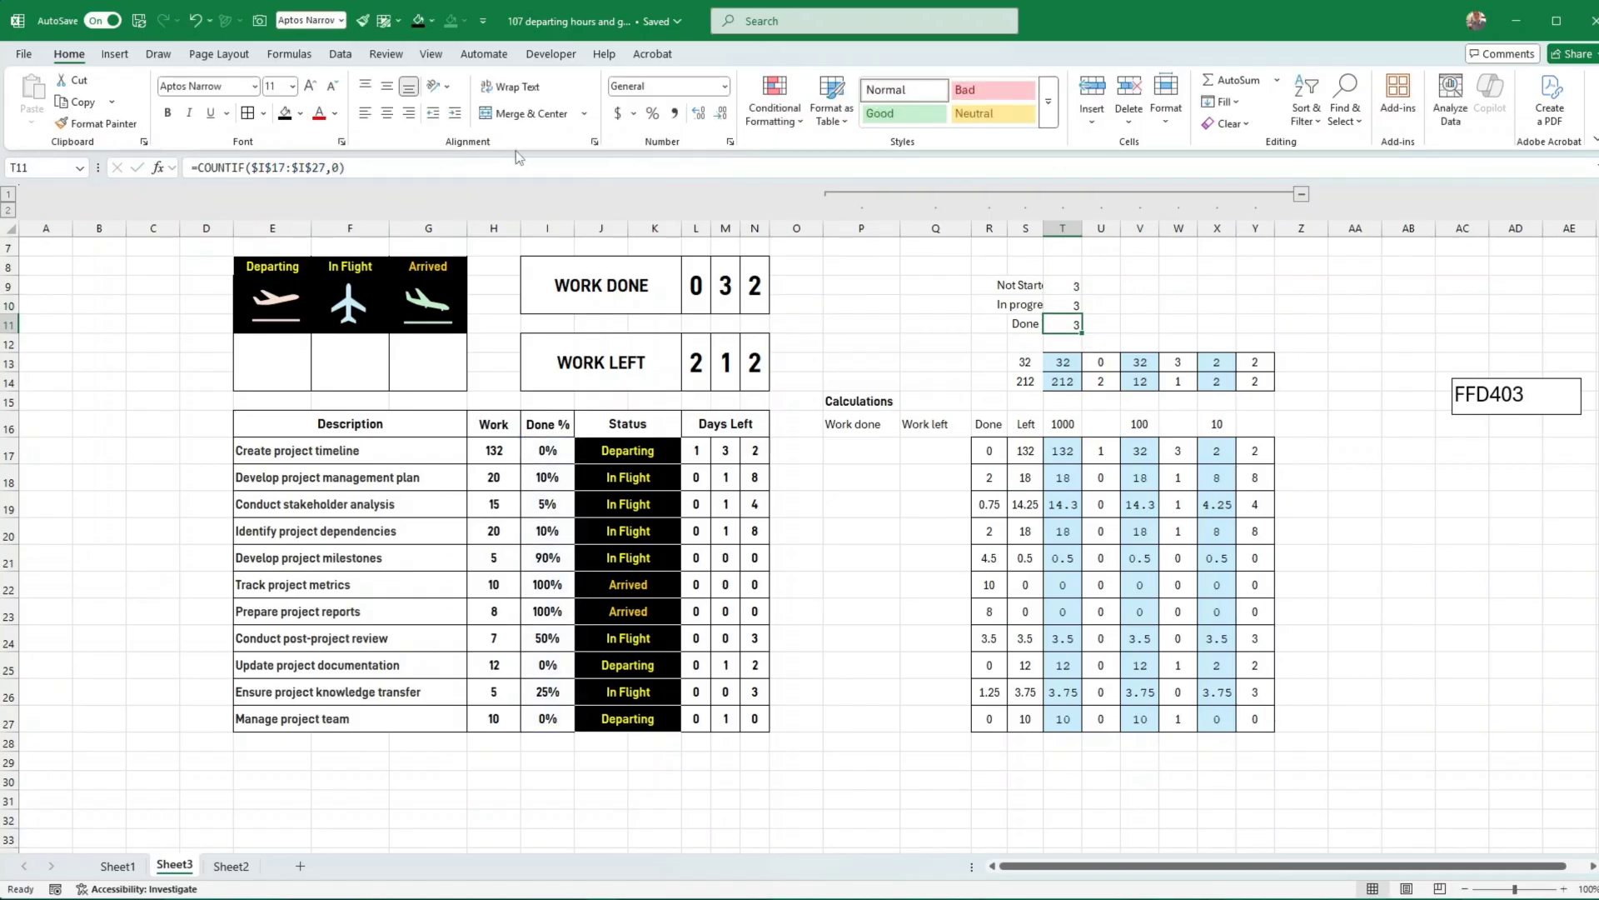
double_click(338, 168)
text(1)
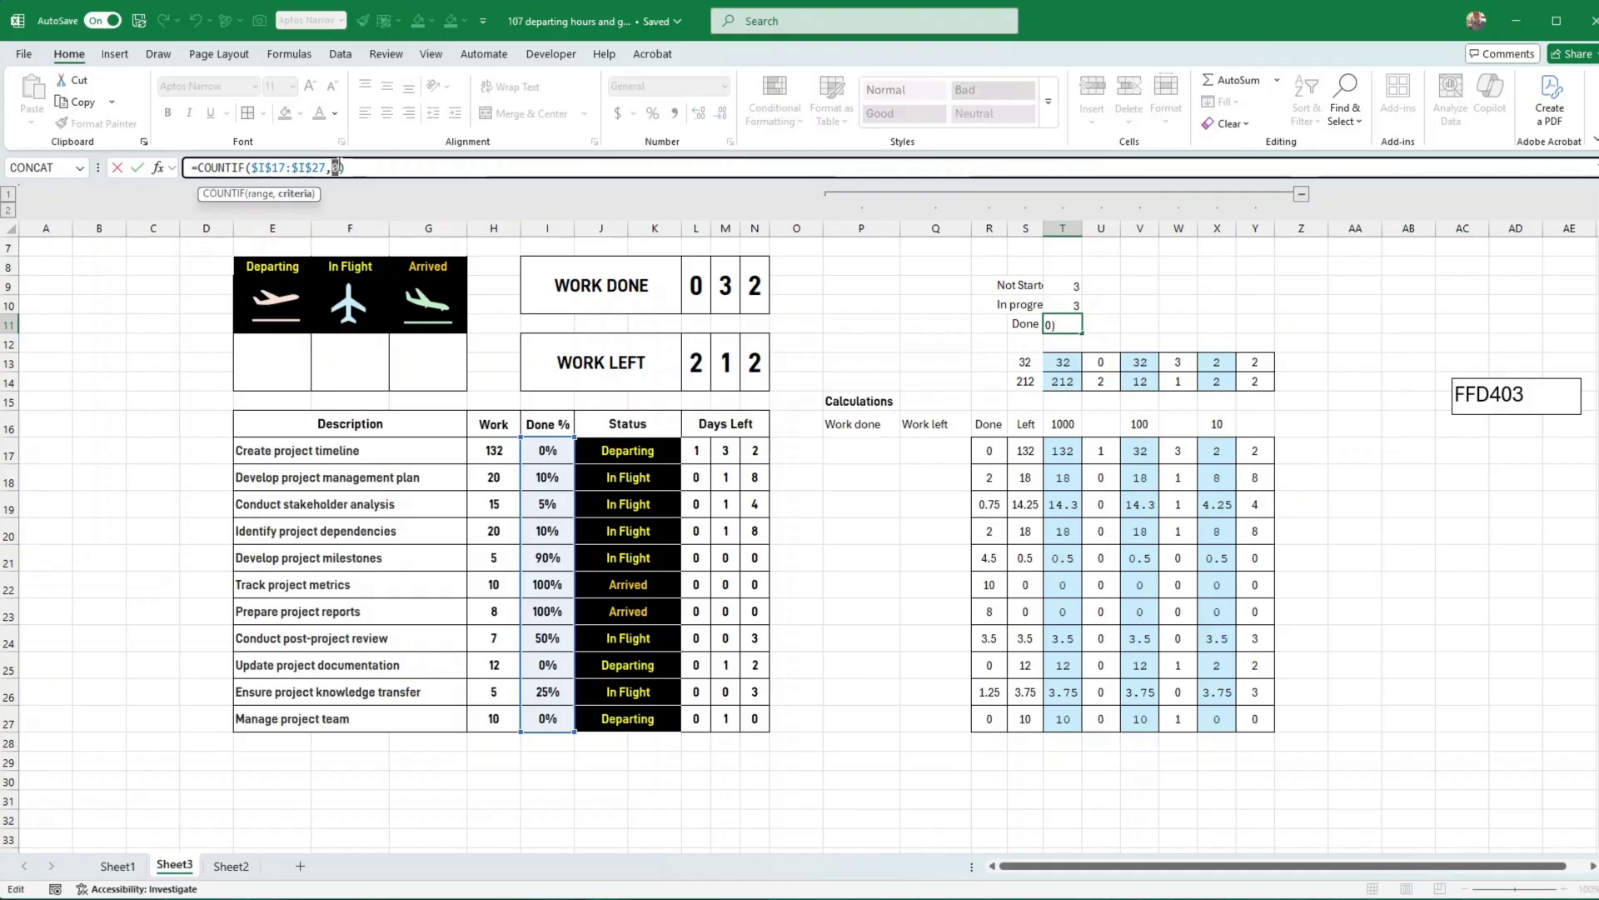
key(Return)
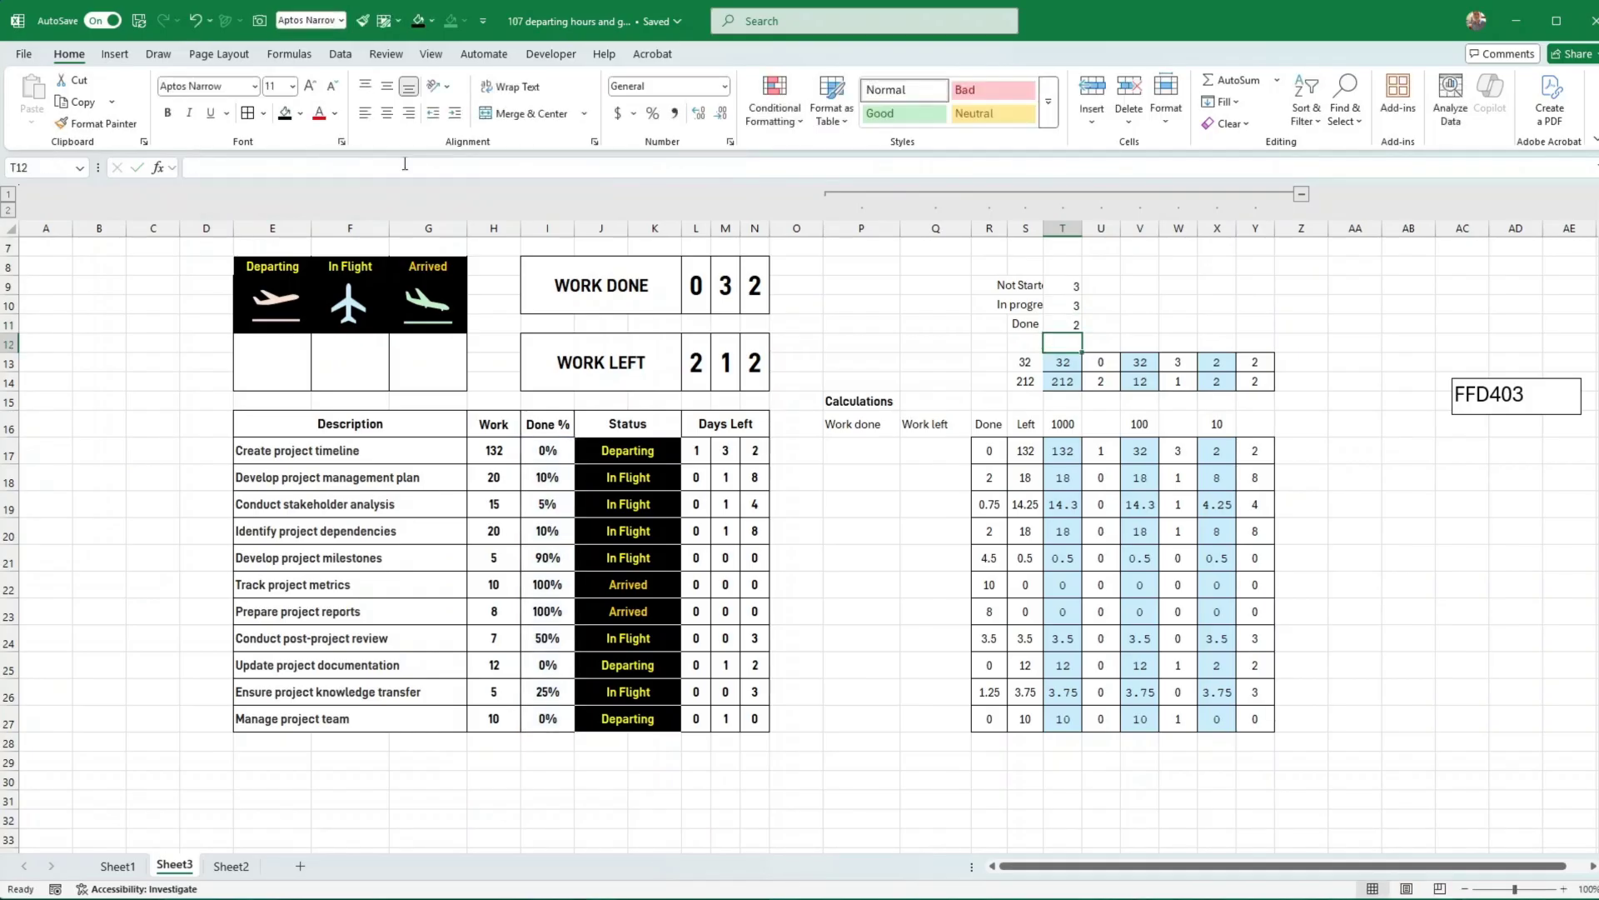
click(1068, 309)
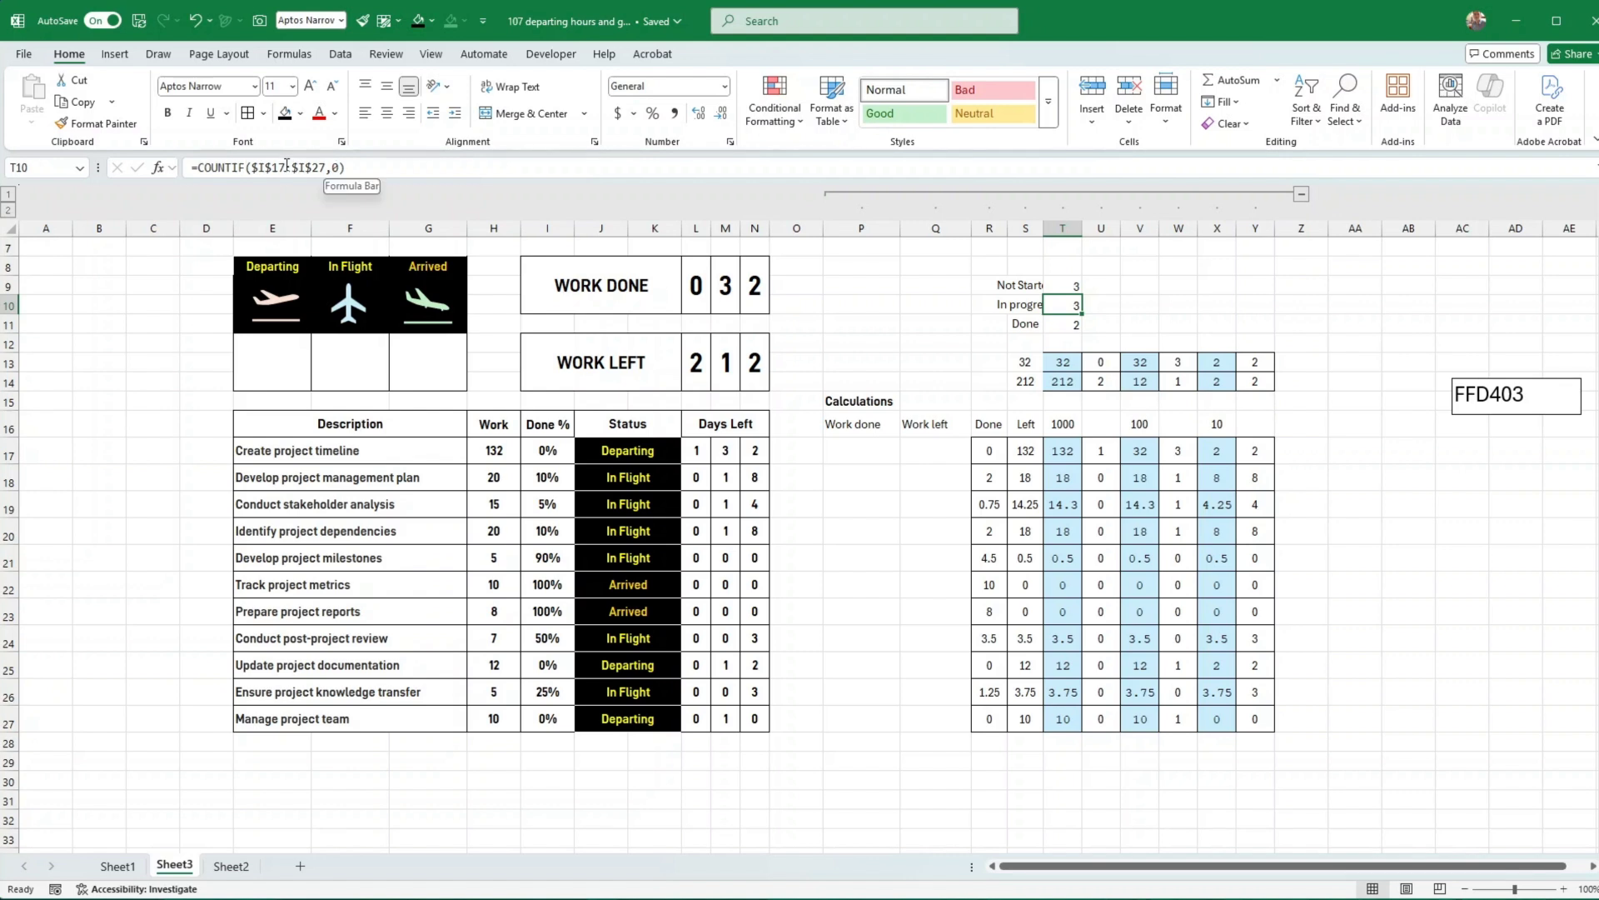
click(246, 165)
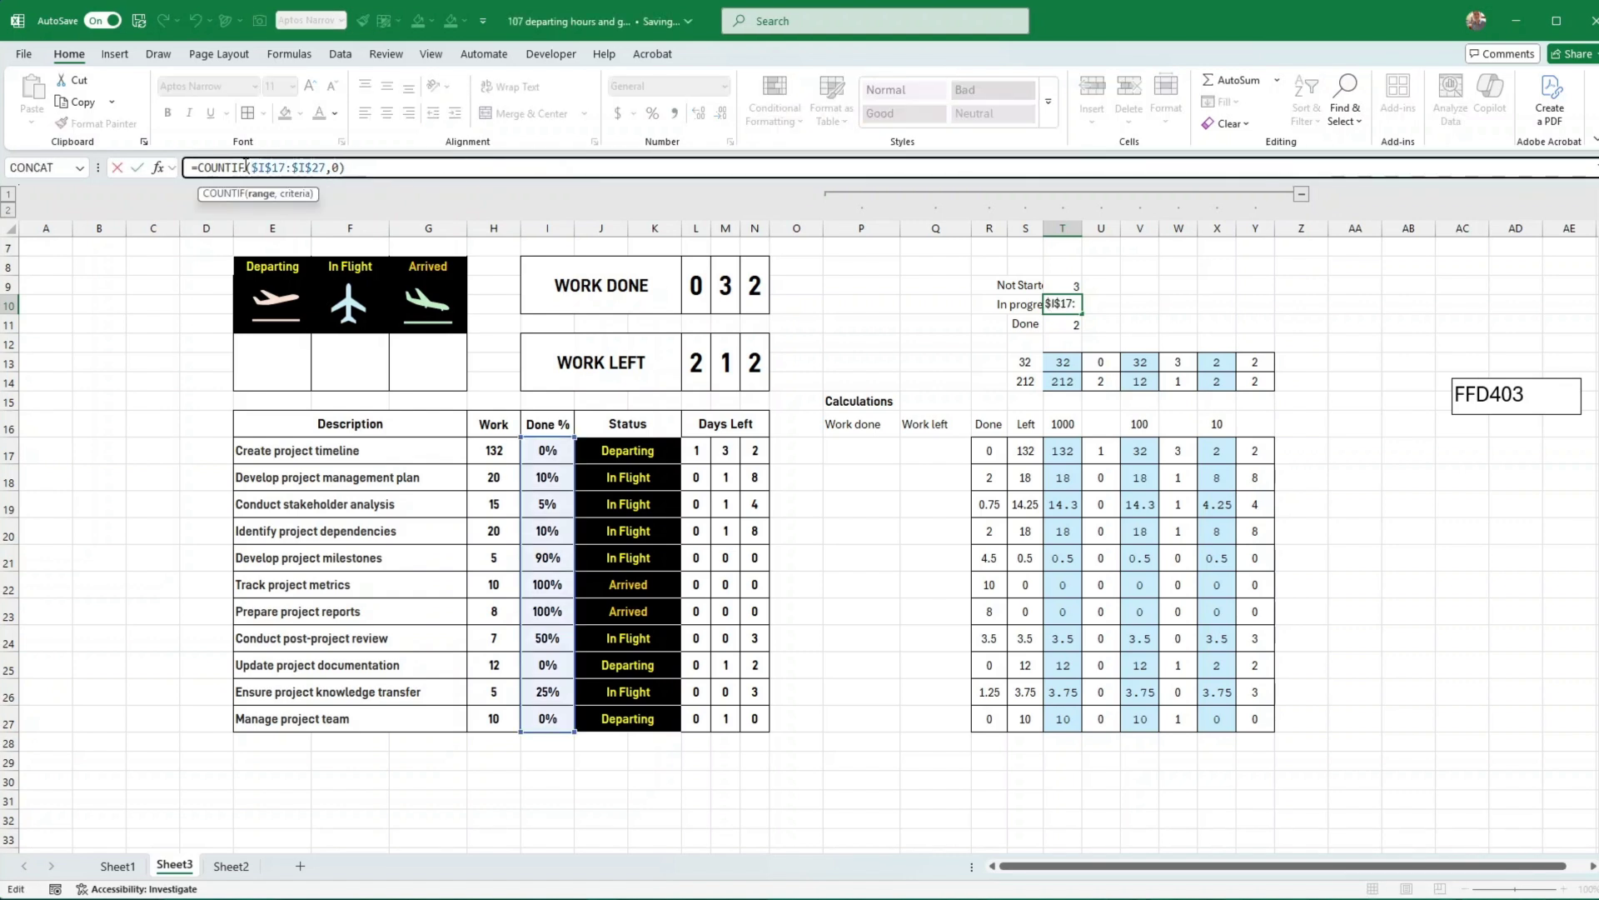
key(Return)
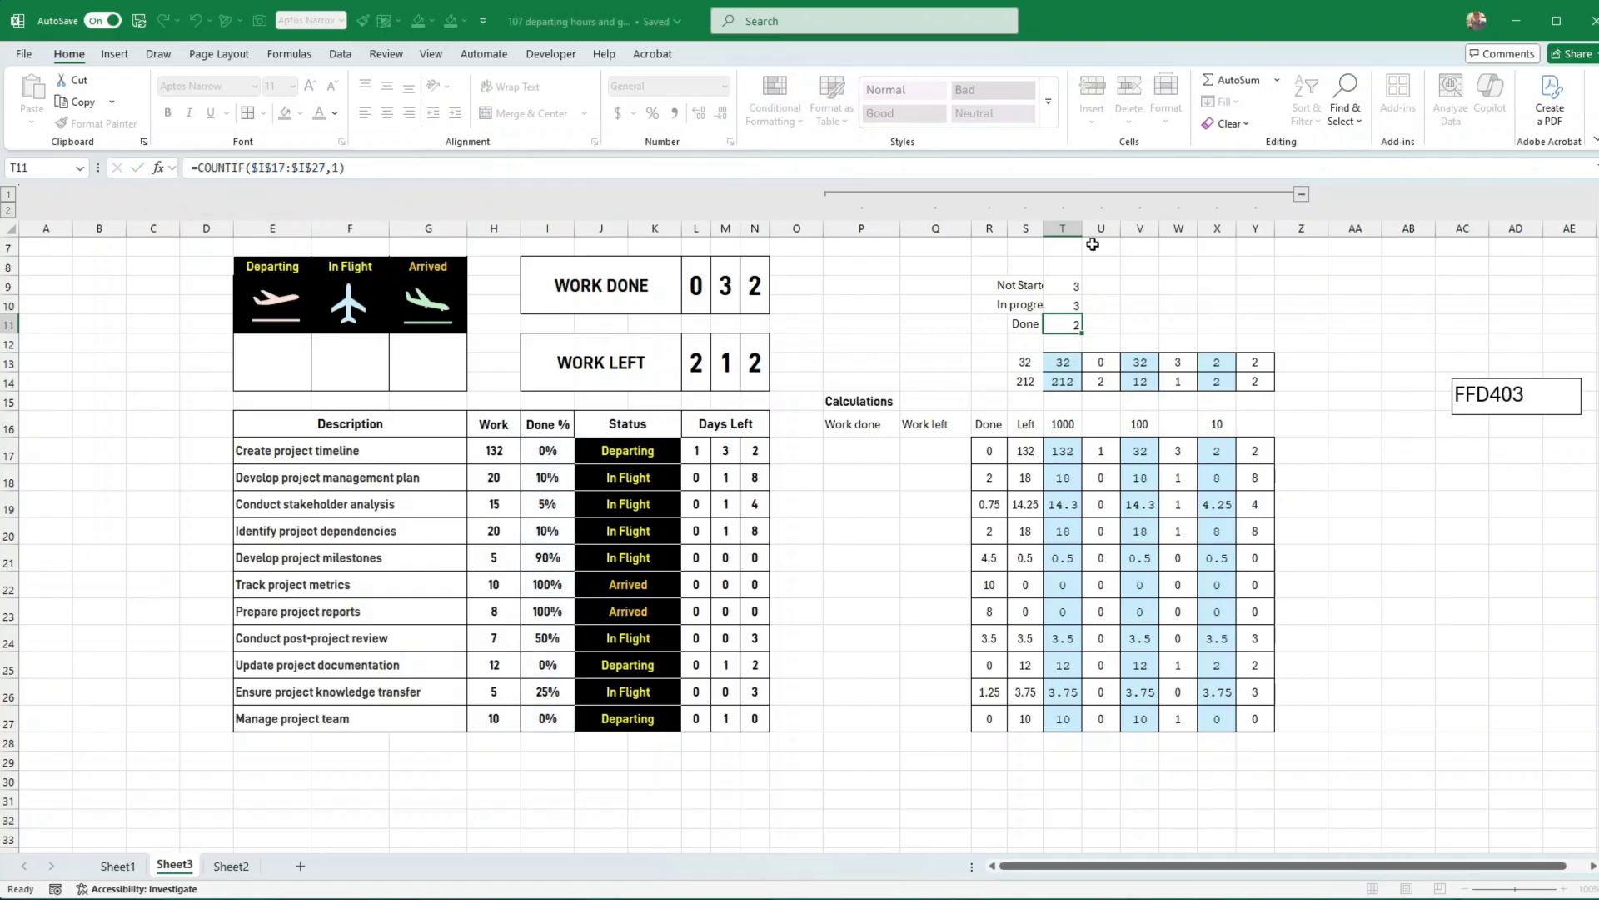
Count all project tasks in U10 with =COUNTA(E17:G27) over the Description entries
key(Up)
key(Right)
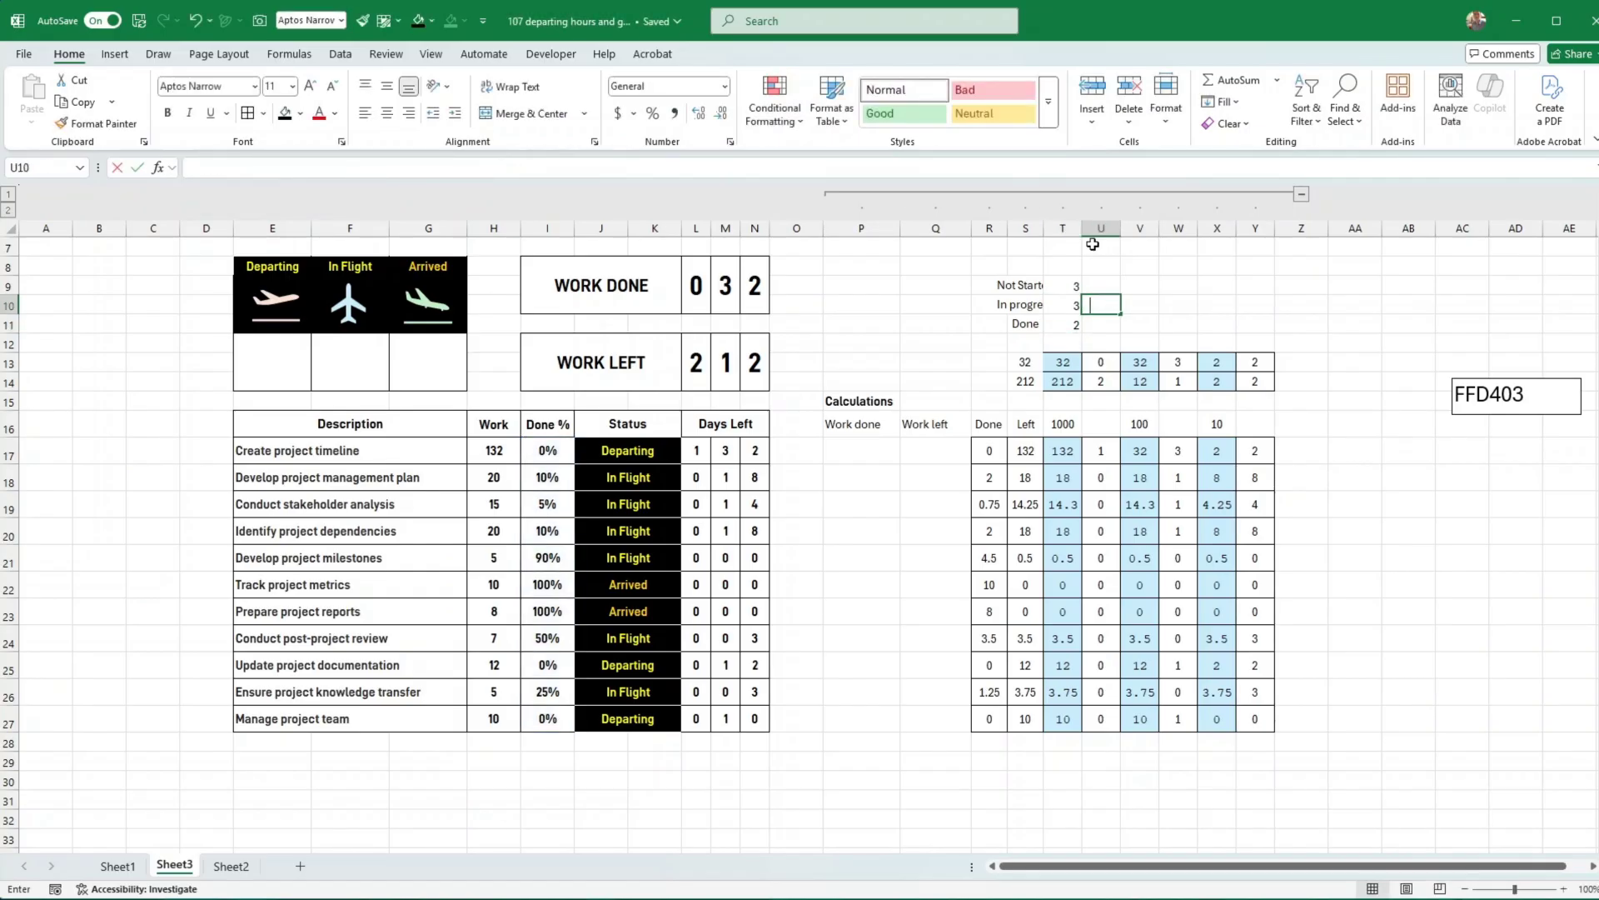
text(=counta()
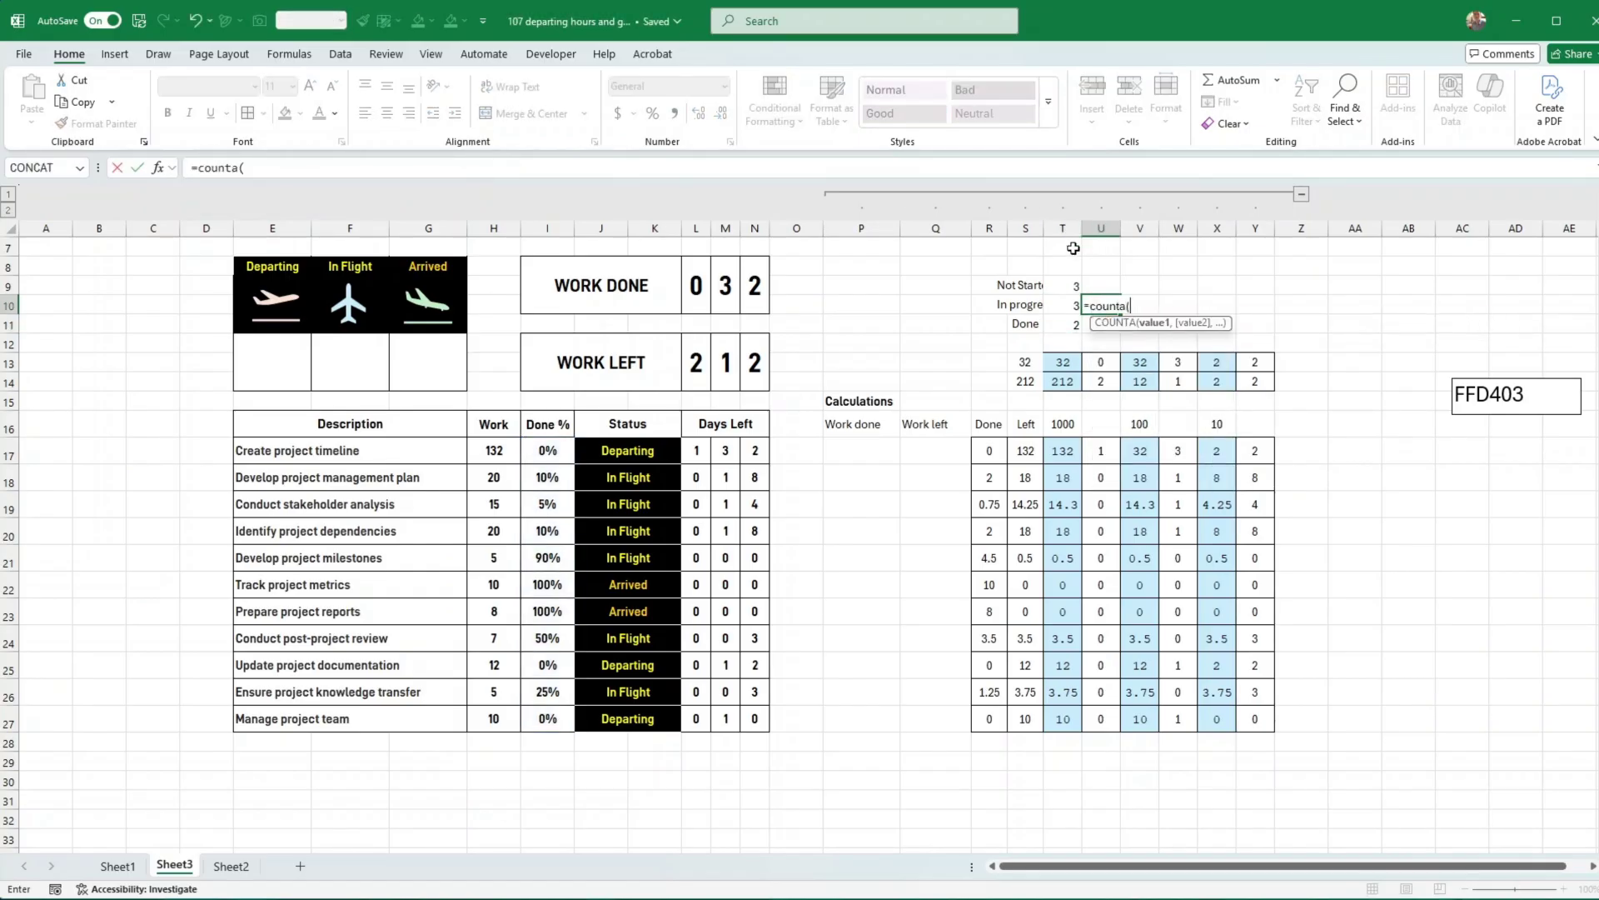
drag(409, 454, 423, 718)
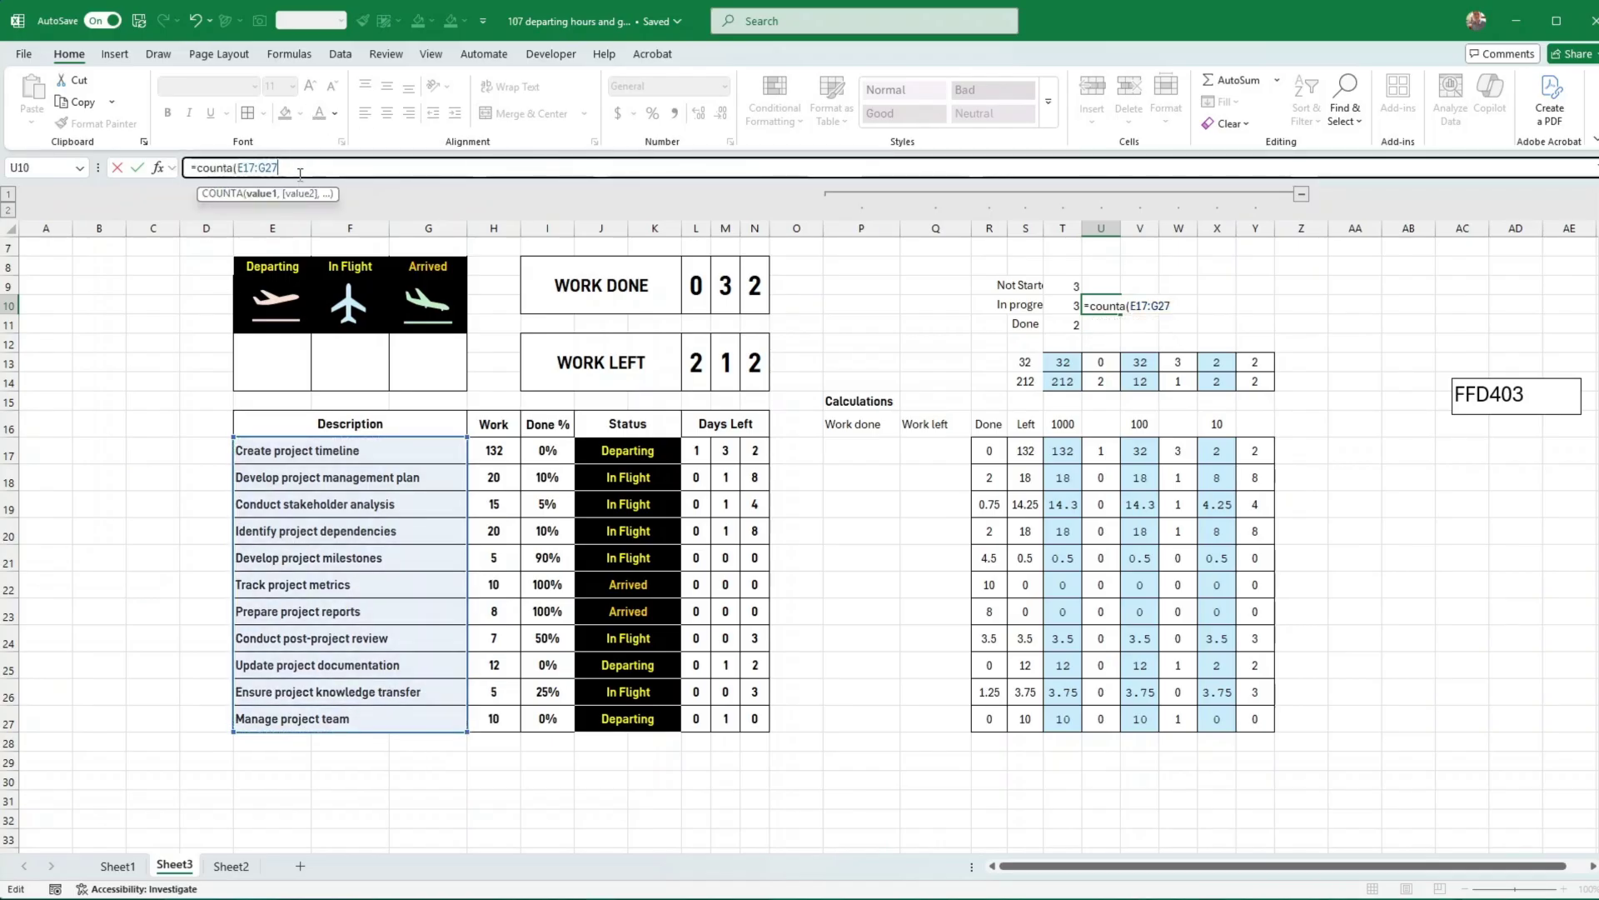
text())
key(Return)
Calculate the in-progress task count in T10 with =U10-T9-T11, replacing the copied COUNTIF formula
key(Up)
key(Left)
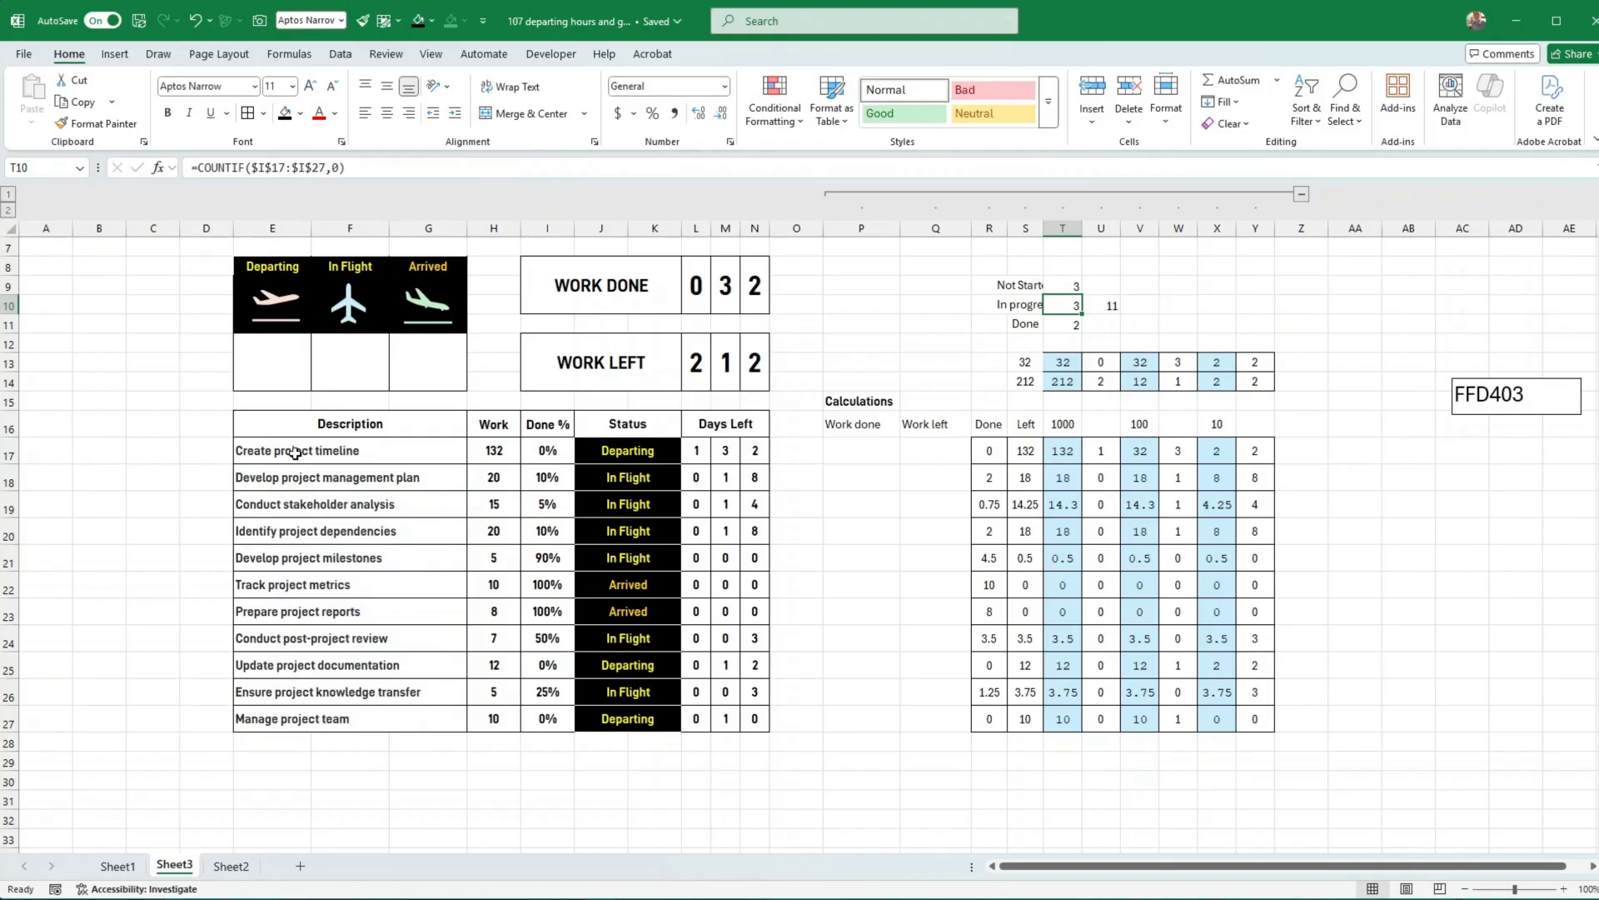
drag(295, 452, 320, 718)
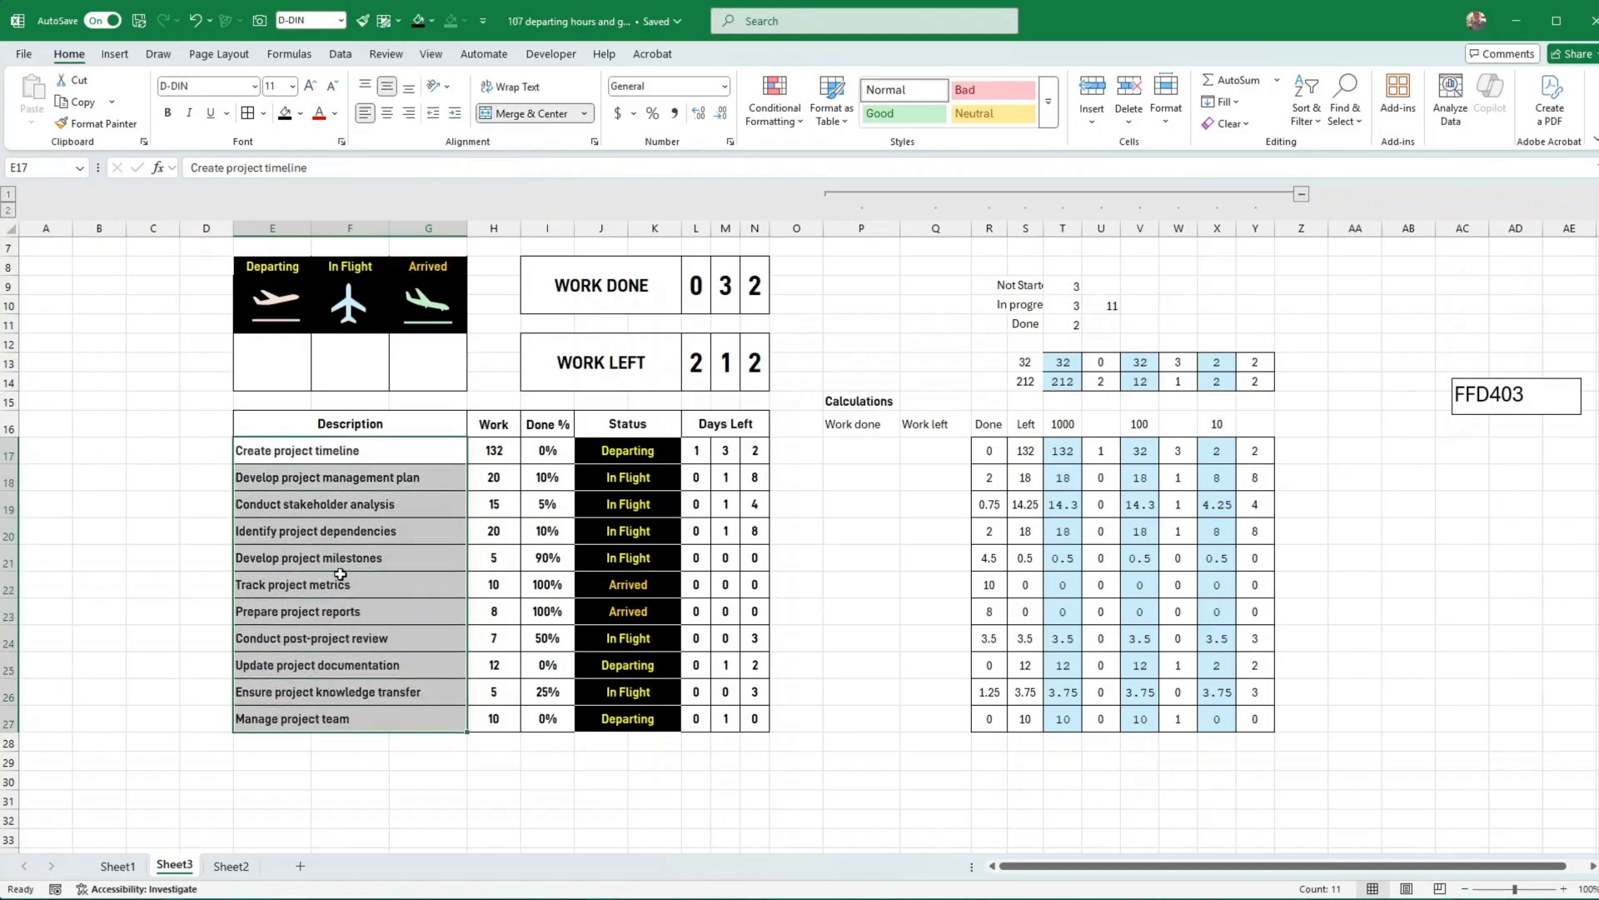
click(1076, 308)
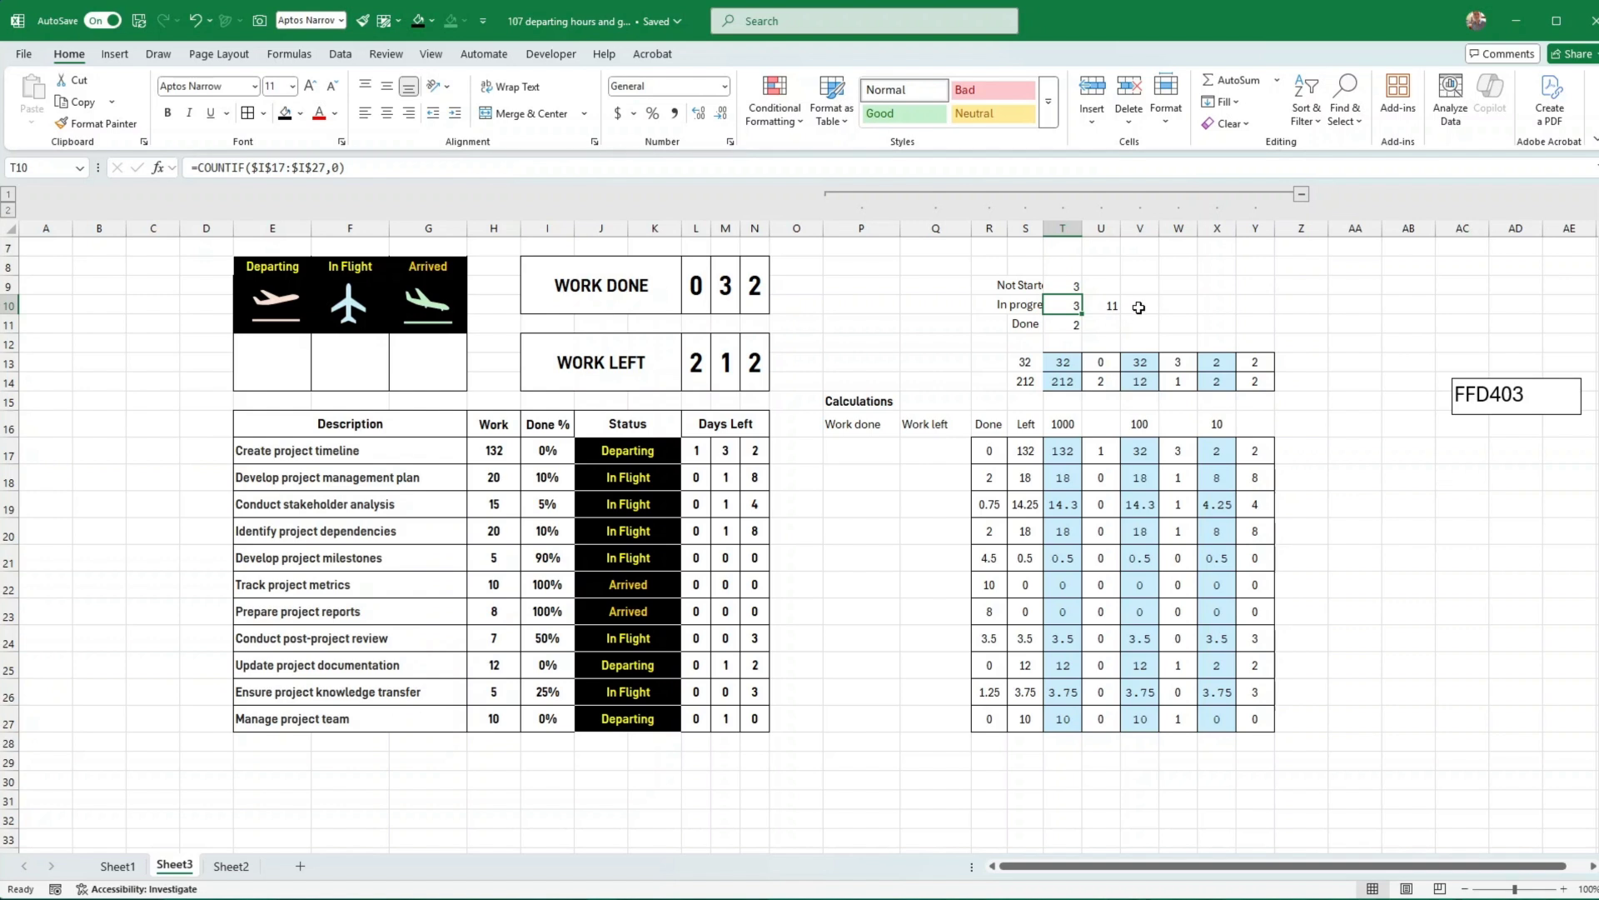
text(=)
key(Right)
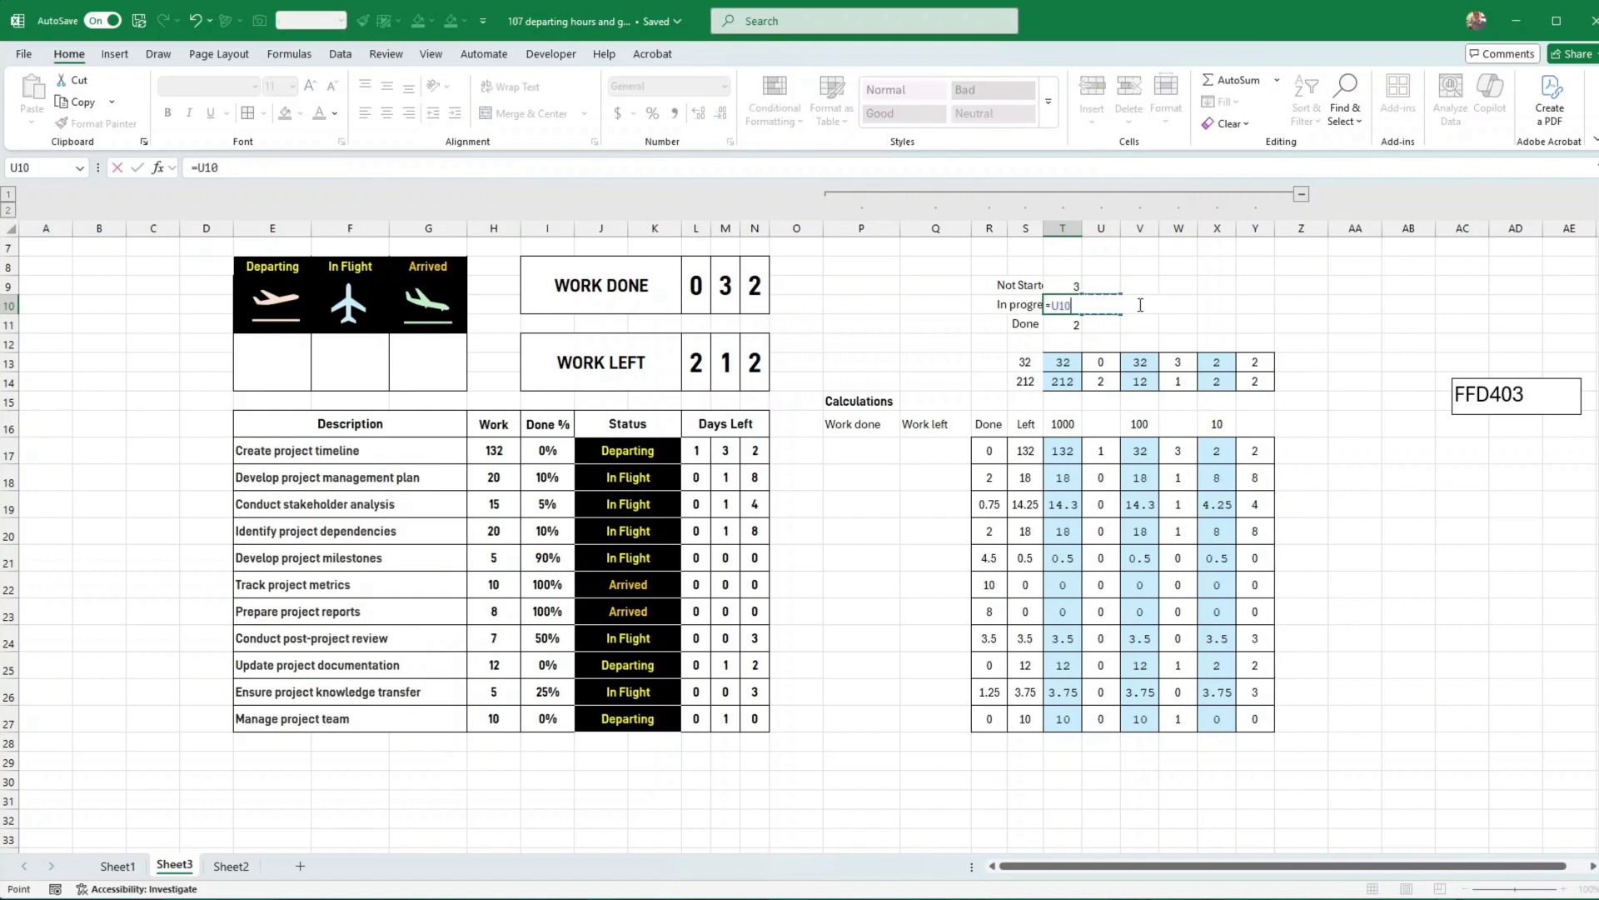
text(-)
key(Up)
text(-)
key(Down)
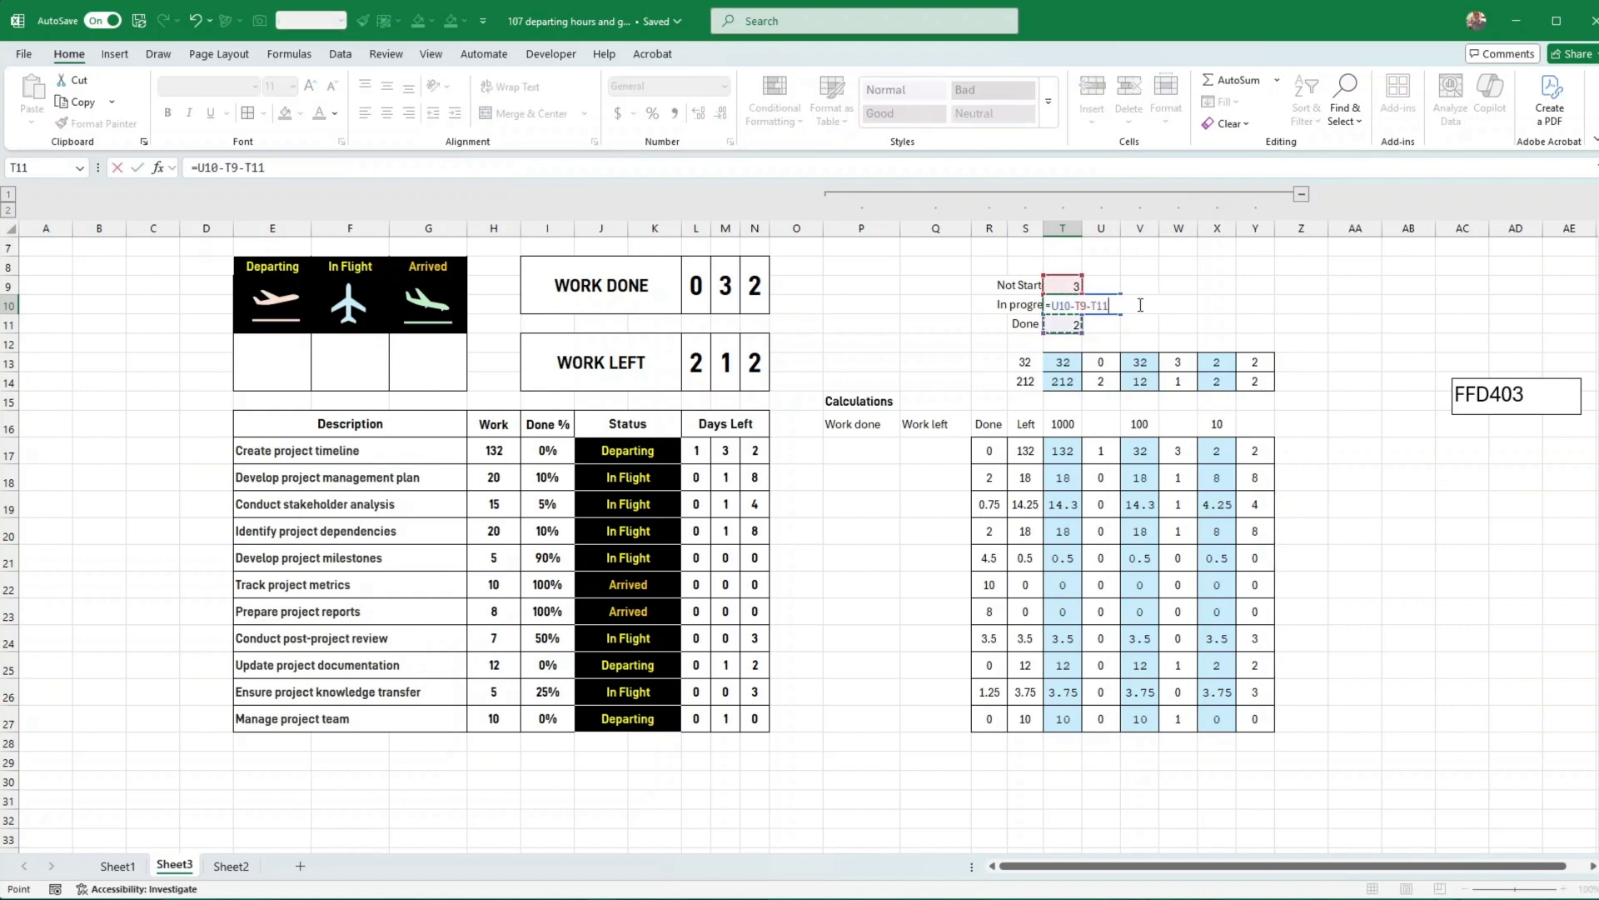
key(ctrl+Return)
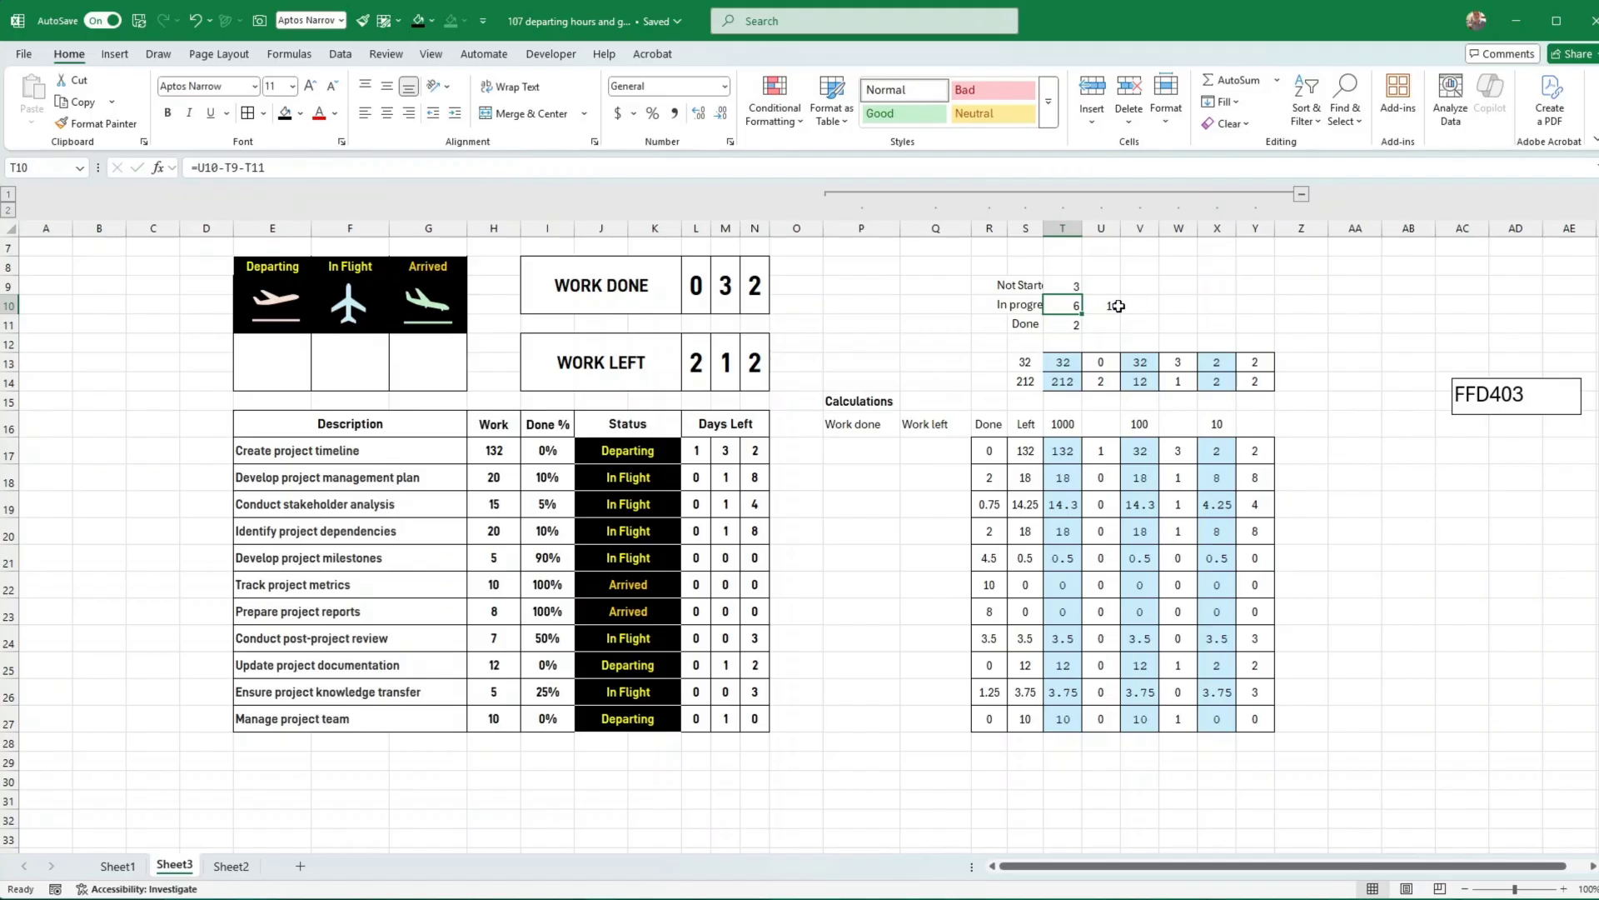
Link the cells under the Departing, In Flight and Arrived icons to the task counts with =T9, =T10 and =T11
click(284, 354)
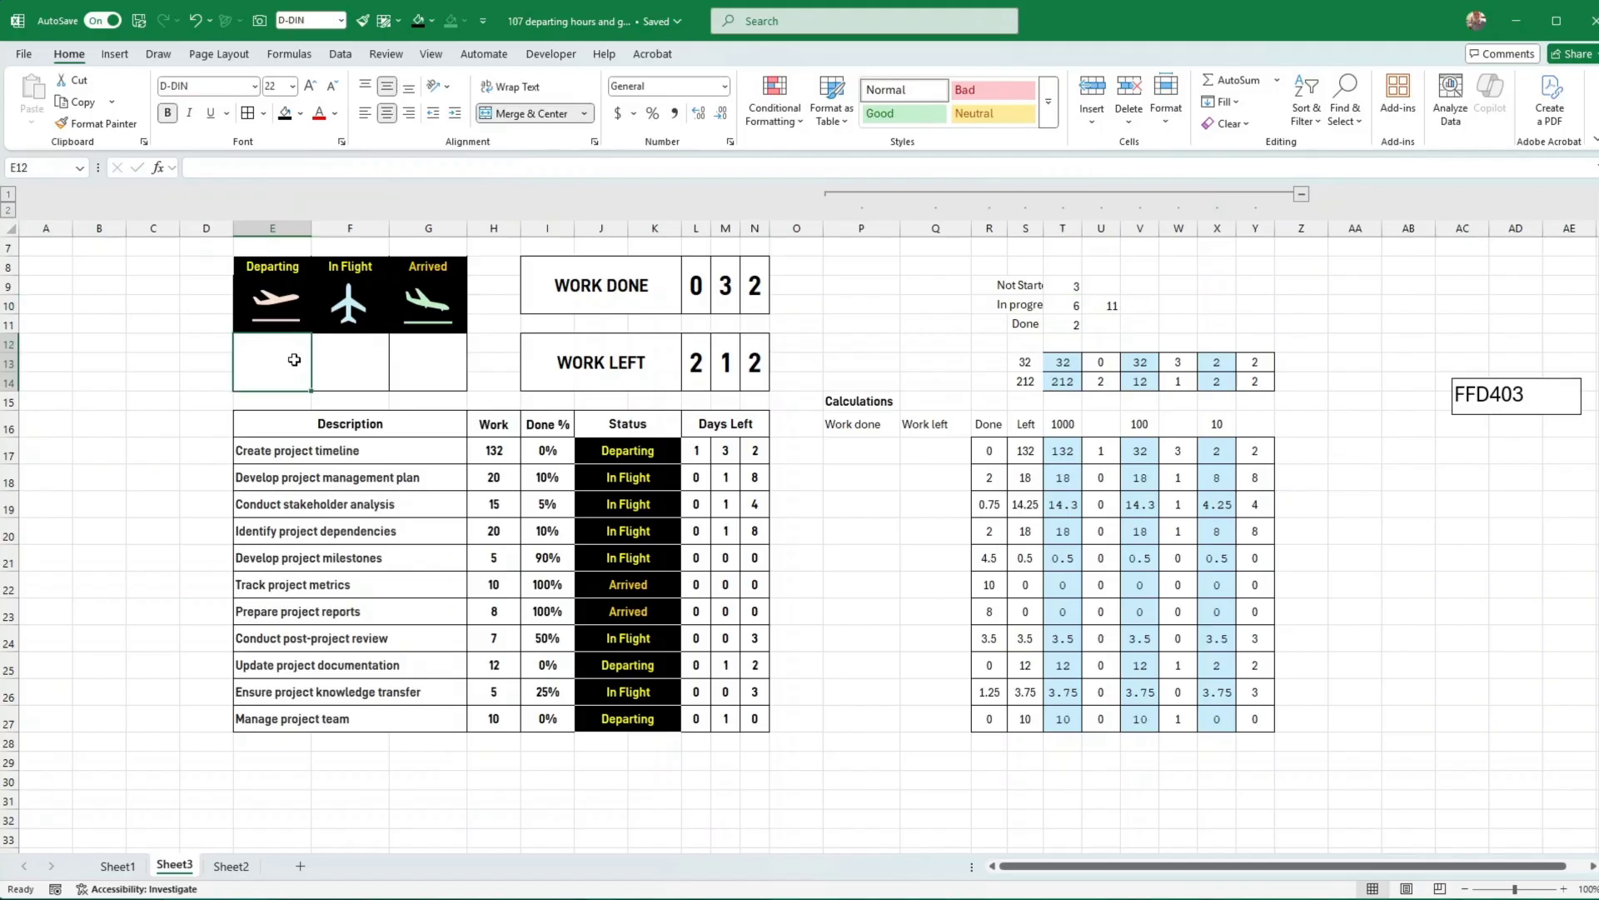
text(=)
click(1078, 283)
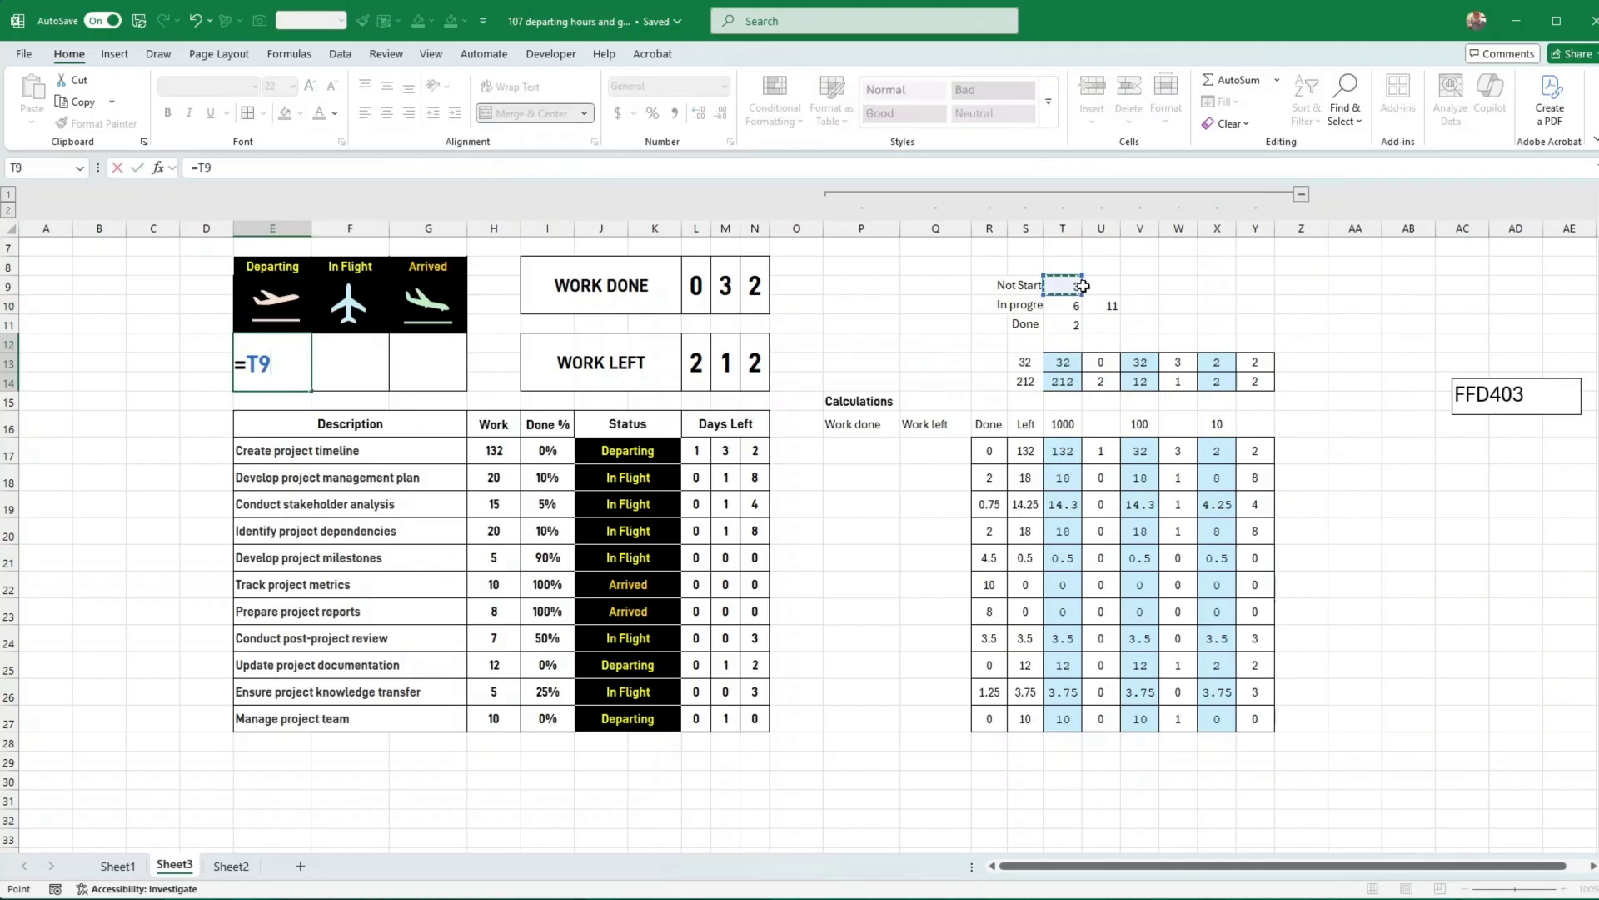
key(Return)
click(331, 366)
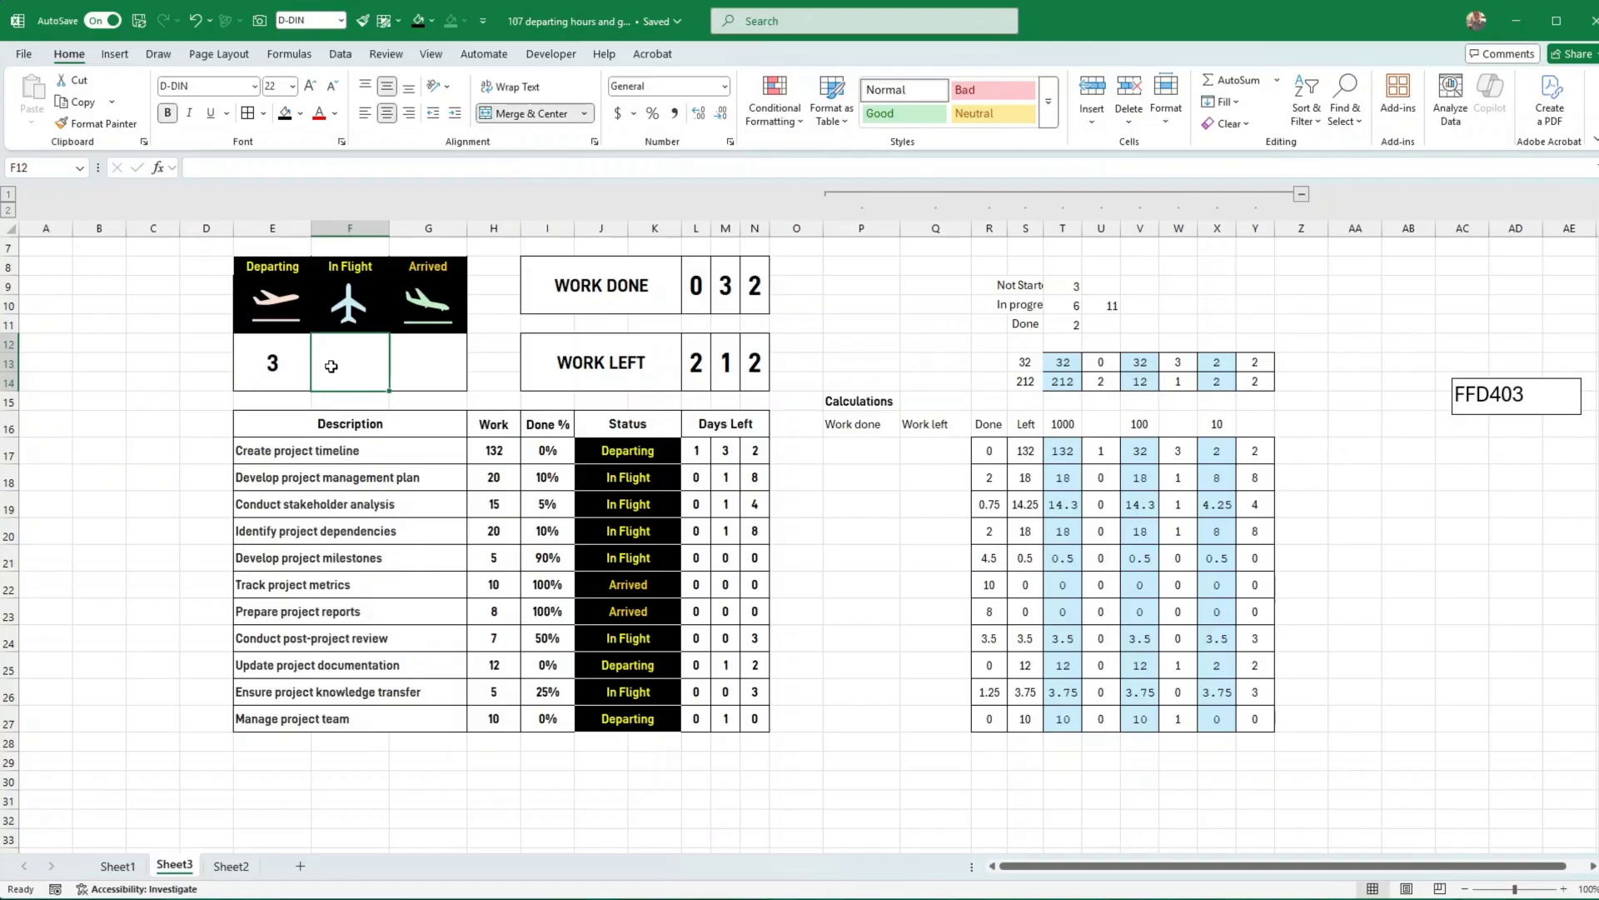
text(=)
click(1075, 304)
key(Return)
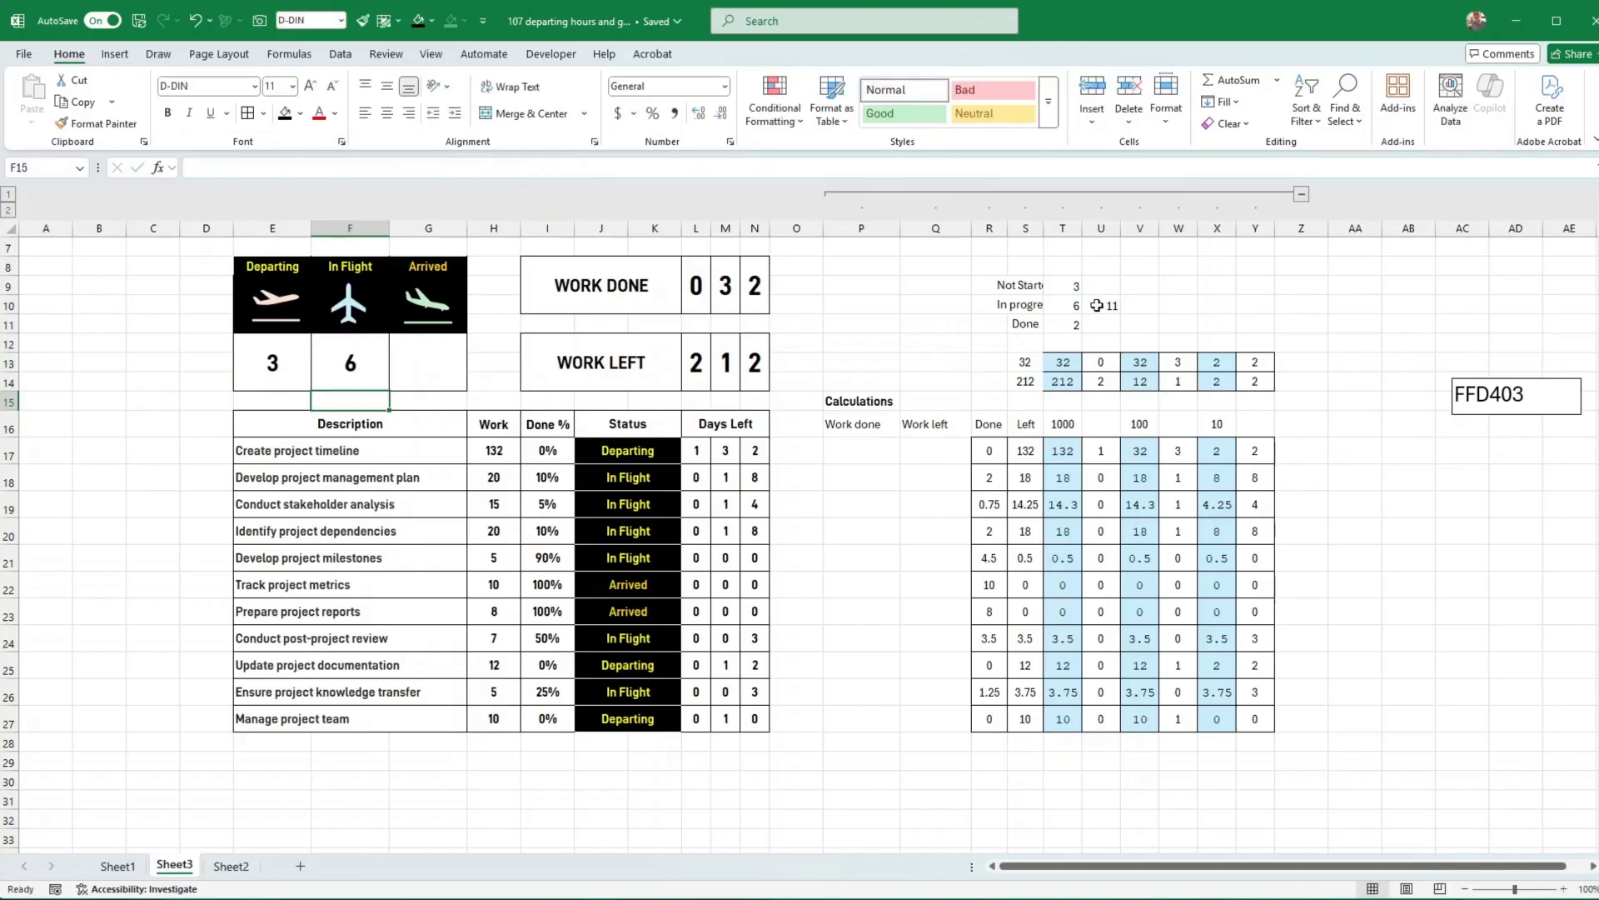
click(433, 367)
text(=)
click(1070, 323)
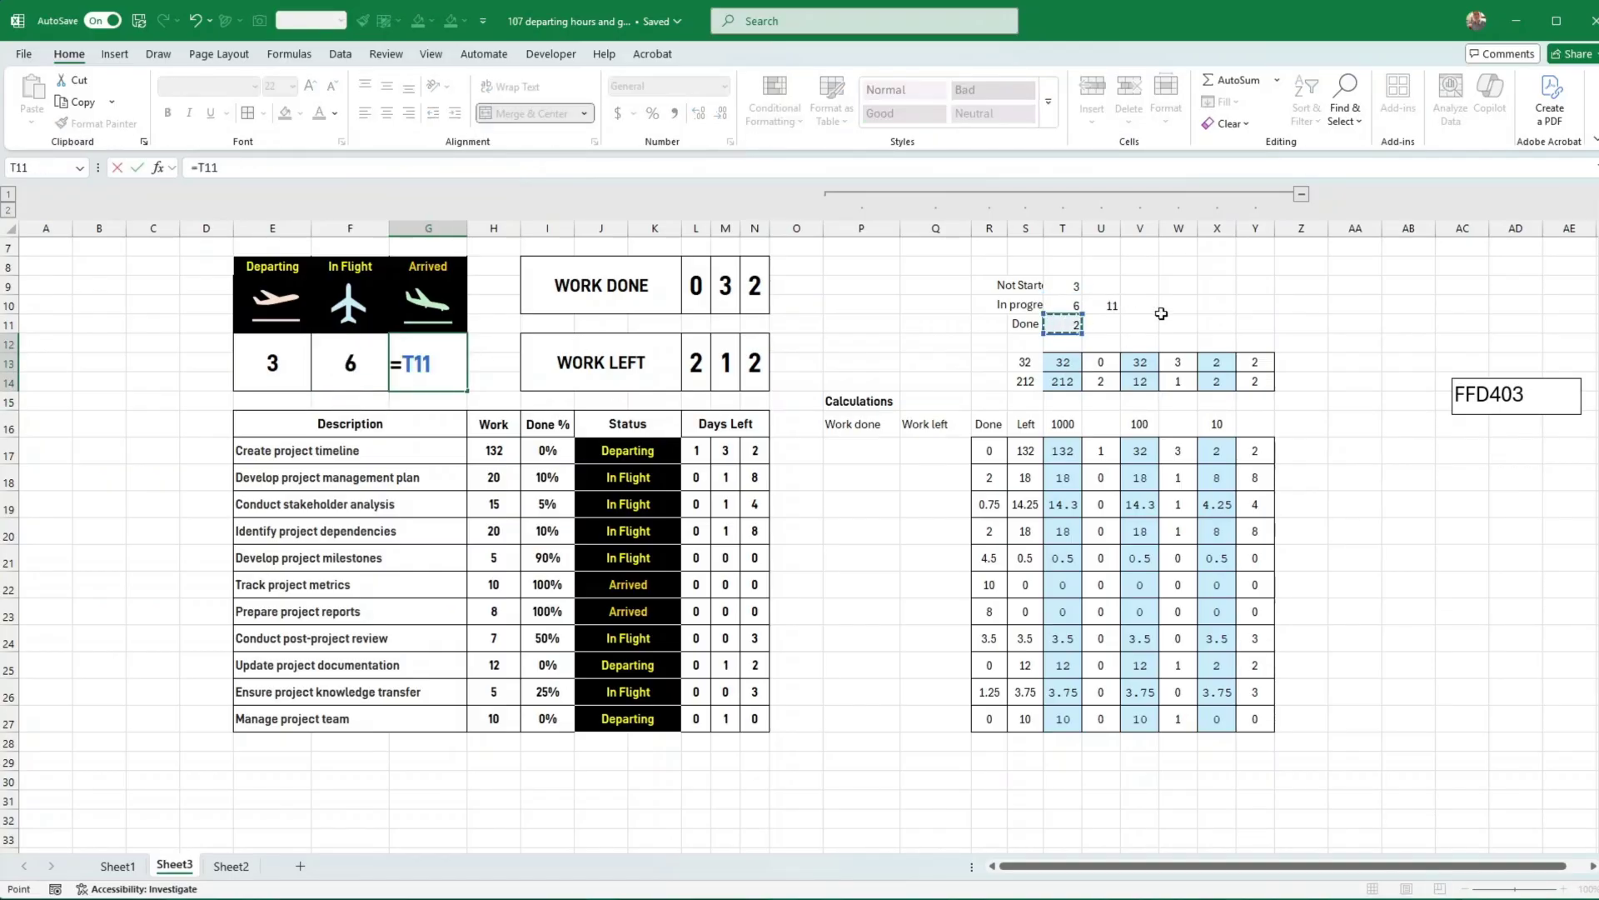
key(Return)
click(989, 424)
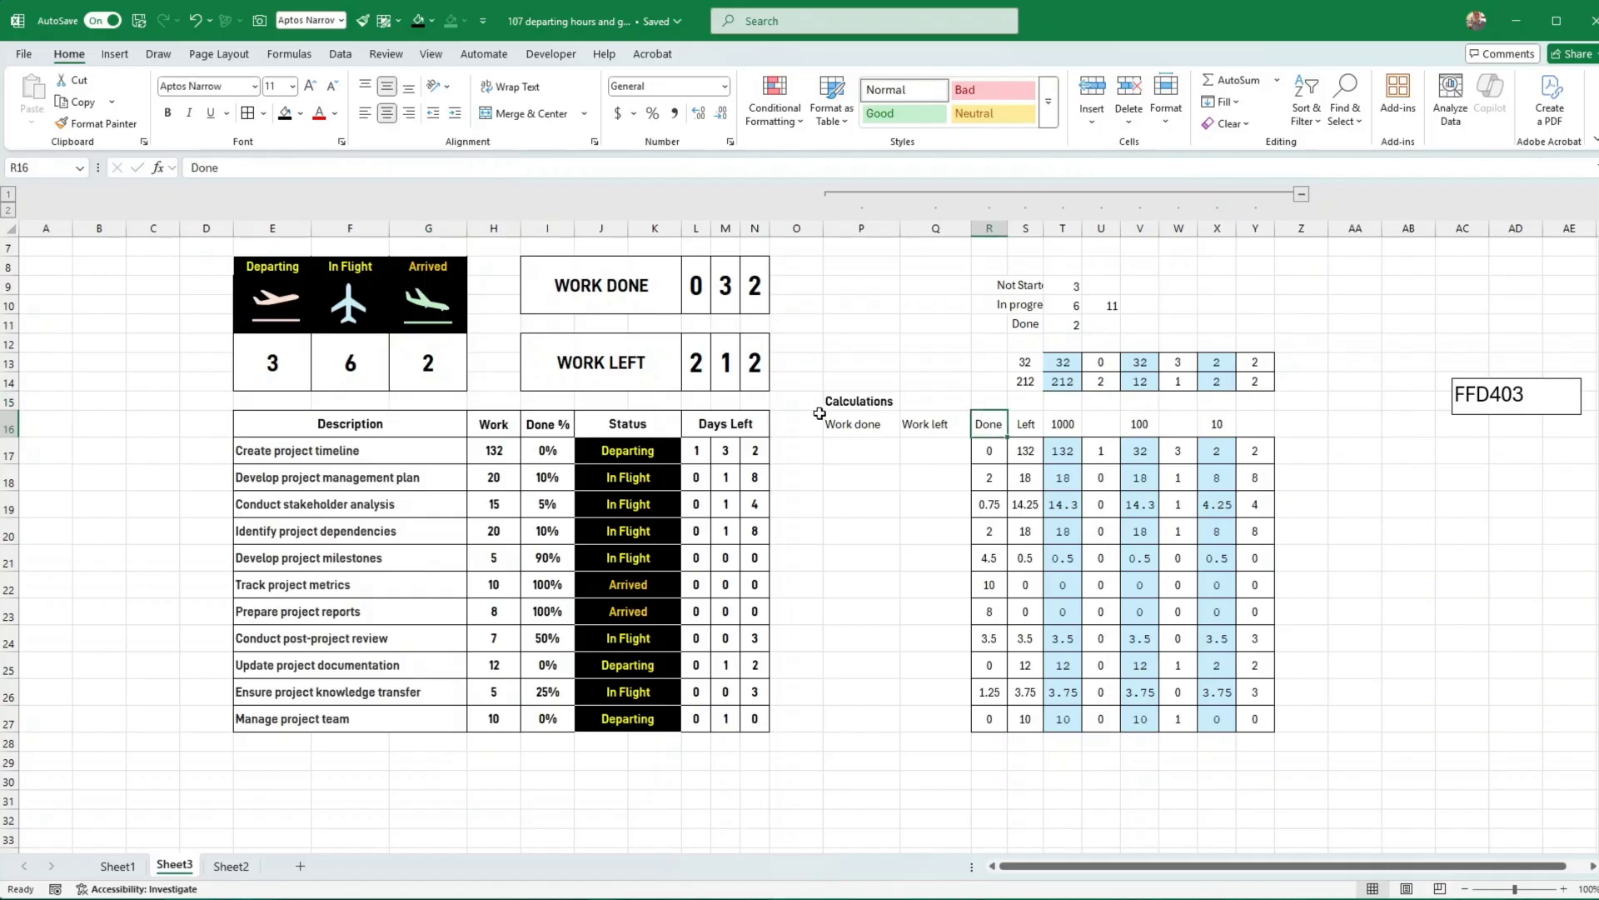
Increase the font size of the three status counts in E12:G12 to 24
scroll(592, 357, up, 1)
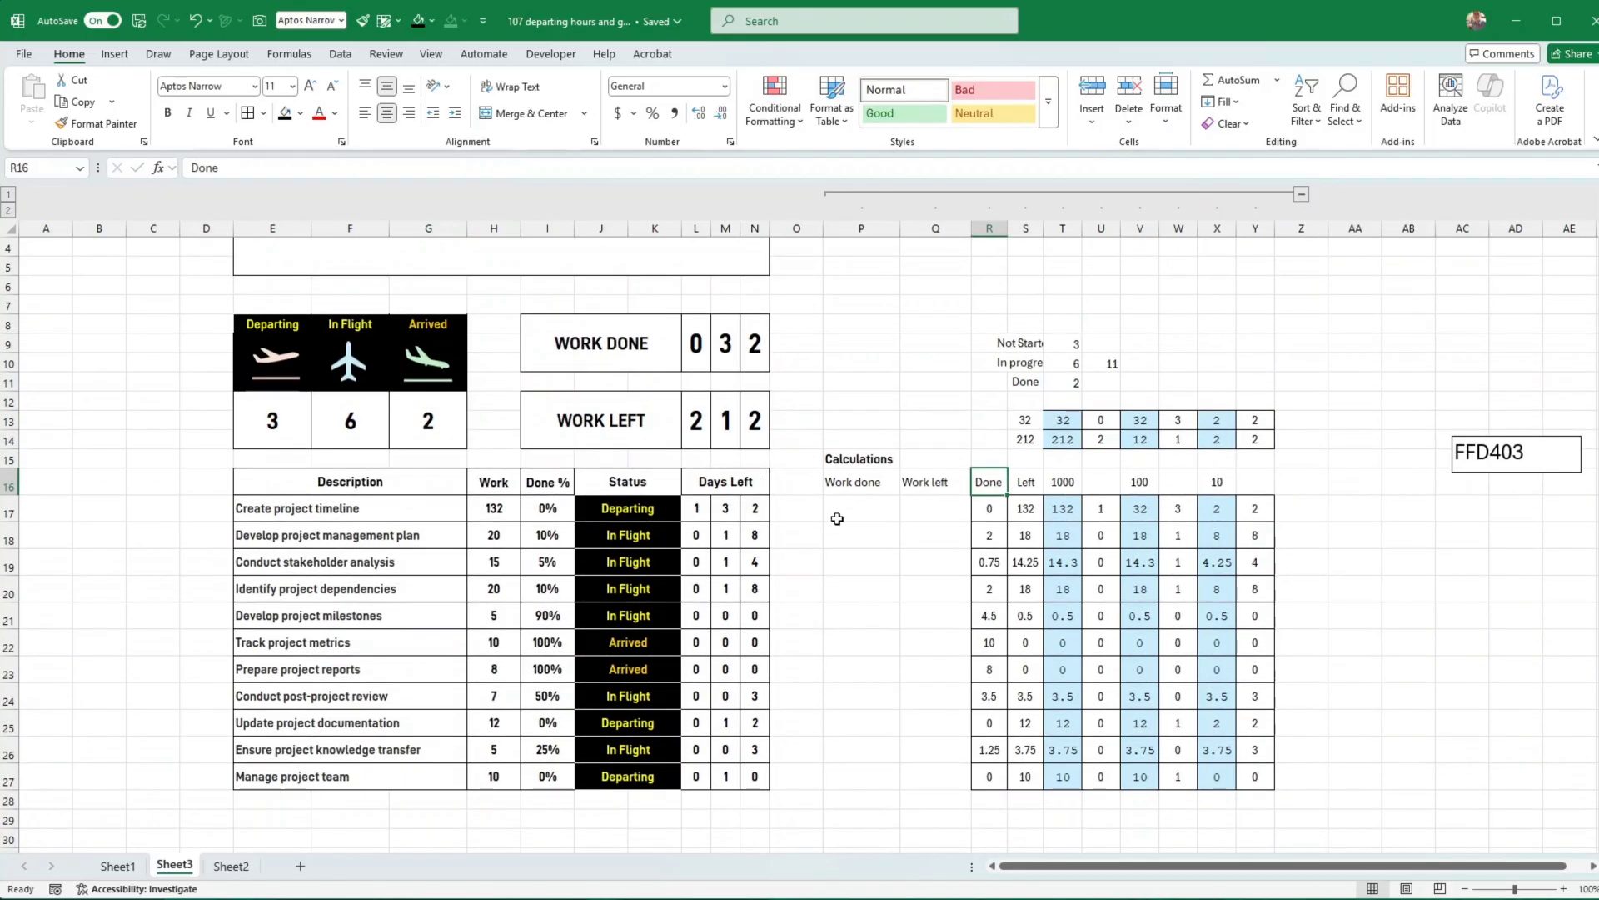
click(274, 425)
click(281, 87)
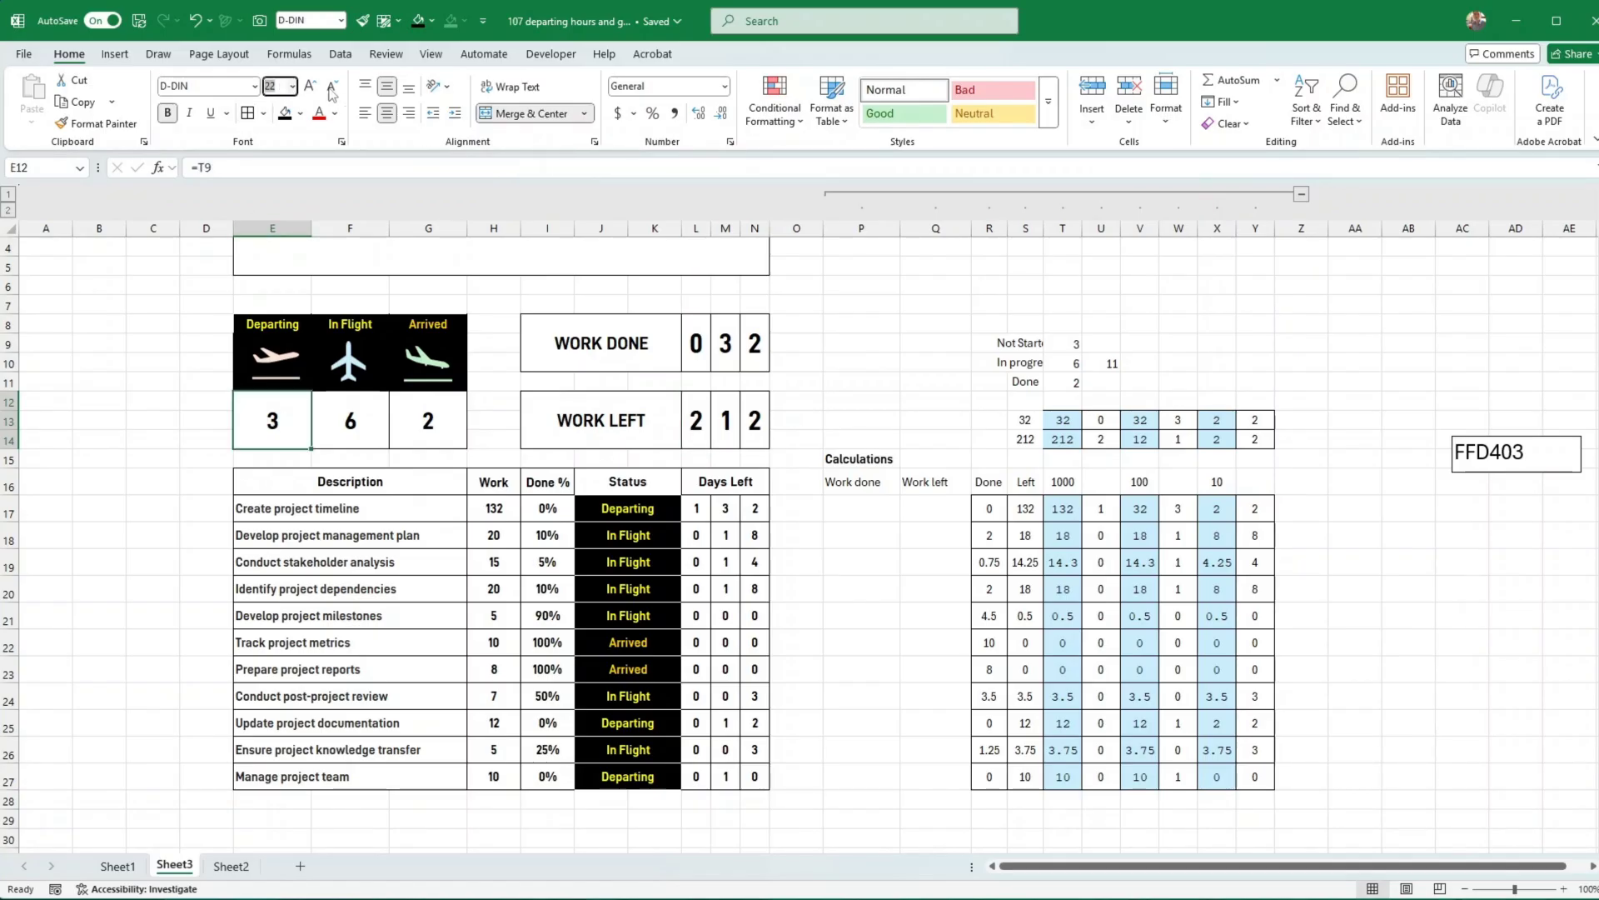
click(310, 86)
click(350, 419)
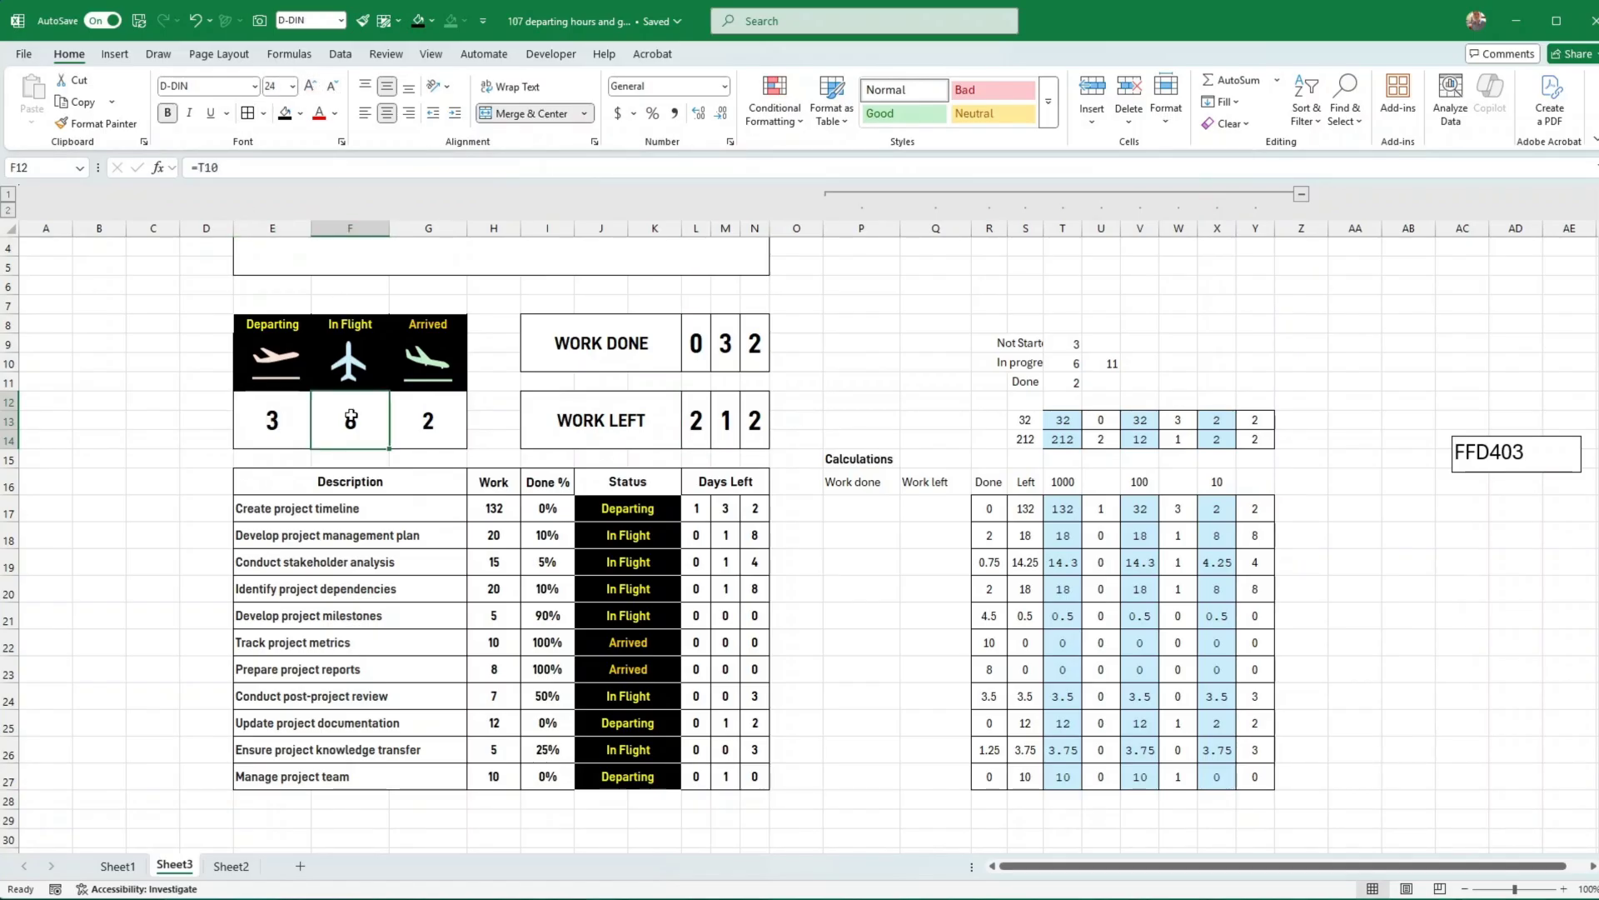
click(422, 421)
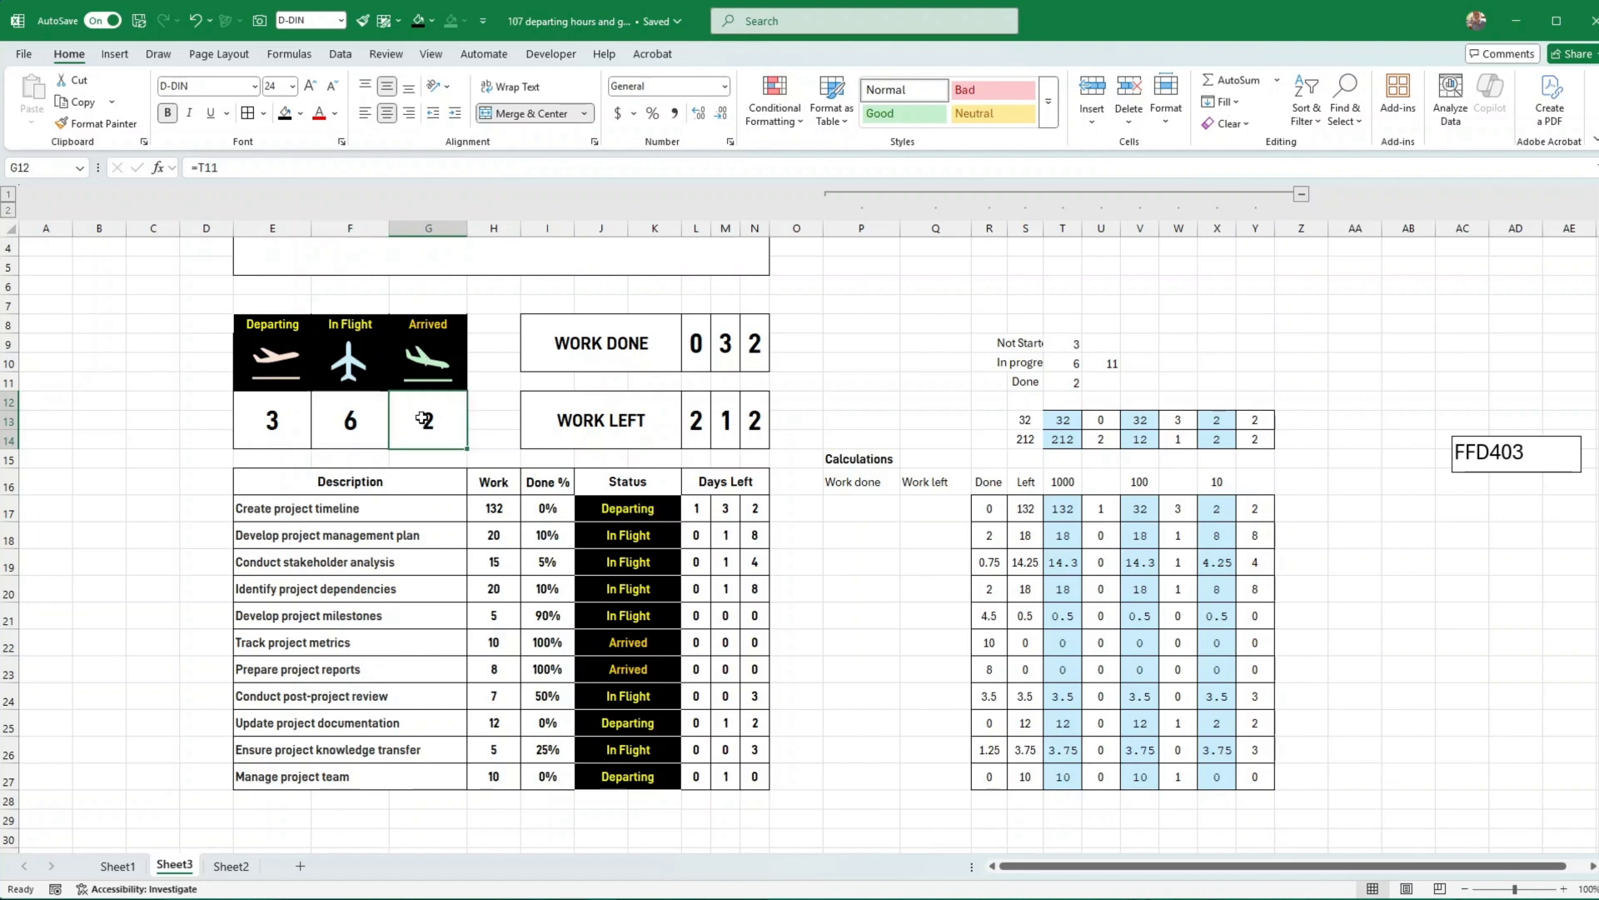
click(309, 85)
click(204, 487)
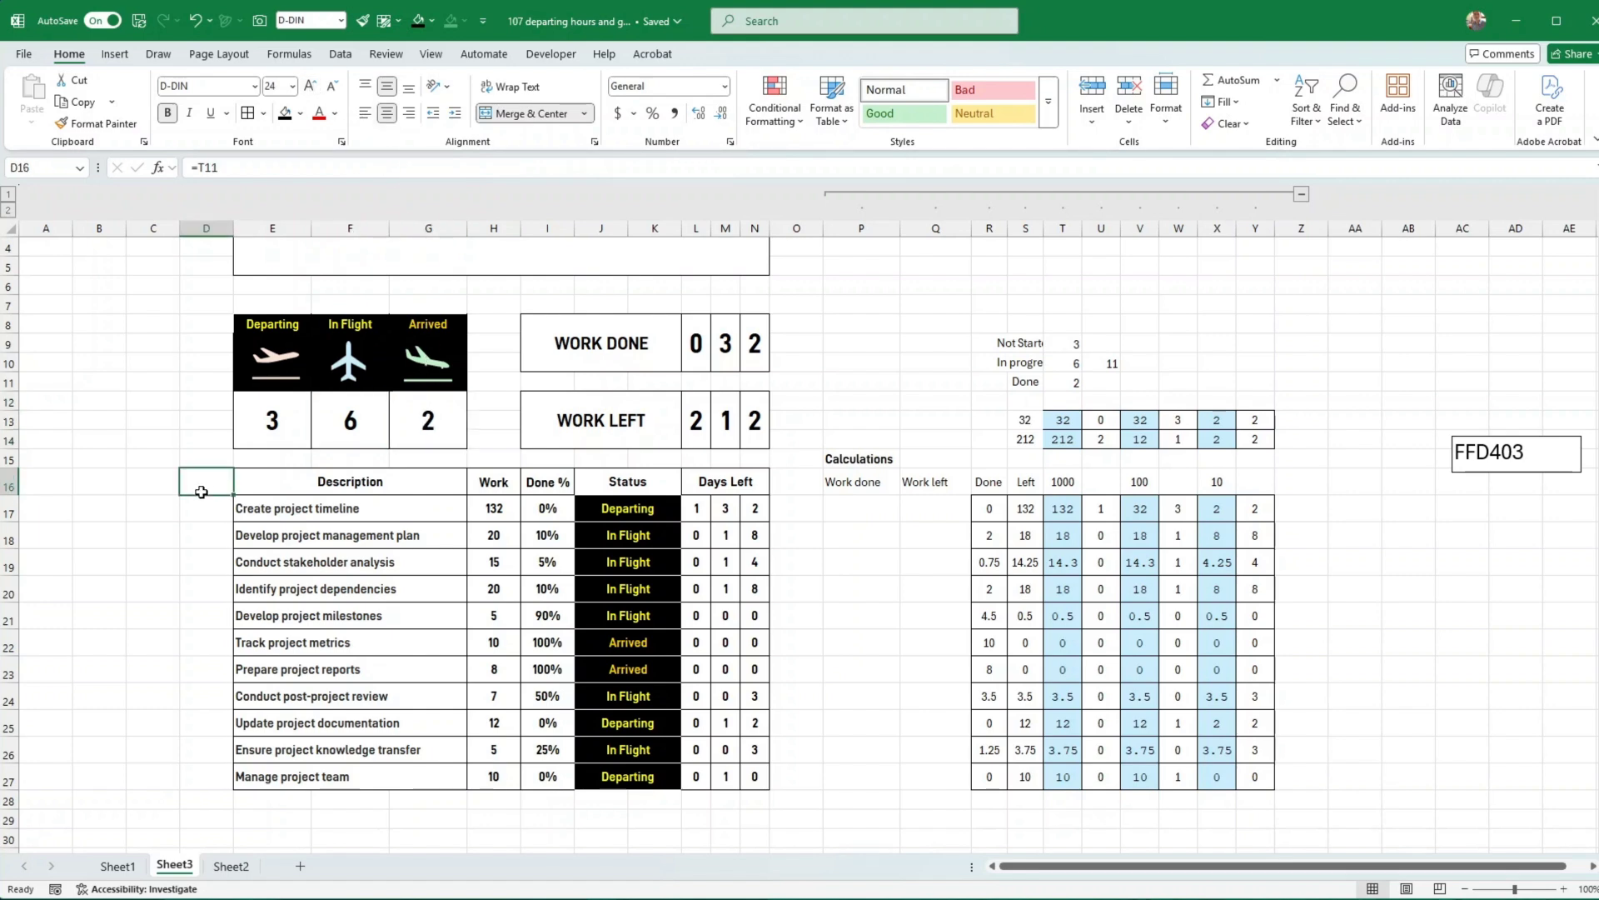
Add outline and inside borders to the black Departing, In Flight and Arrived icon block in E8:G11
scroll(197, 499, up, 1)
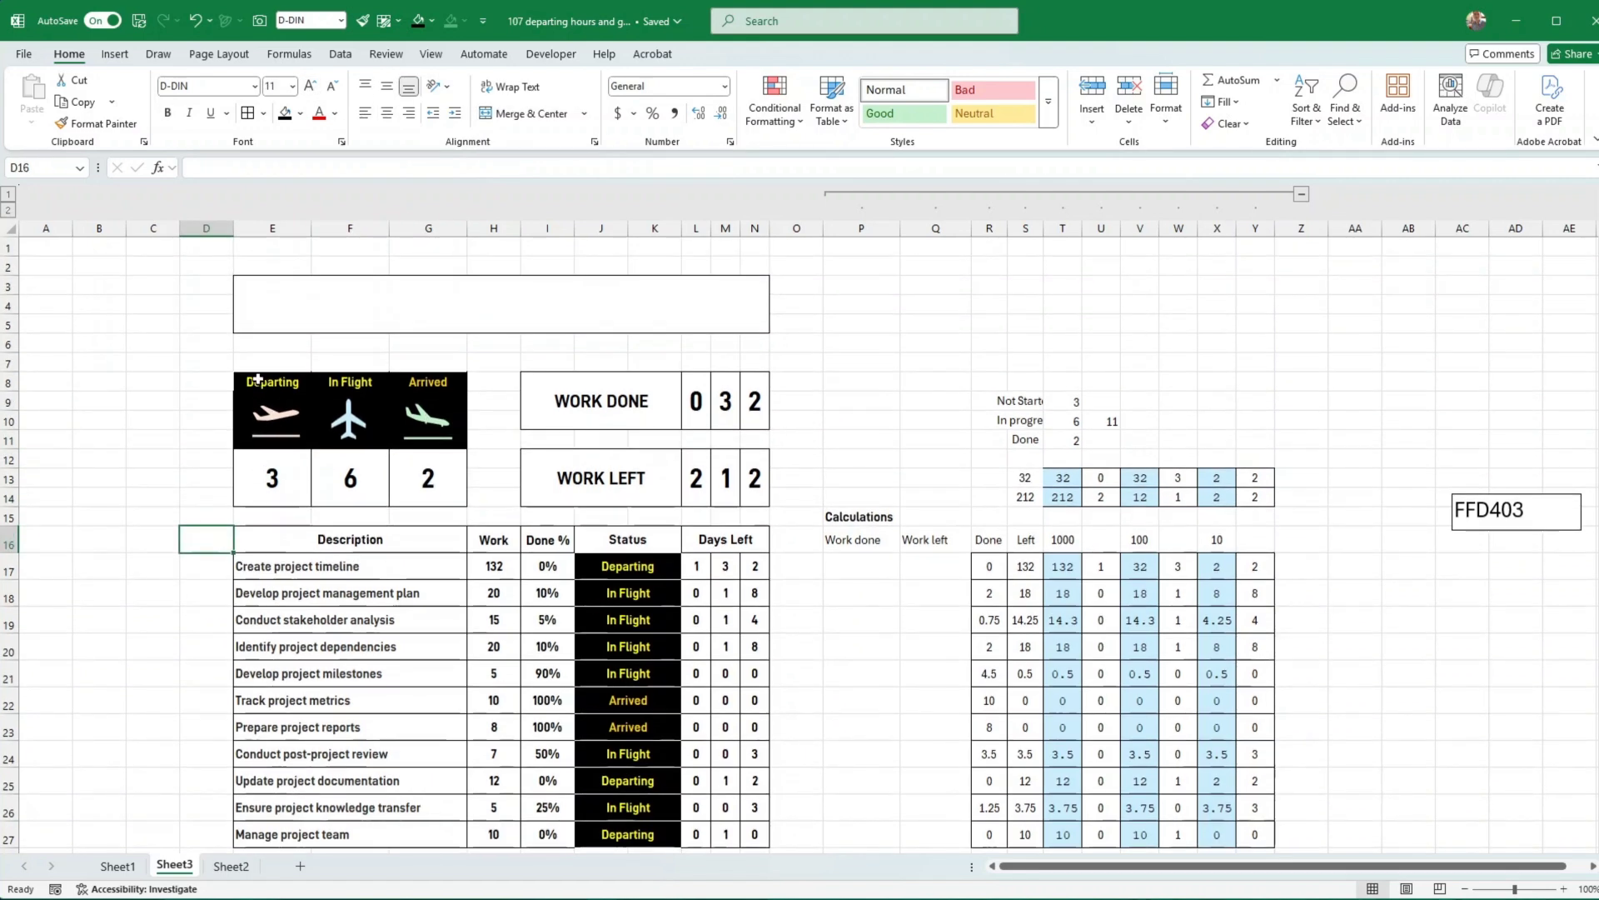
drag(254, 380, 414, 431)
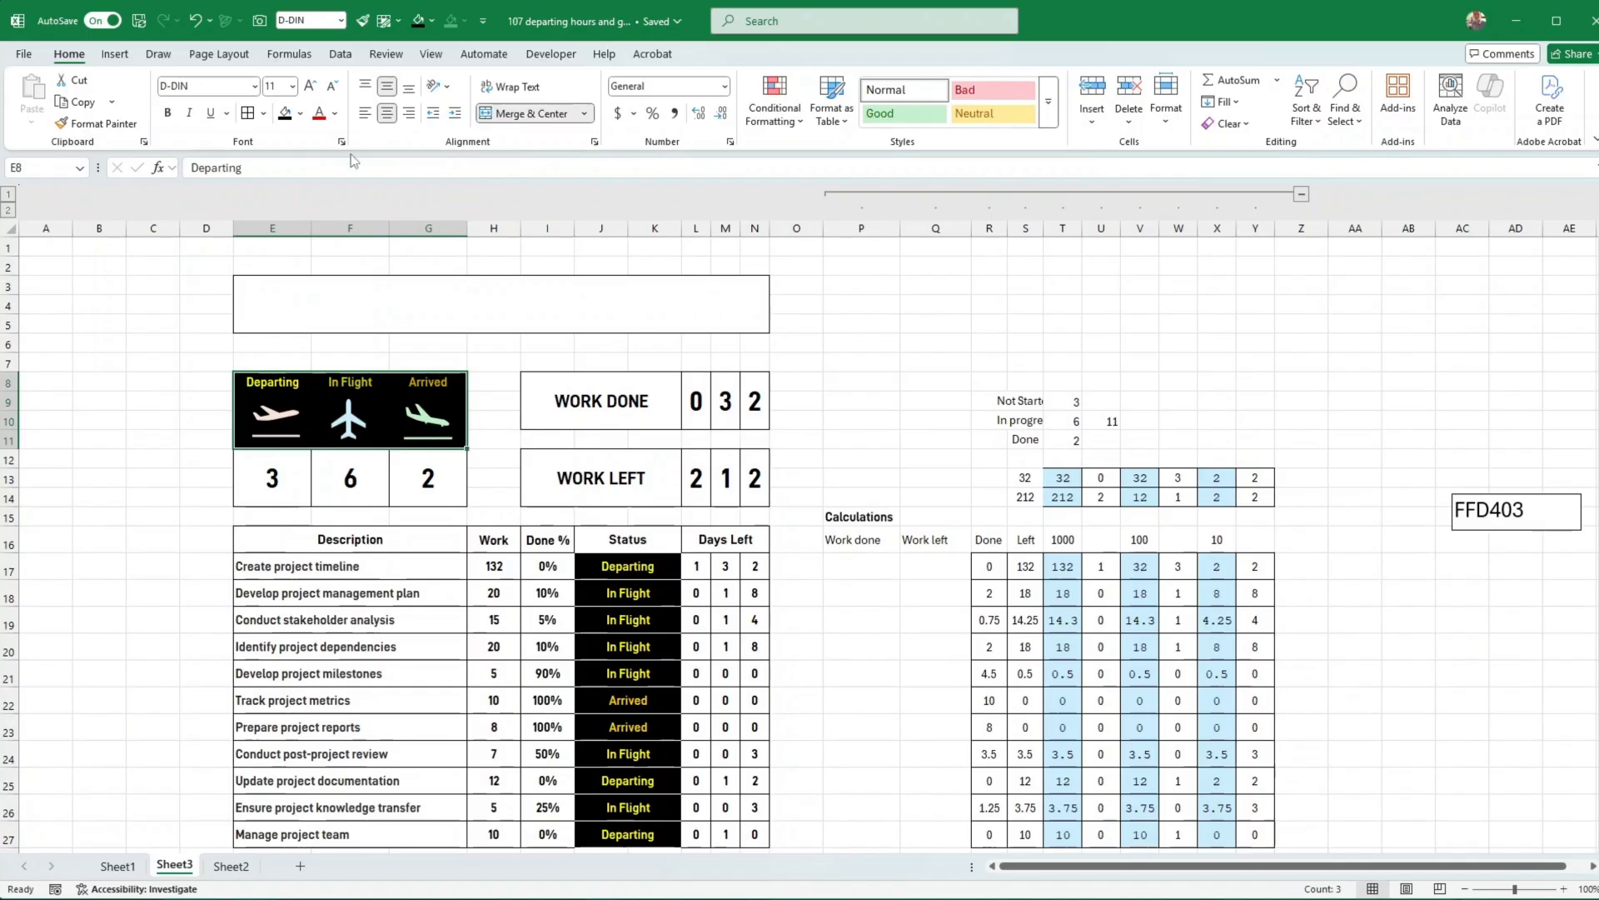
click(263, 112)
click(304, 615)
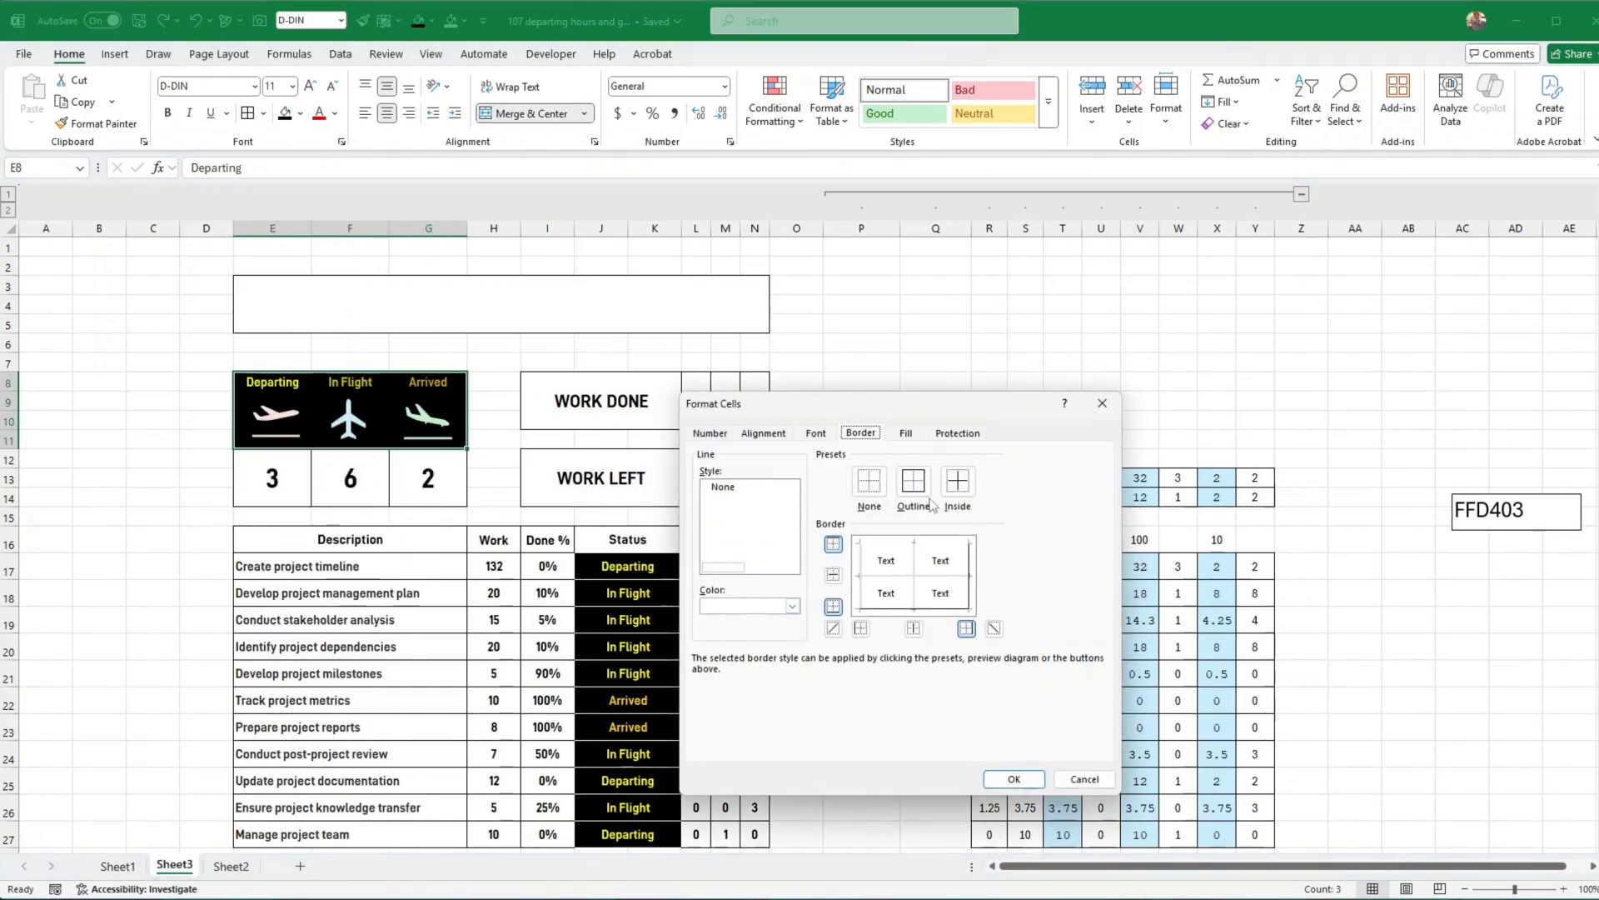
click(913, 483)
click(957, 482)
click(1014, 779)
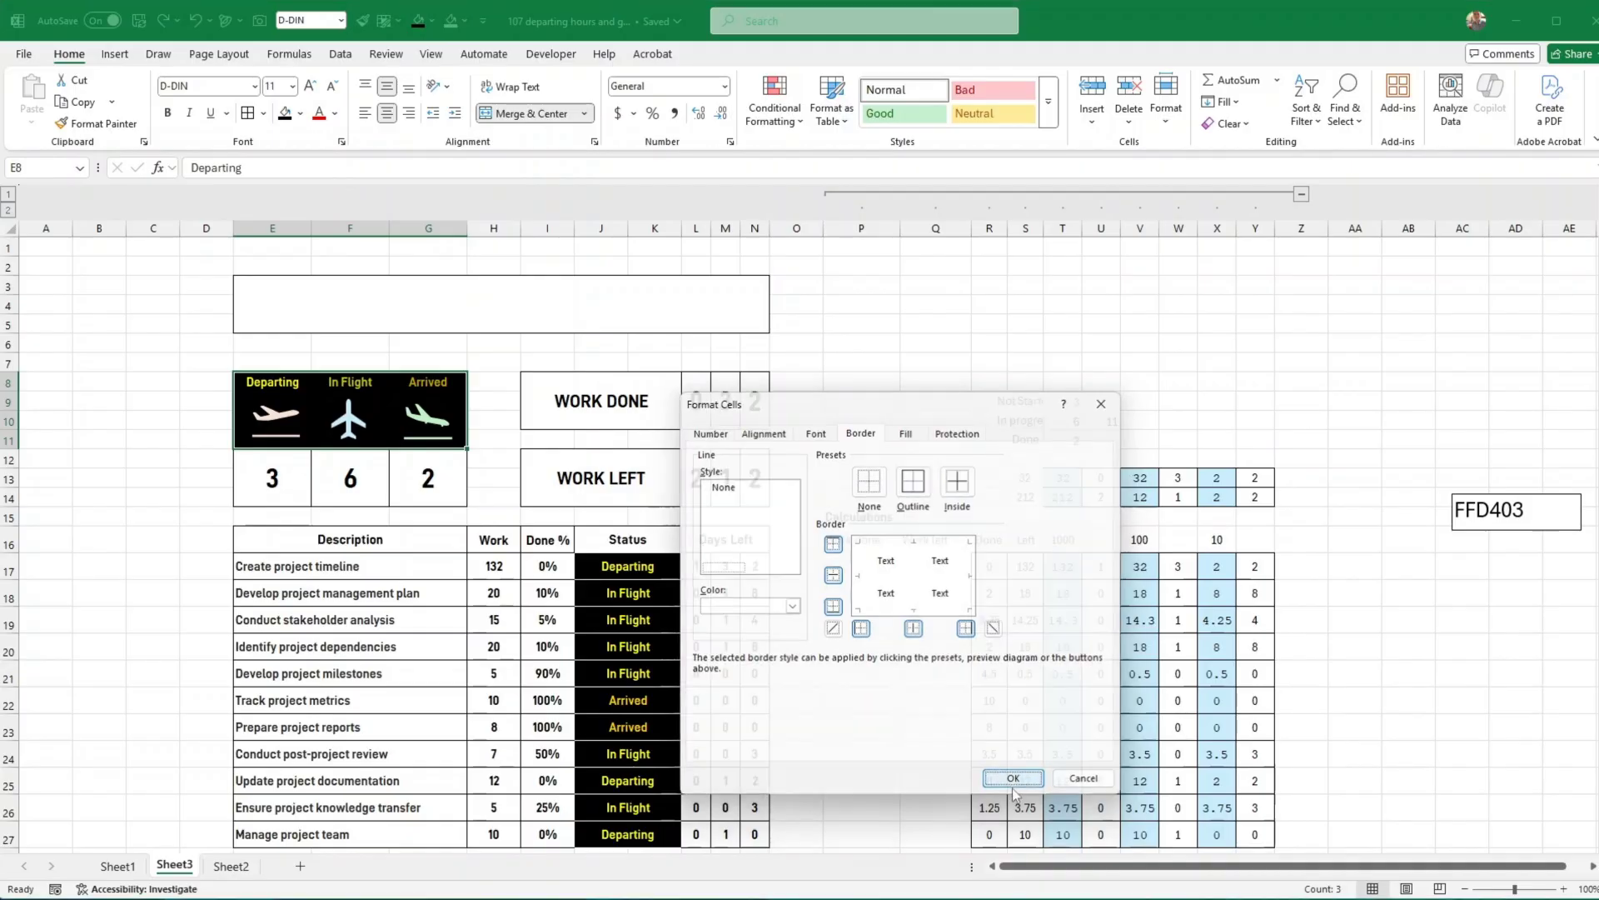
click(360, 560)
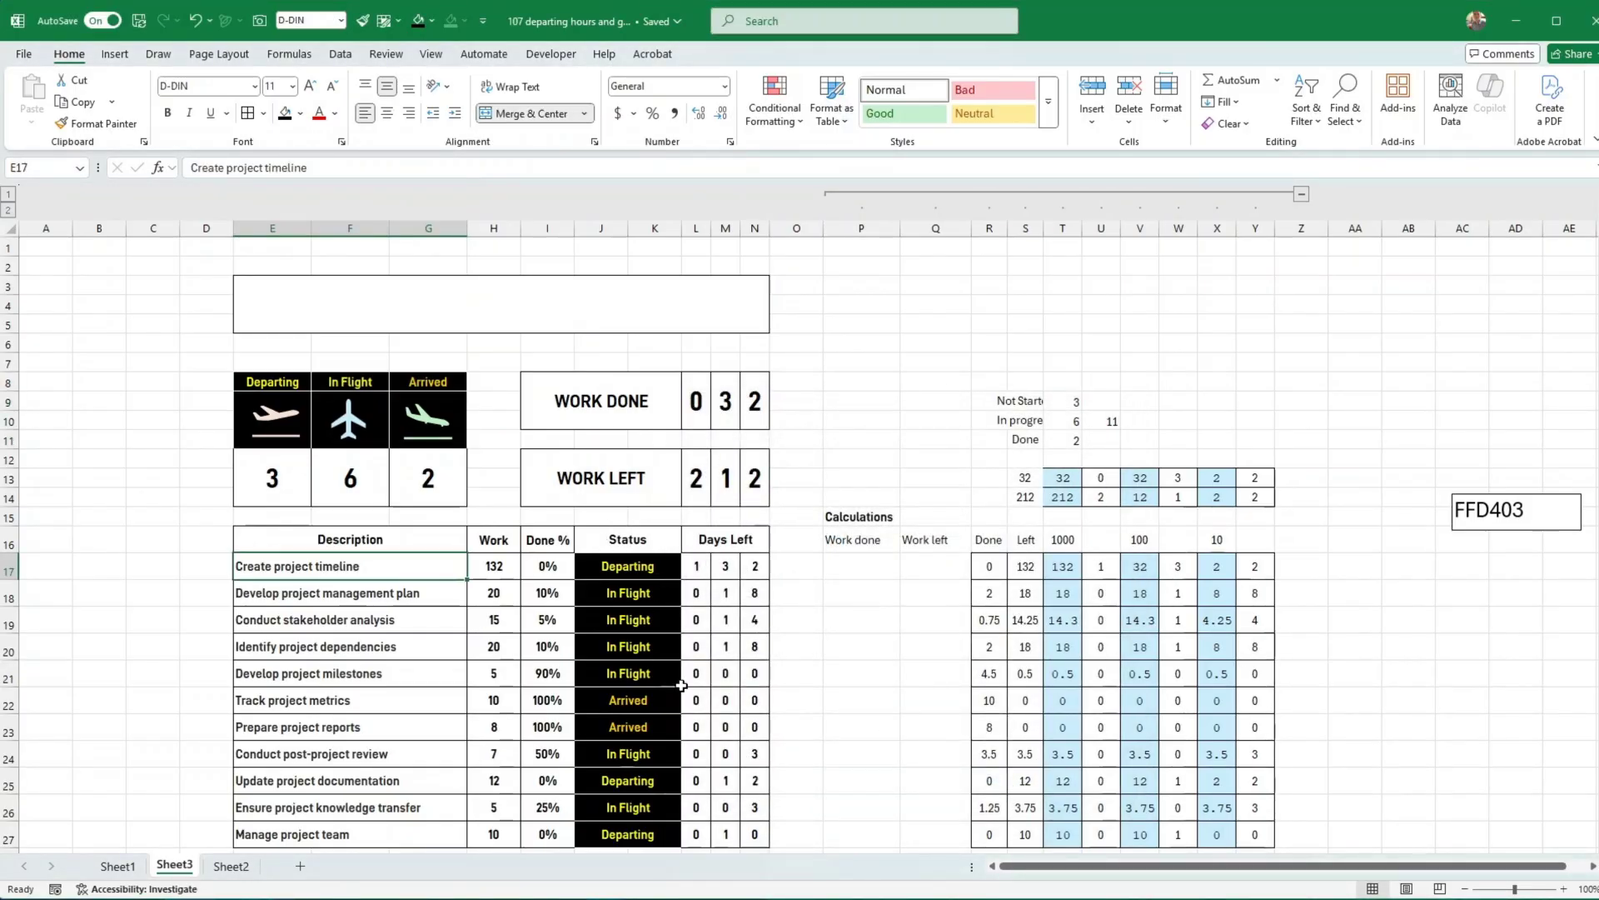
scroll(717, 681, down, 1)
scroll(889, 701, up, 1)
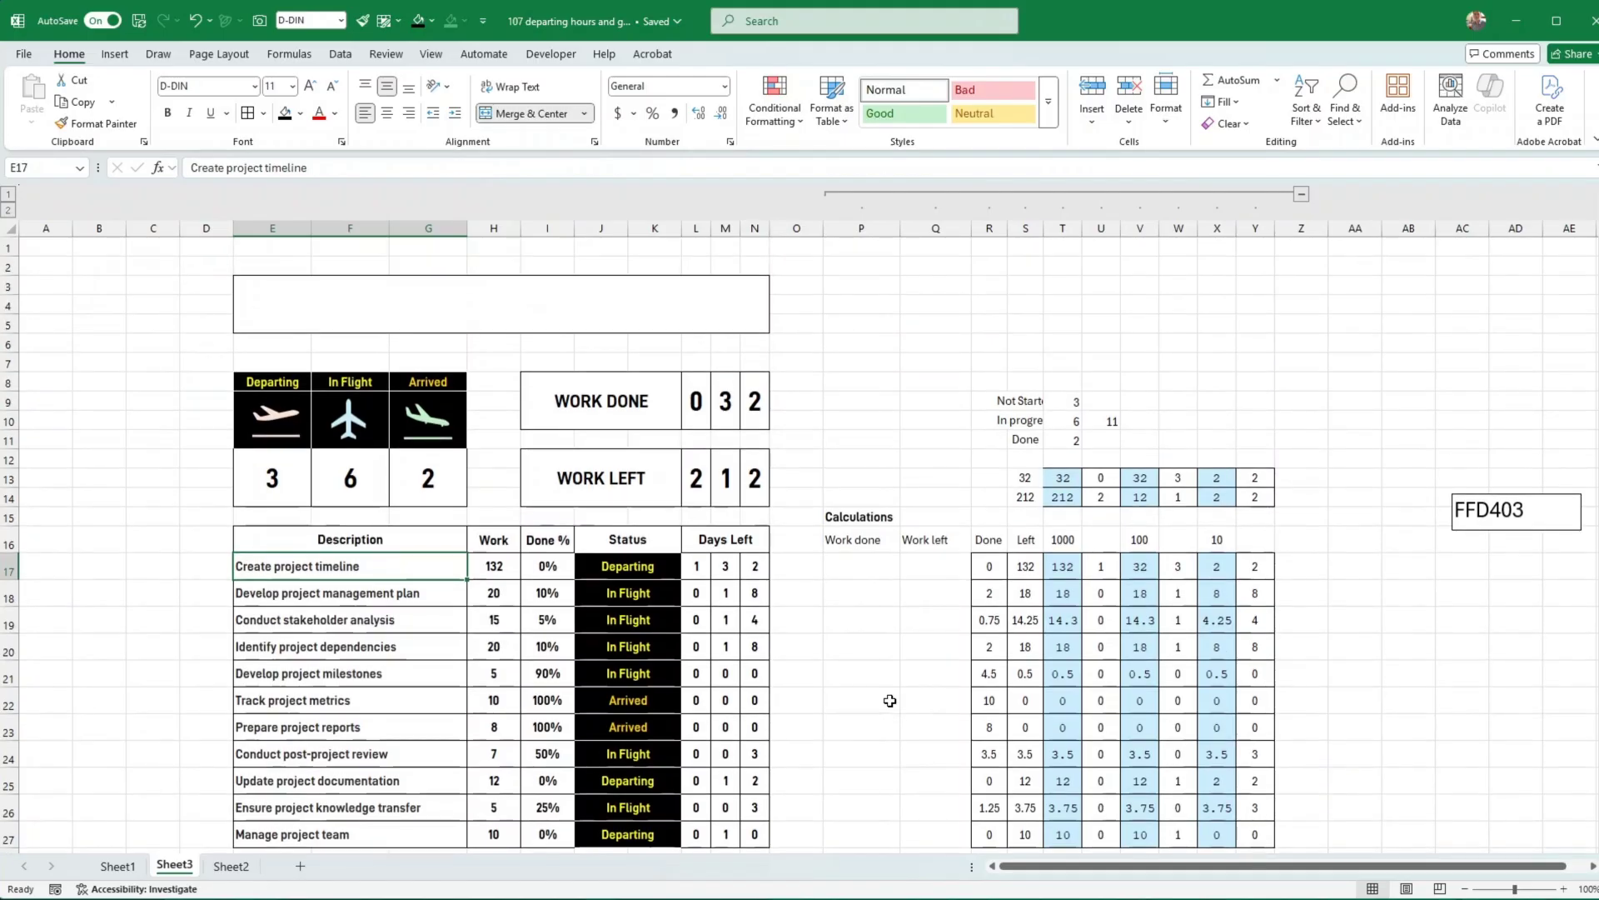
Fill the empty merged banner in rows 3 to 5 with the recently used gold colour FFD403
click(663, 287)
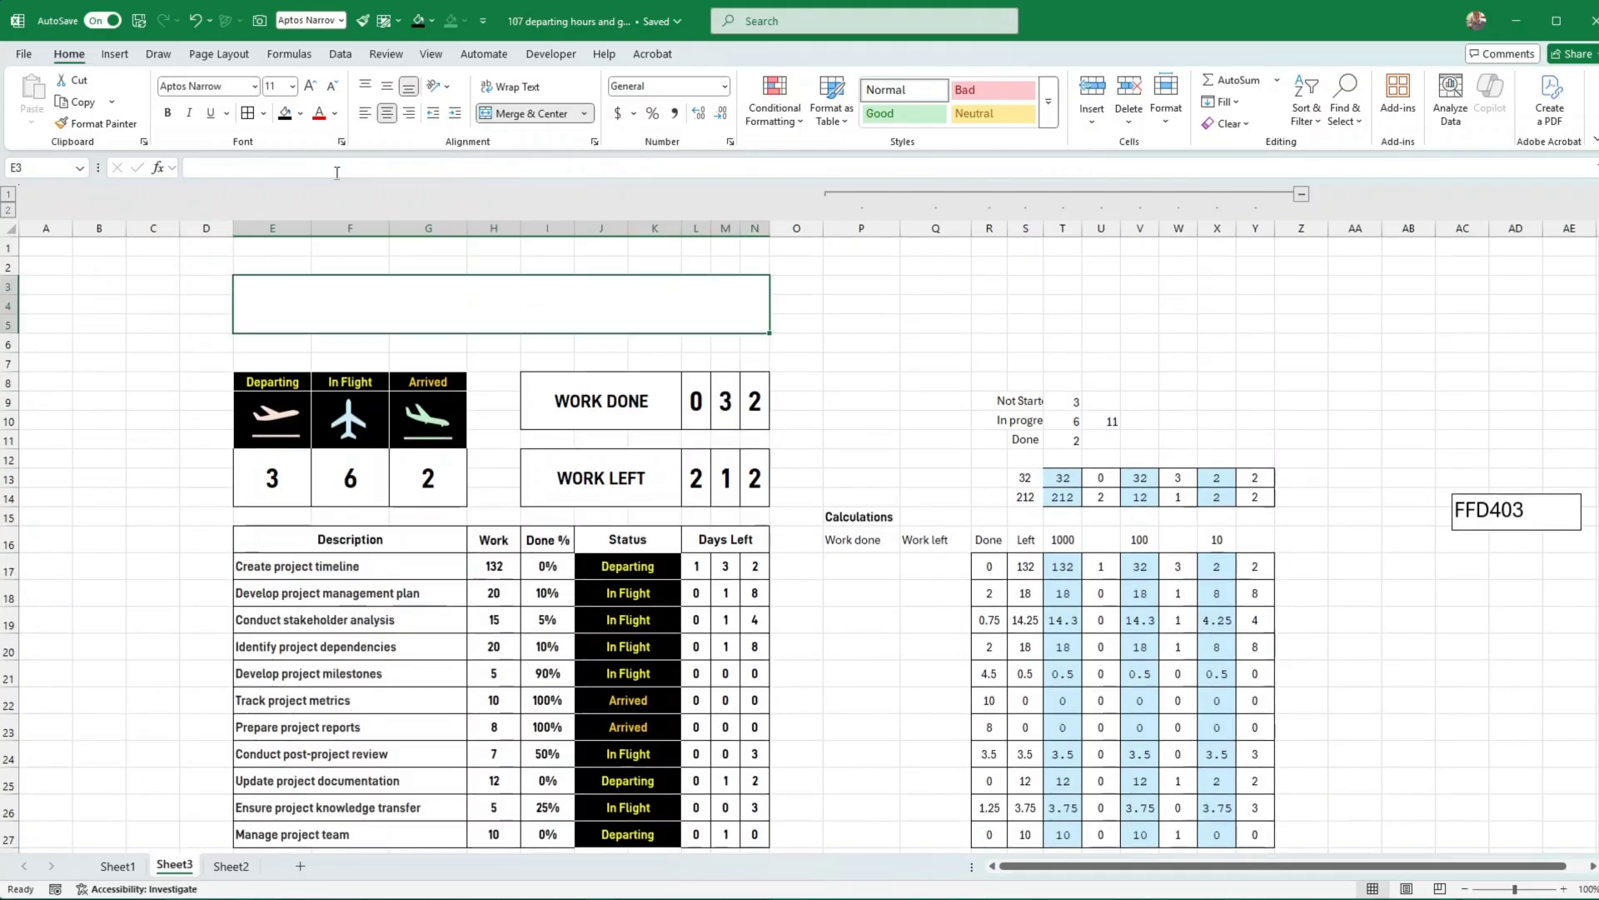
click(300, 113)
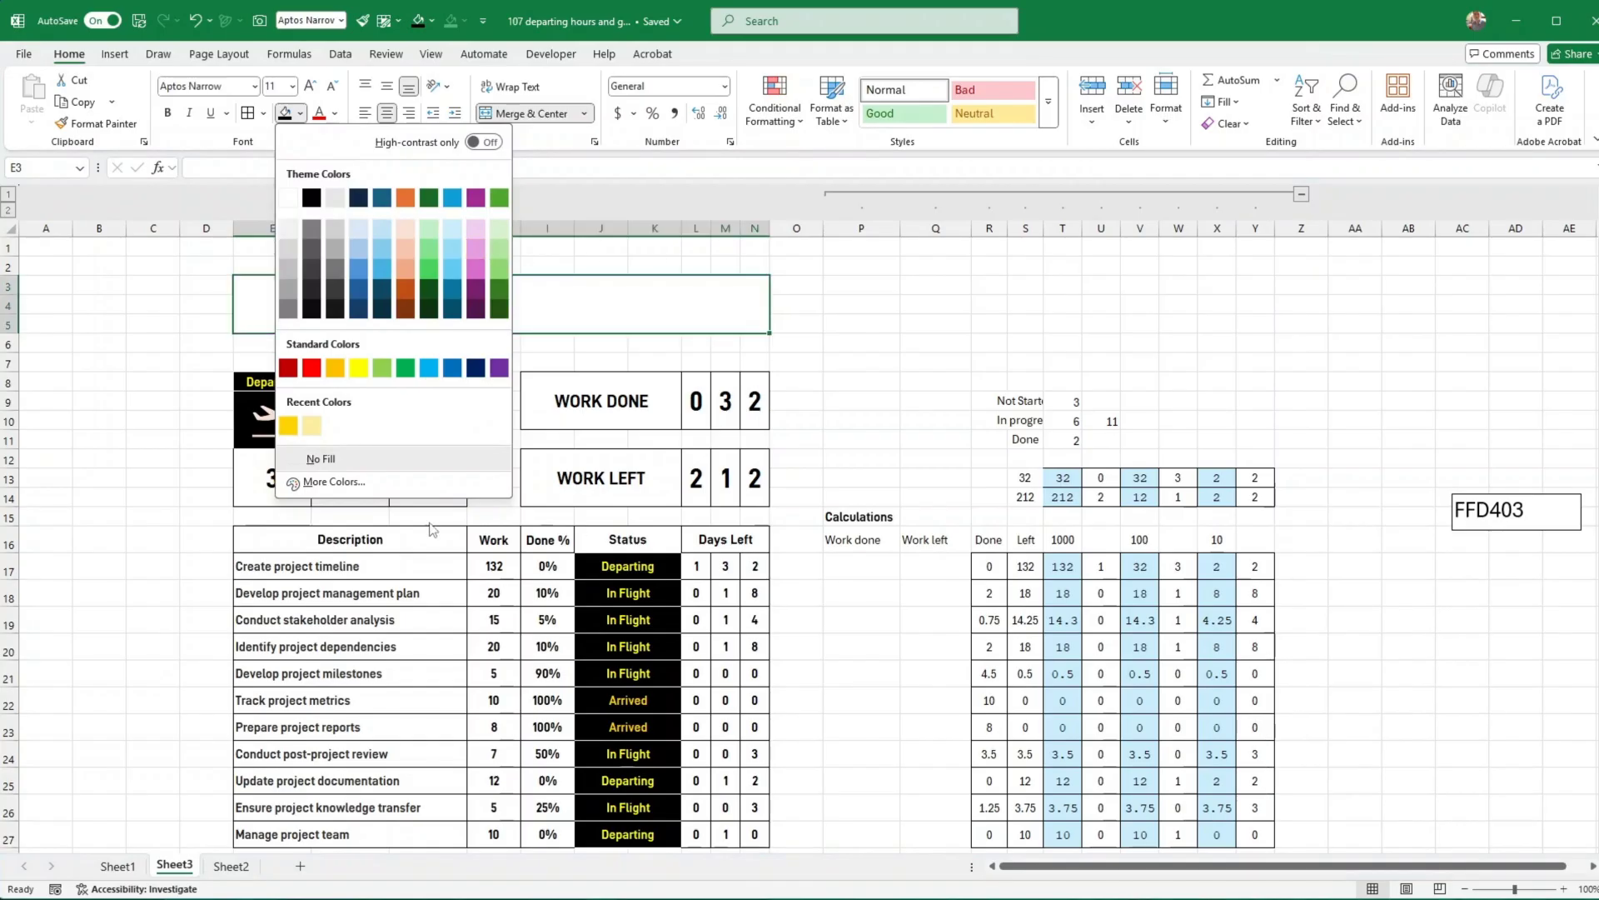
click(288, 427)
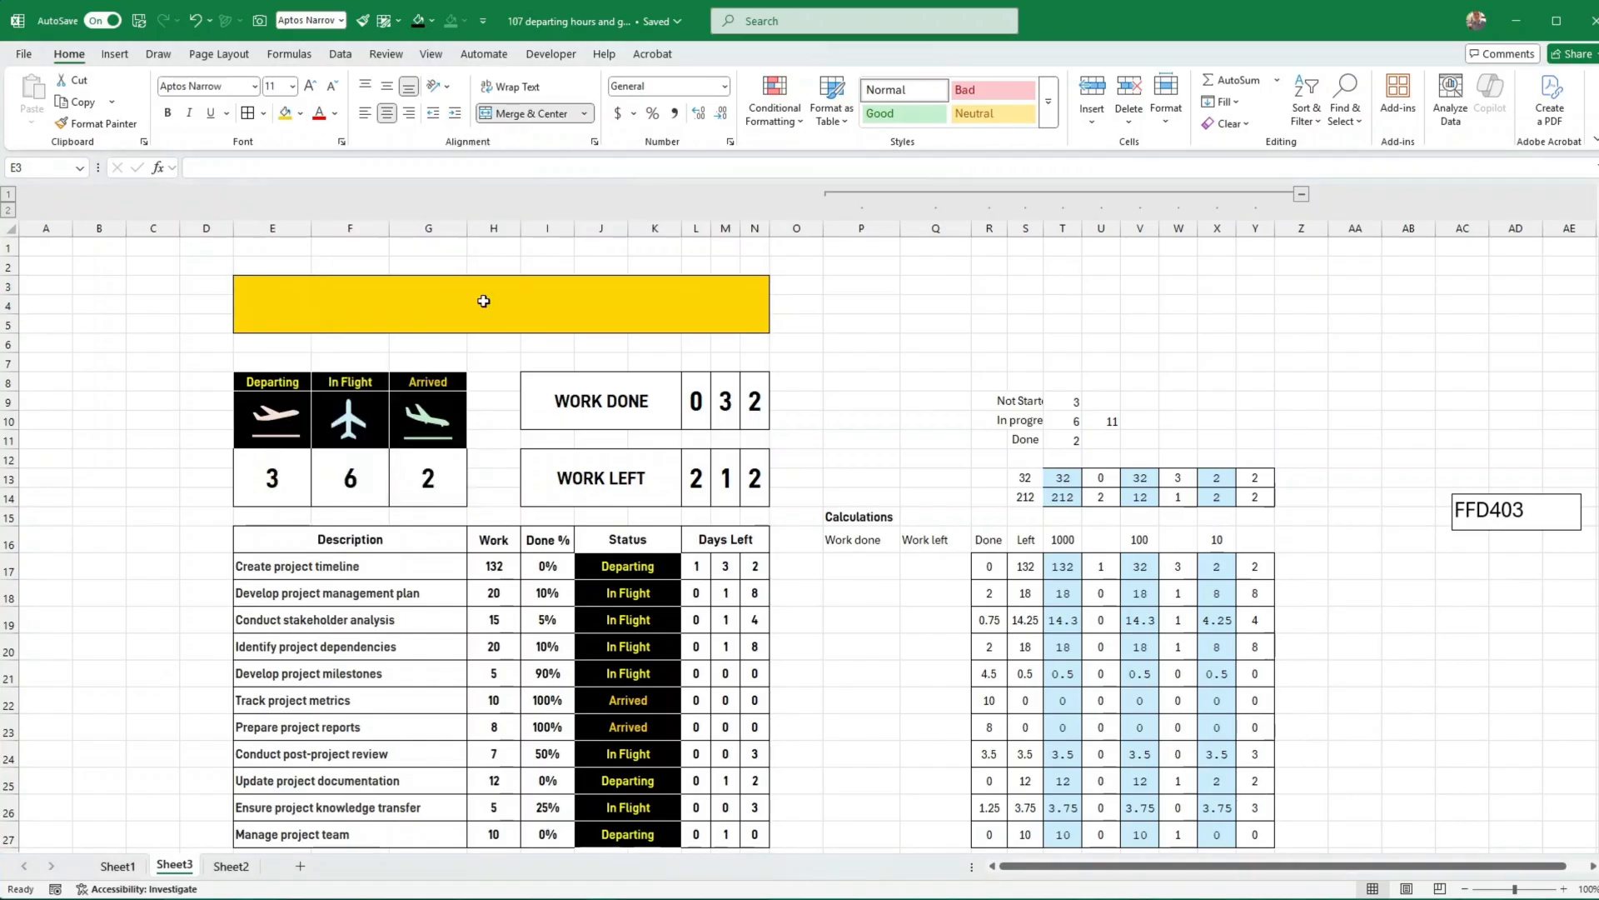
click(899, 310)
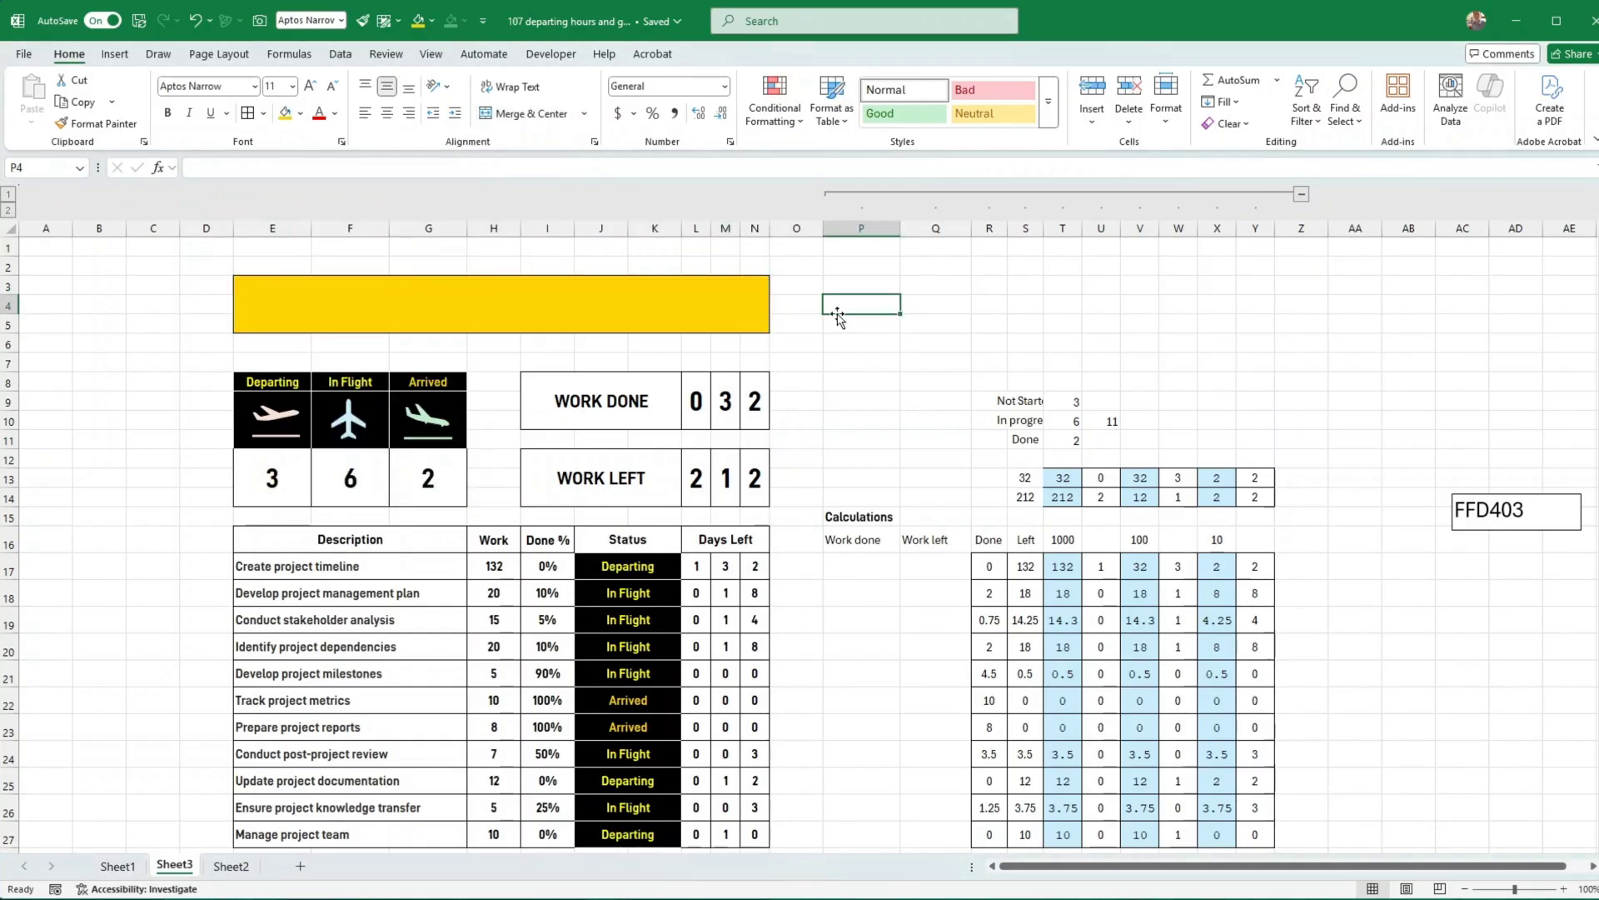
Move the FFD403 text box into the empty area beside the gold banner, above the Not Started count
click(609, 305)
click(1525, 525)
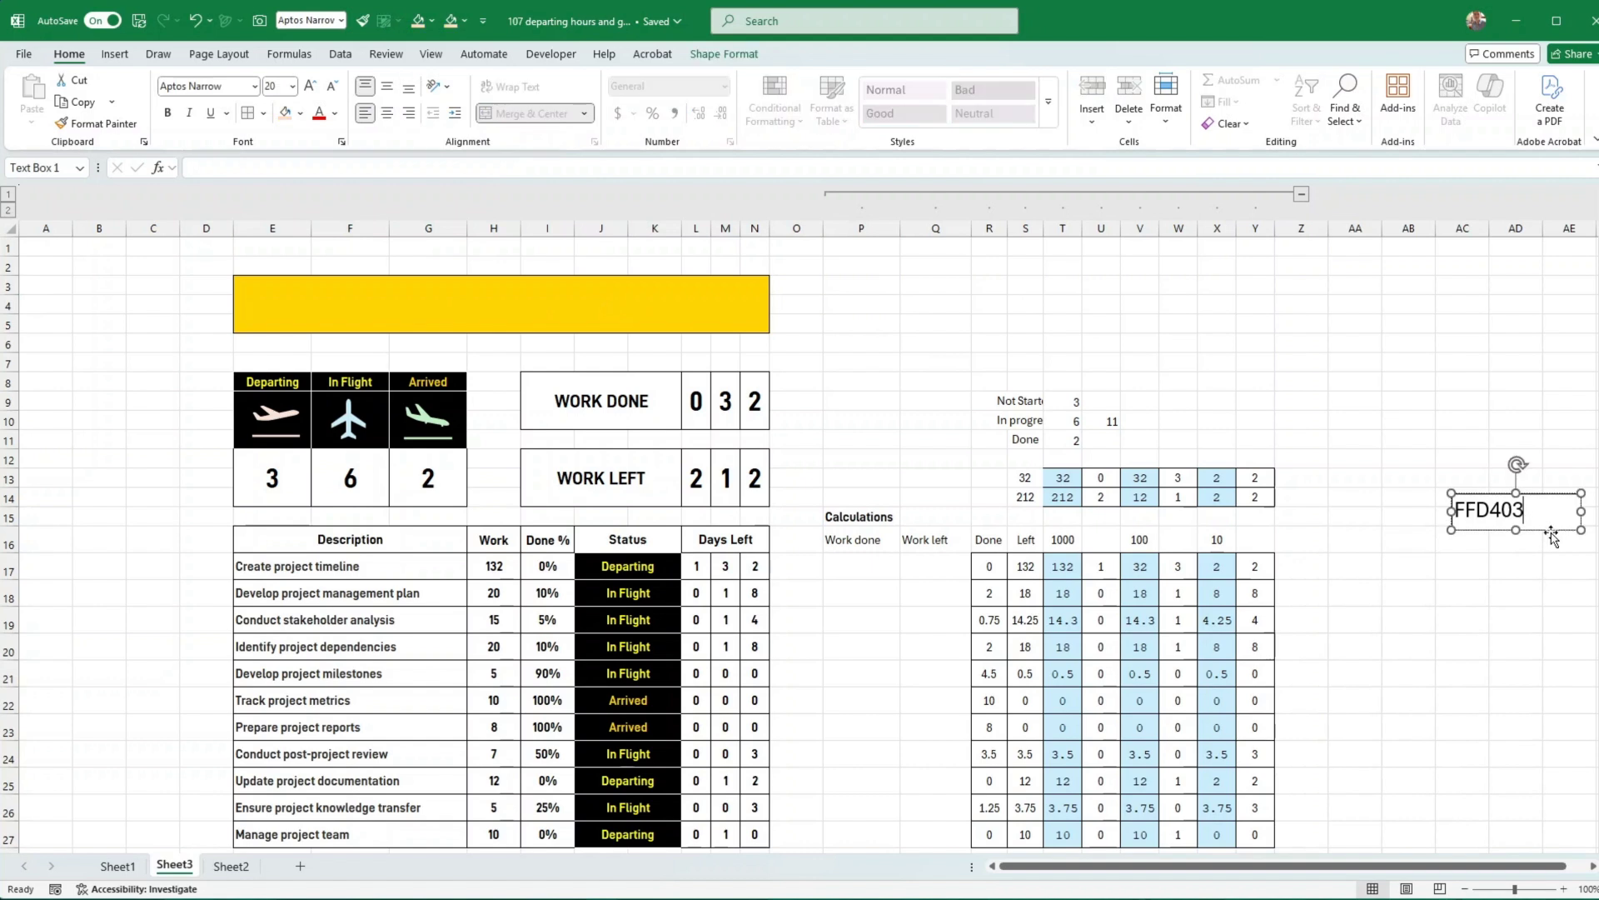
drag(1547, 521, 1099, 322)
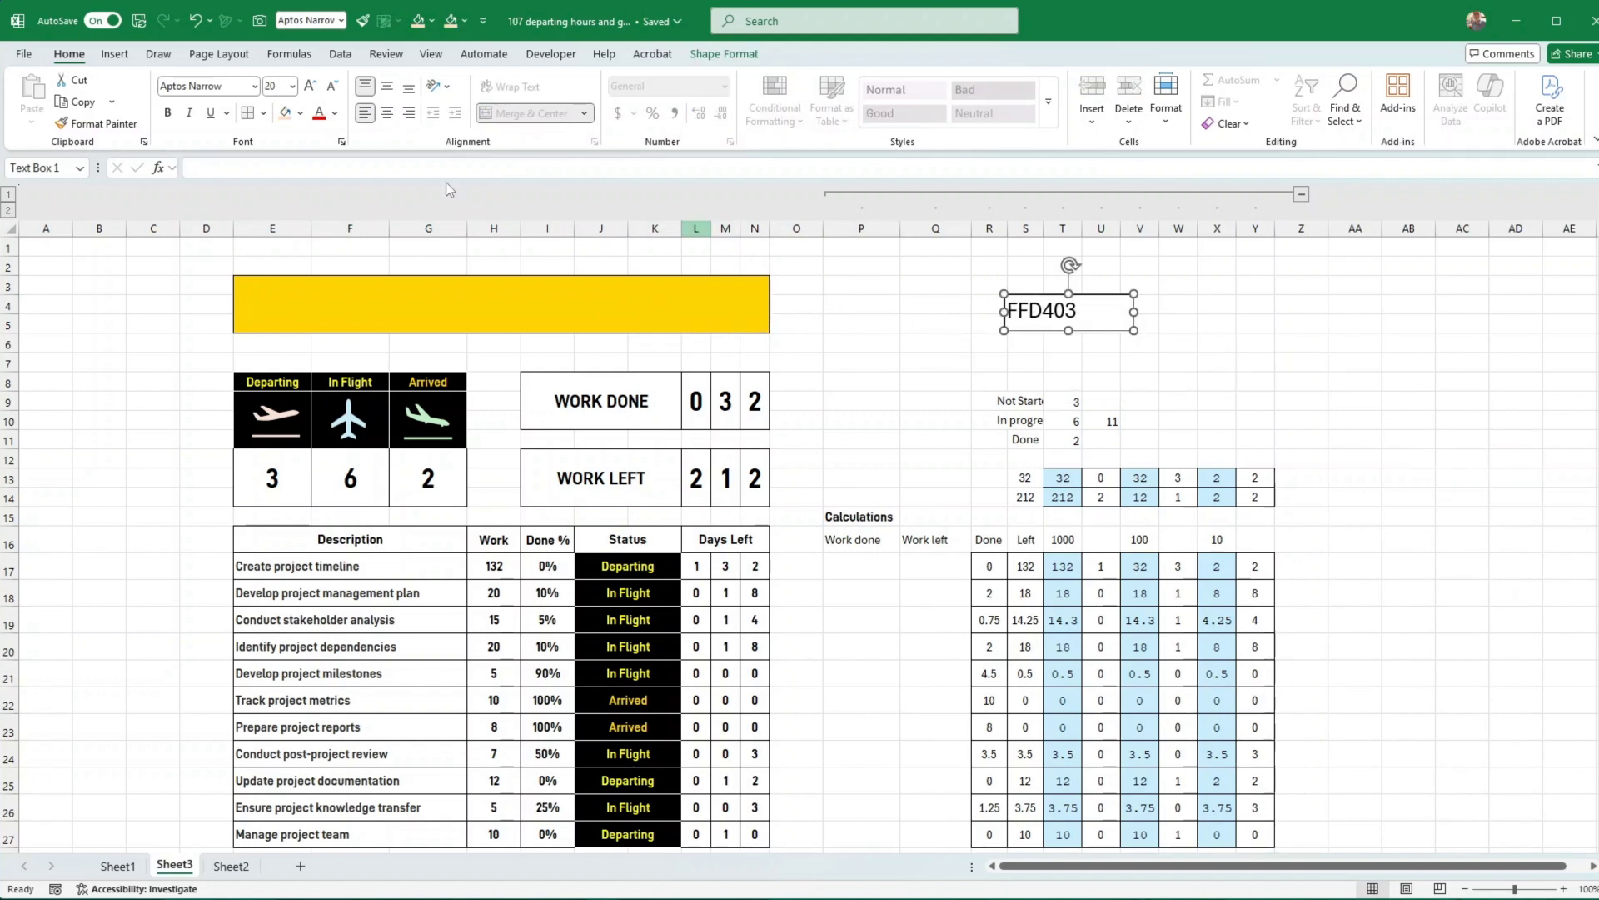
click(300, 113)
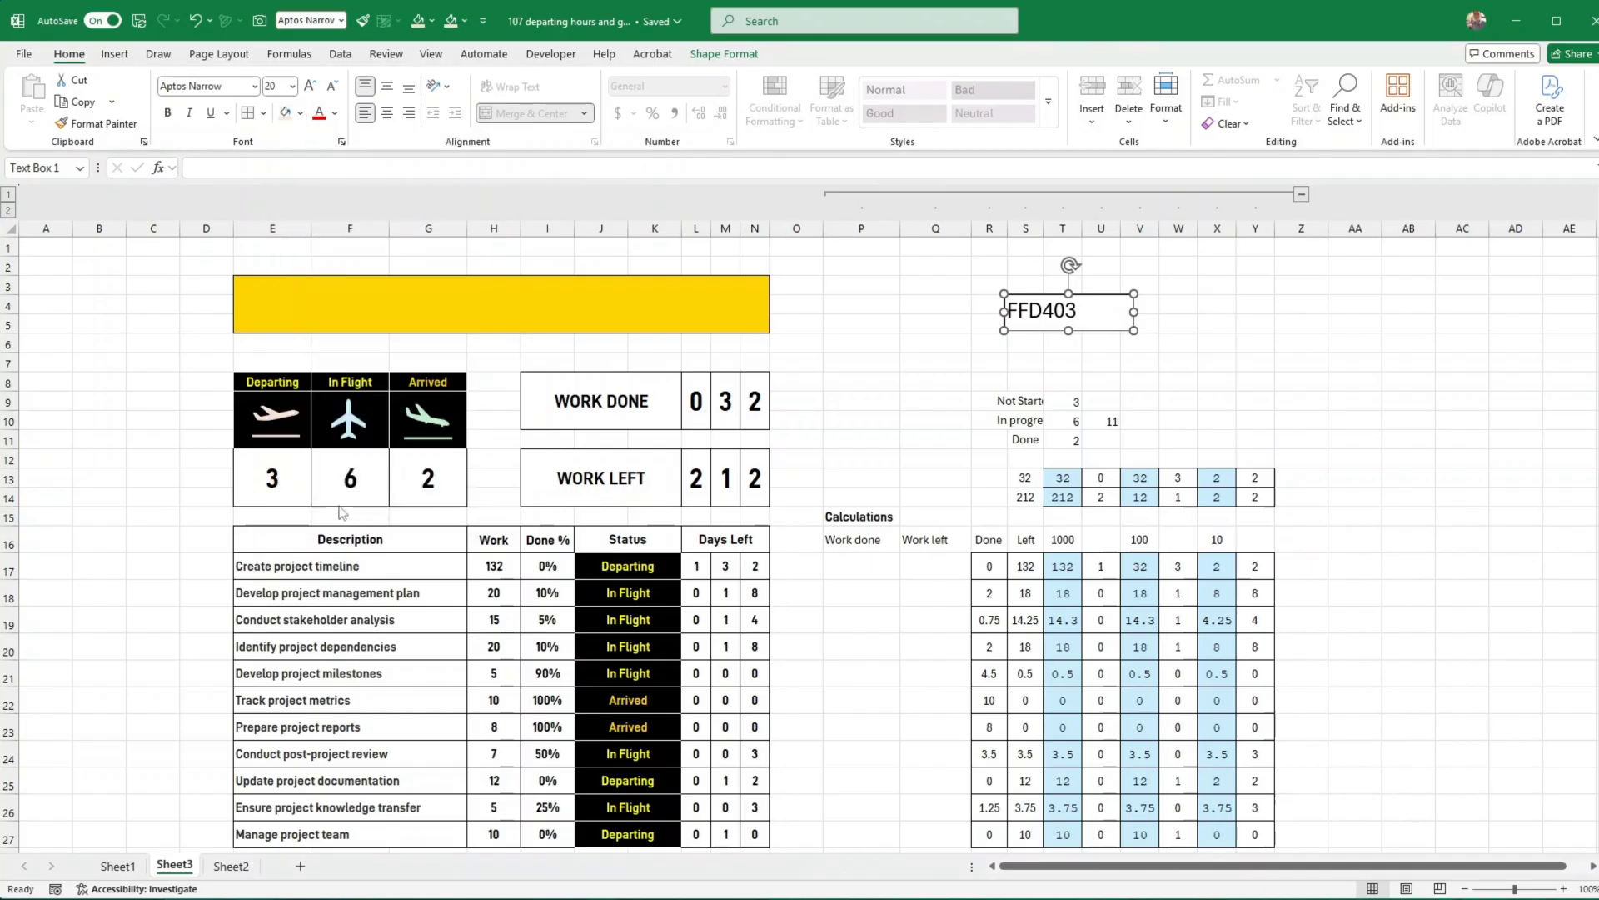
click(341, 508)
click(847, 466)
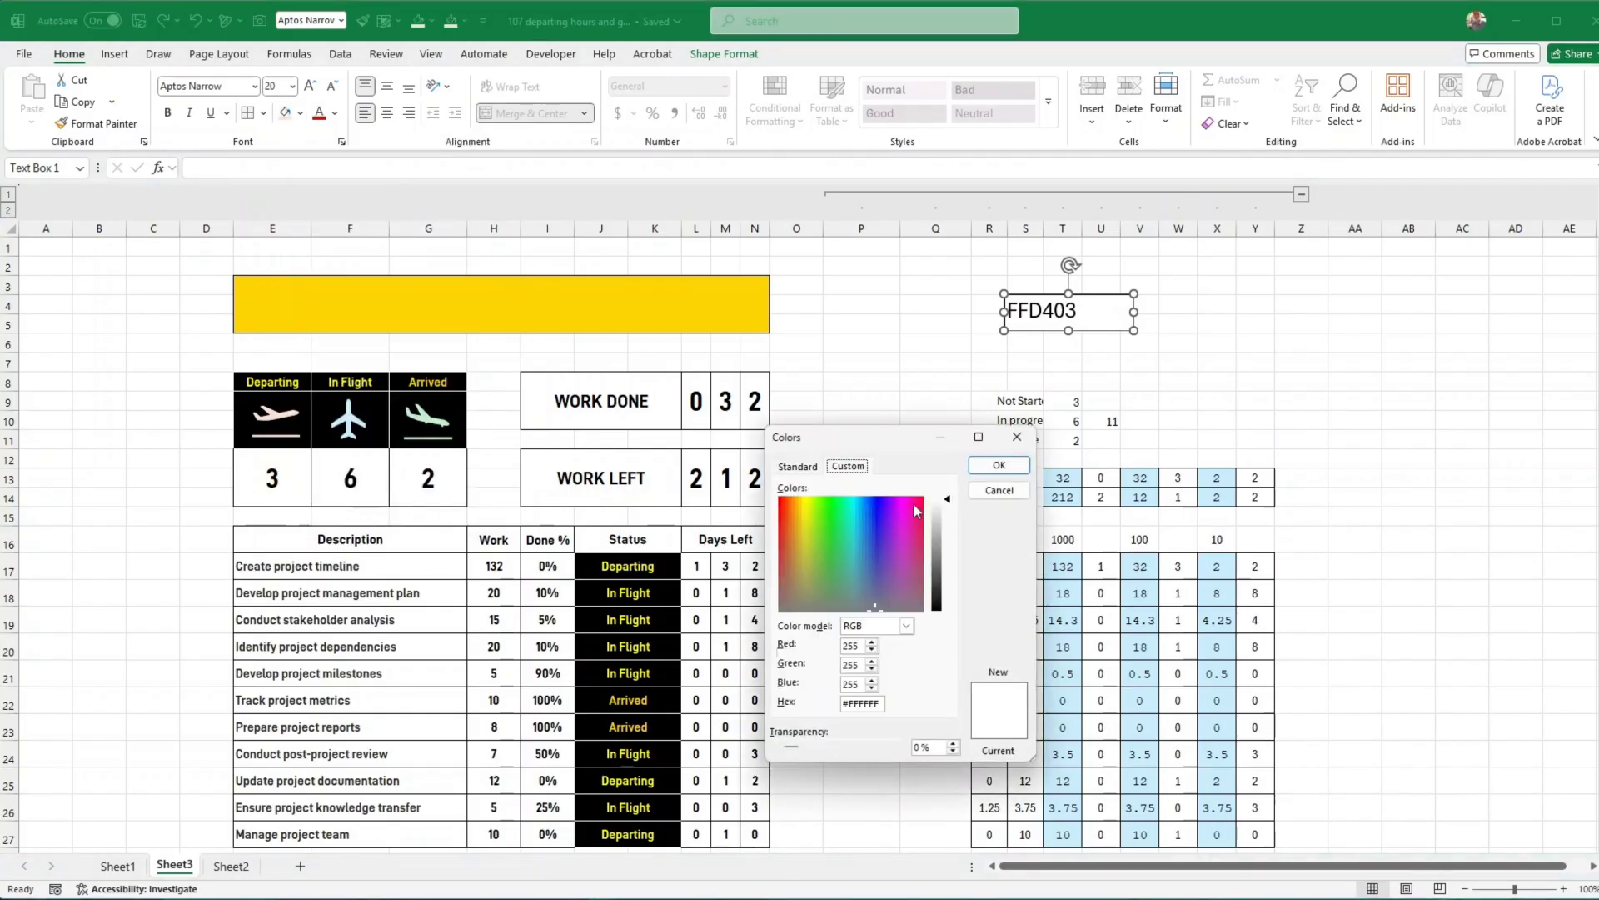
click(859, 703)
click(999, 489)
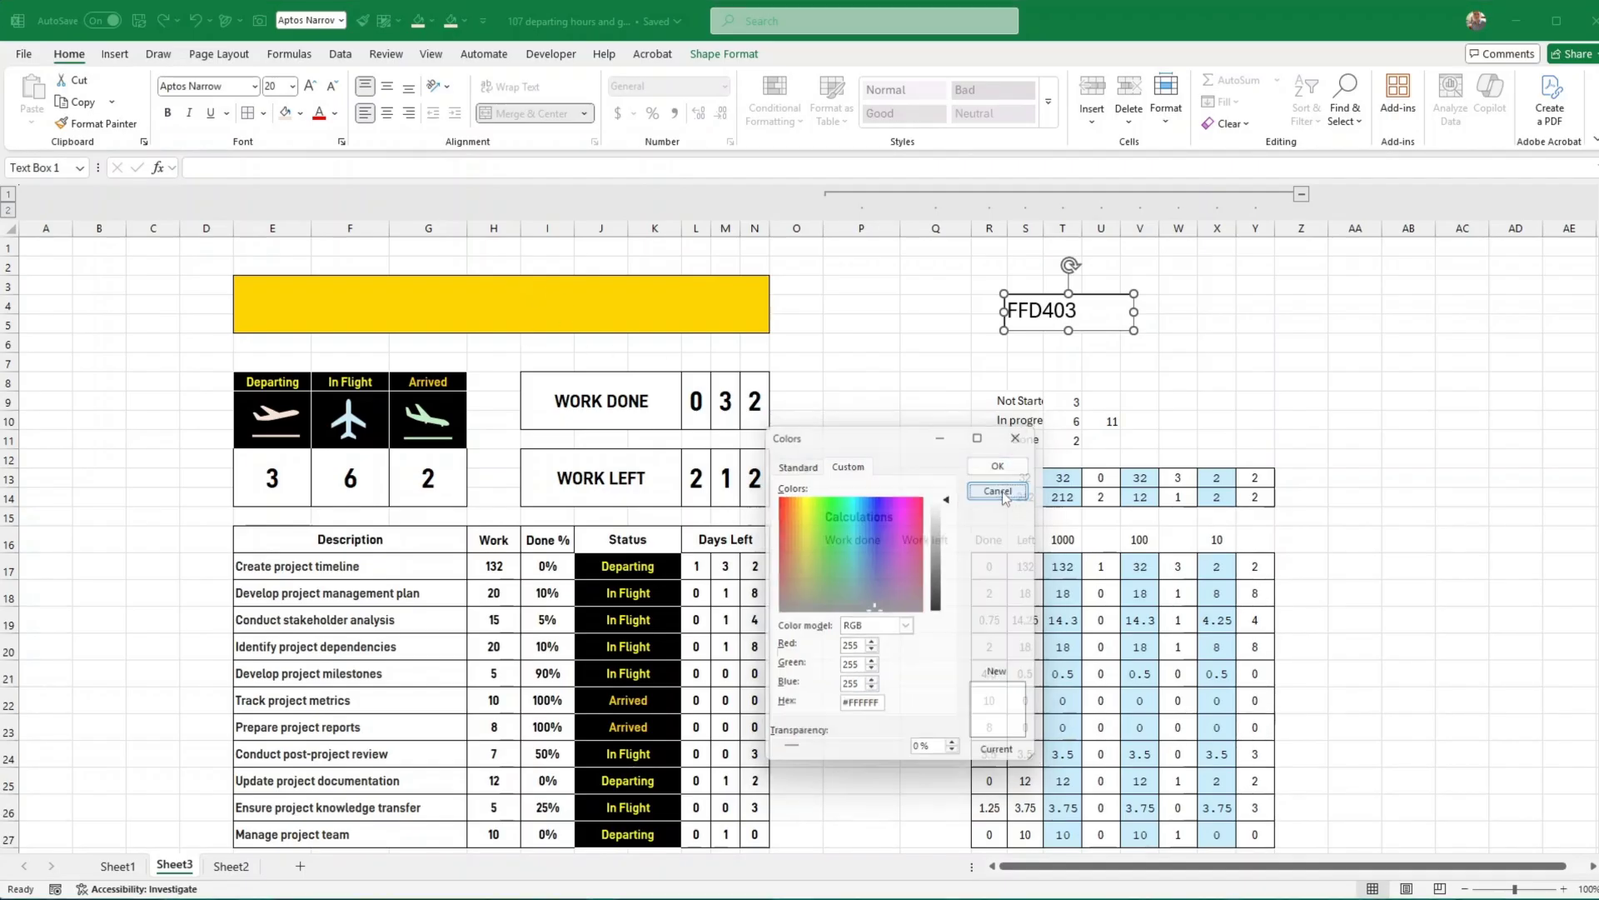
Apply the custom fill colour with hex code FFD403 to the merged banner in rows 3 to 5
click(558, 309)
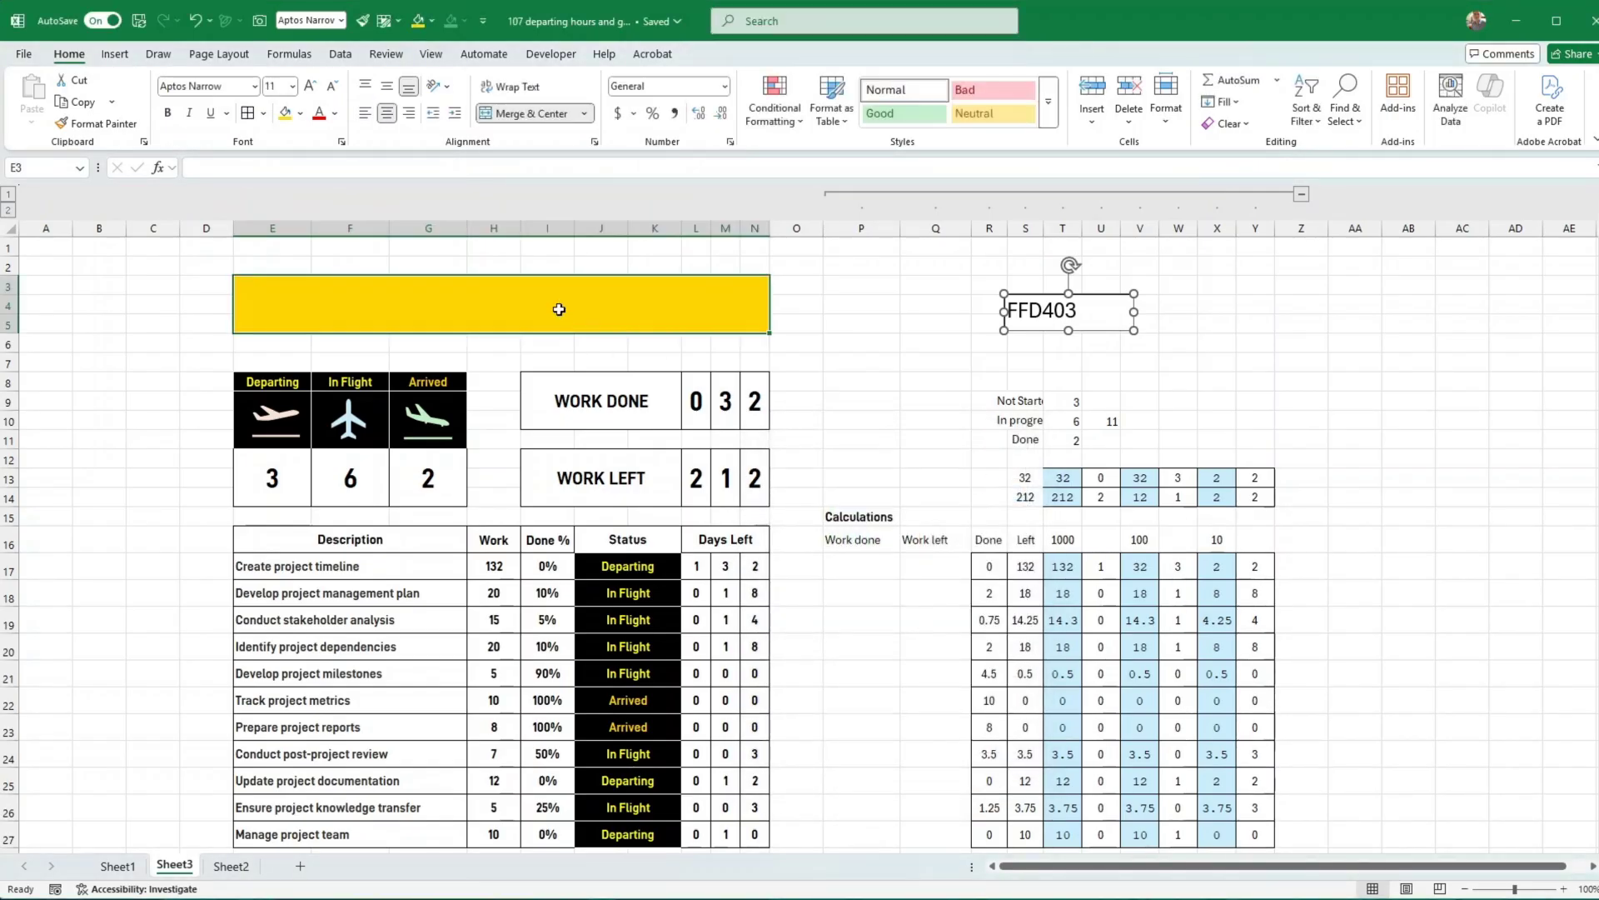
click(301, 114)
click(301, 116)
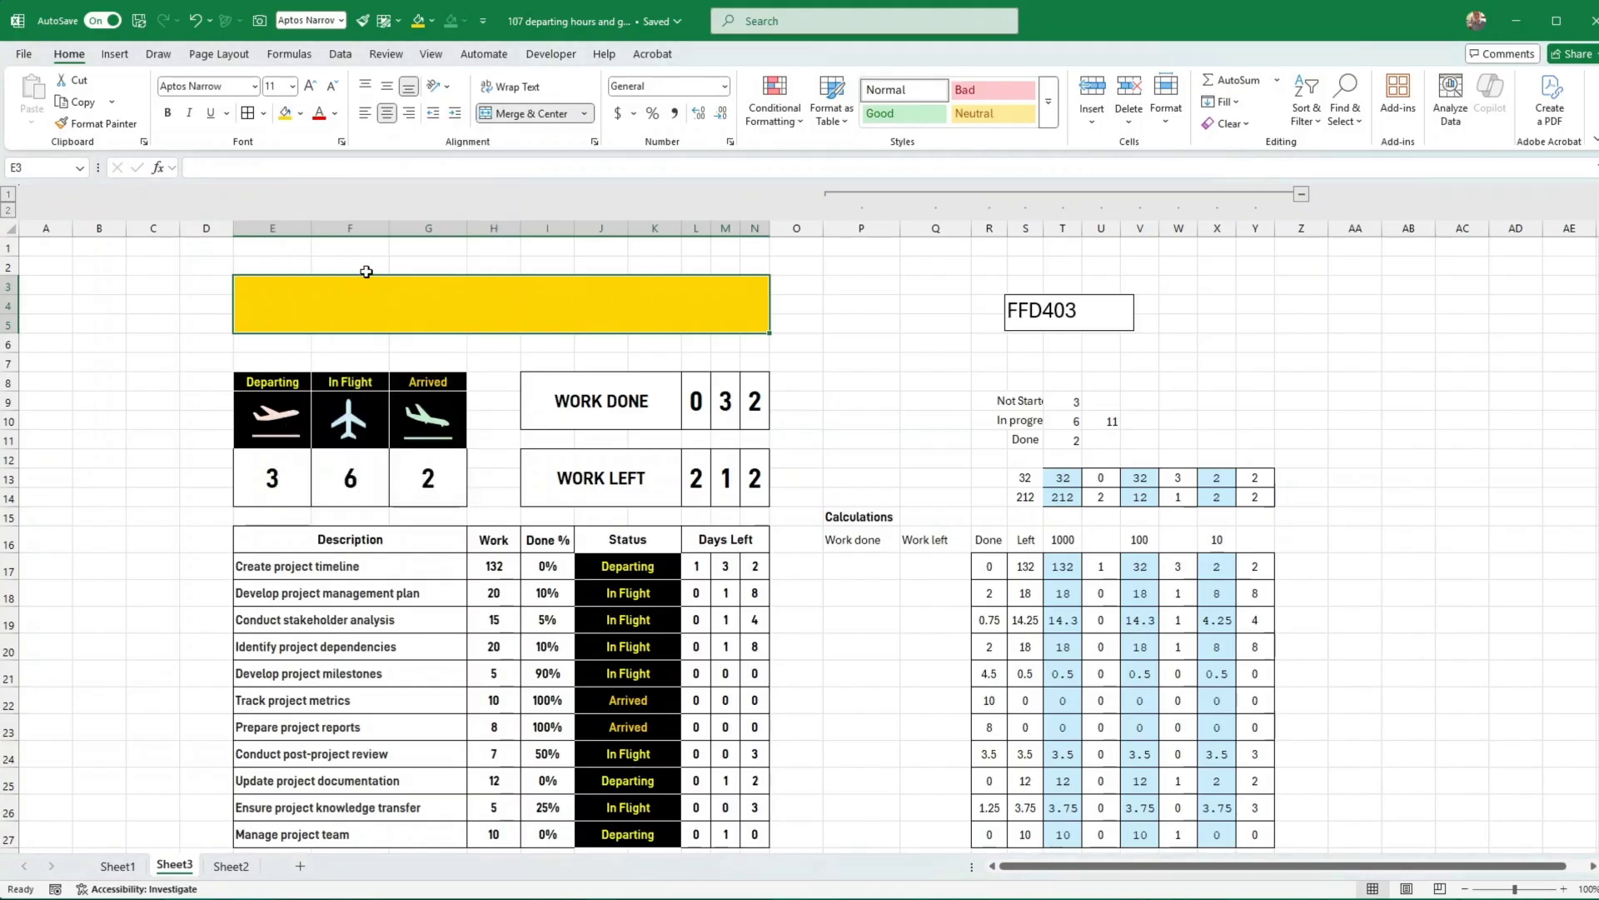
click(301, 114)
click(360, 483)
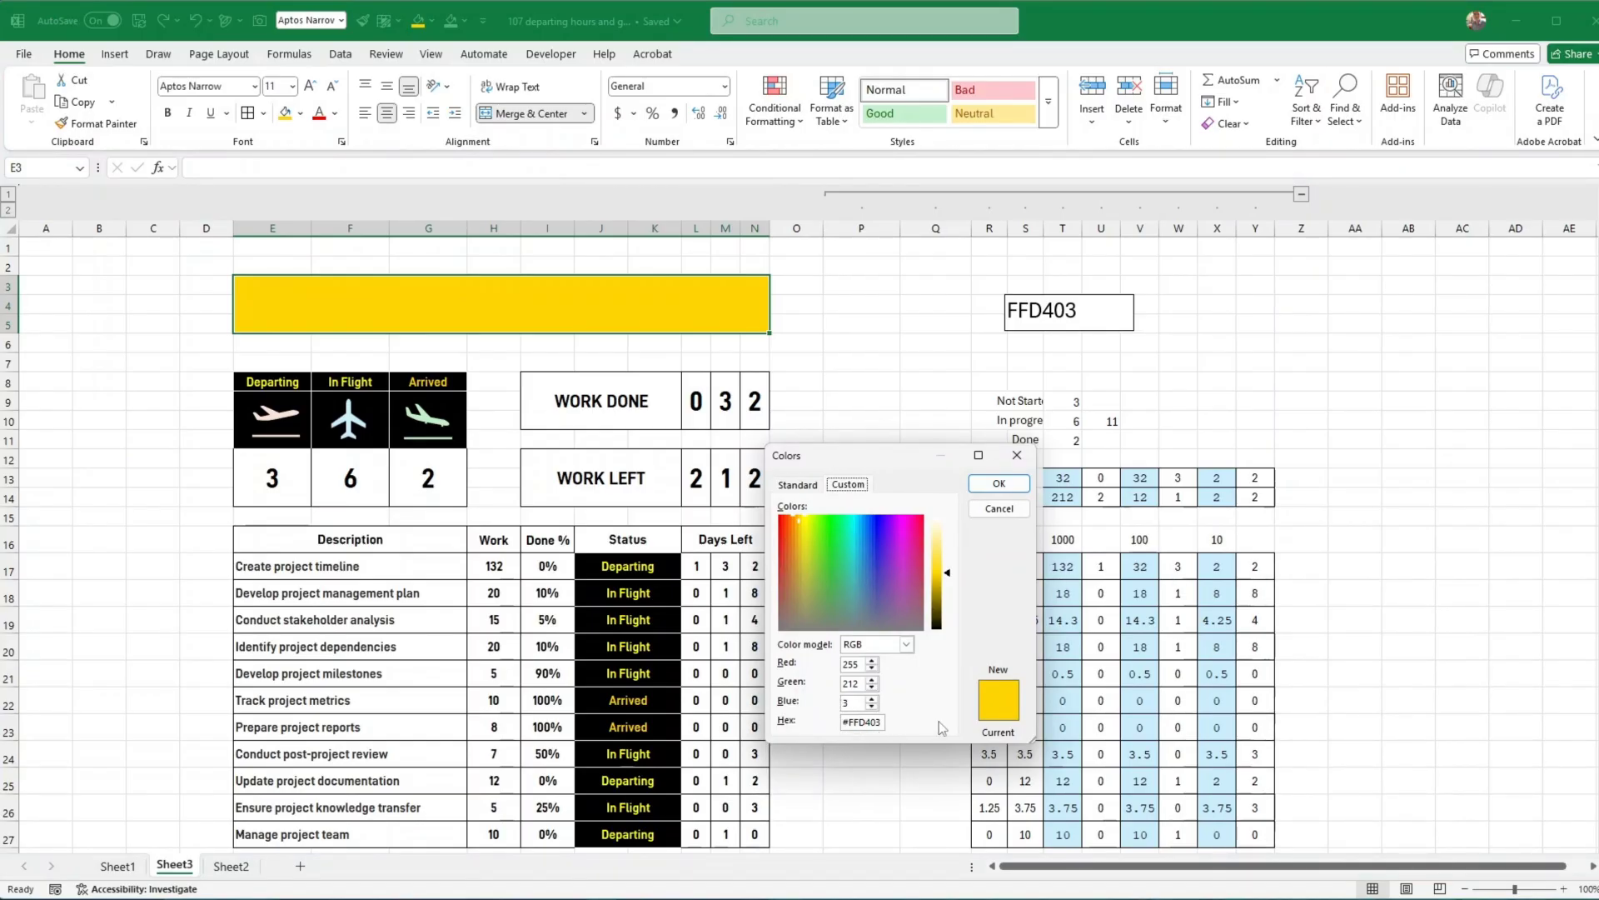
click(998, 483)
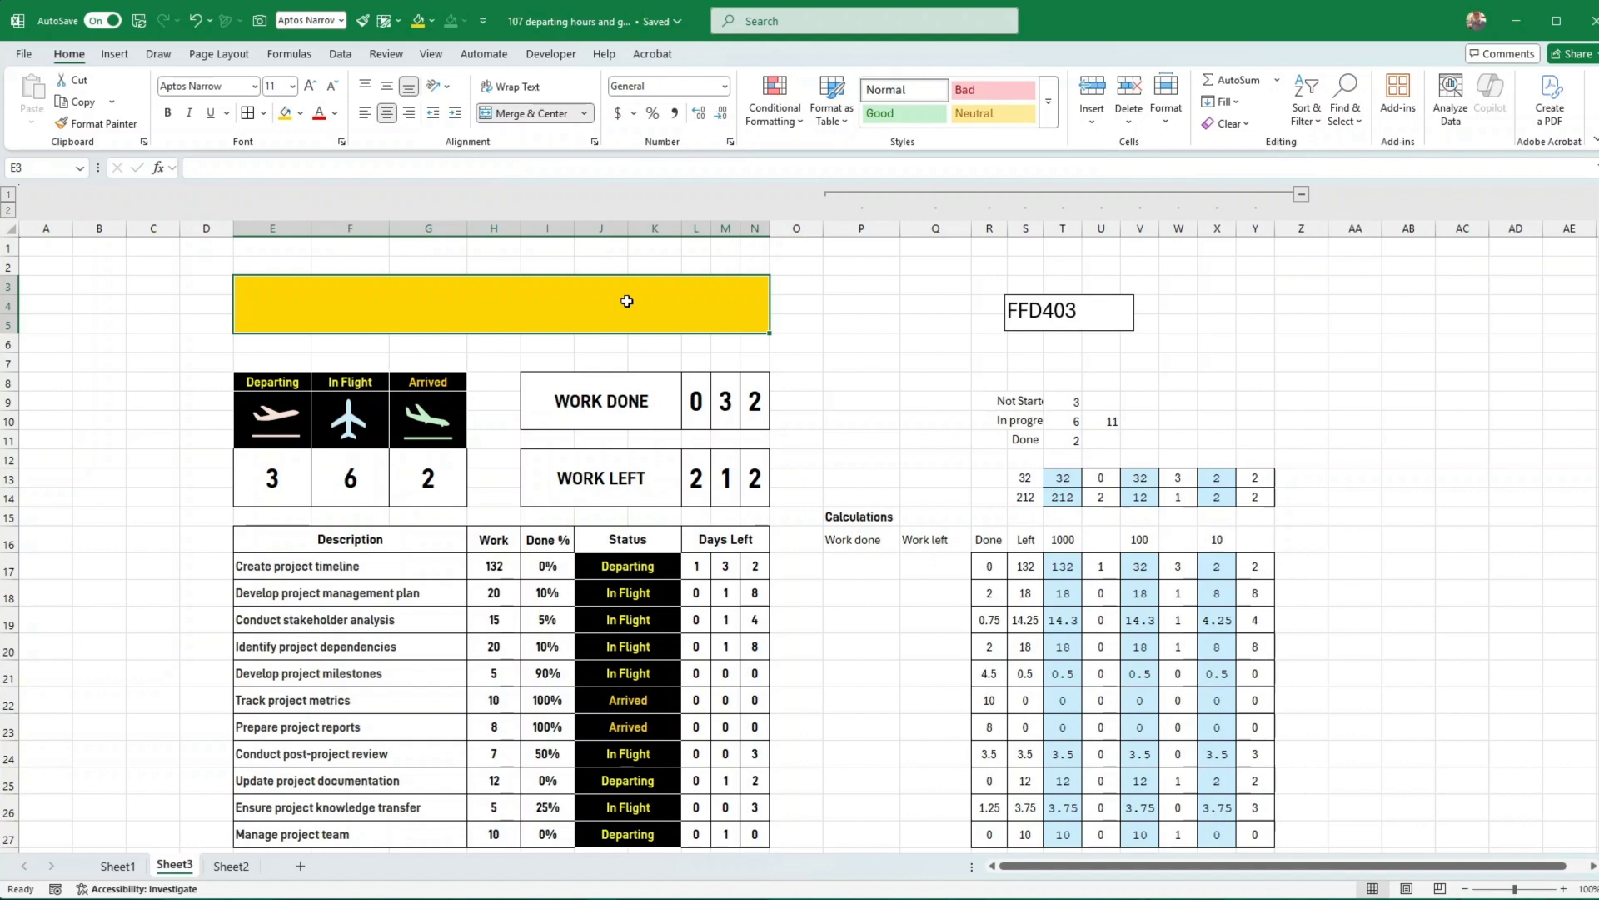
Enter the title TASKS ARRIVING / DEPARTING in the gold merged banner
text(TASK)
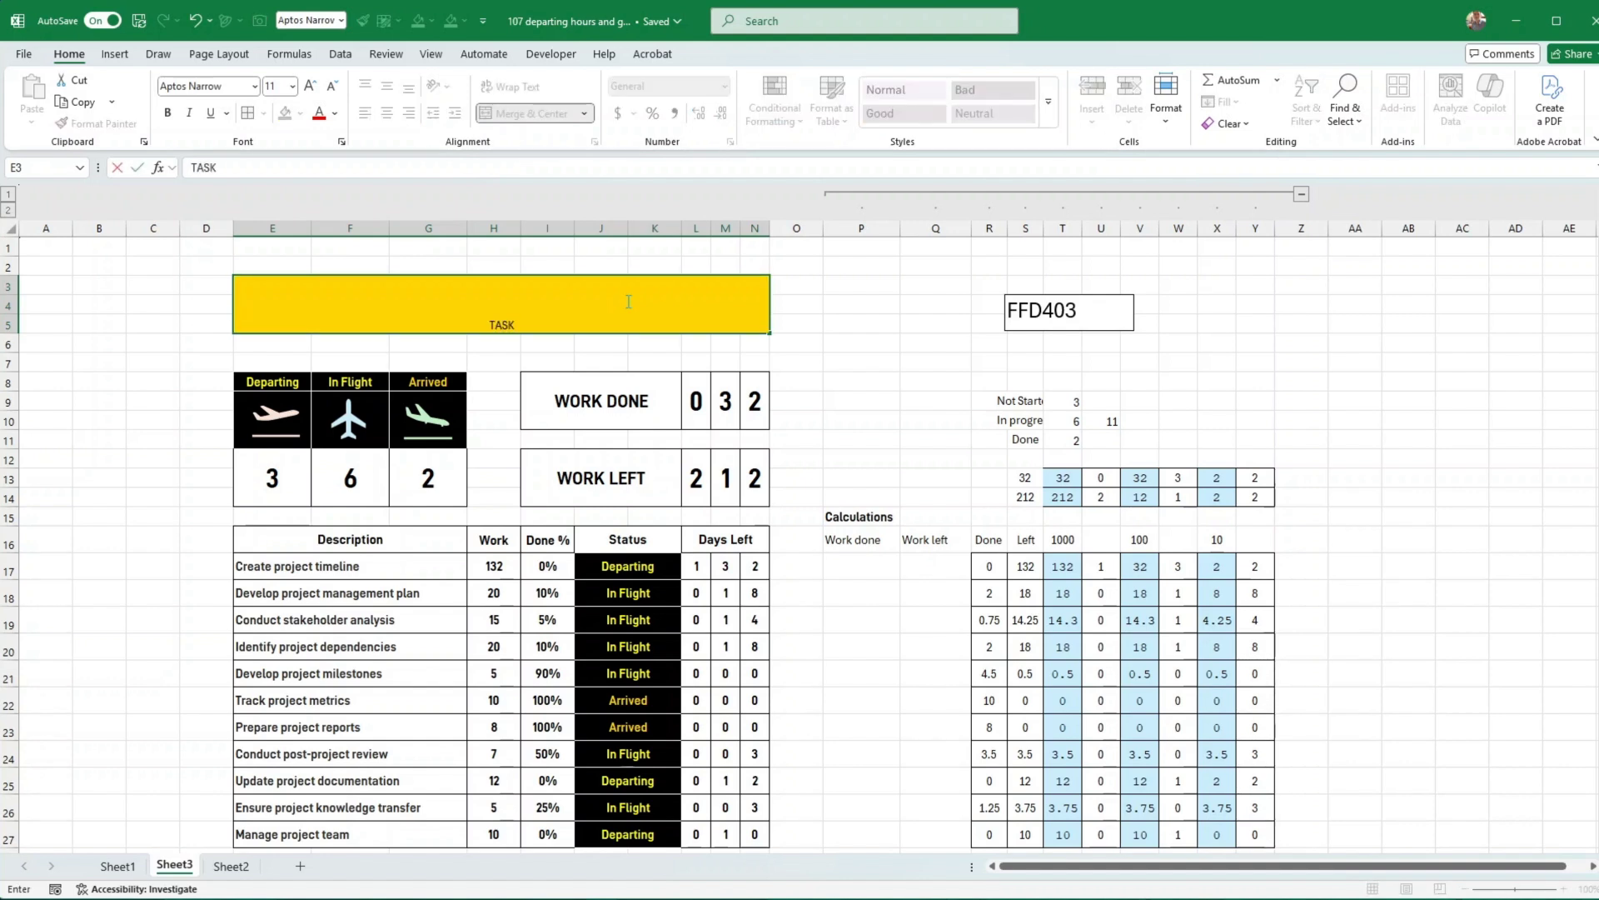
text(S ARRIVING / DEPA)
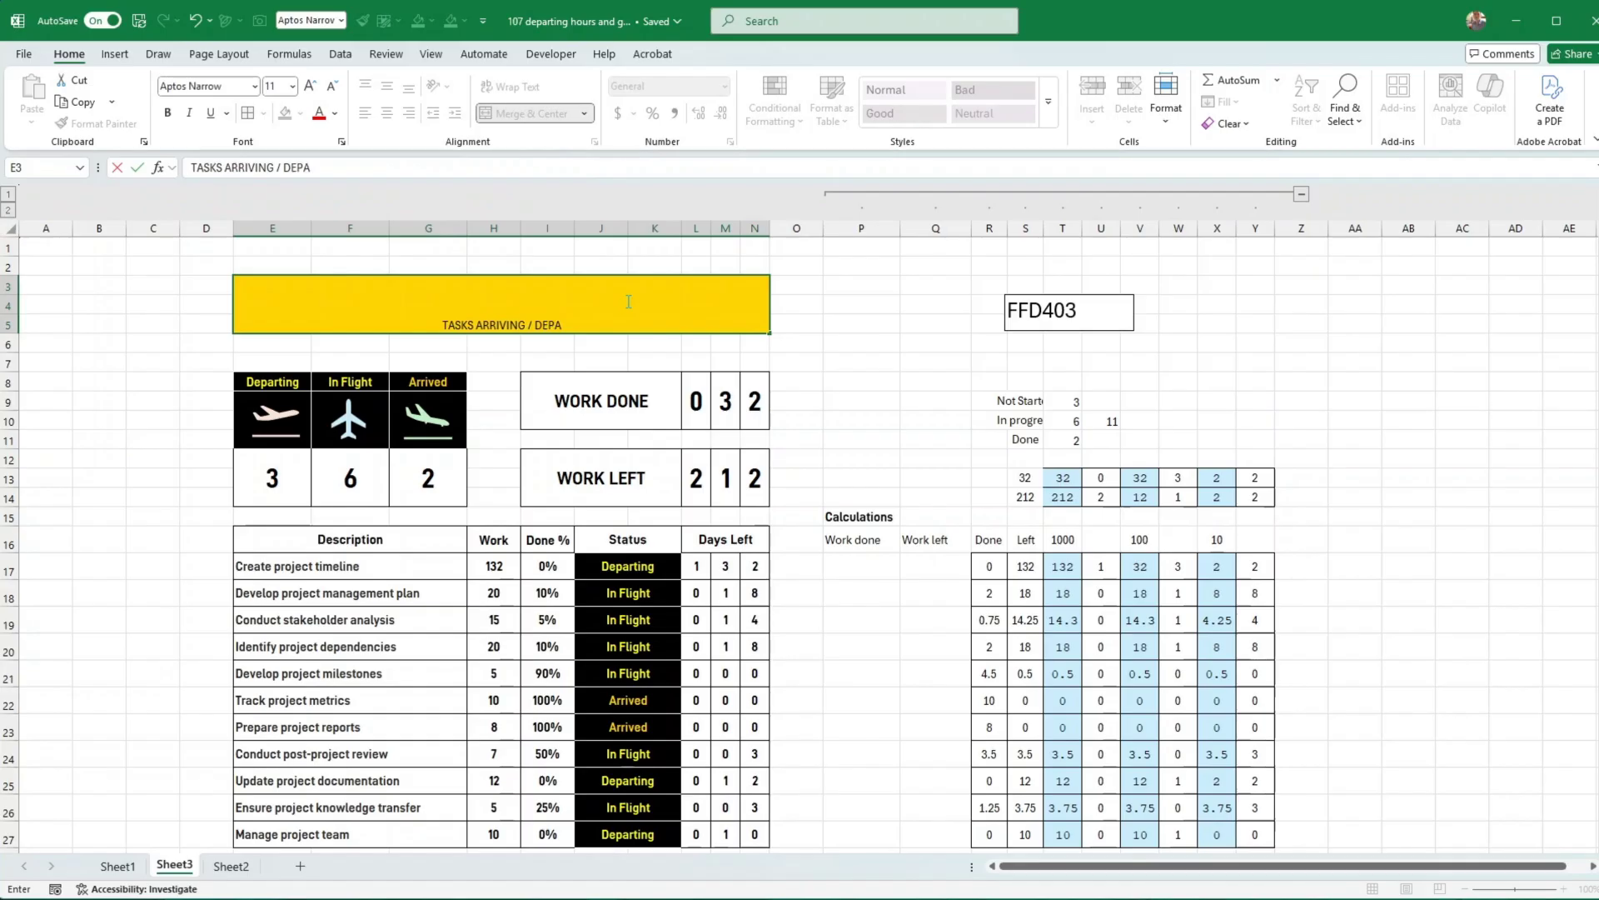
text(RTING)
click(628, 301)
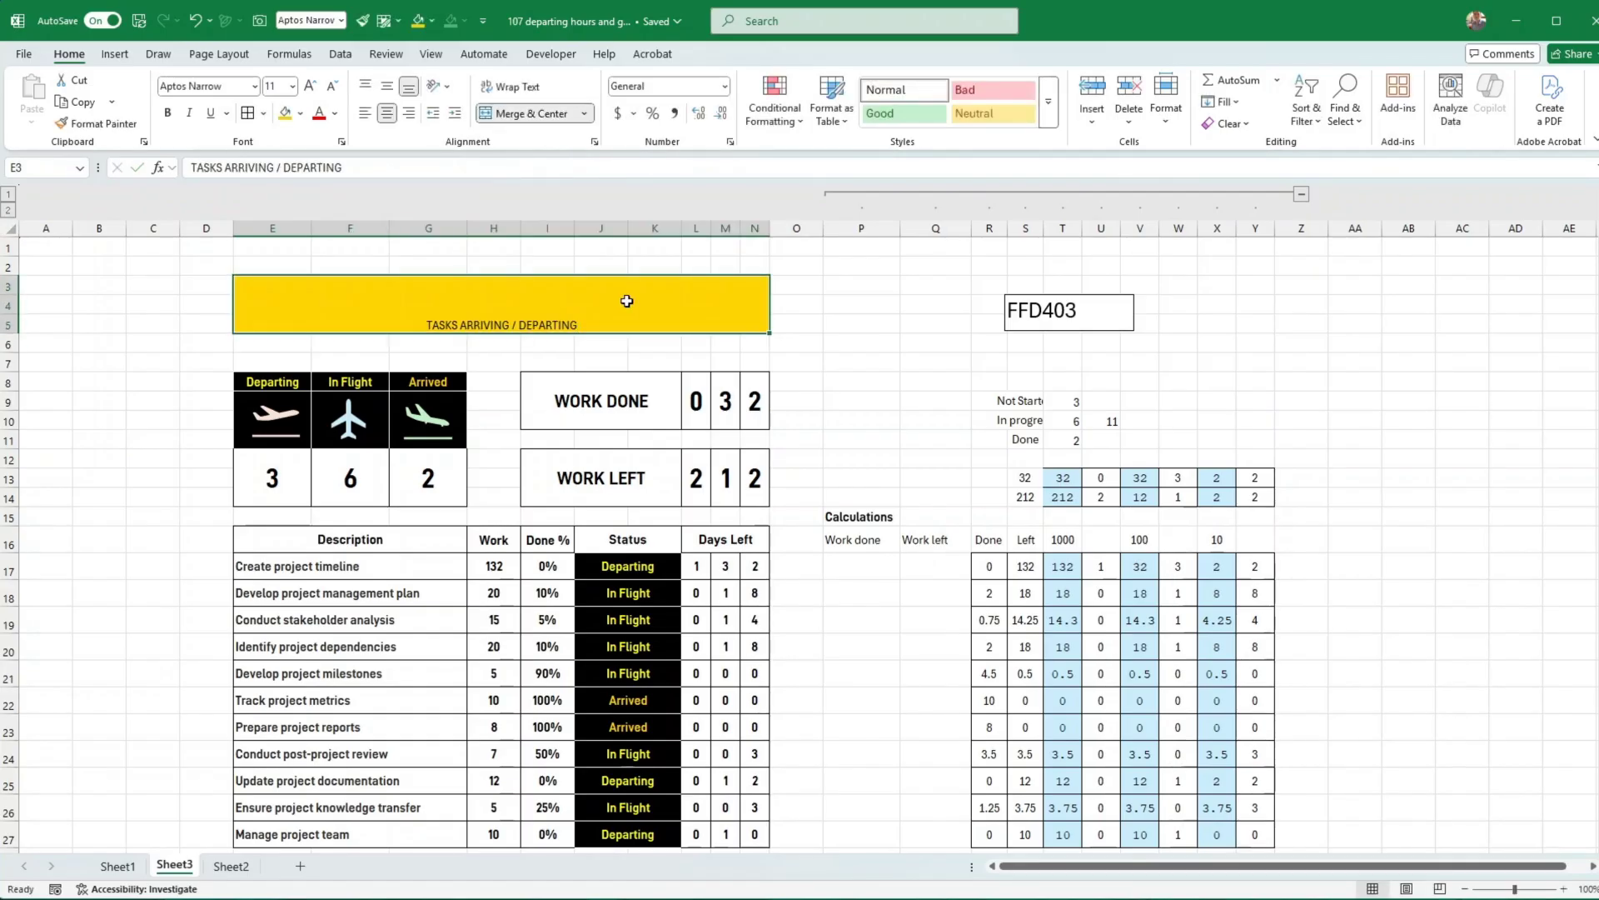
Change the banner title's font to D-DIN
click(223, 86)
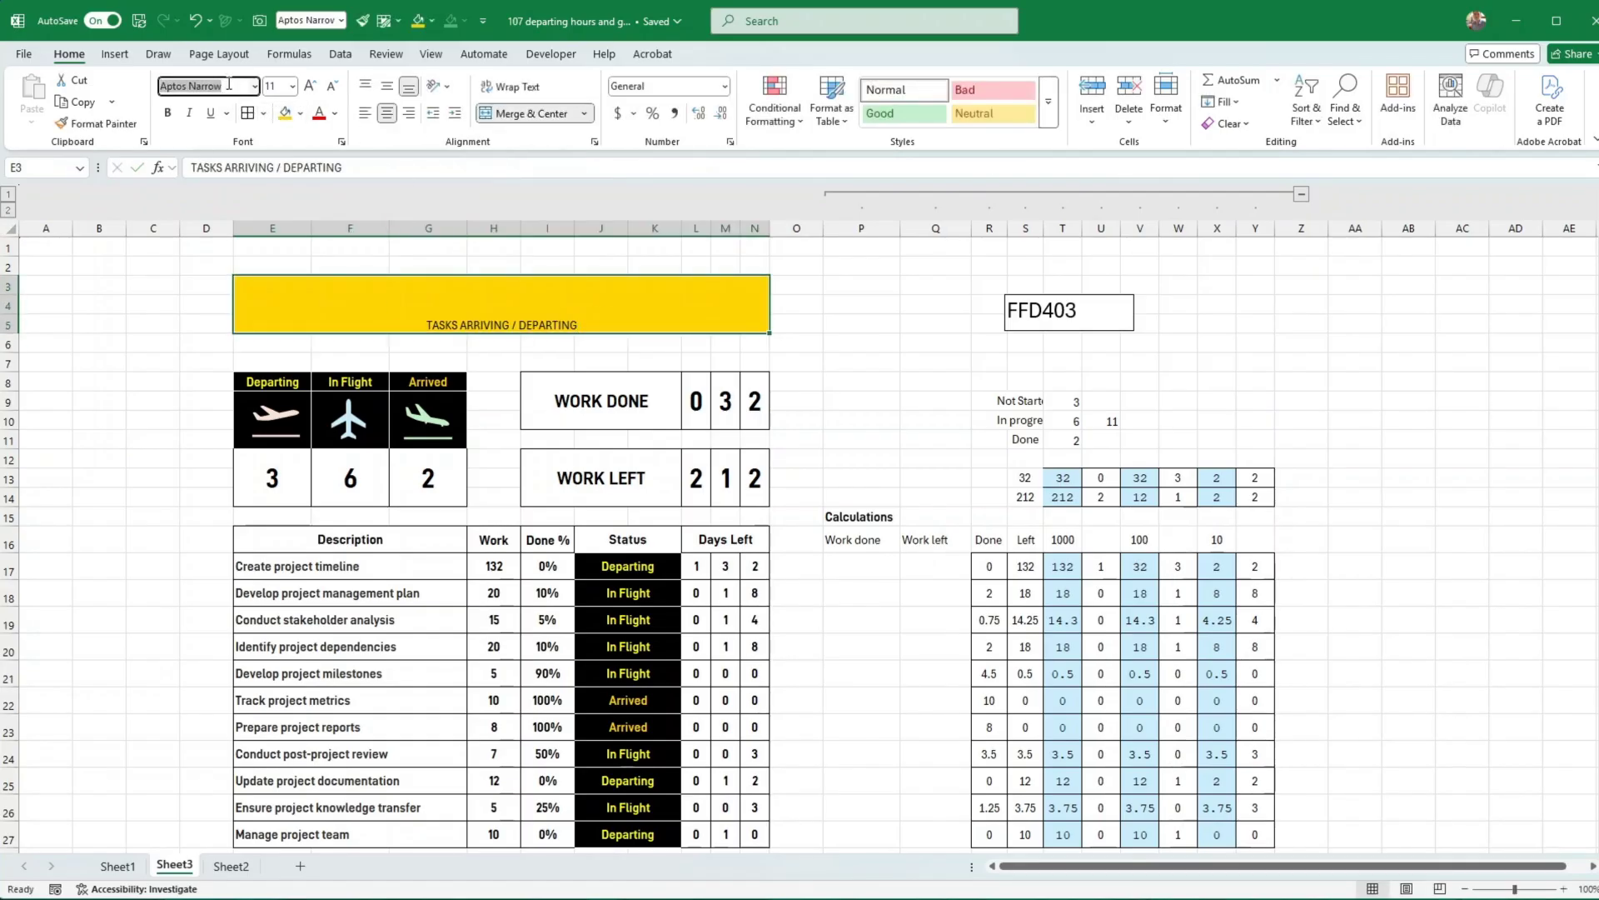
text(D-DIN)
key(Return)
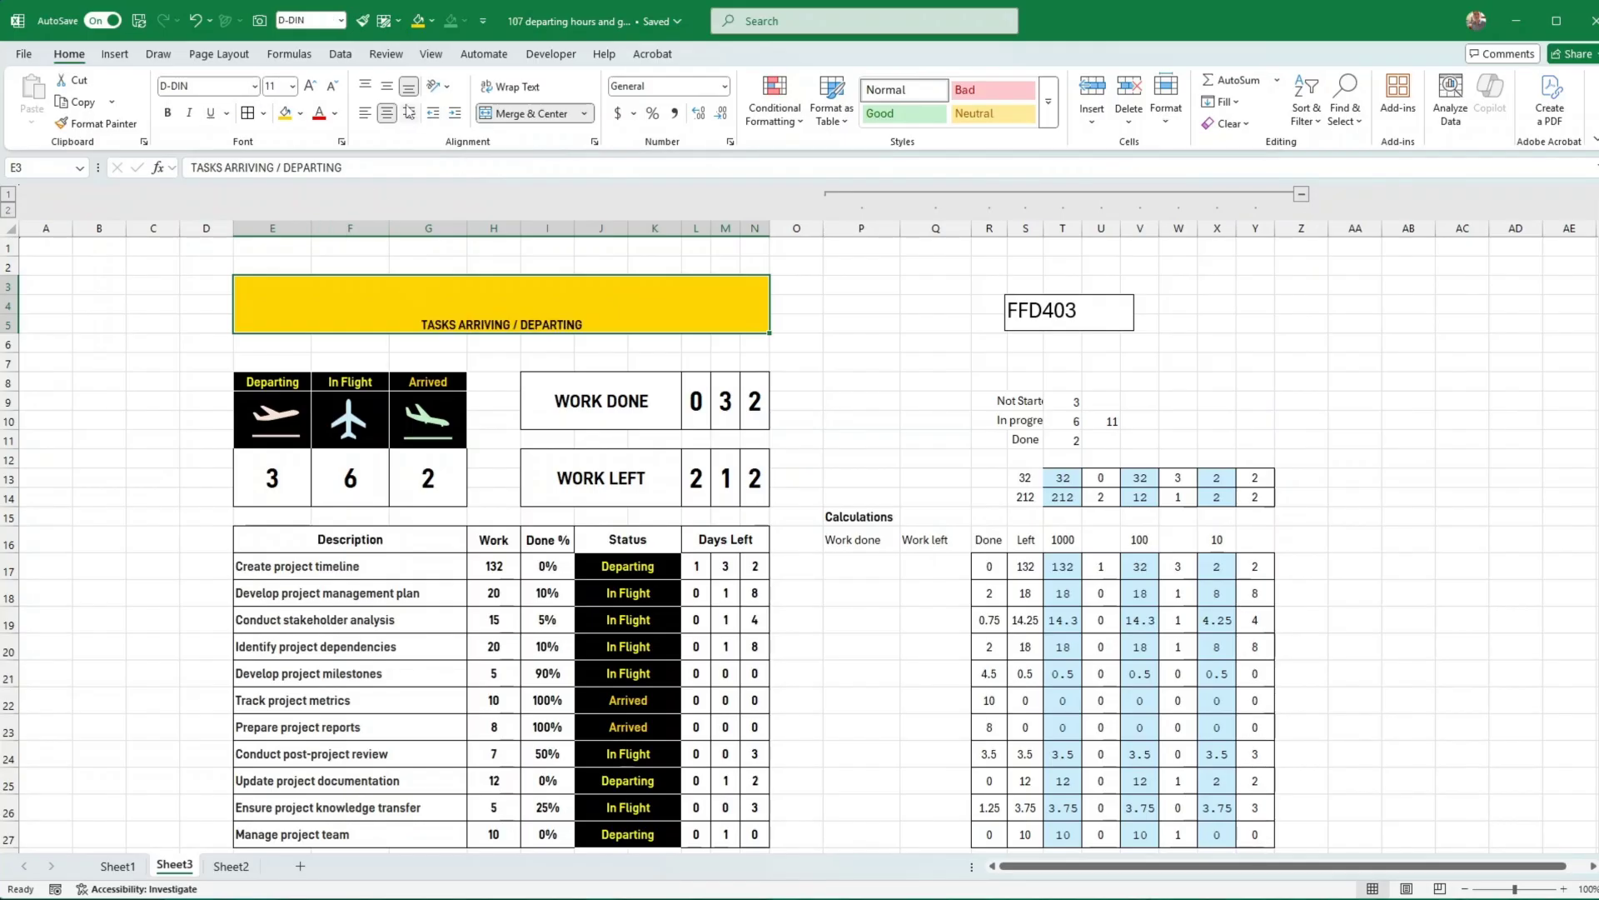
Centre the banner title vertically and increase its font size to 26
click(387, 86)
click(309, 88)
click(308, 88)
click(308, 87)
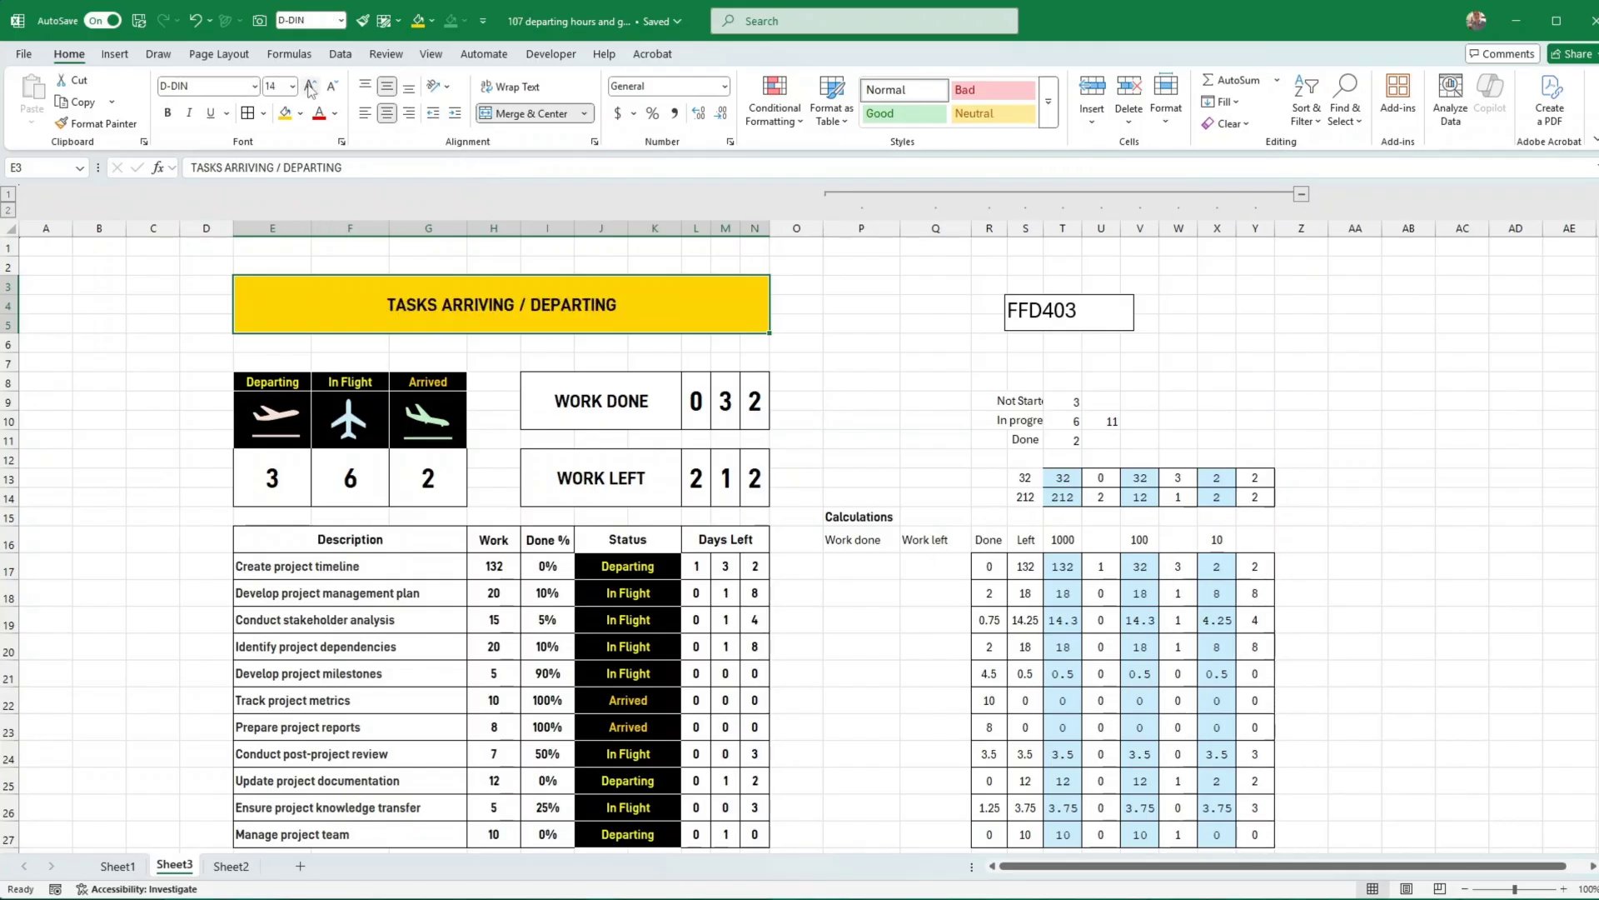
click(308, 87)
click(309, 87)
click(309, 87)
click(309, 88)
click(309, 87)
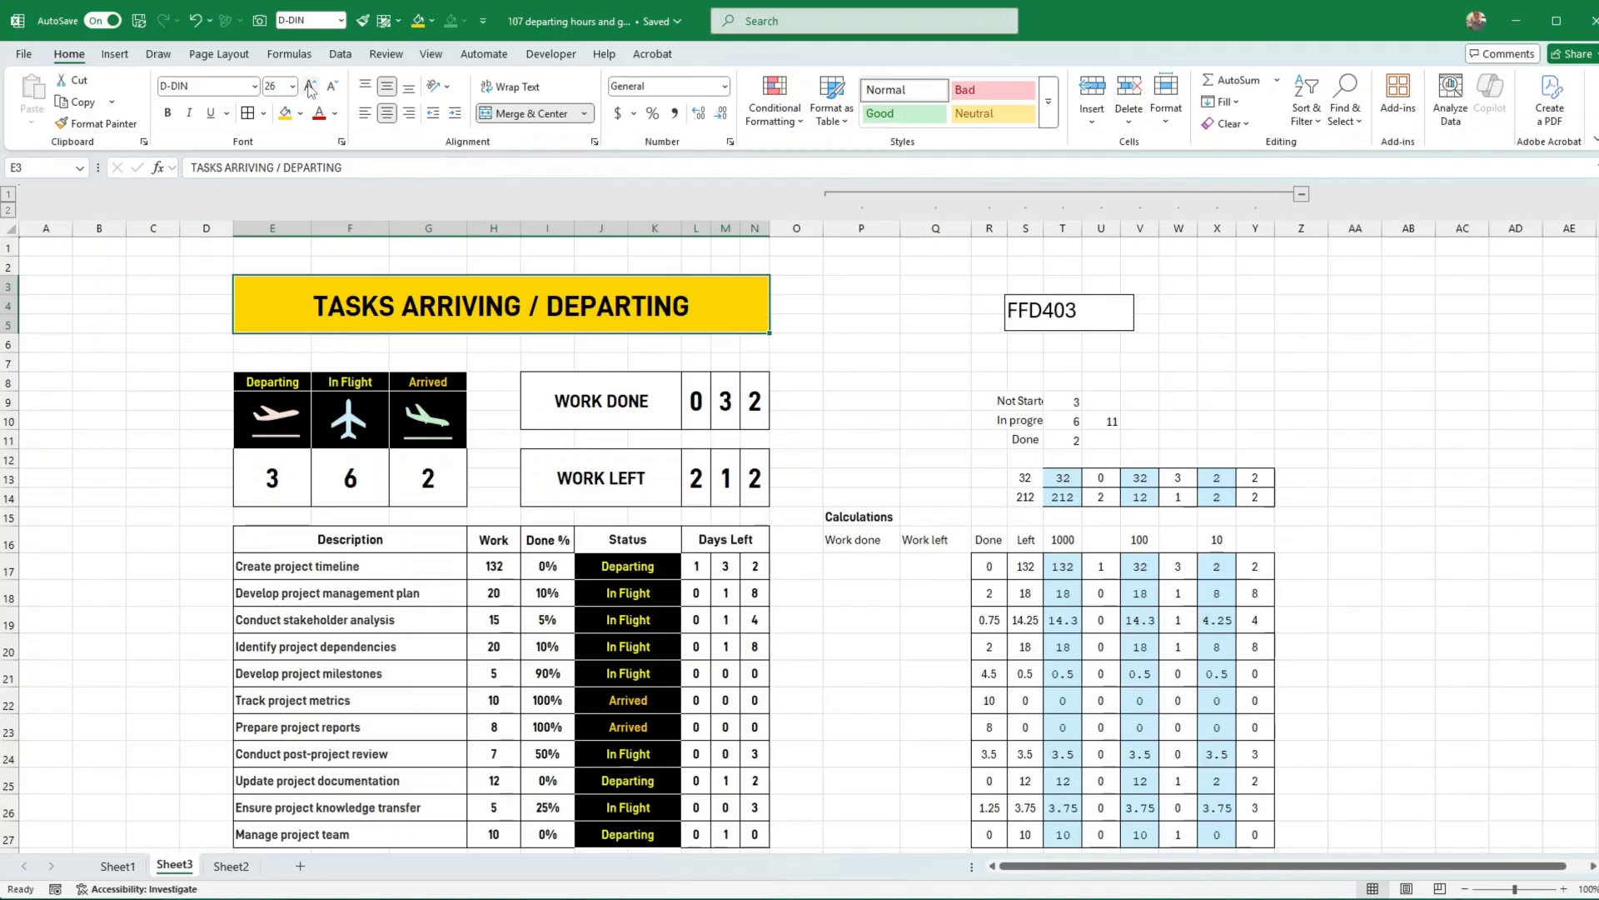
click(893, 416)
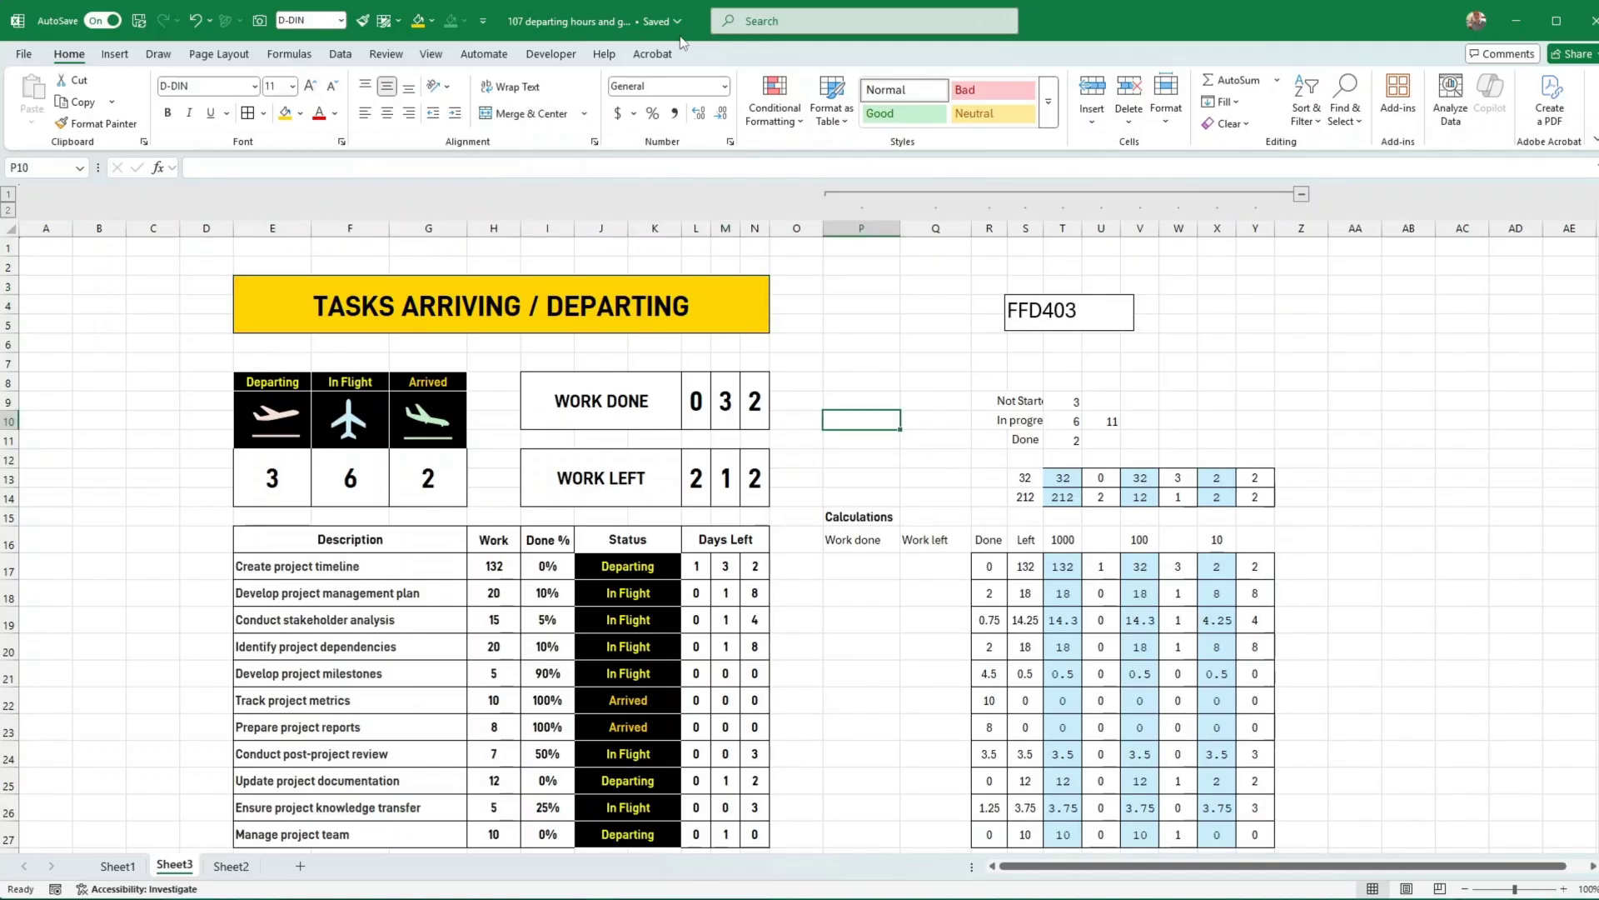
Turn off the gridlines on the tracker sheet
click(432, 54)
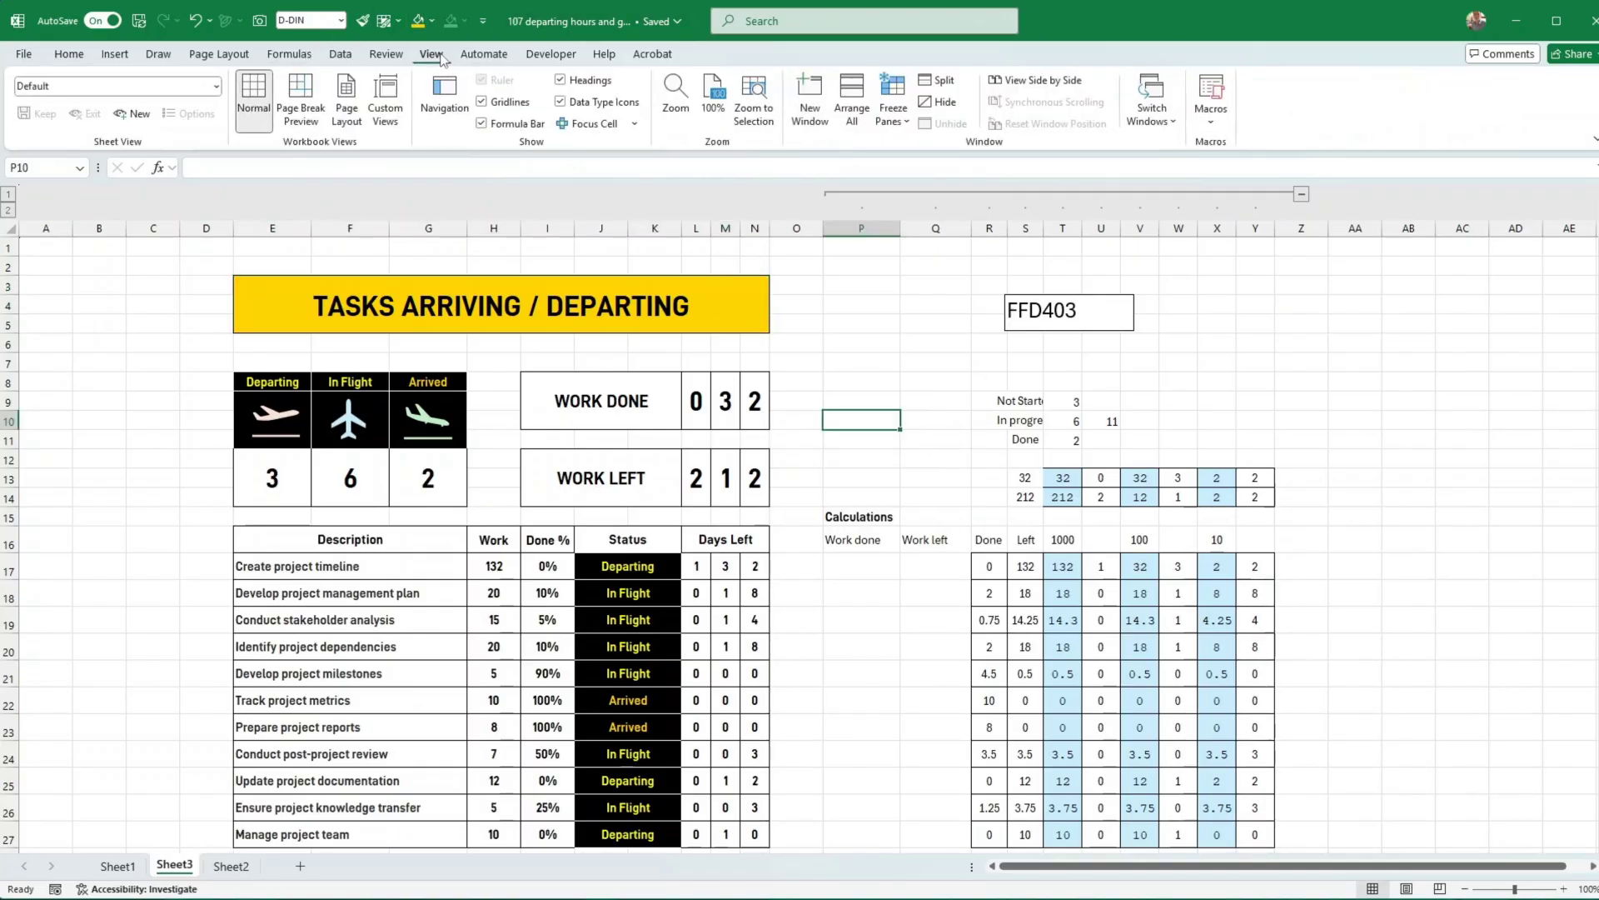
click(482, 101)
click(1303, 377)
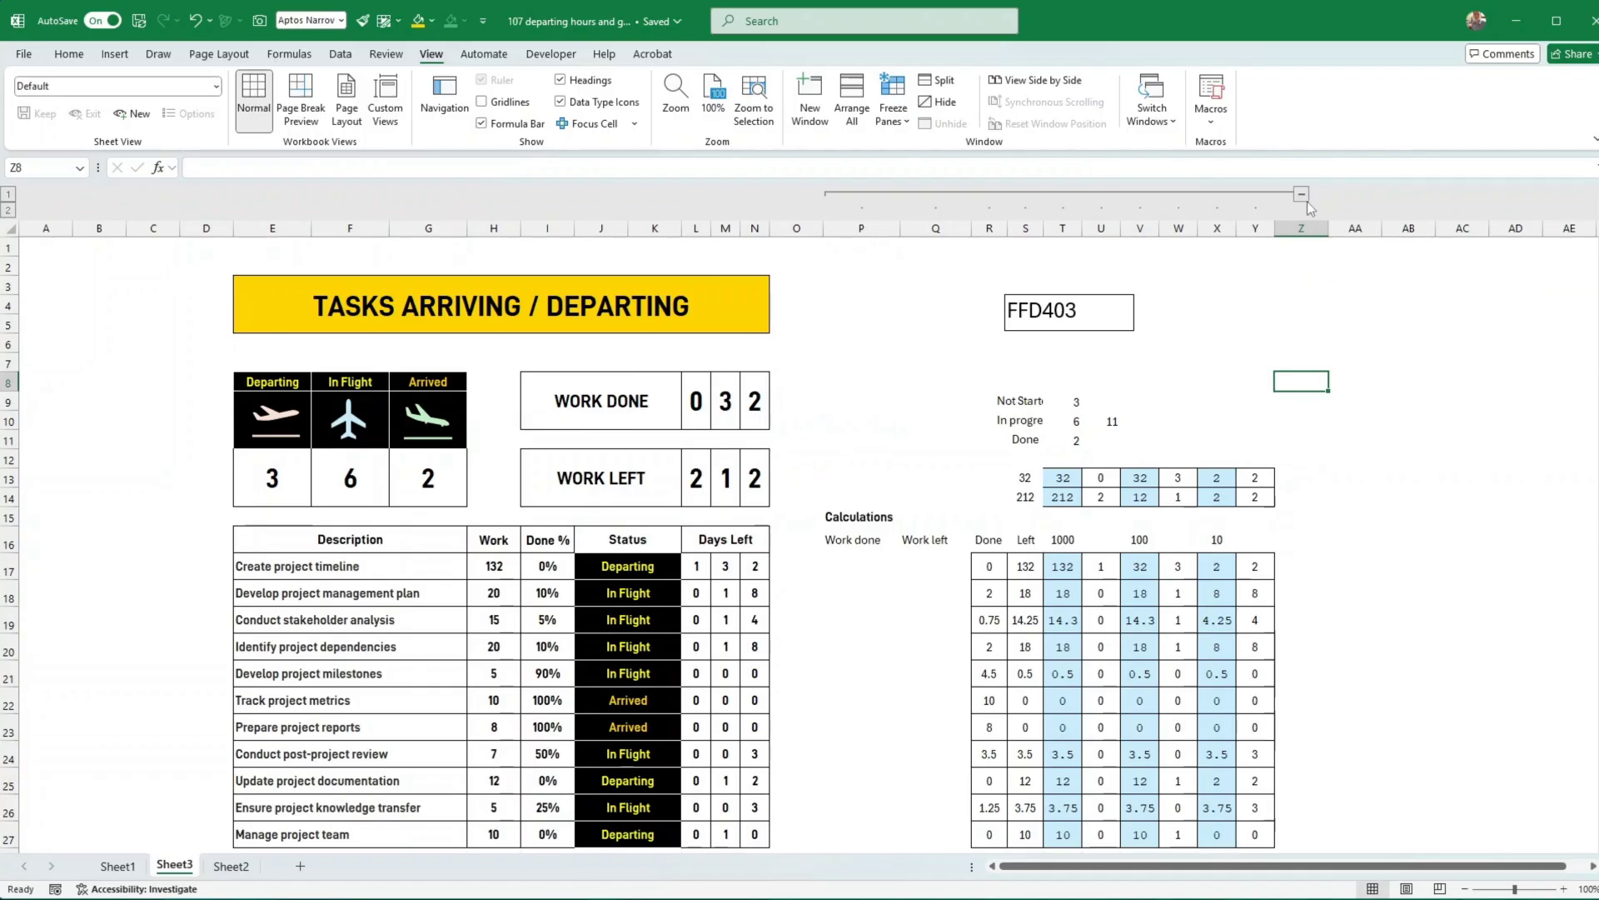
Collapse the grouped calculation columns P to Y so that only the tracker remains displayed
drag(861, 228, 1303, 228)
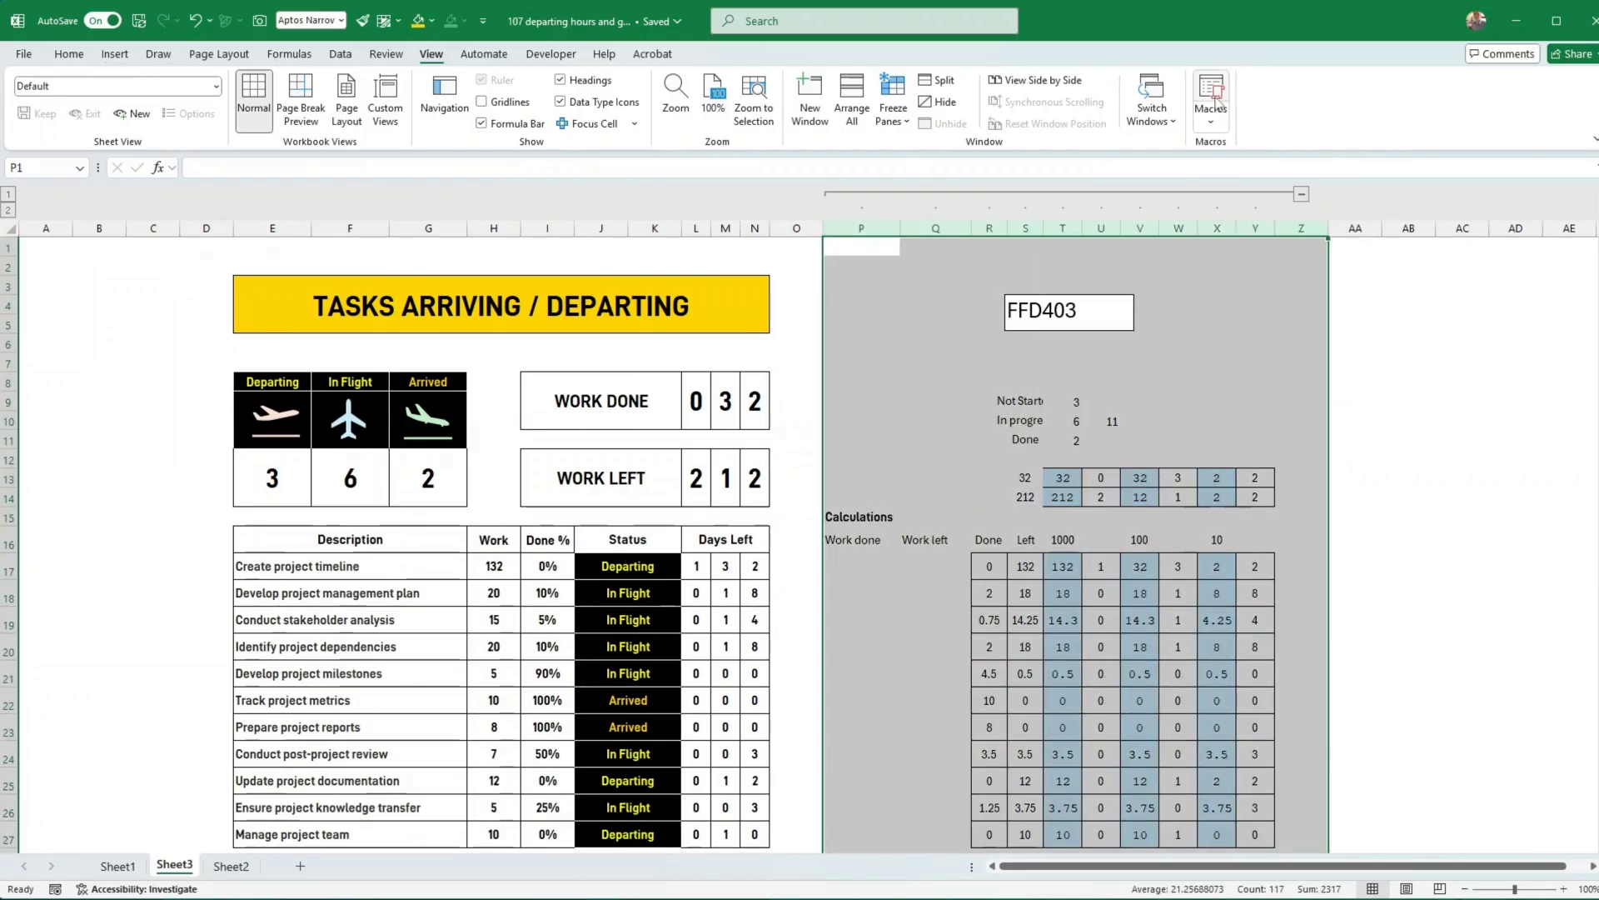
click(351, 55)
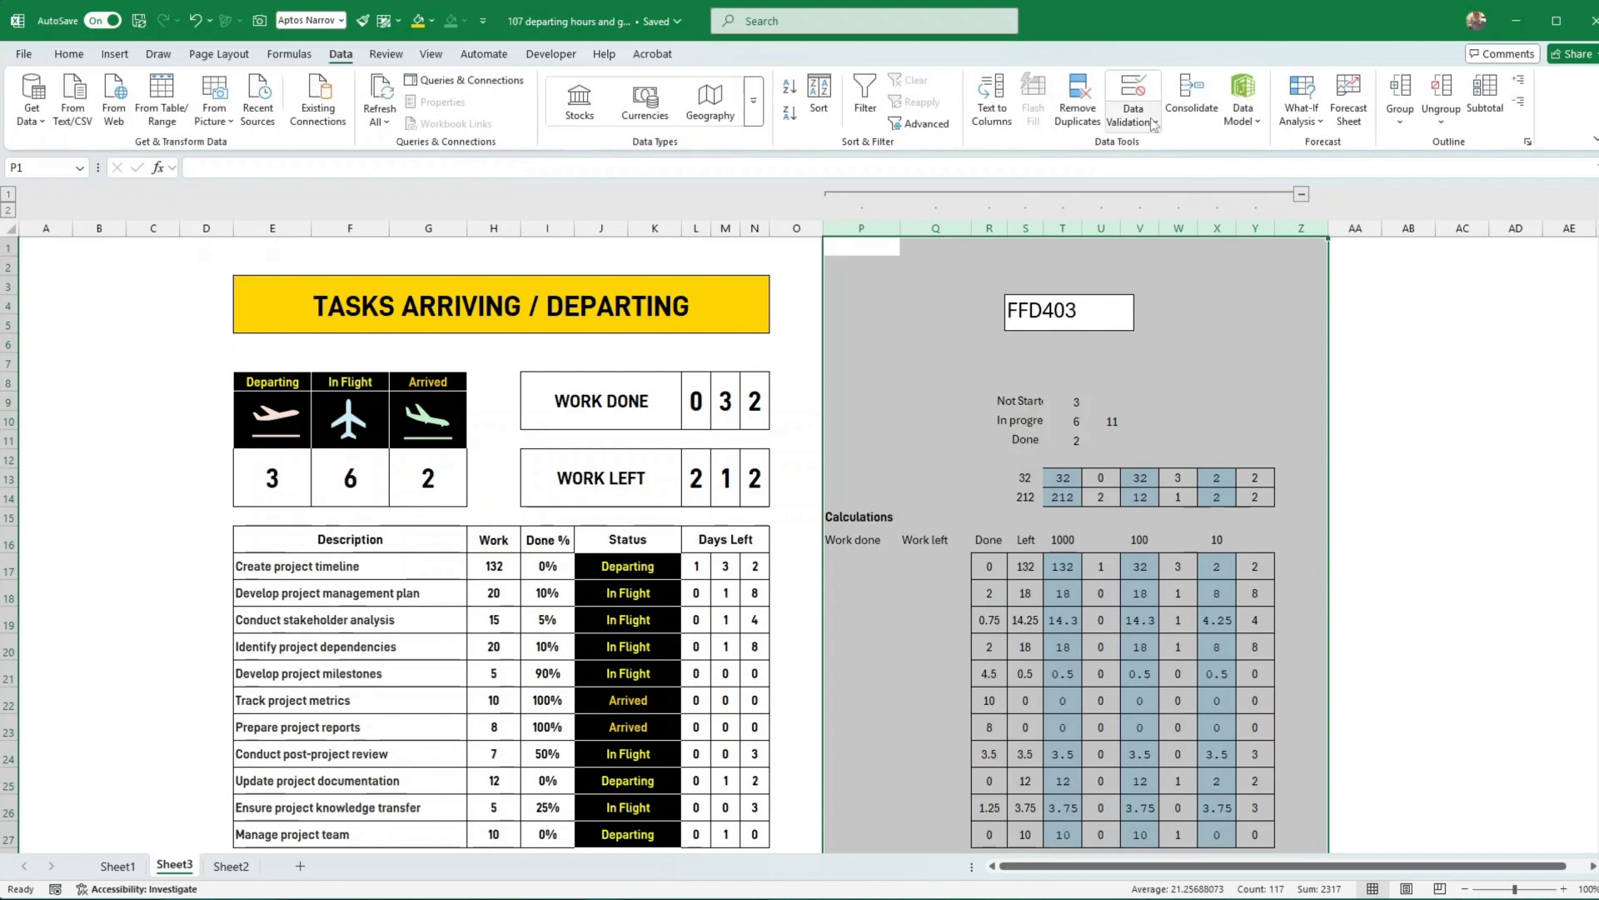
click(1409, 285)
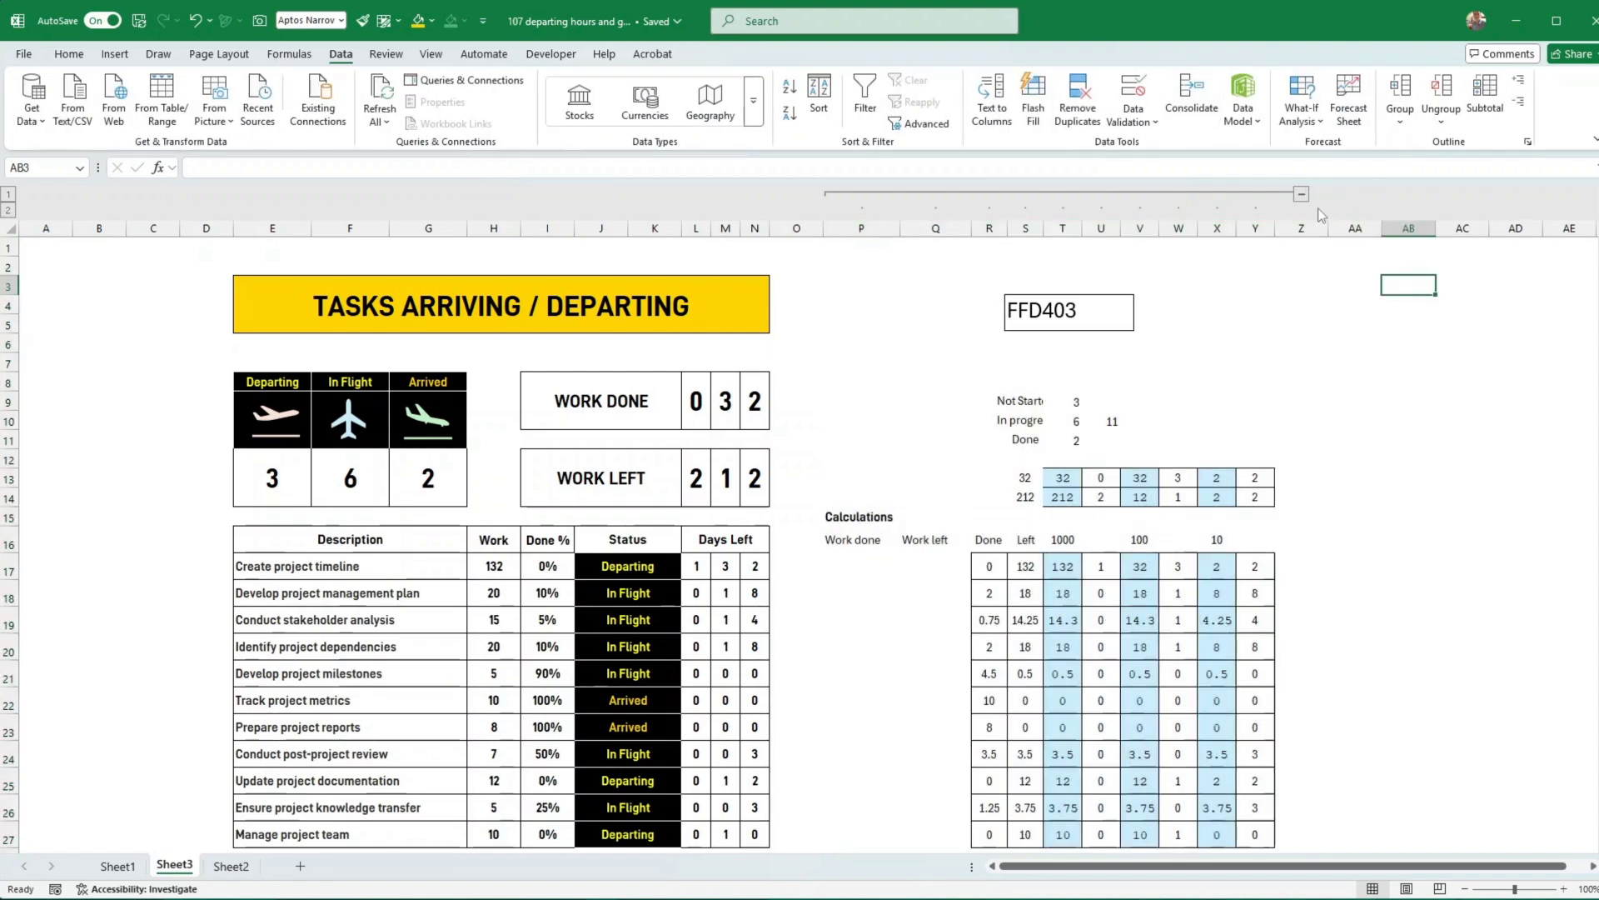
click(1301, 194)
click(1278, 364)
scroll(1212, 412, down, 2)
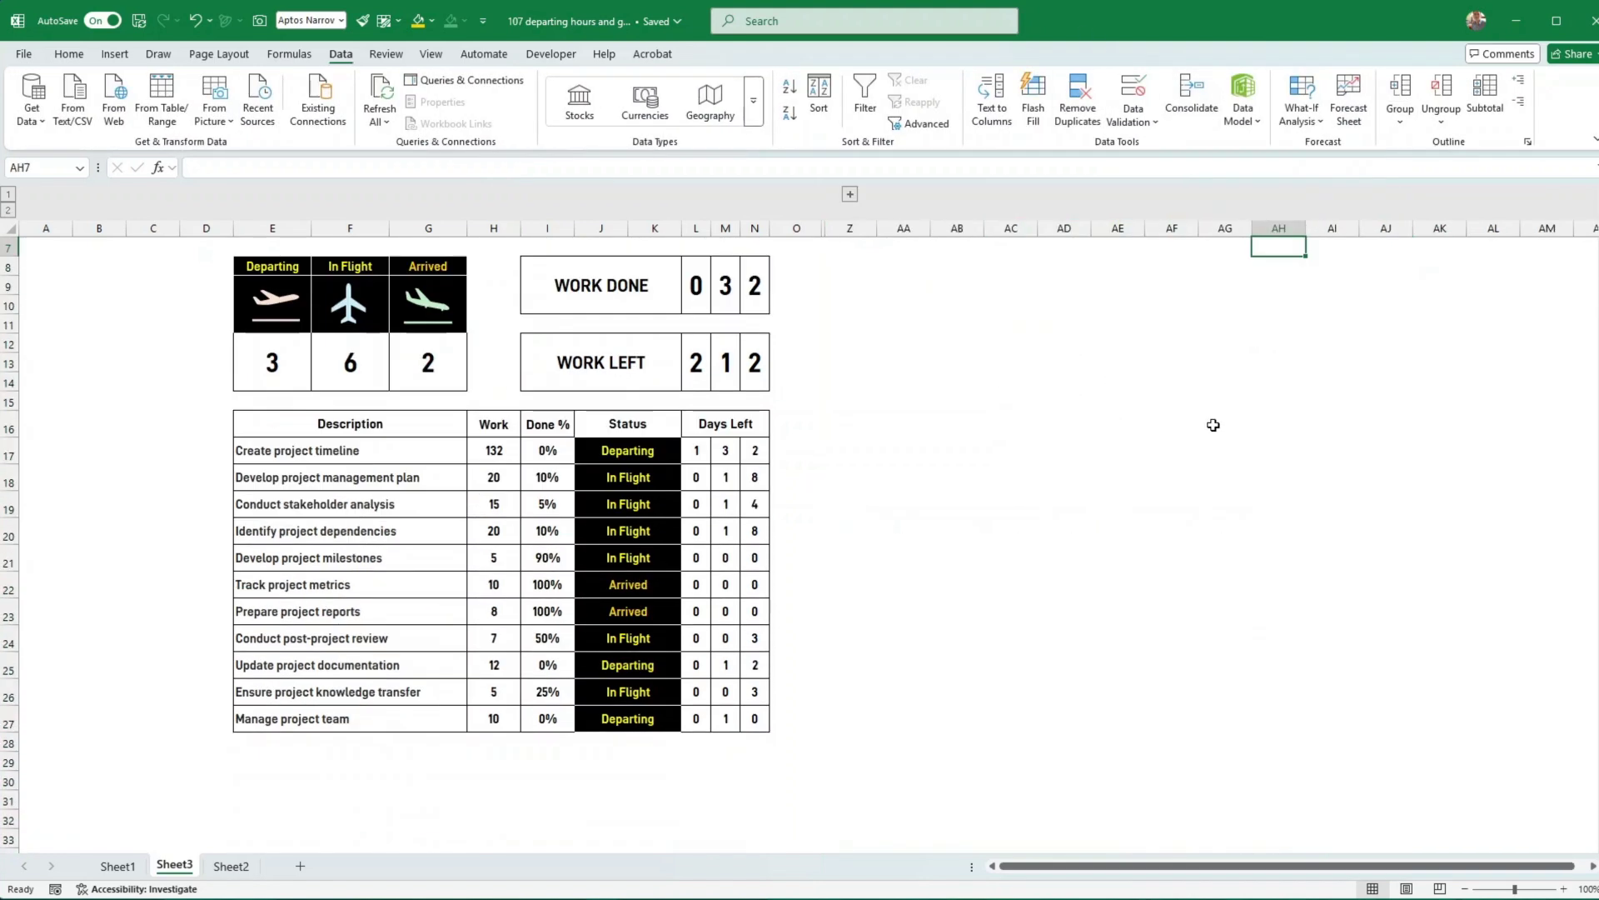
scroll(1207, 431, up, 1)
scroll(1118, 511, up, 1)
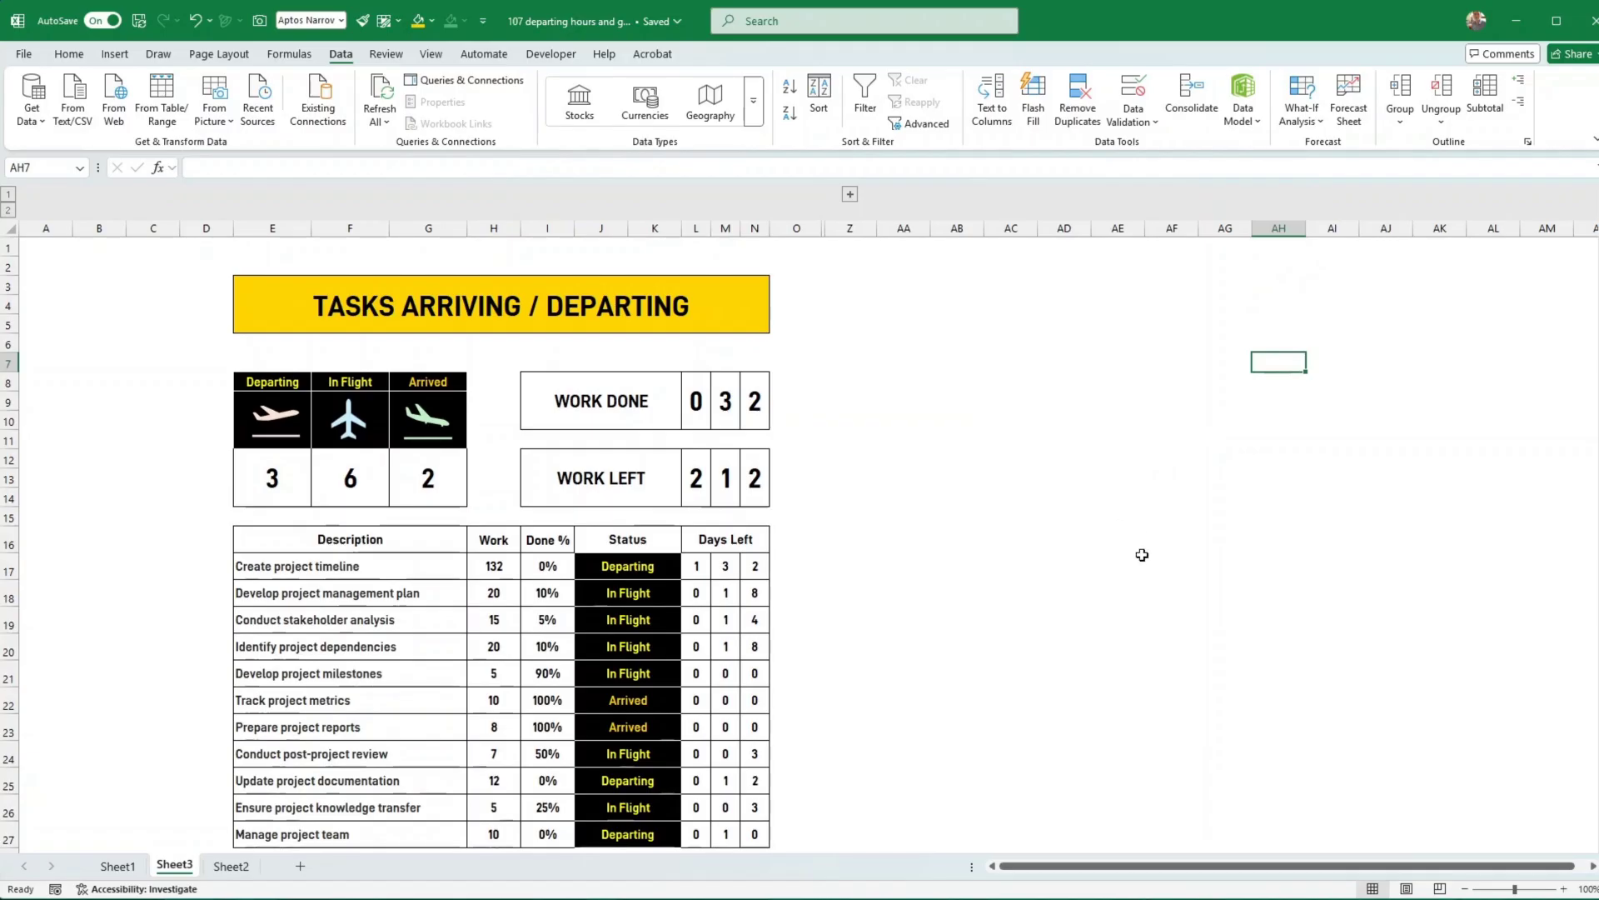
click(1141, 585)
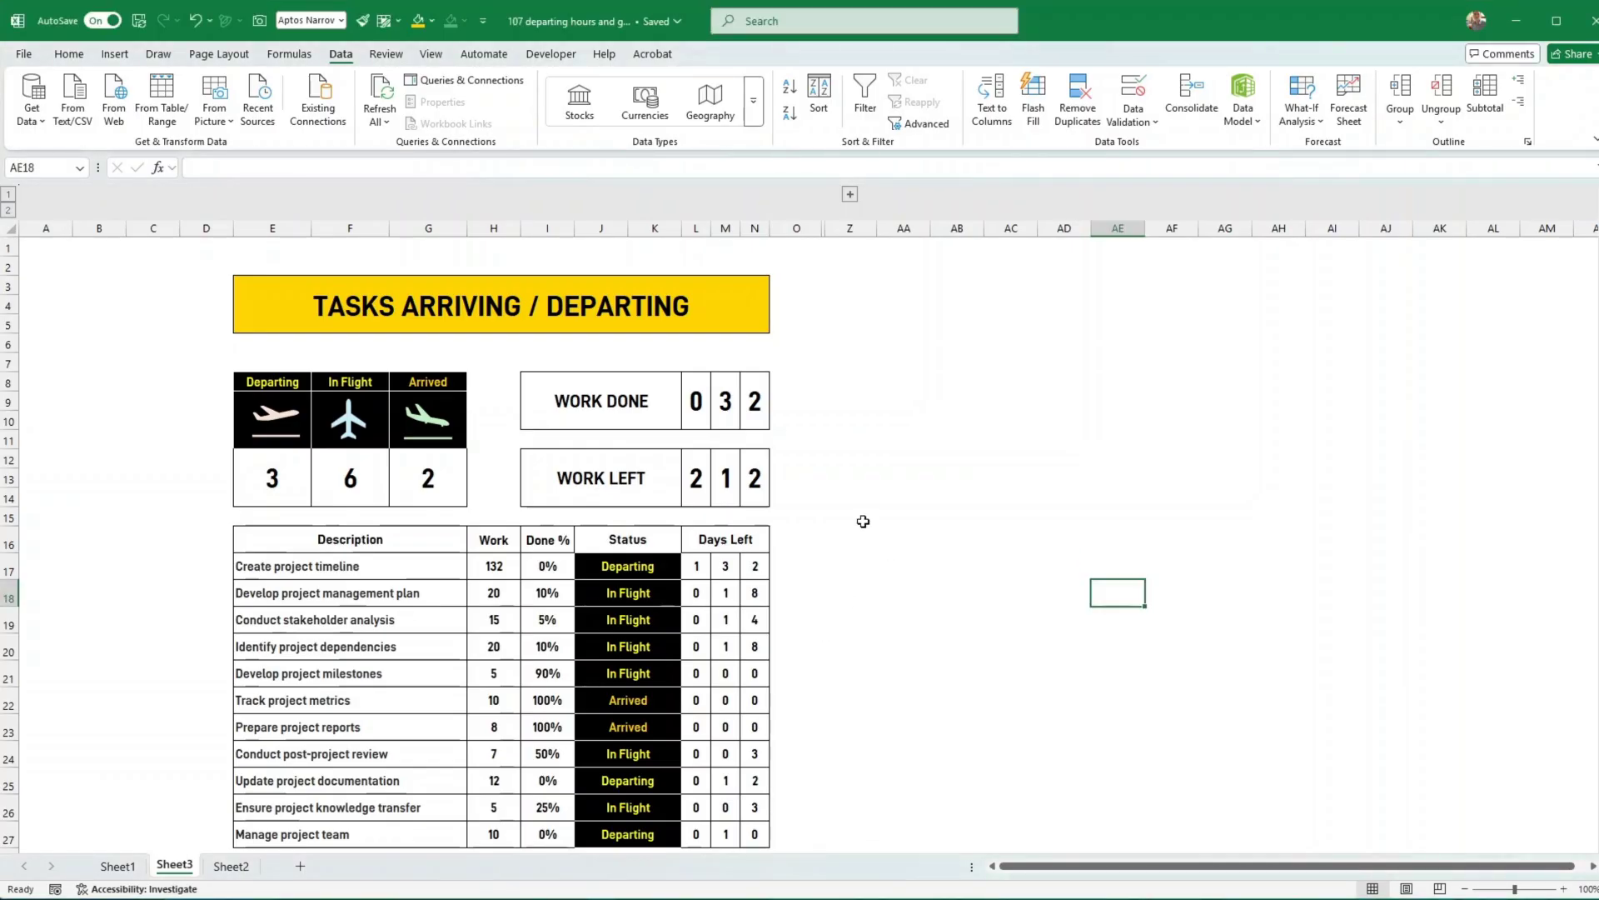
Increase the height of rows 3 to 5 to make the gold banner taller
click(610, 306)
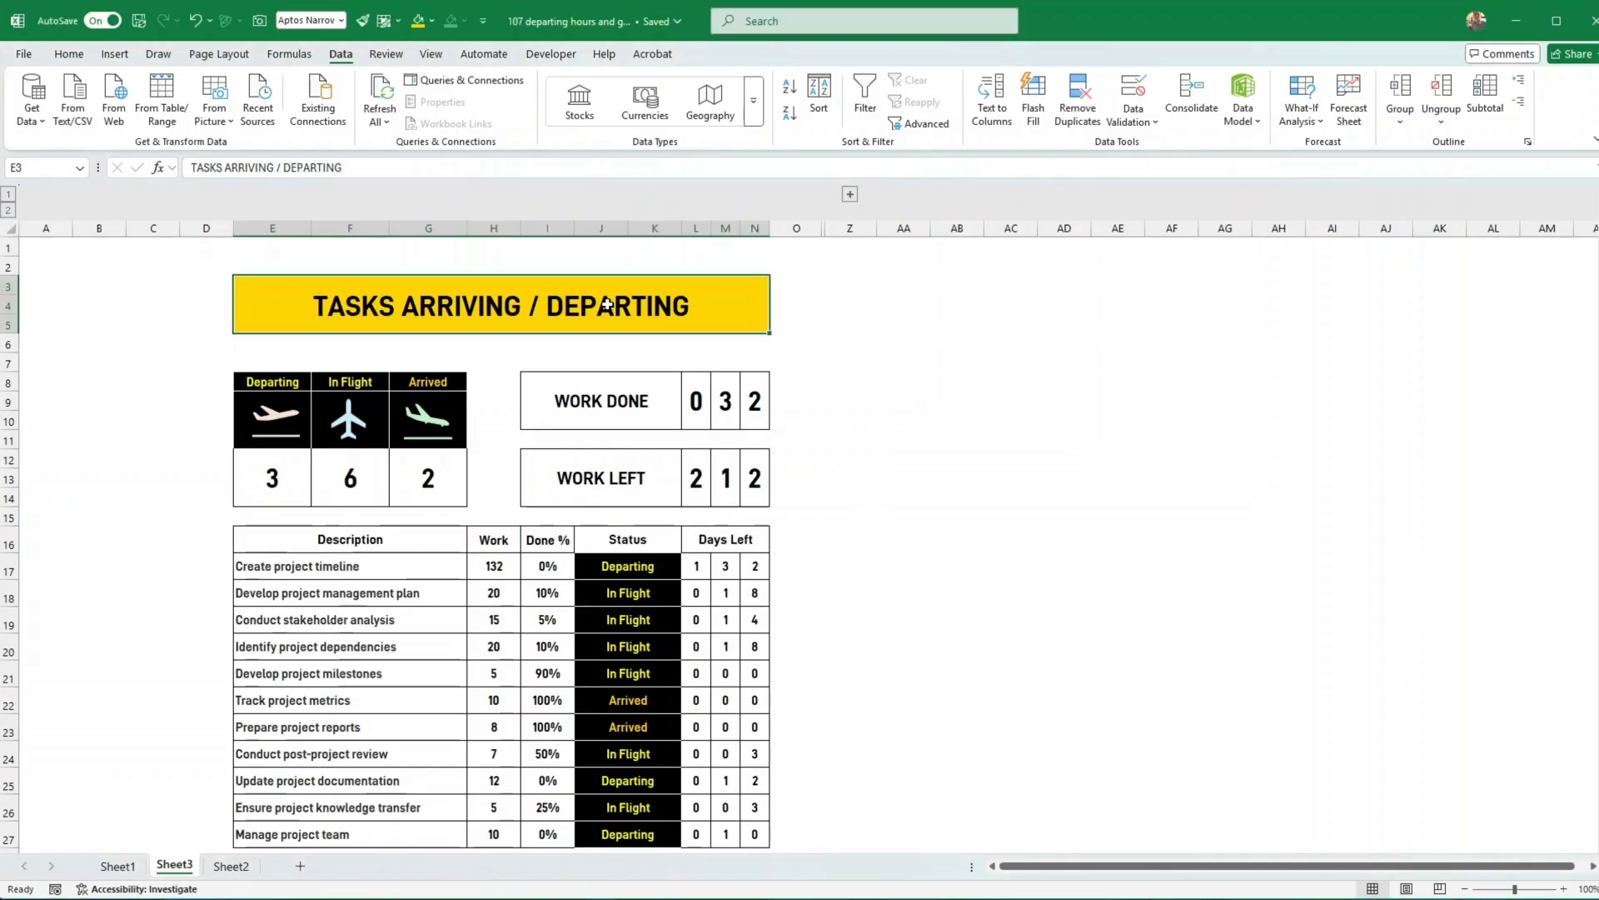
click(7, 326)
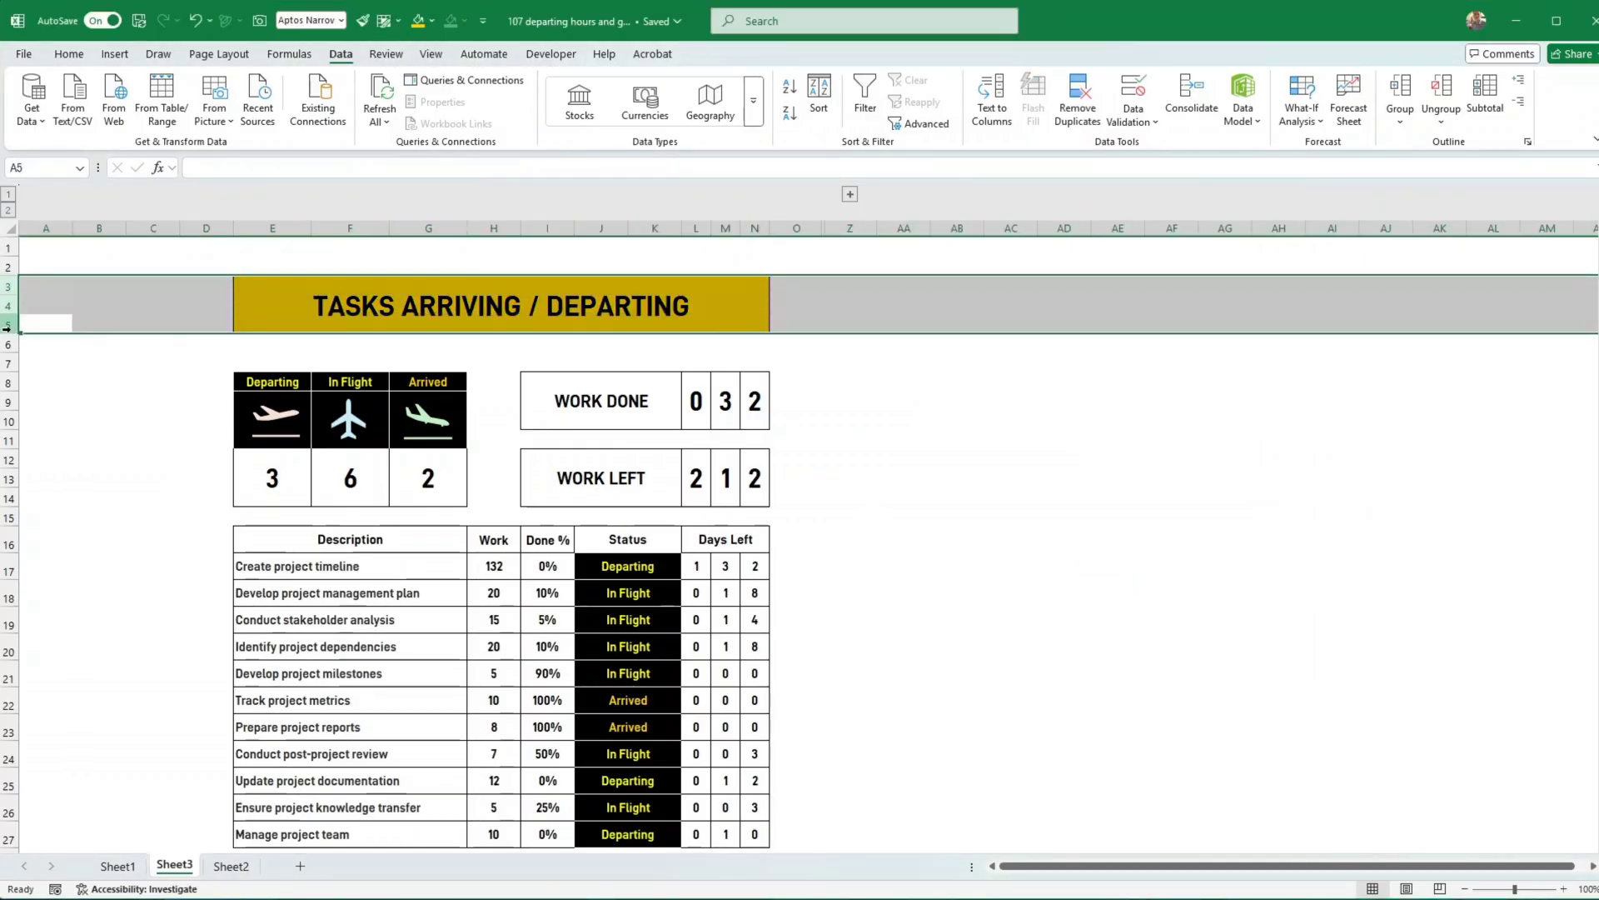
drag(7, 327, 7, 340)
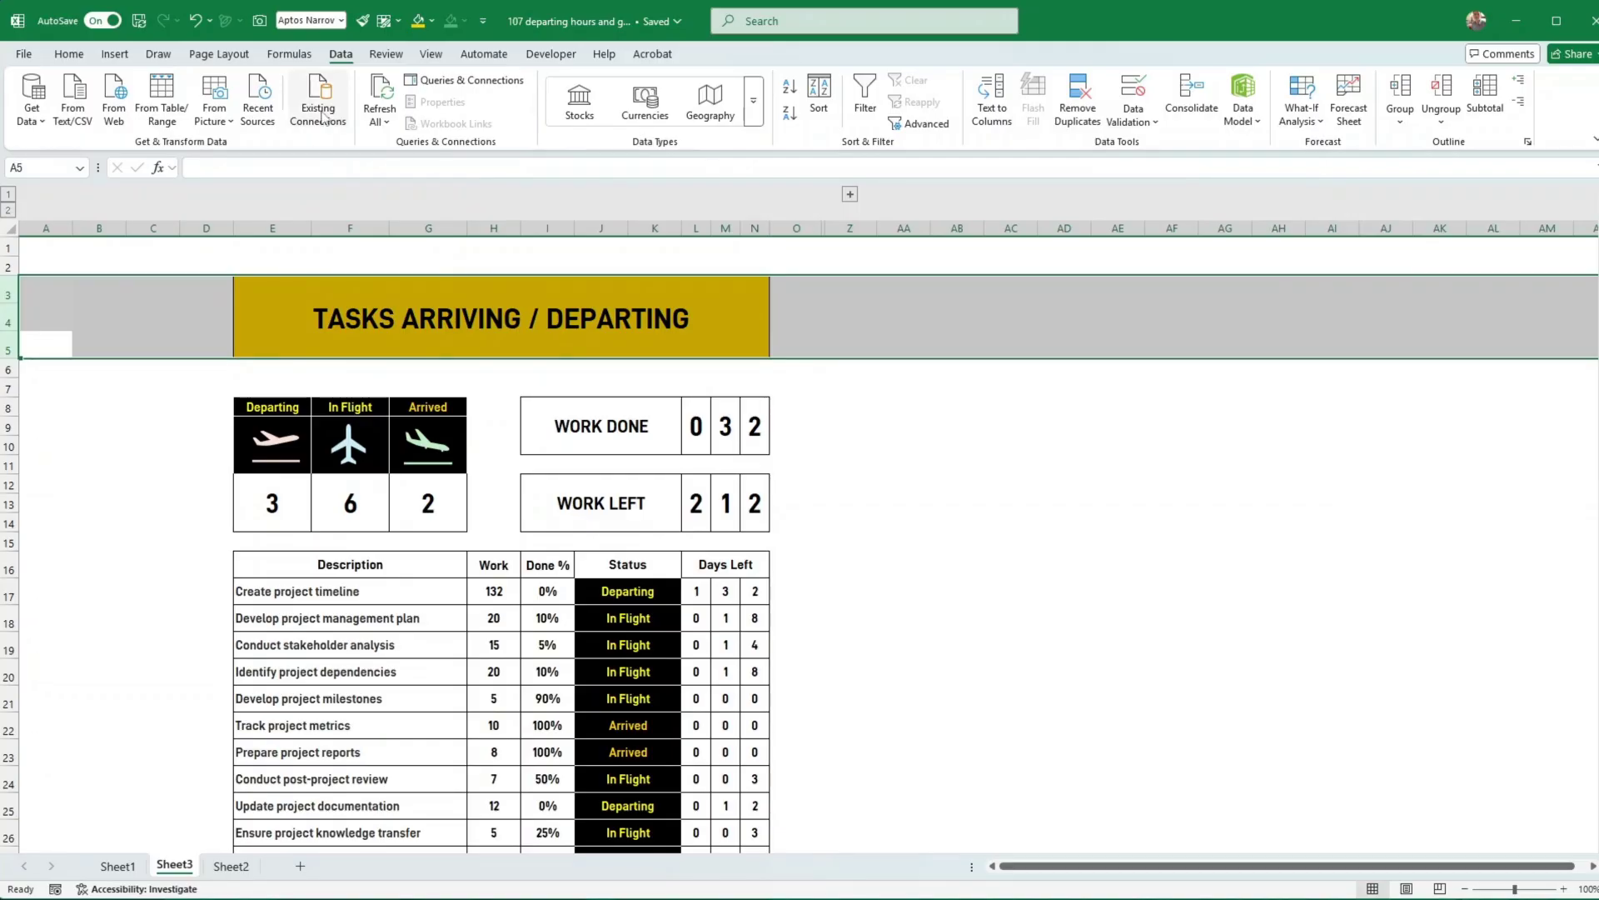
Try progressively larger font sizes on banner rows 3 to 5, ending at 28
click(69, 54)
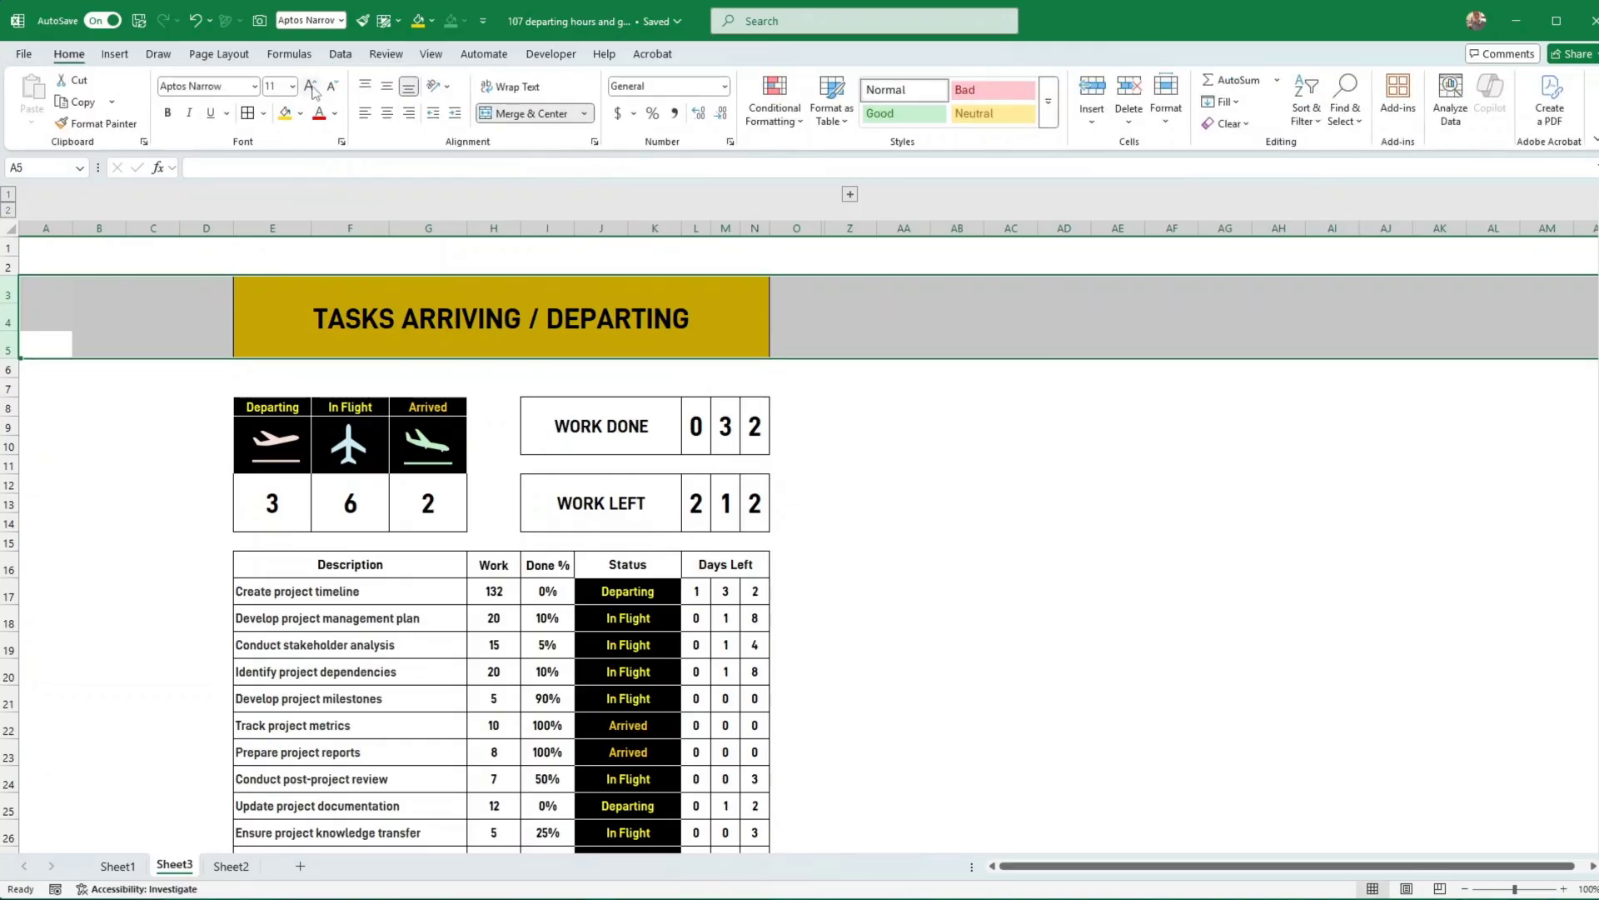
click(313, 88)
click(313, 89)
click(313, 88)
click(313, 88)
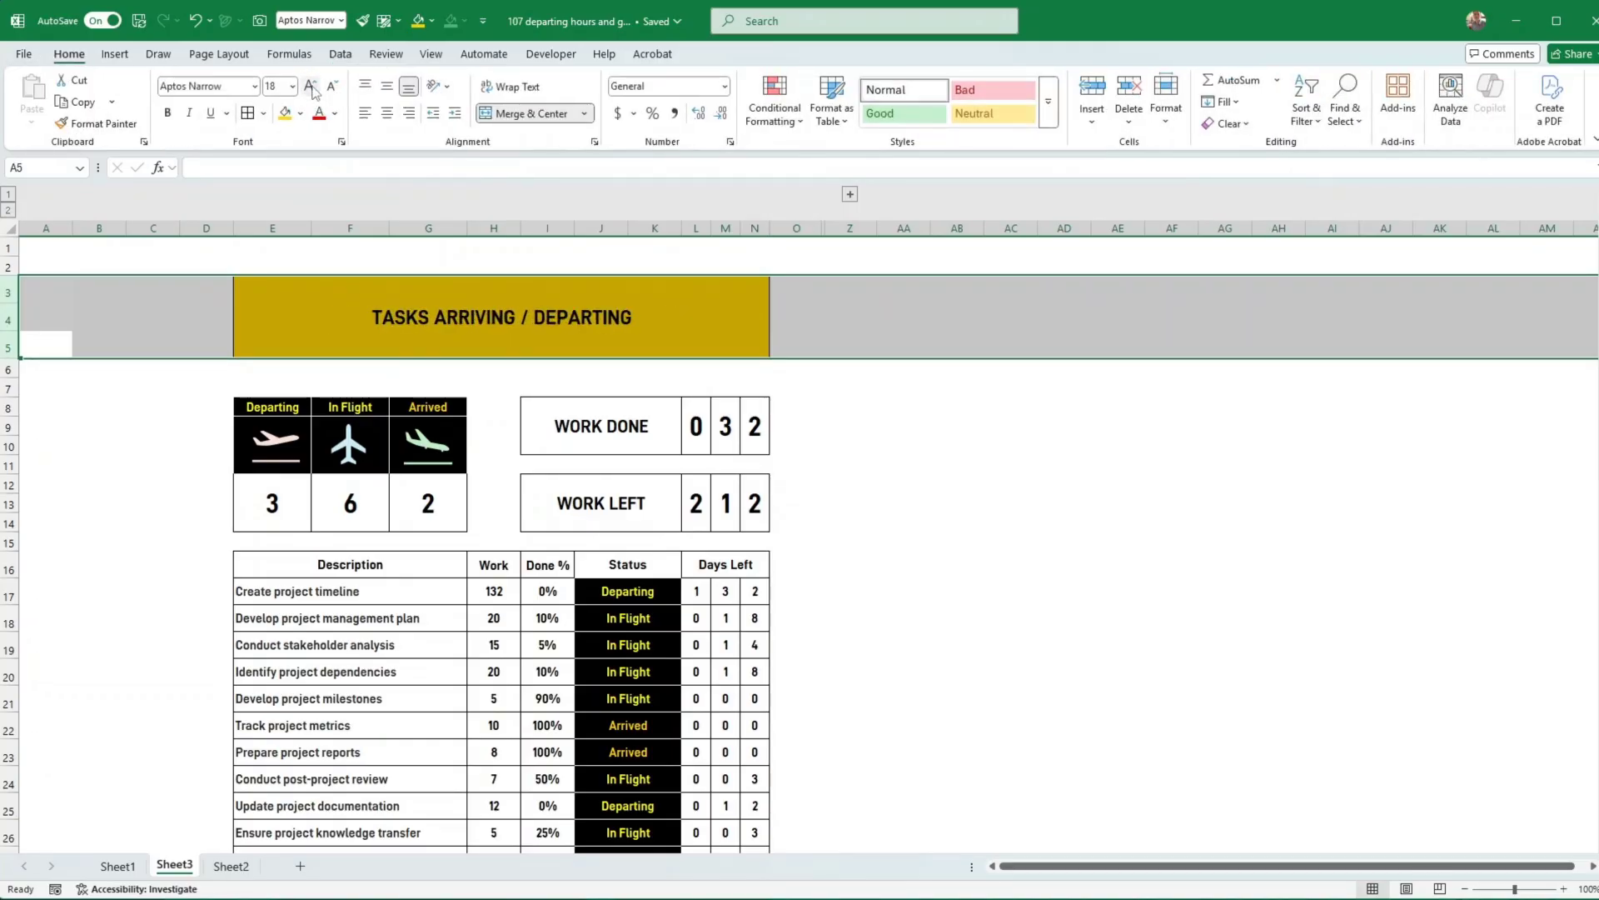
click(314, 88)
click(313, 88)
click(313, 89)
click(314, 88)
click(314, 88)
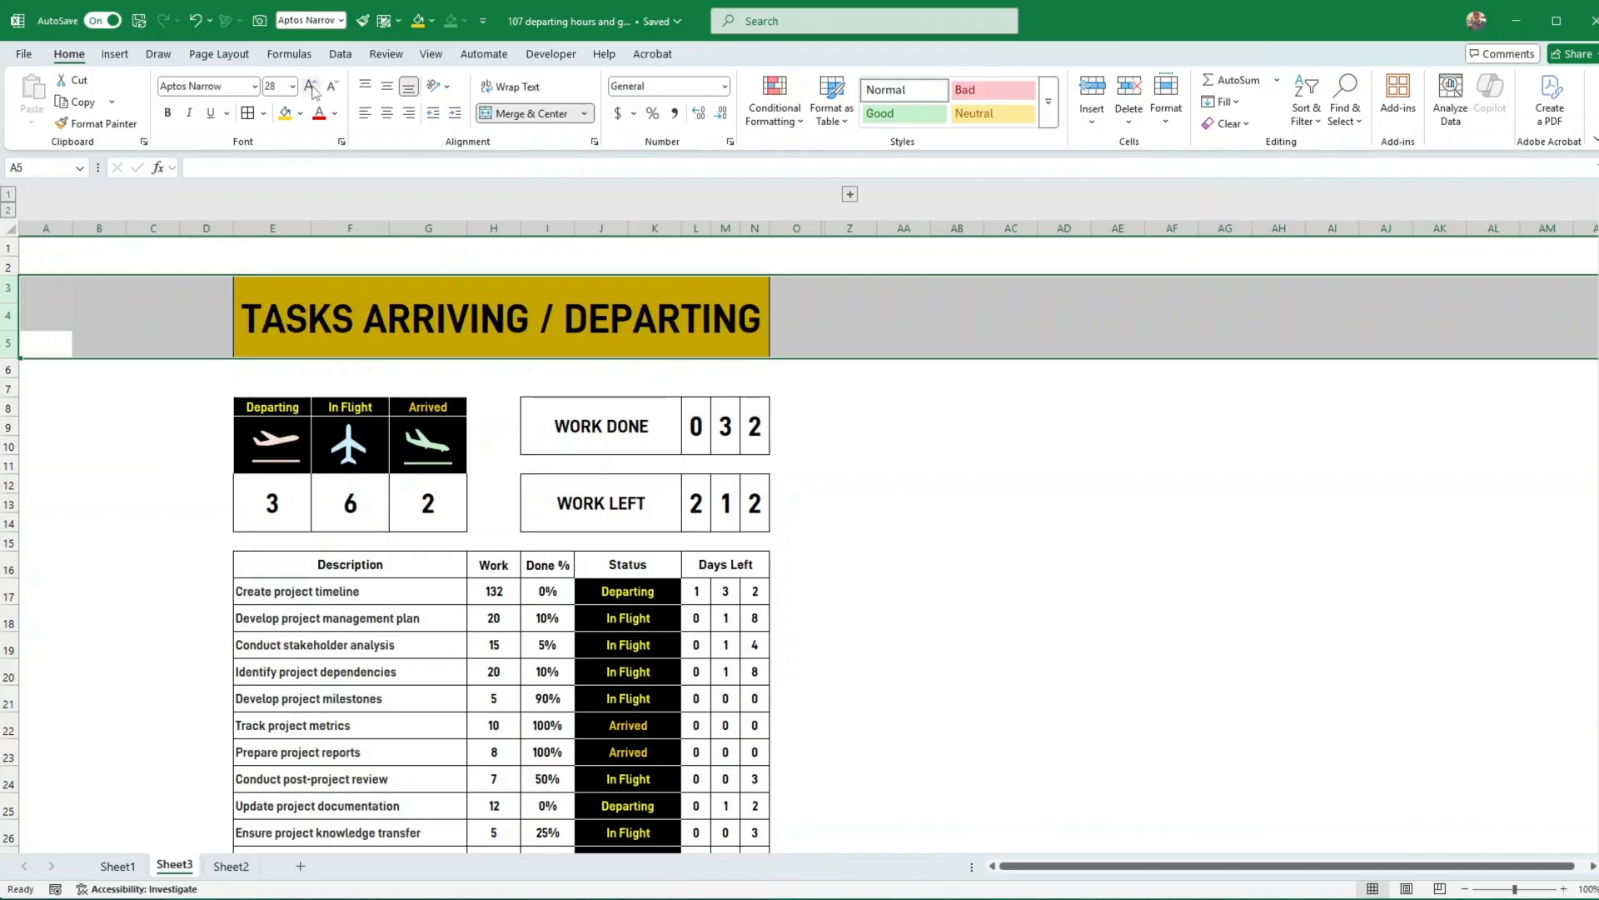
click(313, 88)
click(333, 89)
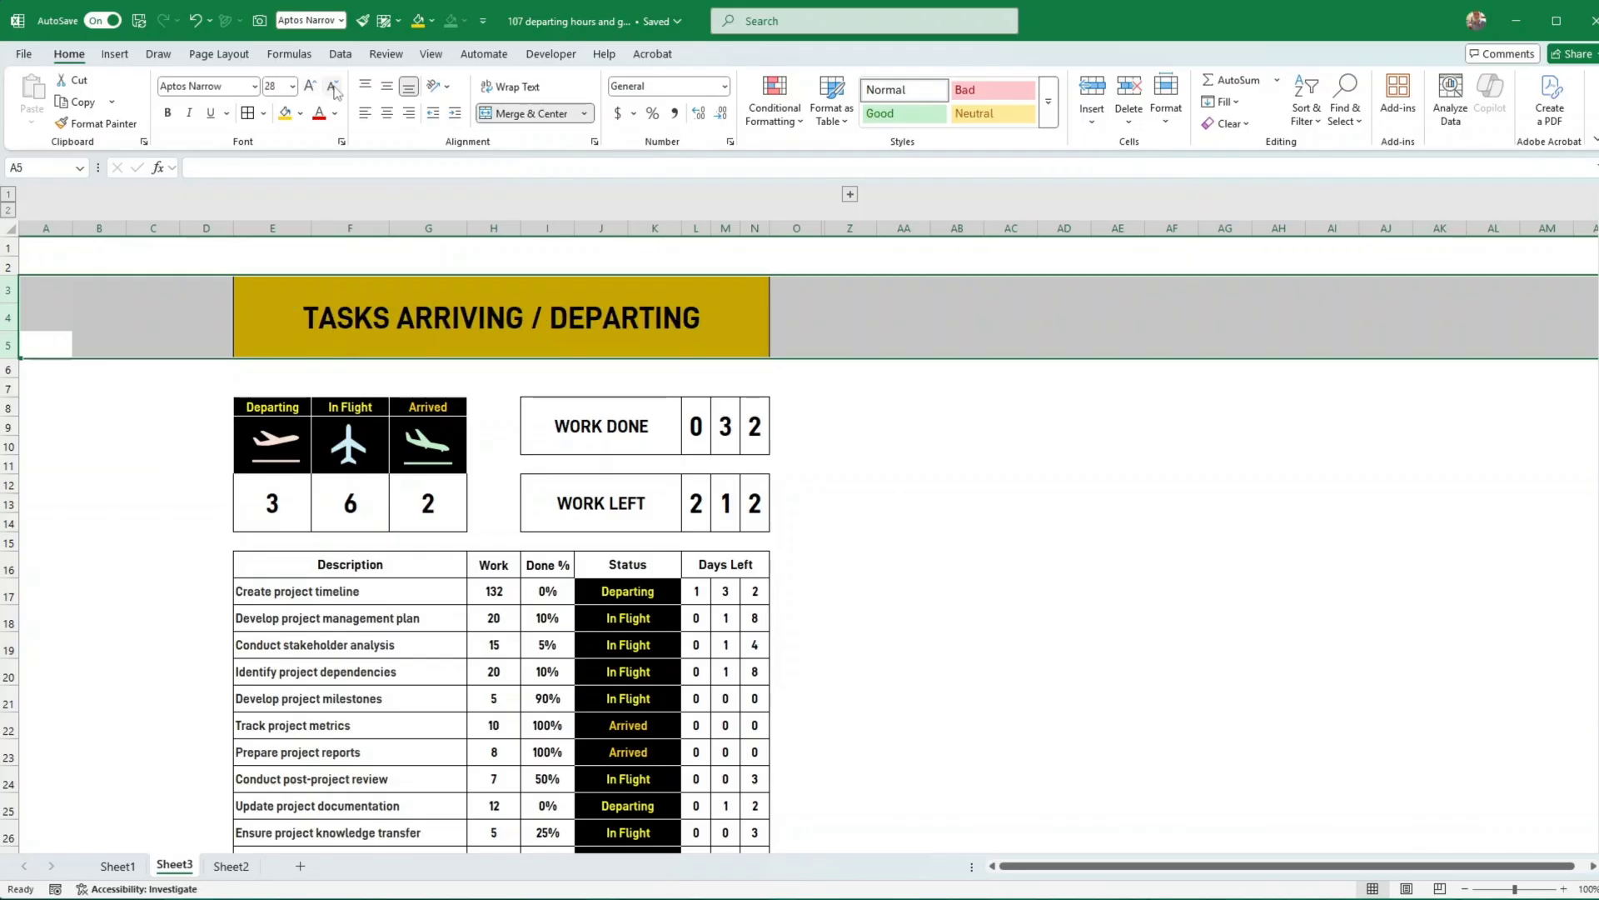
Try font sizes 40 and 36 on the banner title rows
click(283, 87)
text(40)
key(Return)
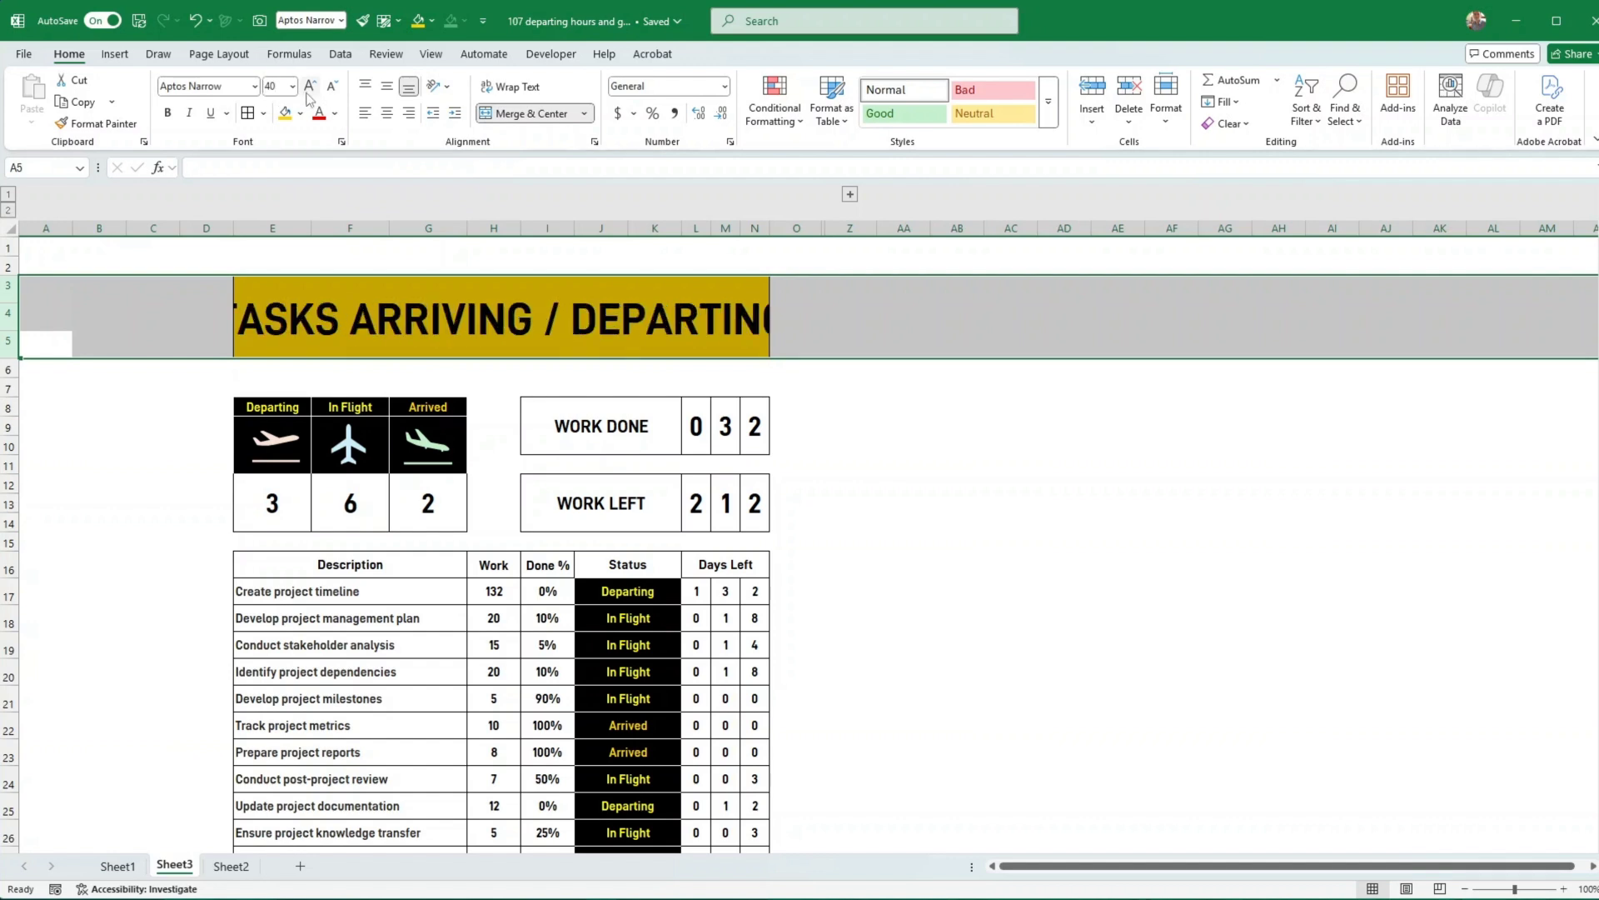
click(281, 86)
text(36)
key(Return)
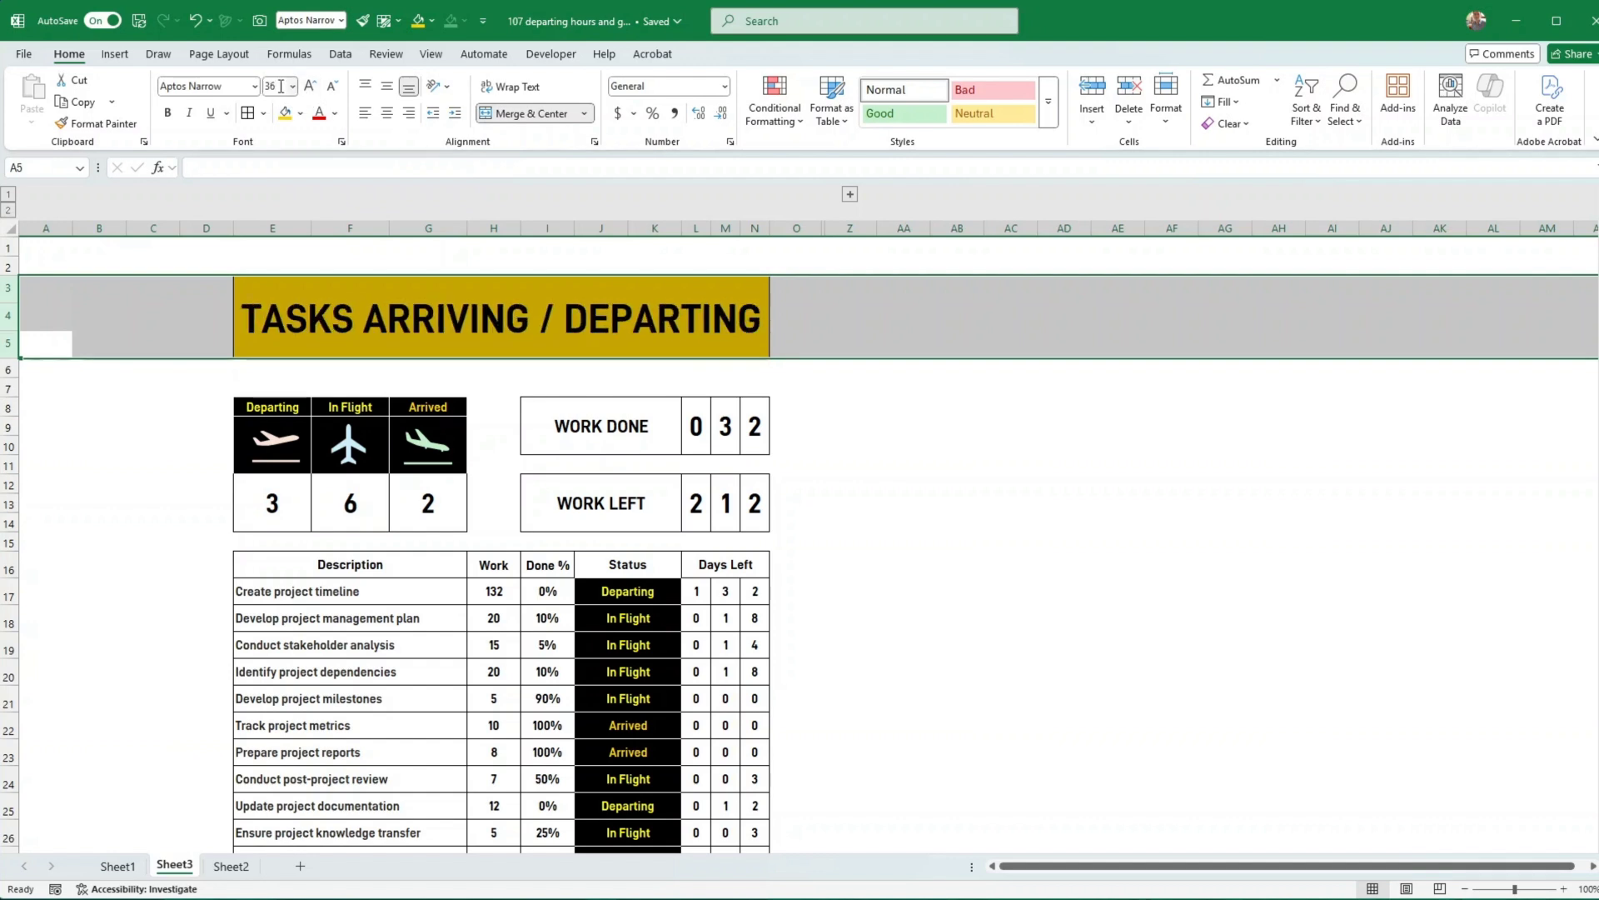
Set the font size of banner rows 3 to 5 to 34
click(280, 85)
text(34)
key(Return)
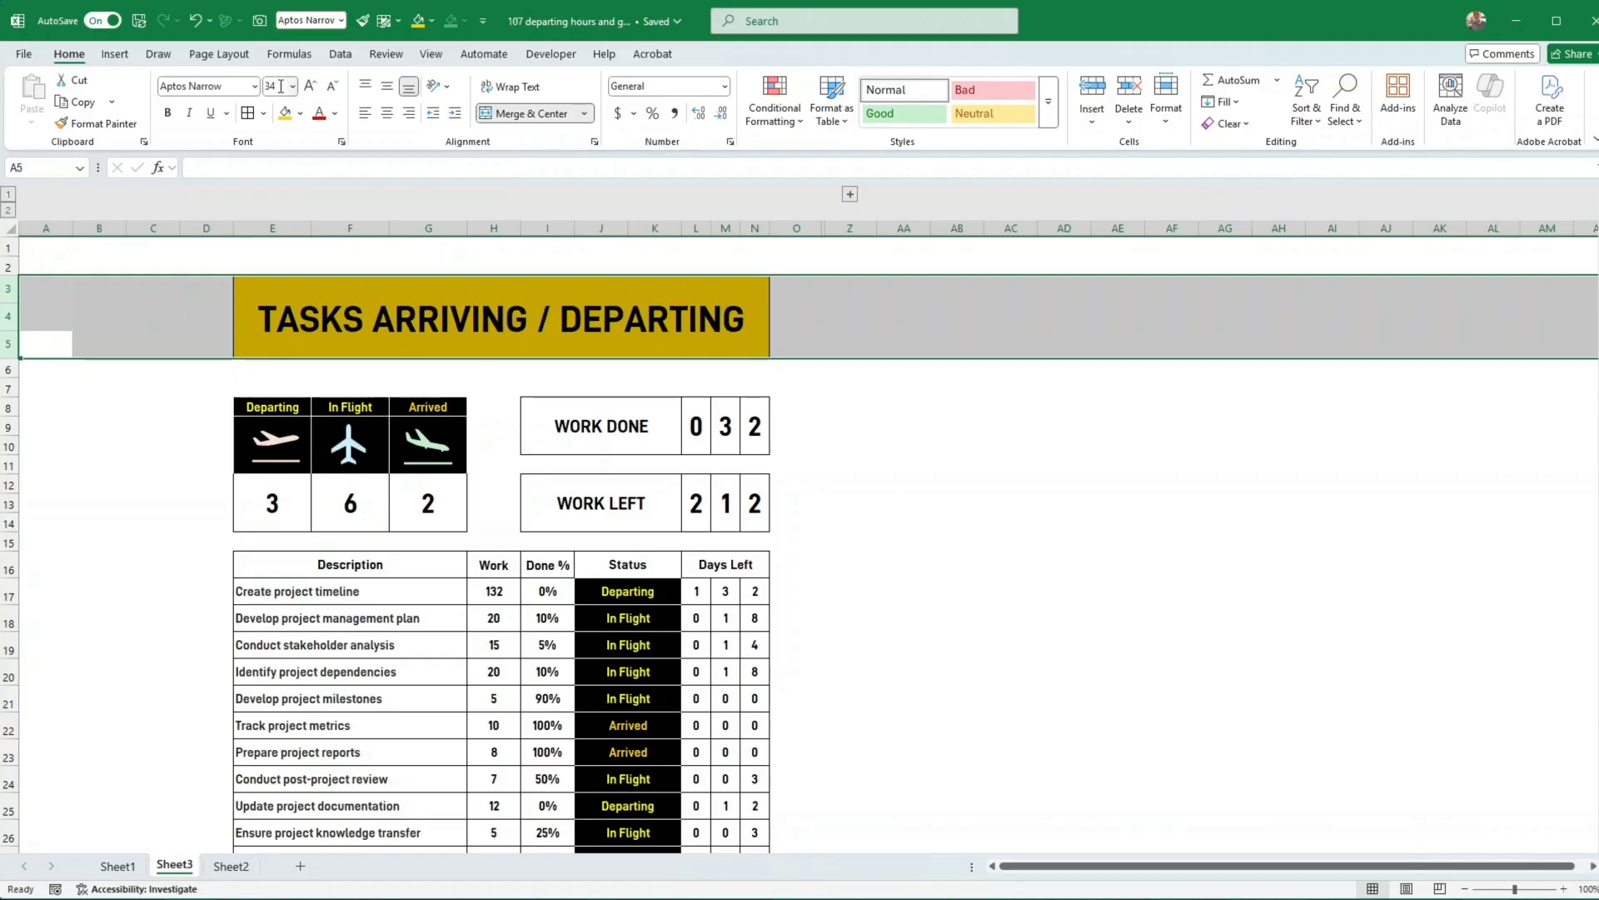
click(881, 465)
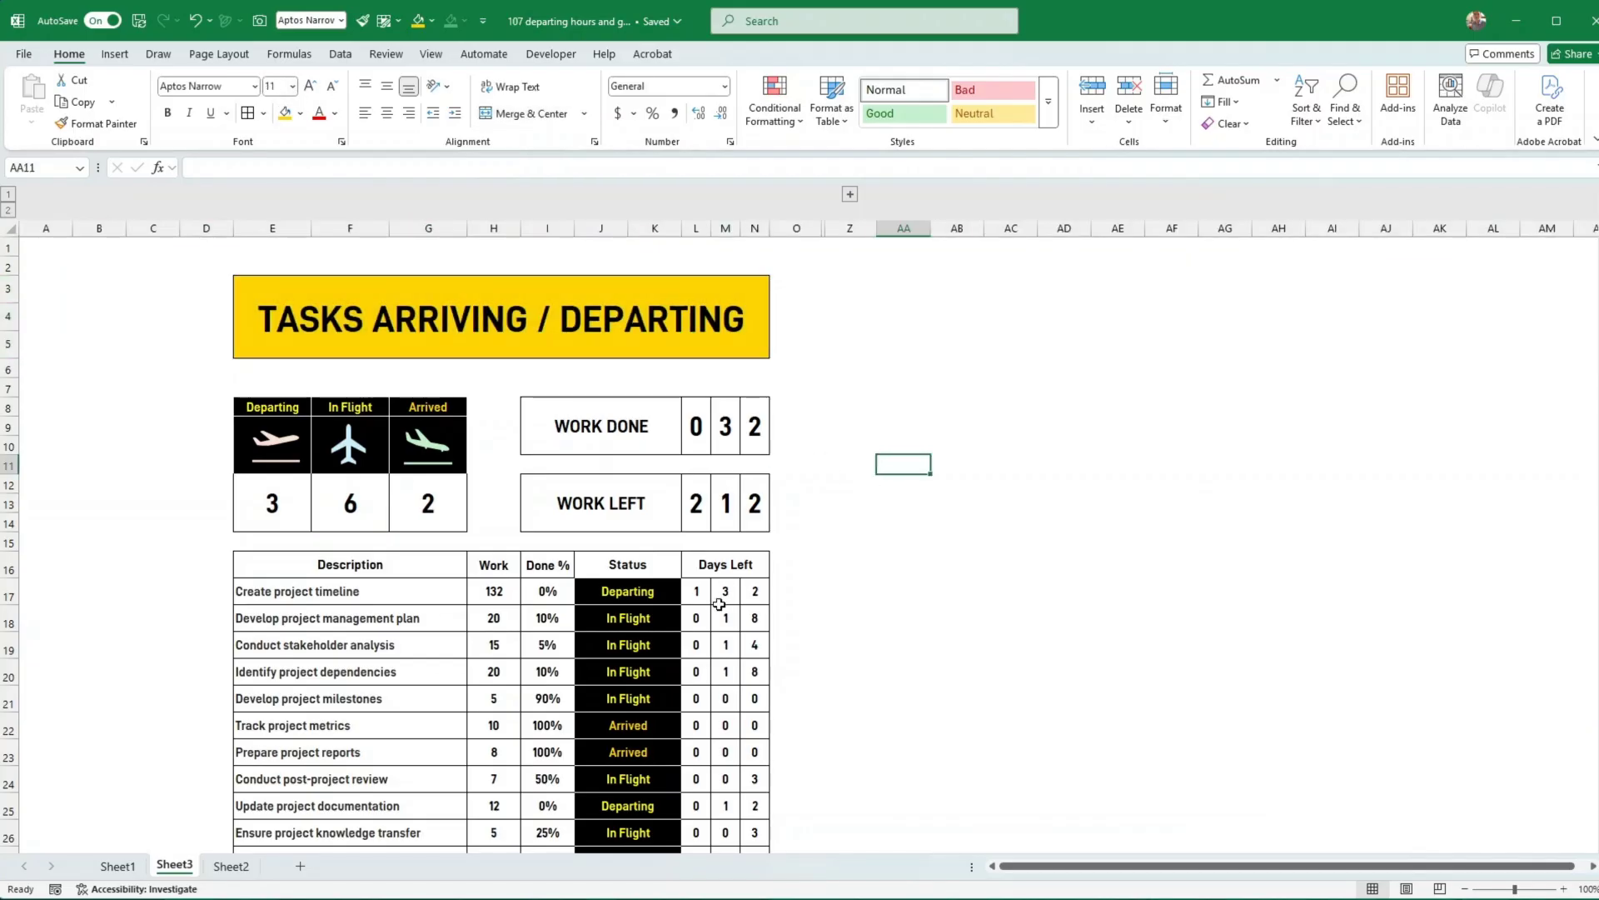
Give the WORK DONE label cell a black fill and white text
click(633, 440)
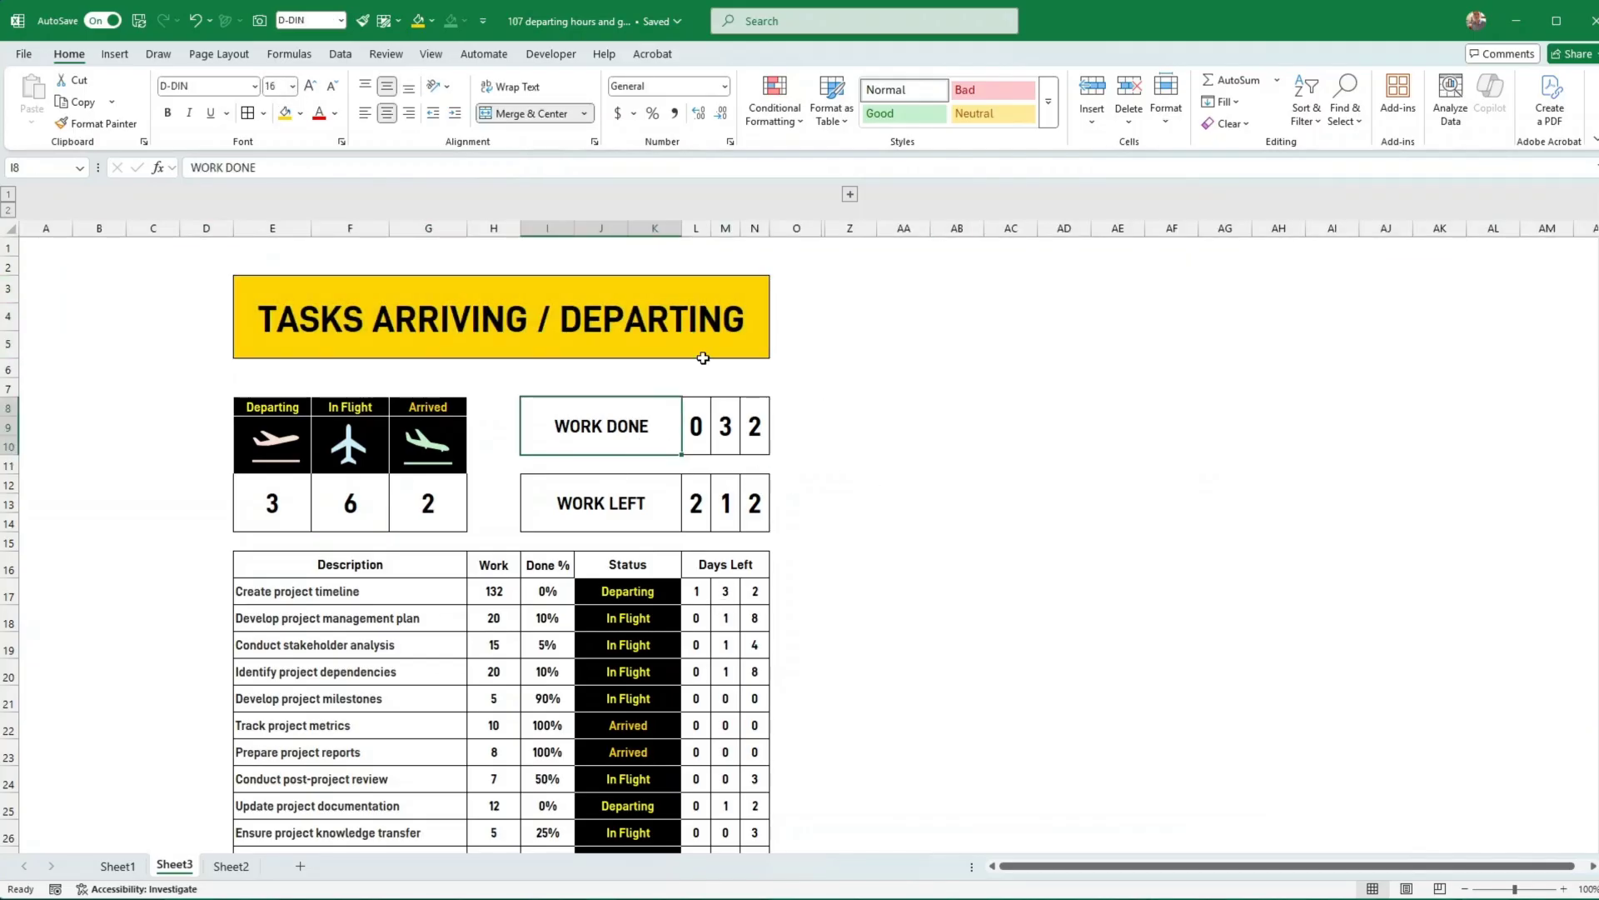
click(300, 113)
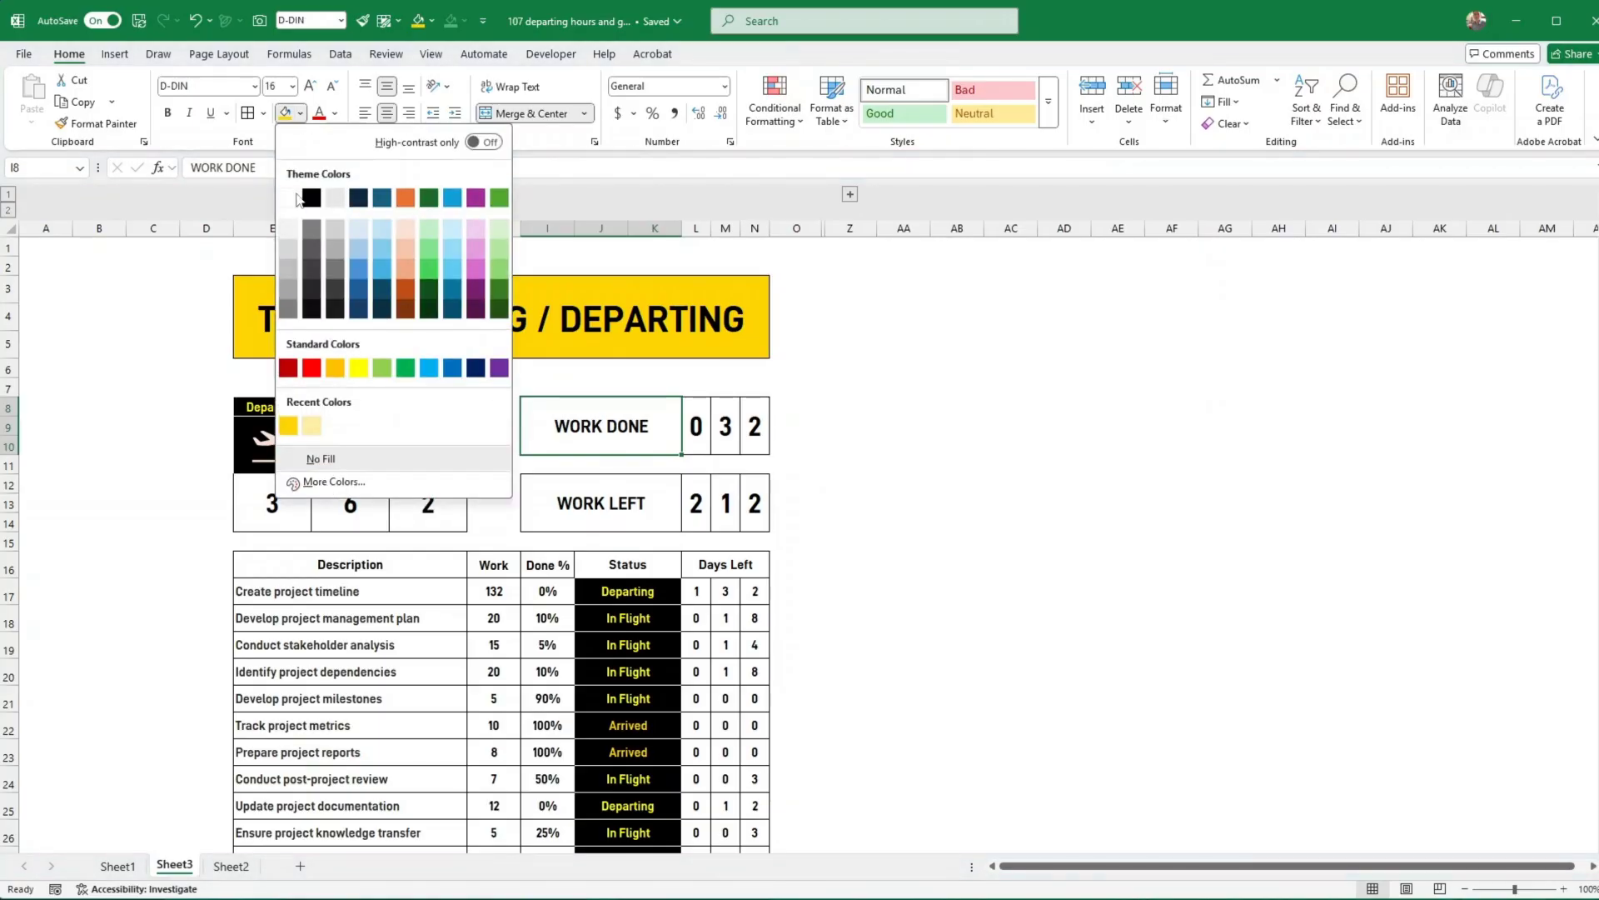
click(311, 197)
click(335, 113)
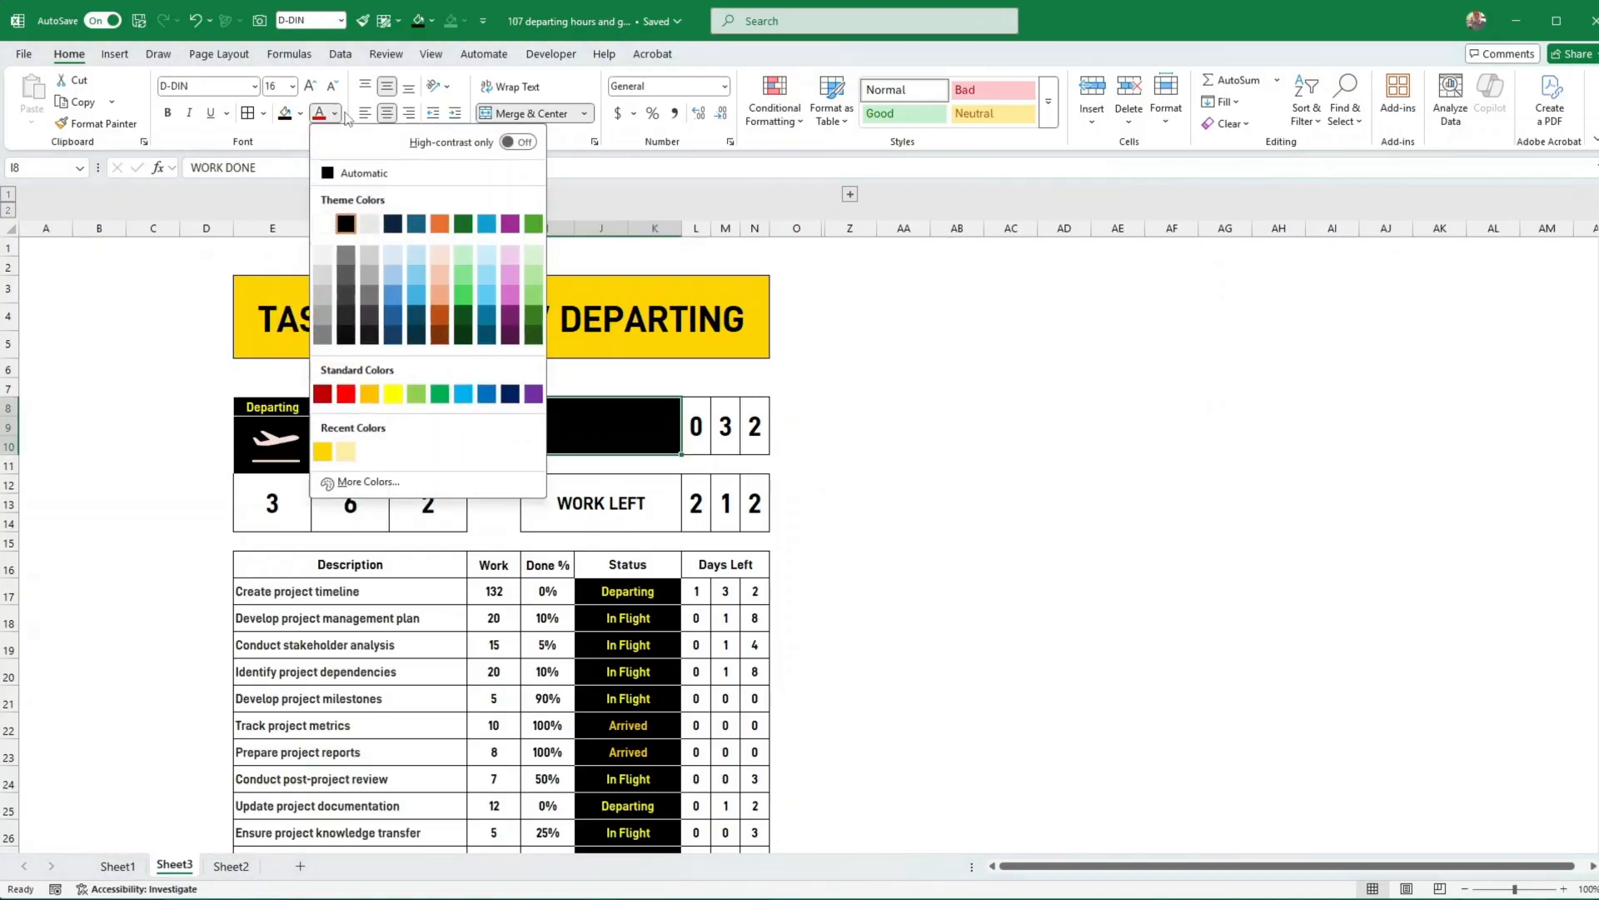
click(323, 224)
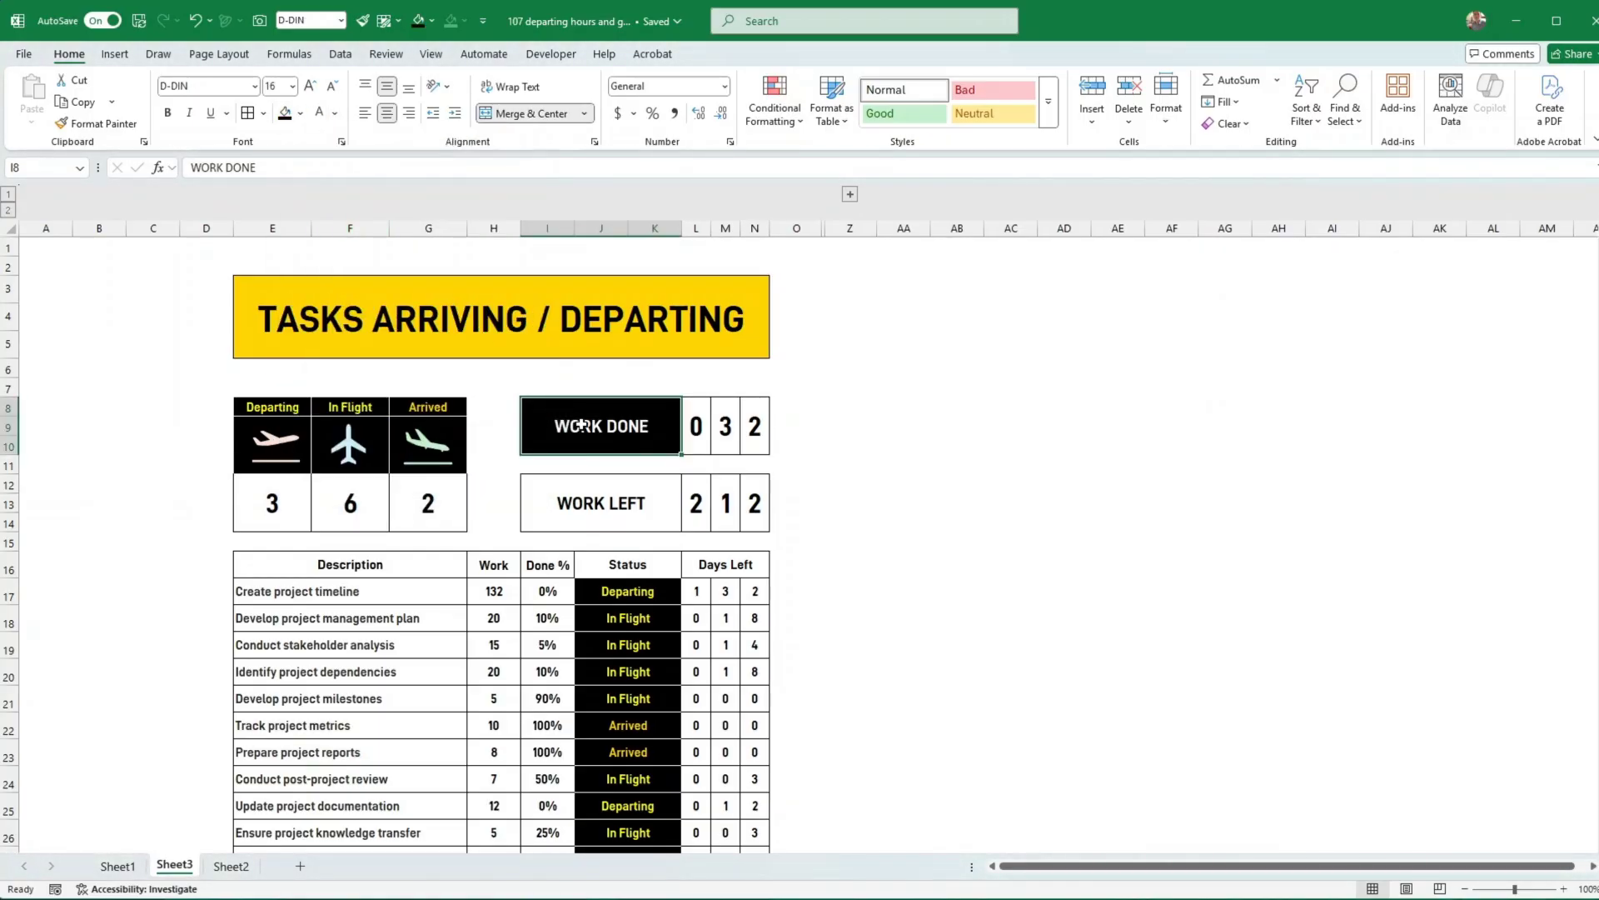
Copy the WORK DONE label's formatting onto the WORK LEFT label with Format Painter
click(95, 123)
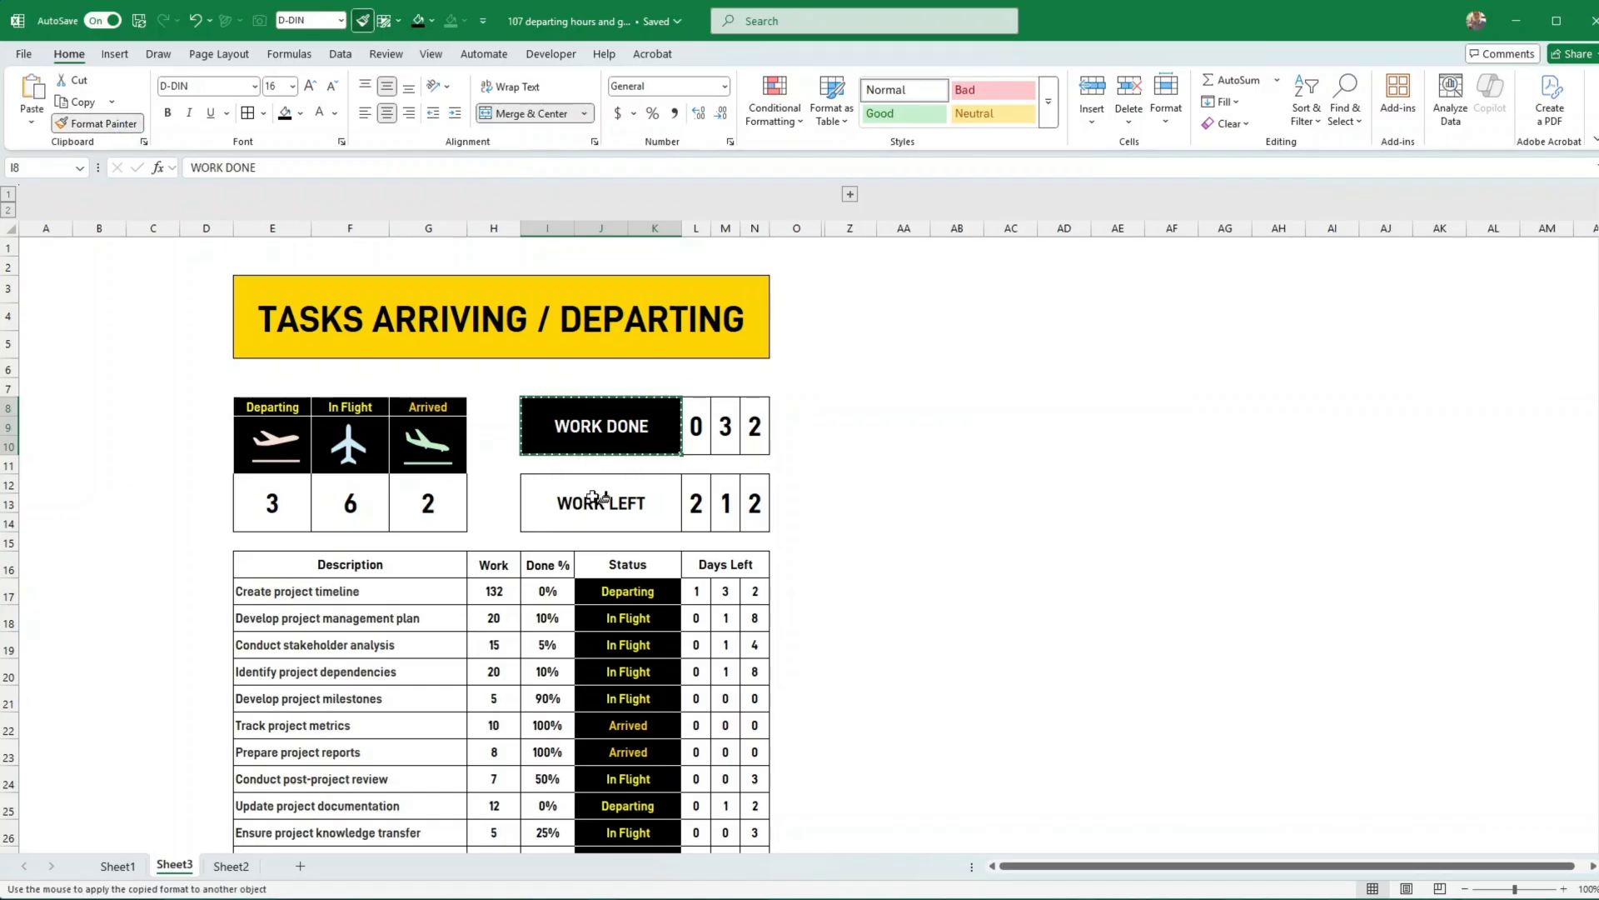
click(589, 499)
click(906, 482)
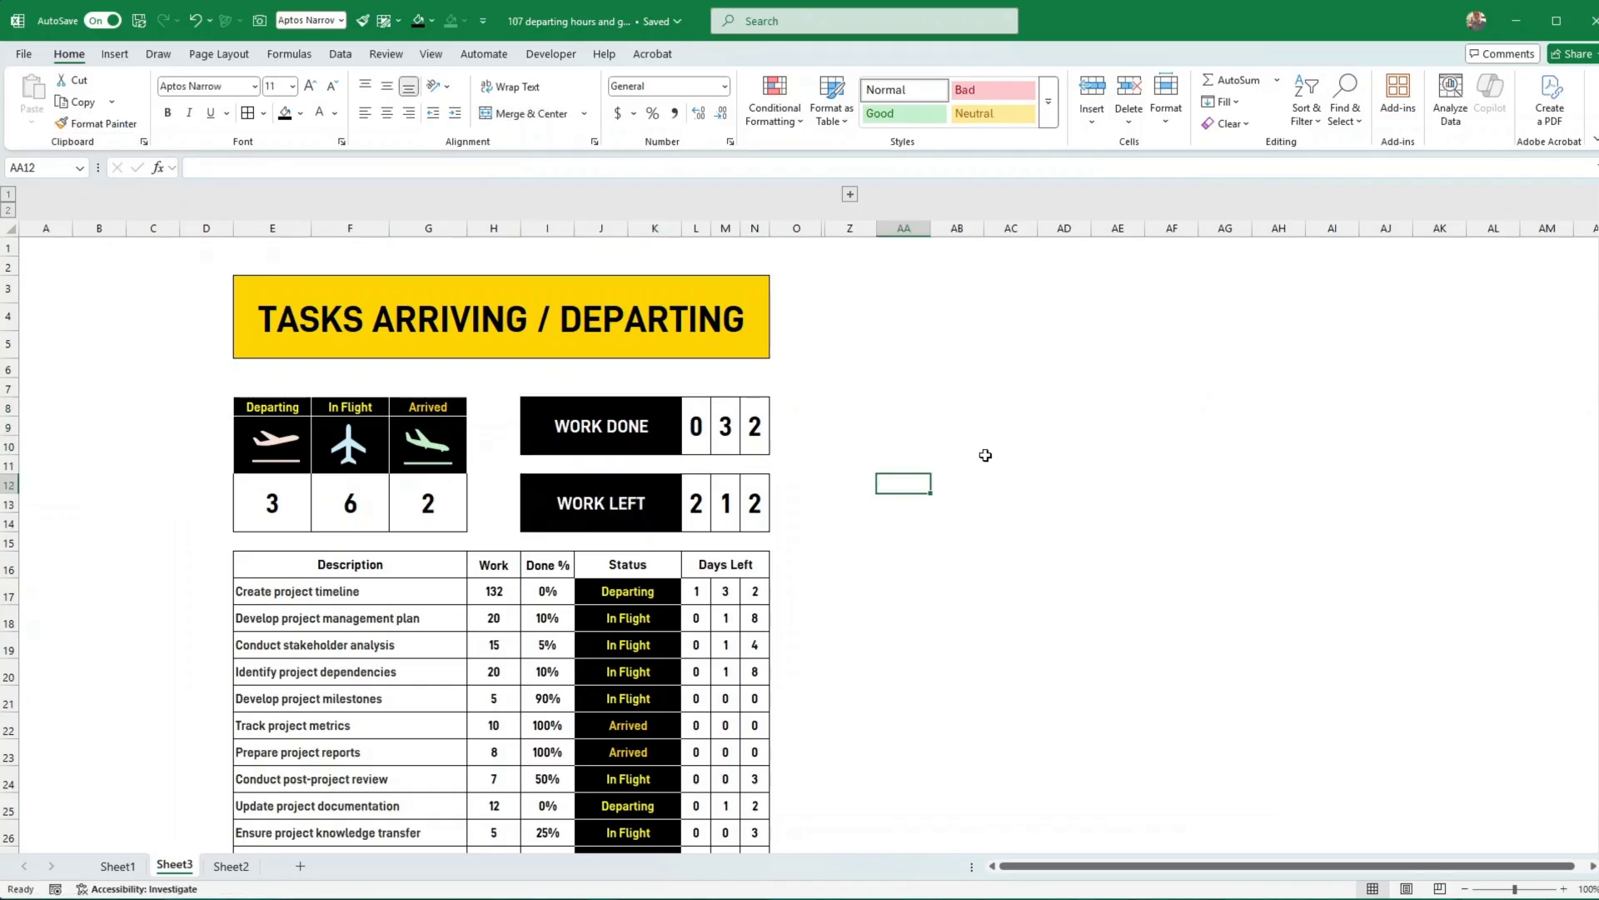
drag(737, 425, 744, 426)
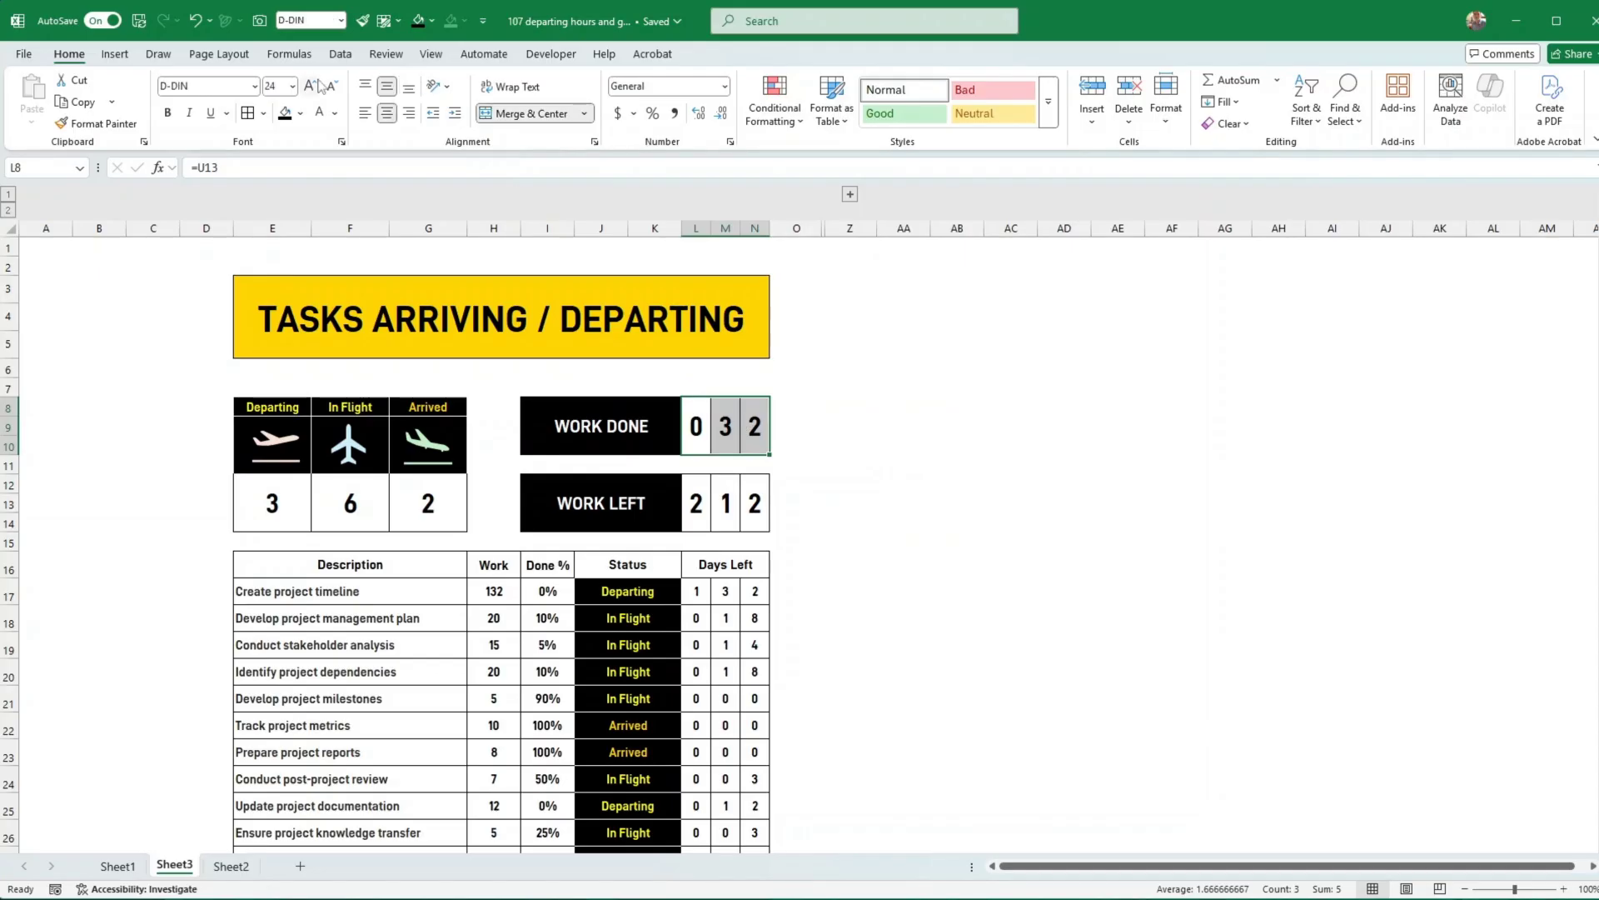
drag(702, 502, 753, 504)
click(958, 389)
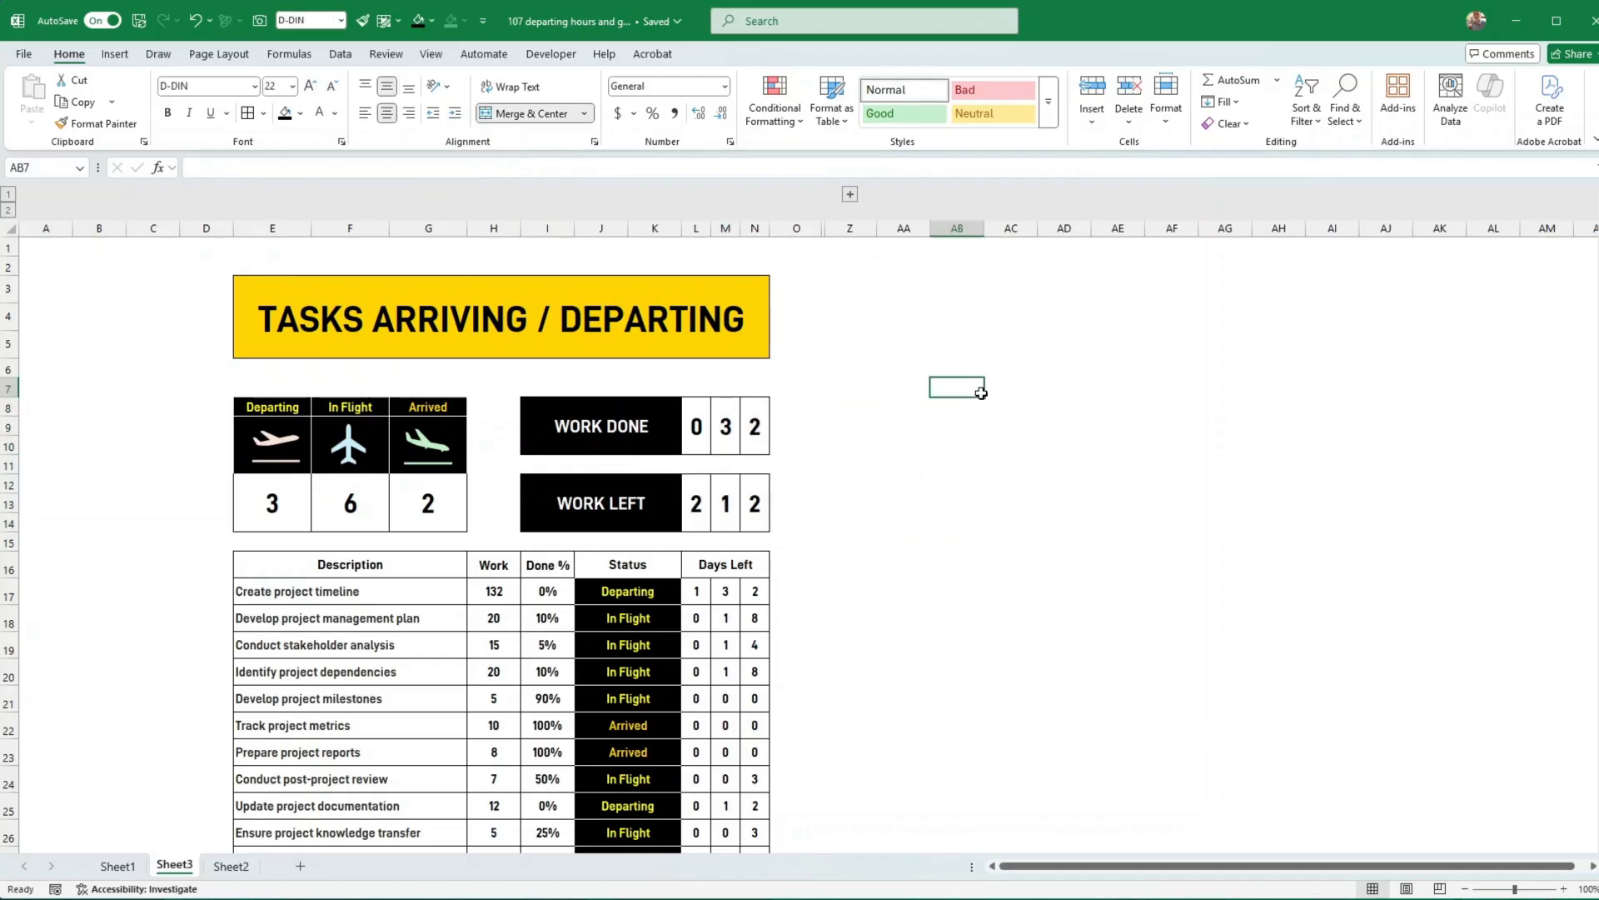
scroll(1027, 456, down, 2)
scroll(1027, 456, down, 1)
click(1032, 458)
scroll(1033, 458, up, 4)
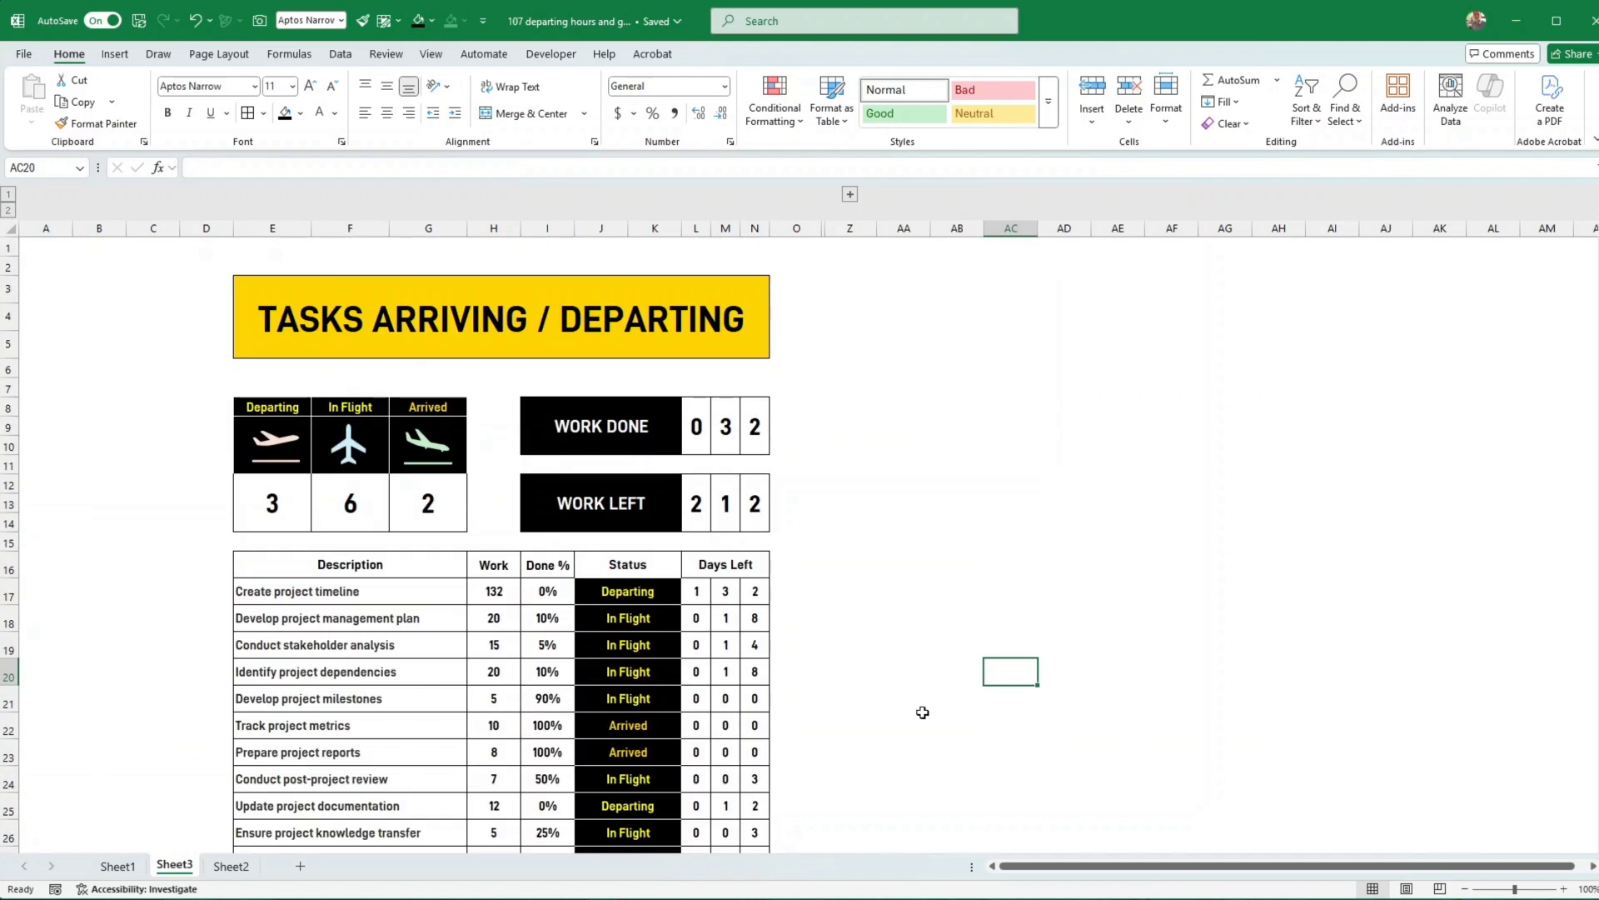